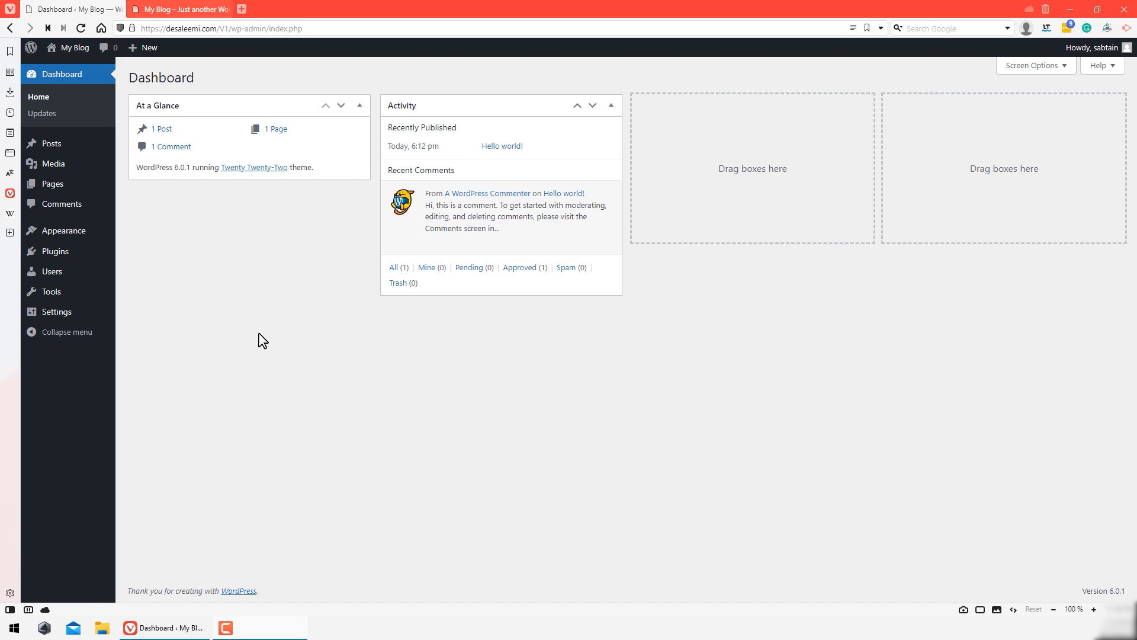
Step: Install and activate the Classic Editor plugin
click(48, 255)
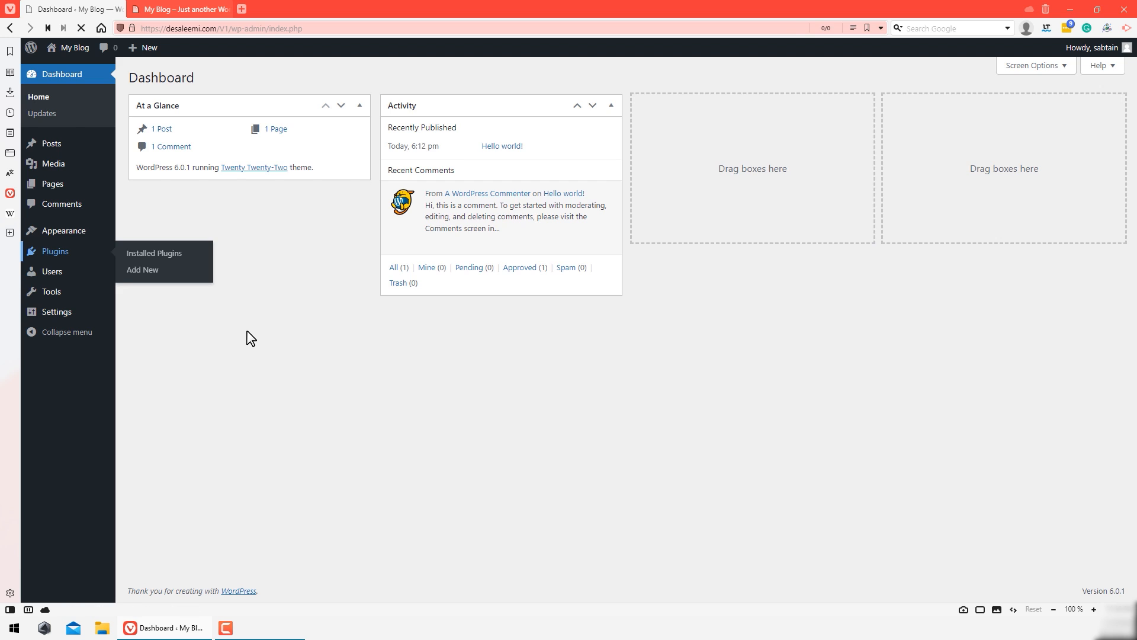
click(196, 81)
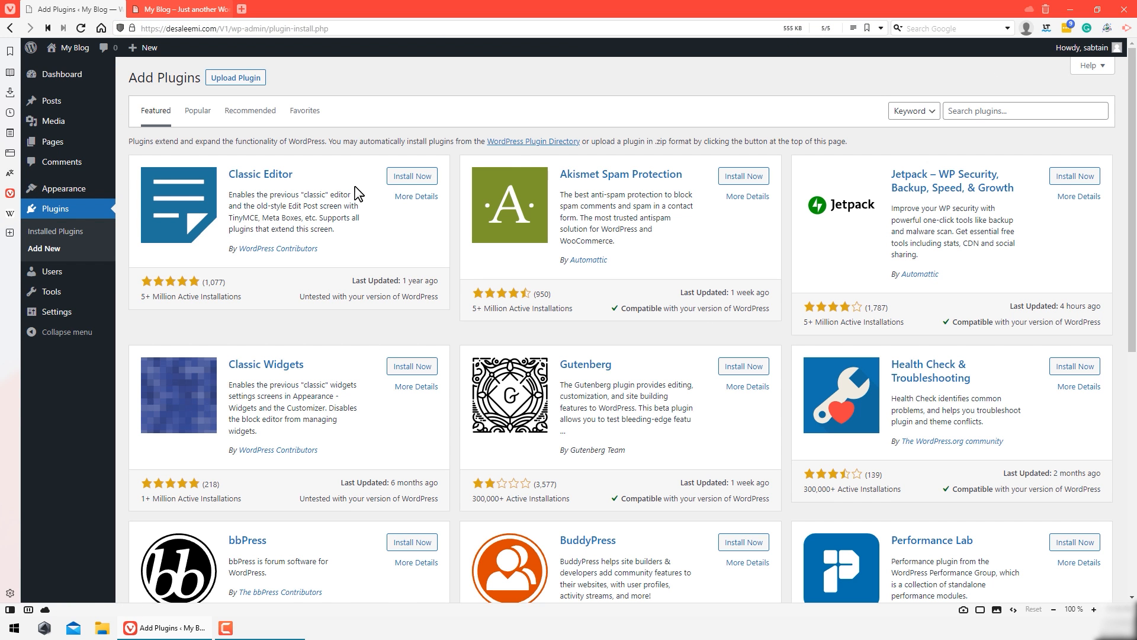
click(409, 178)
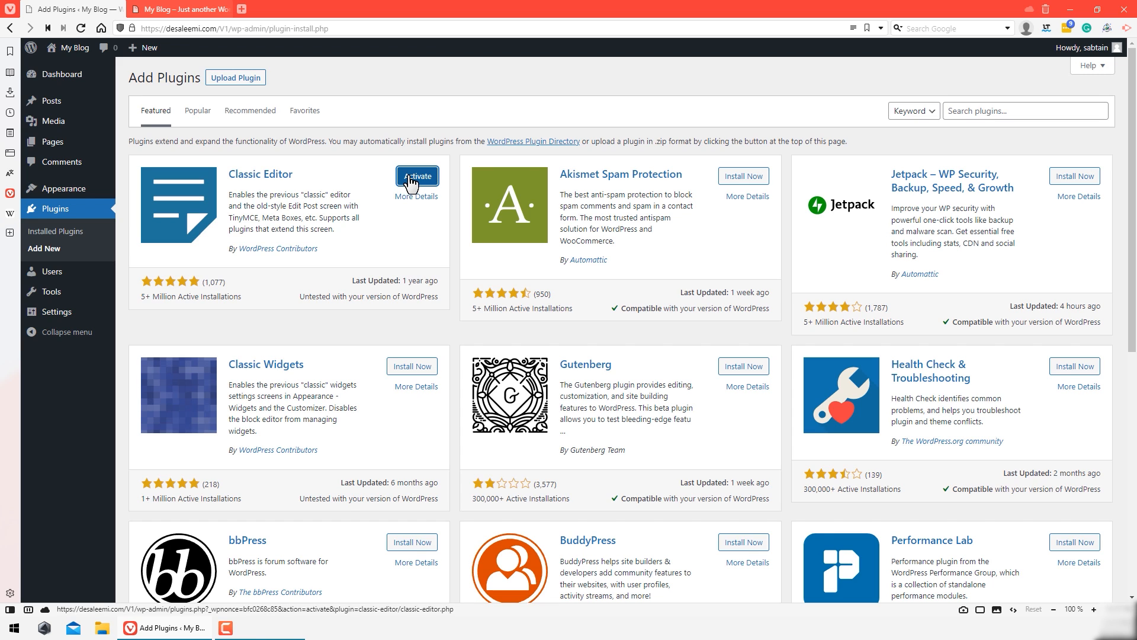
click(410, 178)
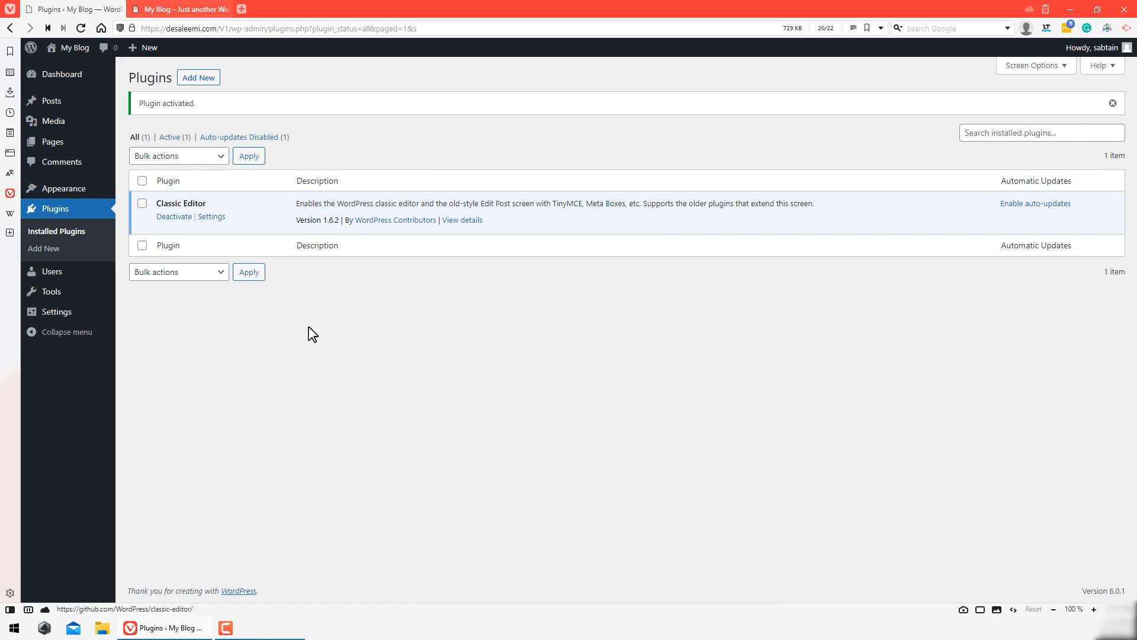
Step: Delete the installed Astra theme from the site's themes
mouse_move(77, 198)
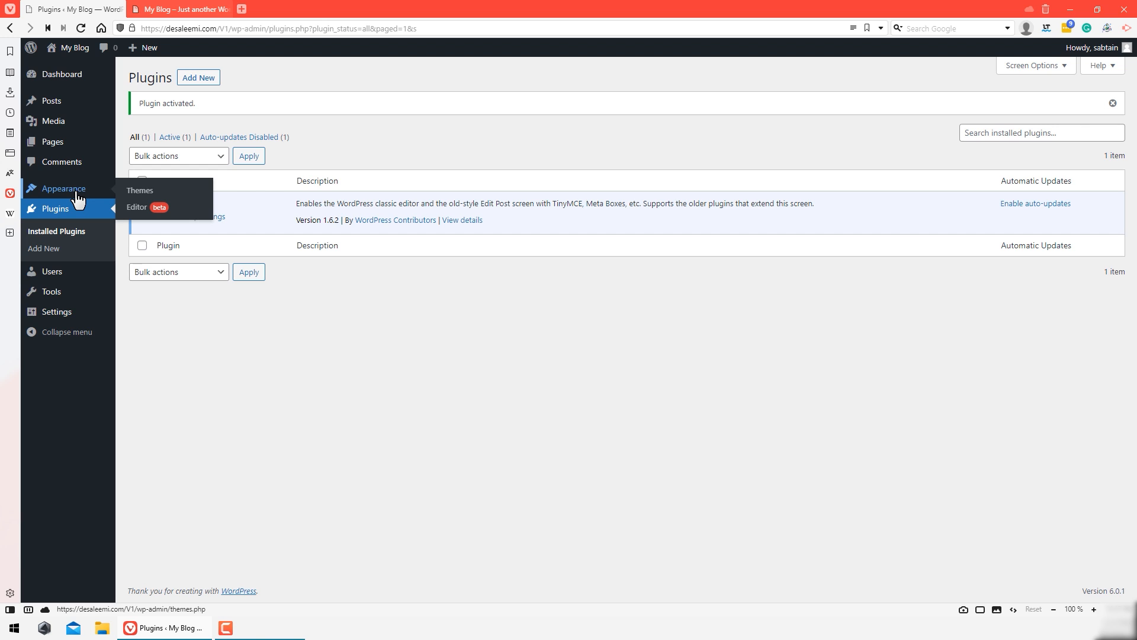
click(77, 198)
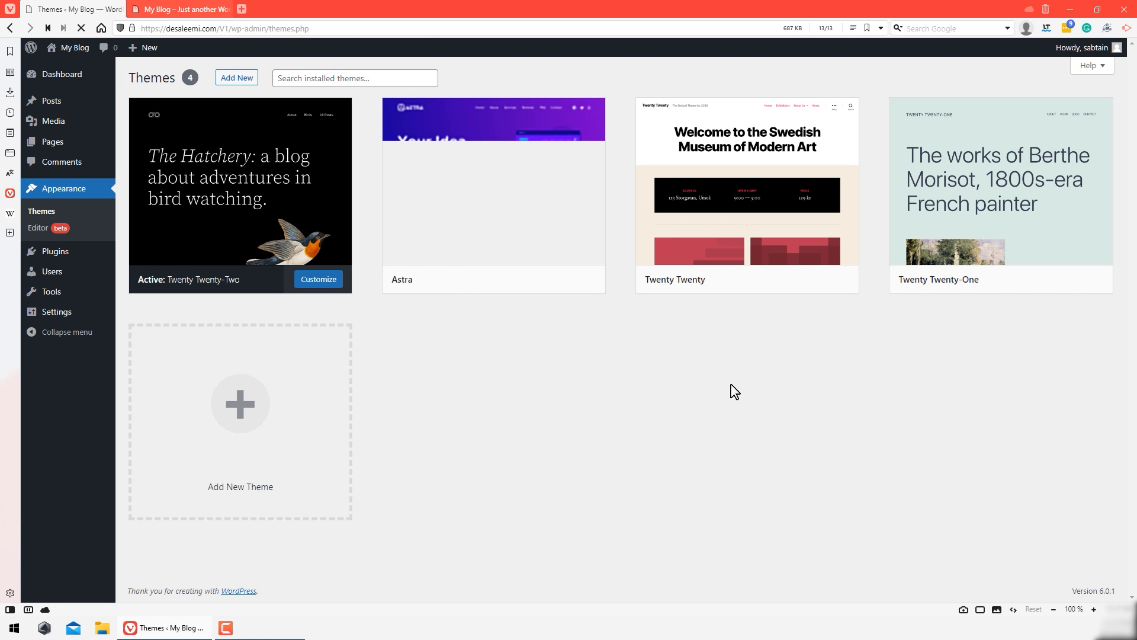
mouse_move(242, 192)
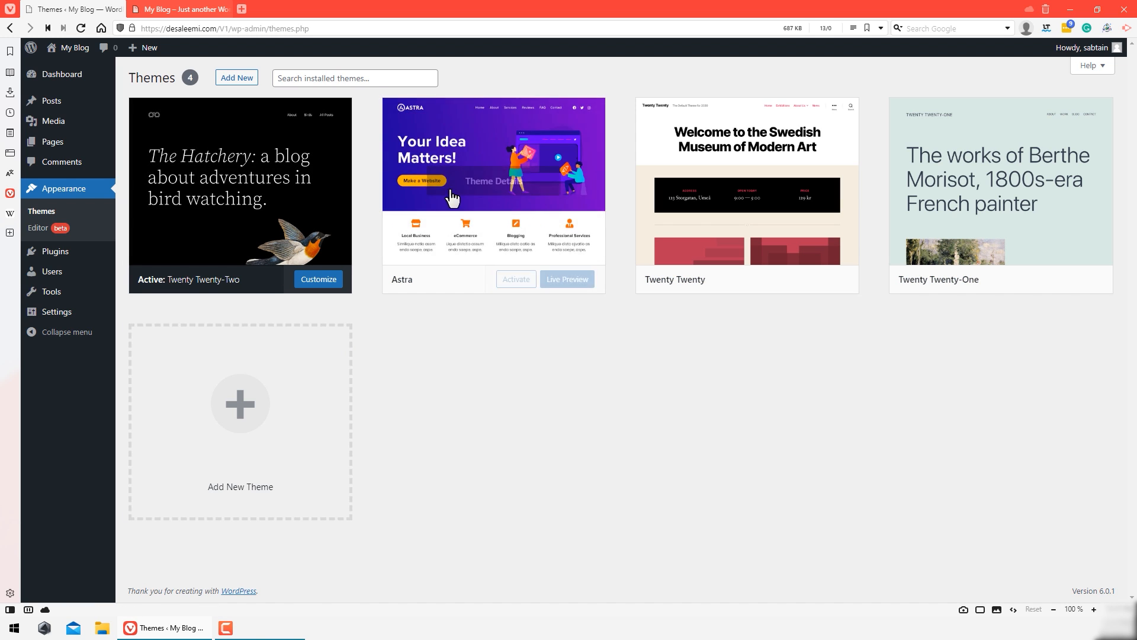
click(477, 196)
click(1029, 571)
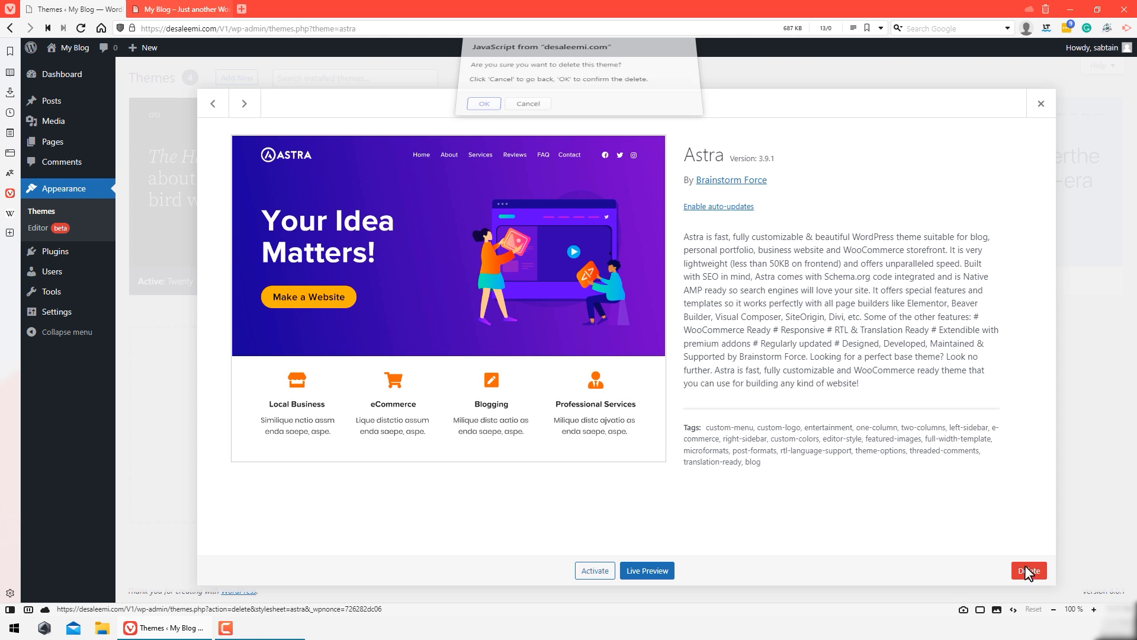
click(489, 130)
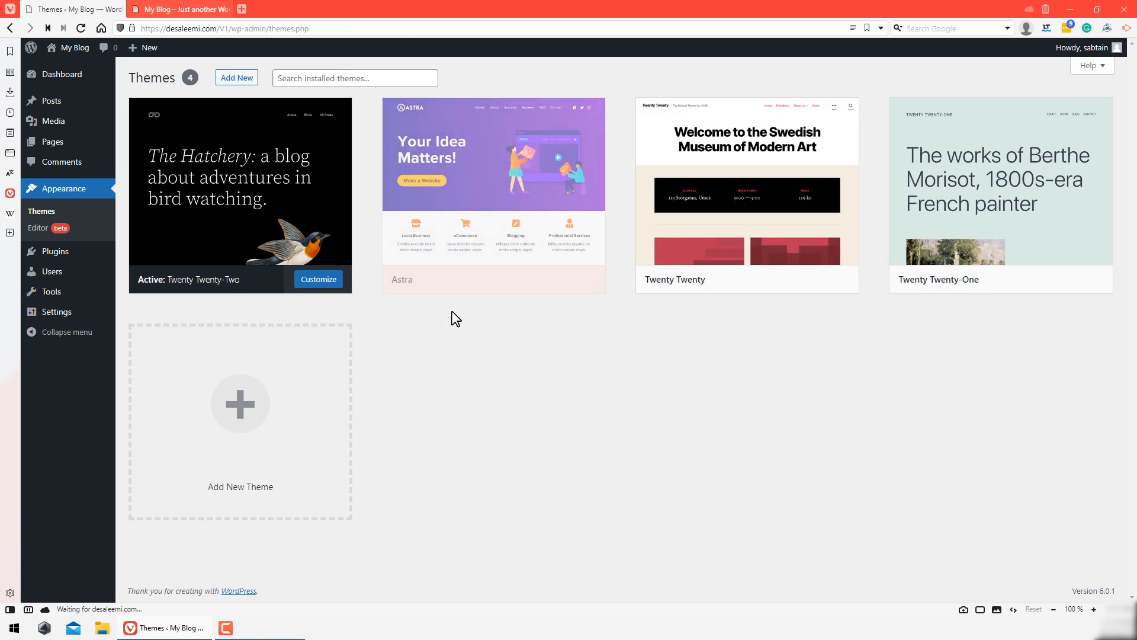
Step: Install and activate the Astra theme from the popular themes, and dismiss its starter templates notice
click(233, 83)
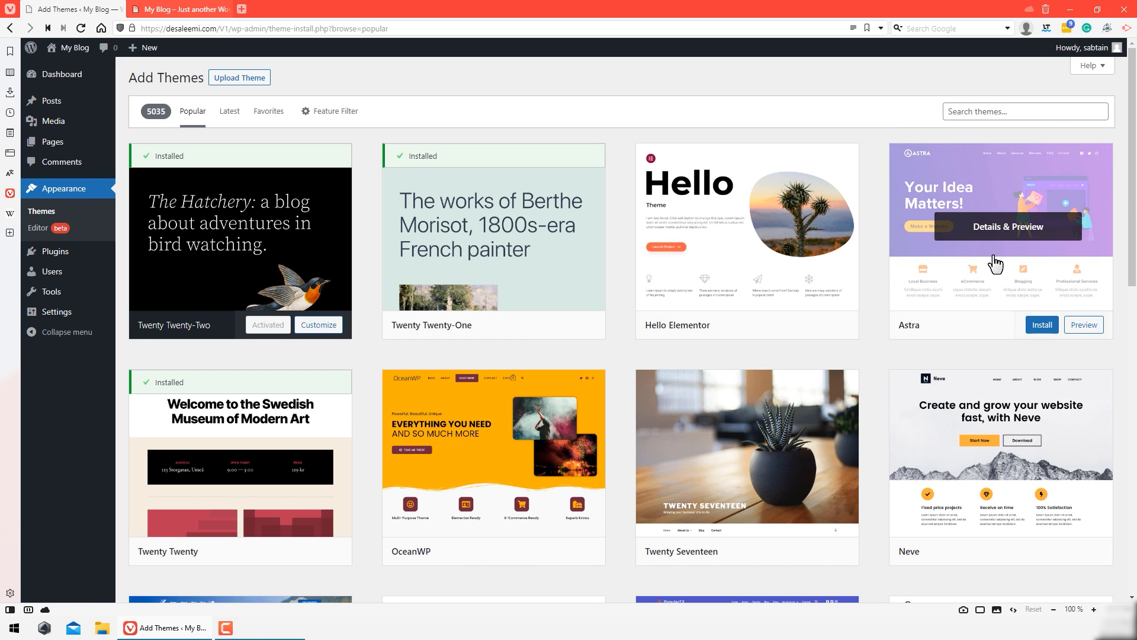
click(1041, 325)
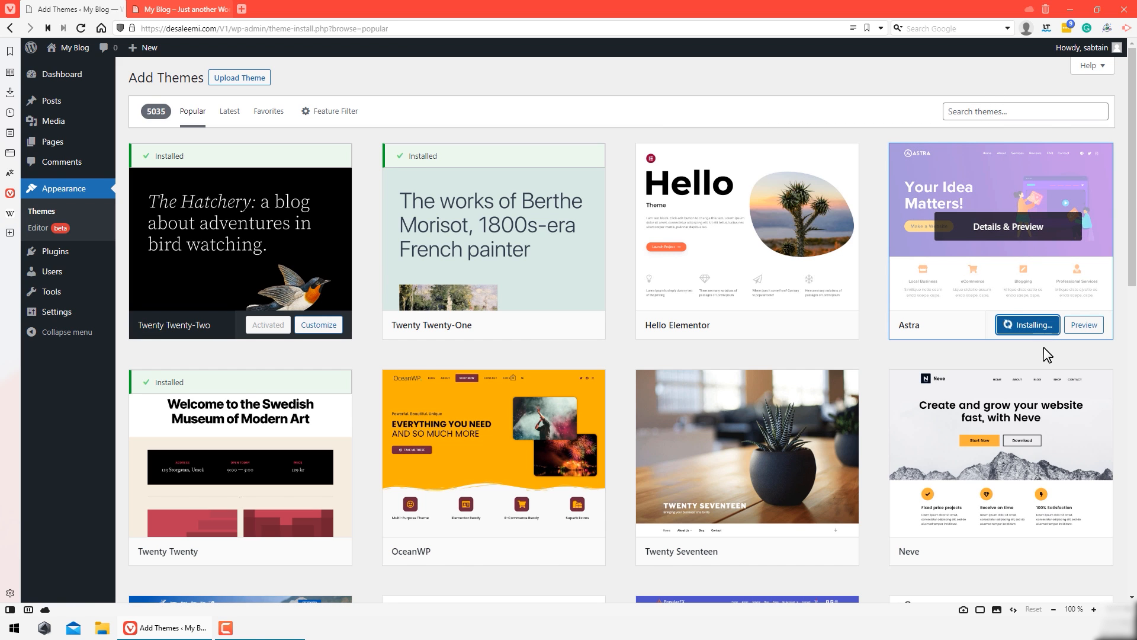
click(1020, 324)
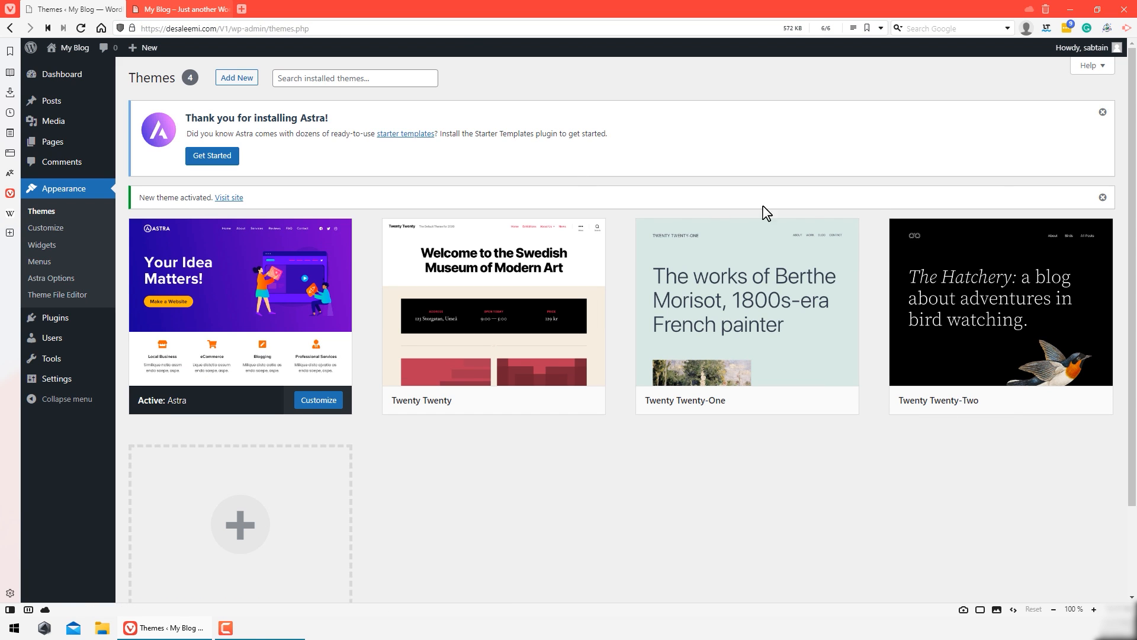
click(1104, 112)
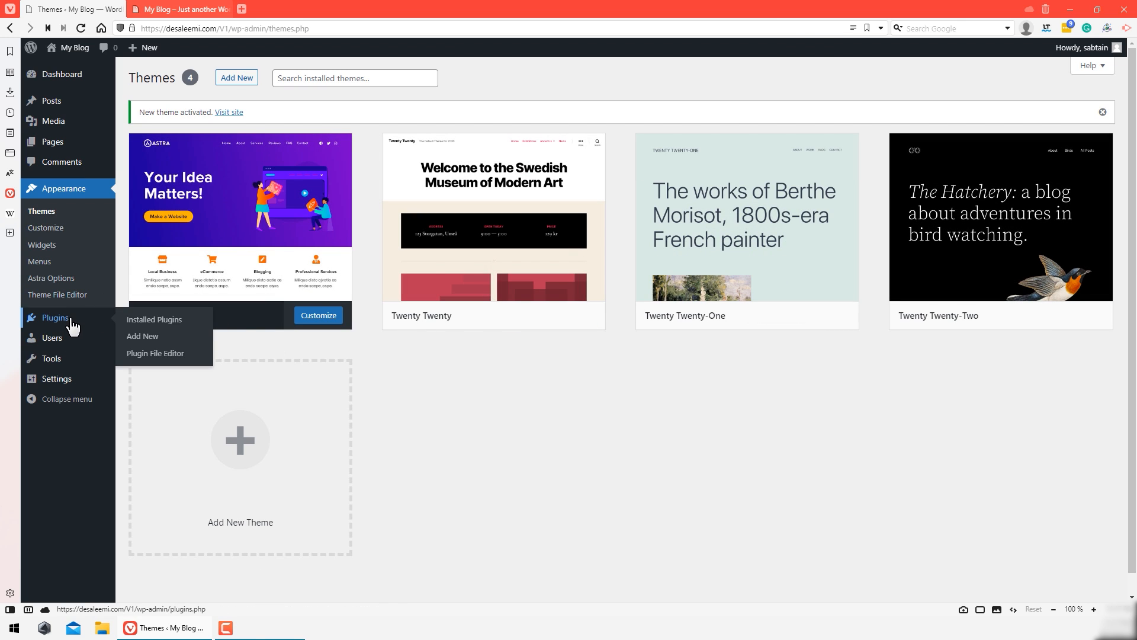
click(142, 336)
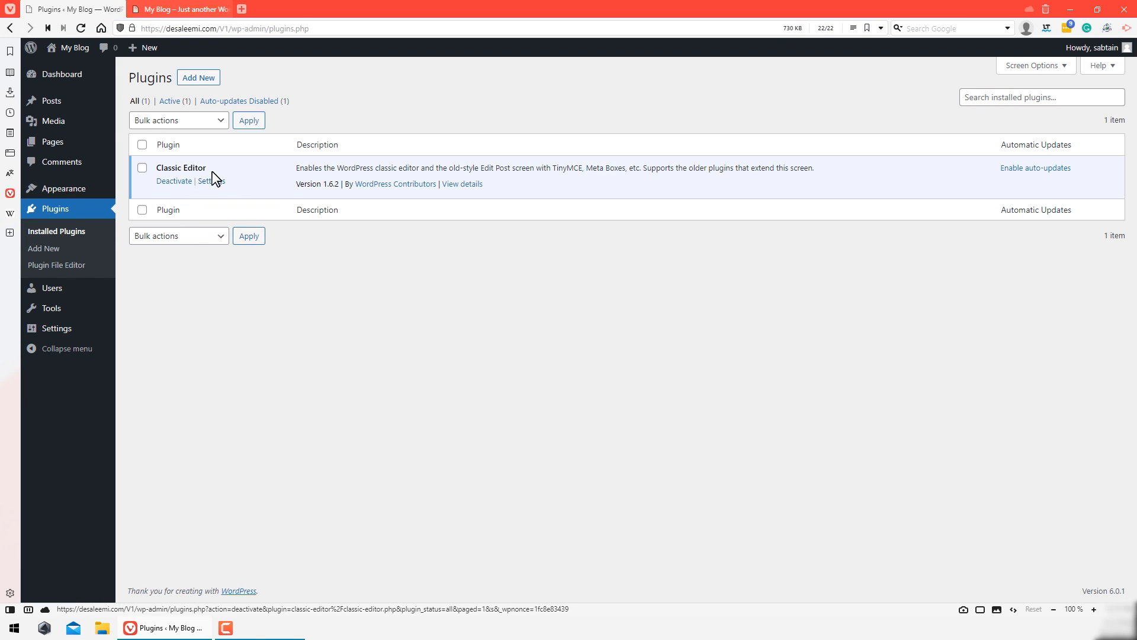
click(85, 200)
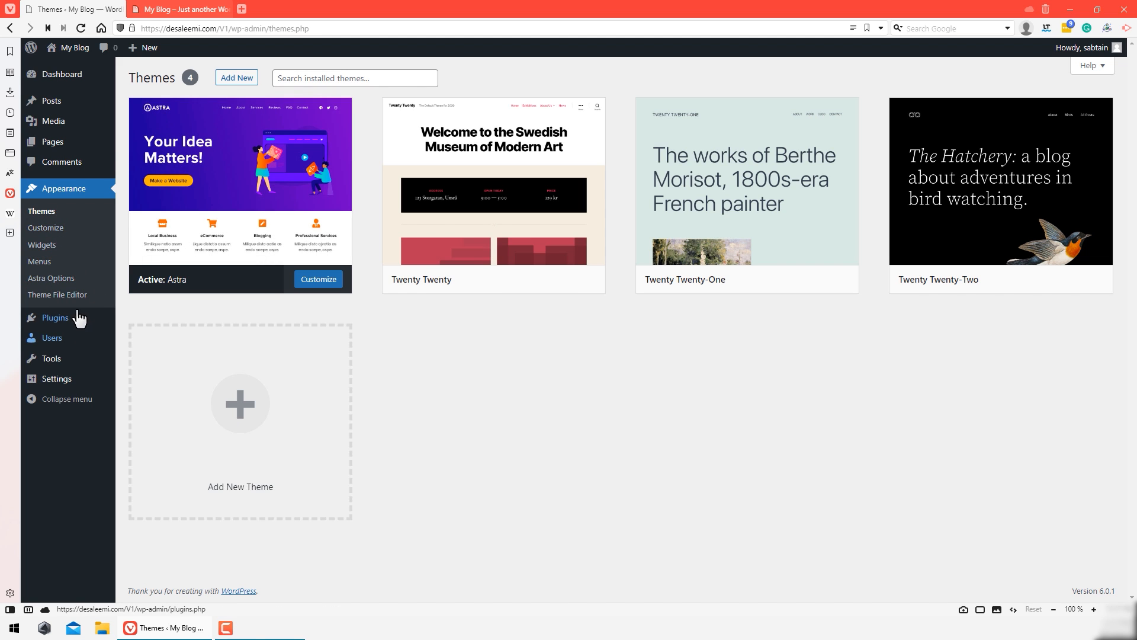
Step: Create a new empty page titled "Home" and publish it
mouse_move(59, 145)
click(142, 160)
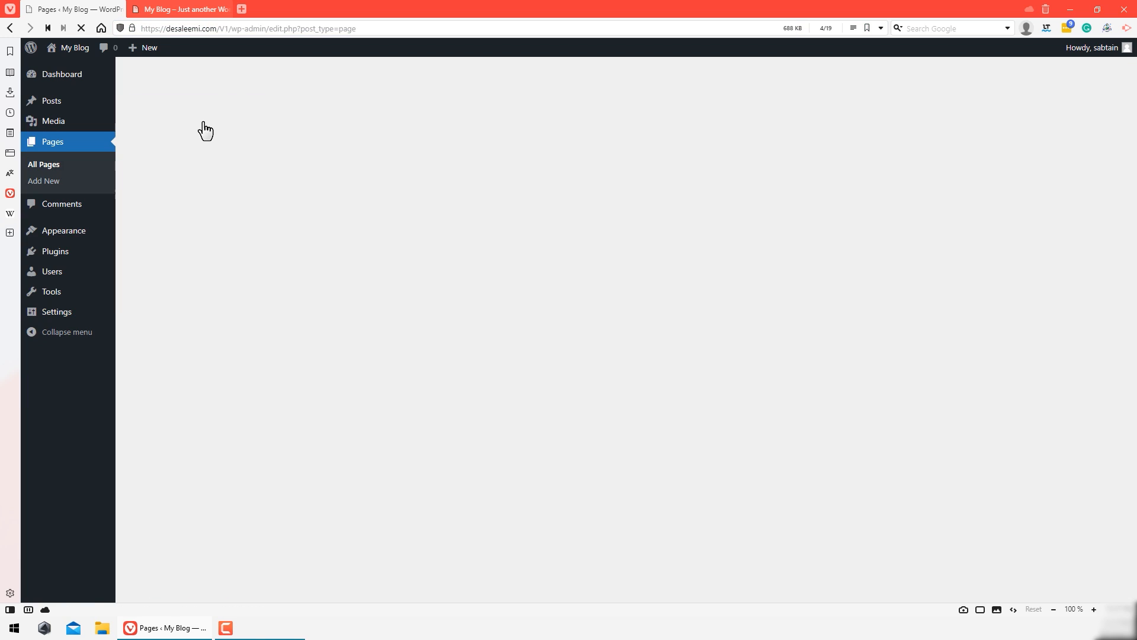
click(189, 78)
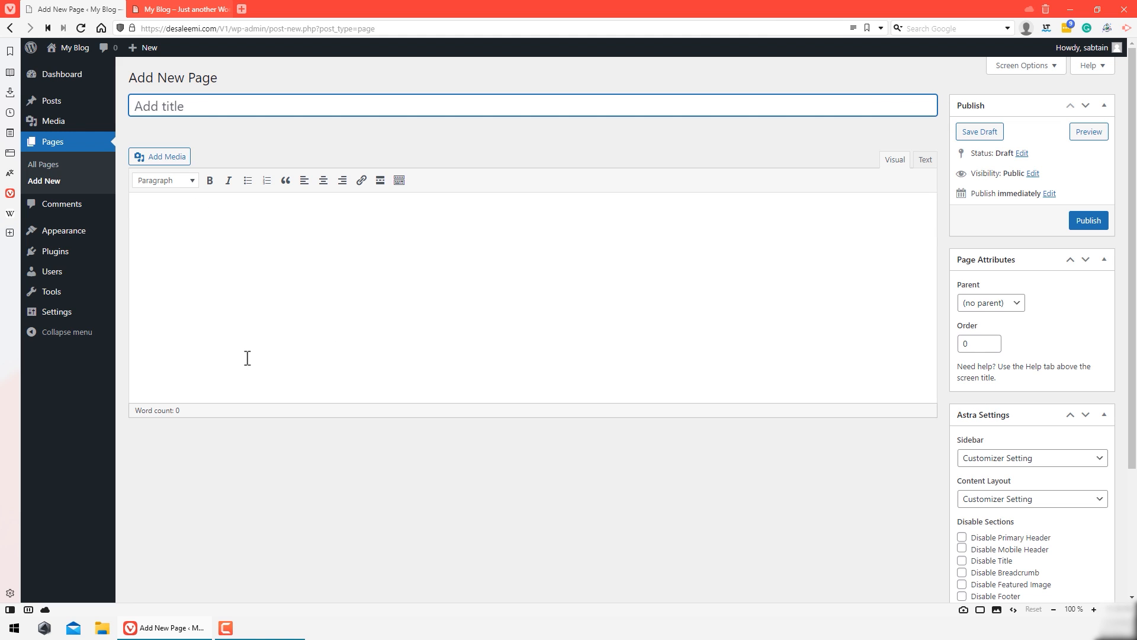
scroll(928, 417, down, 3)
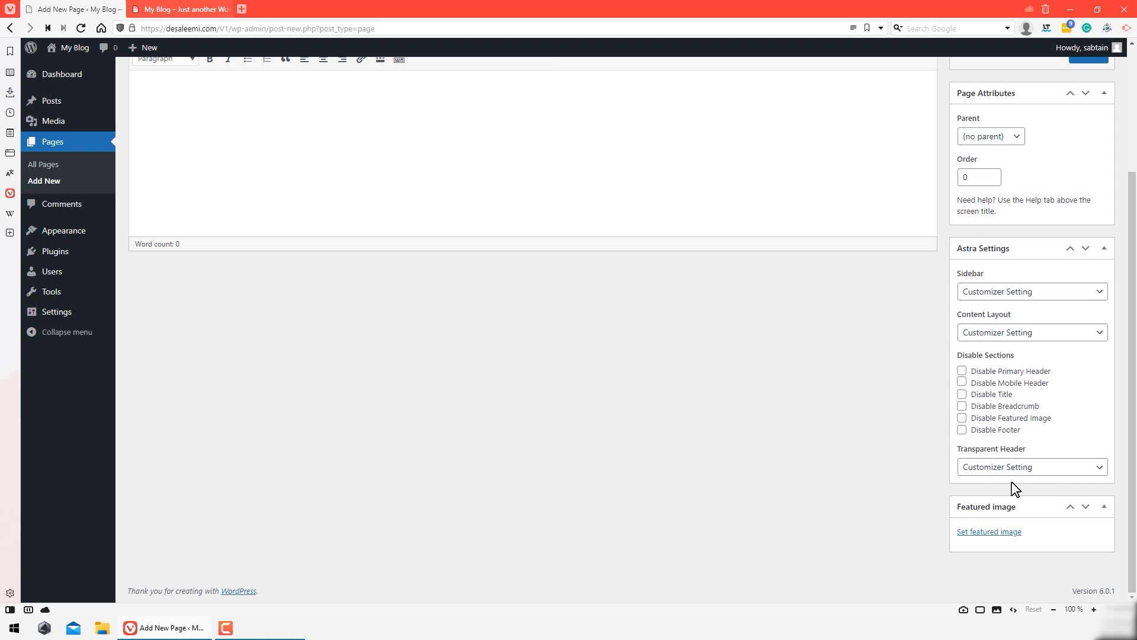
scroll(442, 355, up, 3)
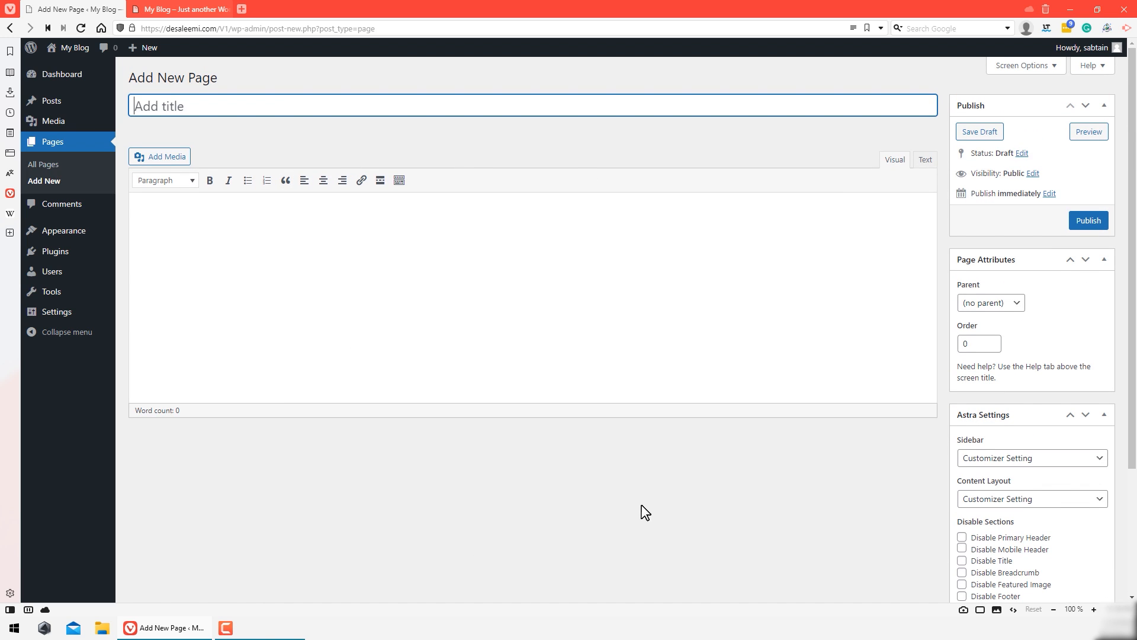
scroll(254, 237, down, 3)
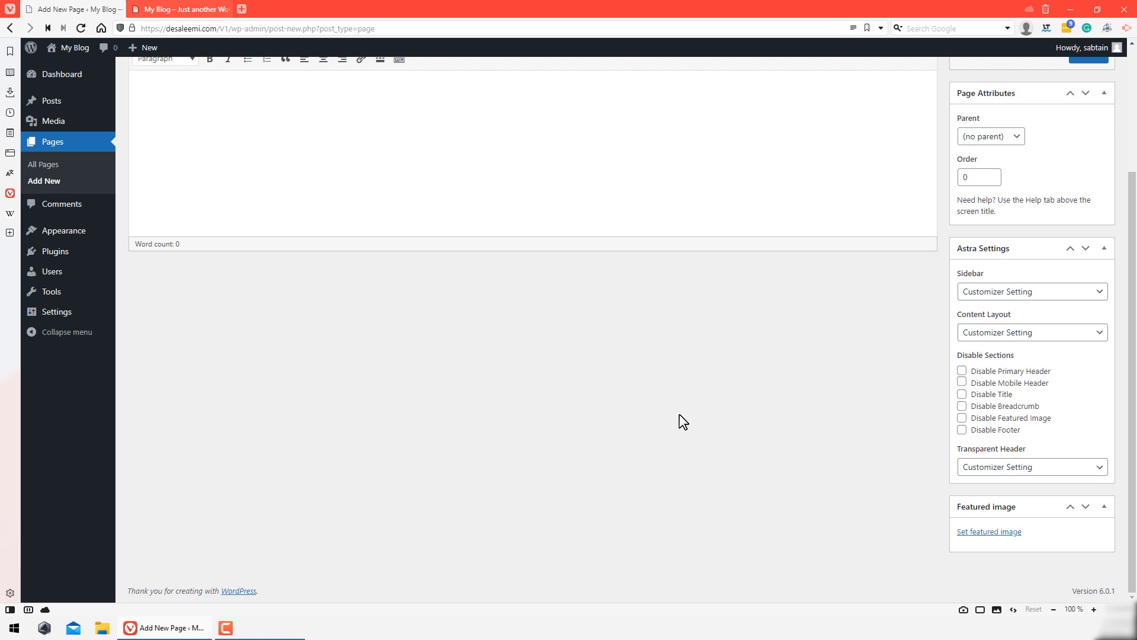
scroll(687, 422, up, 3)
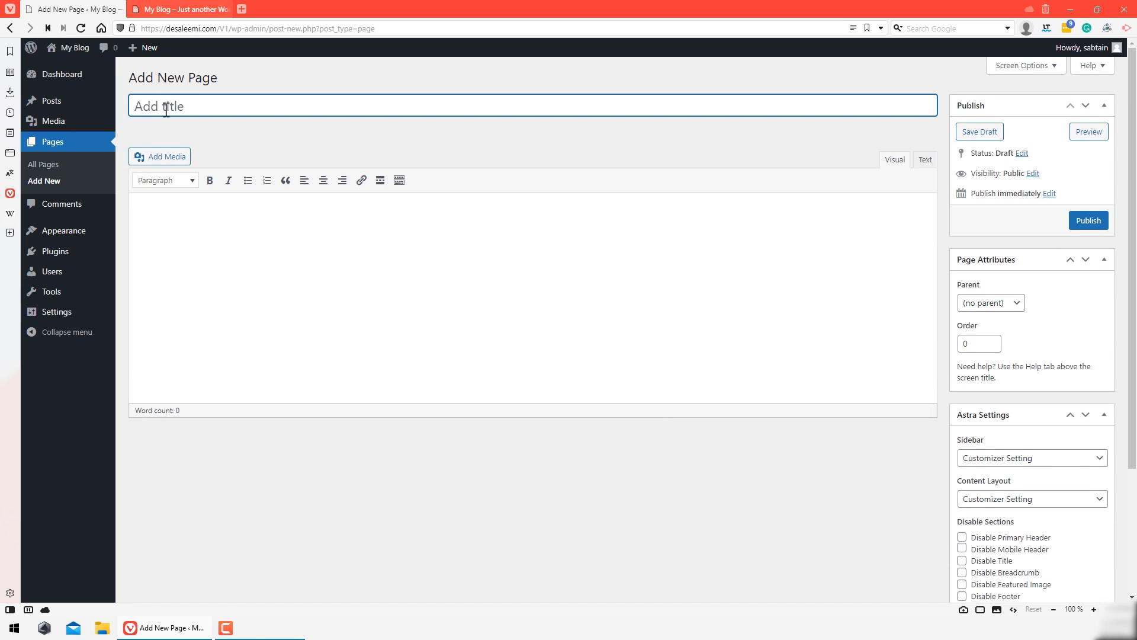
click(1096, 225)
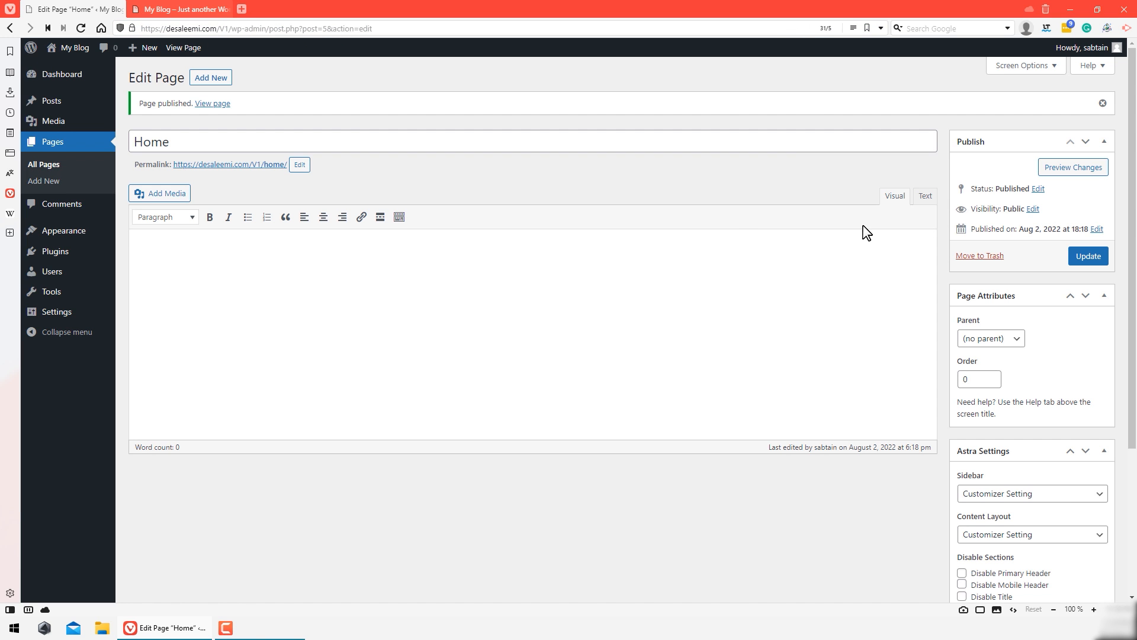
Step: Open four blank new-page forms in separate background browser tabs
scroll(582, 231, down, 4)
scroll(825, 340, up, 4)
right_click(224, 83)
click(237, 90)
right_click(223, 83)
click(240, 89)
right_click(223, 83)
click(240, 89)
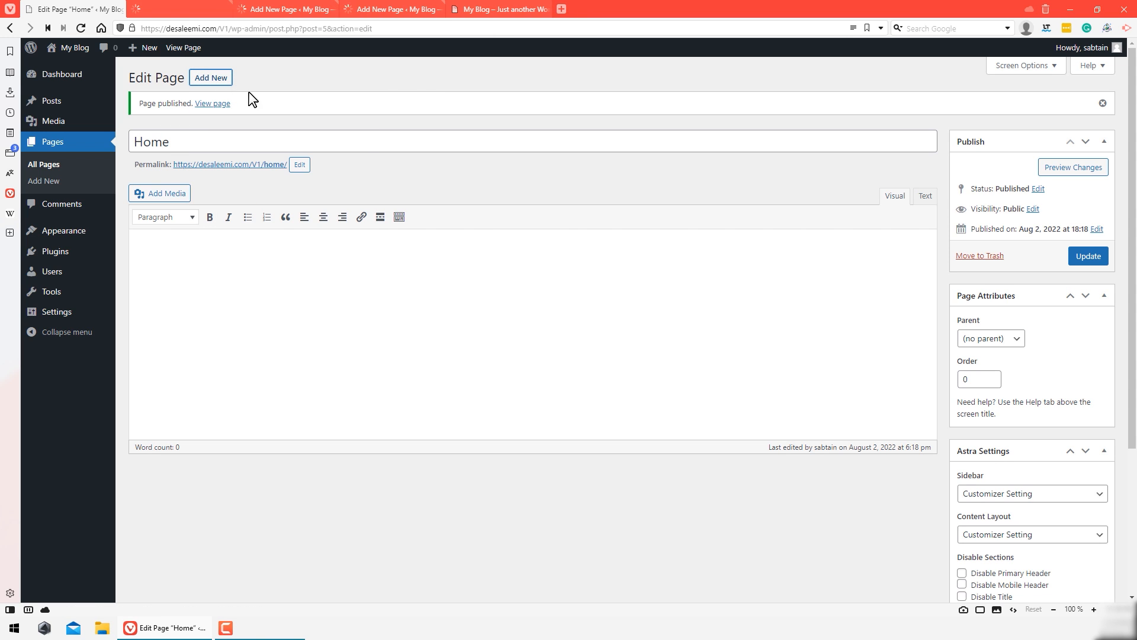
right_click(221, 83)
click(237, 90)
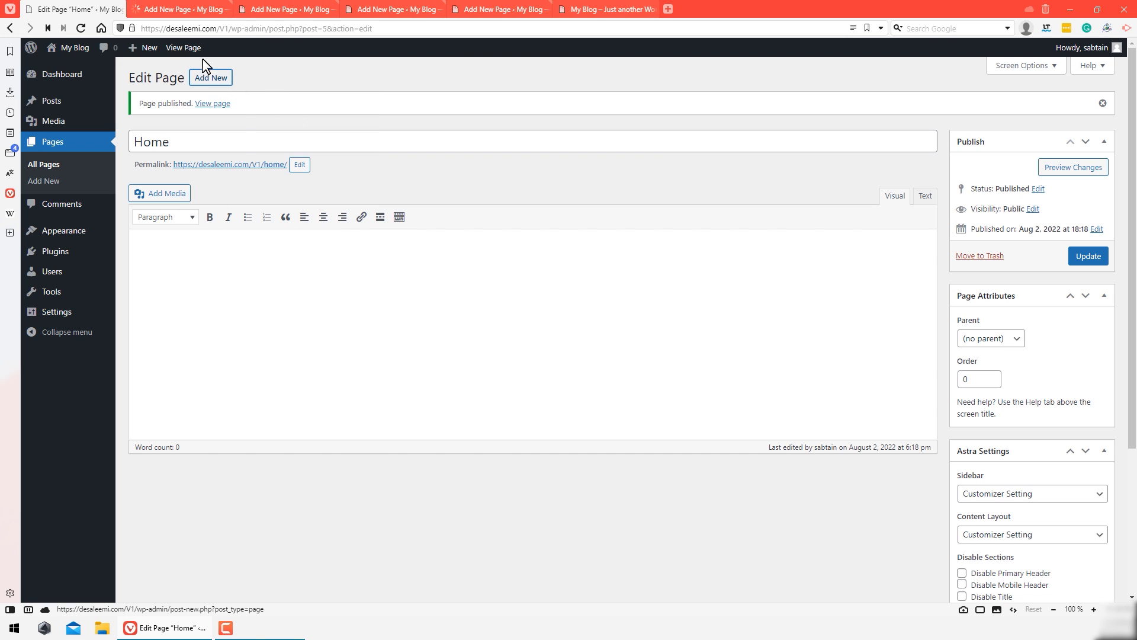
Step: Title three of the blank new pages "About Us", "Our Services" and "Contact Us", and publish each one
click(182, 9)
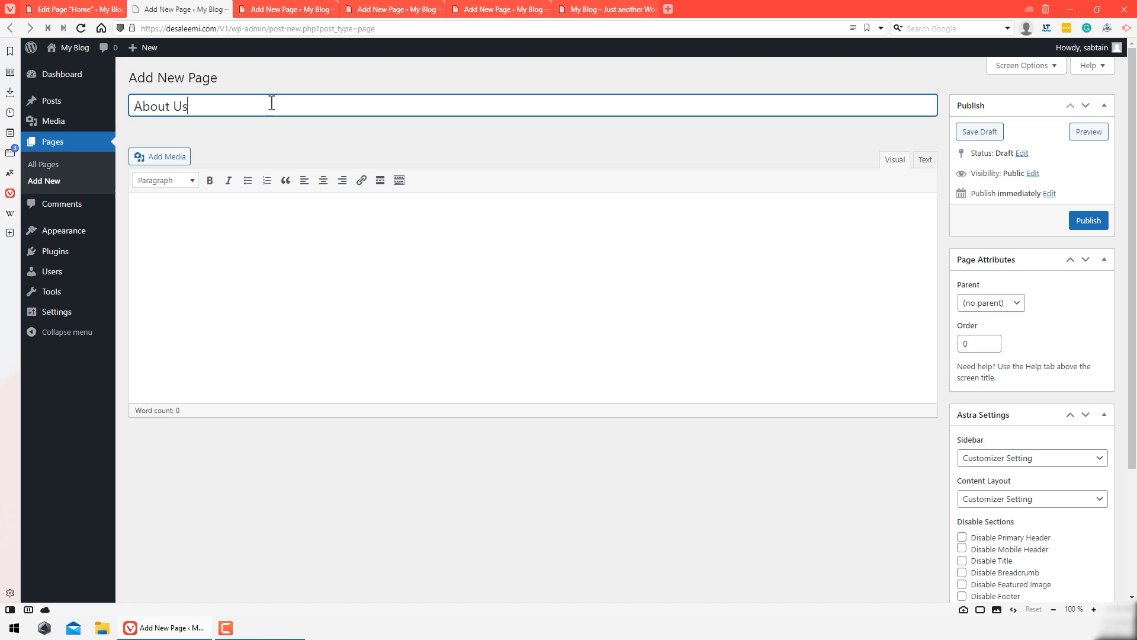
click(1090, 221)
click(285, 8)
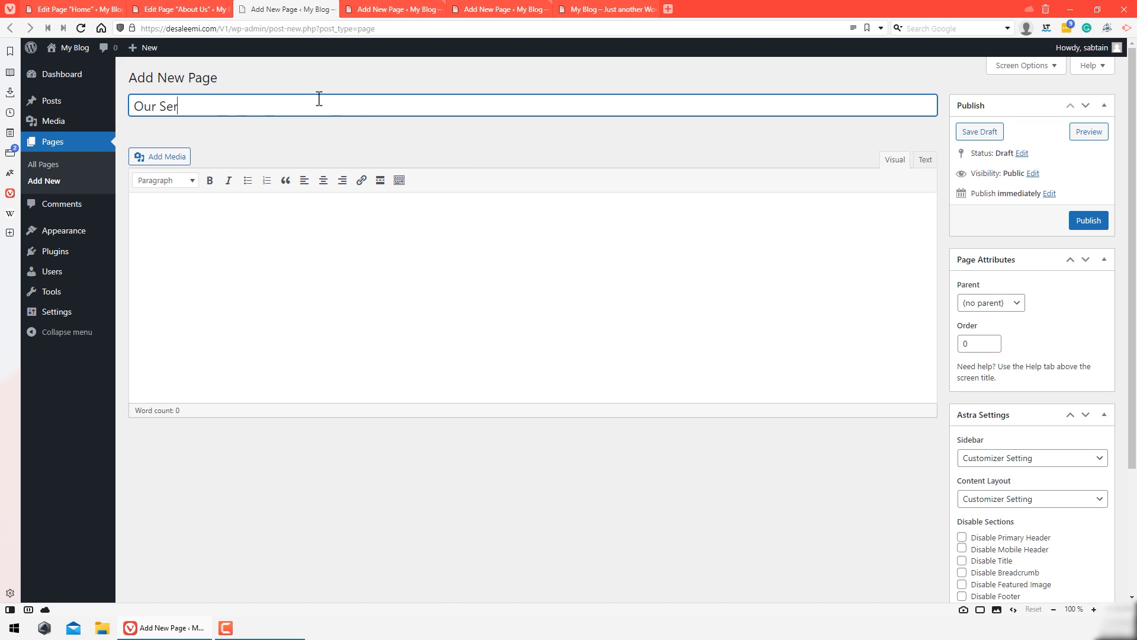
click(1089, 225)
click(391, 9)
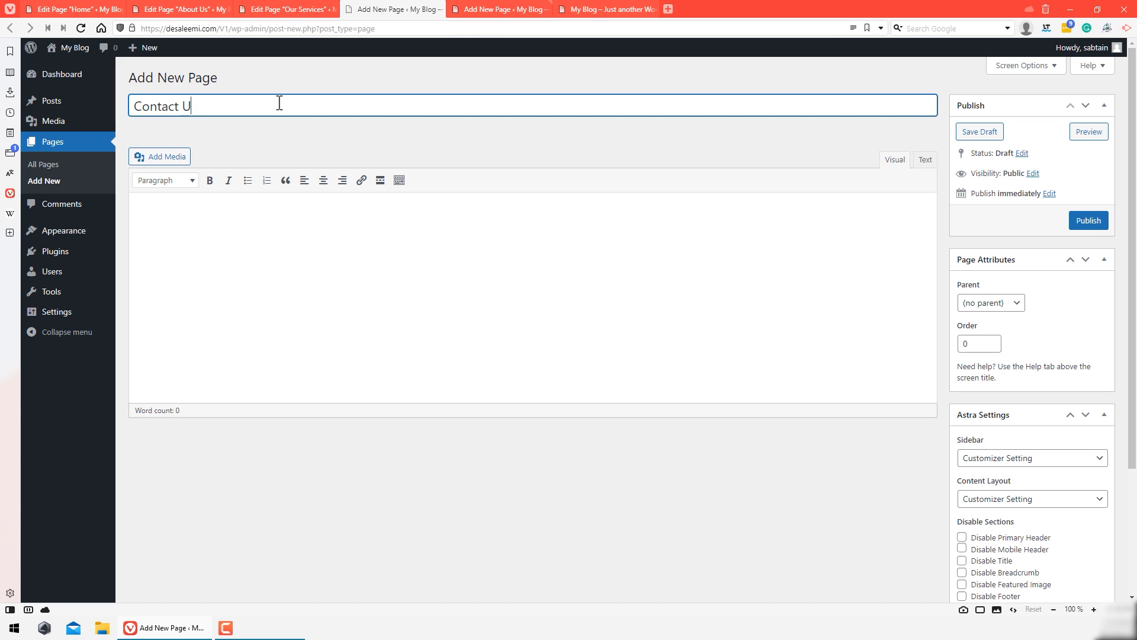
click(1088, 221)
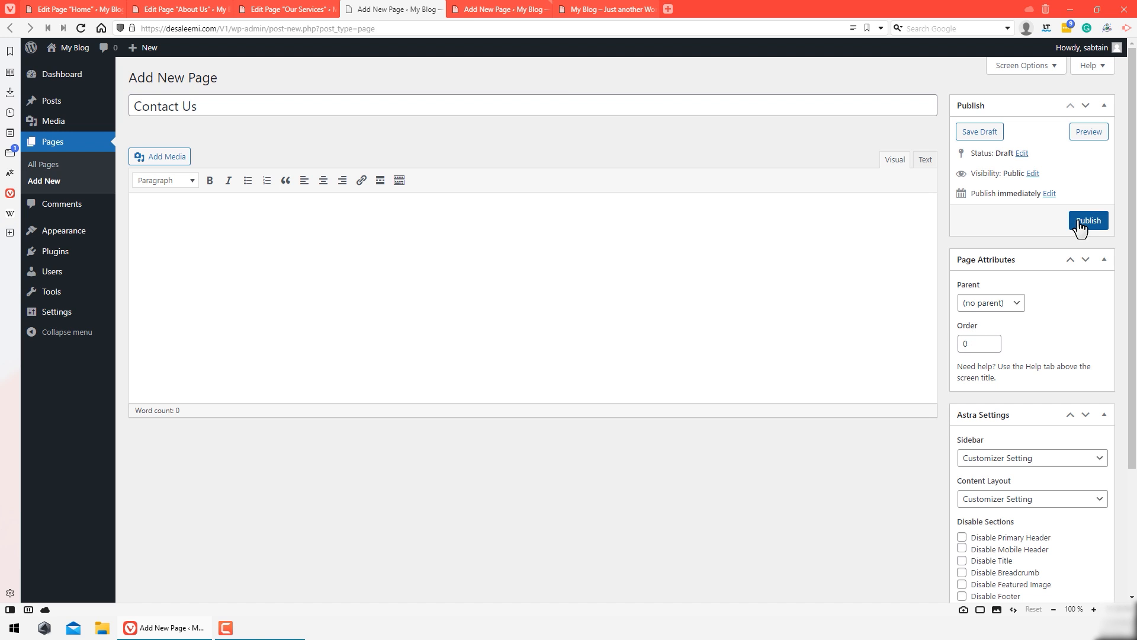
Step: Close the unused new-page browser tab and return to the Contact Us page
click(478, 9)
click(544, 9)
click(384, 9)
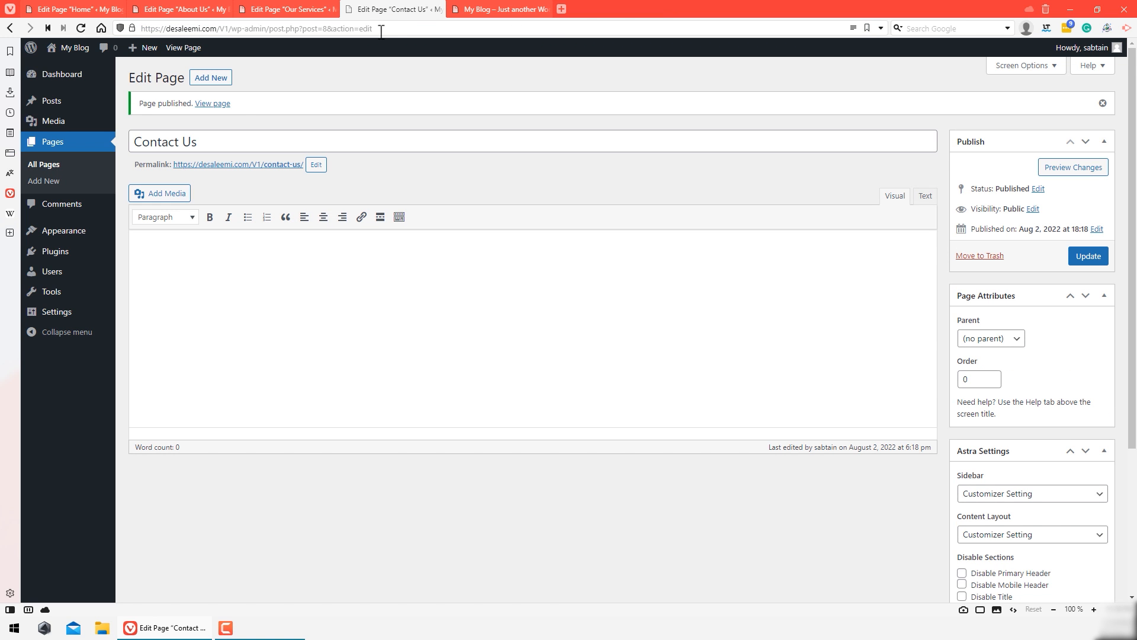
Step: Move the Sample Page and the Privacy Policy draft to the trash from the list of all pages
click(175, 8)
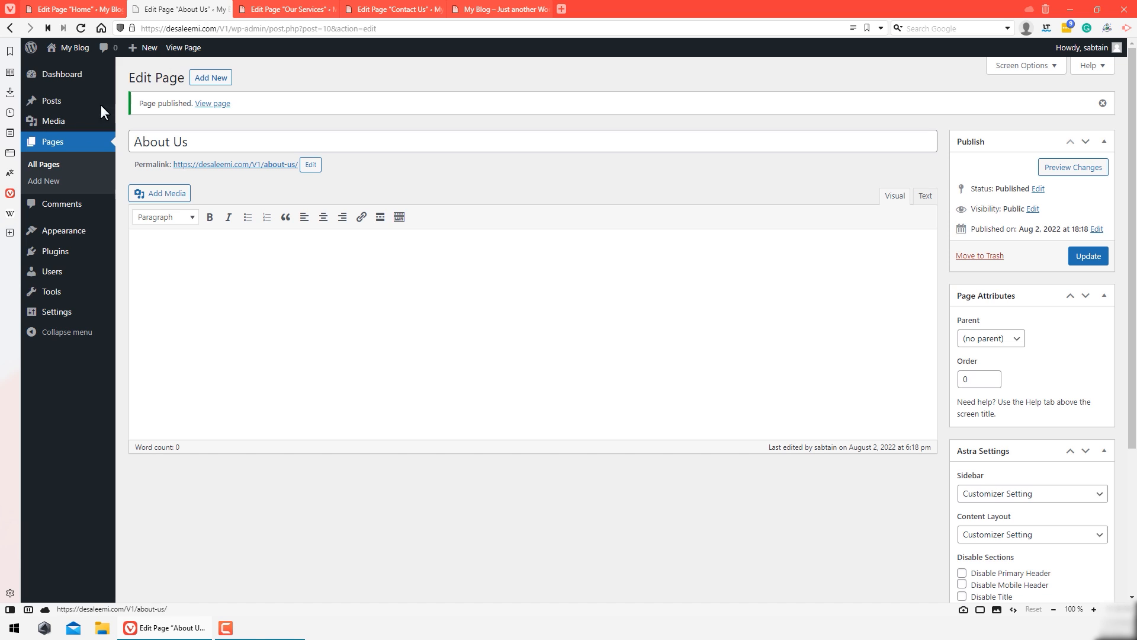
click(62, 167)
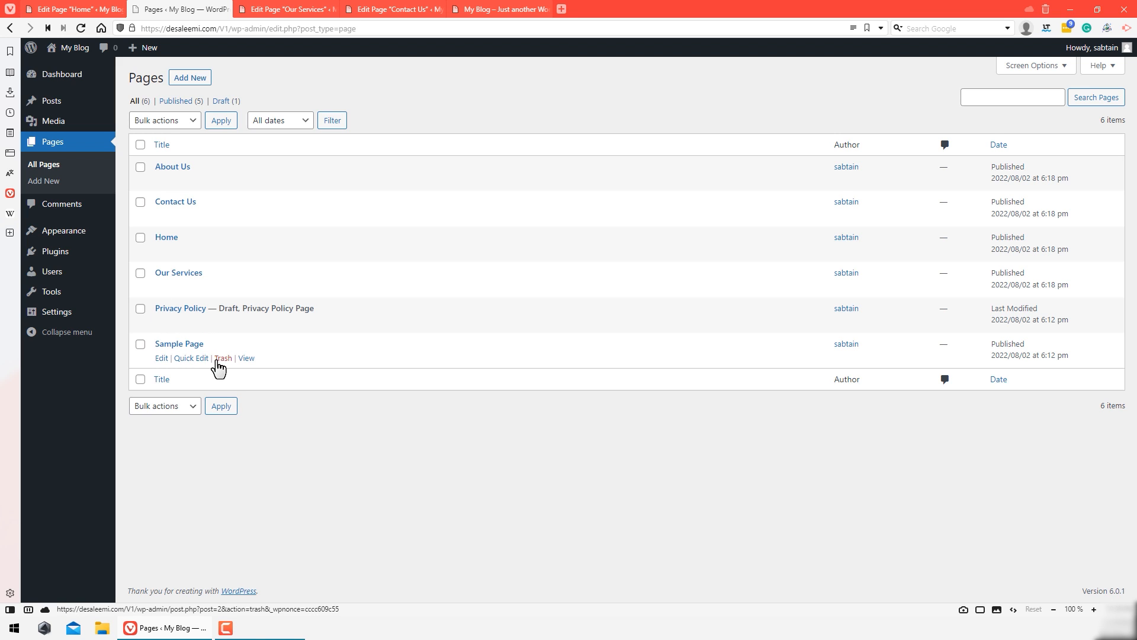
click(222, 358)
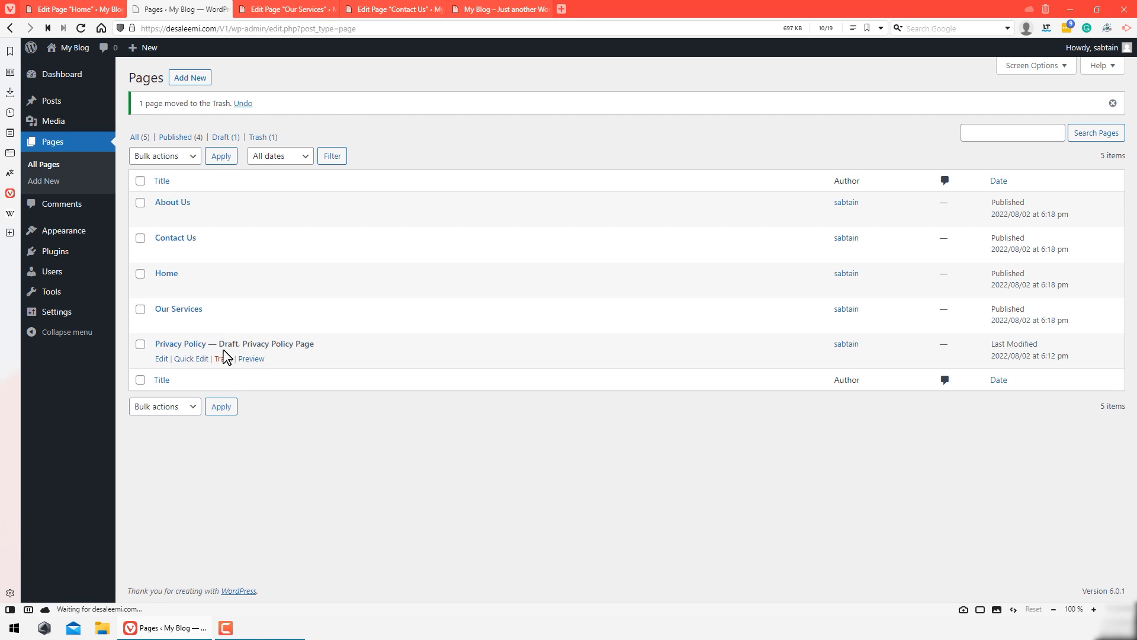
click(223, 359)
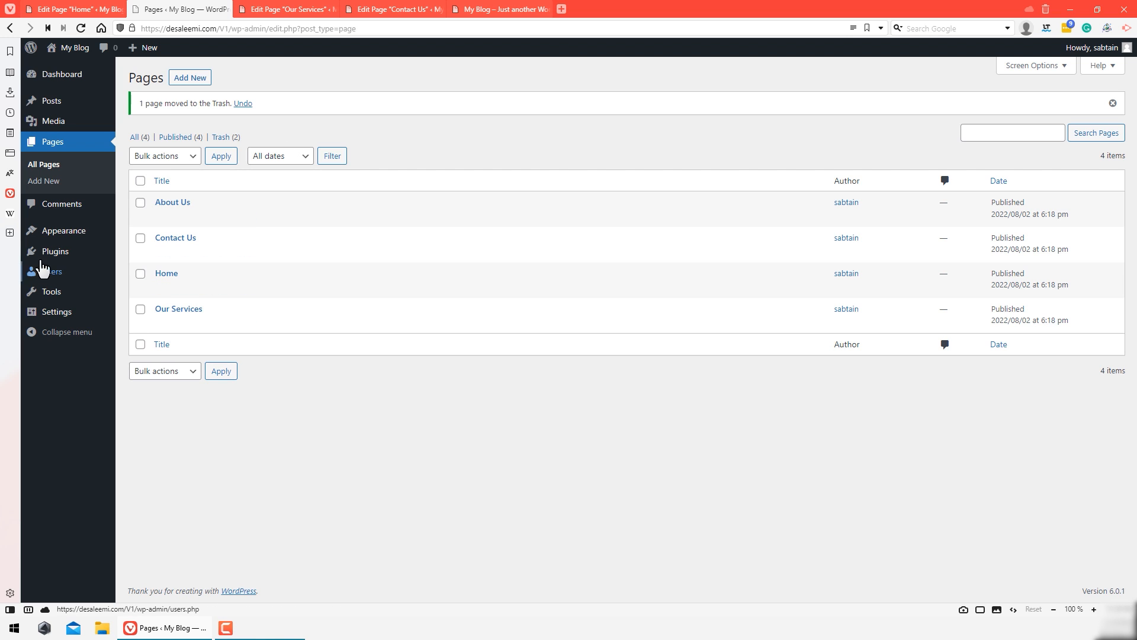
Step: Create a navigation menu named "Main Menu" in the site's appearance settings
mouse_move(55, 230)
click(159, 284)
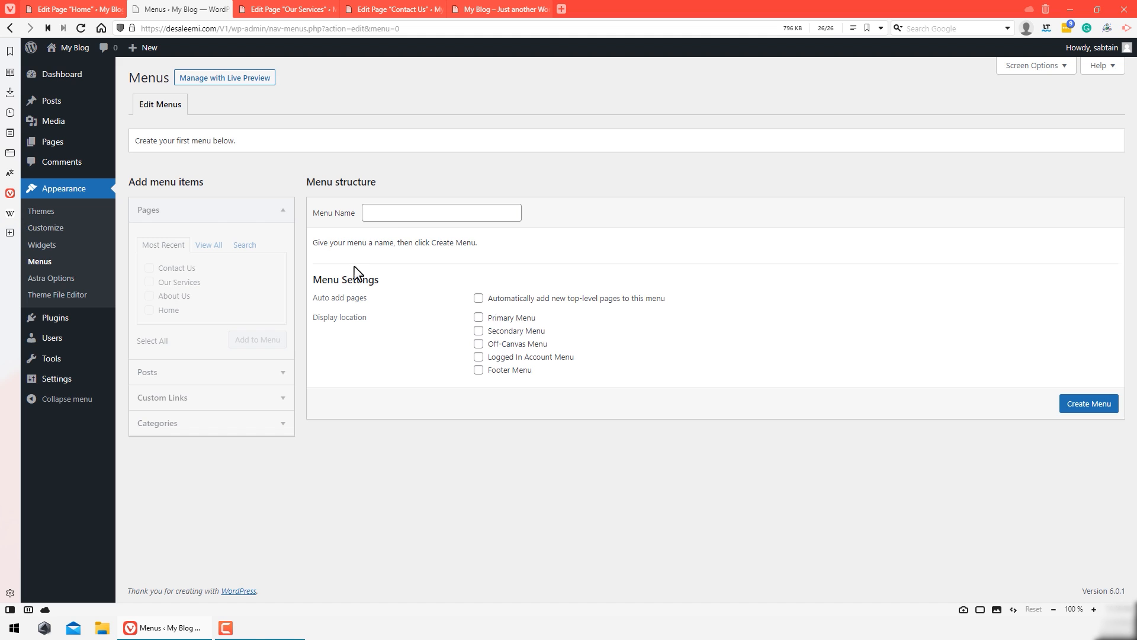
click(397, 218)
click(399, 238)
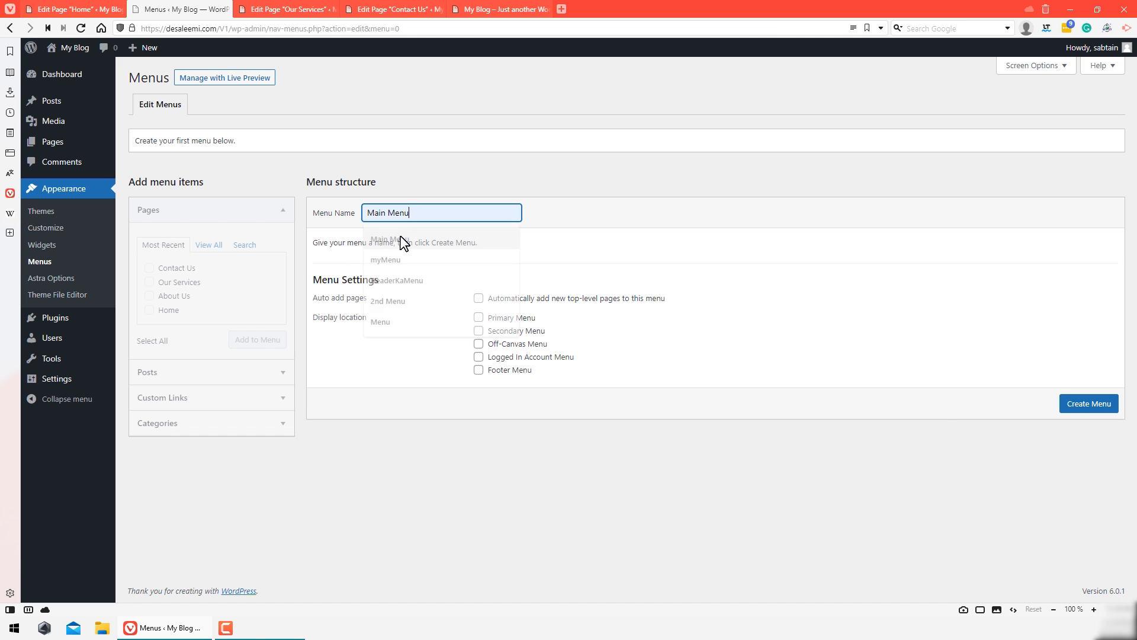
click(1084, 406)
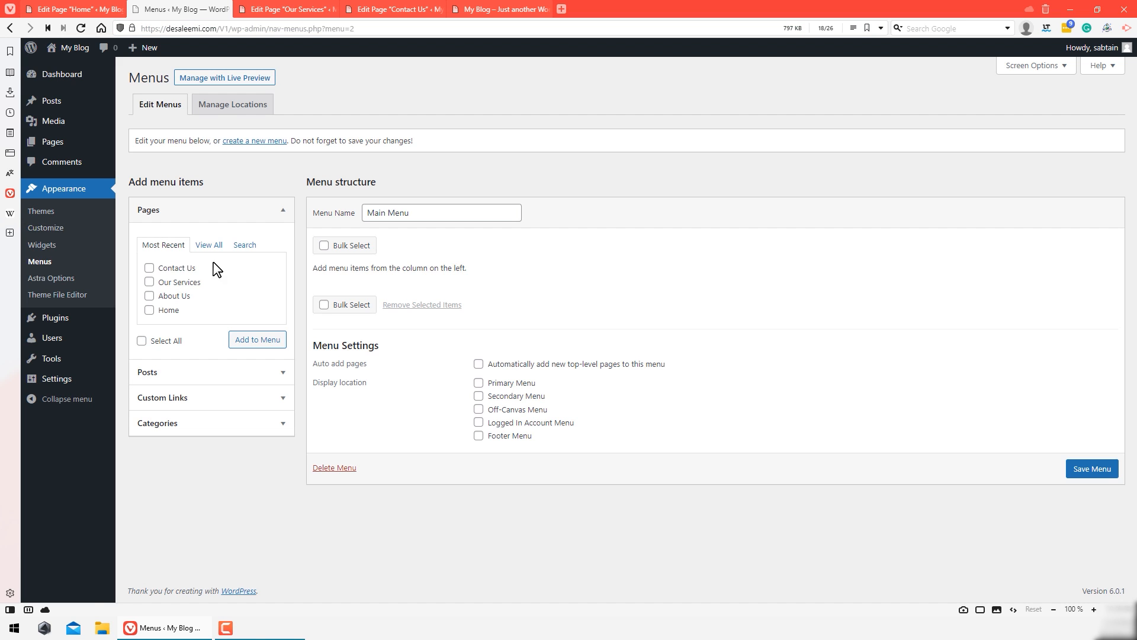
Step: Add the Home, About Us, Contact Us and Our Services pages from the full page list to the Main Menu
click(210, 245)
click(169, 269)
click(174, 282)
click(176, 296)
click(168, 311)
click(179, 325)
click(257, 354)
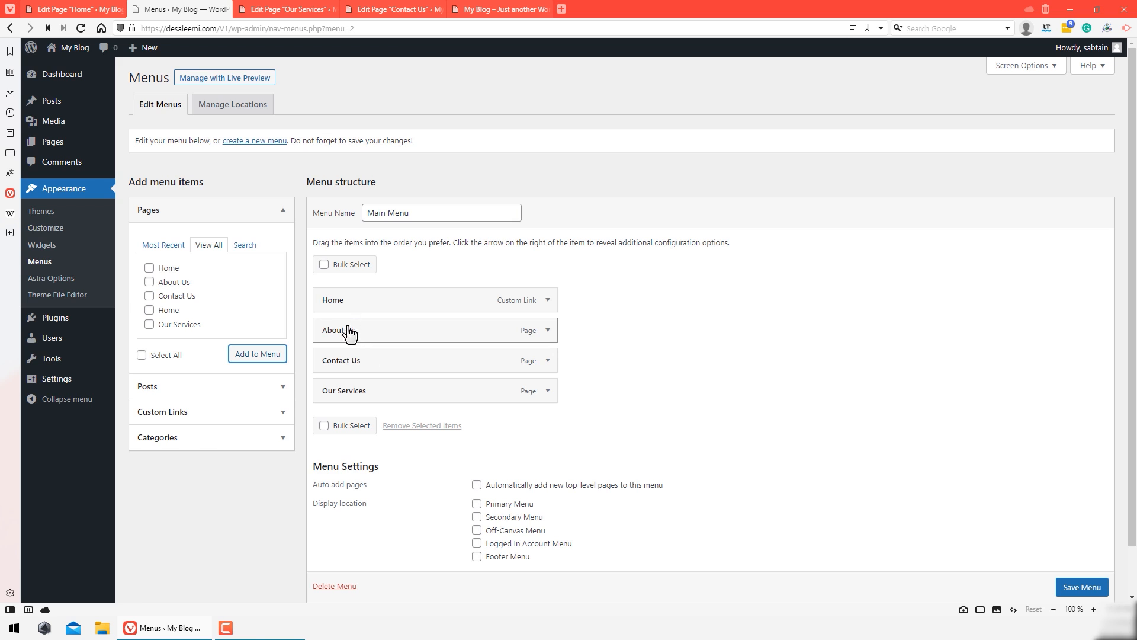
Step: Move Our Services above Contact Us in the menu, assign it to the Primary Menu location and save
drag(365, 392, 358, 363)
scroll(481, 453, down, 1)
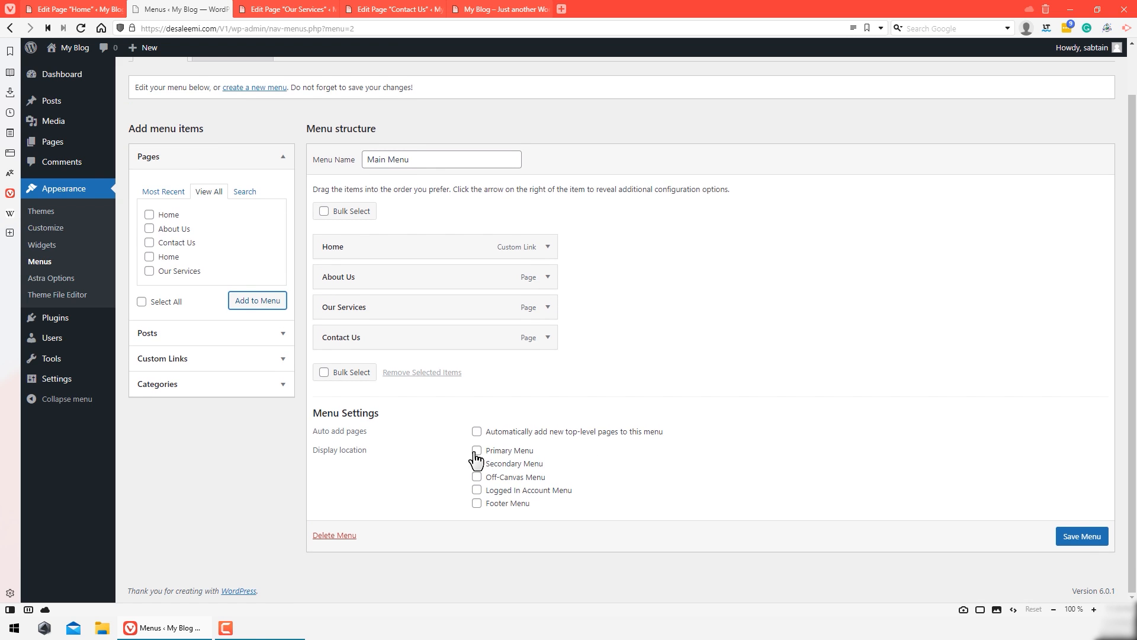
click(477, 451)
click(1077, 540)
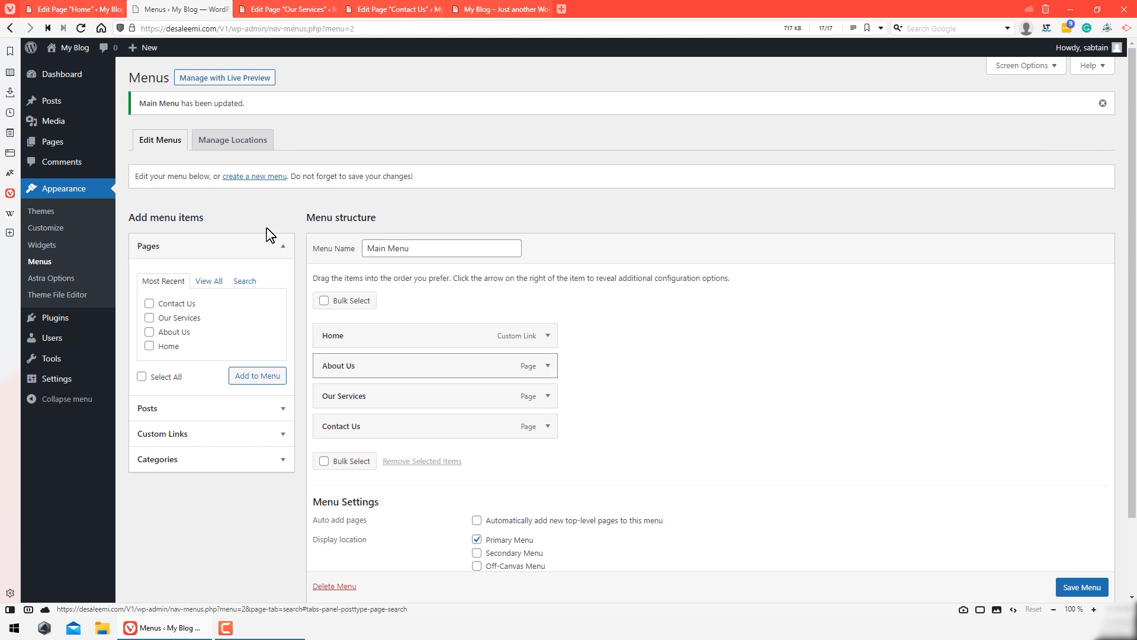
Step: Close the Our Services, Contact Us and site preview browser tabs, and open the Reading settings
click(329, 5)
click(328, 5)
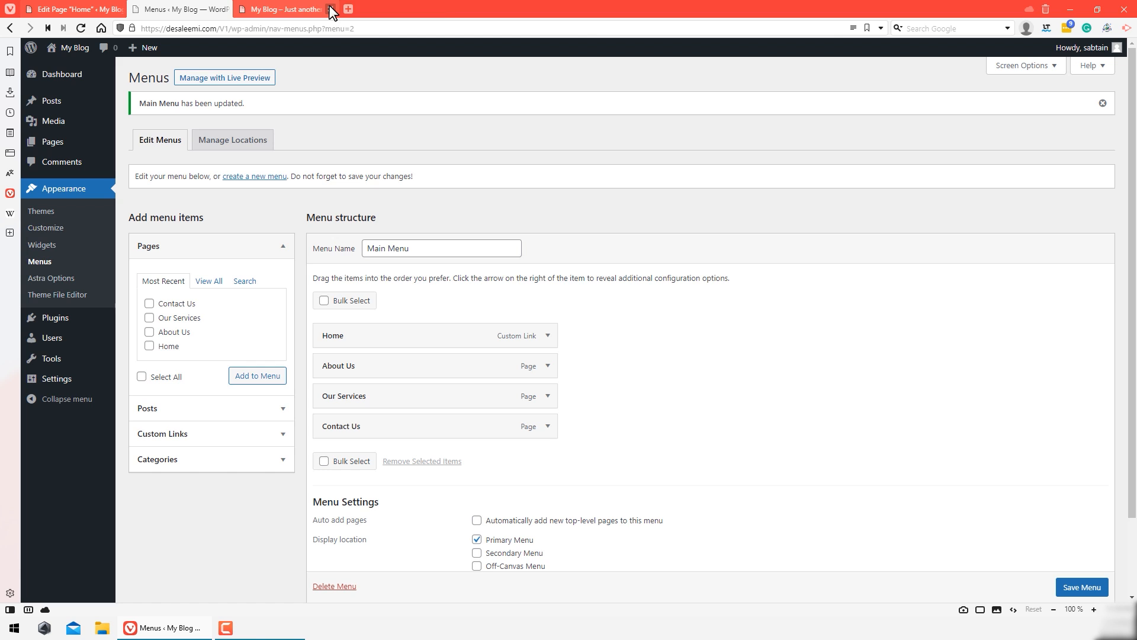
click(329, 5)
mouse_move(64, 384)
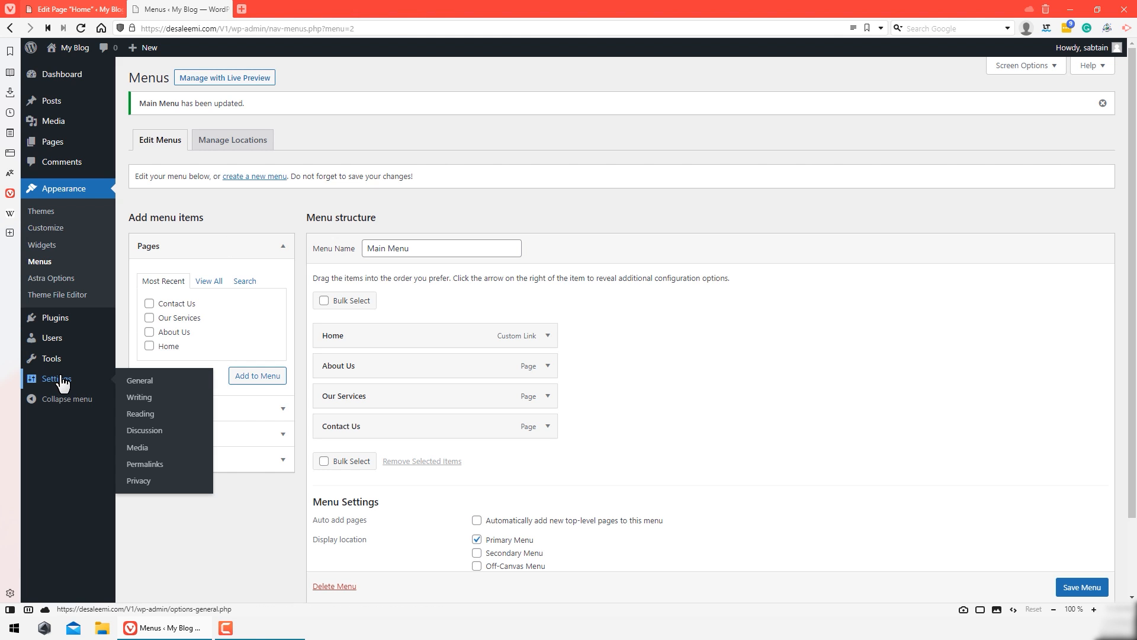
click(188, 420)
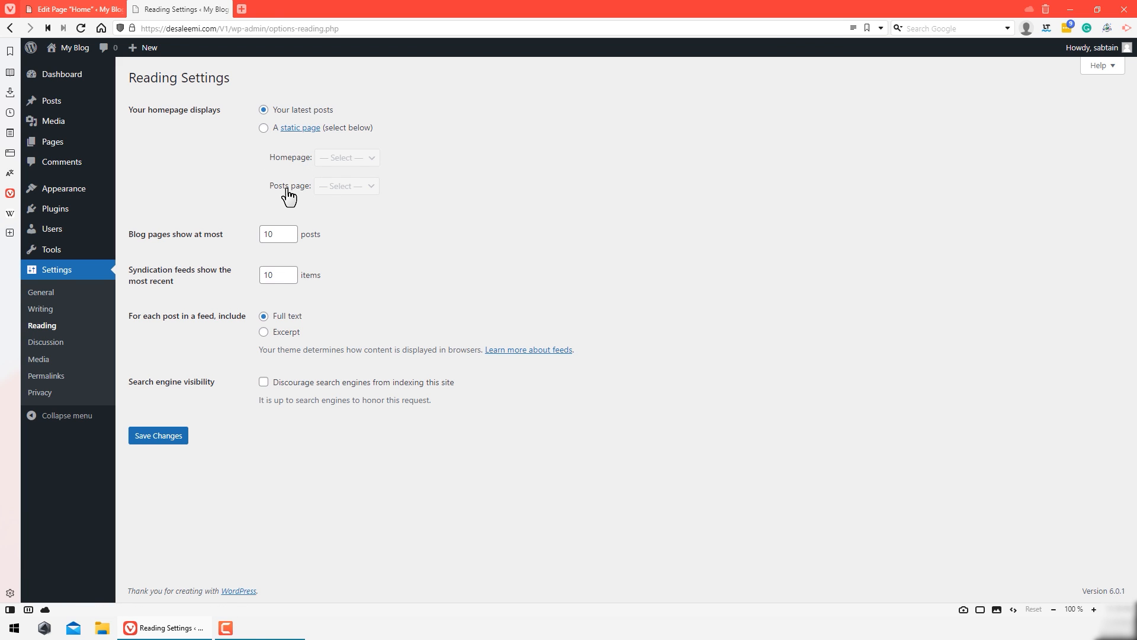
Step: Publish a new page titled "Blog" in a separate browser tab and close that tab
right_click(65, 145)
click(104, 152)
click(285, 7)
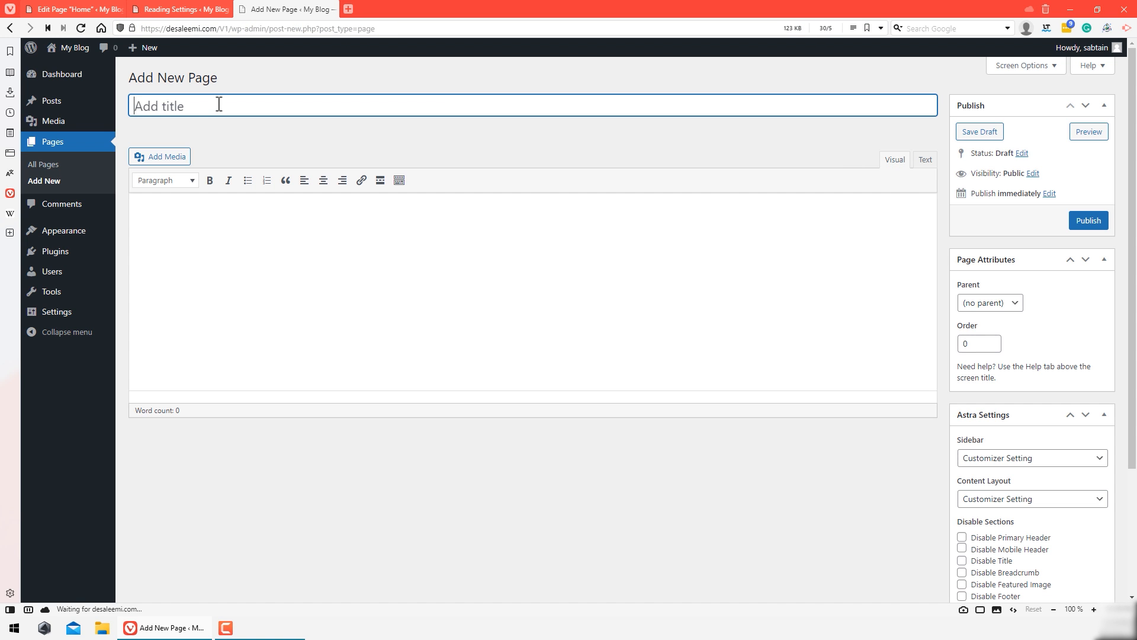
text(Blog)
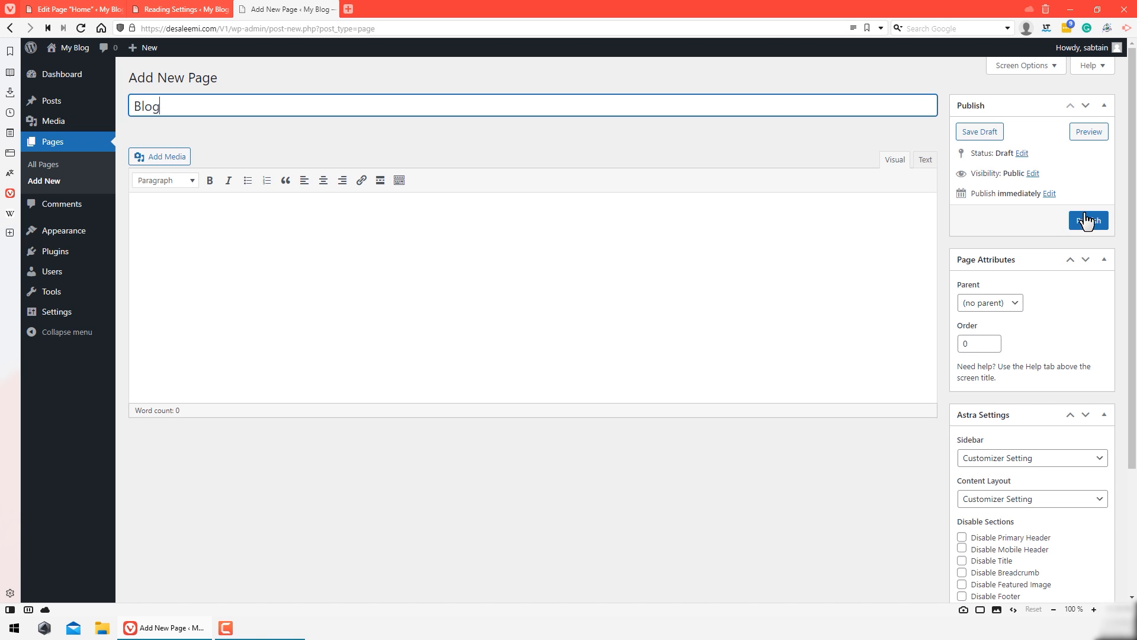
click(1087, 219)
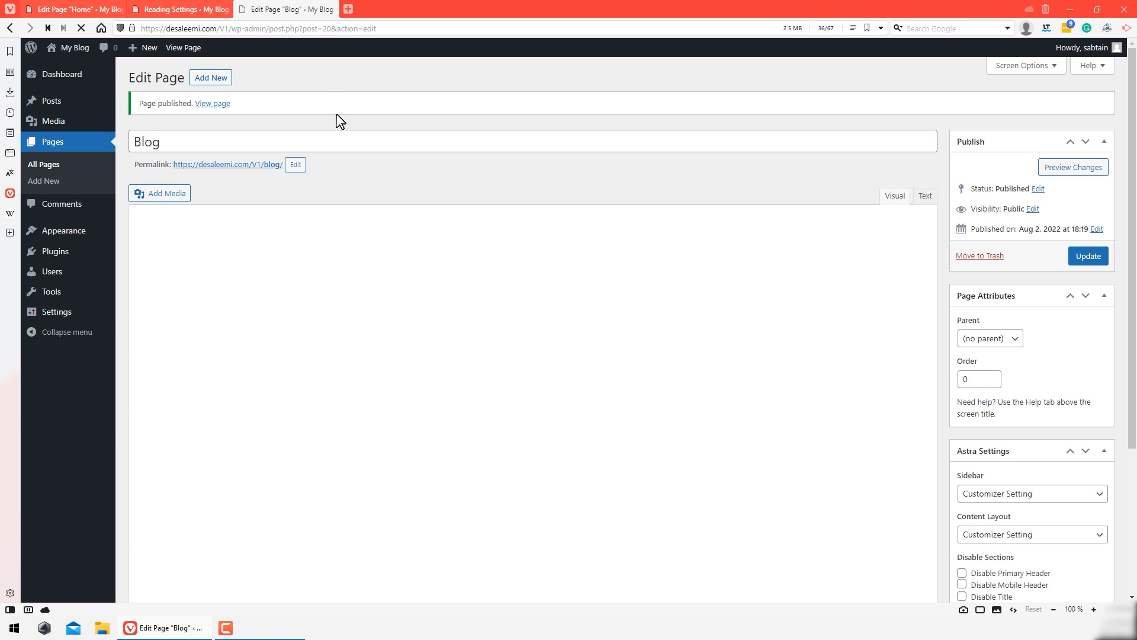
click(331, 9)
Step: Reload the Reading settings, set a static front page with Home as homepage and Blog as posts page, and save
click(53, 325)
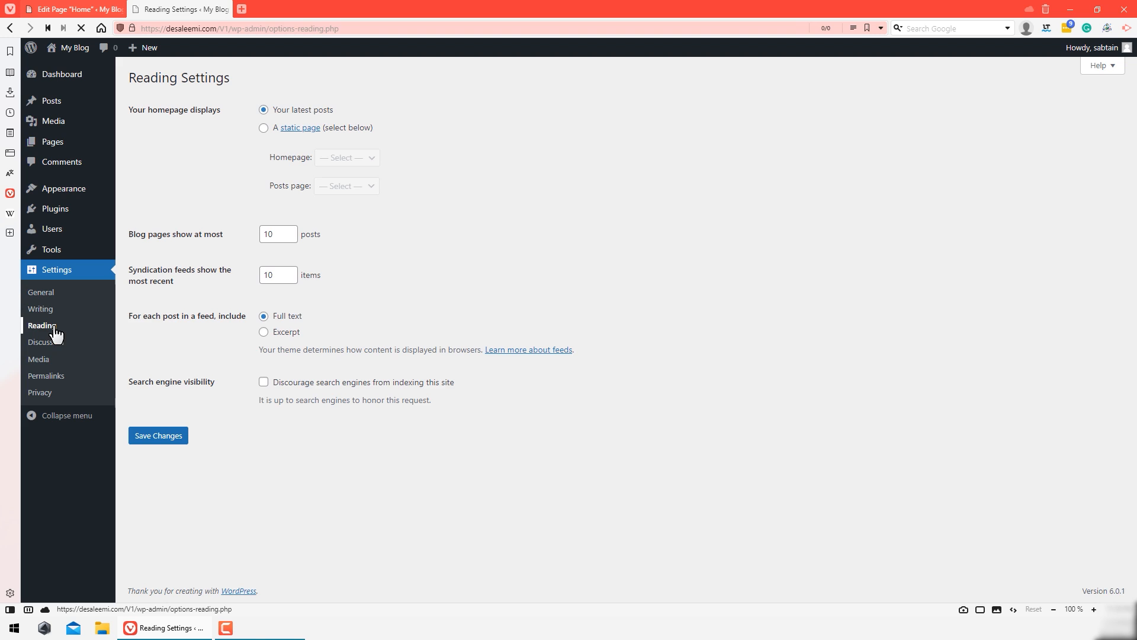
click(263, 128)
click(341, 157)
click(347, 220)
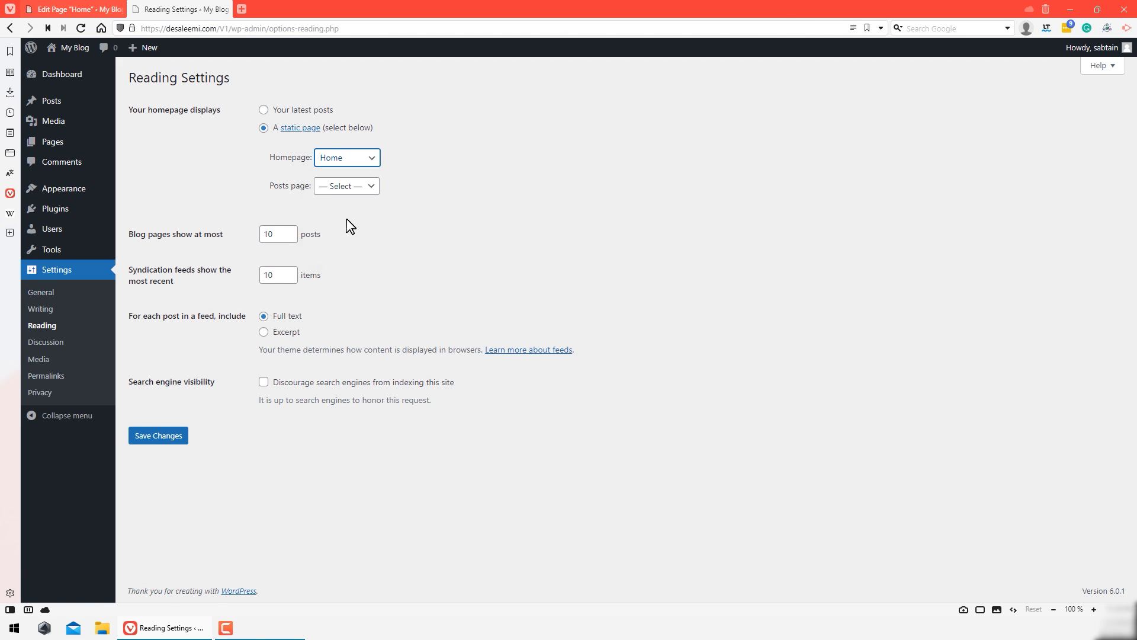
click(356, 186)
click(347, 225)
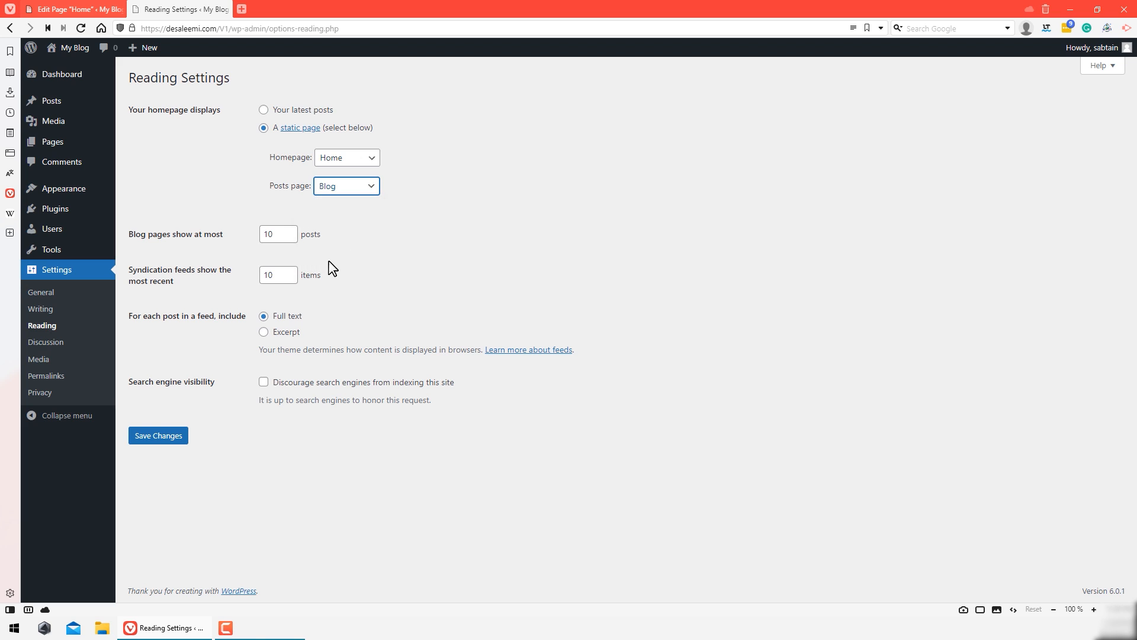
click(158, 445)
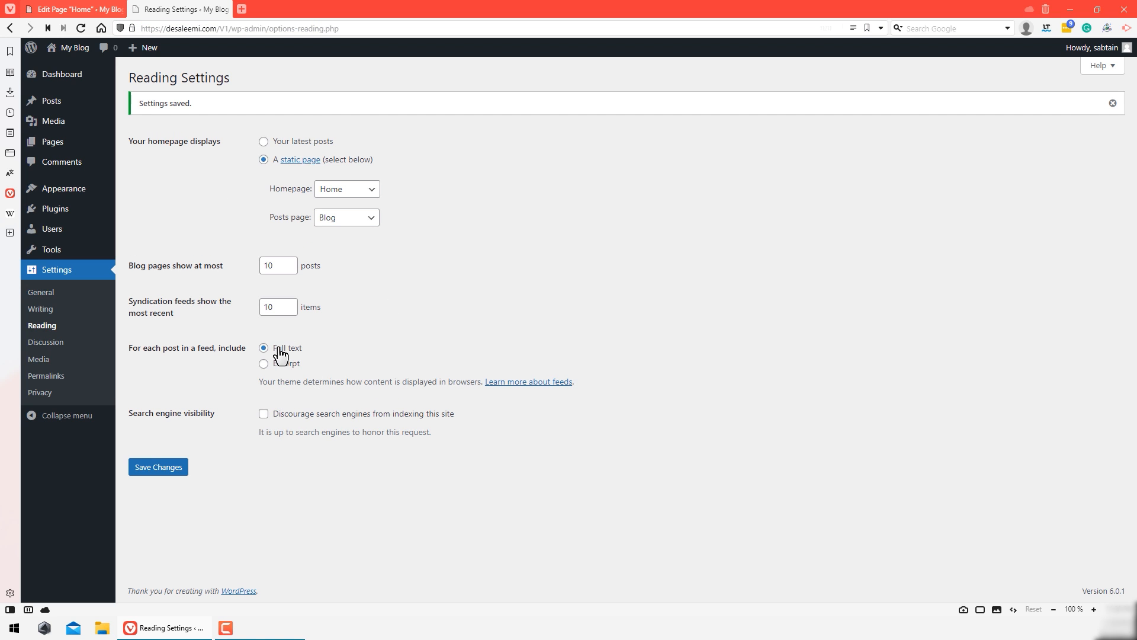
Step: Set the permalink structure to Post name and save the change
click(47, 376)
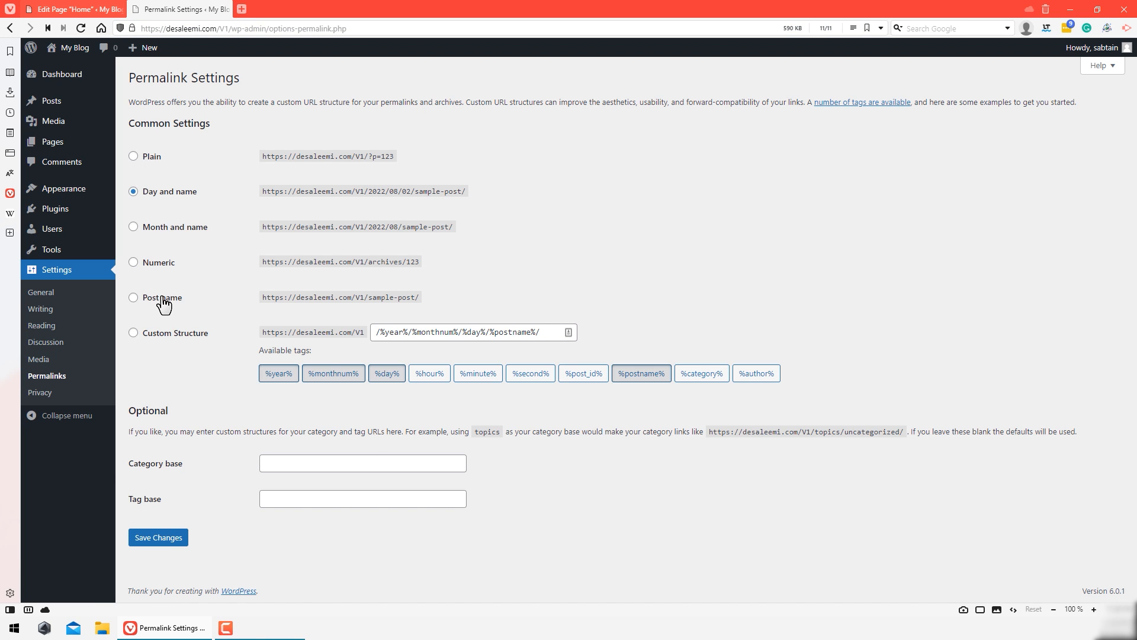
click(164, 304)
click(152, 335)
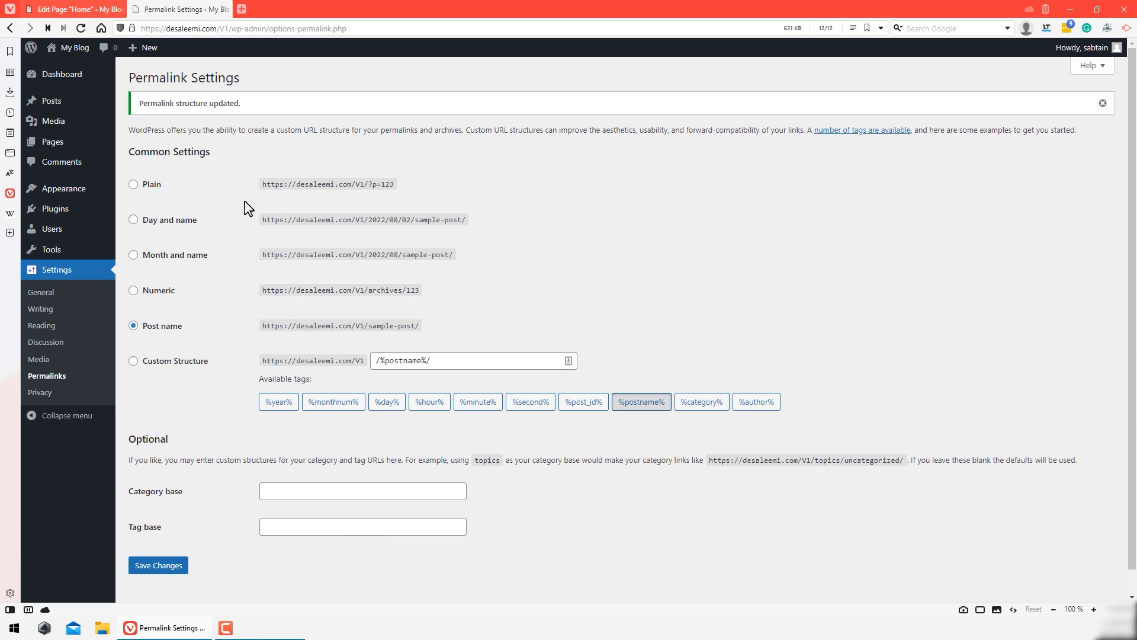
Step: Return to the dashboard and open the site's front end in a new browser tab
click(74, 77)
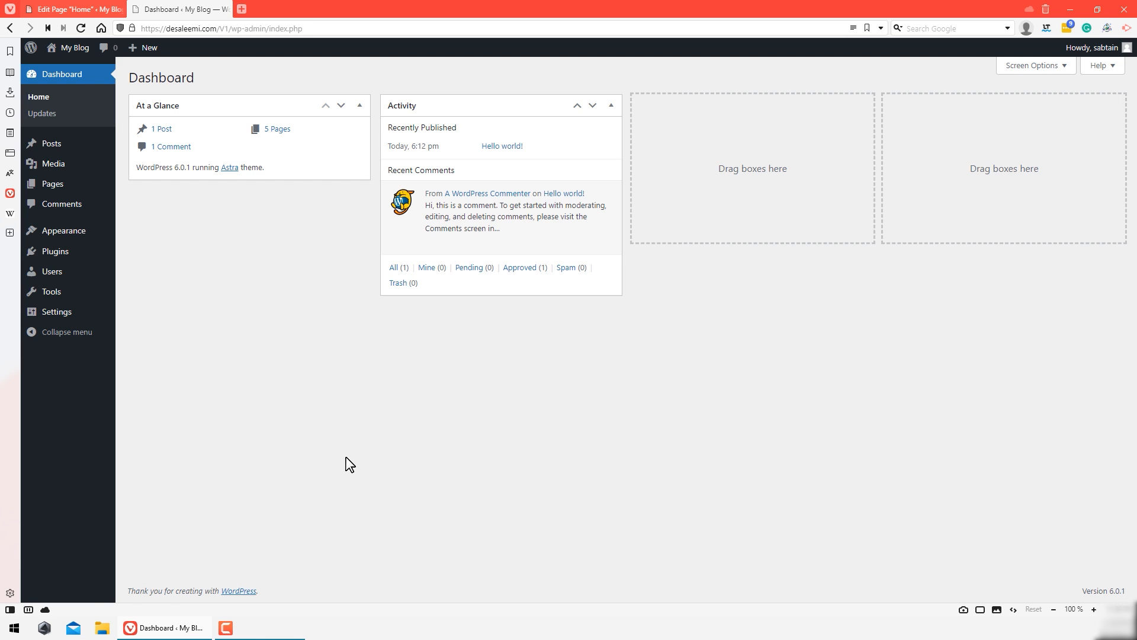
mouse_move(71, 49)
right_click(86, 70)
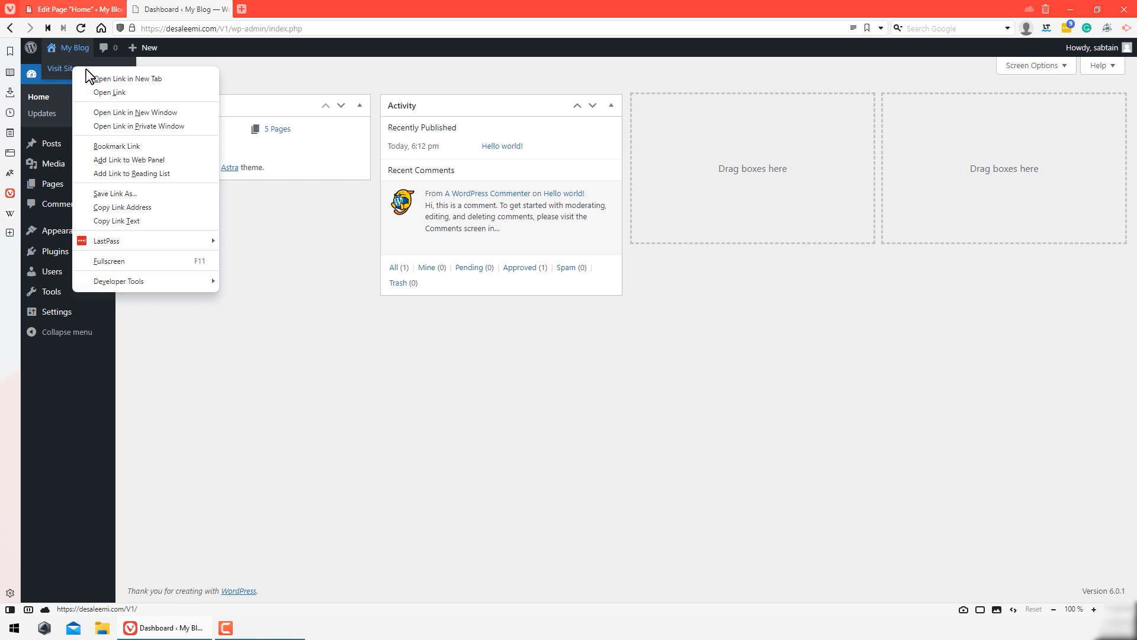
click(151, 77)
click(264, 9)
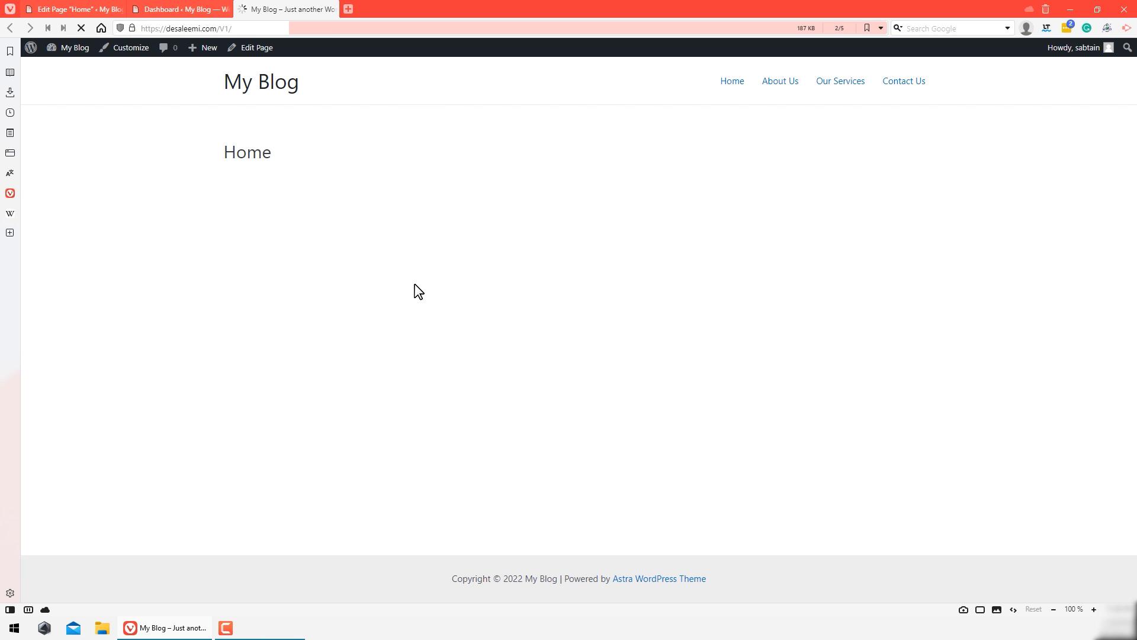
Step: Examine the footer credit line, the header with its navigation menu, and the page title on the homepage
drag(436, 584, 774, 579)
click(414, 228)
drag(194, 81, 938, 201)
click(939, 201)
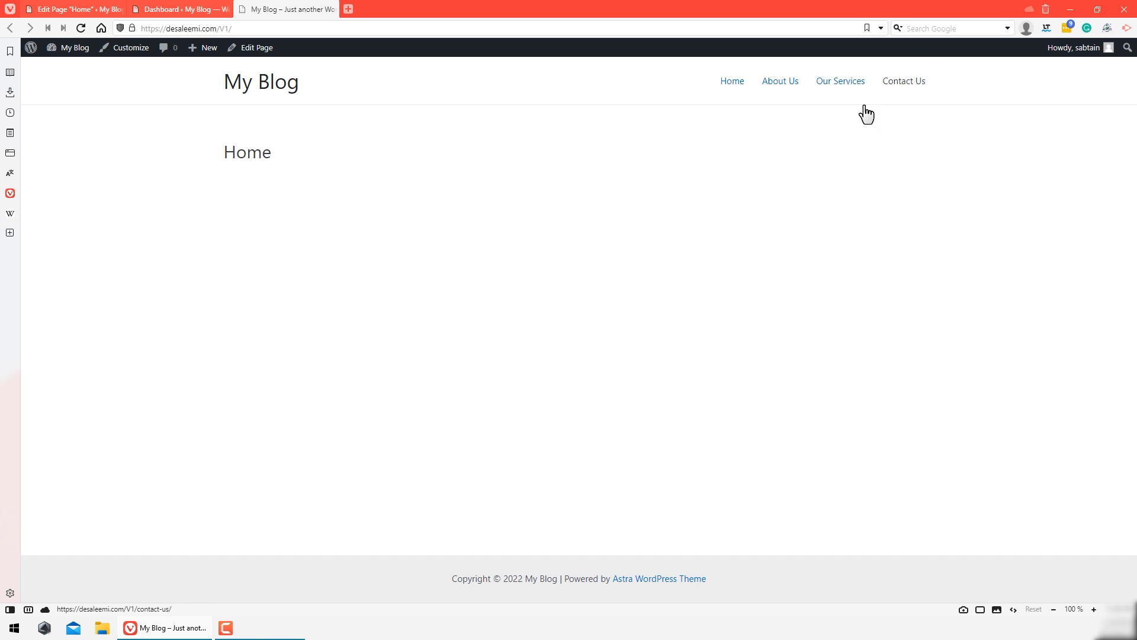
drag(148, 132, 879, 181)
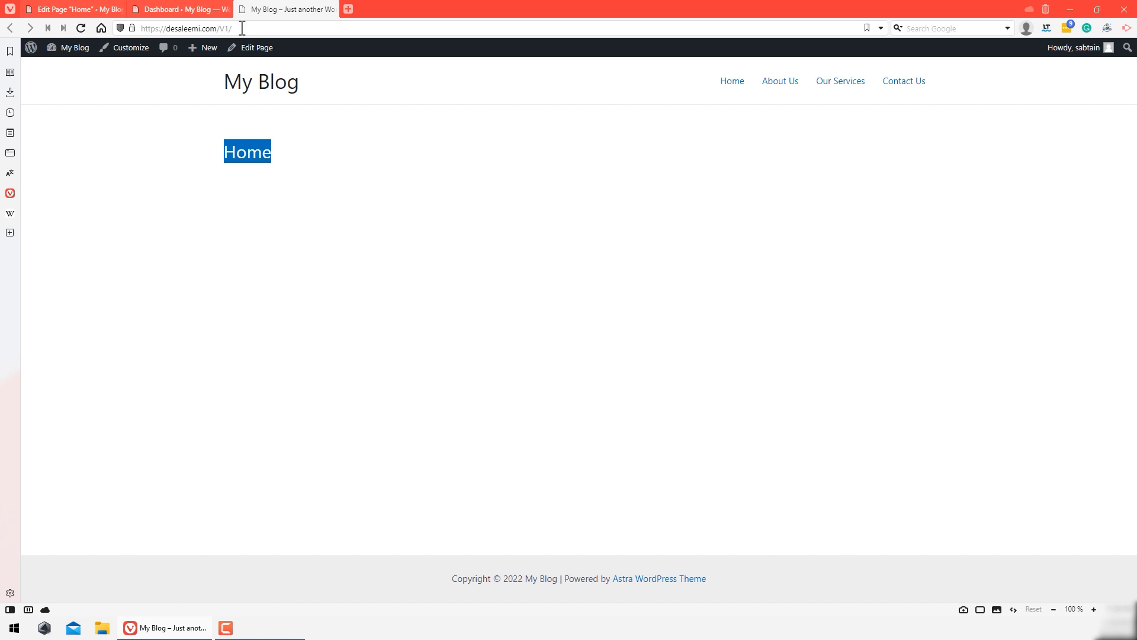
Step: Open the About Us page on the site and check the slug in its web address
click(776, 83)
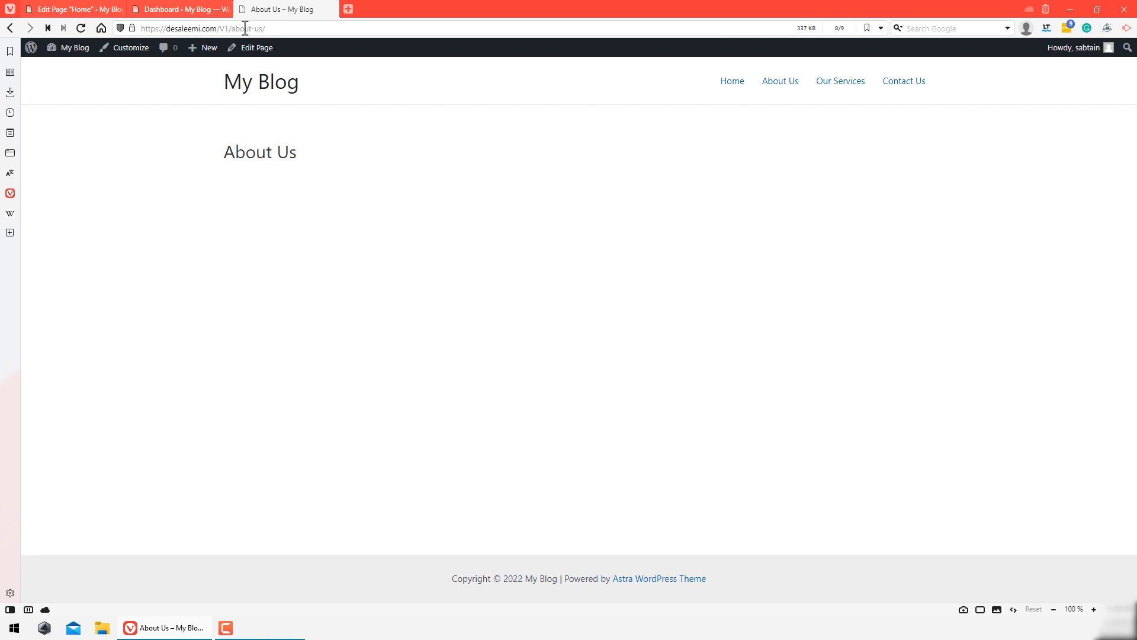
drag(231, 29, 284, 34)
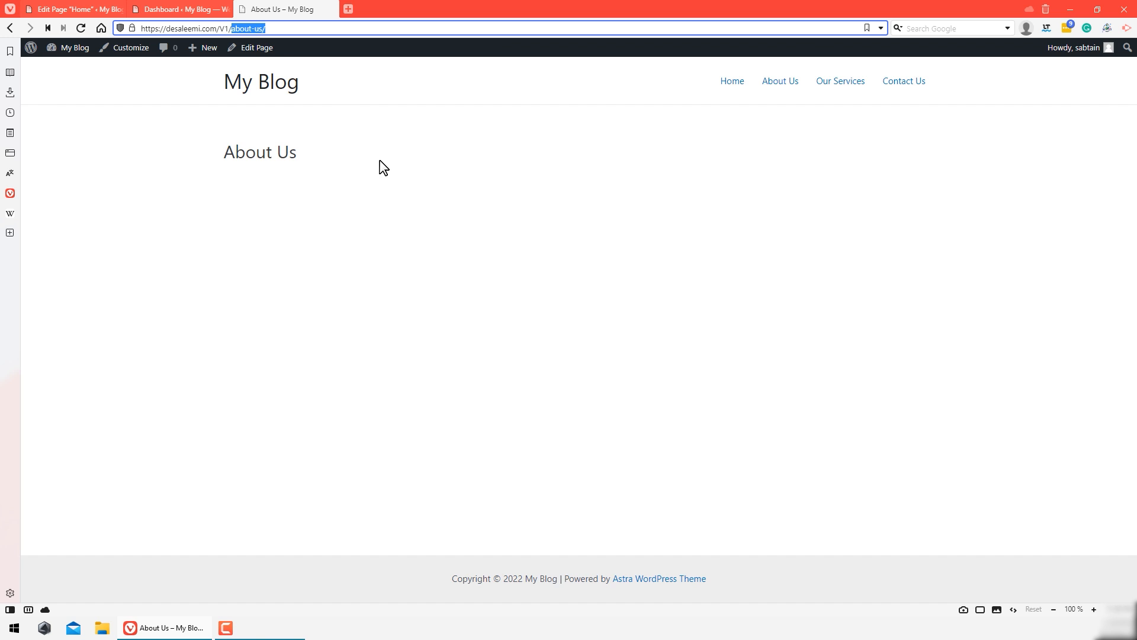
click(387, 191)
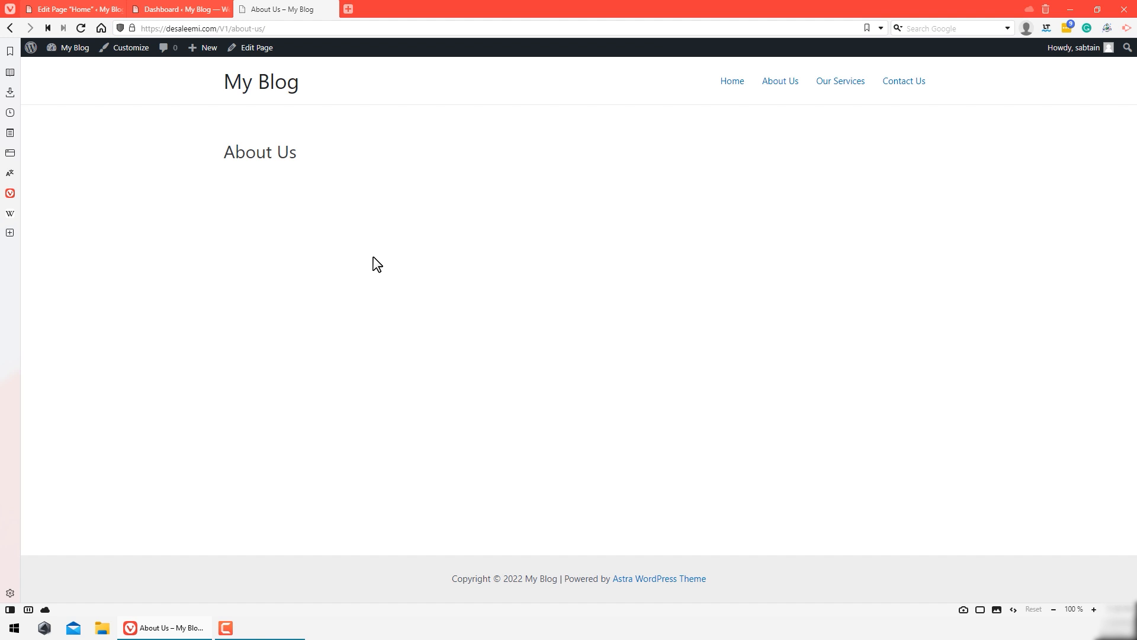
Step: Return to the dashboard tab and open the Home page for editing from the list of pages
click(172, 9)
mouse_move(90, 244)
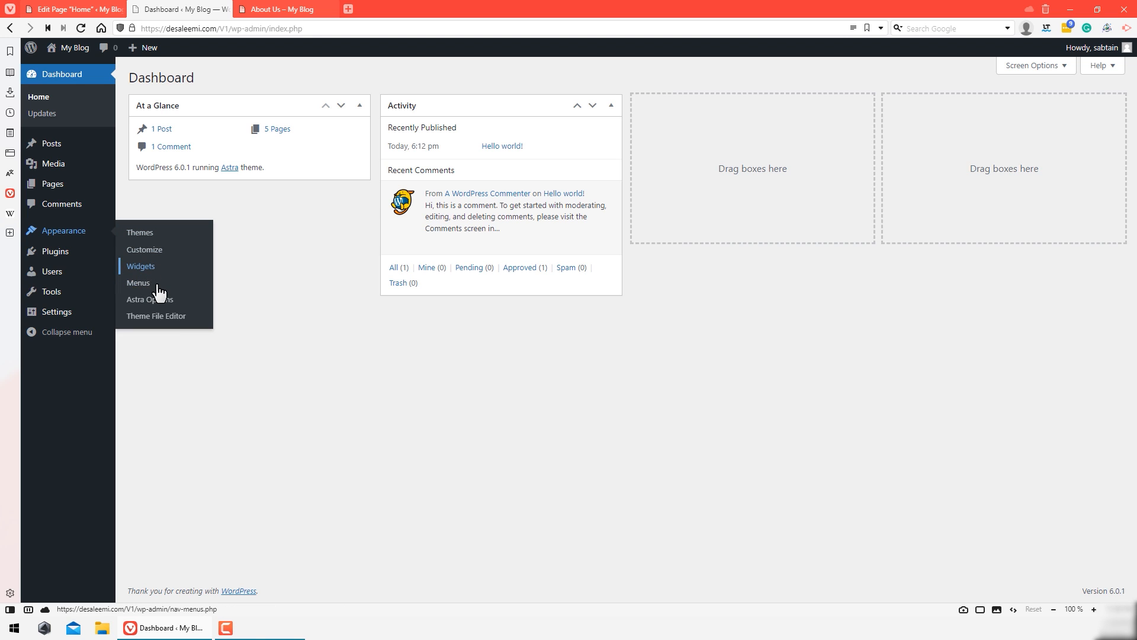
click(66, 188)
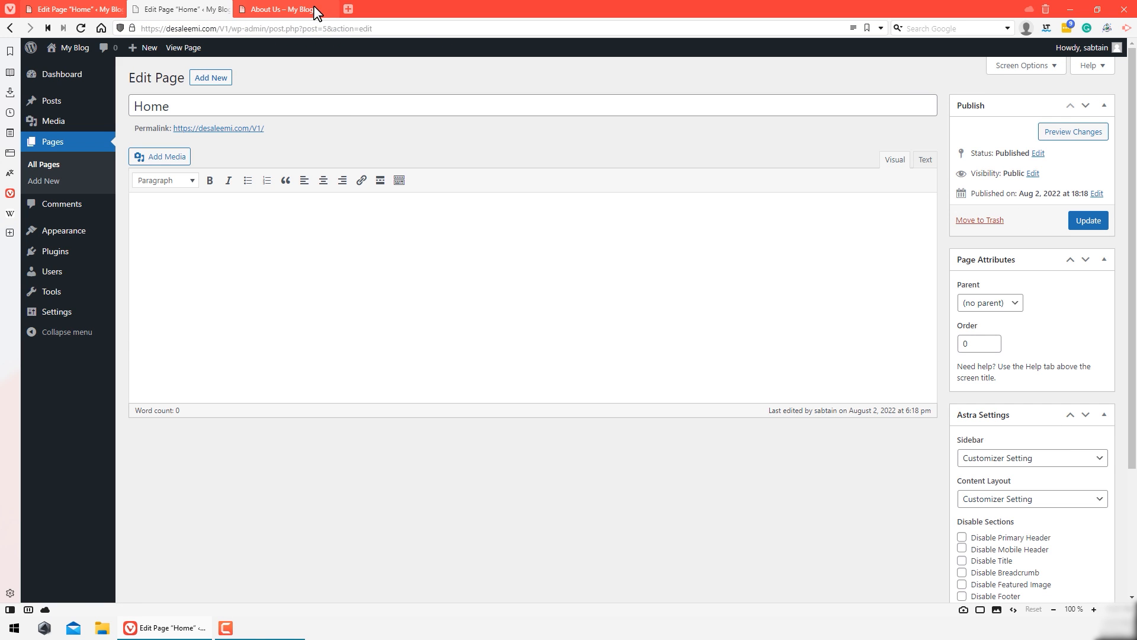
Step: Test the live site's navigation by visiting the homepage, About Us, Our Services and Home
mouse_move(309, 12)
click(293, 10)
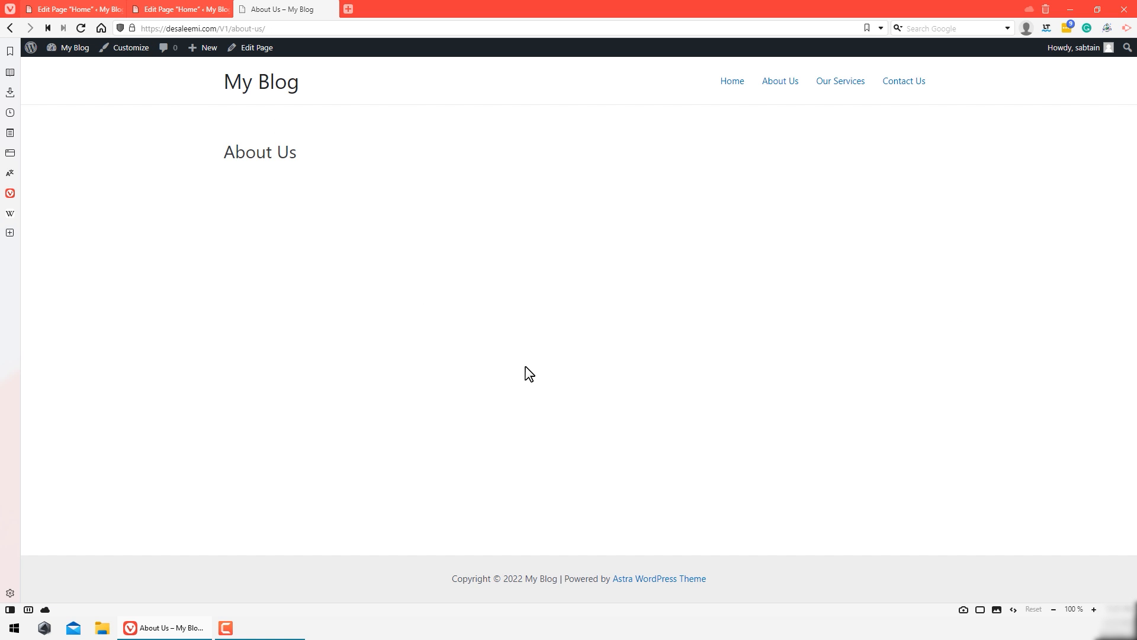
click(262, 91)
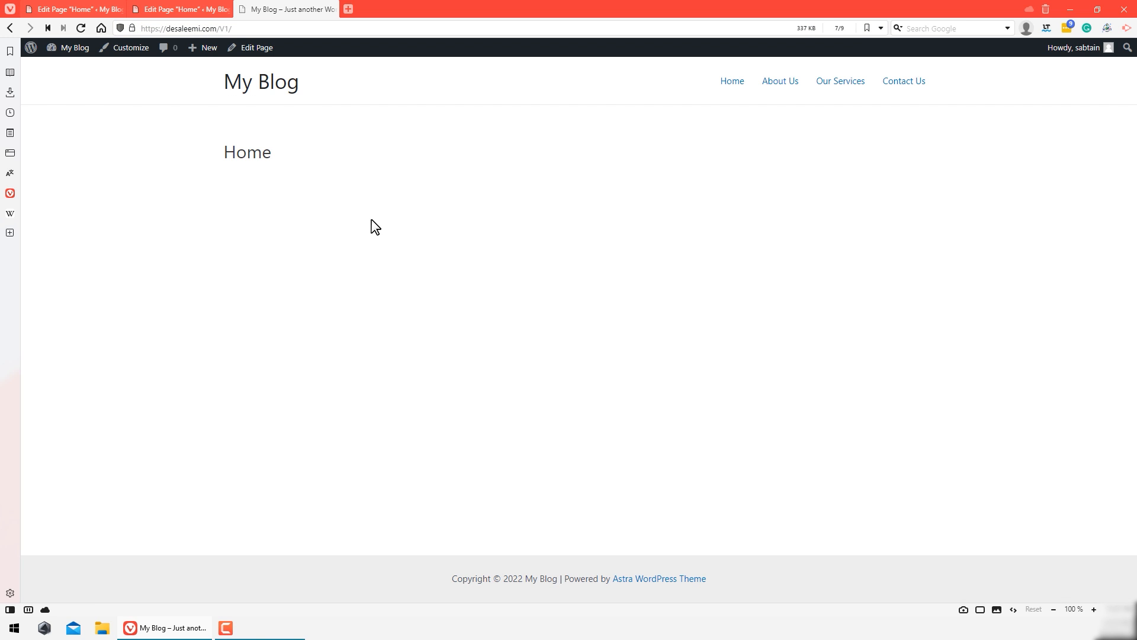
click(781, 83)
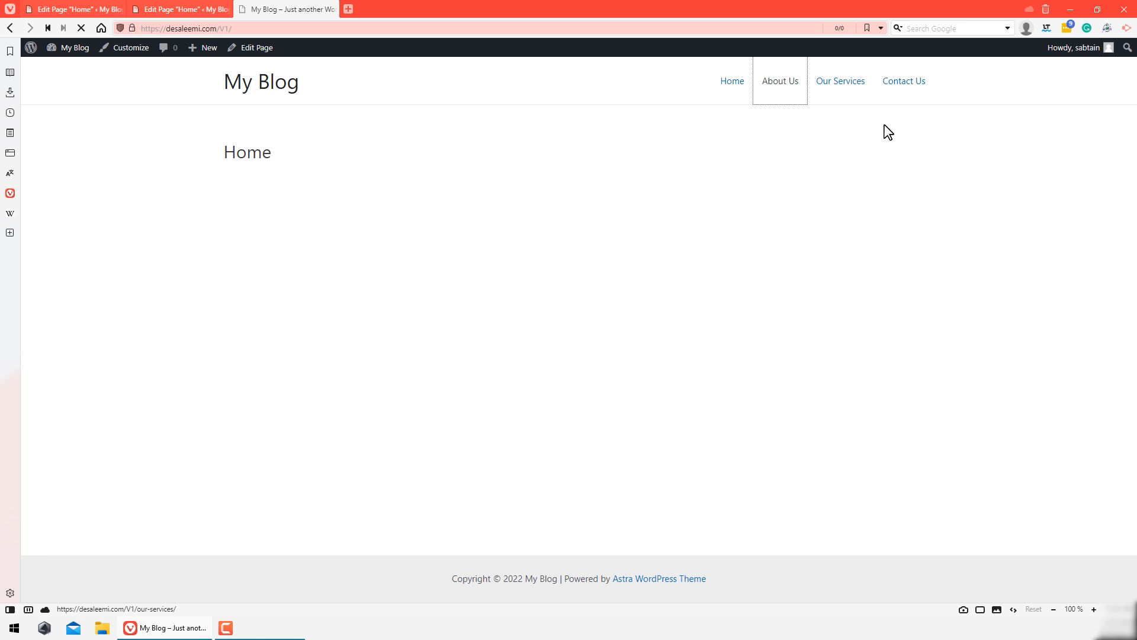
click(838, 86)
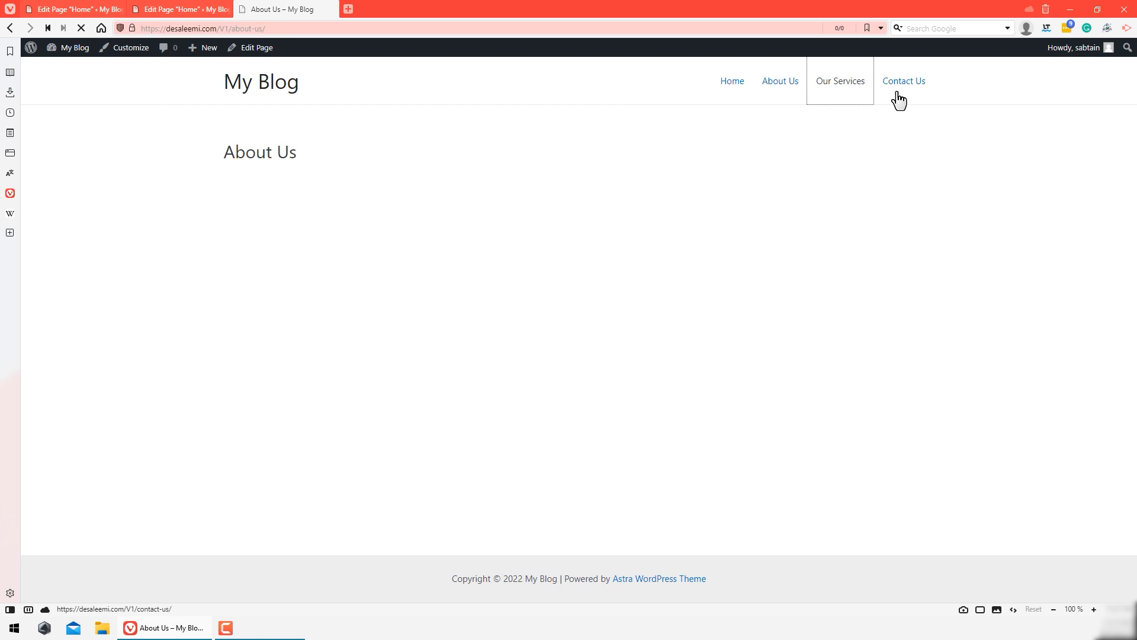
click(733, 86)
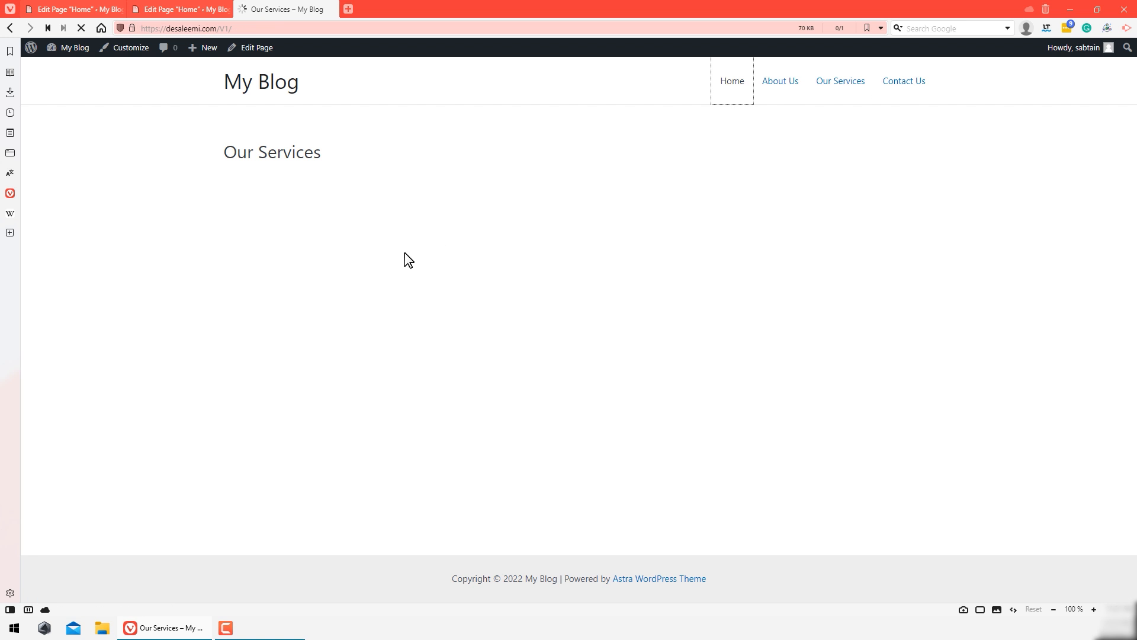
Step: Return to the Home page editor and place the cursor in its empty content area
click(180, 9)
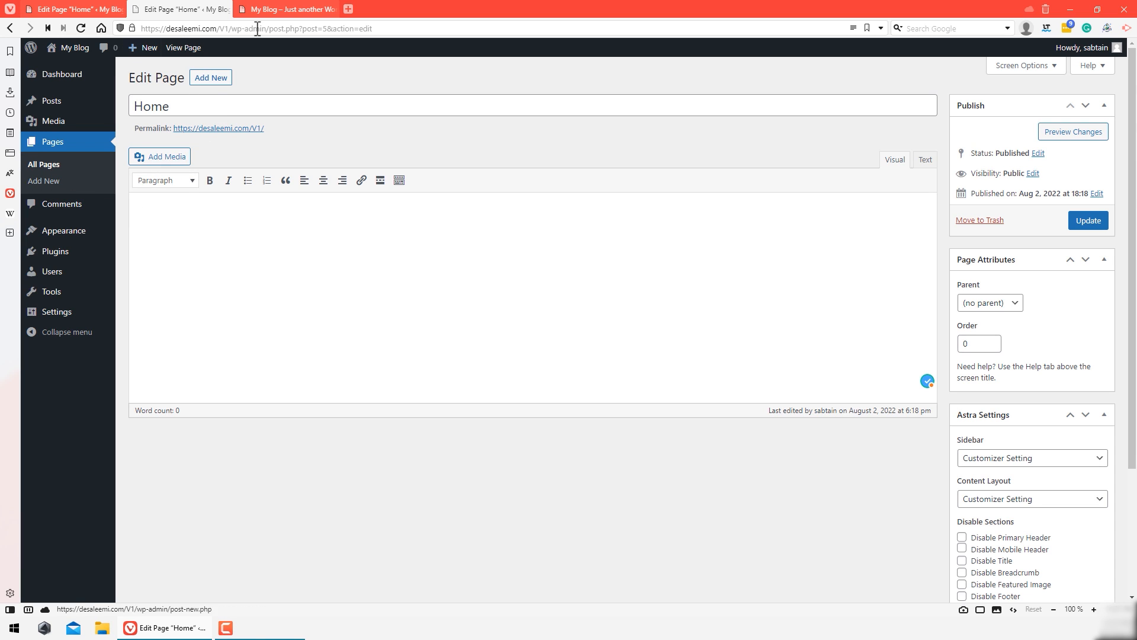
click(481, 275)
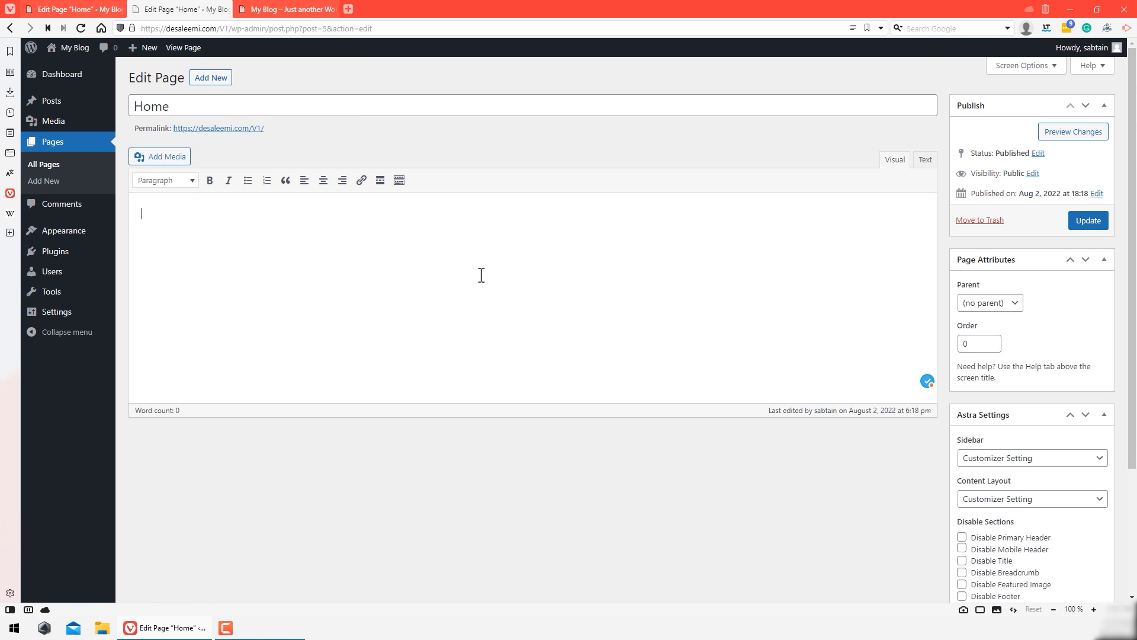
Step: Collapse the Page Attributes box on the Home page and check how the live homepage currently looks
click(1017, 259)
scroll(1041, 376, down, 1)
scroll(1041, 503, up, 1)
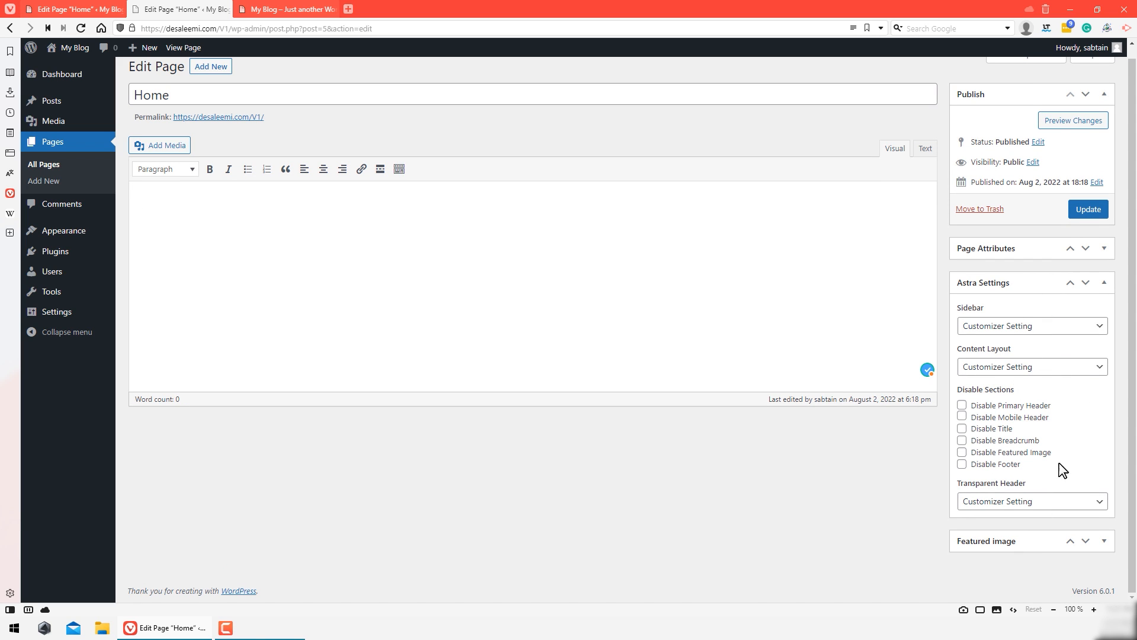
click(336, 9)
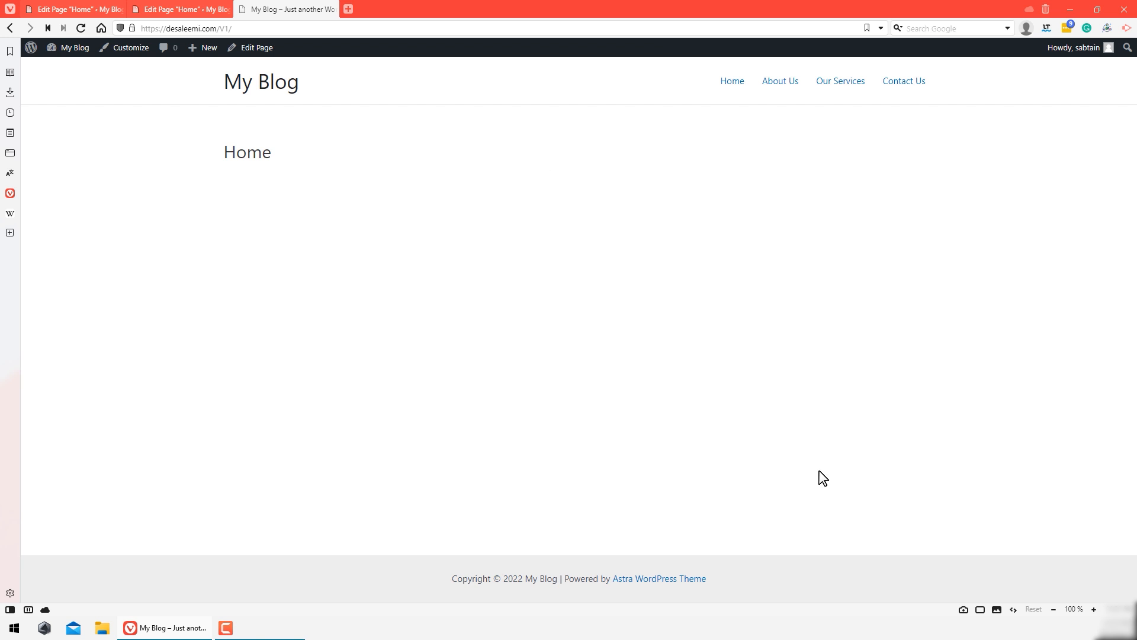
click(155, 9)
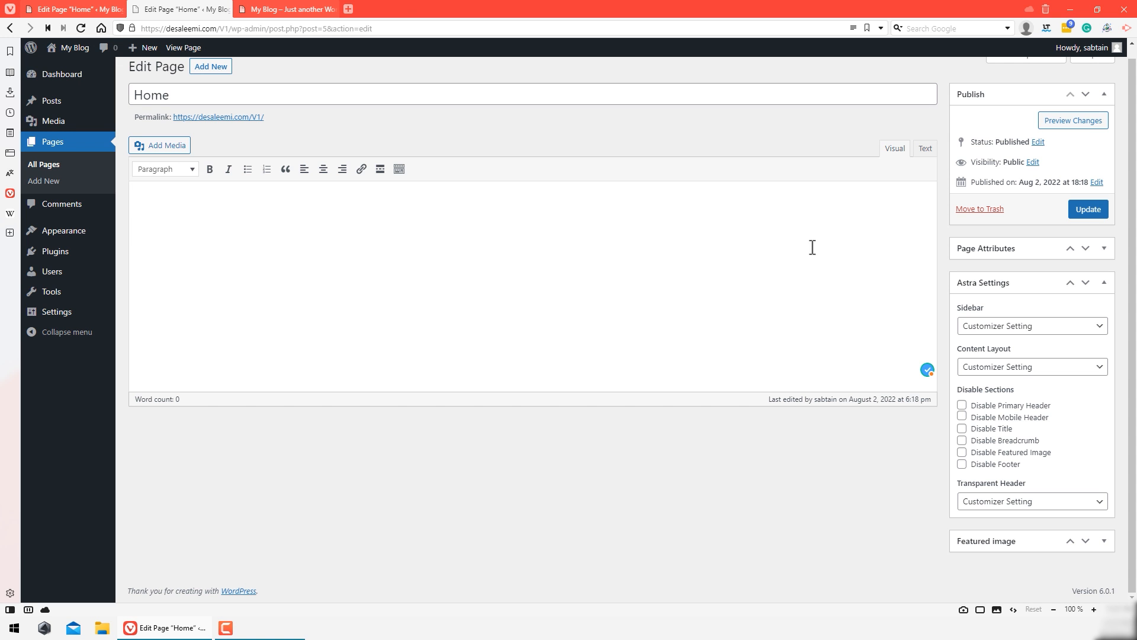
Step: Set the Home page's Astra sidebar option to Right Sidebar, update the page and reload the live homepage
click(1007, 327)
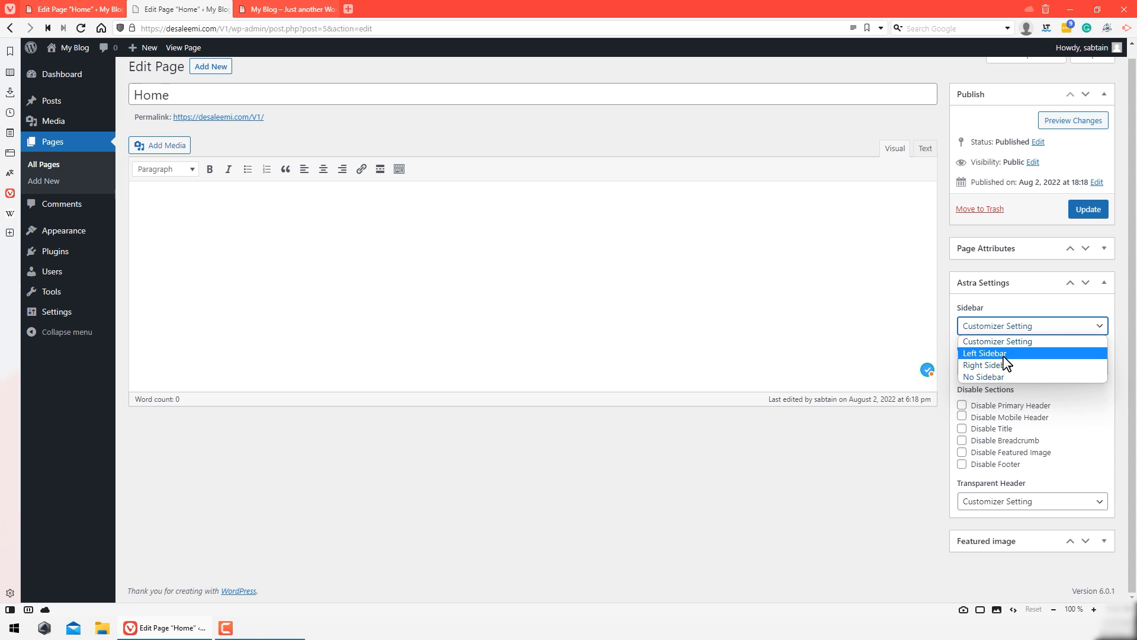
click(1007, 365)
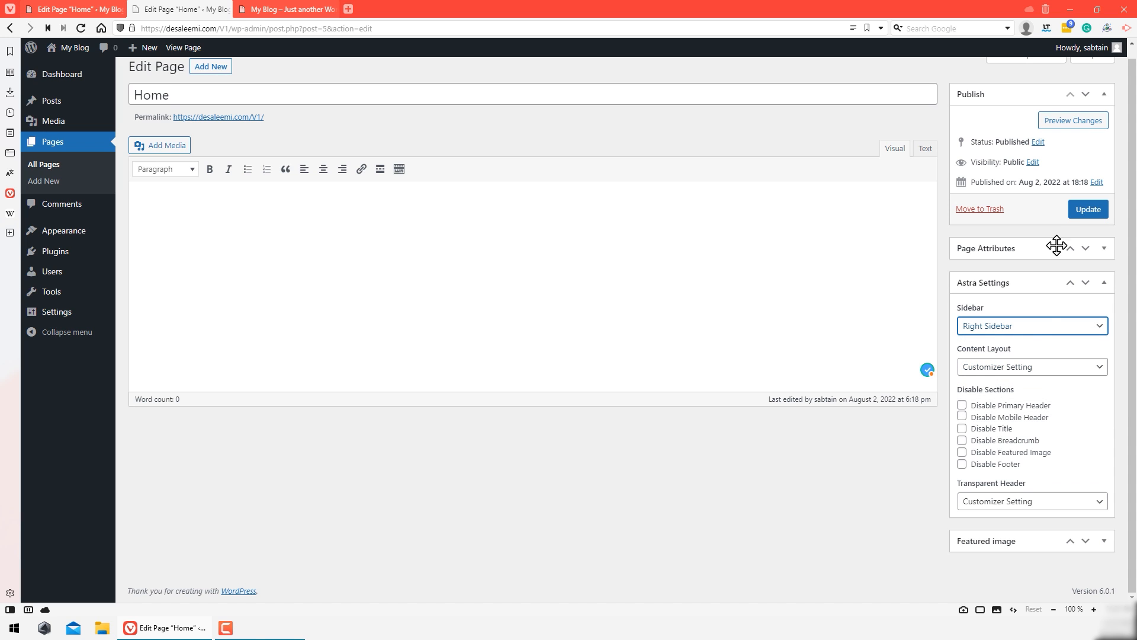
click(1097, 212)
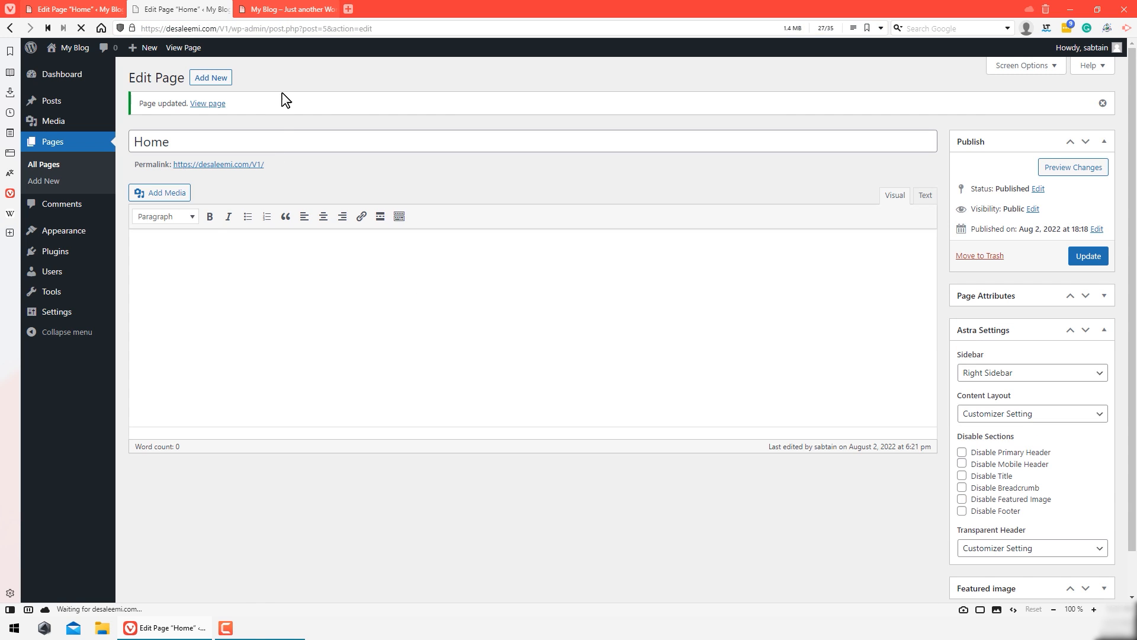
click(282, 9)
click(81, 28)
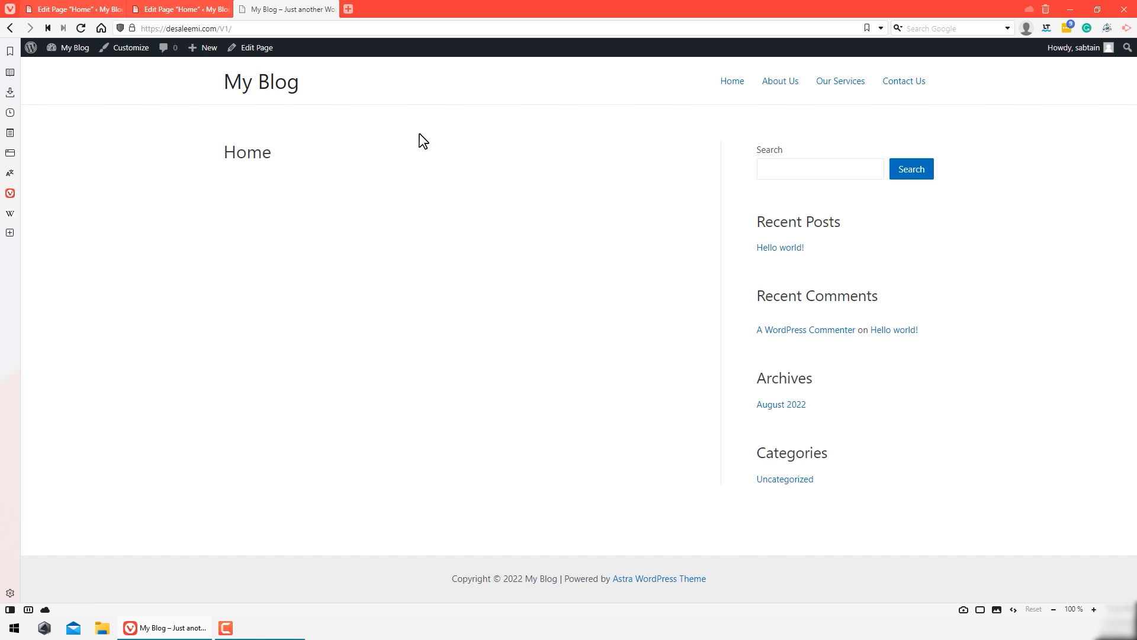
Step: Set the Home page's Astra sidebar option to No Sidebar, update the page and reload the live homepage
click(220, 9)
click(999, 375)
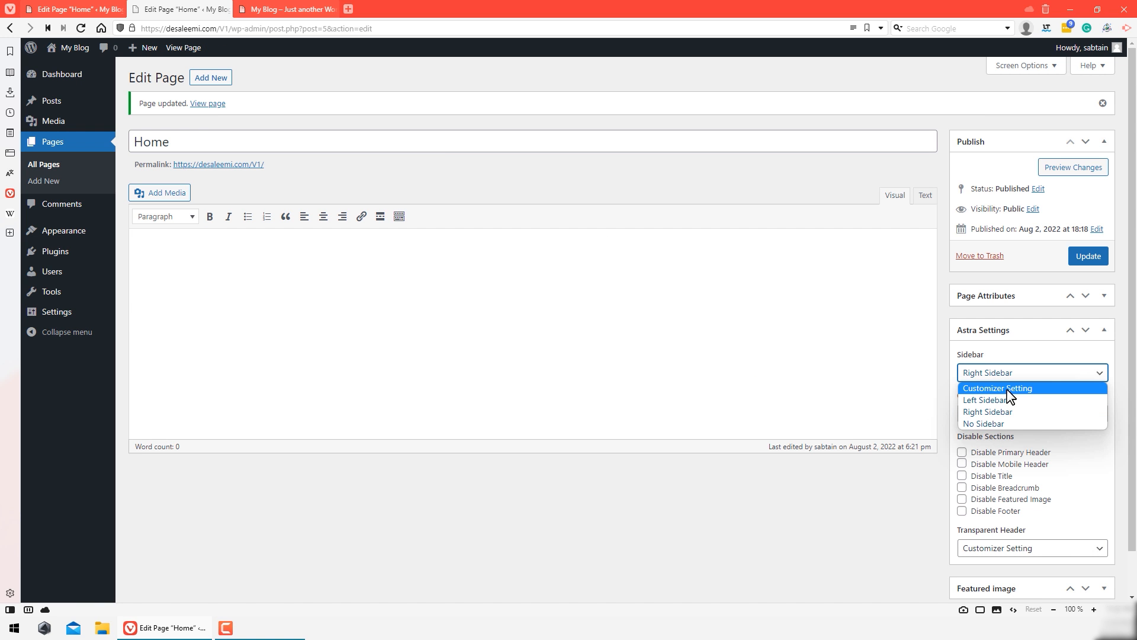
click(1001, 424)
click(1087, 258)
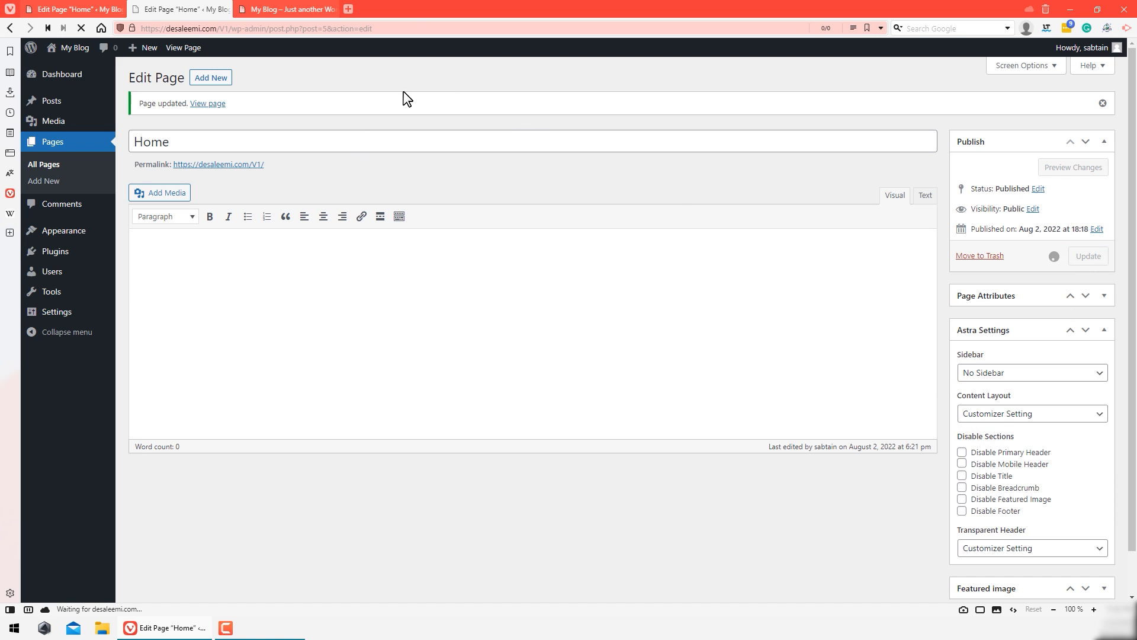
click(285, 9)
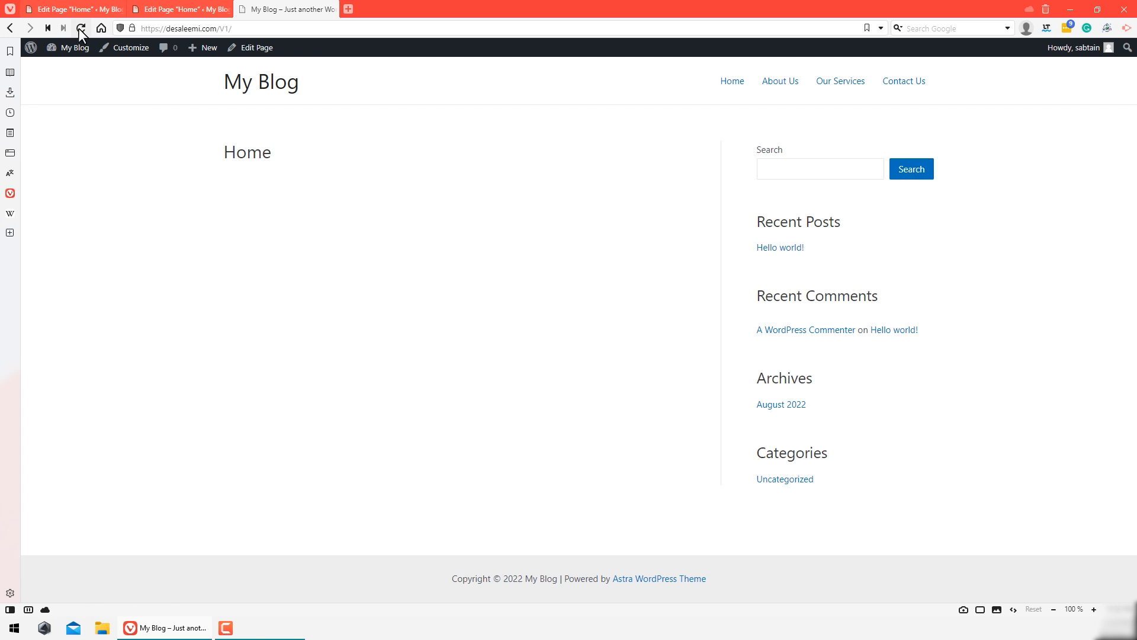
click(81, 28)
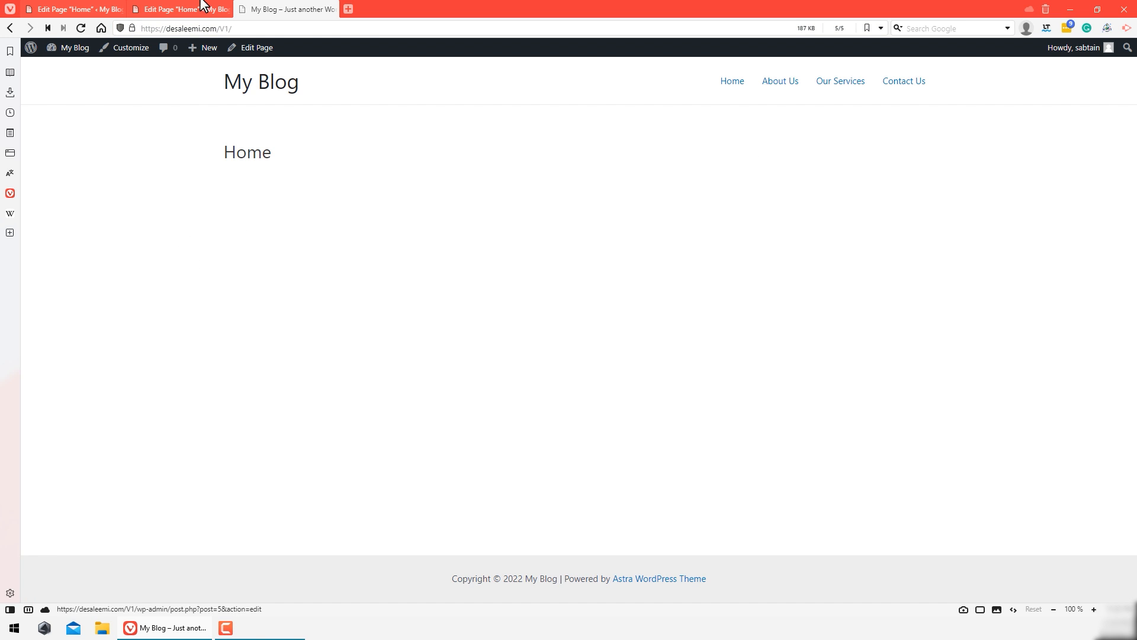
Step: Examine the page title shown below the header on the live homepage
click(178, 9)
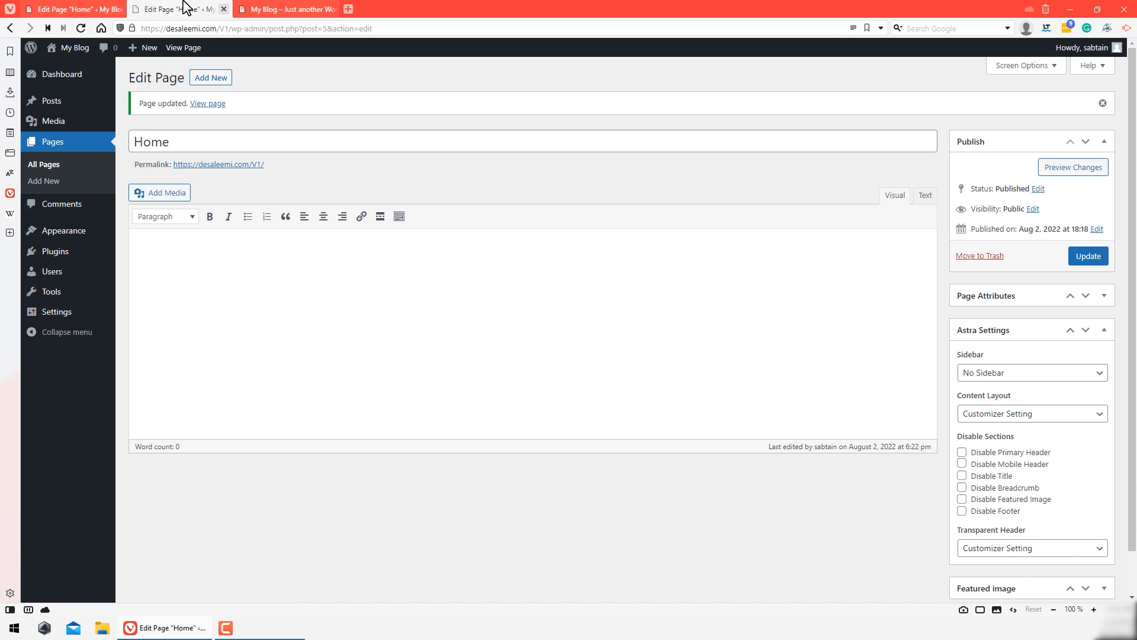
click(243, 9)
drag(279, 155, 208, 168)
click(240, 186)
click(281, 167)
click(253, 175)
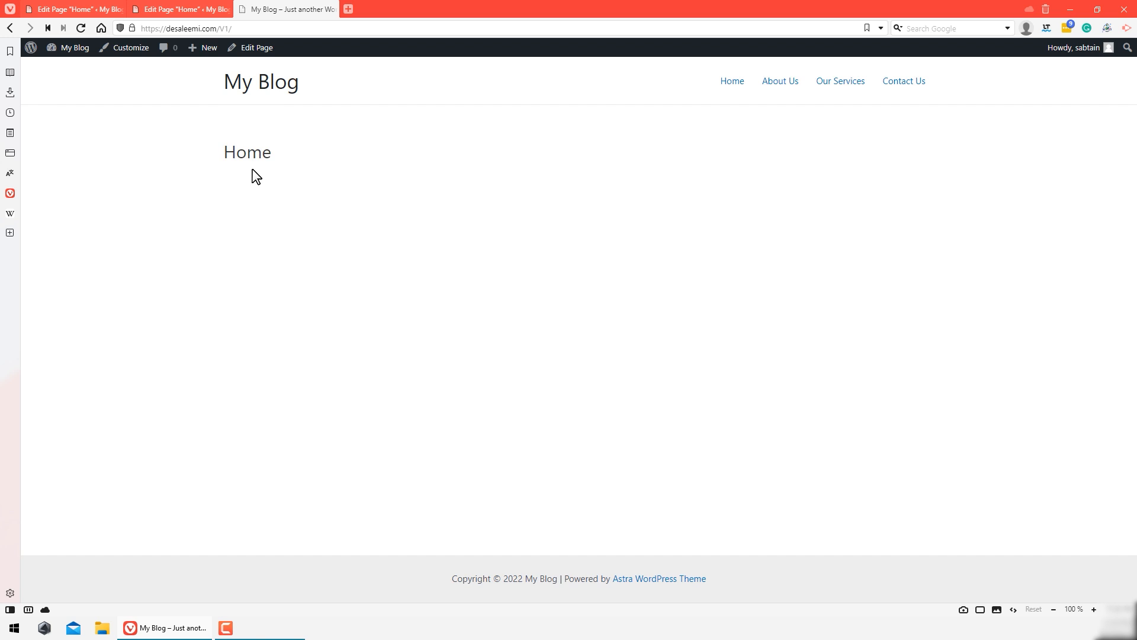
Step: Enable Disable Title in the Home page's Astra Settings, update the page and reload the live homepage
click(200, 9)
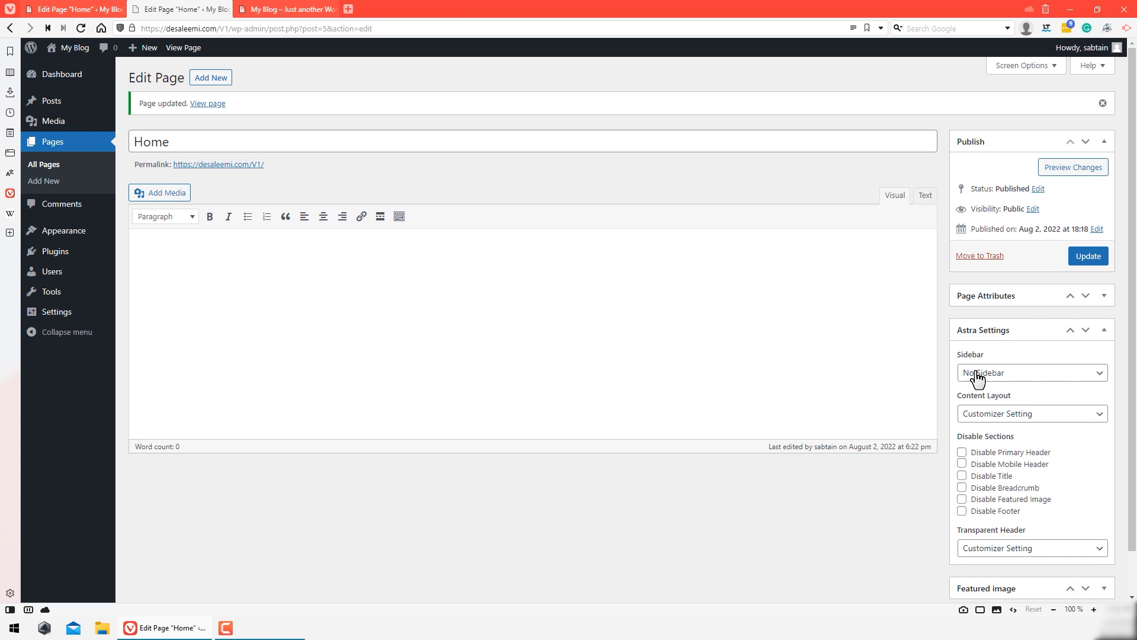
scroll(1001, 459, down, 1)
click(991, 430)
click(1088, 209)
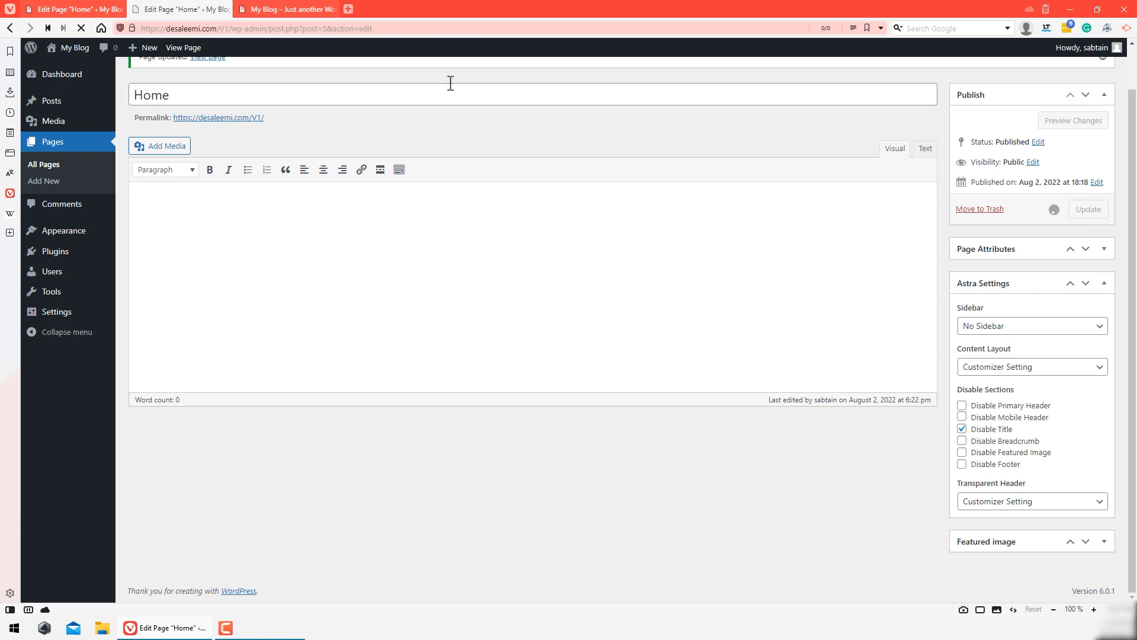
click(284, 9)
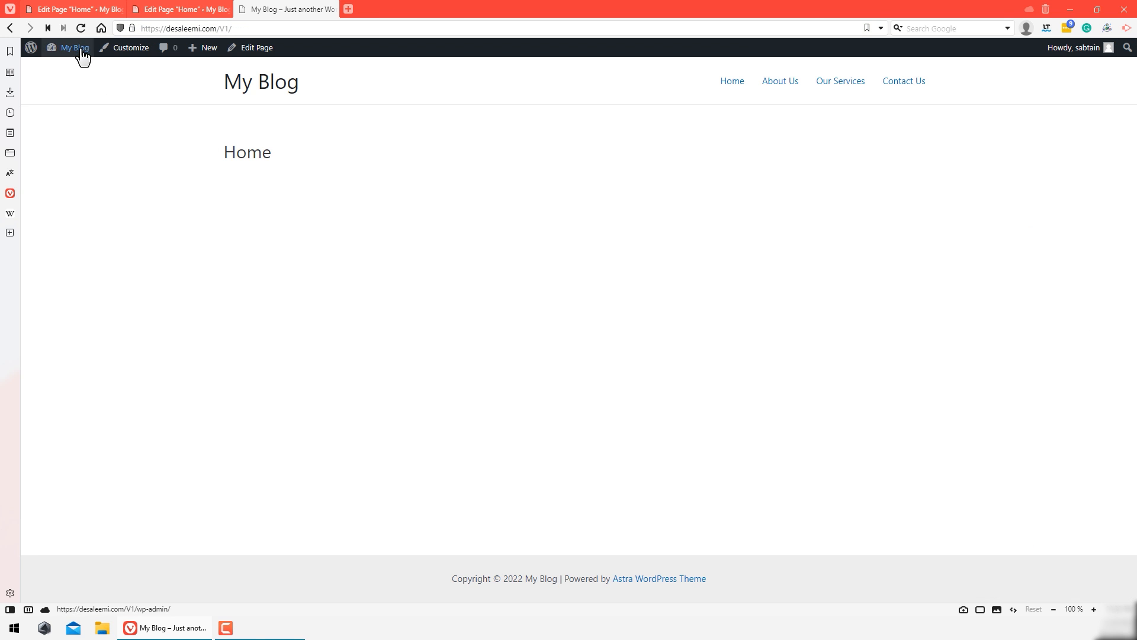
click(81, 28)
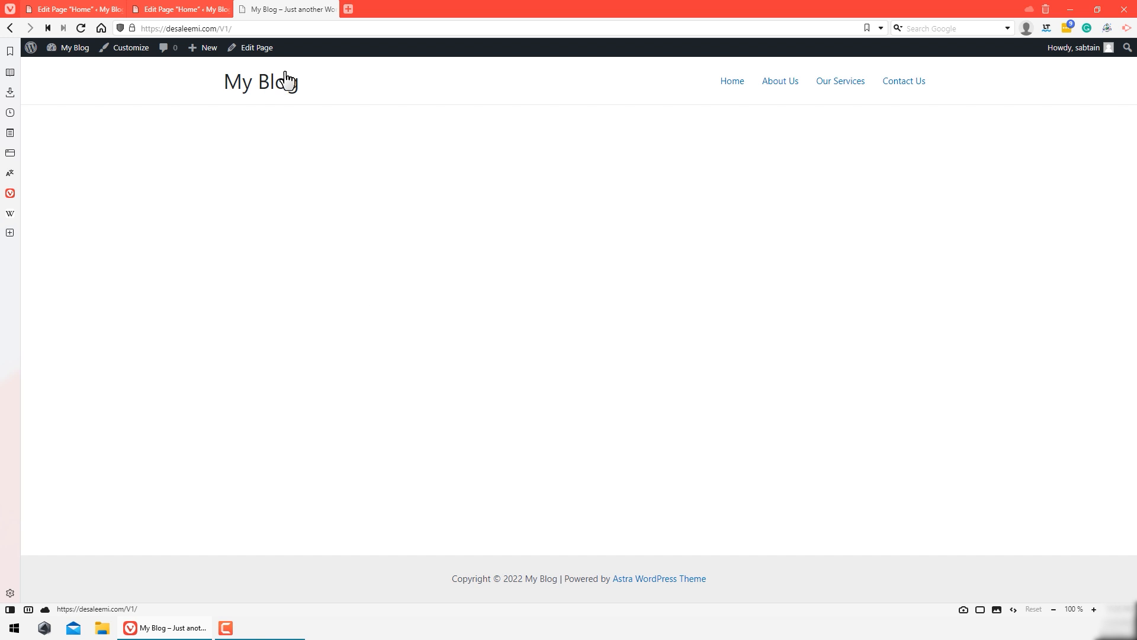
click(221, 7)
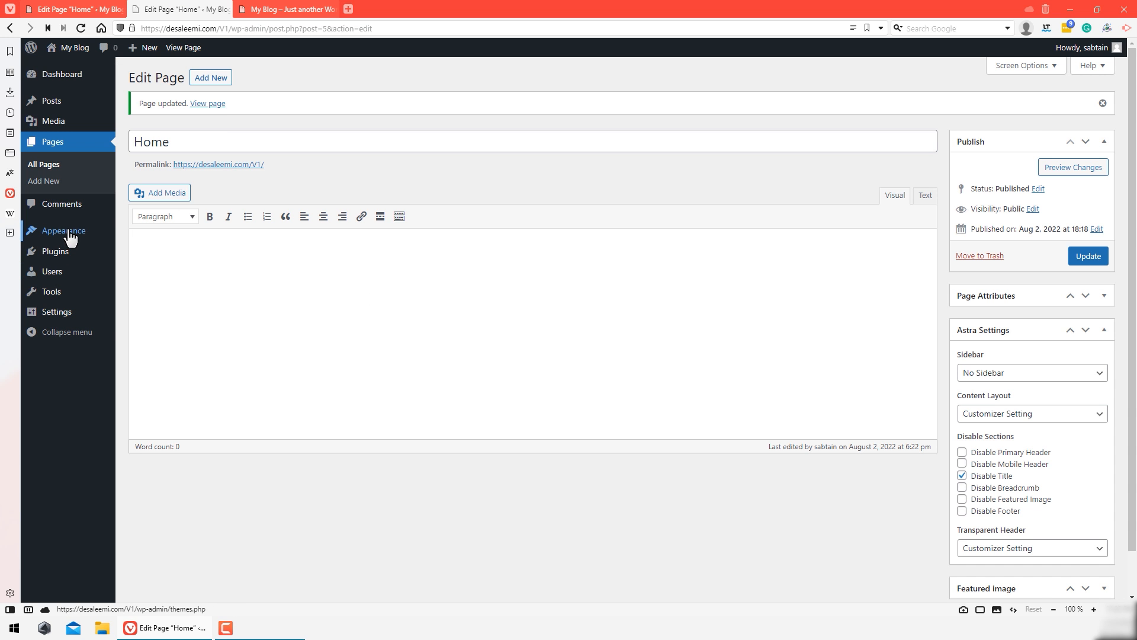
mouse_move(66, 232)
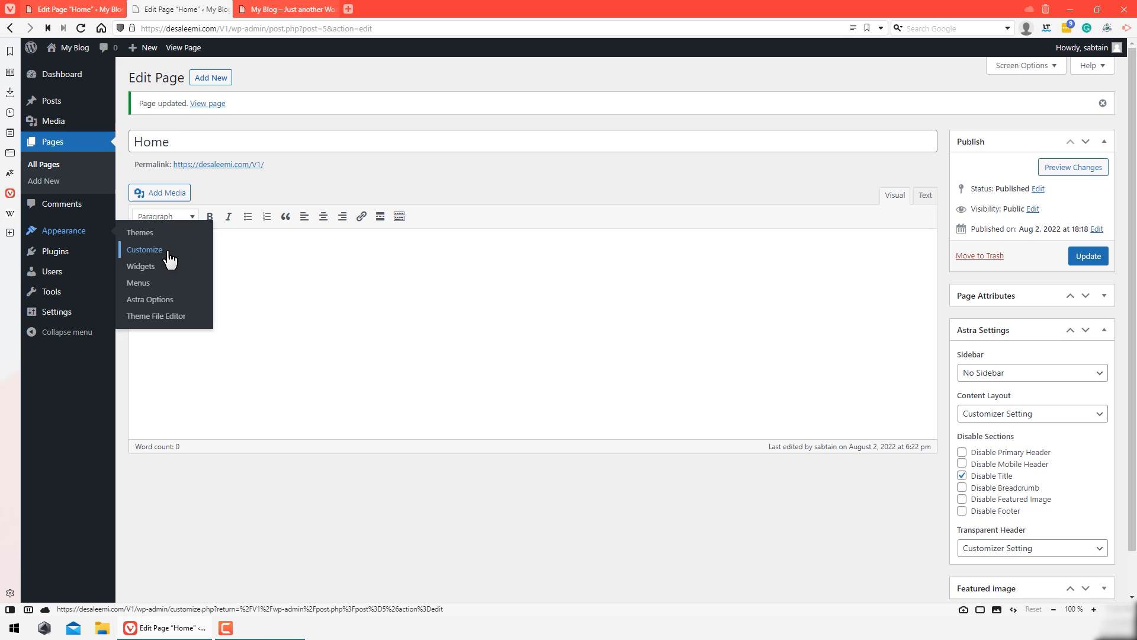
click(294, 320)
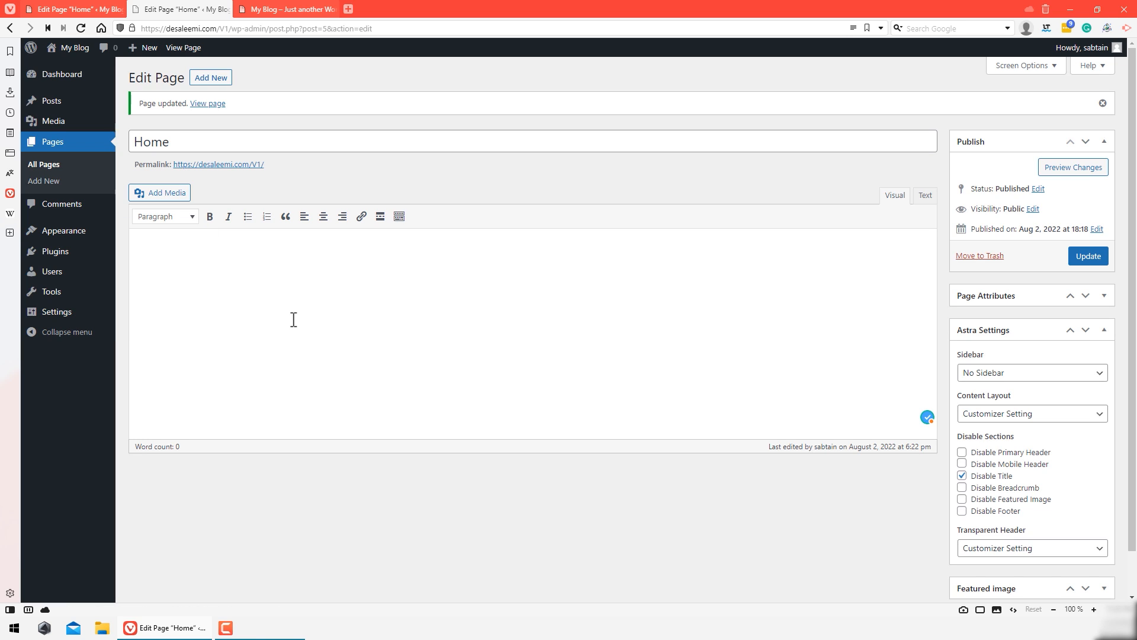
click(272, 9)
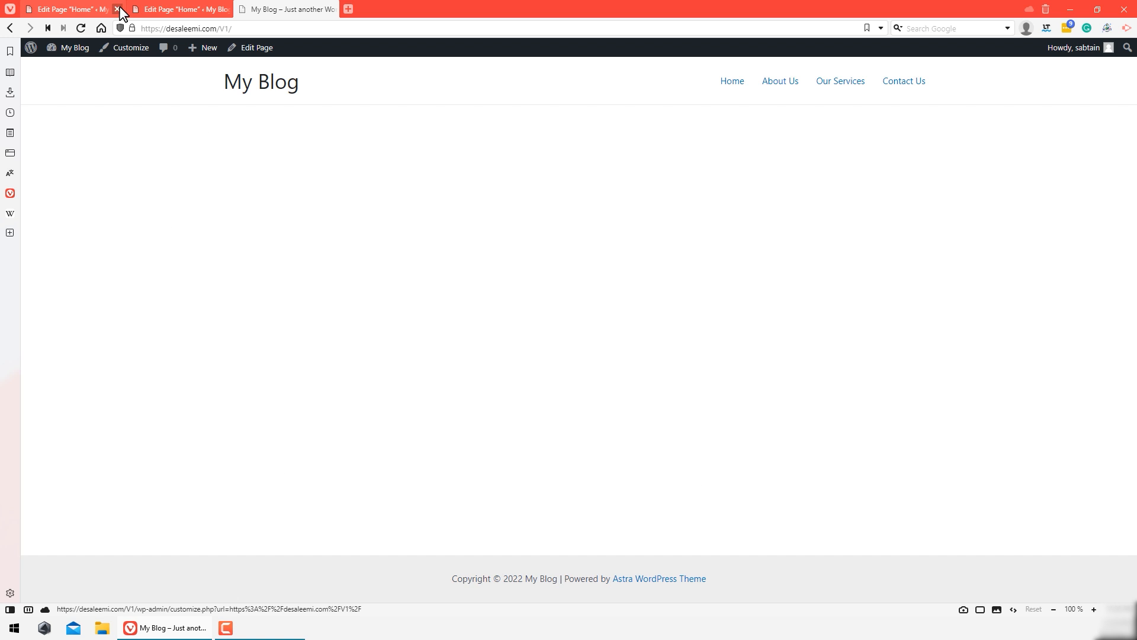
Step: Open the site's General Settings from the dashboard and set the site title to "deSaleemi"
click(142, 9)
mouse_move(102, 314)
click(145, 316)
drag(358, 112, 239, 136)
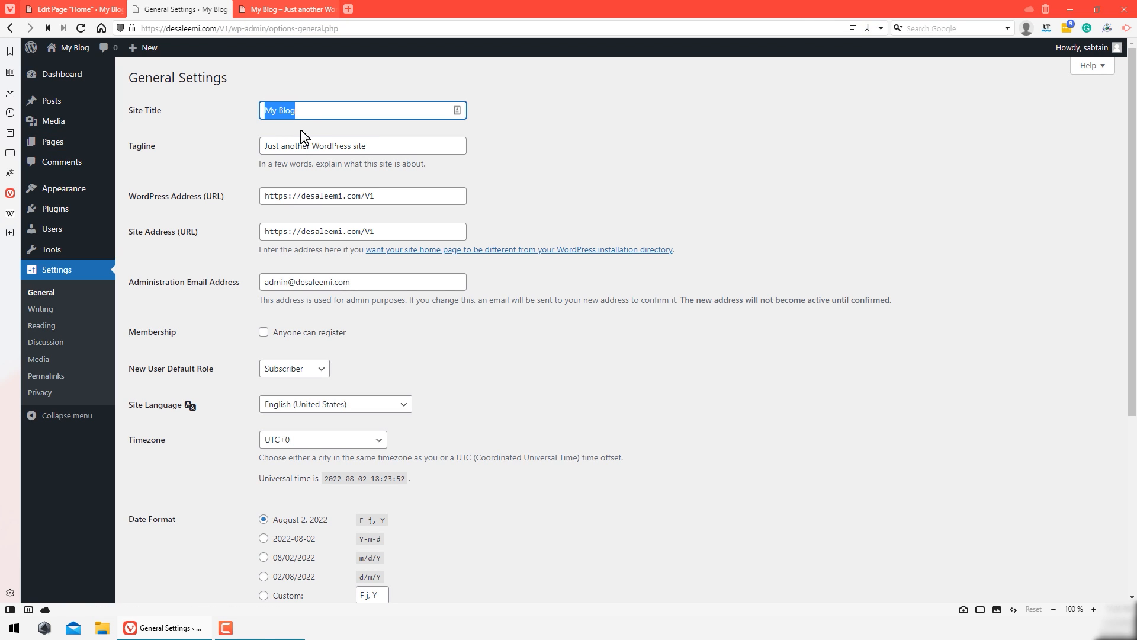
text(Sal)
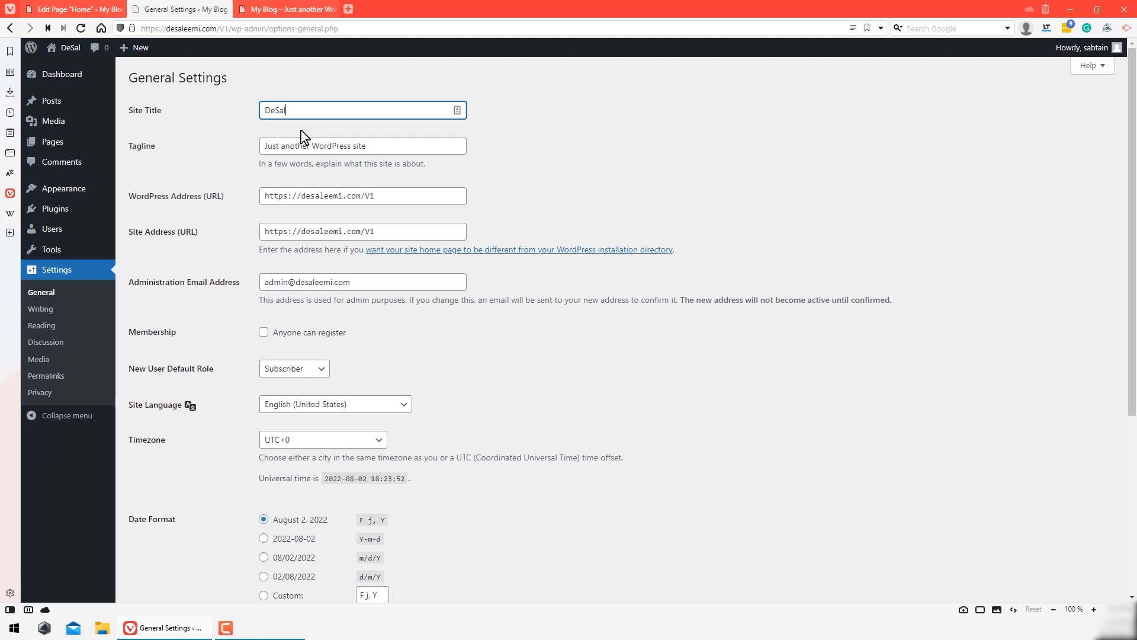
key(BackSpace)
key(BackSpace)
key(BackSpace)
text(deSaleemi)
key(Tab)
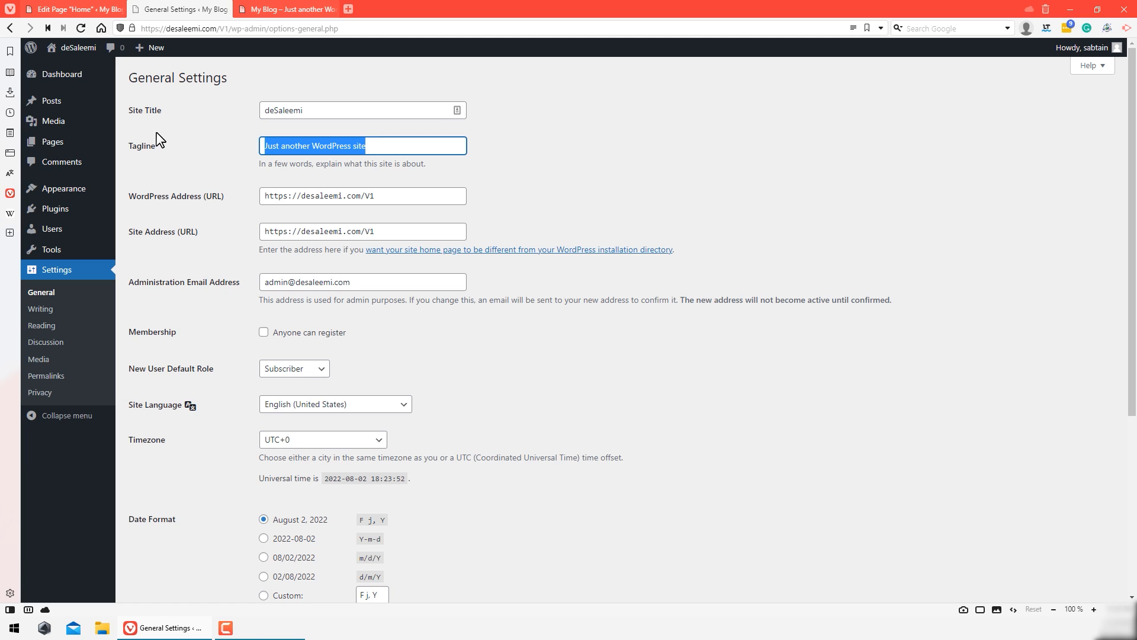
Step: Set the tagline to "Wordpress Training YT Channel", save the settings and reload the live site to check the header
text(Wordpress Training YT C)
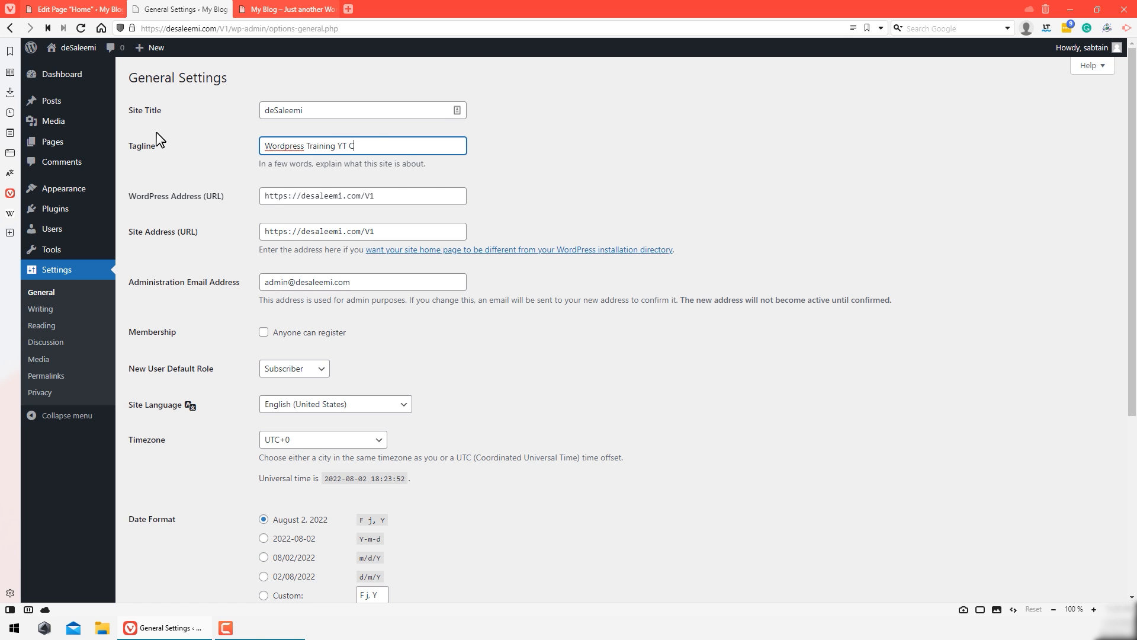
text(hannel)
scroll(290, 483, down, 5)
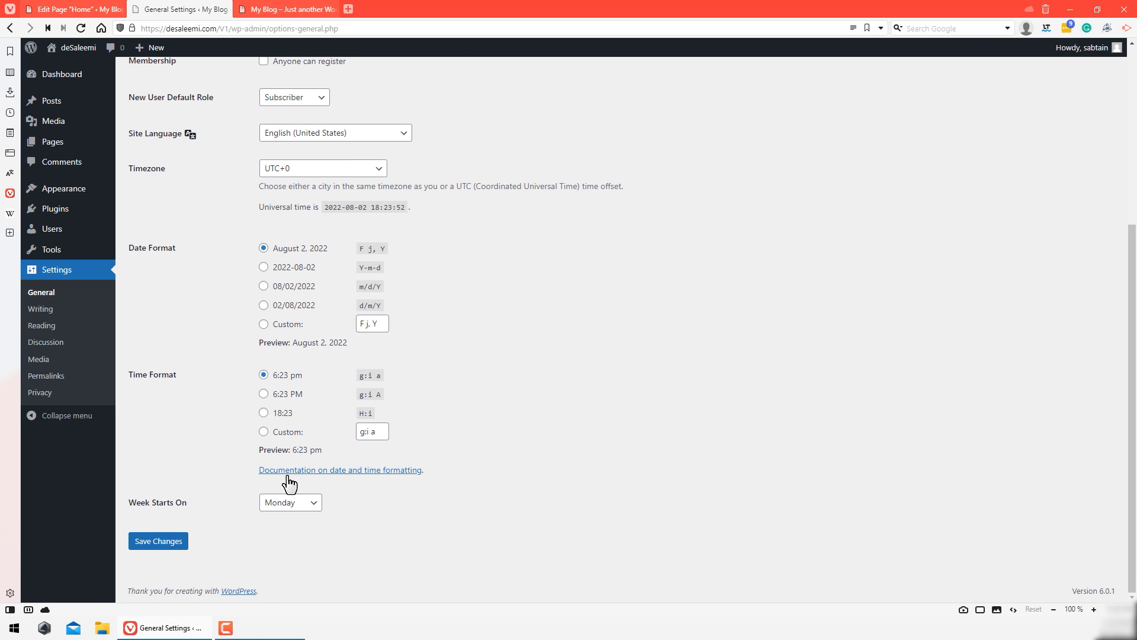
click(149, 550)
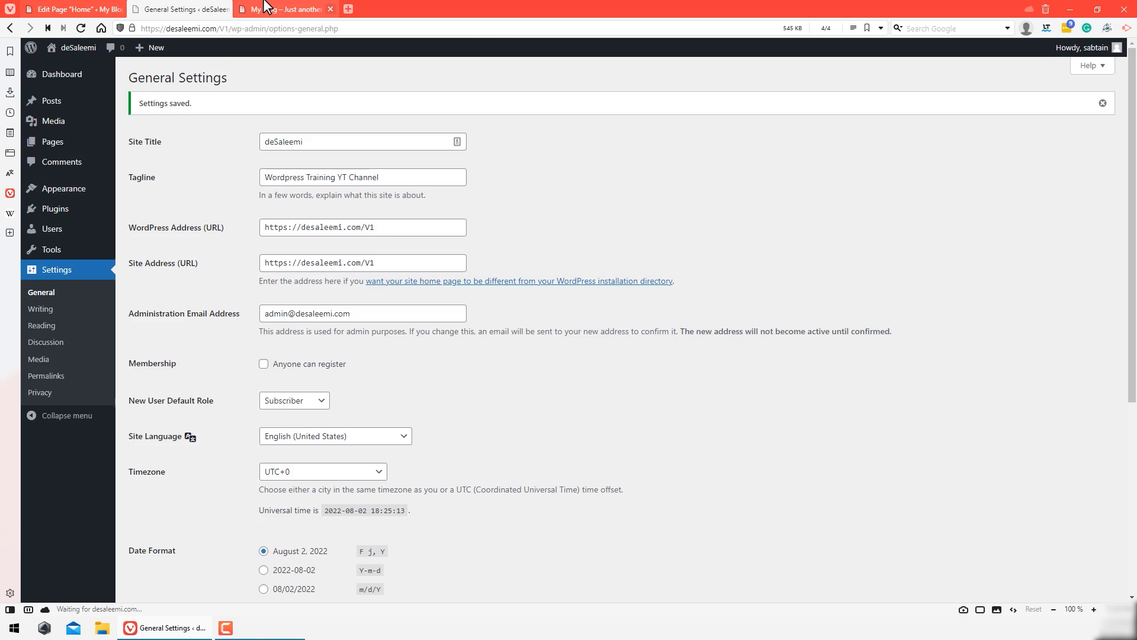
click(267, 7)
click(81, 31)
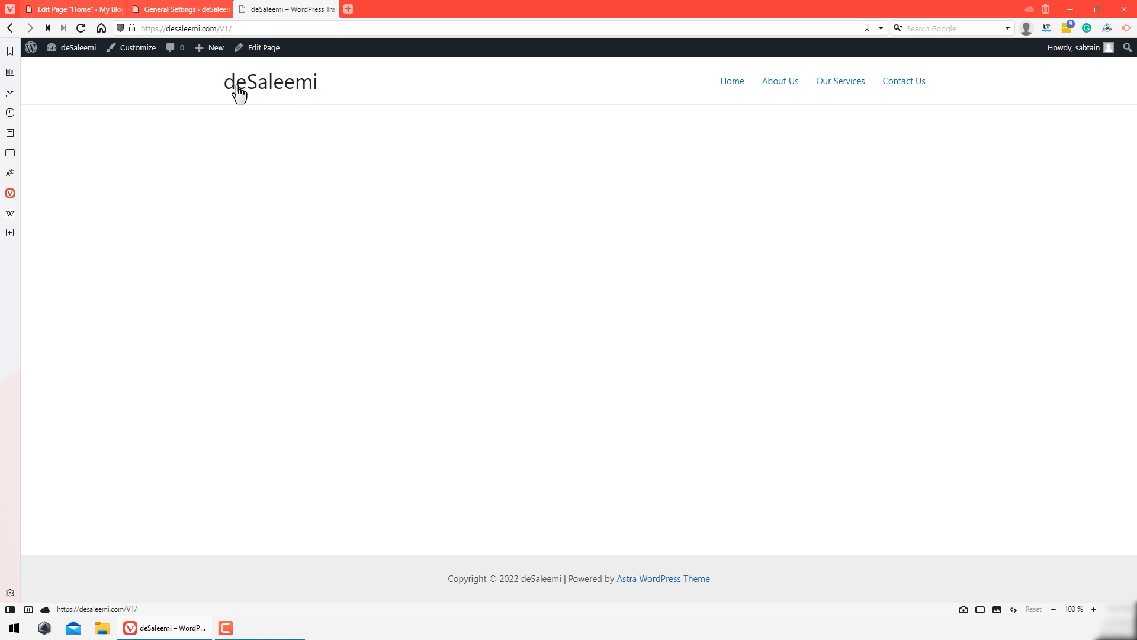
Step: Open the theme Customizer in a new tab from the dashboard and go to its Header Builder
click(185, 8)
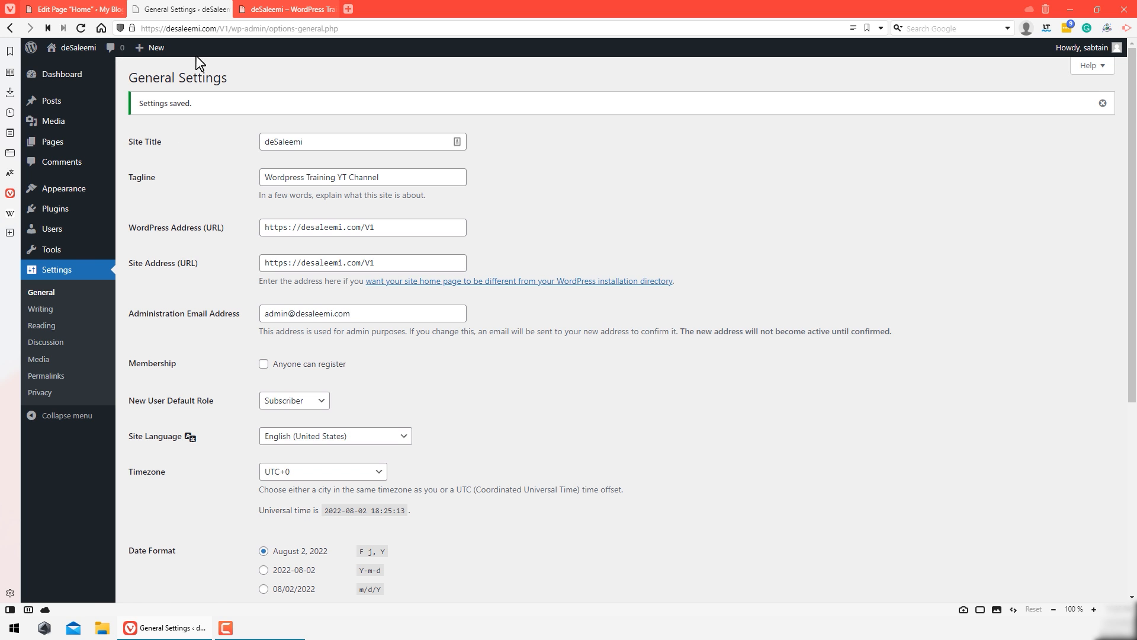
mouse_move(76, 190)
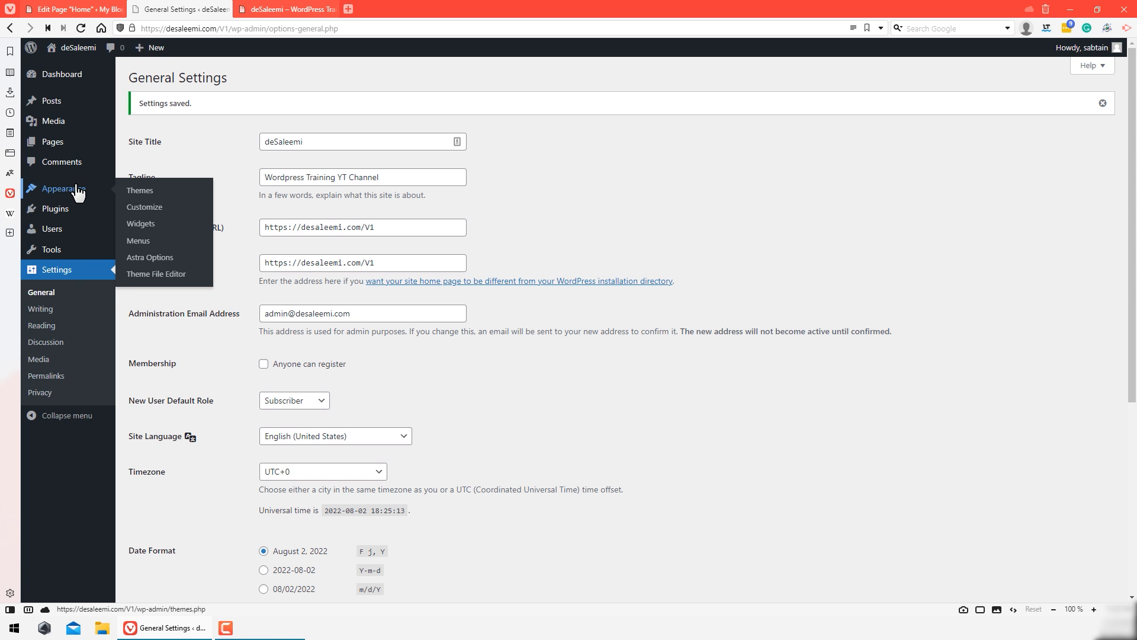
right_click(162, 213)
click(178, 219)
click(283, 9)
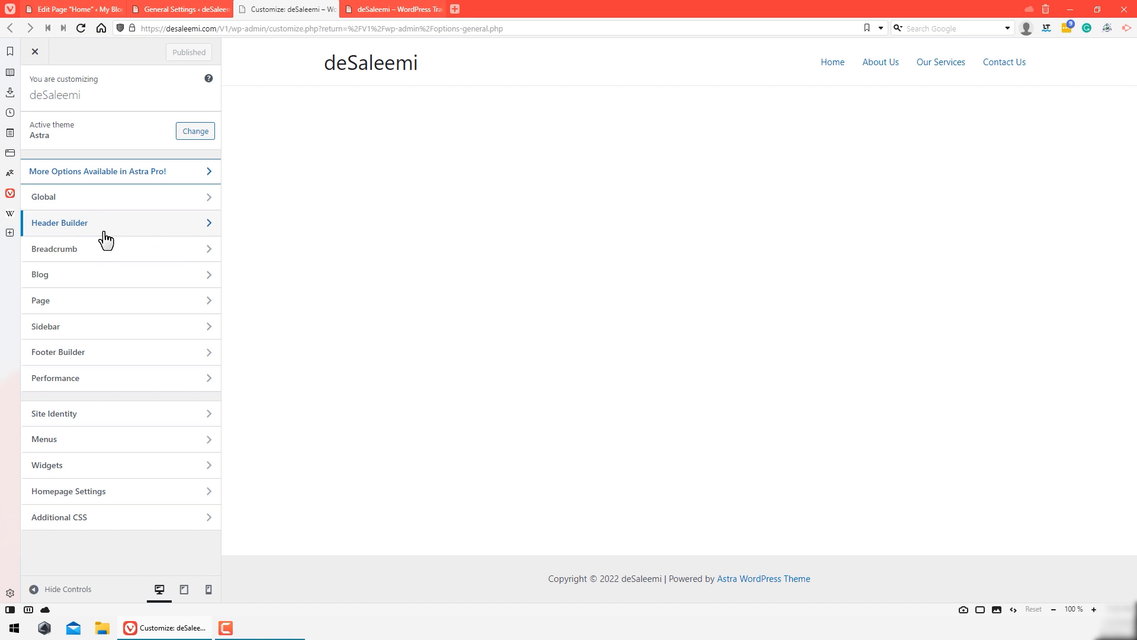
click(105, 232)
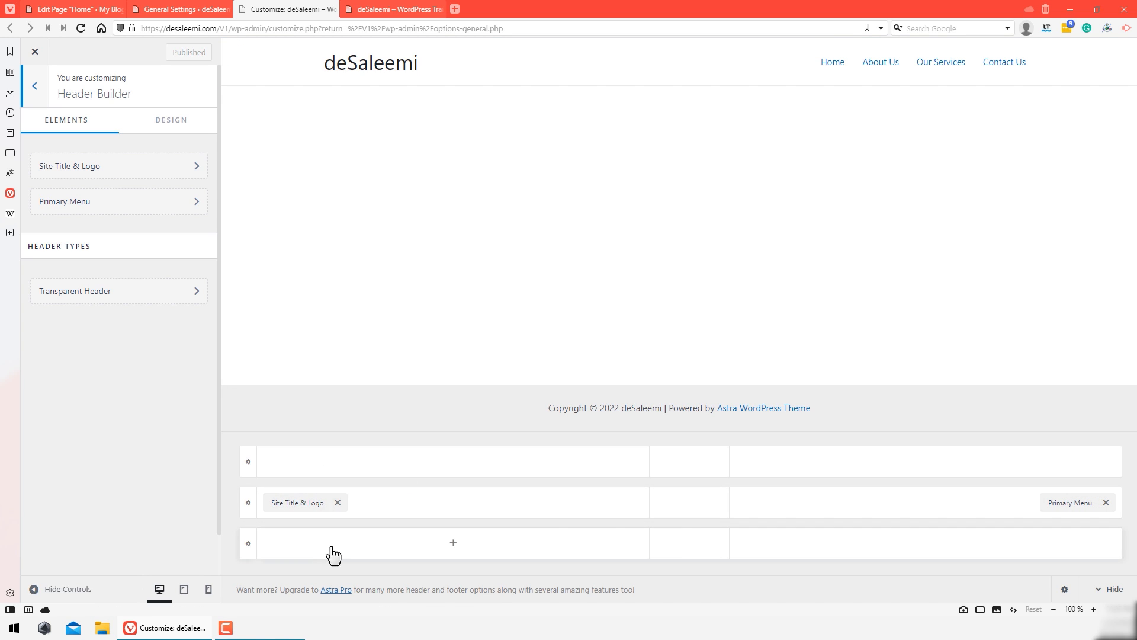
Step: Set the DS image from the media library as the Site Title & Logo element's logo, skipping cropping
click(298, 499)
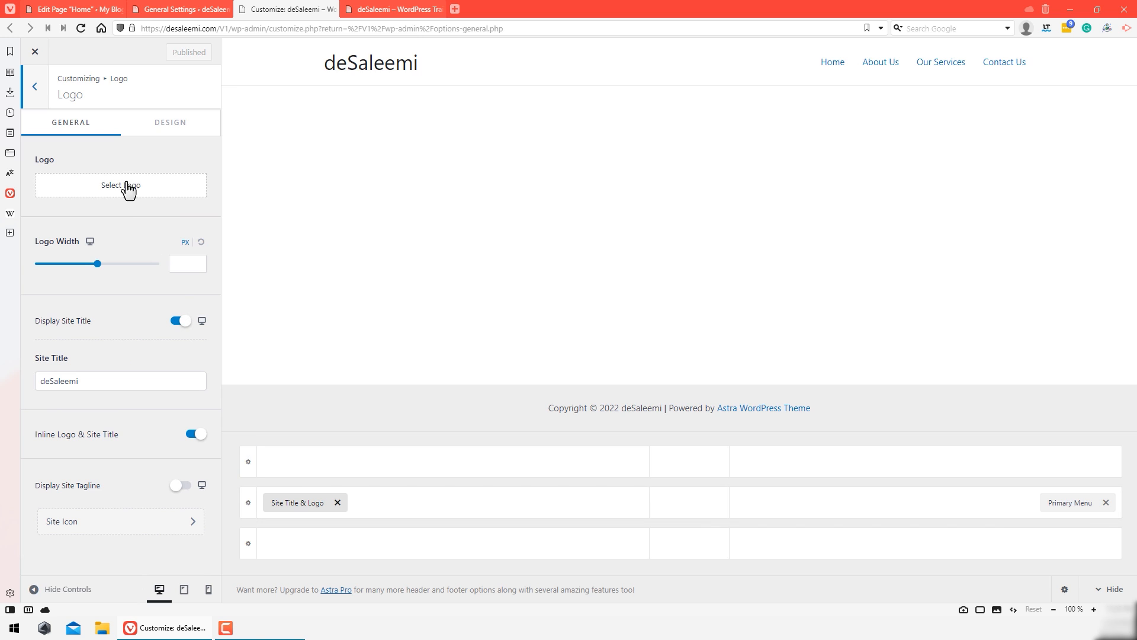
click(130, 195)
click(116, 97)
click(74, 96)
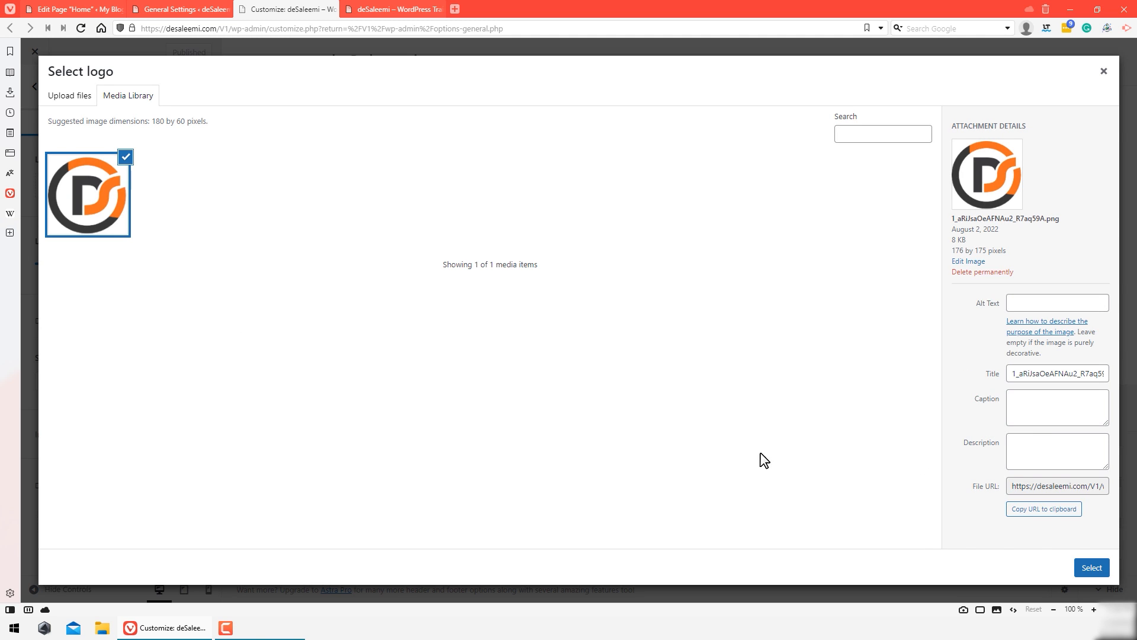
click(1091, 569)
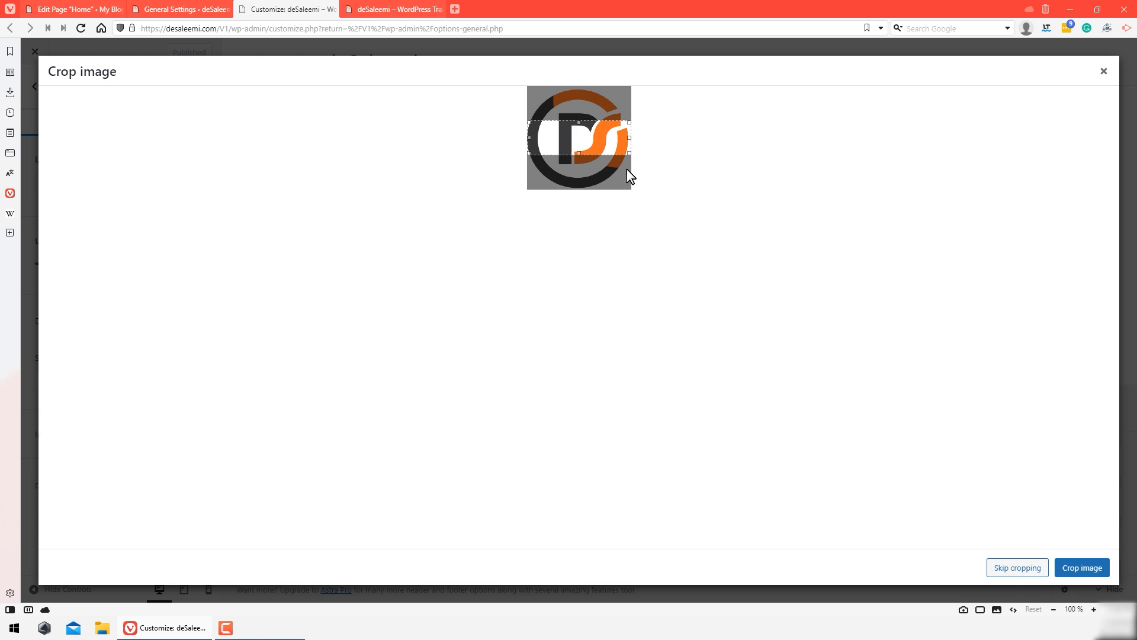
click(1033, 570)
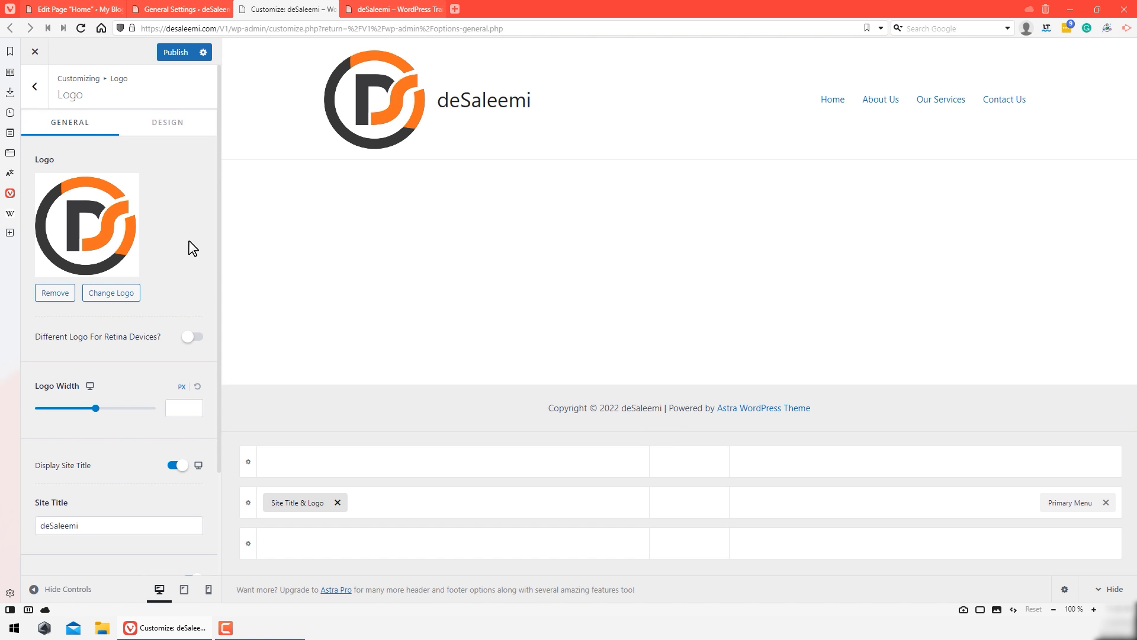
Step: Turn off Display Site Title in the logo settings and set the logo width to 68 px
scroll(195, 266, down, 1)
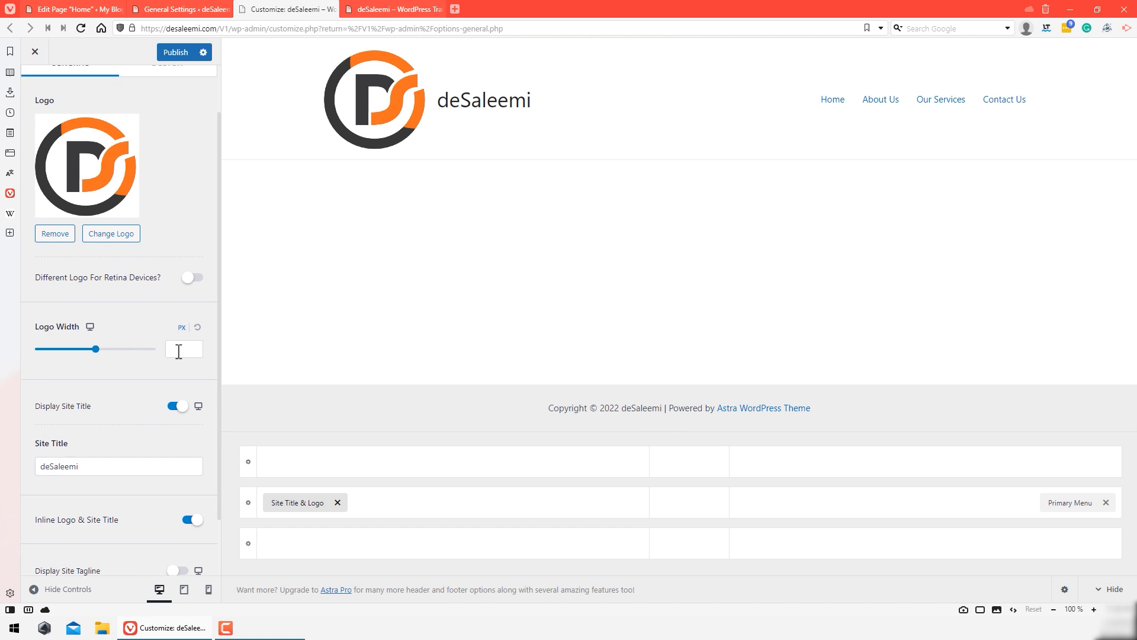
click(176, 407)
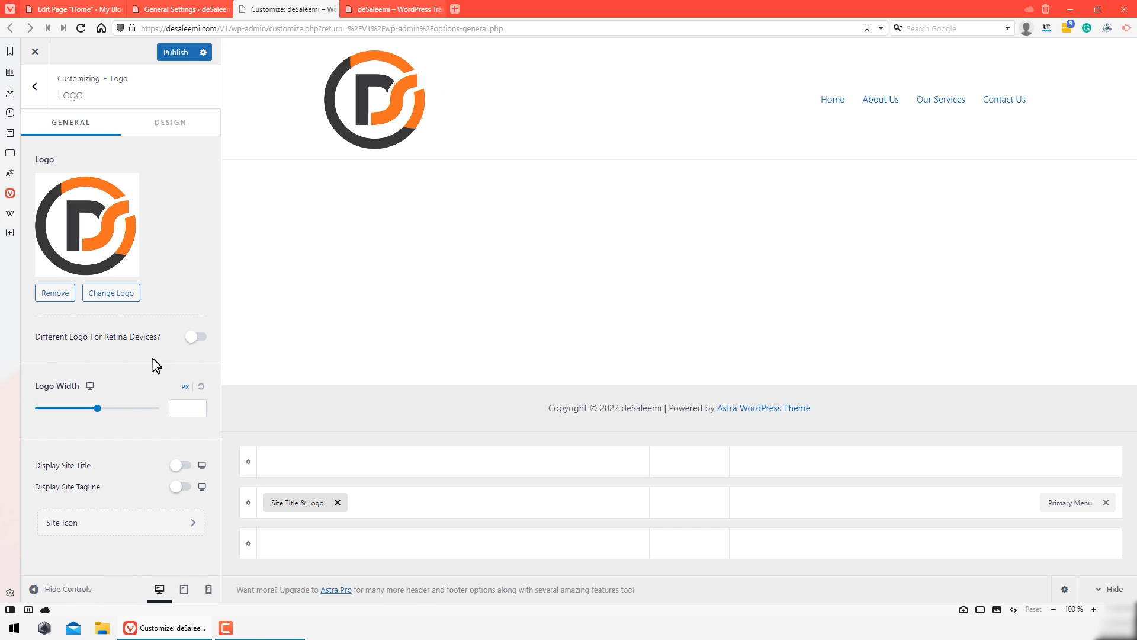
drag(99, 415, 55, 412)
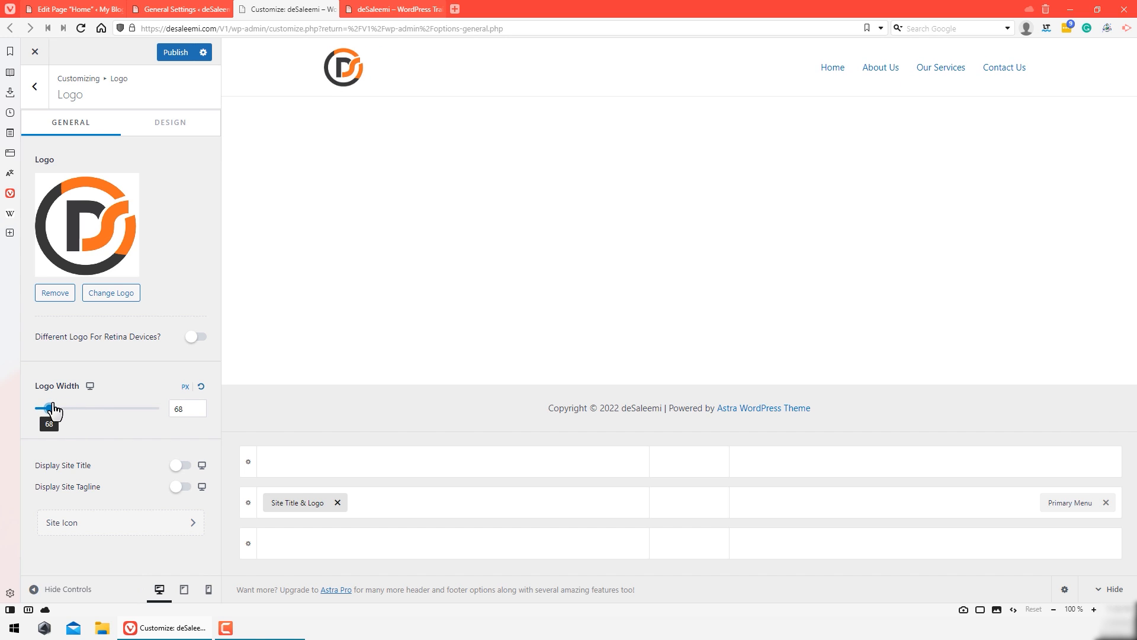
Step: Publish the header changes and reload the live site to check the logo
click(177, 54)
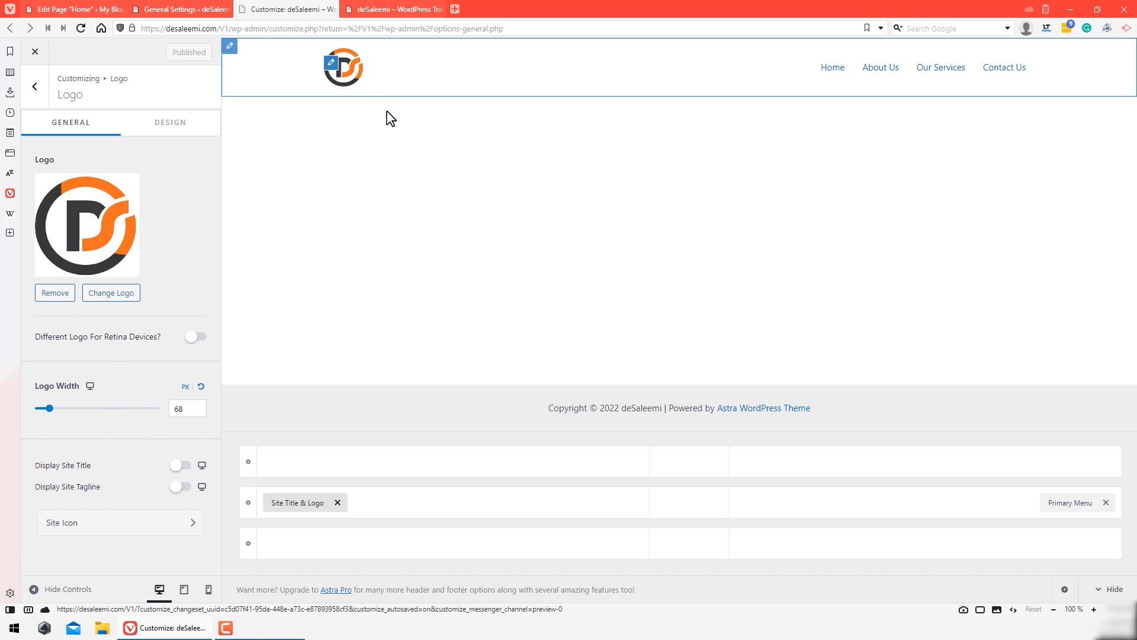
click(421, 11)
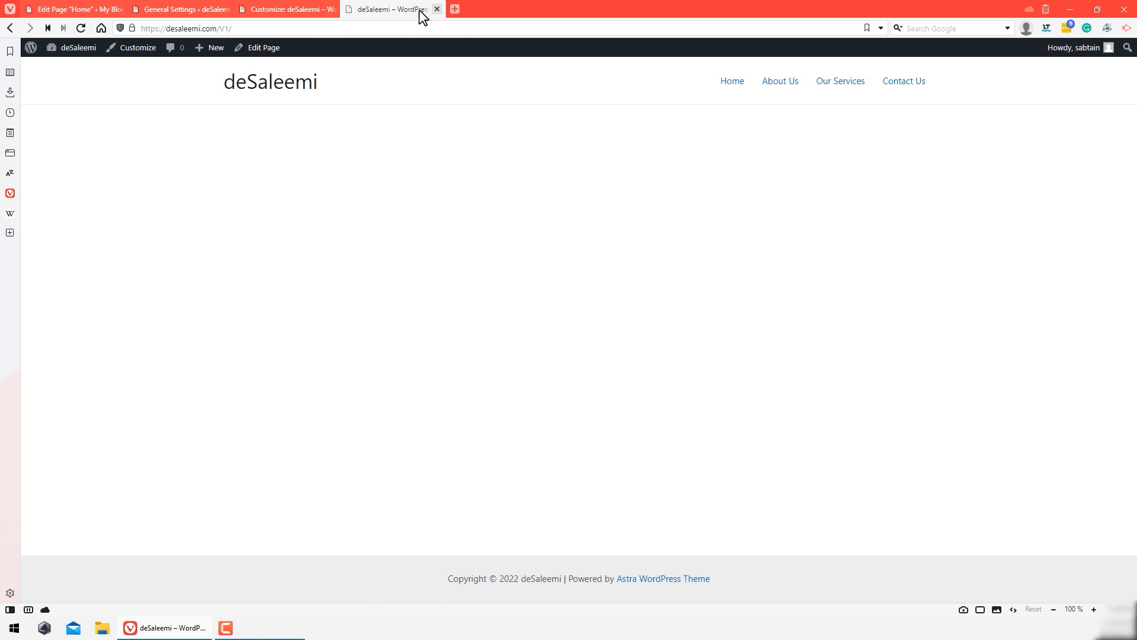
click(82, 28)
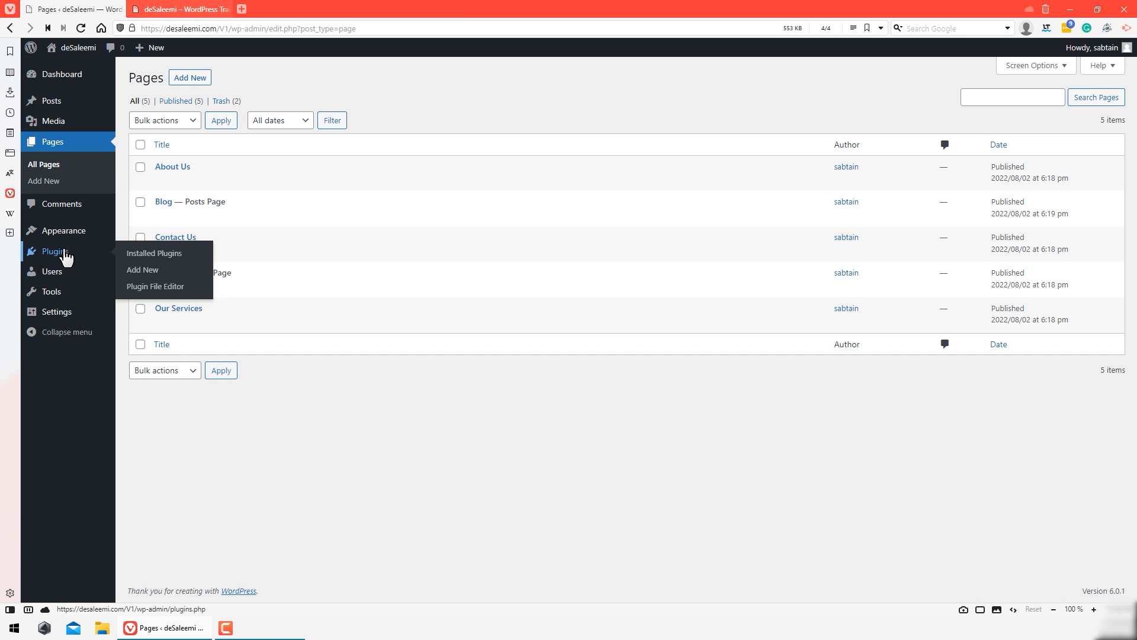
Step: Search the plugin directory for "elementor" from the dashboard, then install and activate Elementor Website Builder
click(66, 256)
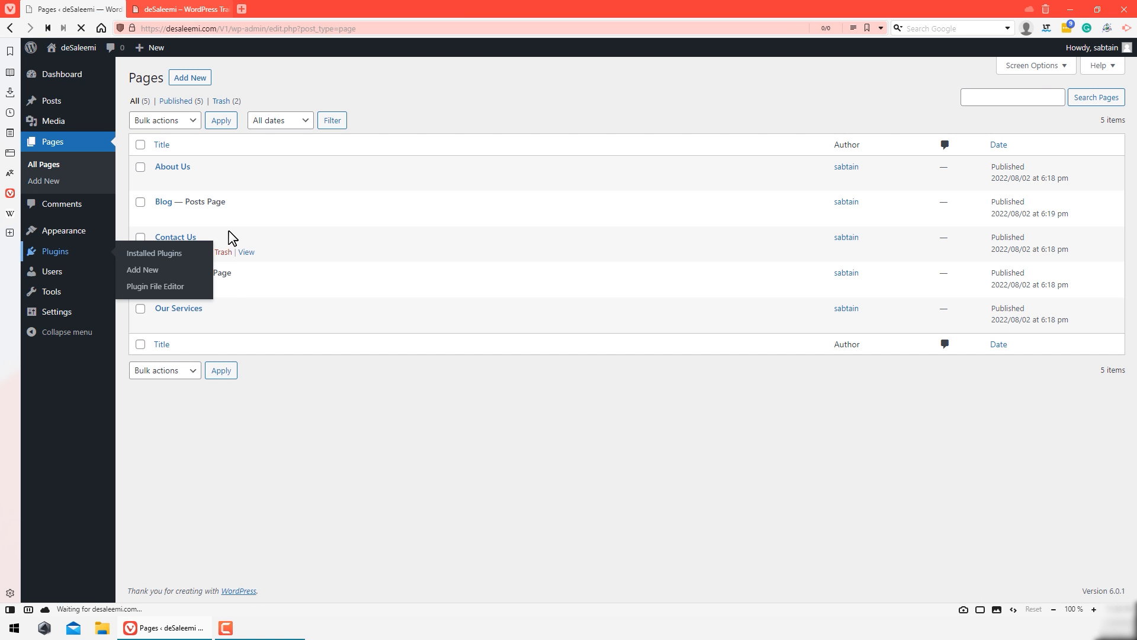
click(202, 81)
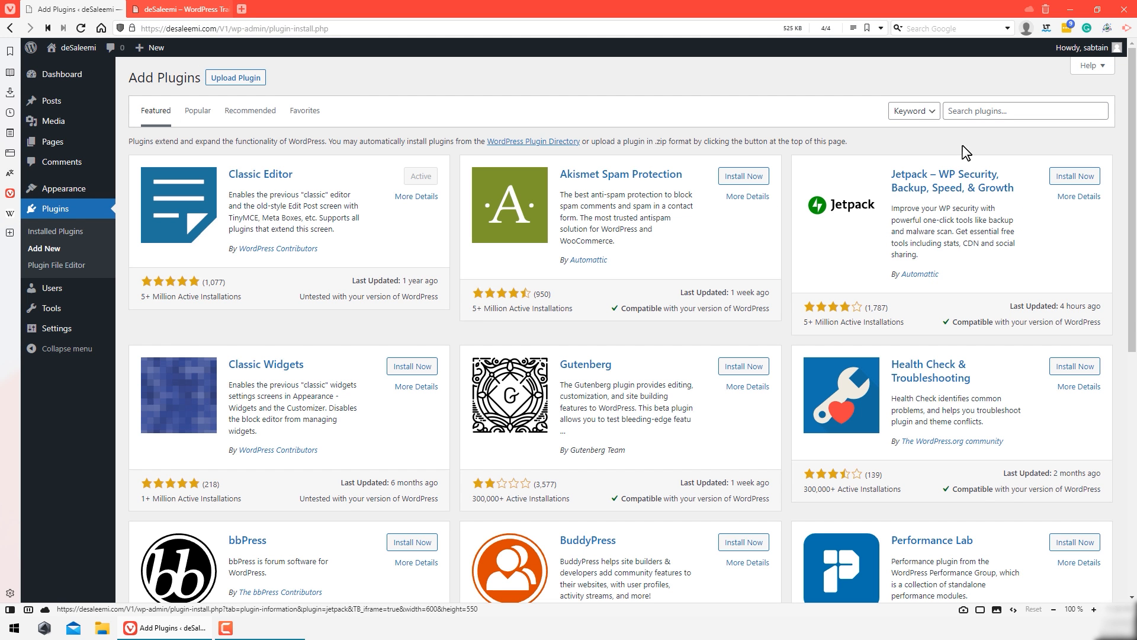
click(1001, 111)
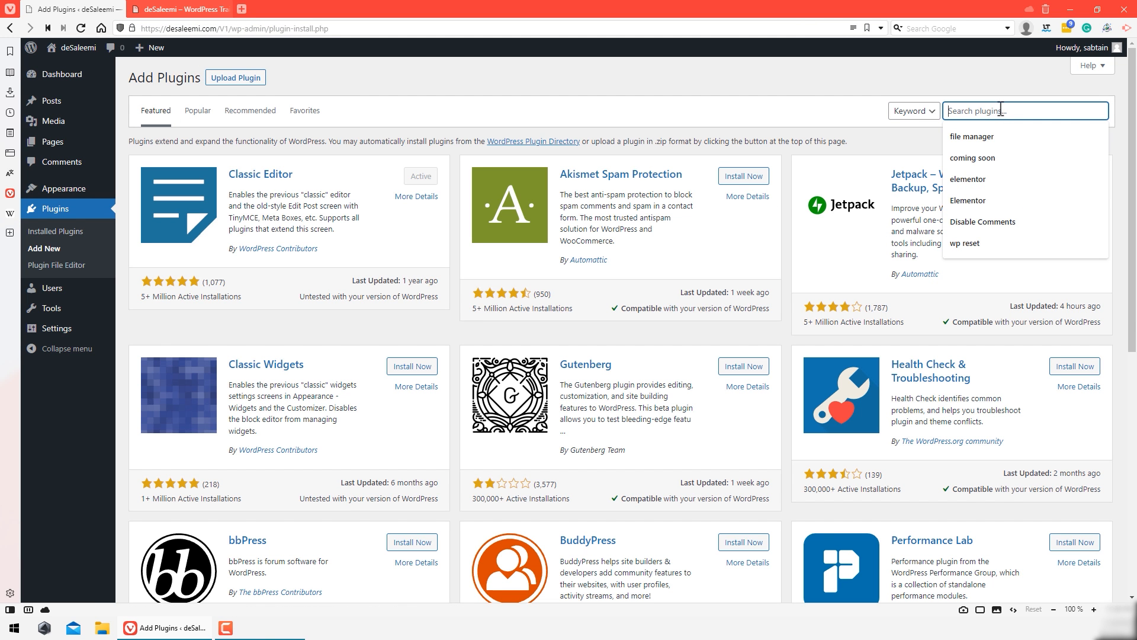
click(1009, 181)
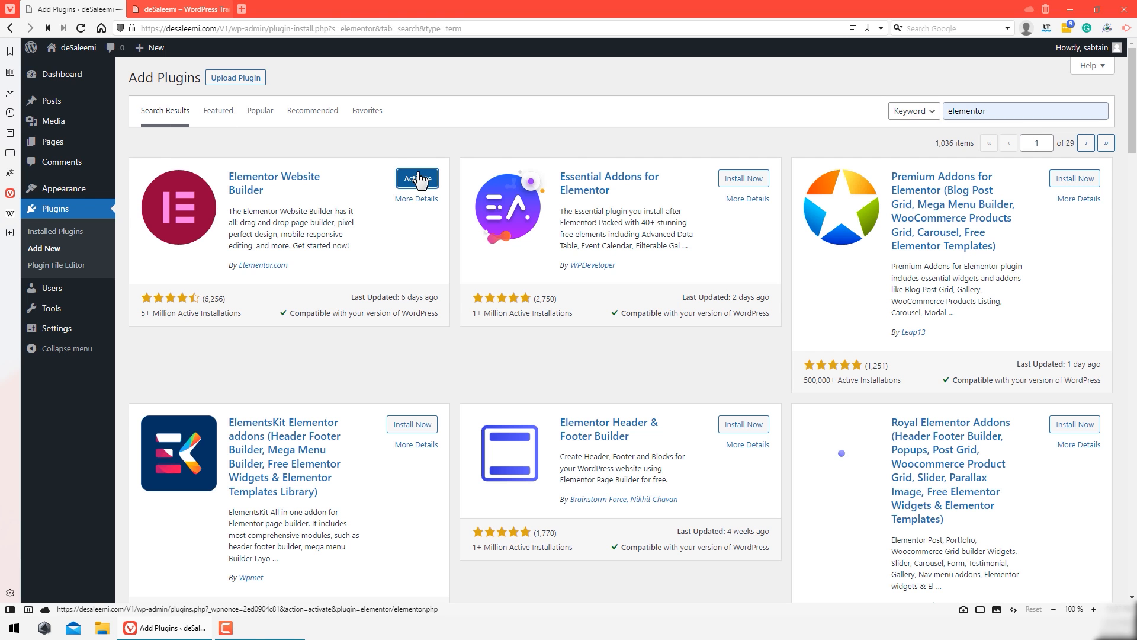
click(418, 178)
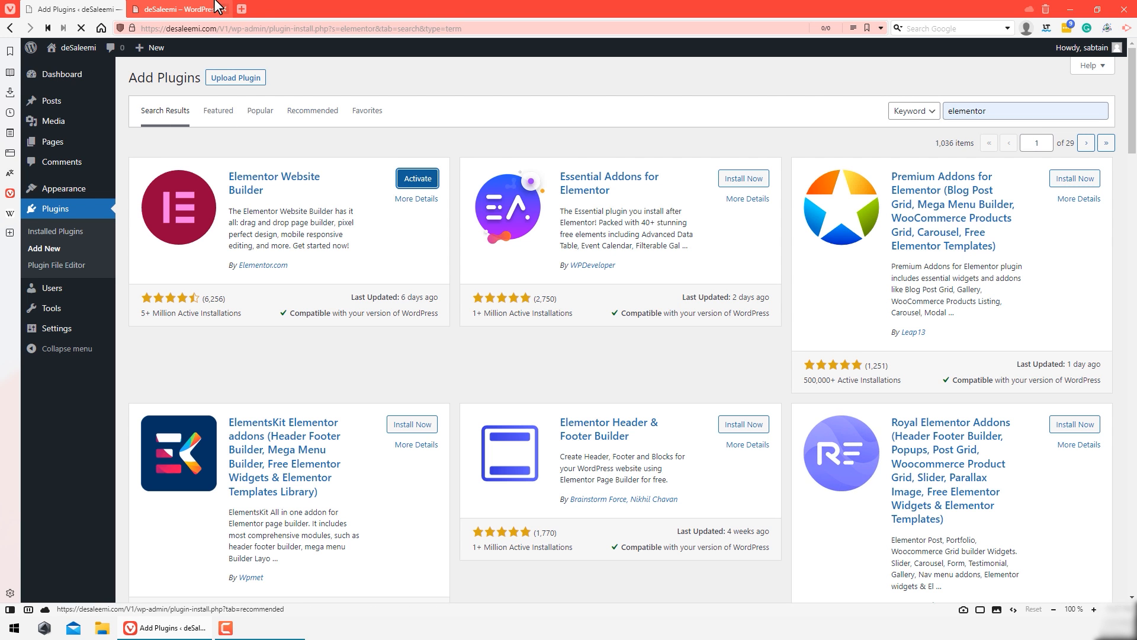
click(213, 10)
click(88, 9)
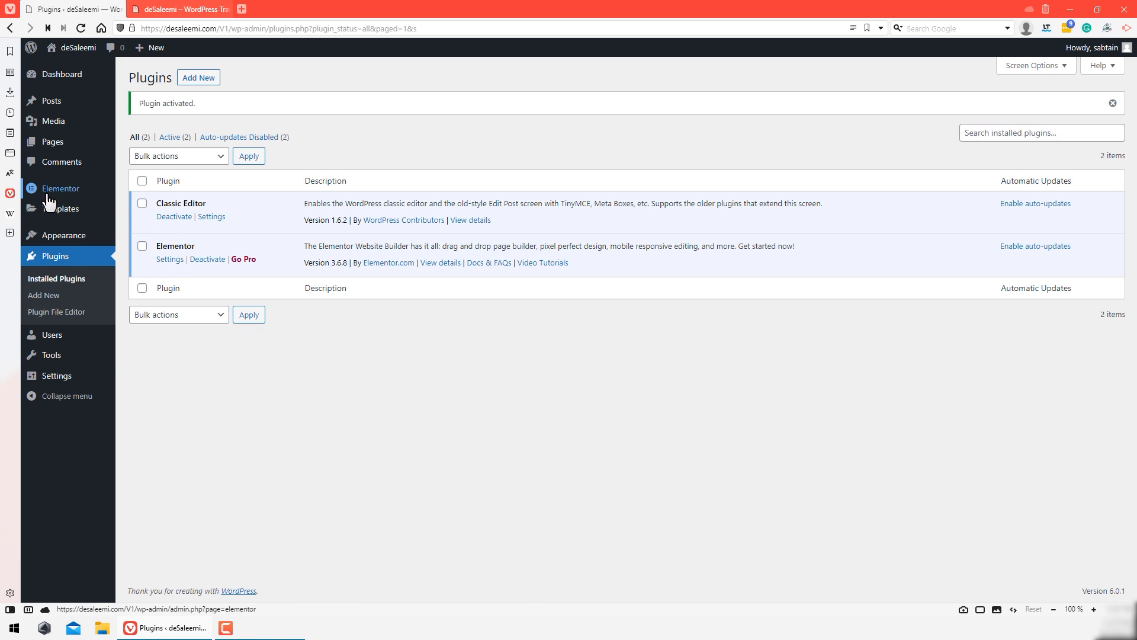
Step: Open the Home page for editing from the pages list, collapse its Astra Settings and launch it in Elementor
mouse_move(71, 190)
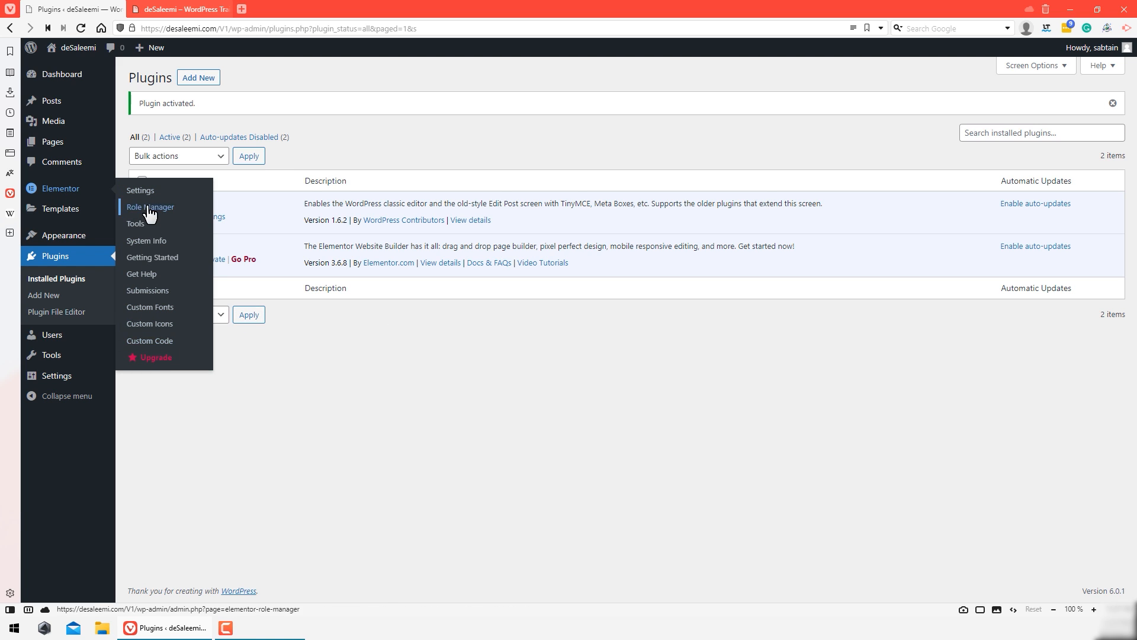
mouse_move(51, 218)
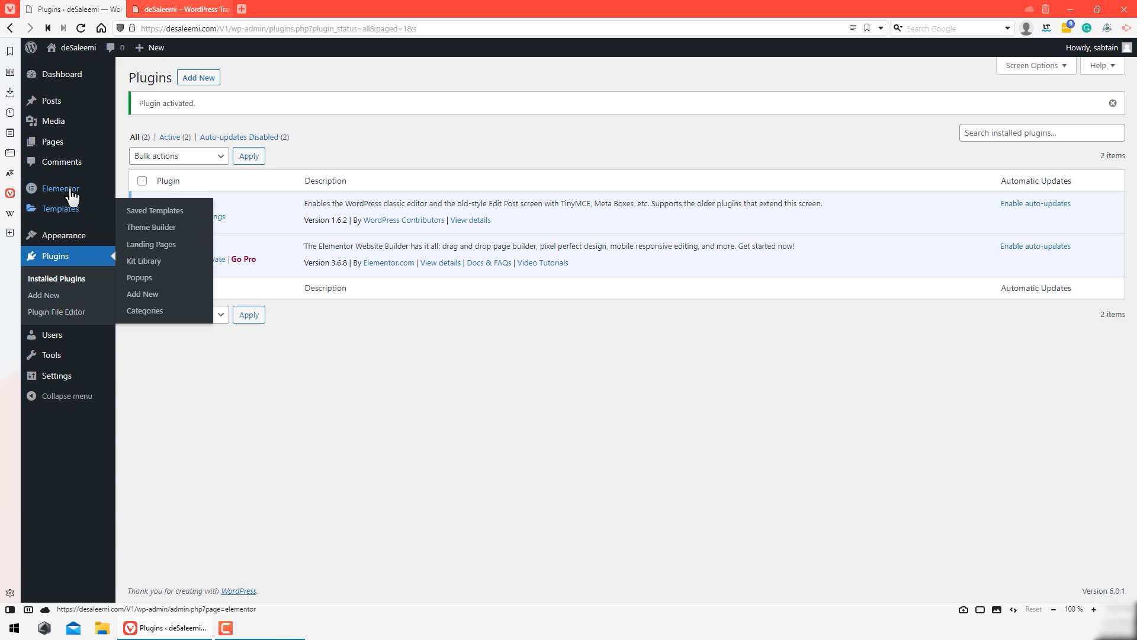
mouse_move(75, 151)
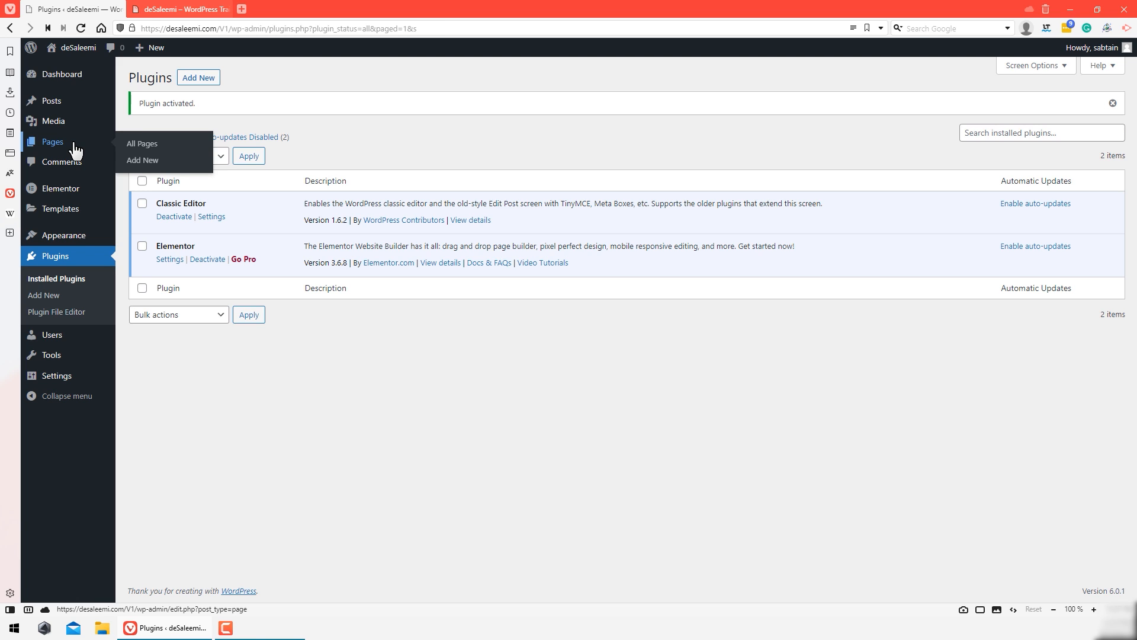
click(75, 151)
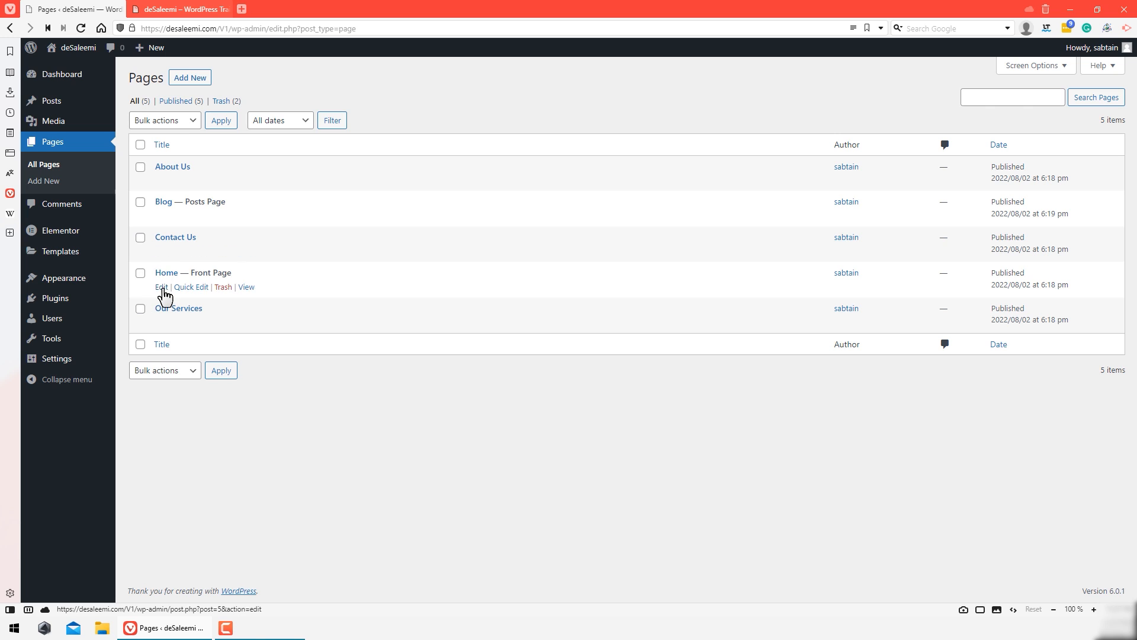
click(162, 287)
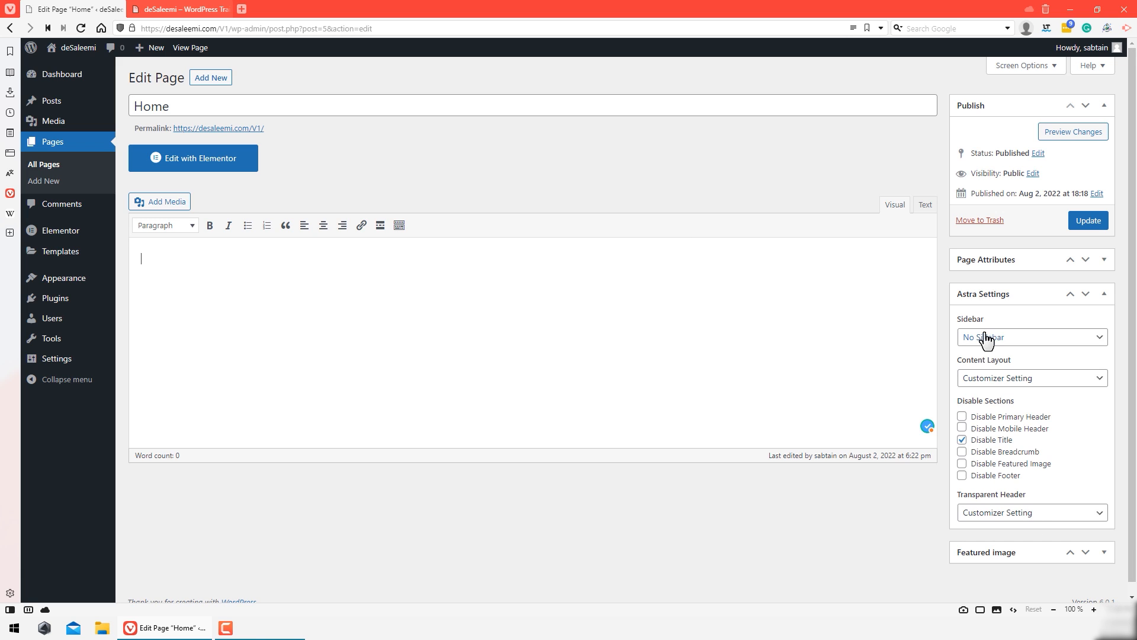
click(1027, 288)
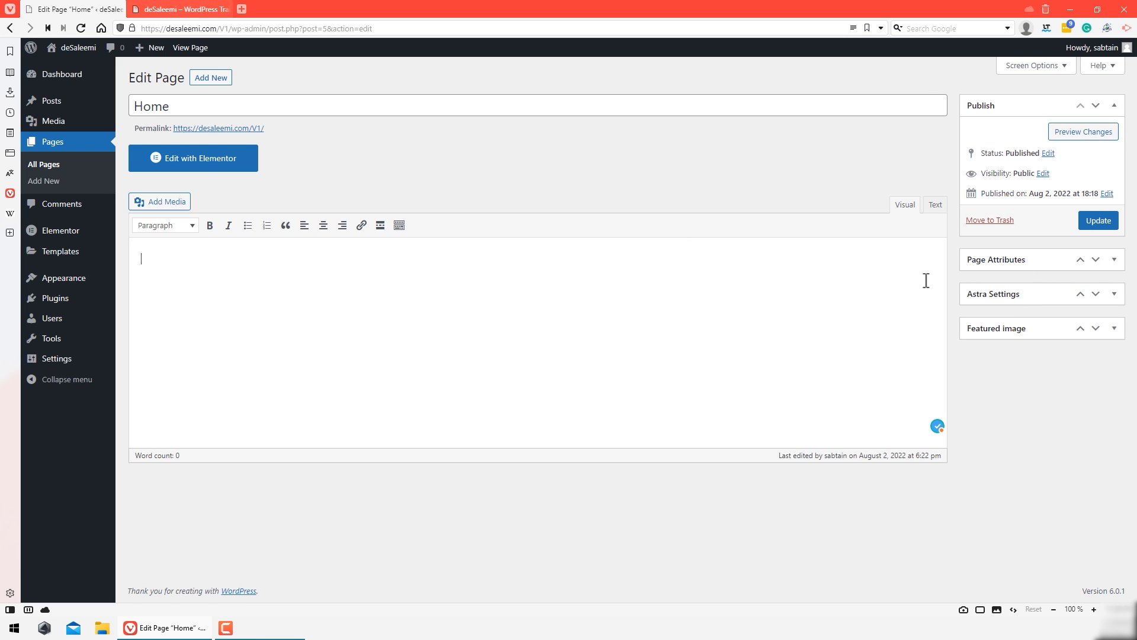
click(212, 169)
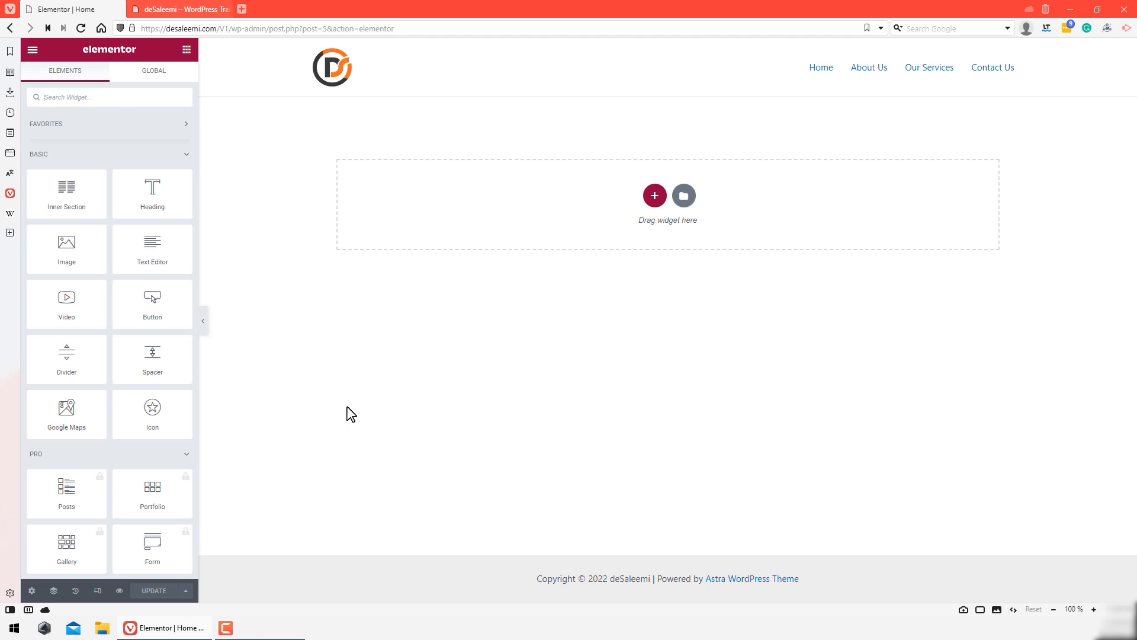
Step: Examine the available Elementor widgets and the editor's main menu at 140% zoom, ending on the widget list
key(ctrl+plus)
key(ctrl+plus)
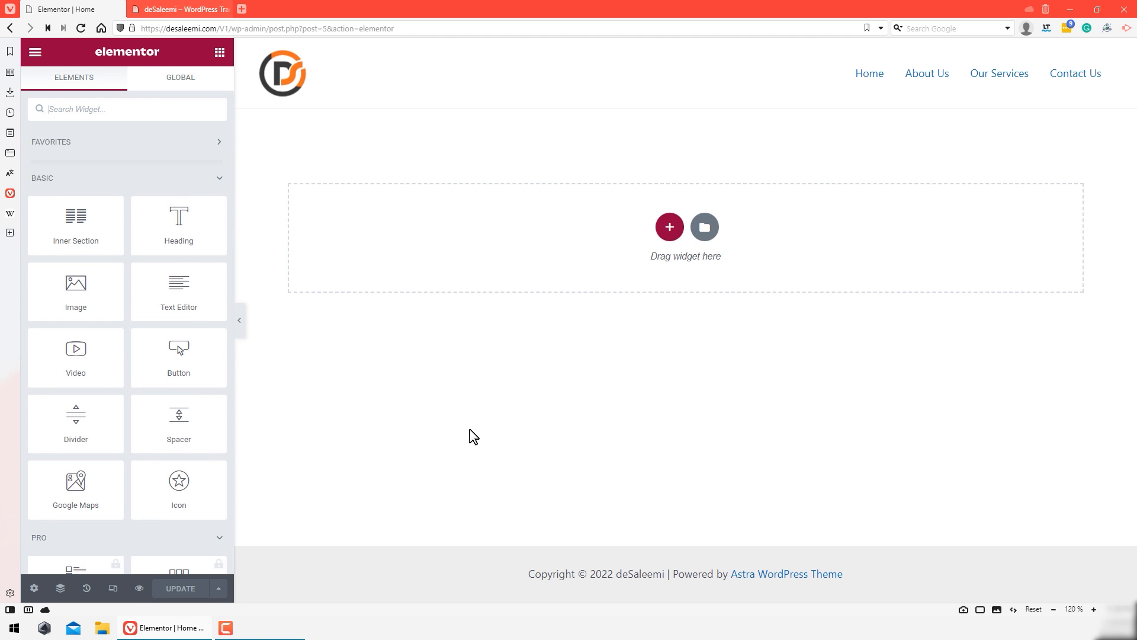
key(ctrl+plus)
key(ctrl+plus)
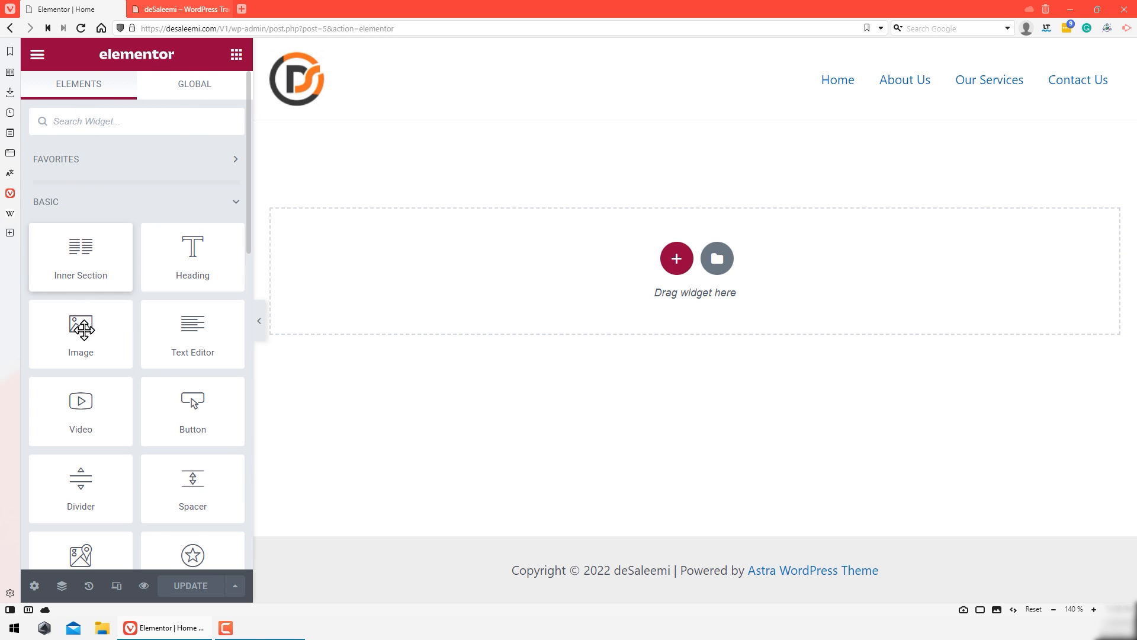
scroll(221, 348, down, 5)
scroll(220, 365, down, 5)
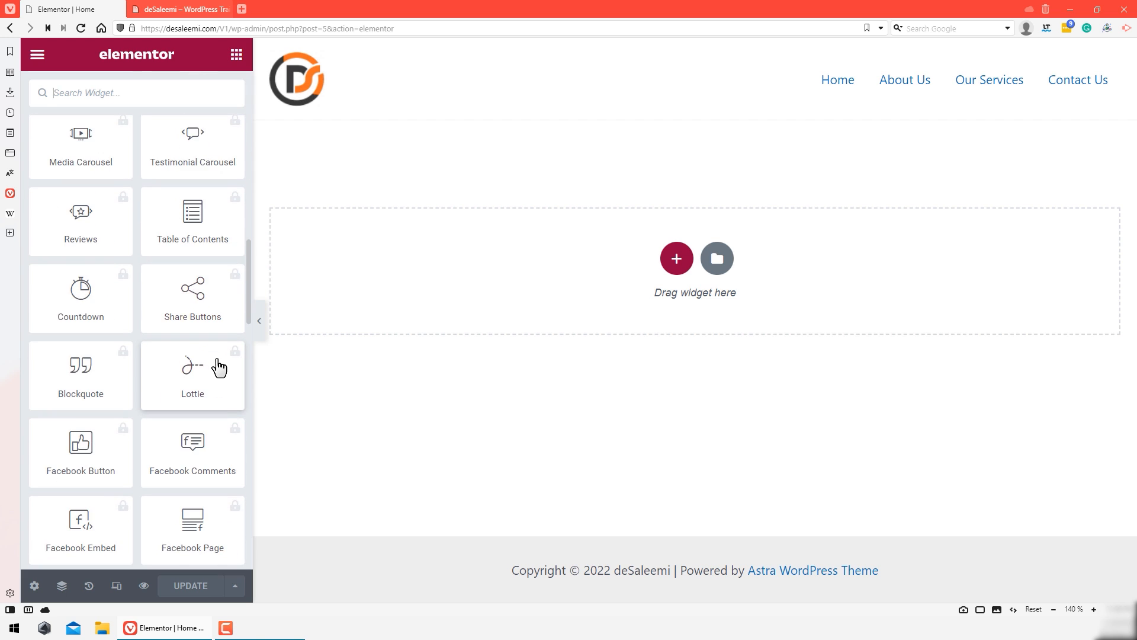
scroll(219, 366, up, 10)
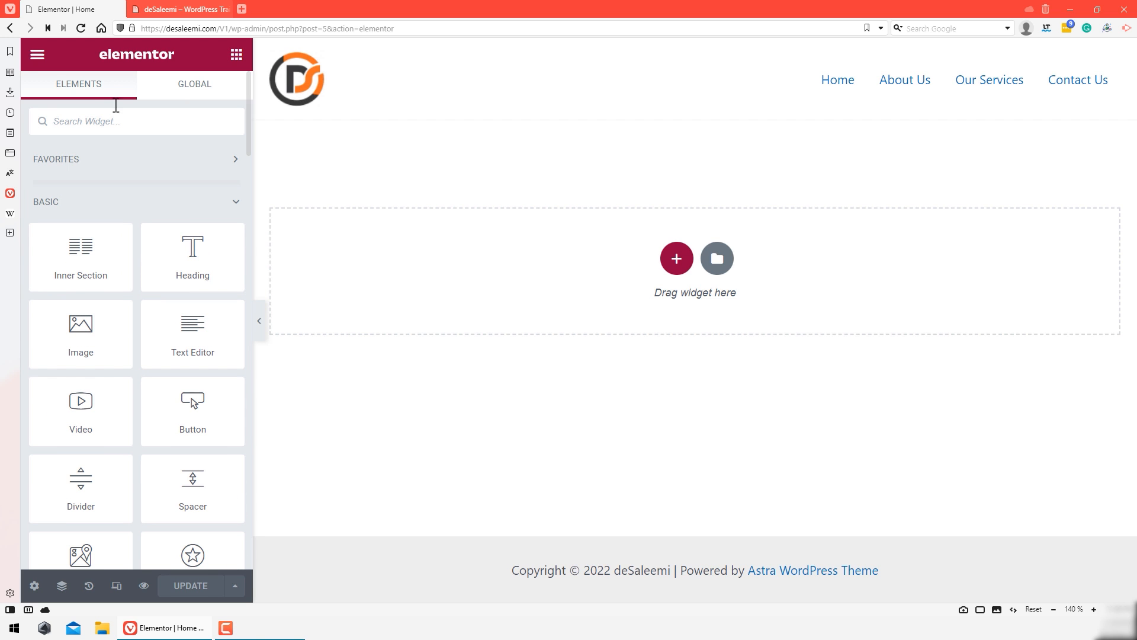
click(38, 57)
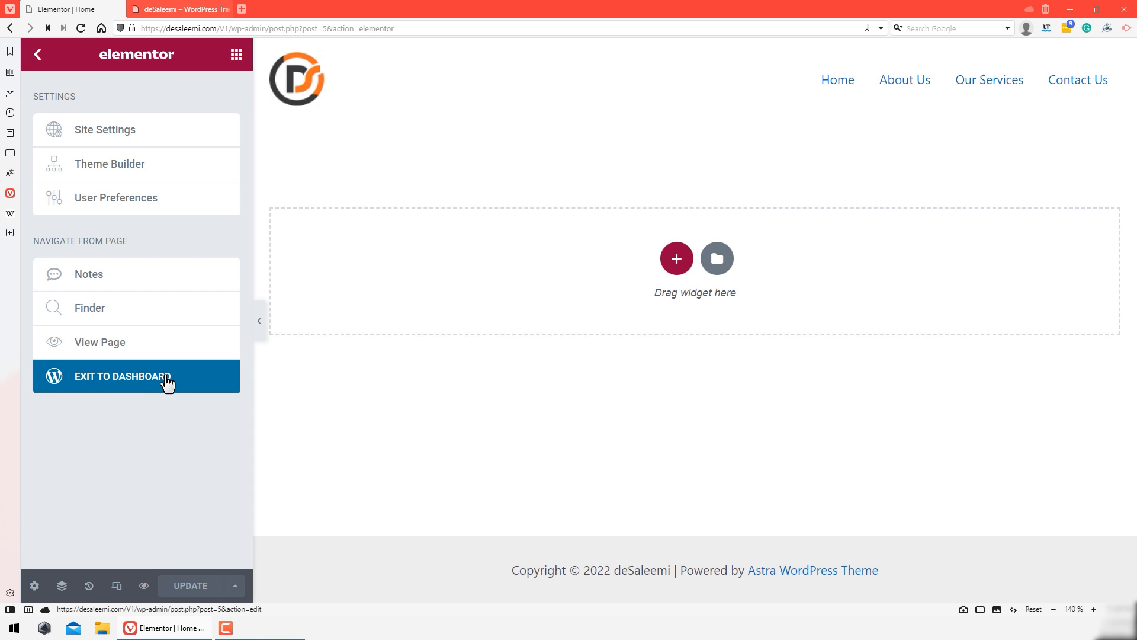
click(38, 56)
click(39, 56)
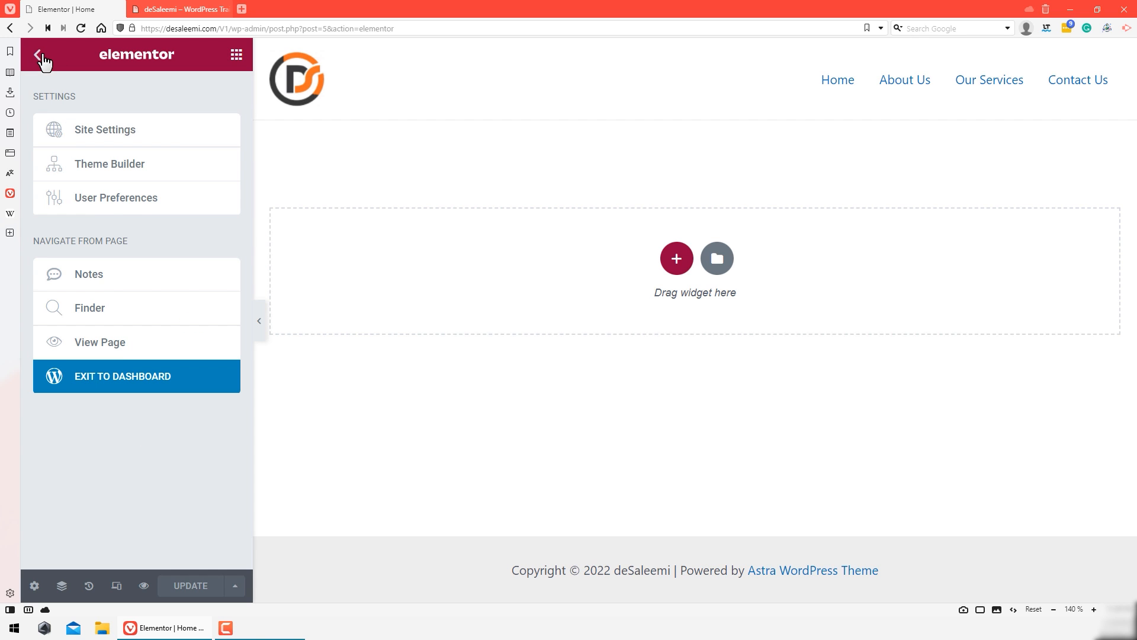
click(237, 55)
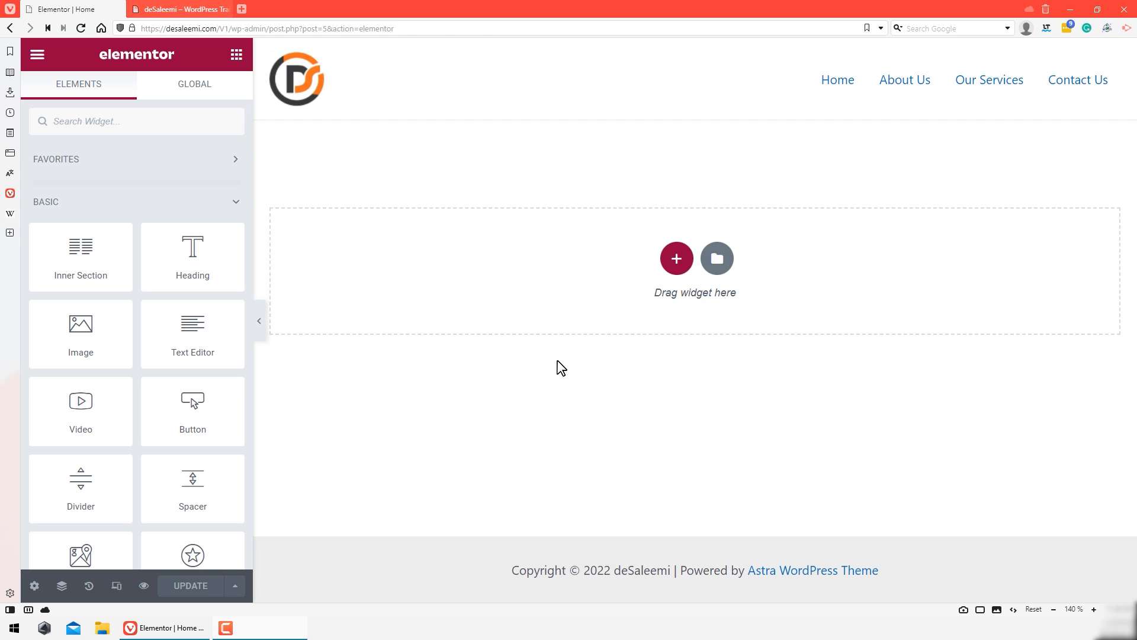
Step: Add a new section with a single-column structure to the Home page
click(677, 258)
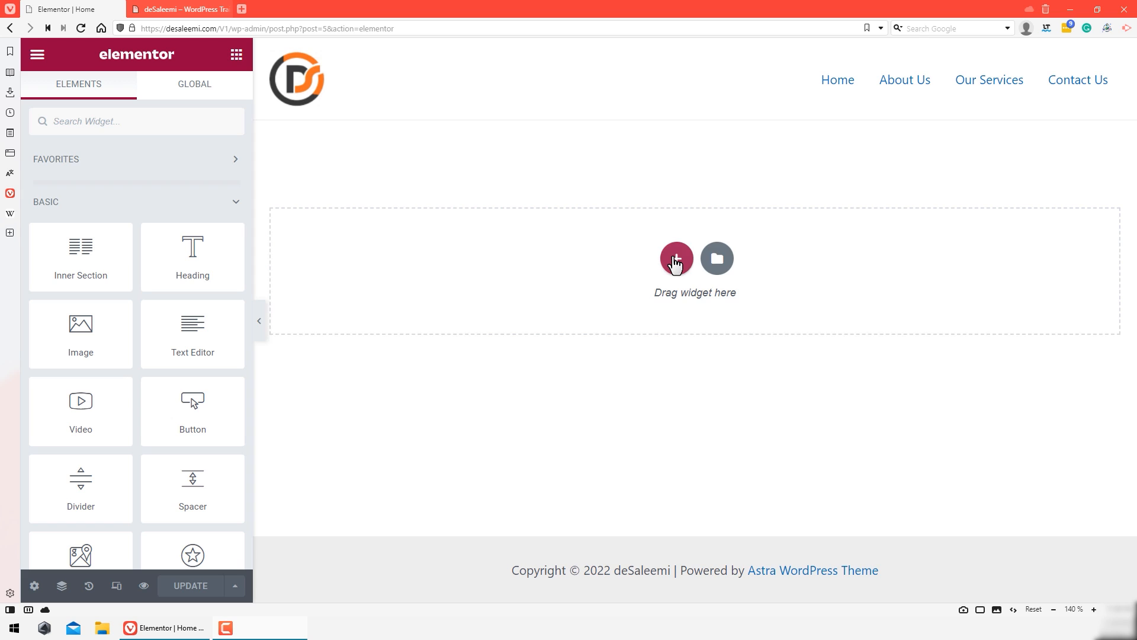
drag(626, 250, 758, 264)
click(666, 245)
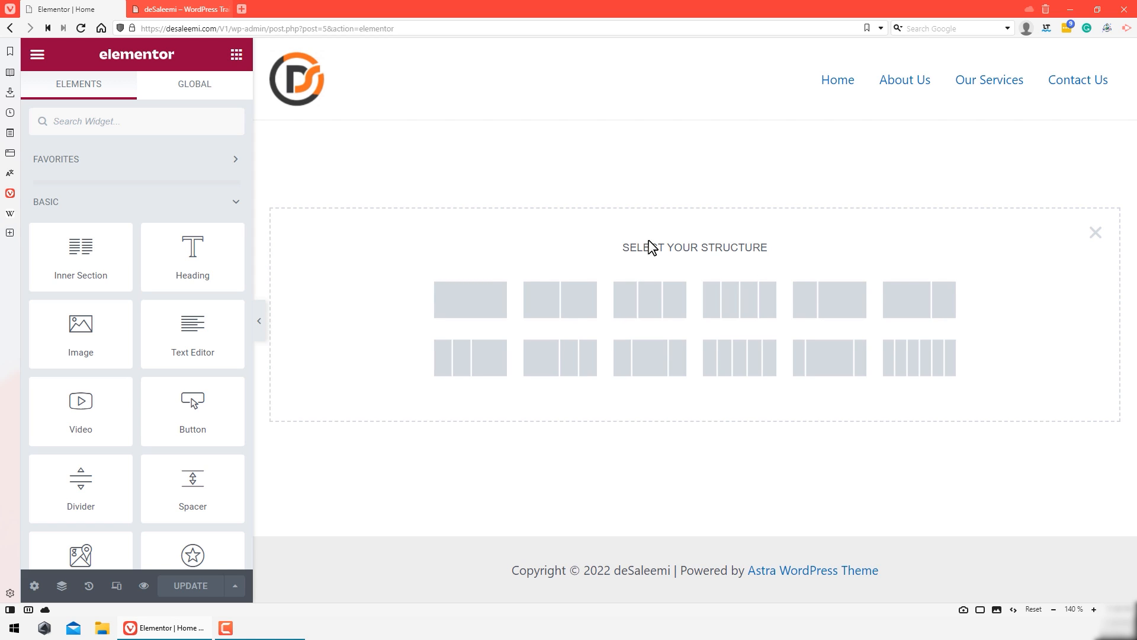
drag(625, 247, 765, 250)
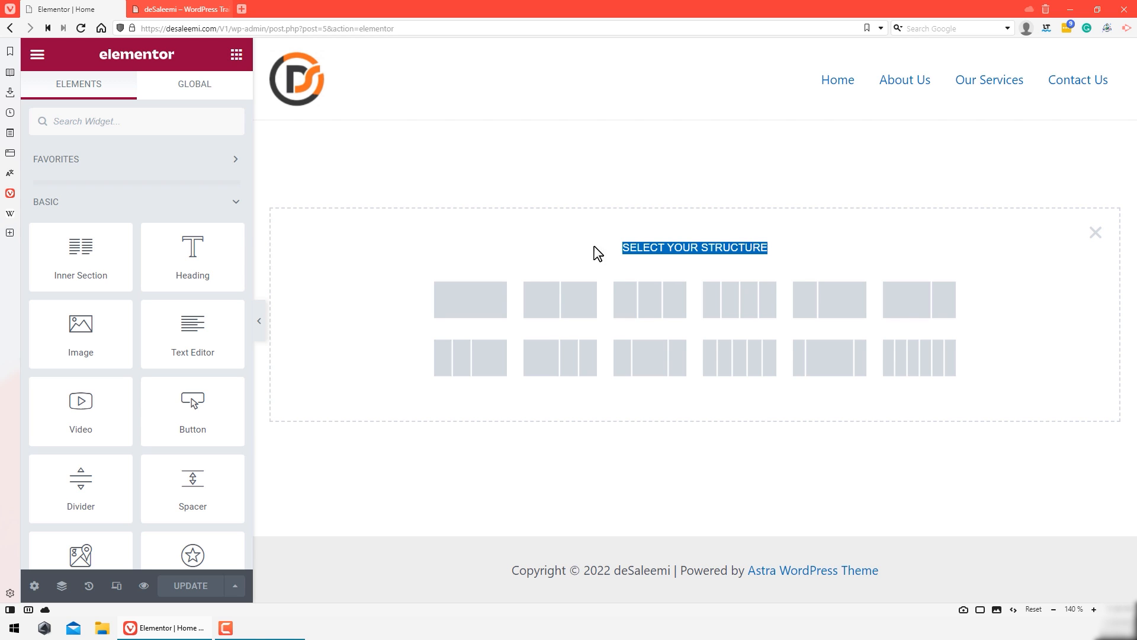
click(513, 248)
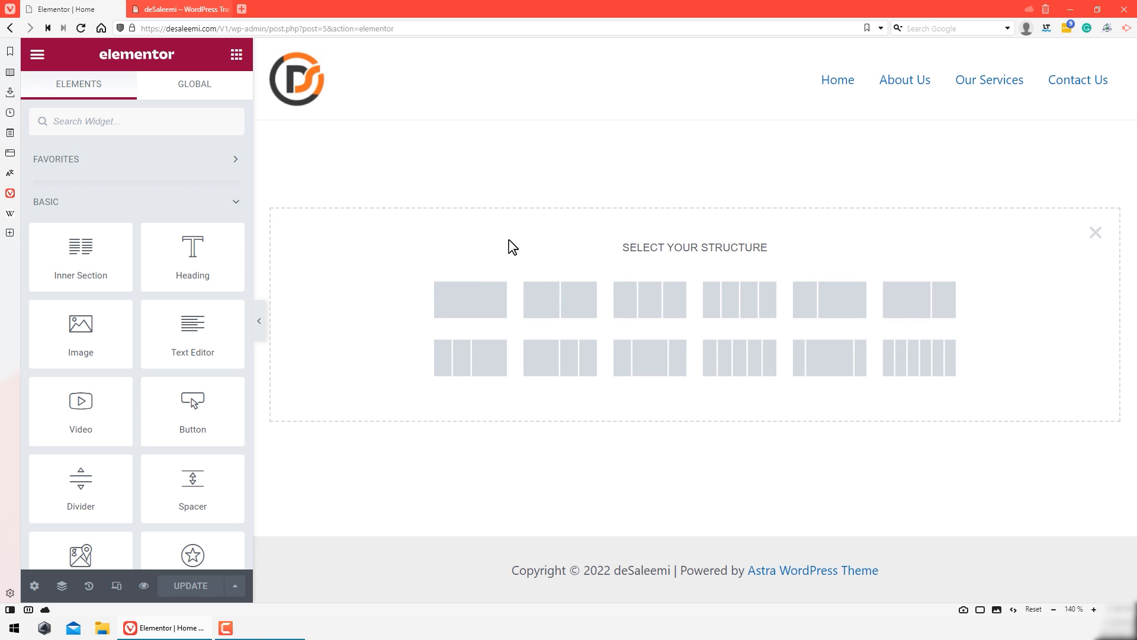
click(471, 299)
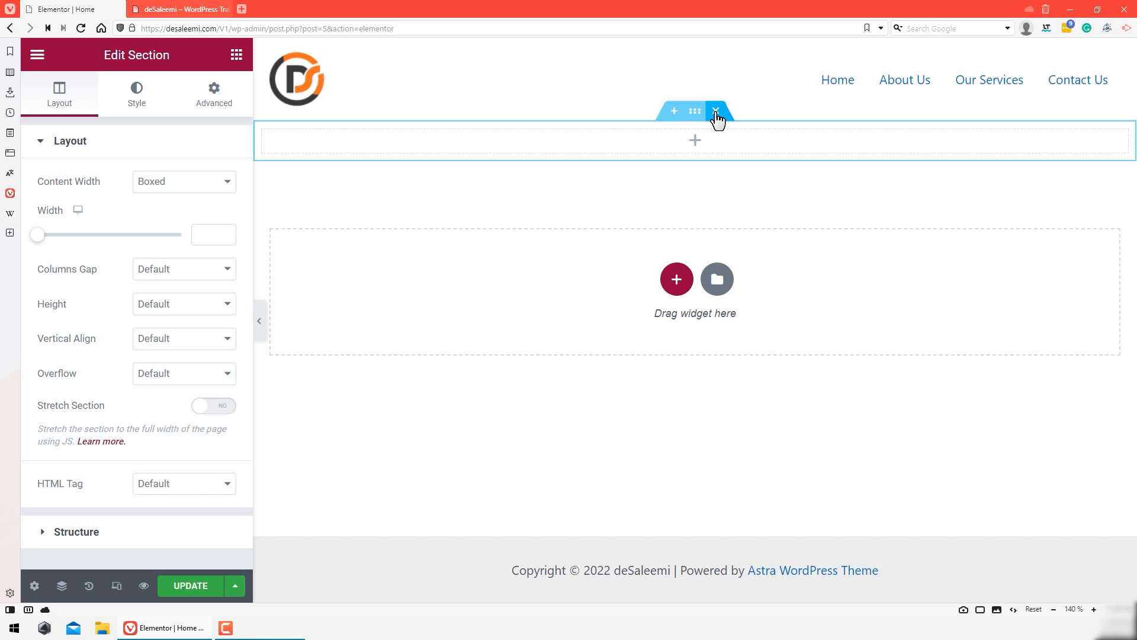
Step: Clear the empty section and try out an Image widget and a Heading widget on the page, deleting each again
click(715, 112)
drag(86, 332, 648, 254)
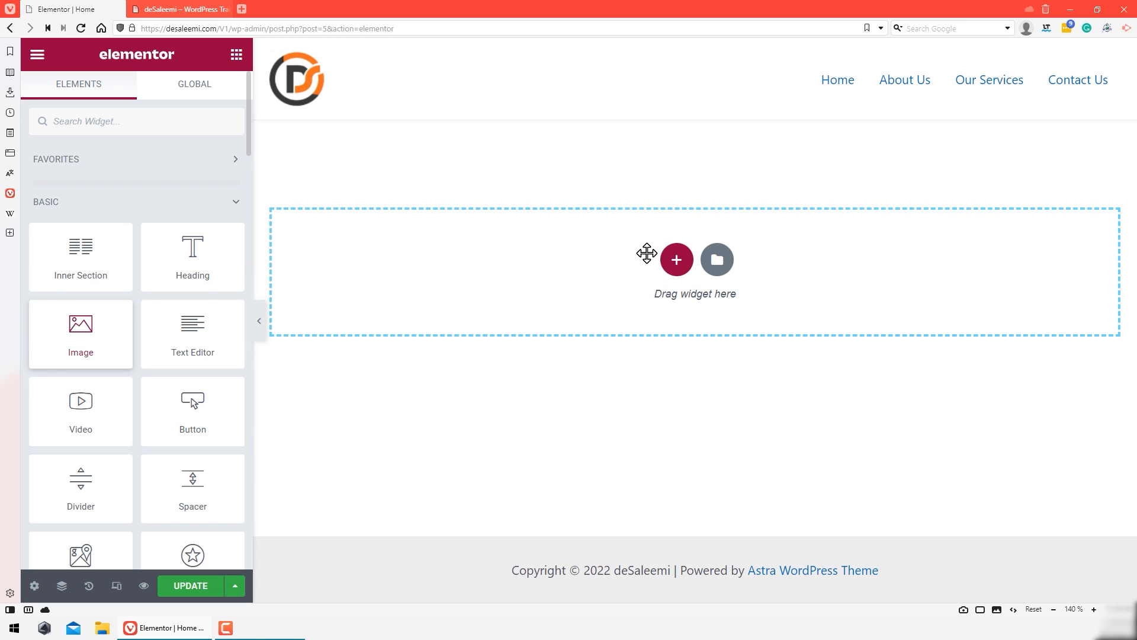
scroll(648, 261, down, 4)
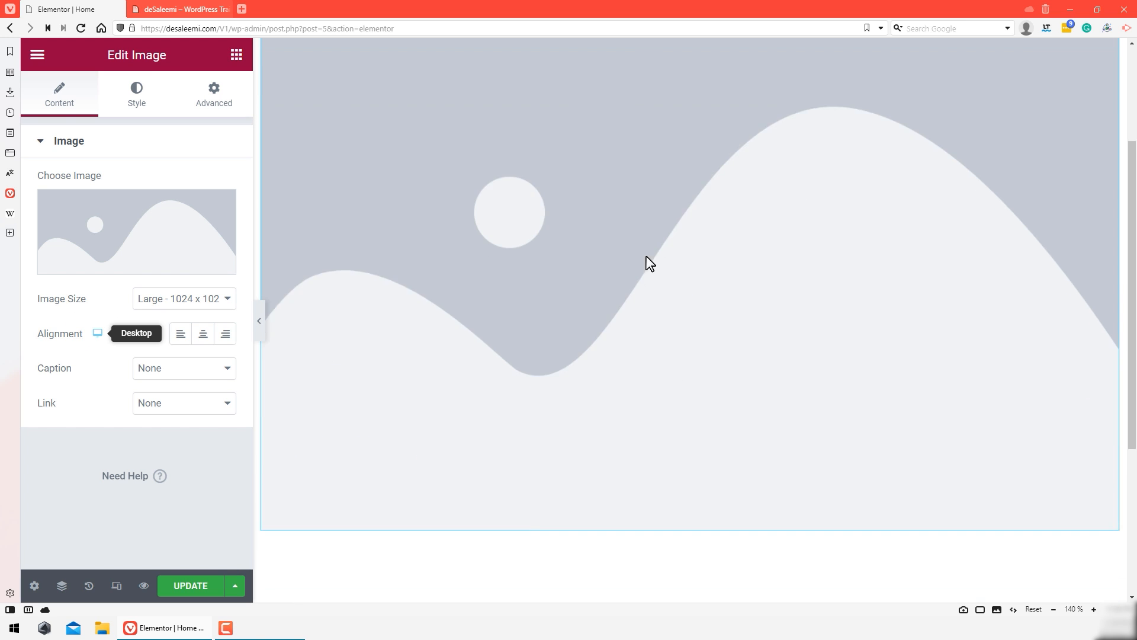
scroll(597, 395, up, 4)
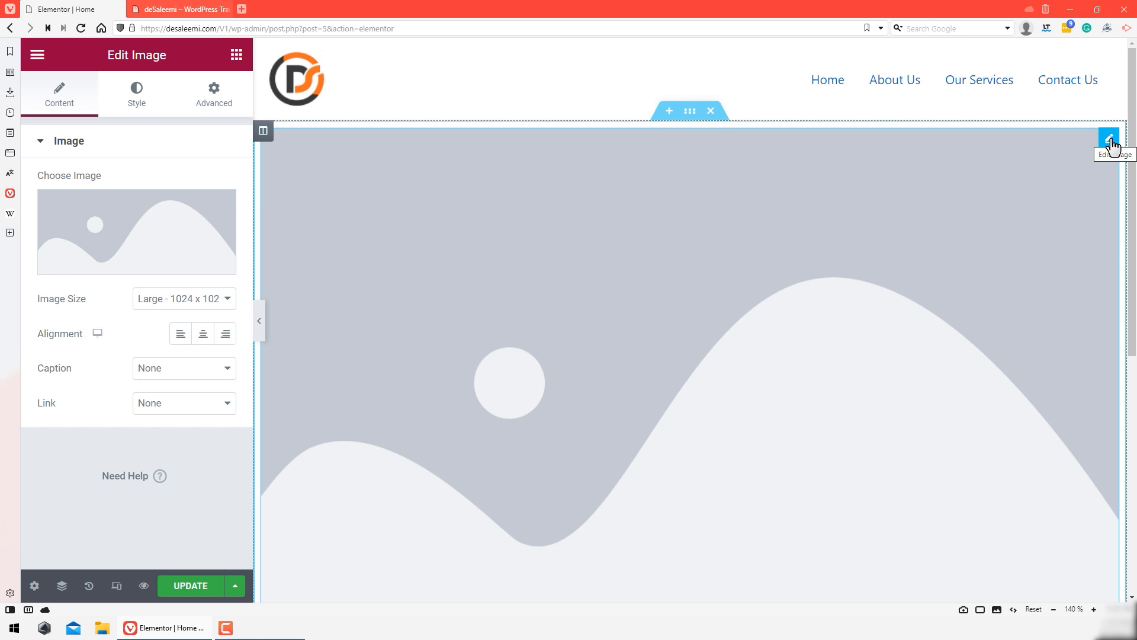
click(713, 112)
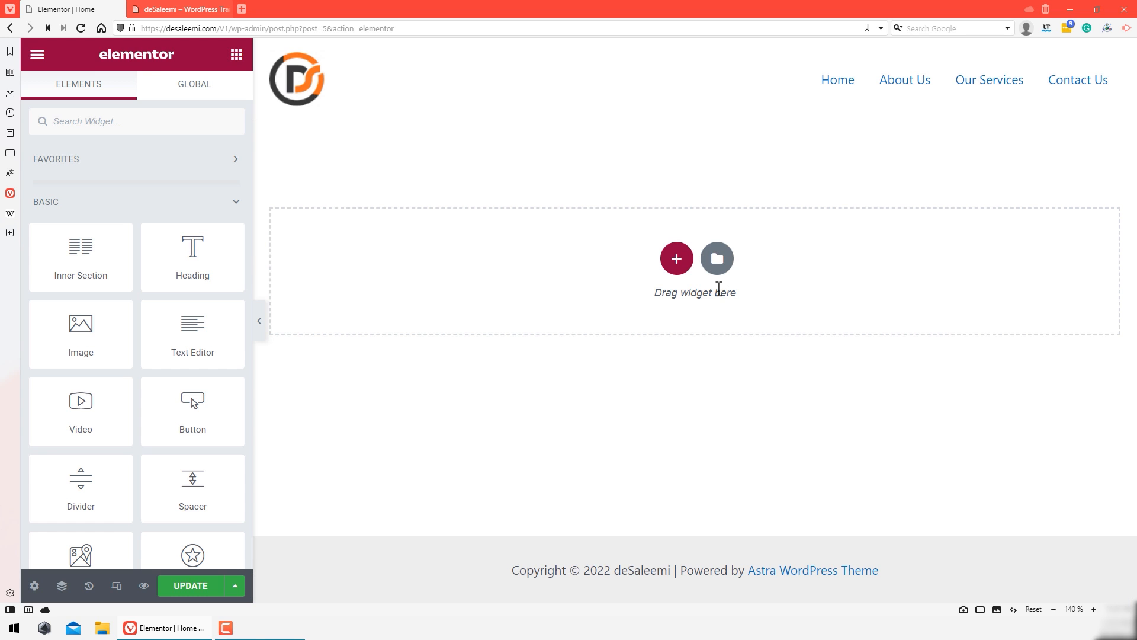
drag(192, 249, 668, 255)
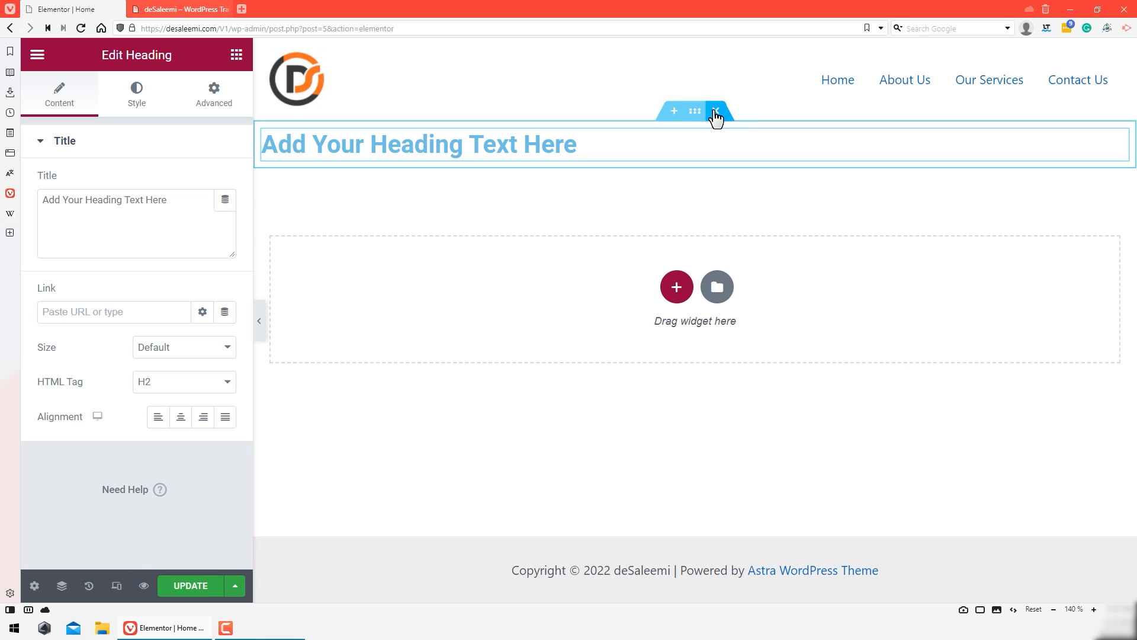
click(715, 112)
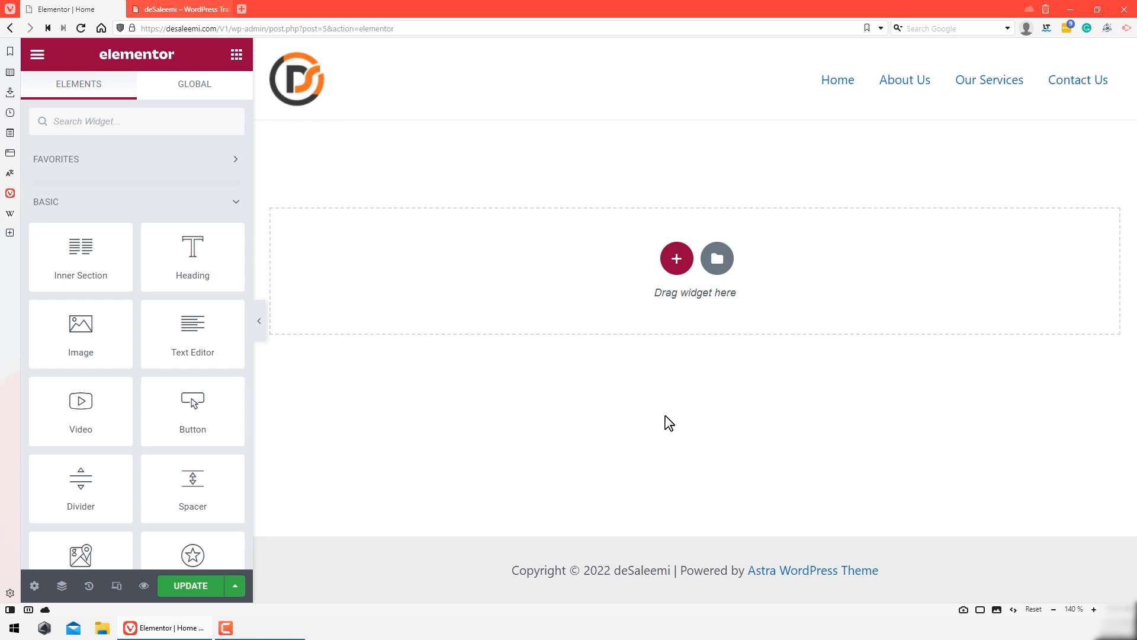
Step: Try out a section with two equal columns and one with three equal columns, deleting each section again
click(673, 260)
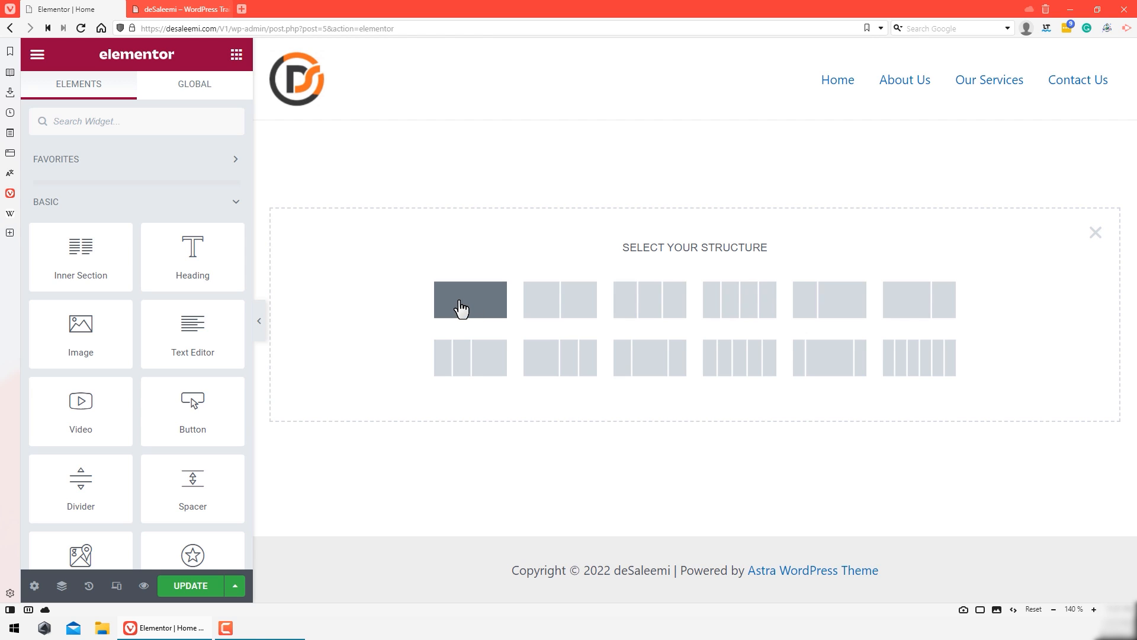
click(564, 309)
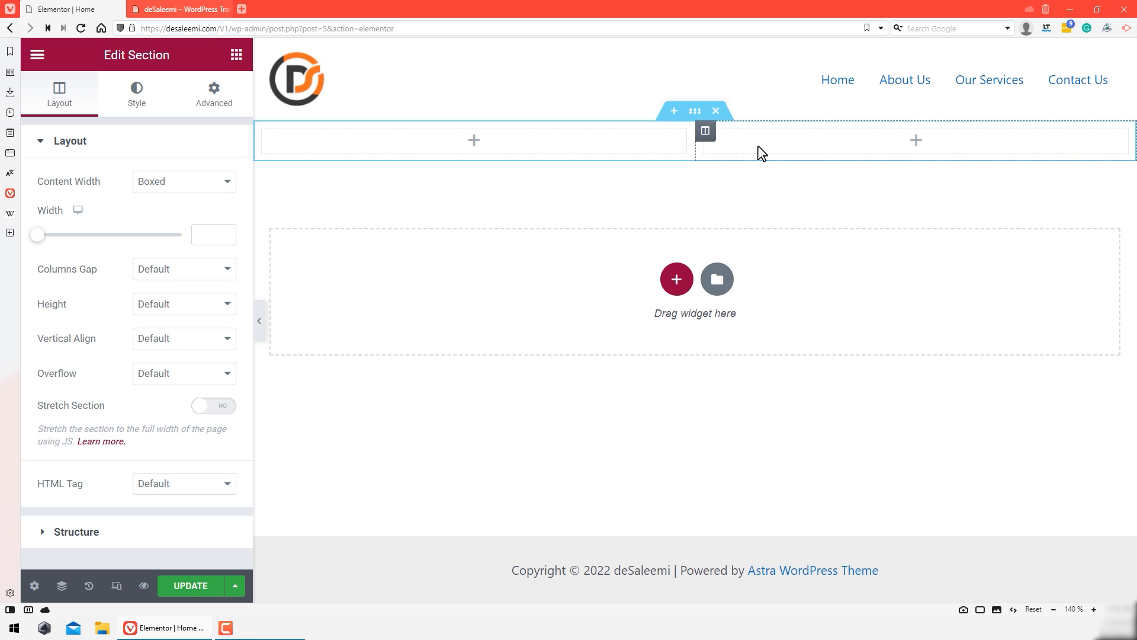
click(716, 111)
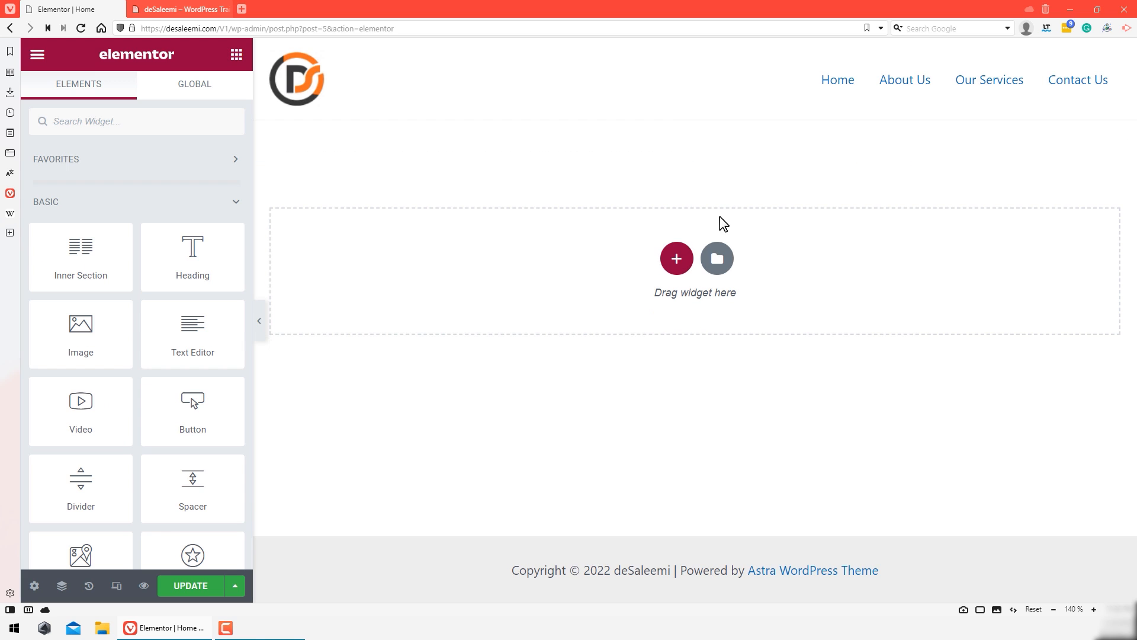
click(681, 264)
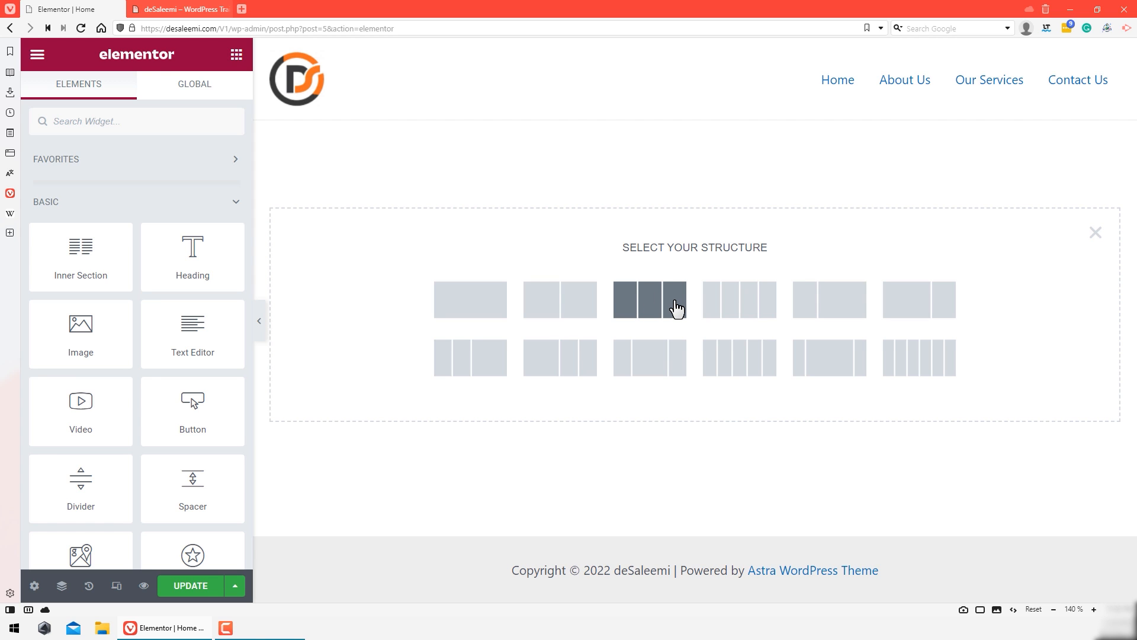
click(677, 308)
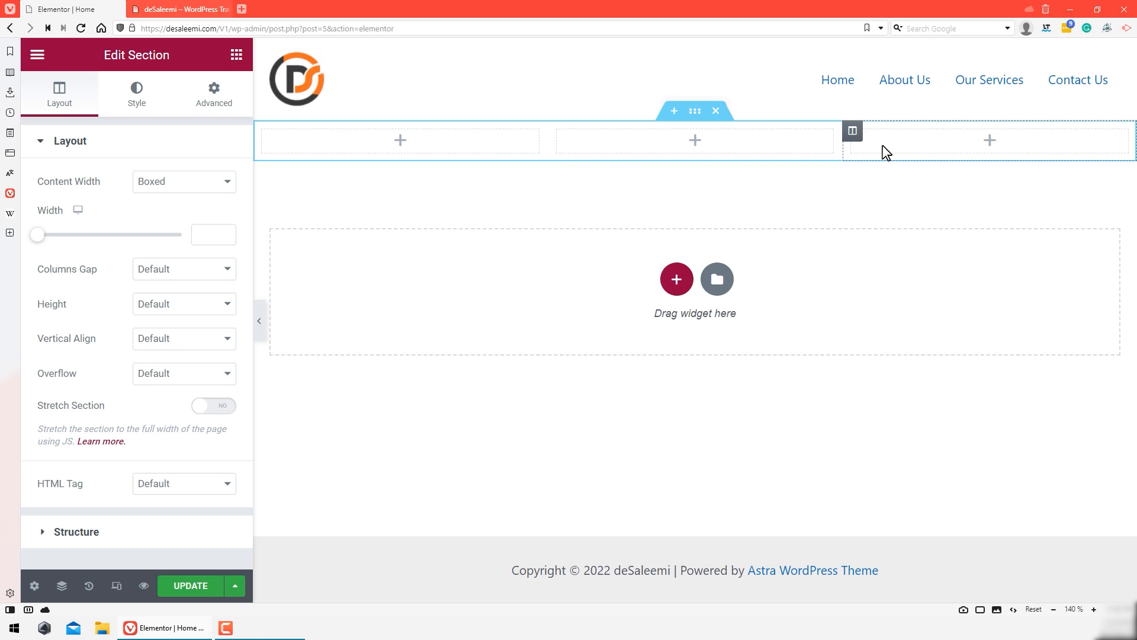
click(717, 112)
Step: Add a single-column section, with an equal two-column section above it and a four-column section below it
click(676, 256)
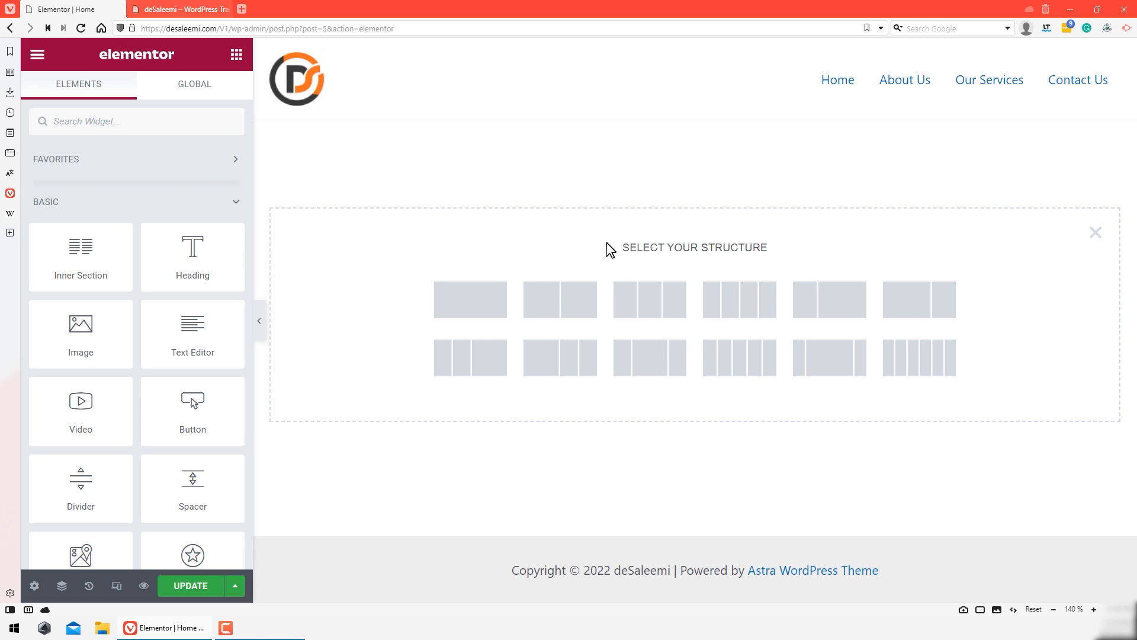
click(482, 310)
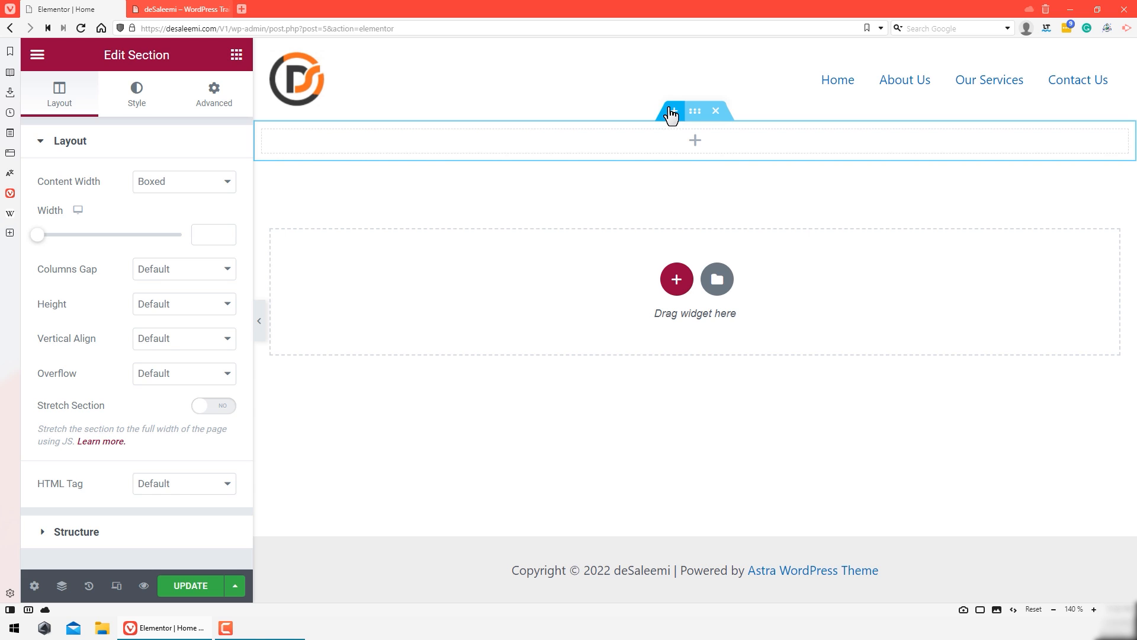
click(671, 113)
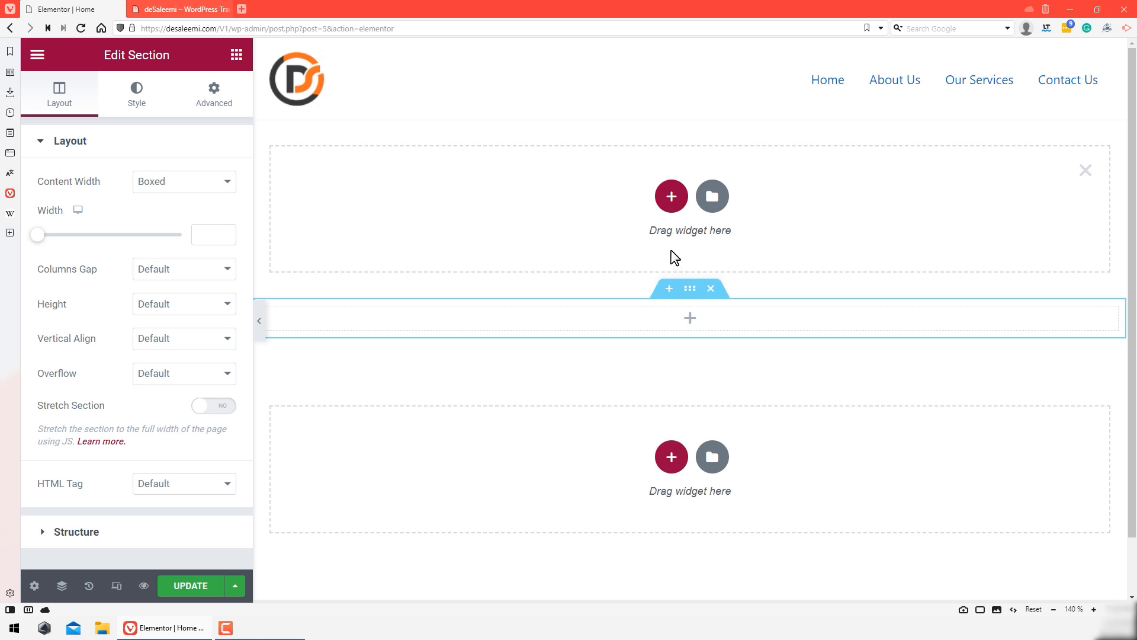
click(667, 198)
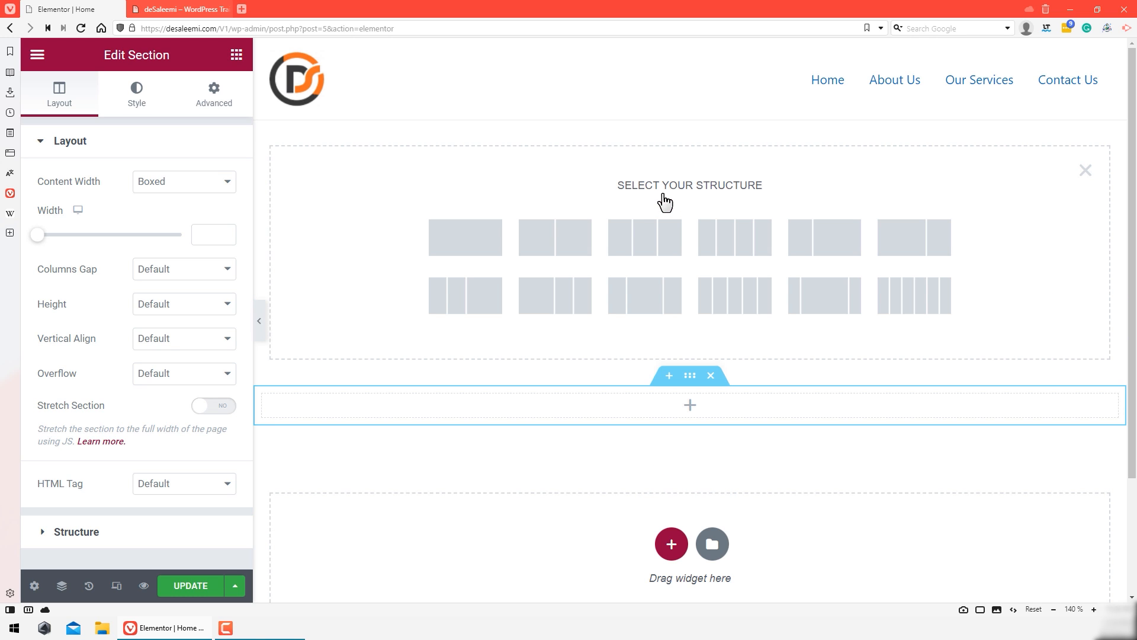
click(555, 245)
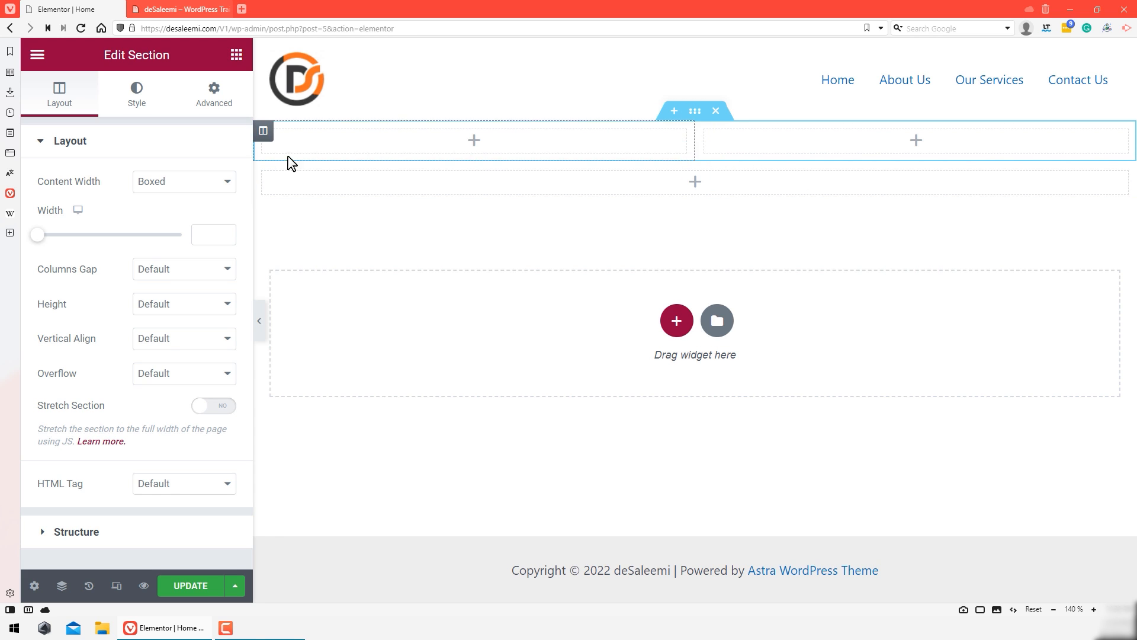
click(677, 322)
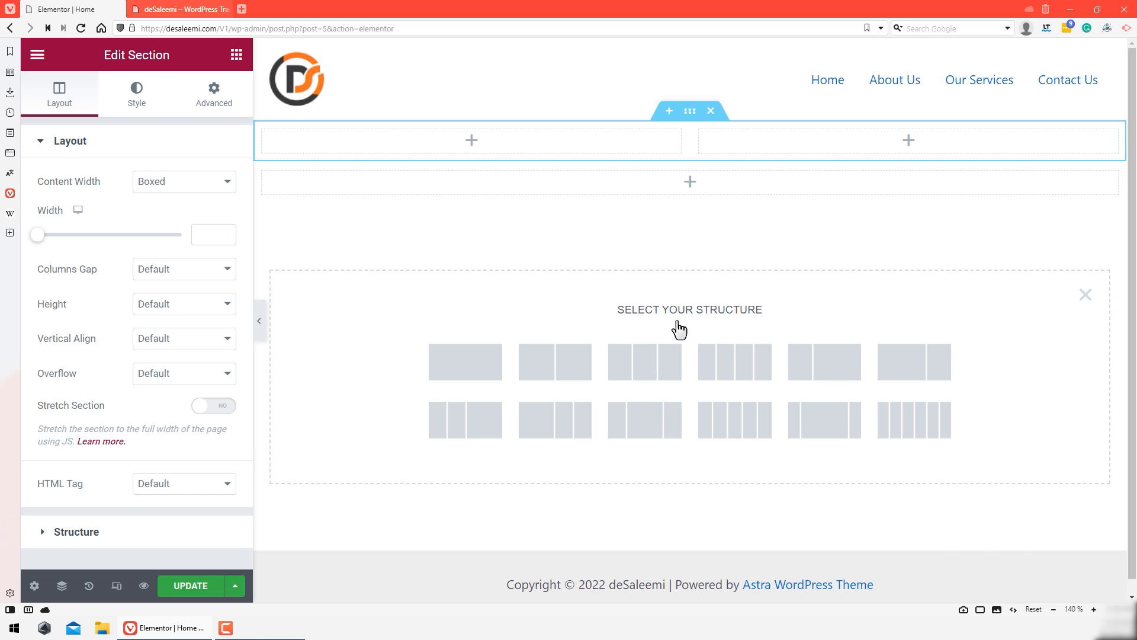
click(741, 373)
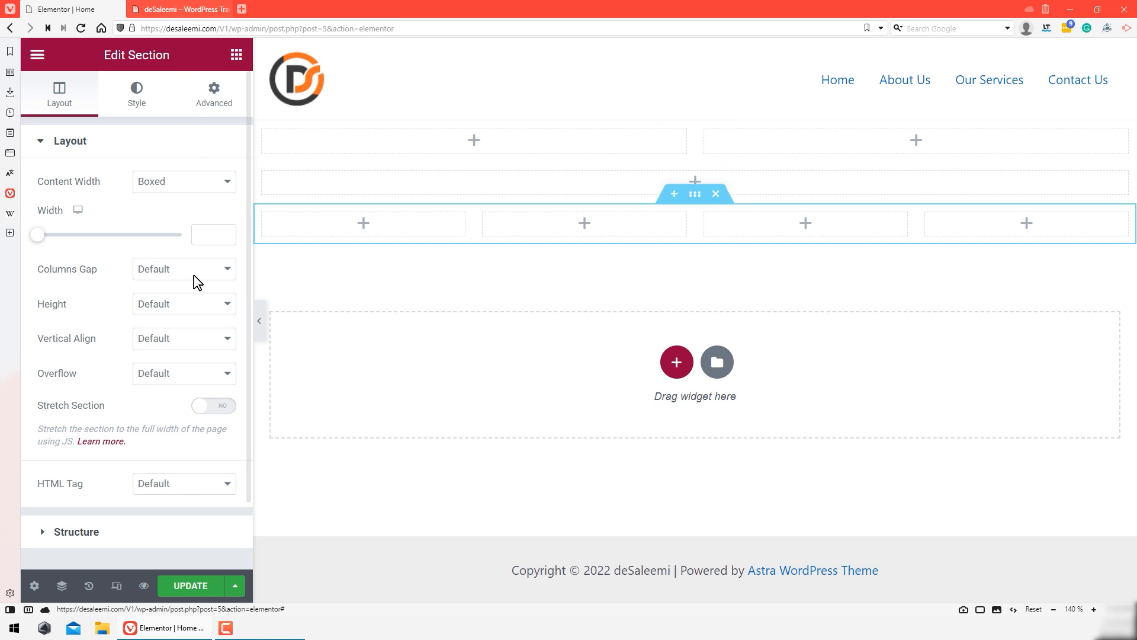
Step: View the widget list, the four-column section's layout settings and the settings of its second and fourth columns
click(237, 56)
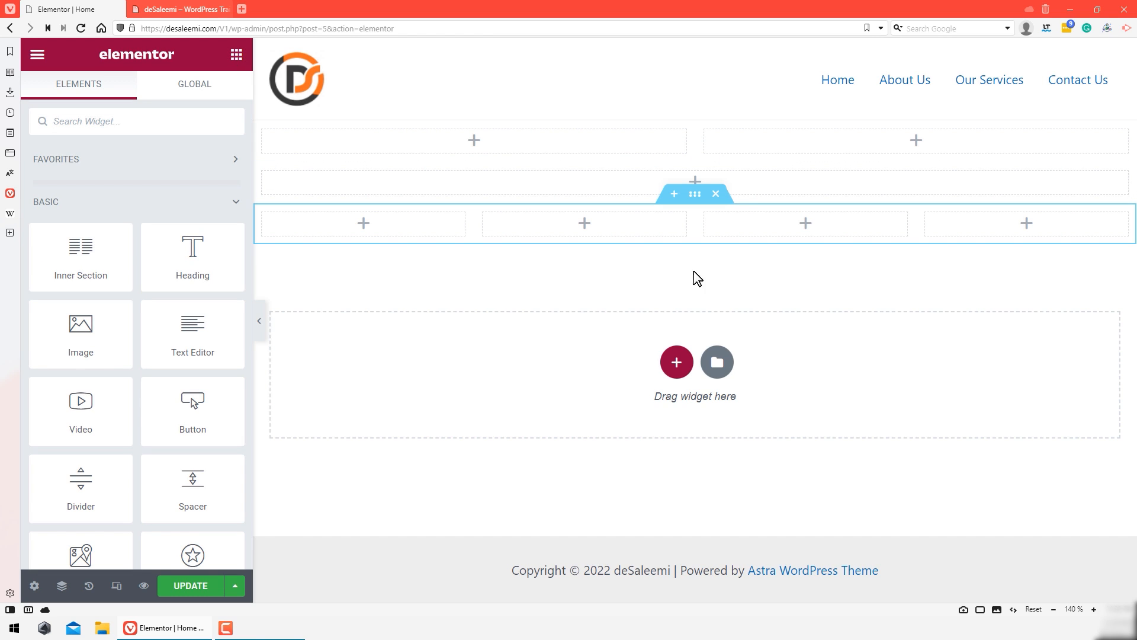
click(696, 194)
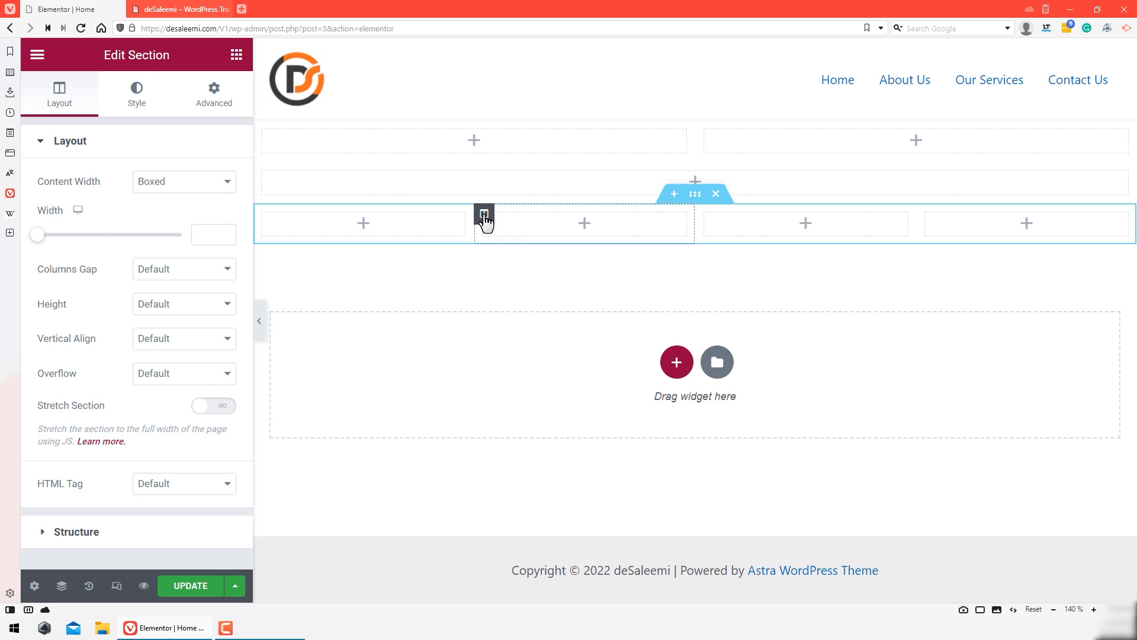
click(485, 215)
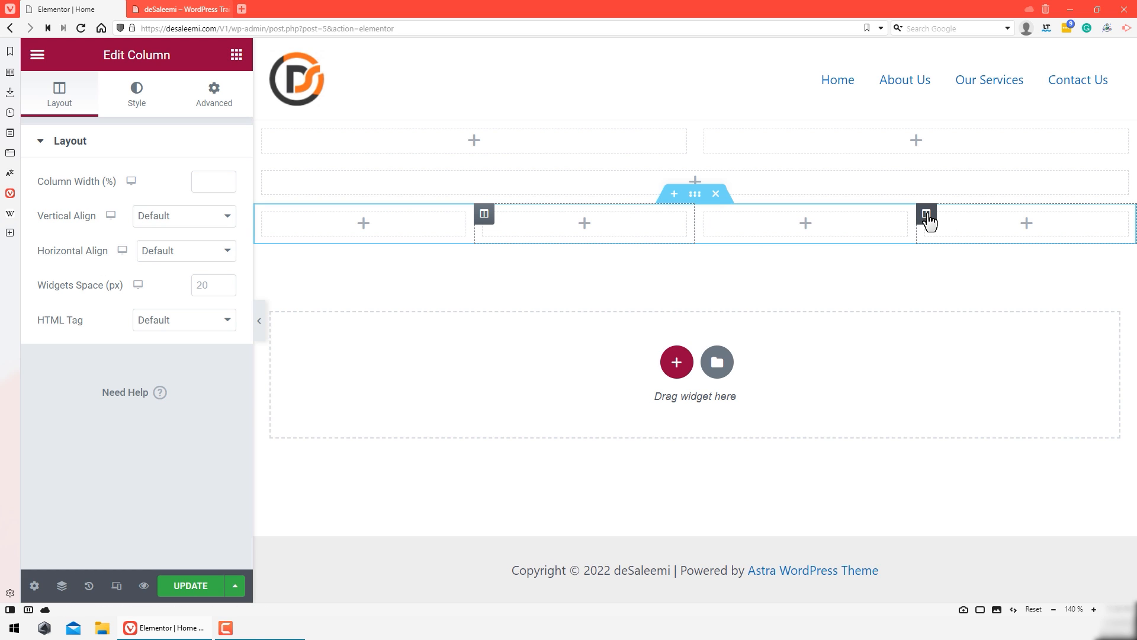
click(928, 214)
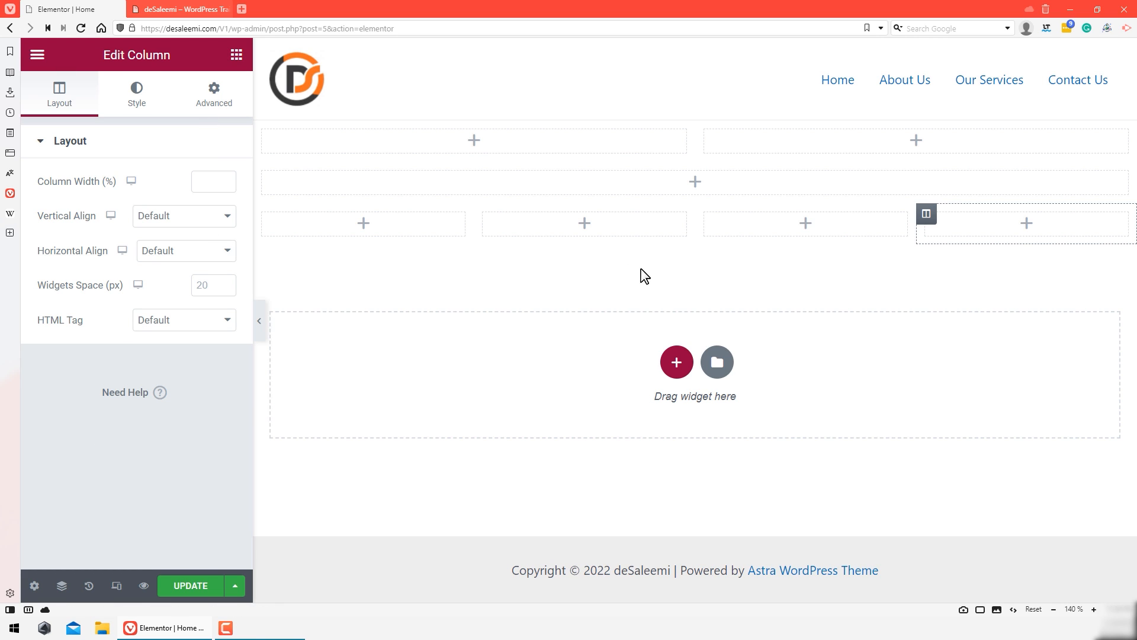
Step: Delete the four-column and single-column sections, and remove the second column from the remaining two-column section
click(716, 194)
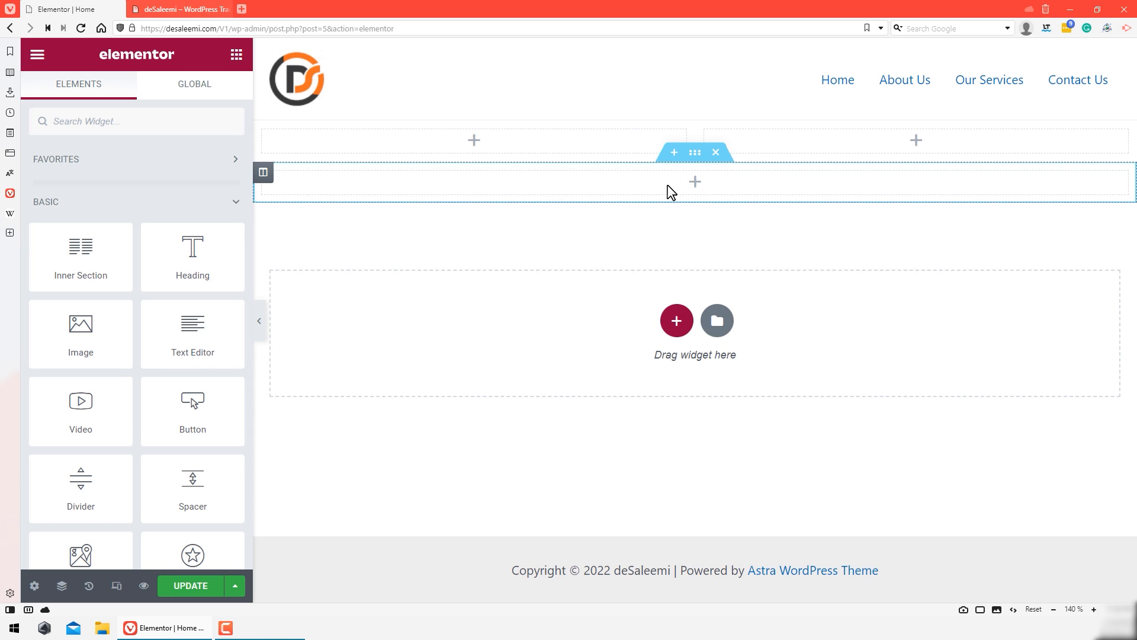
click(716, 155)
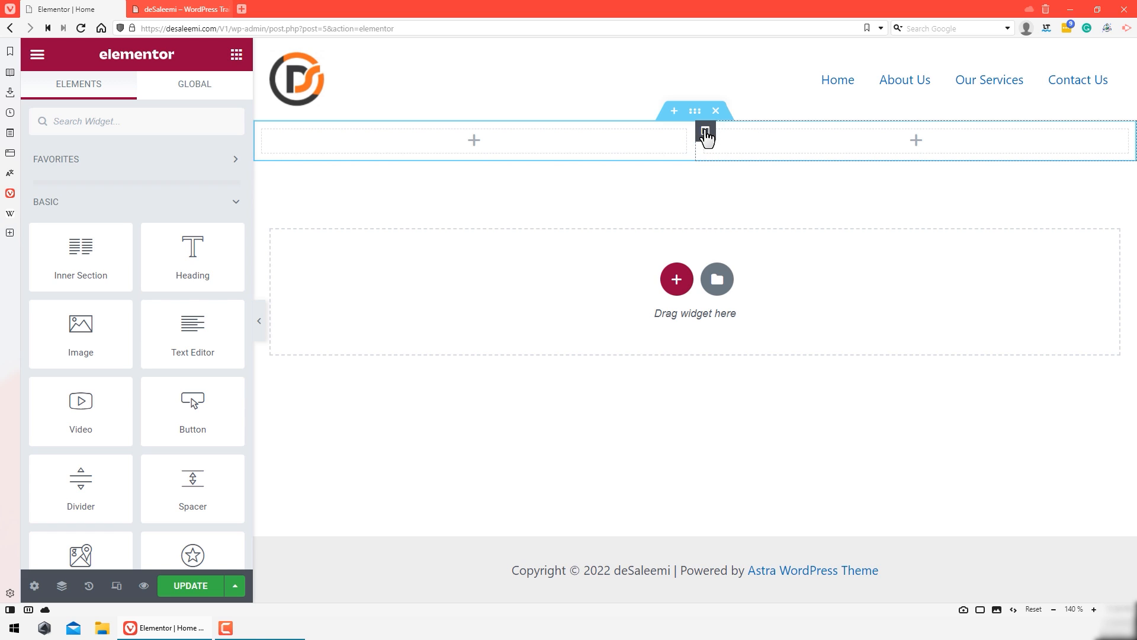
right_click(706, 131)
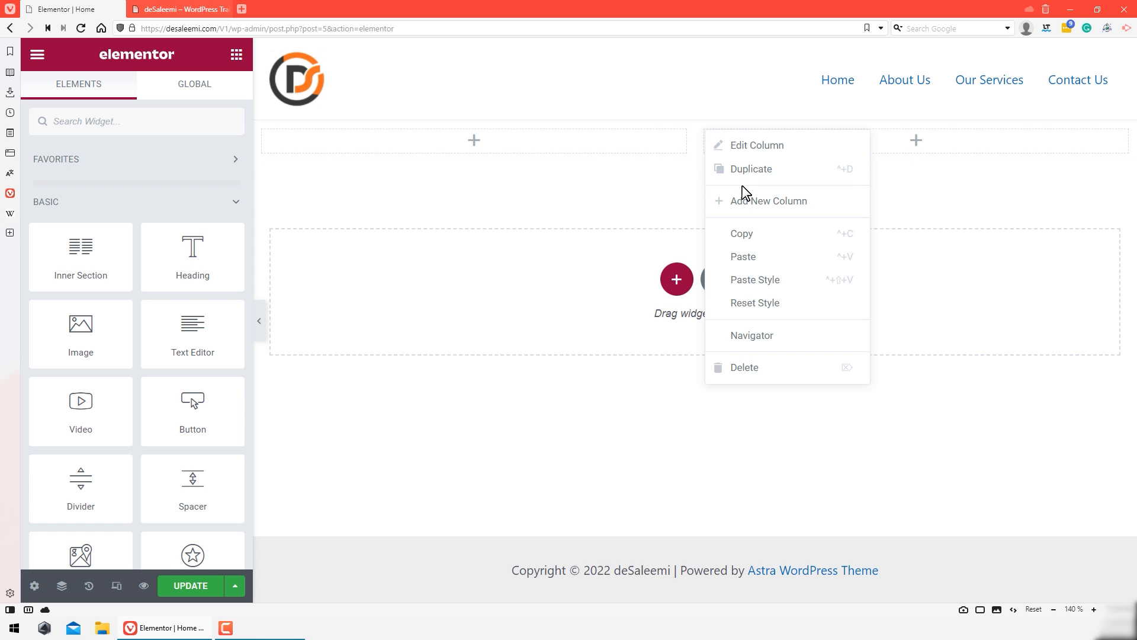
click(764, 373)
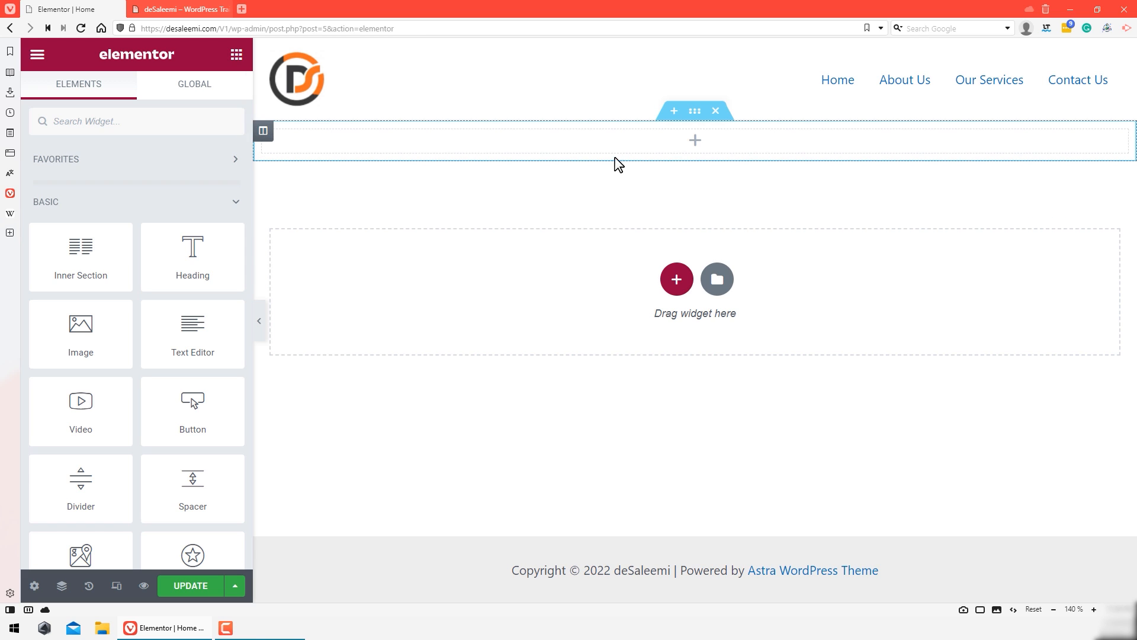
Step: Examine the remaining section's layout settings and the Basic, Pro, General, Site and WooCommerce widget categories, collapsing each category
click(645, 157)
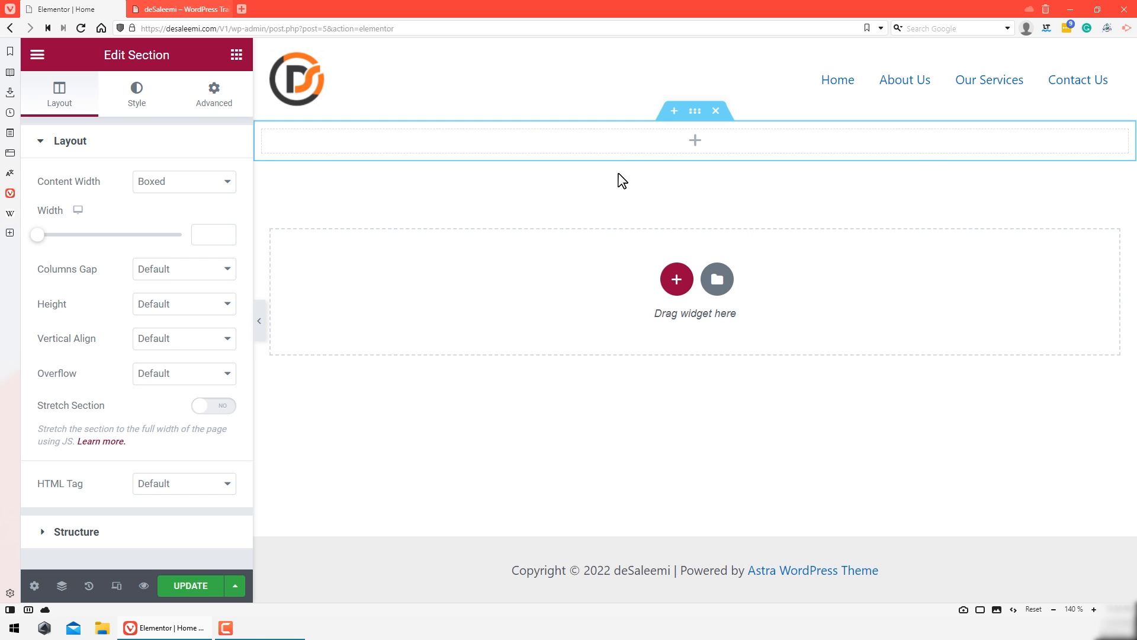
click(237, 56)
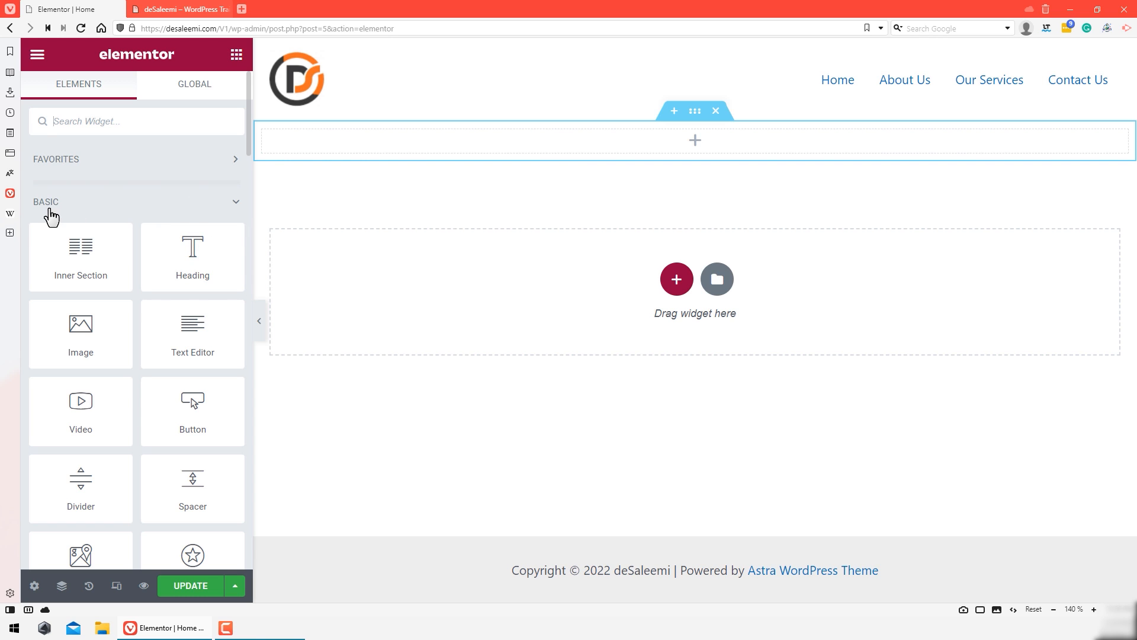
click(236, 203)
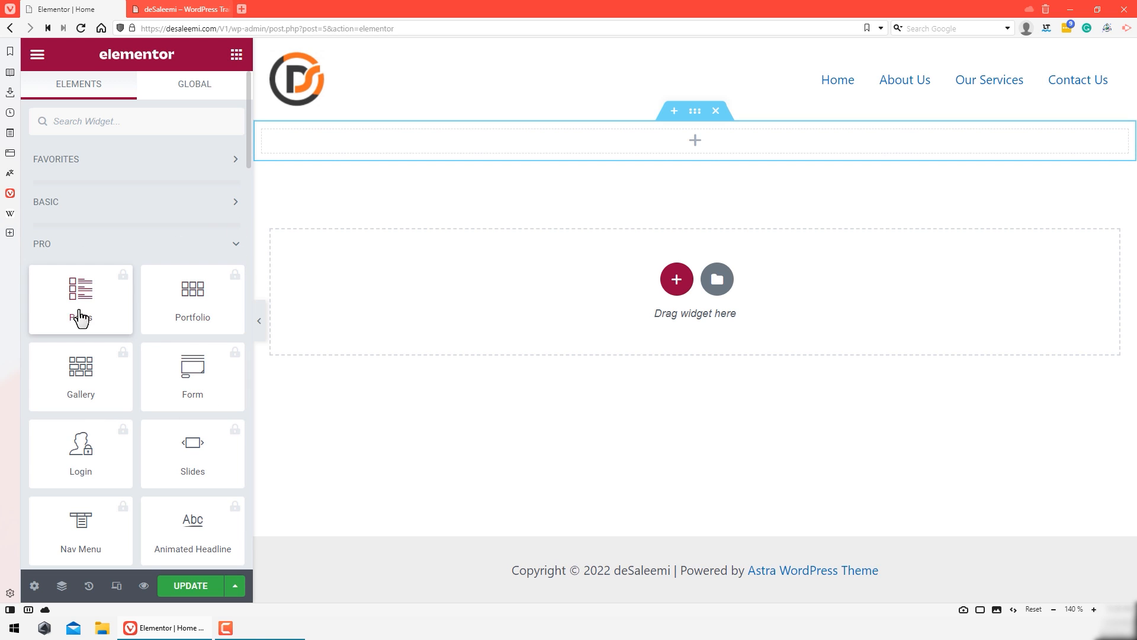
click(238, 245)
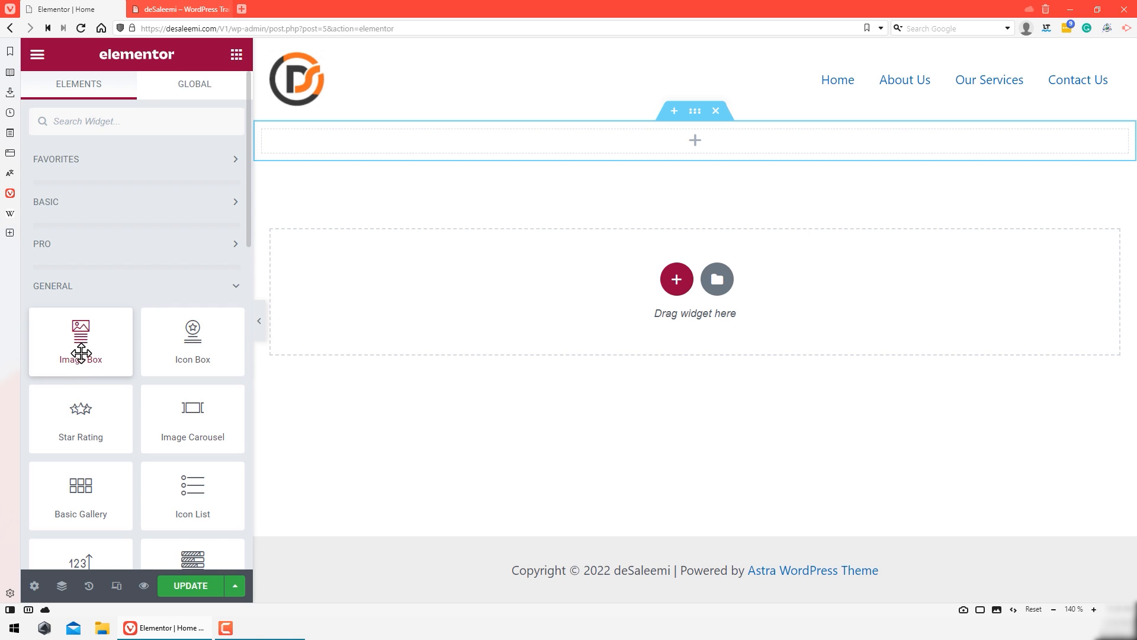
scroll(244, 295, down, 7)
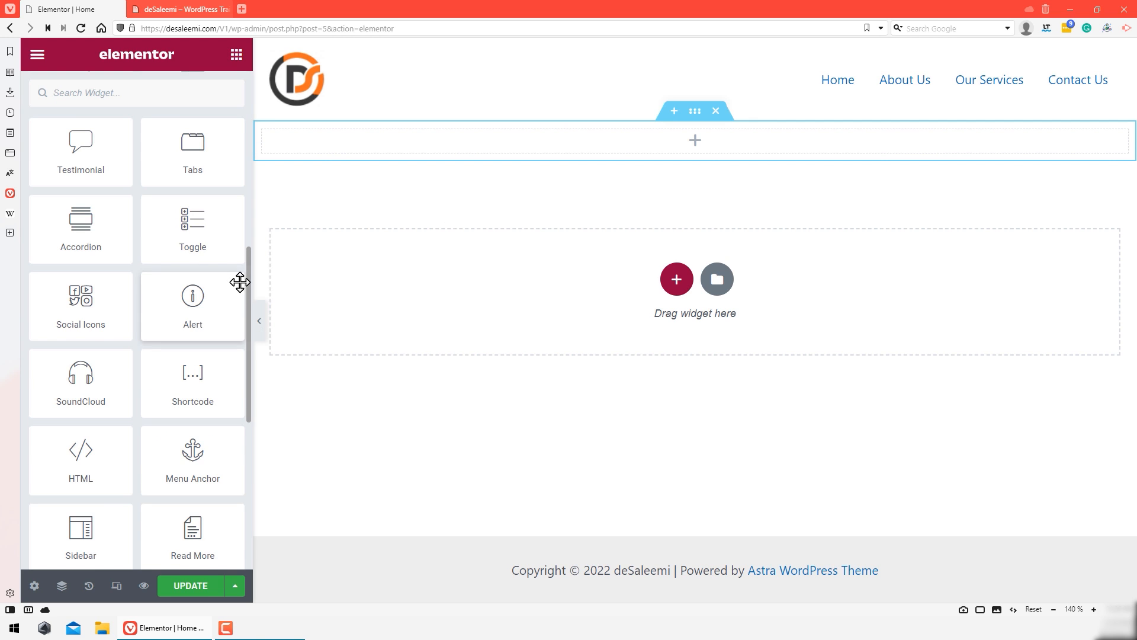
scroll(244, 294, up, 8)
click(233, 292)
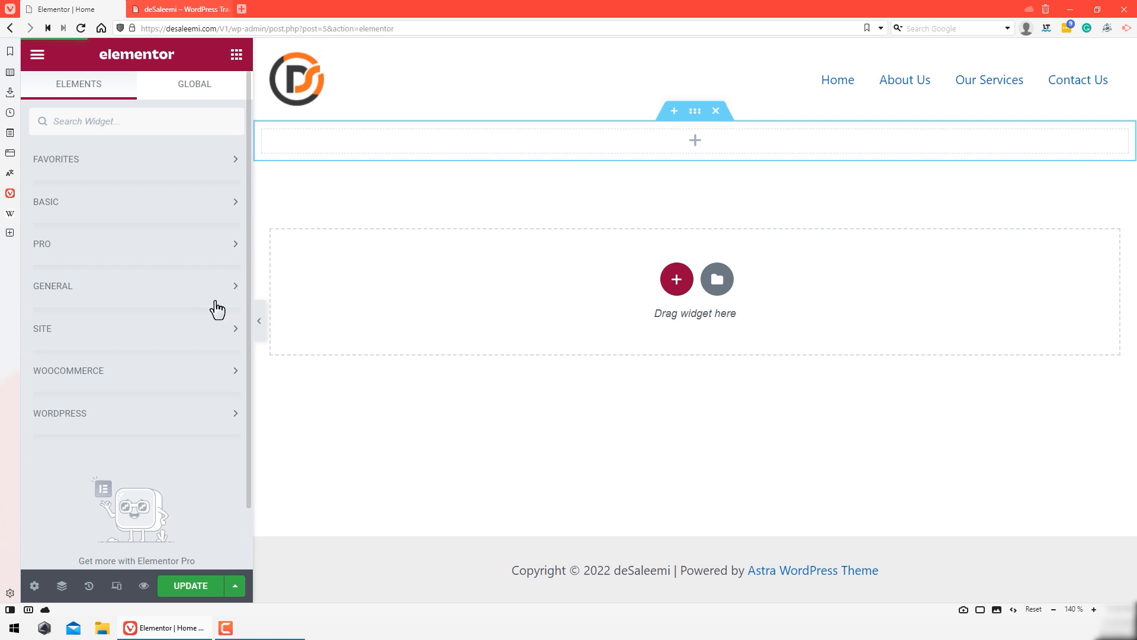
click(180, 332)
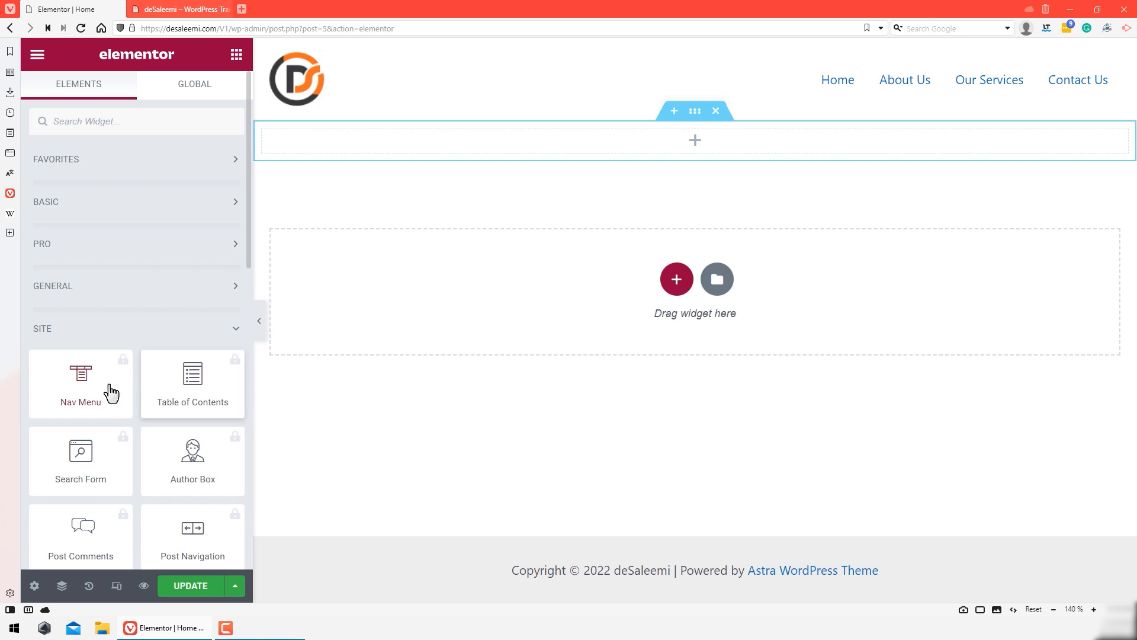
click(190, 330)
click(119, 374)
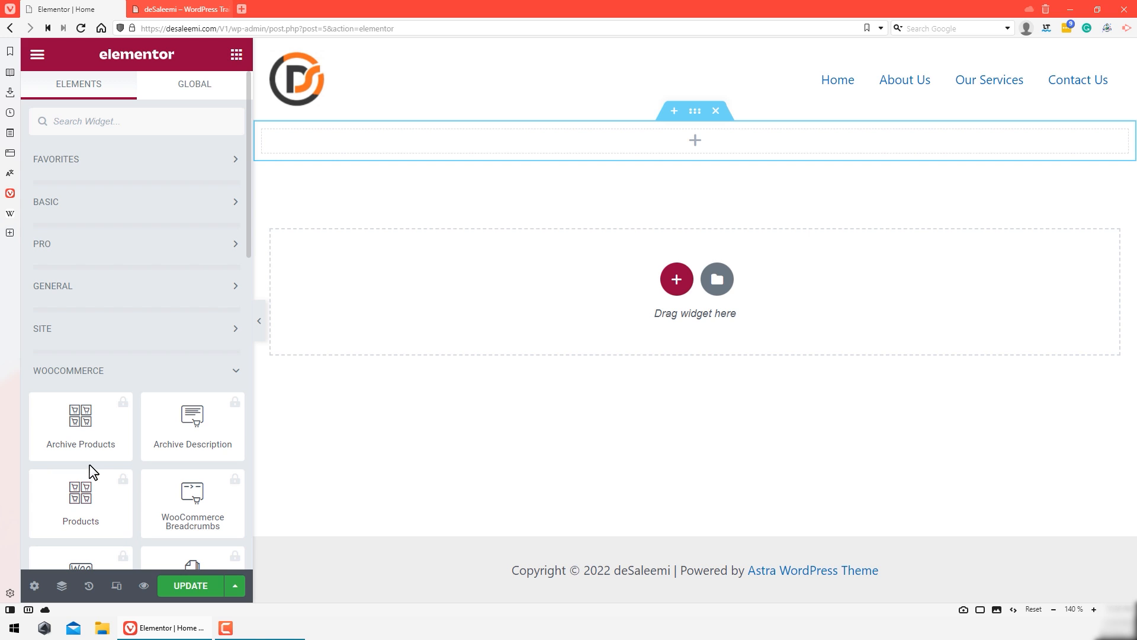
click(158, 374)
click(122, 427)
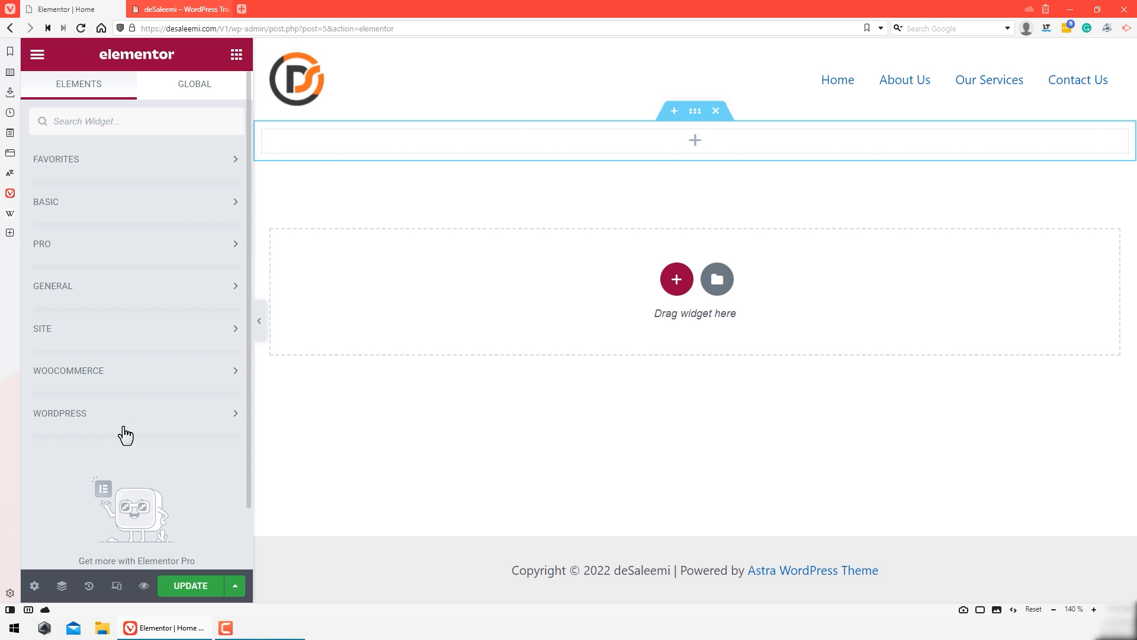
Step: Examine the WordPress widget category, compare it with the site dashboard's Appearance > Widgets entry, and collapse the category
scroll(126, 436, down, 4)
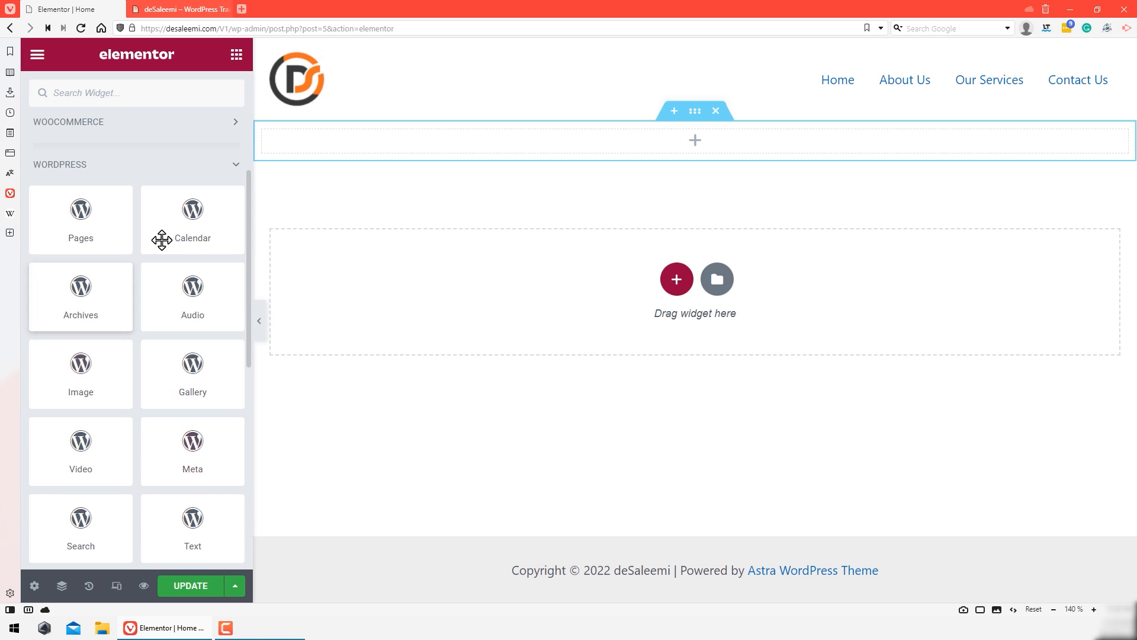
click(167, 9)
mouse_move(77, 48)
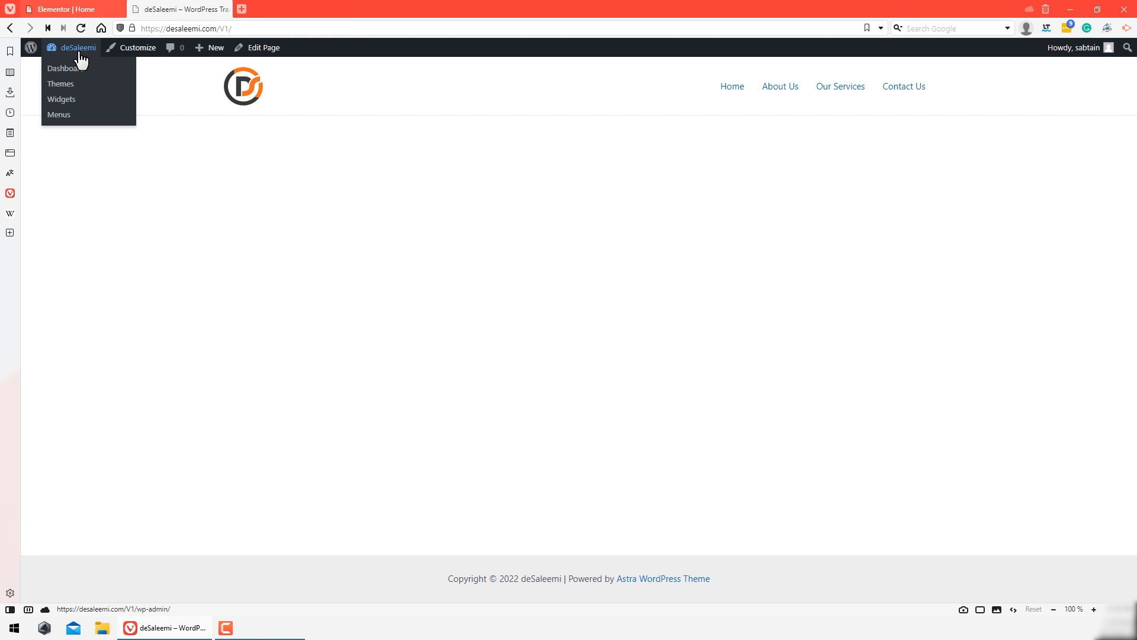
click(70, 69)
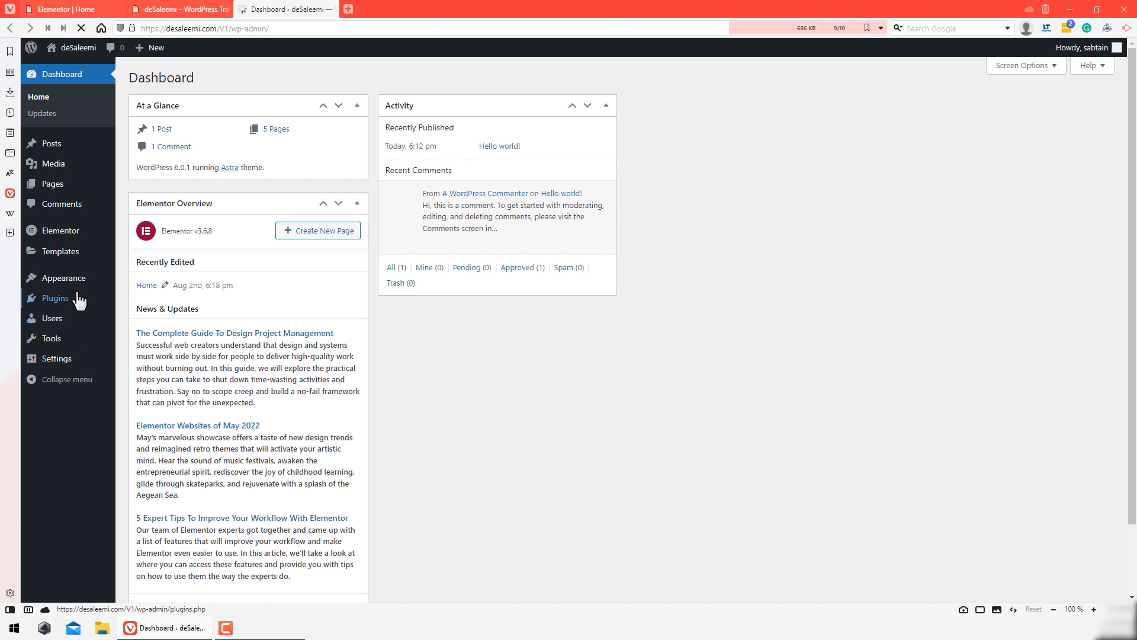
mouse_move(82, 279)
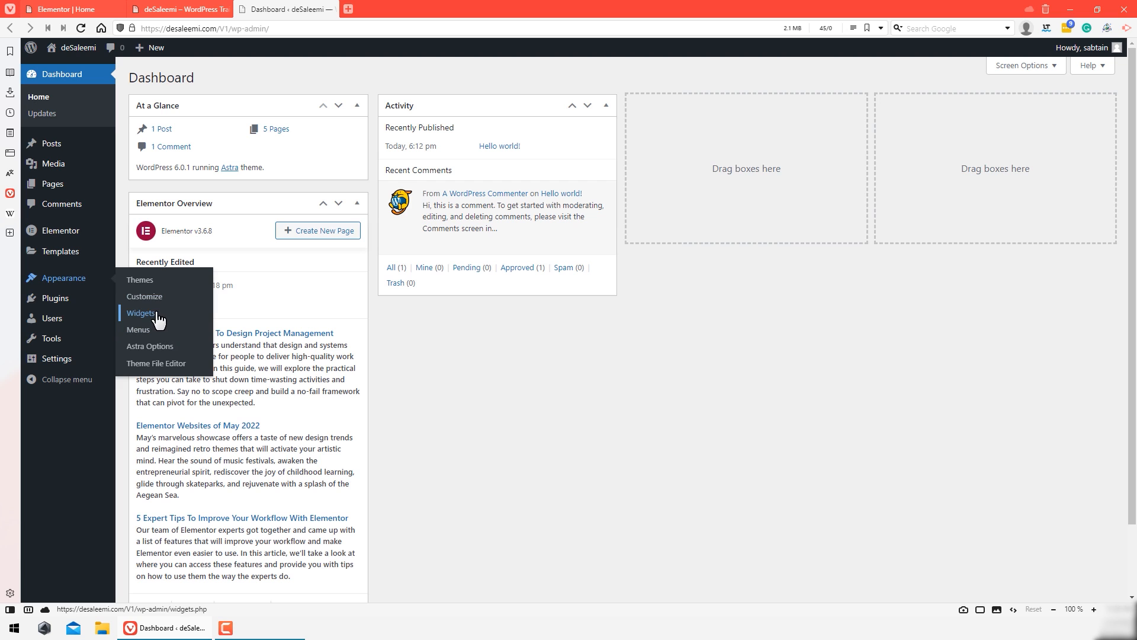
click(81, 9)
scroll(96, 316, down, 2)
scroll(122, 490, down, 5)
scroll(164, 482, up, 10)
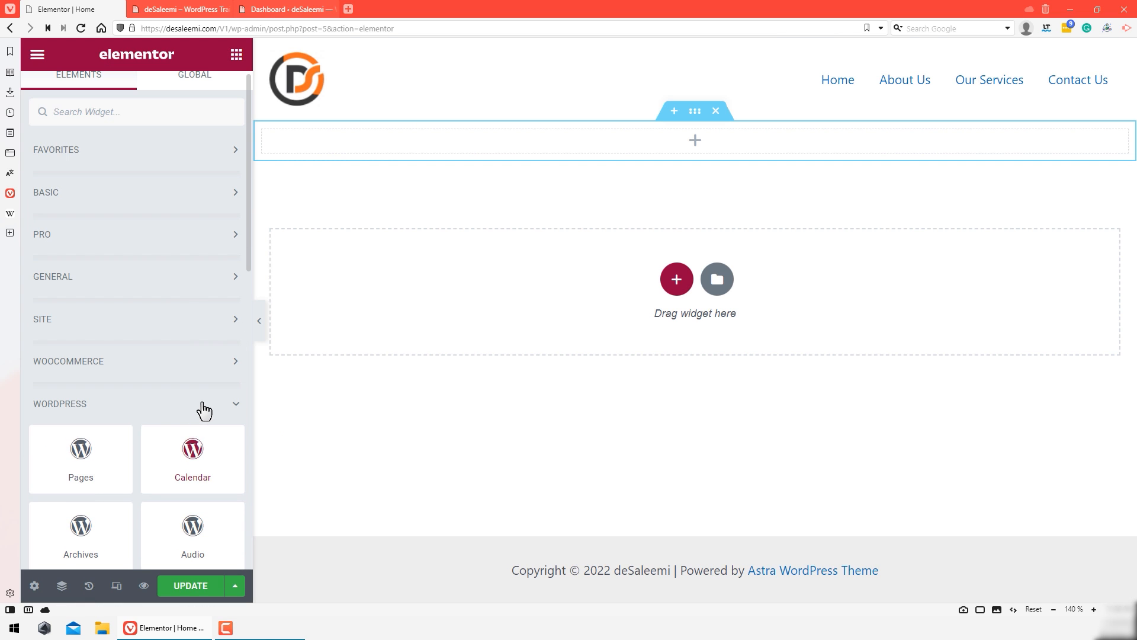
click(237, 410)
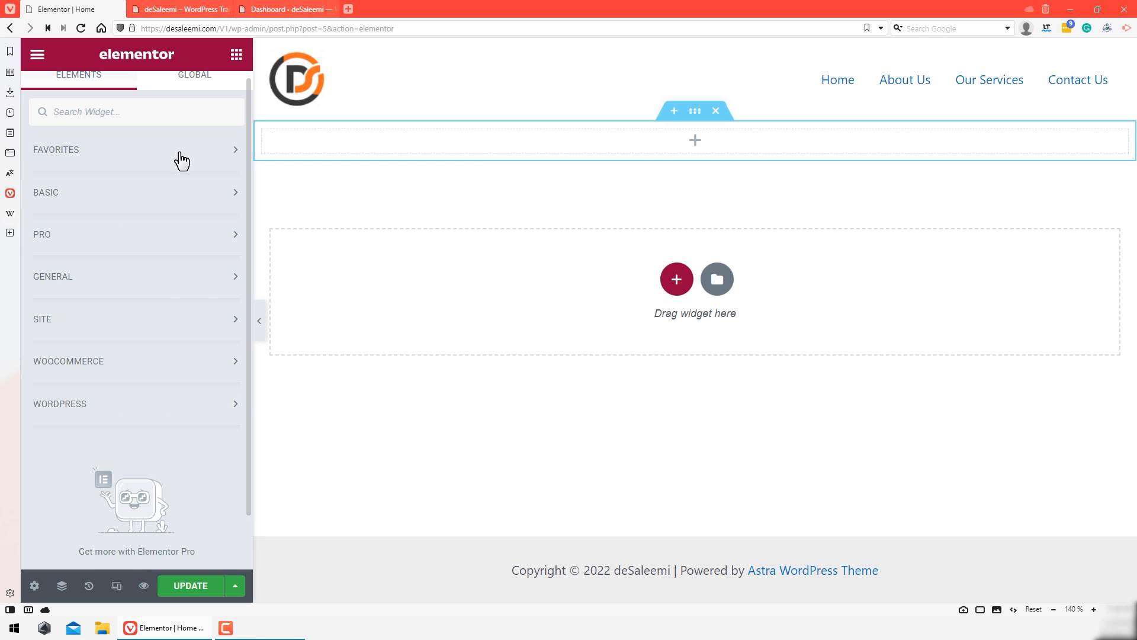
Step: Add a Heading widget to the empty section and view the settings of its column, its section and the heading
click(184, 202)
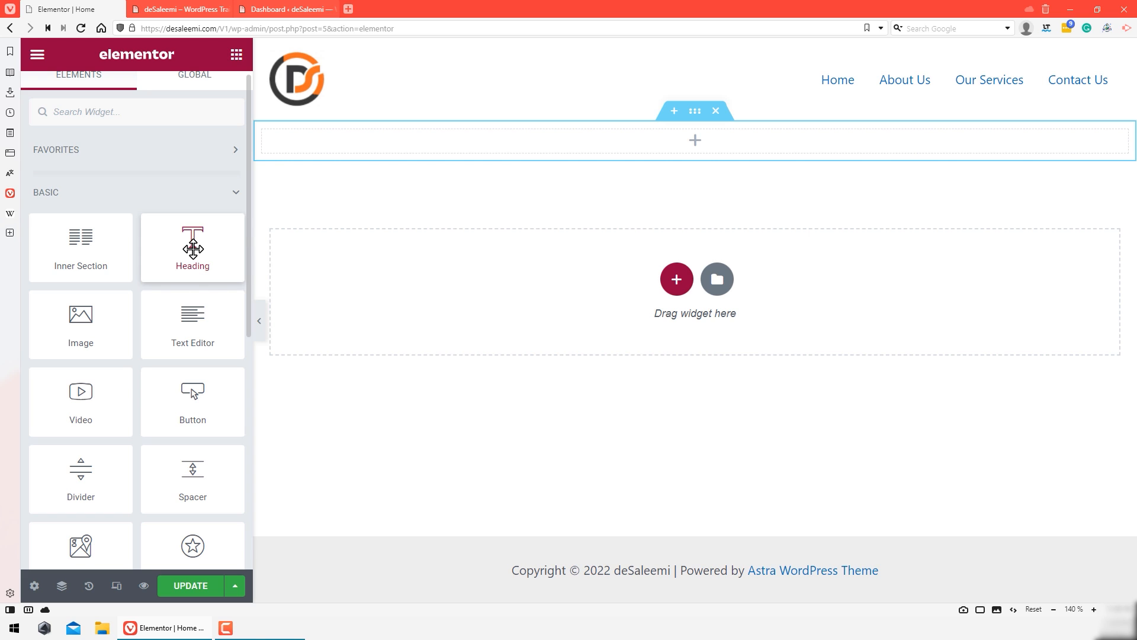
drag(193, 249, 523, 144)
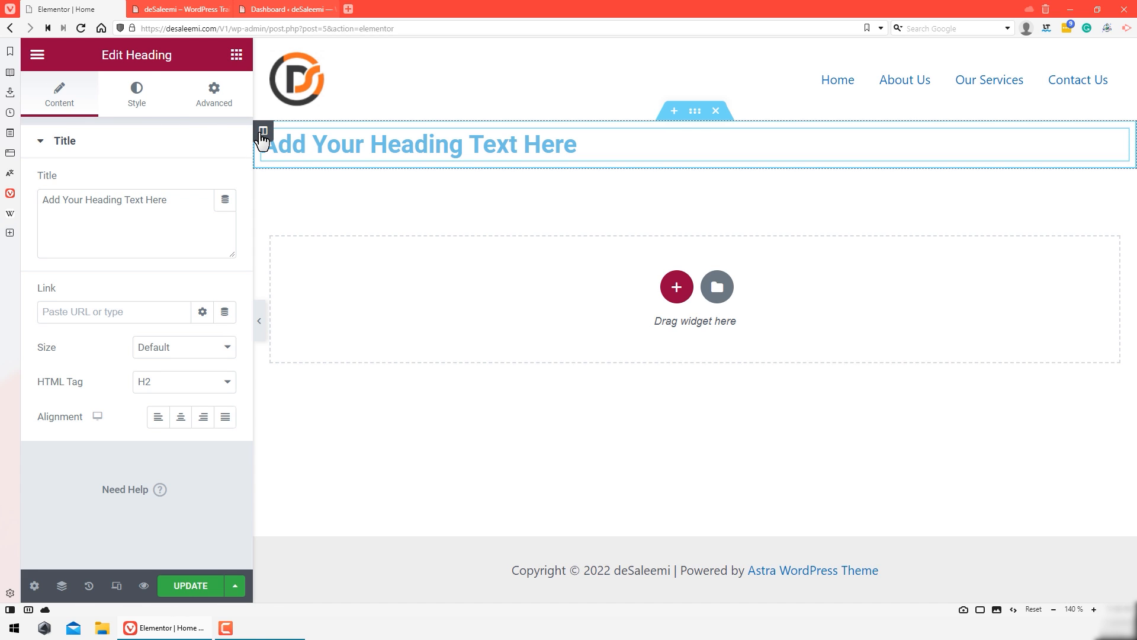
click(263, 132)
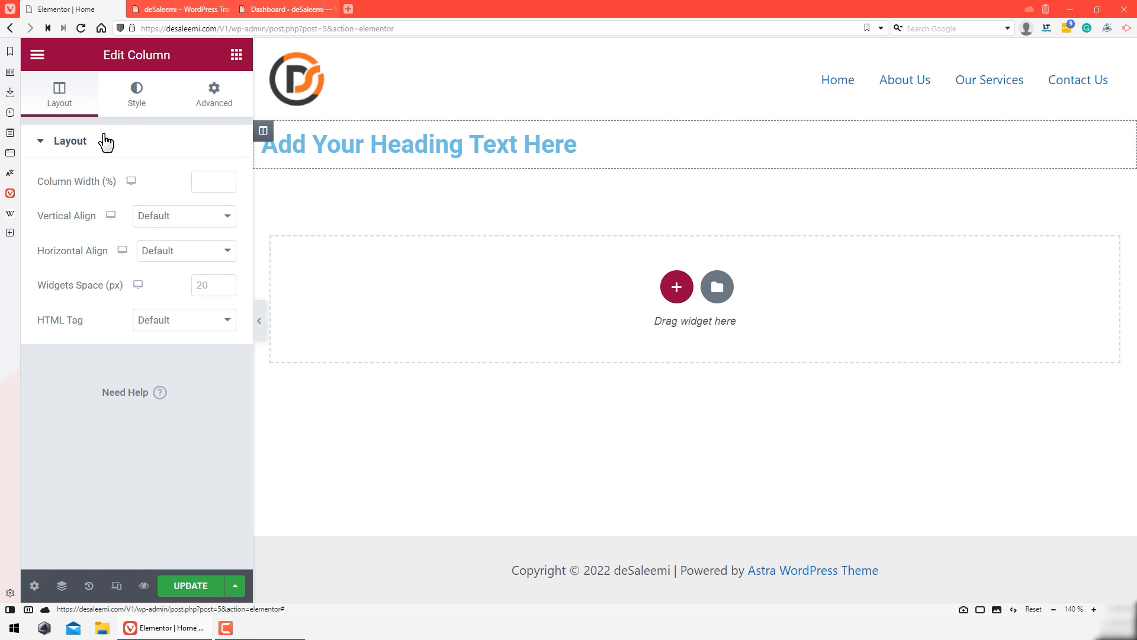
mouse_move(697, 124)
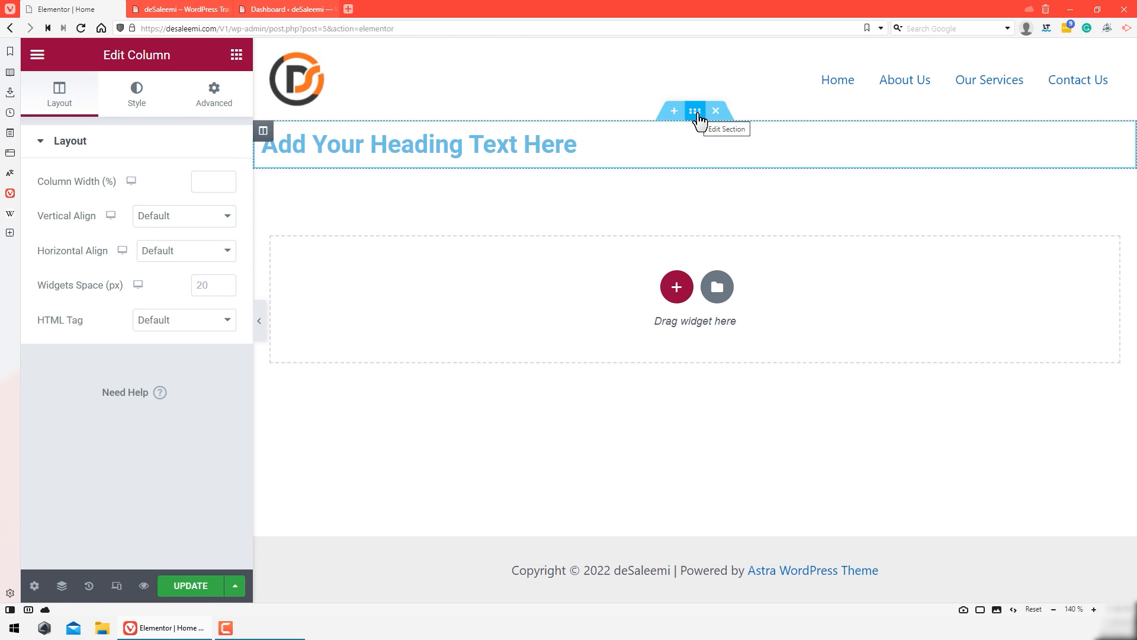
click(697, 114)
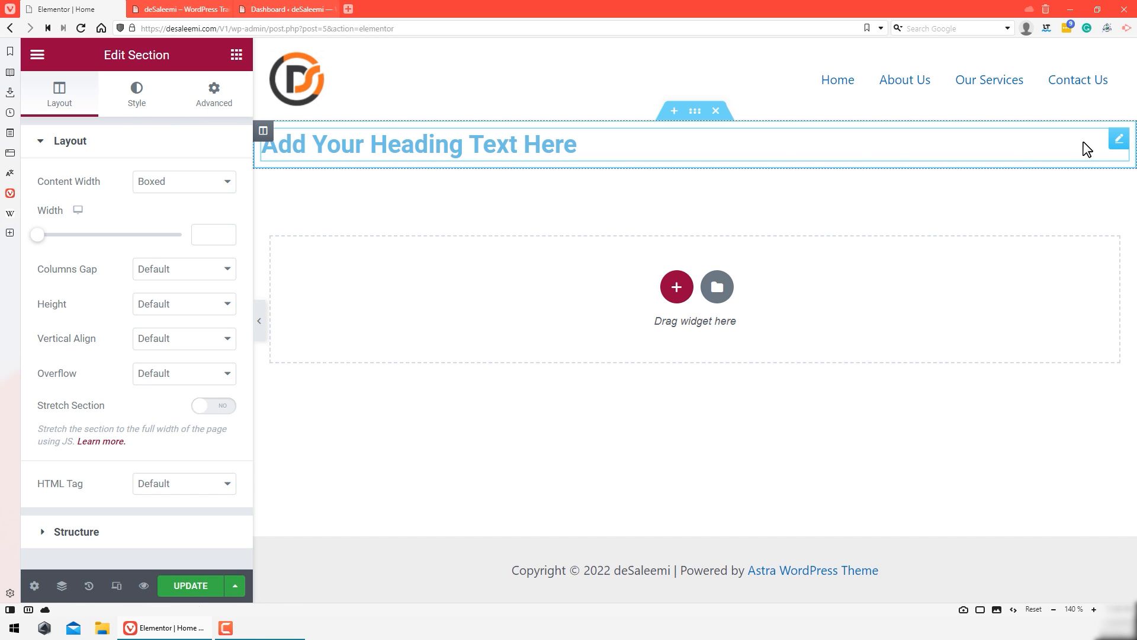
click(1119, 142)
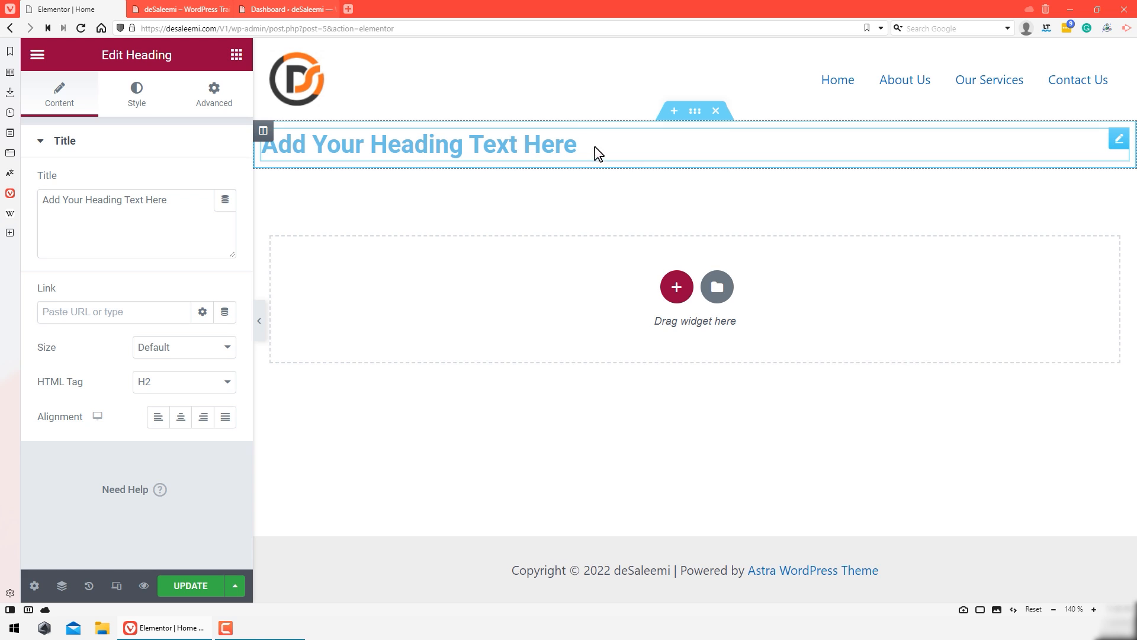
Step: Replace the heading's placeholder text with "Wordpress Training Youtube Channel"
drag(574, 149, 271, 154)
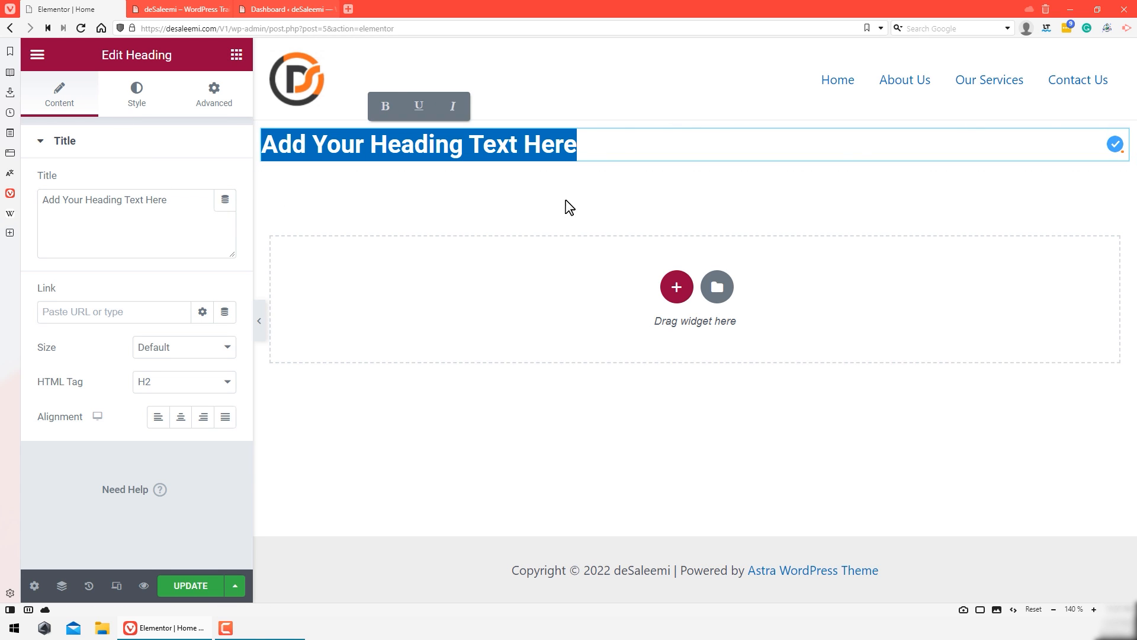
click(610, 189)
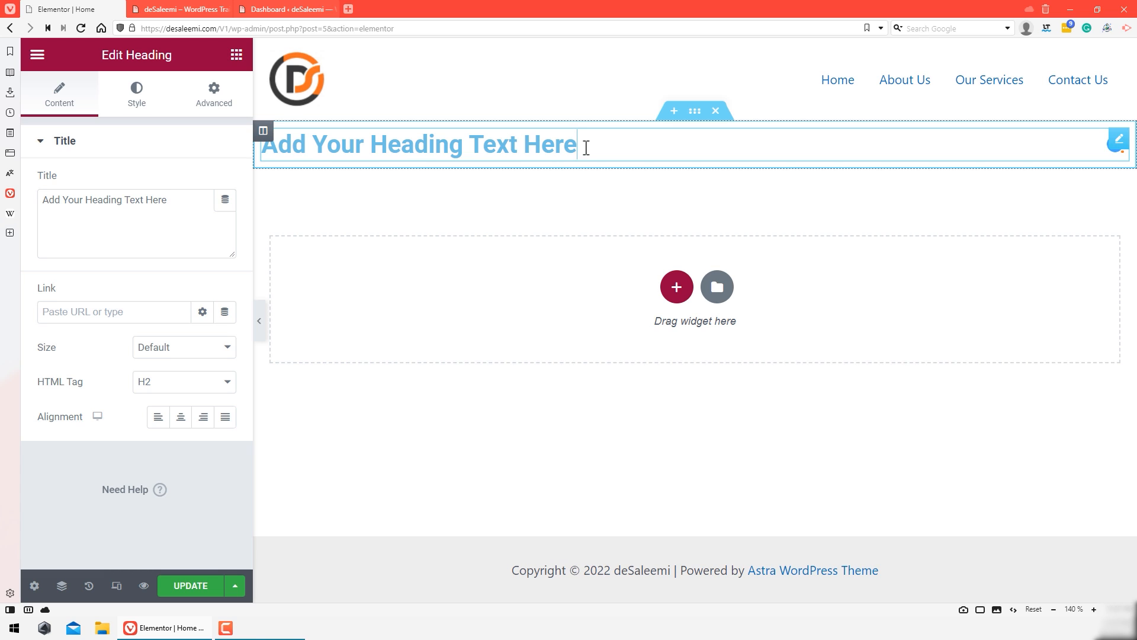
drag(587, 147, 260, 145)
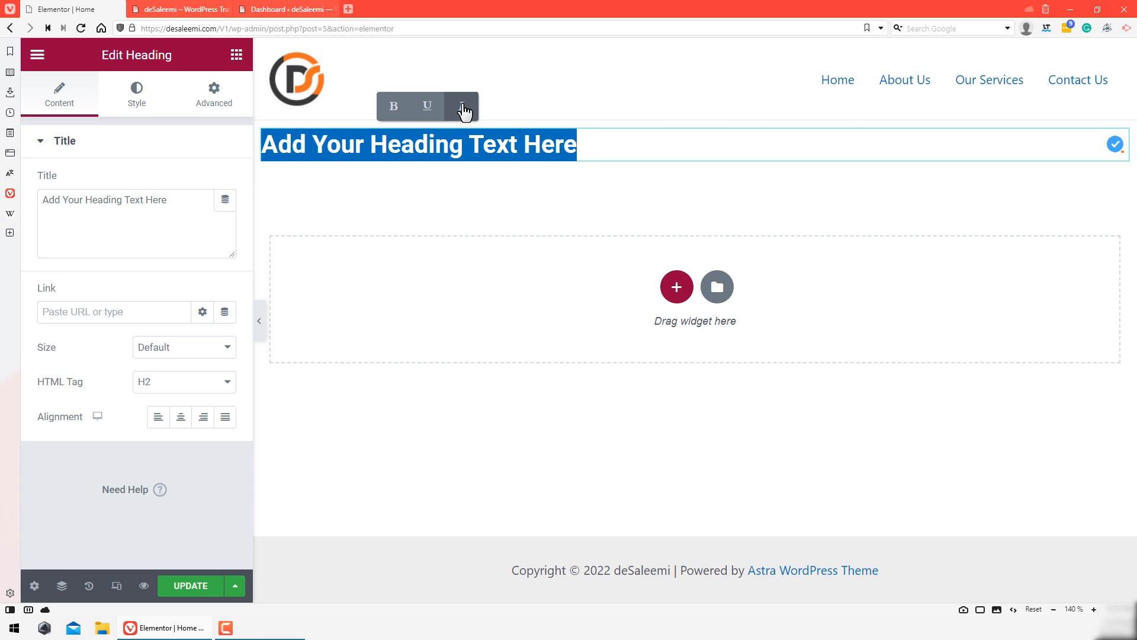
drag(601, 144, 322, 170)
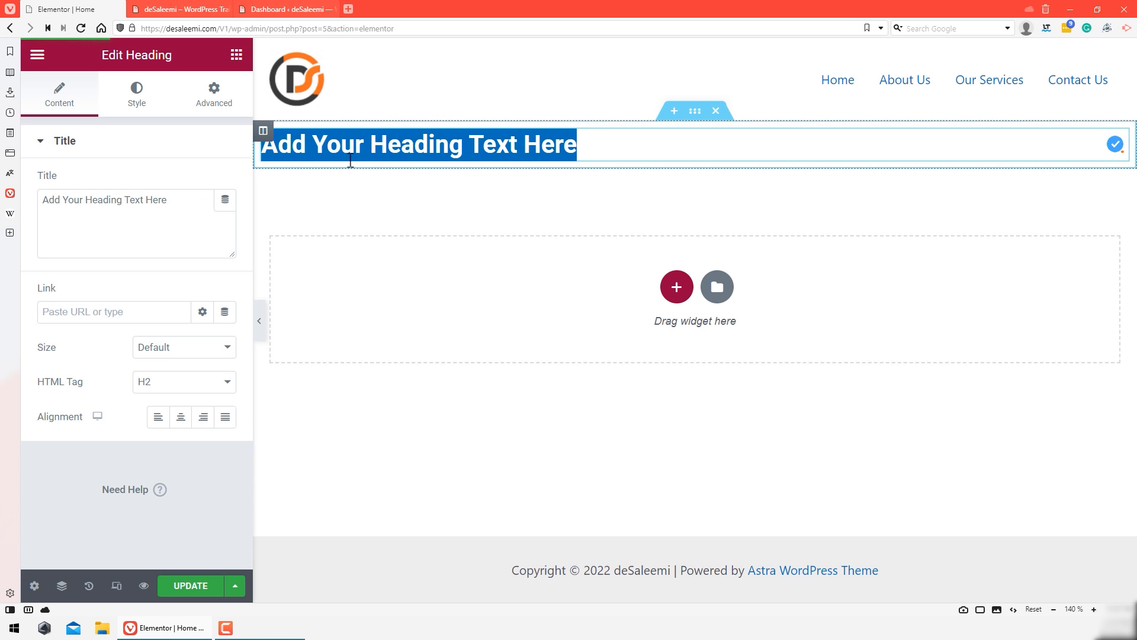
click(582, 144)
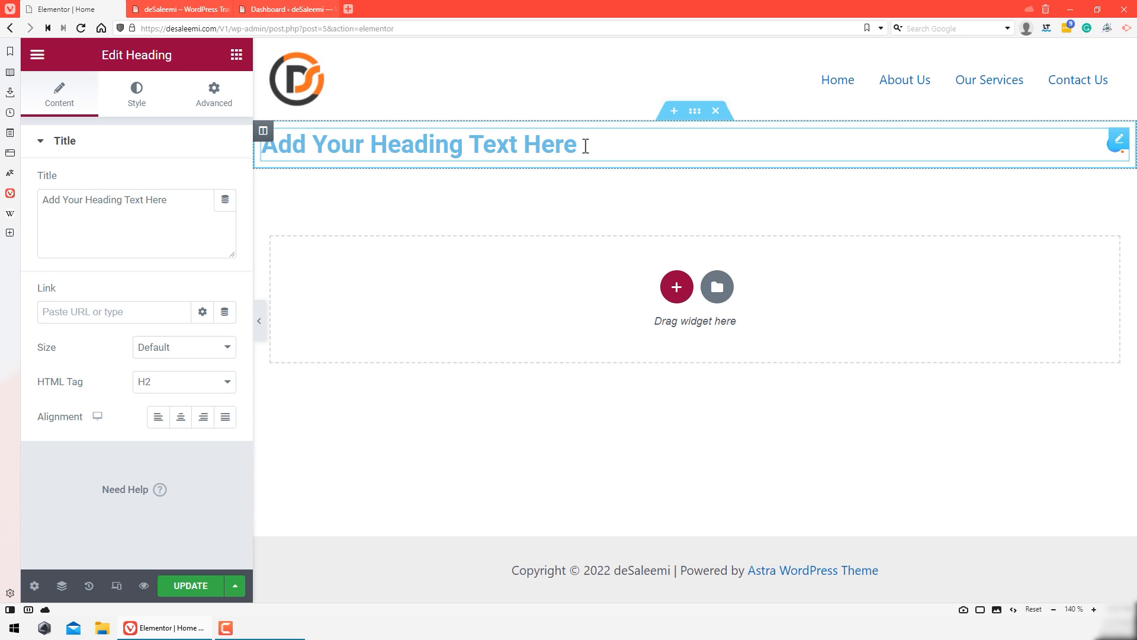
drag(190, 211, 30, 210)
text(W)
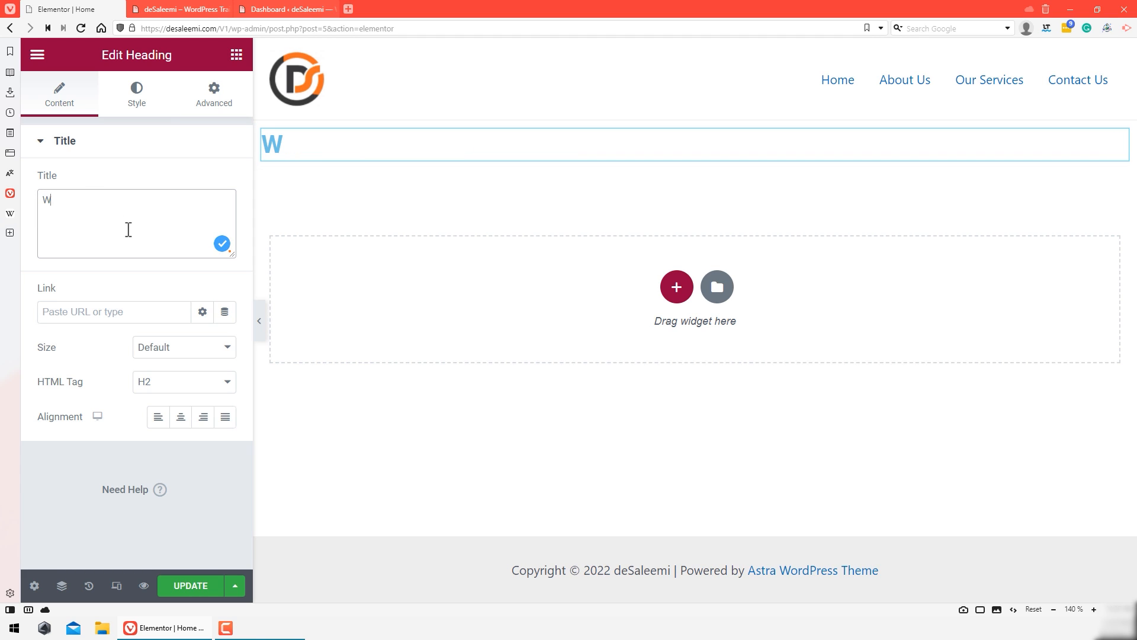
text(ordpress Training Youtube Channel)
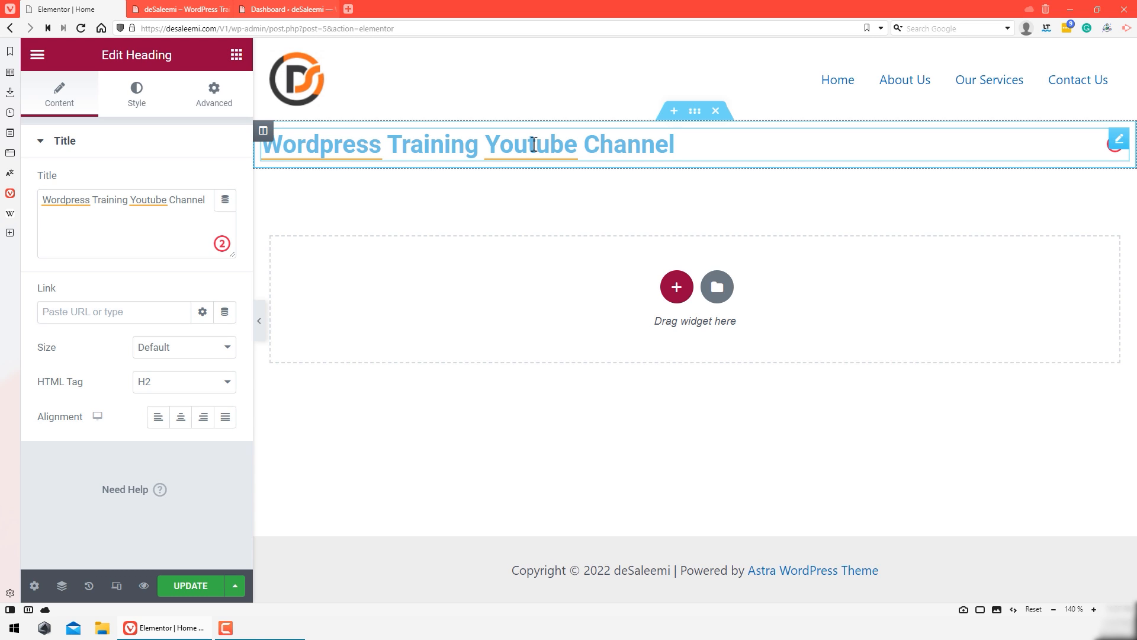
Step: Link the heading to the deSaleemi YouTube channel's URL, copied from the channel page, and update the page
click(64, 319)
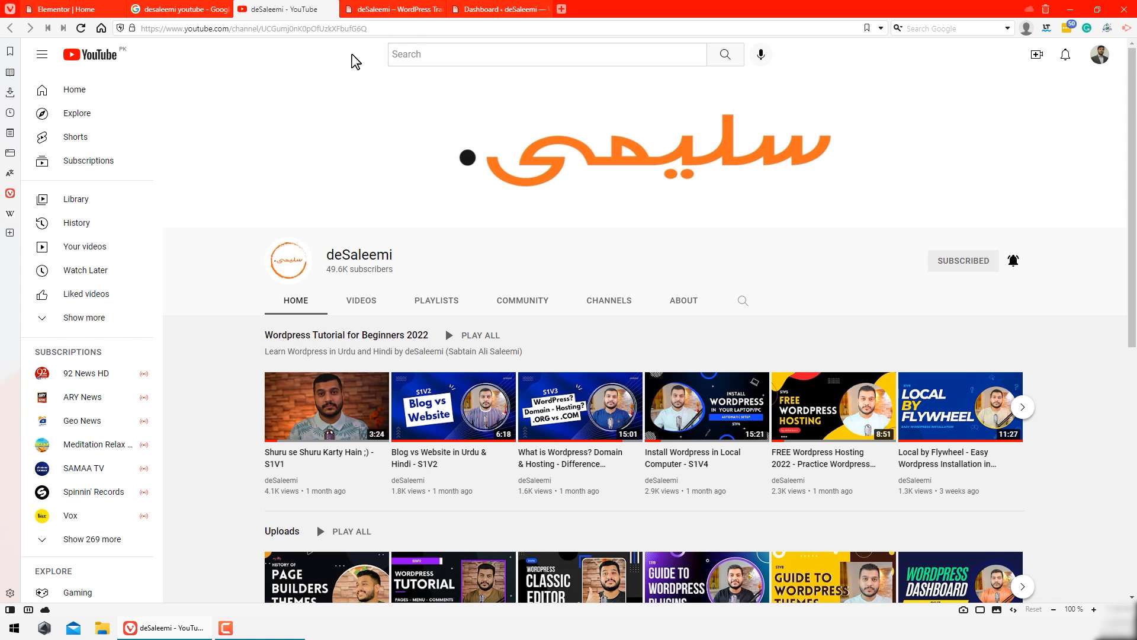
click(375, 30)
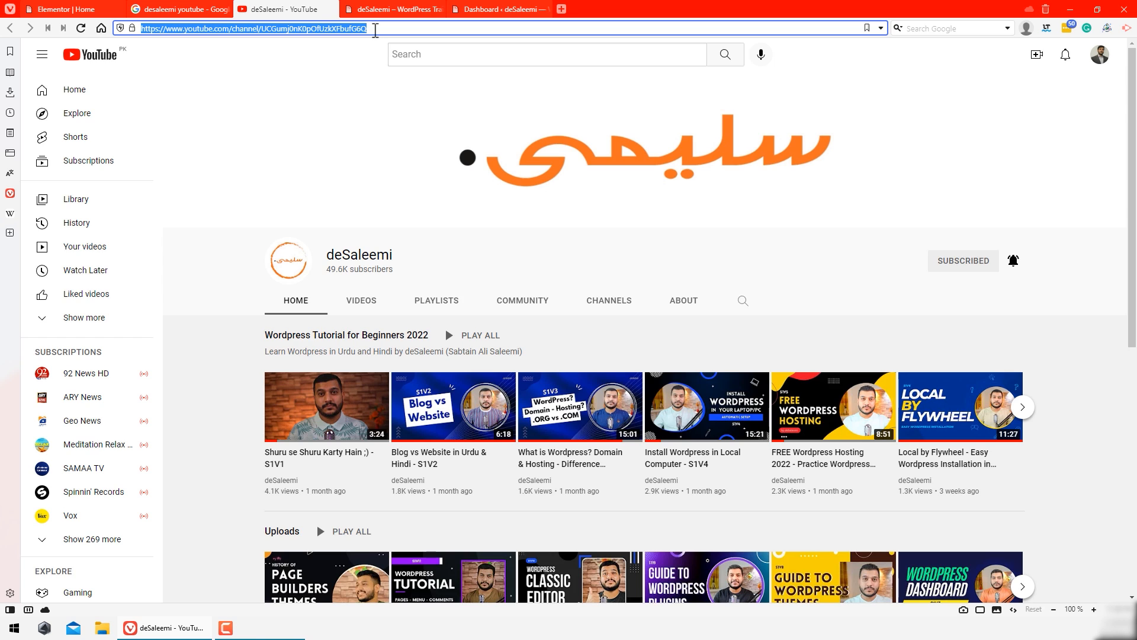
click(87, 8)
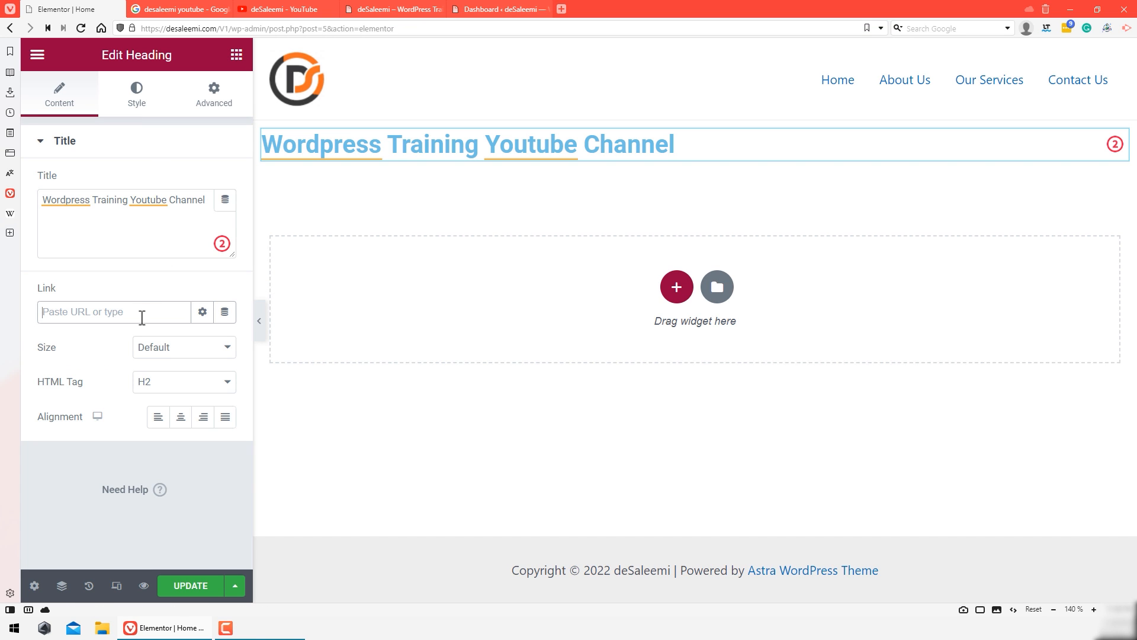
key(ctrl+v)
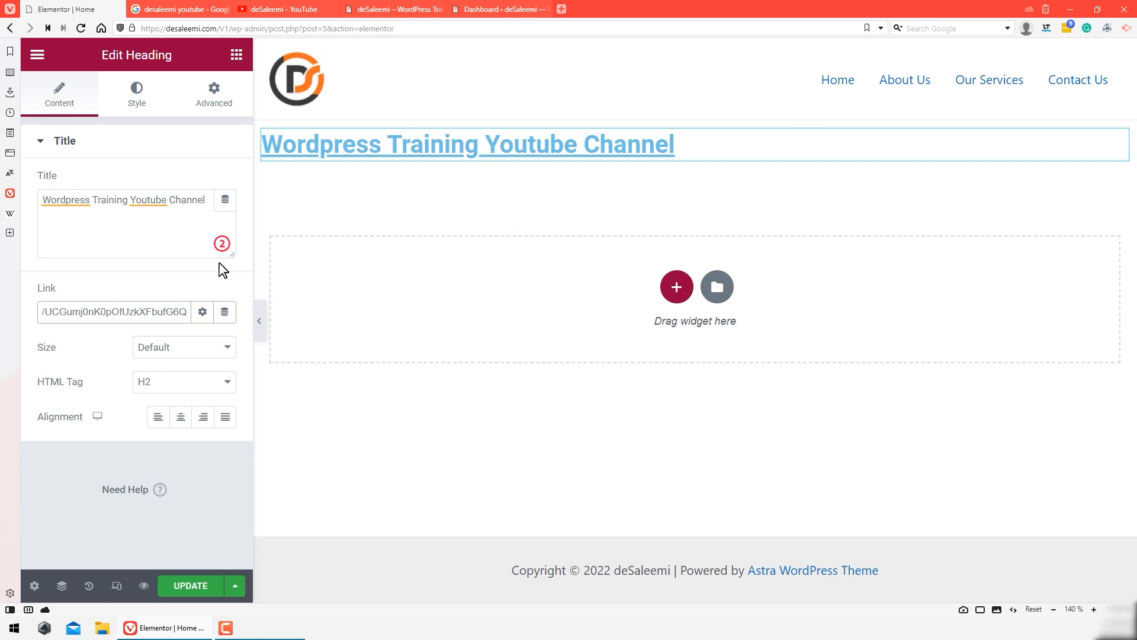
click(191, 585)
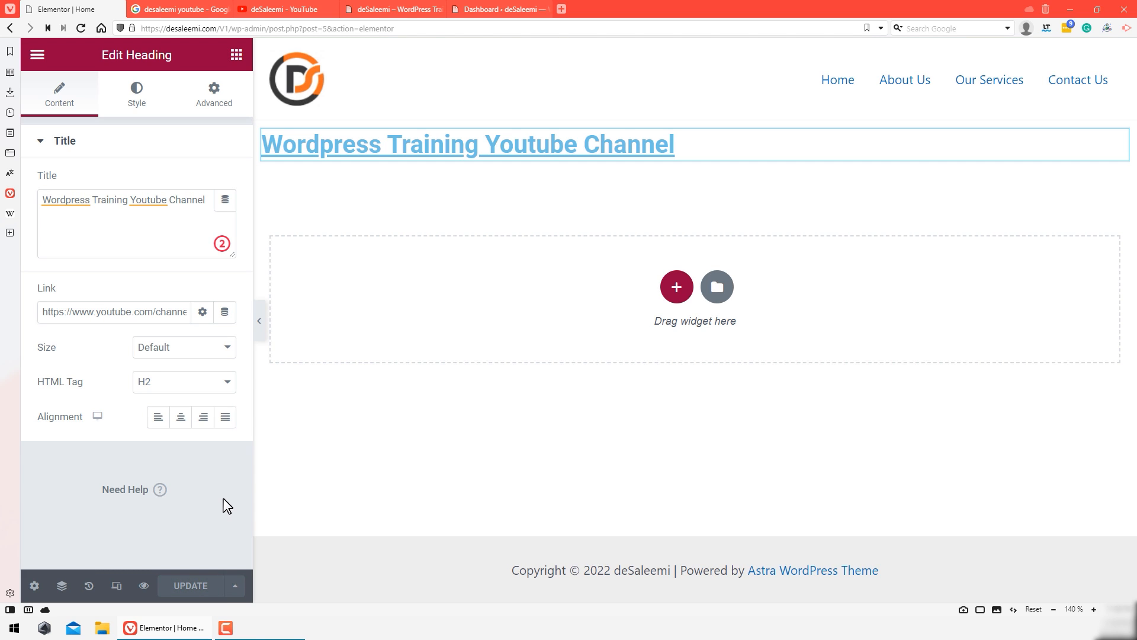
Step: Preview the page, follow the heading's link to test it, and return to the Elementor editor
click(144, 587)
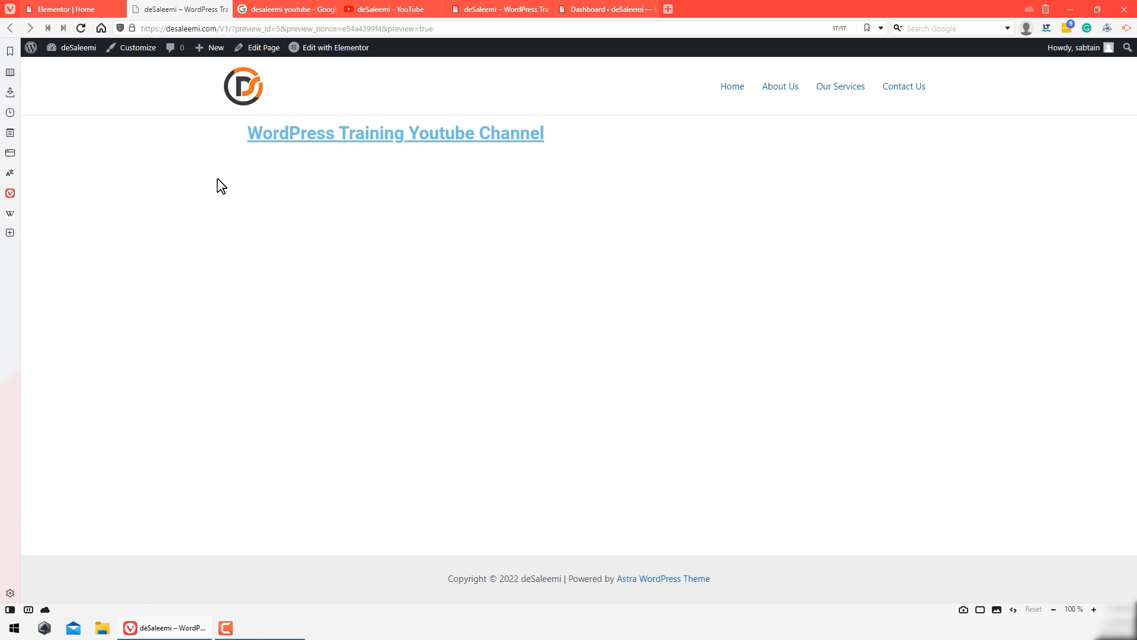
click(379, 140)
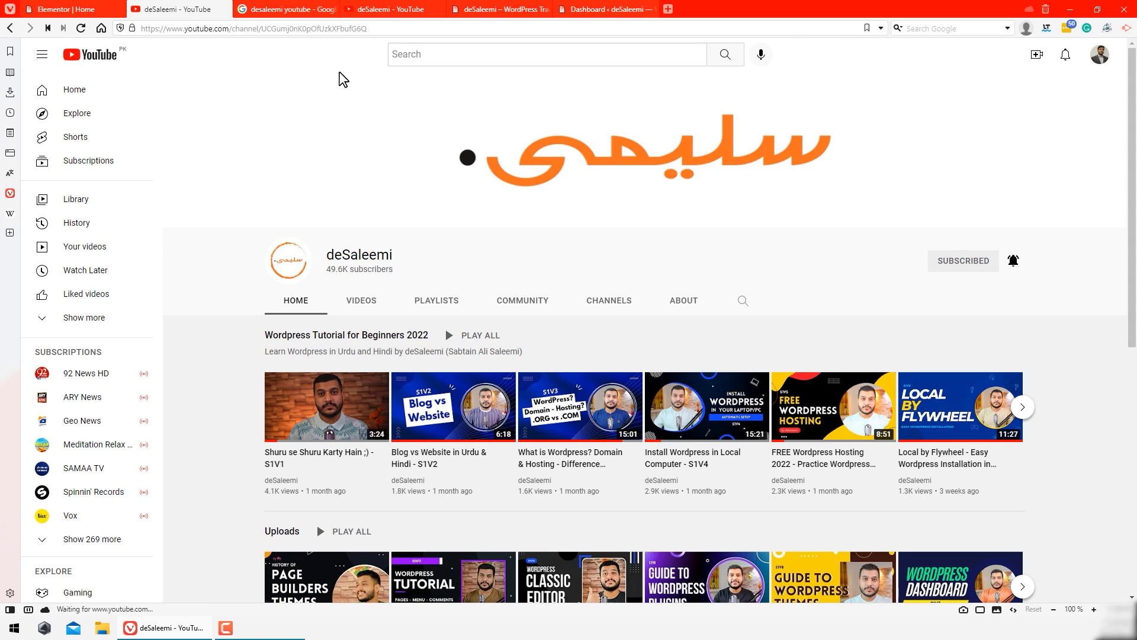
click(11, 30)
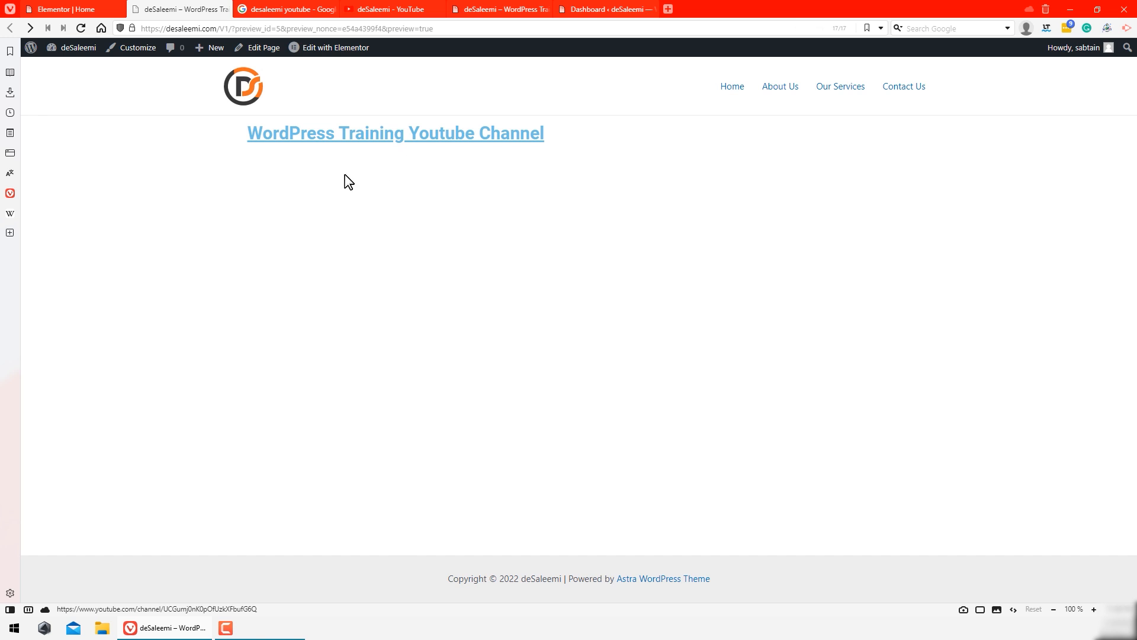
click(89, 9)
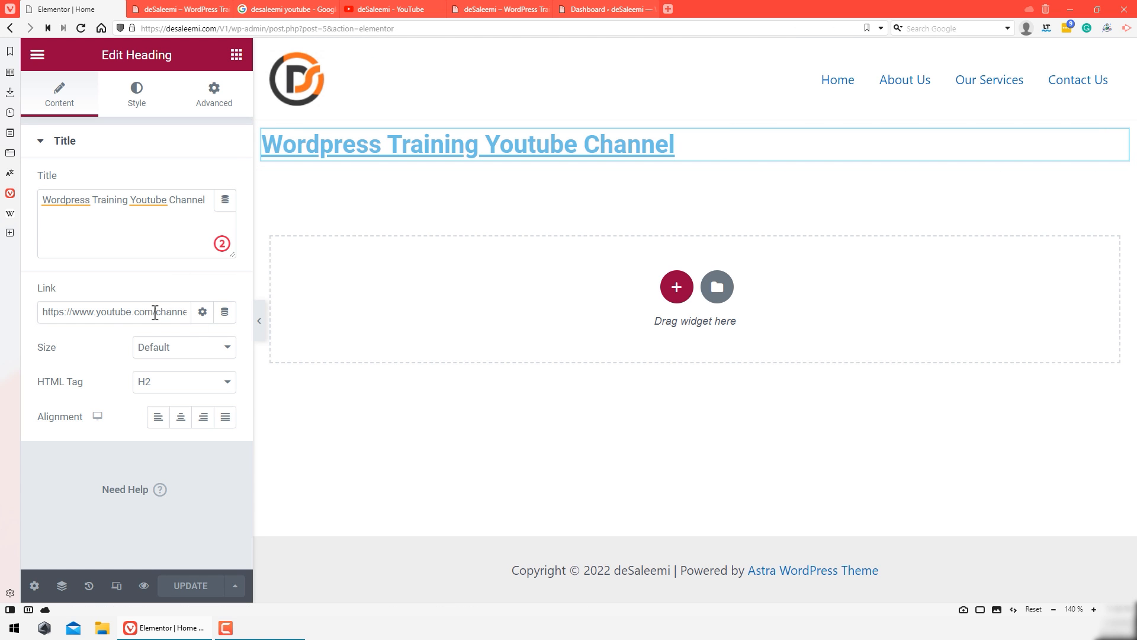
Step: Set the heading's link to open in a new window and update the page
drag(36, 312, 223, 318)
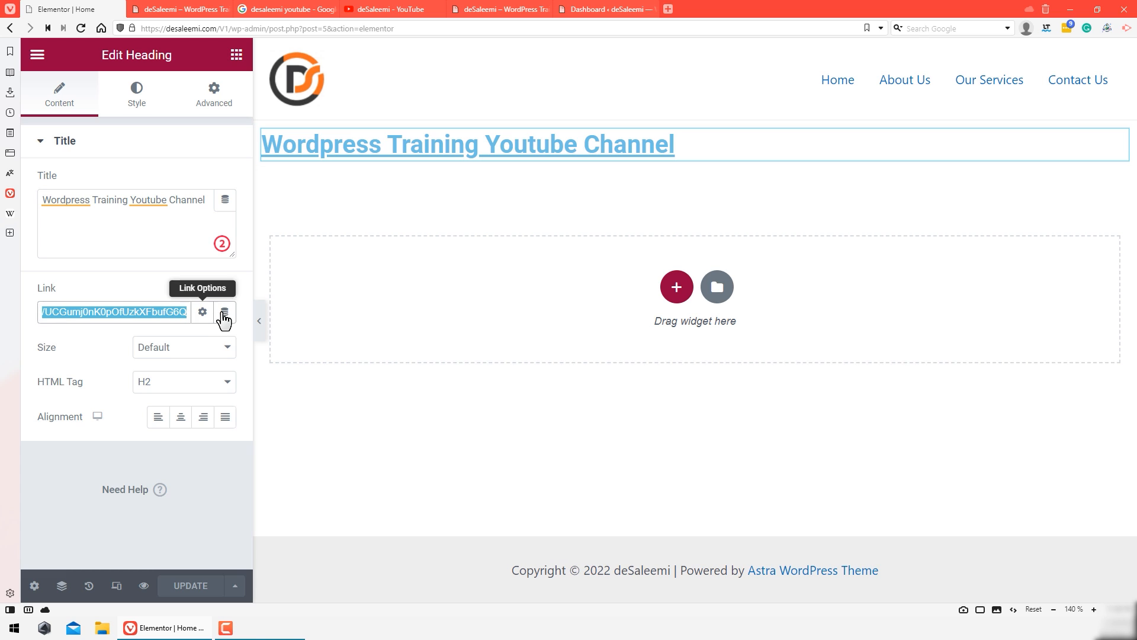
click(190, 308)
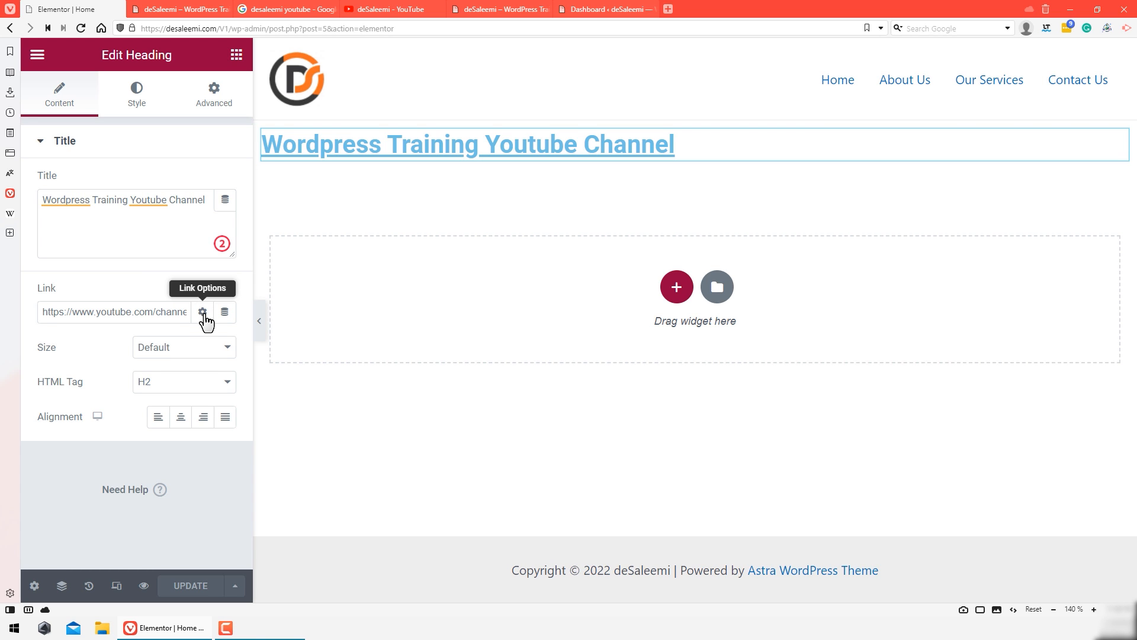
click(204, 314)
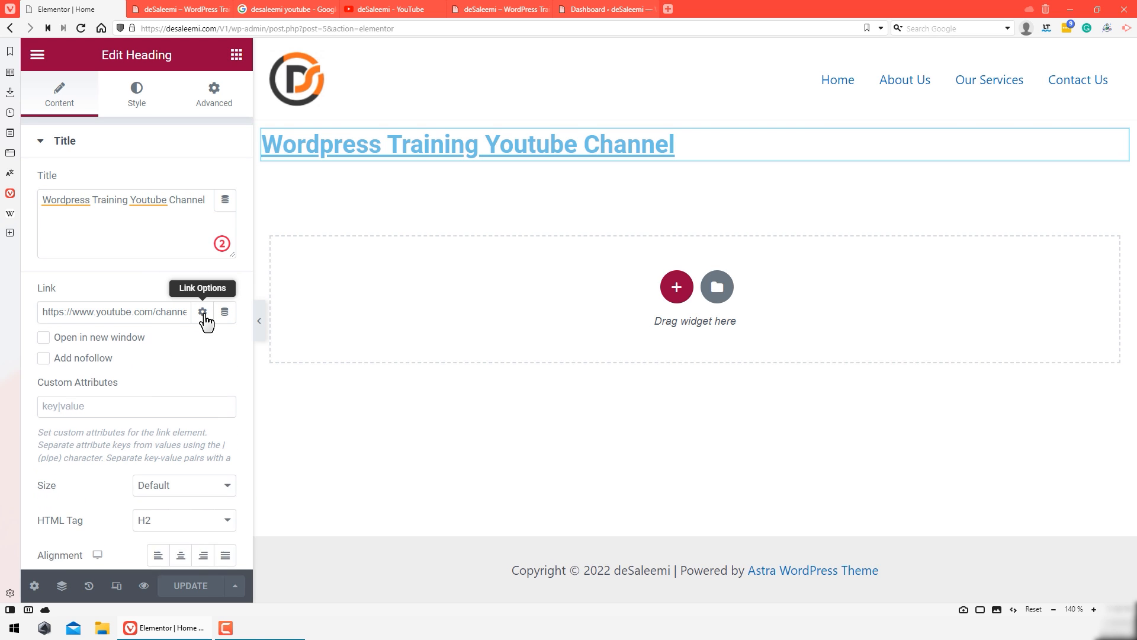
click(45, 340)
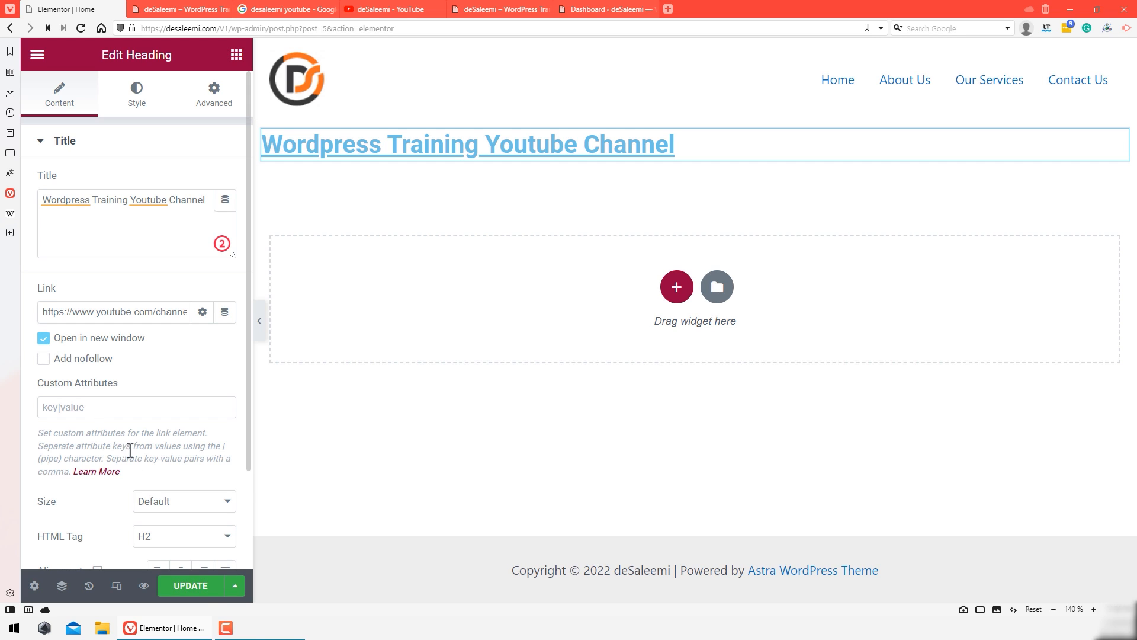
click(211, 594)
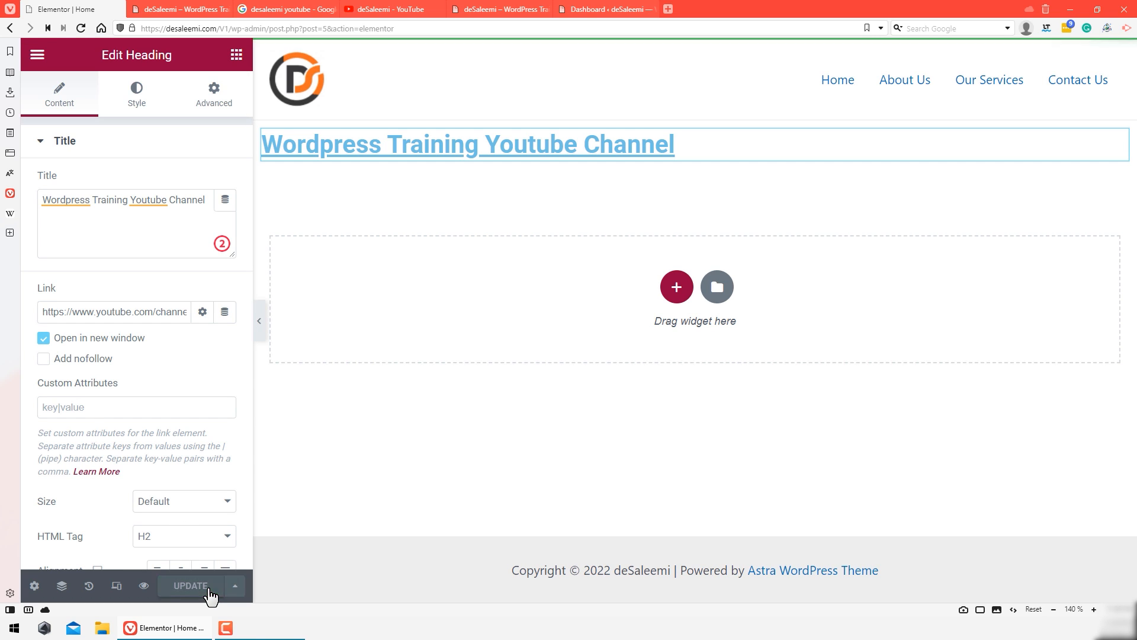
Step: Preview the updated page and test the heading's new-window link
click(144, 586)
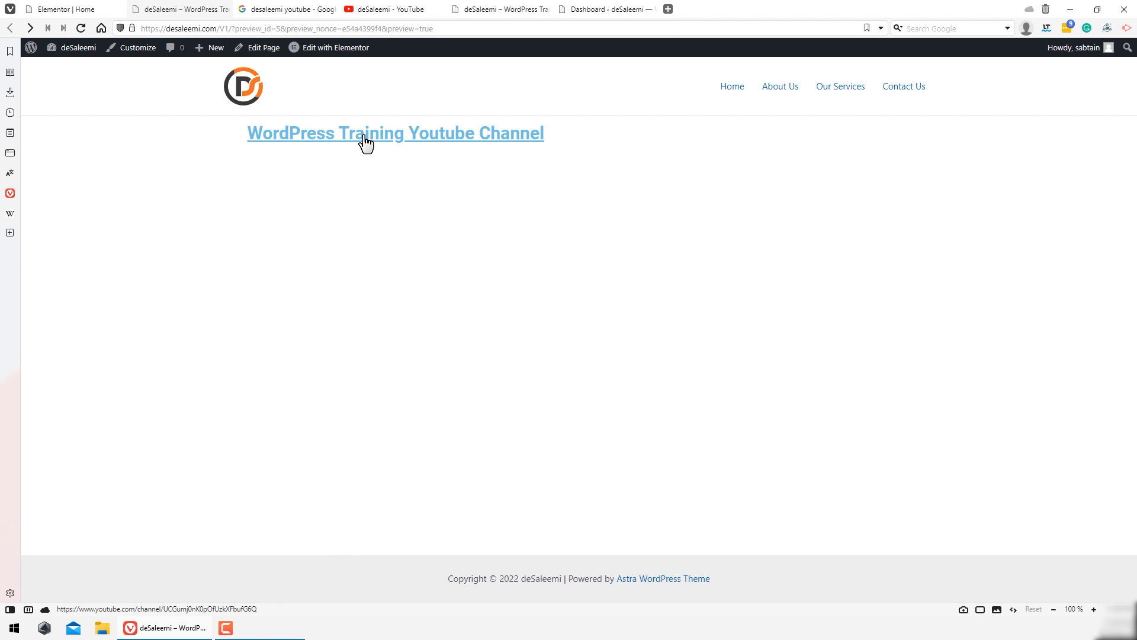
click(365, 142)
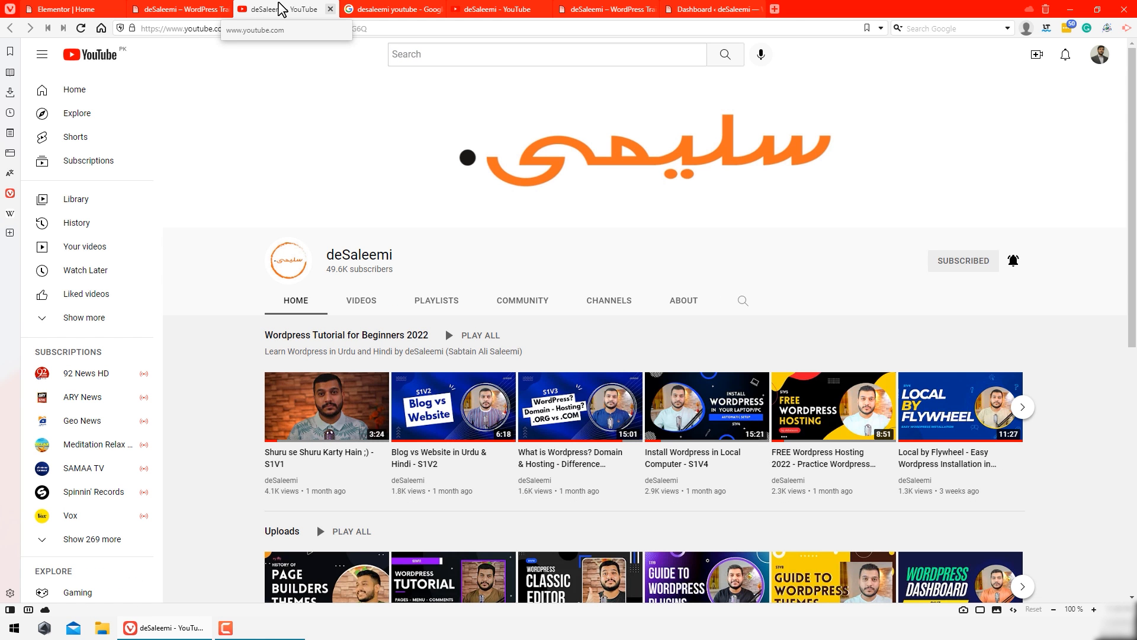
Step: Close the leftover preview, search and dashboard browser tabs and return to the Elementor editor
click(436, 10)
click(436, 10)
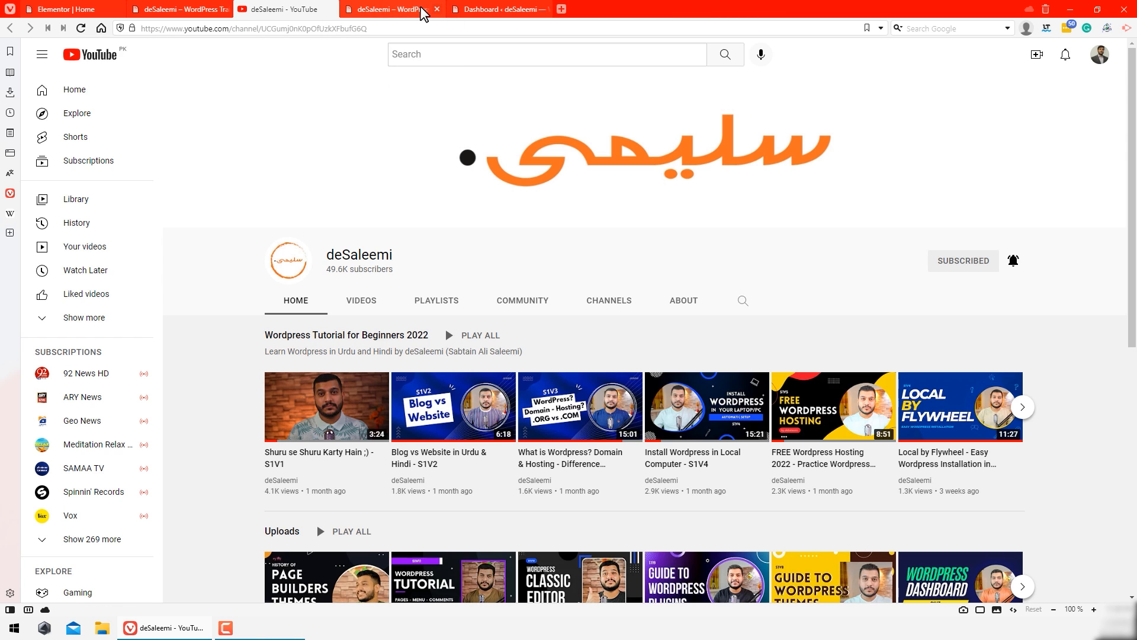
click(421, 10)
click(436, 10)
click(436, 9)
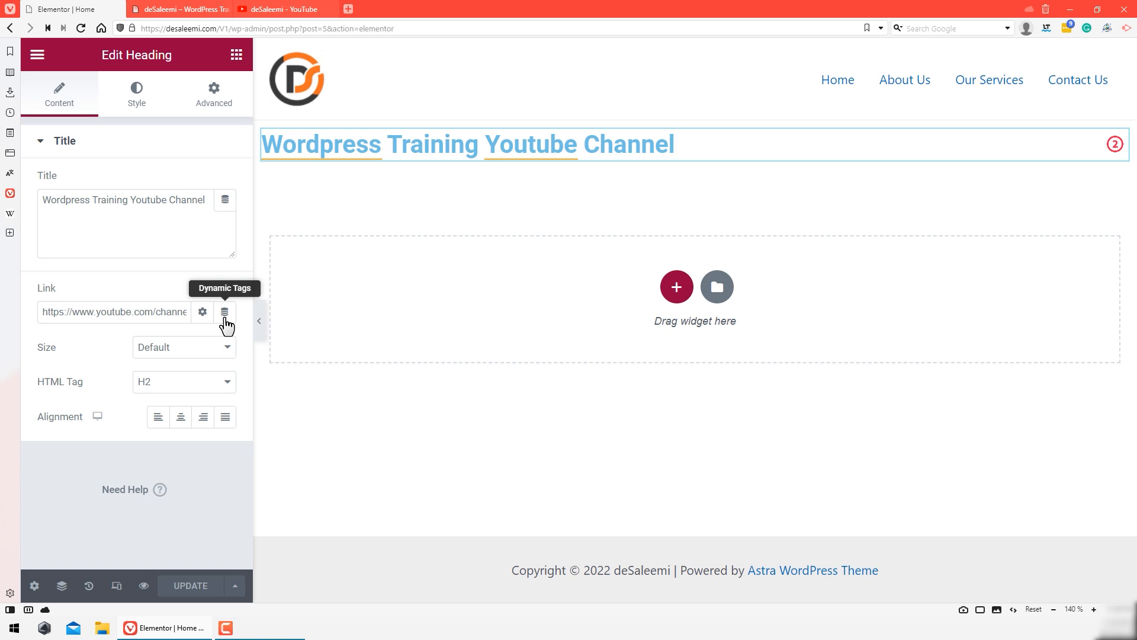
Step: View the dynamic content information for the heading's title and dismiss it
click(225, 206)
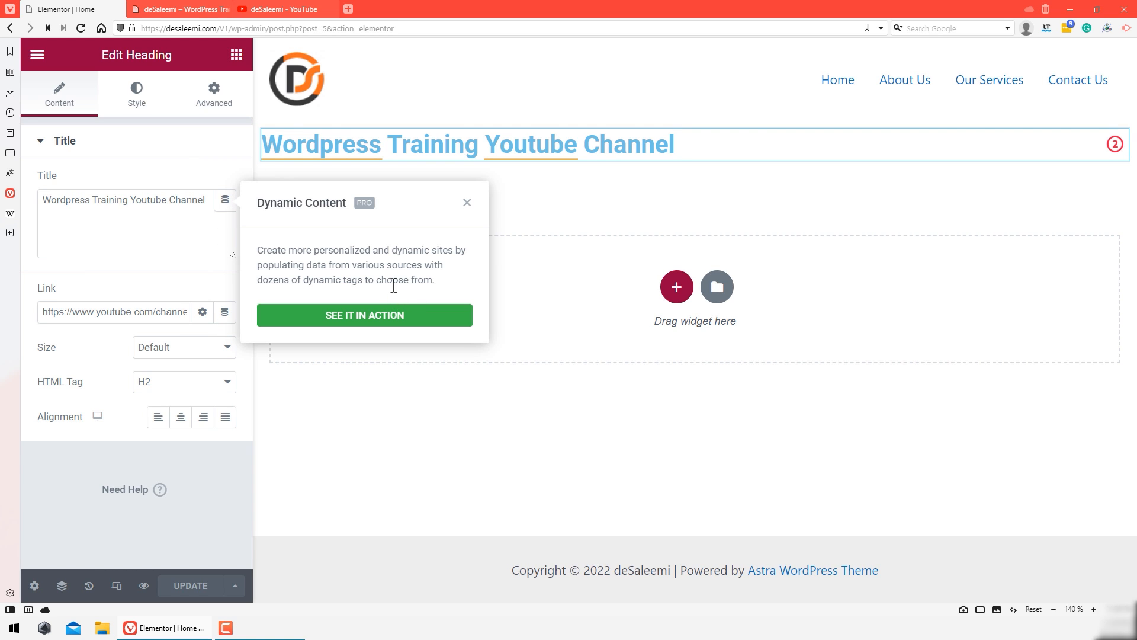
click(467, 204)
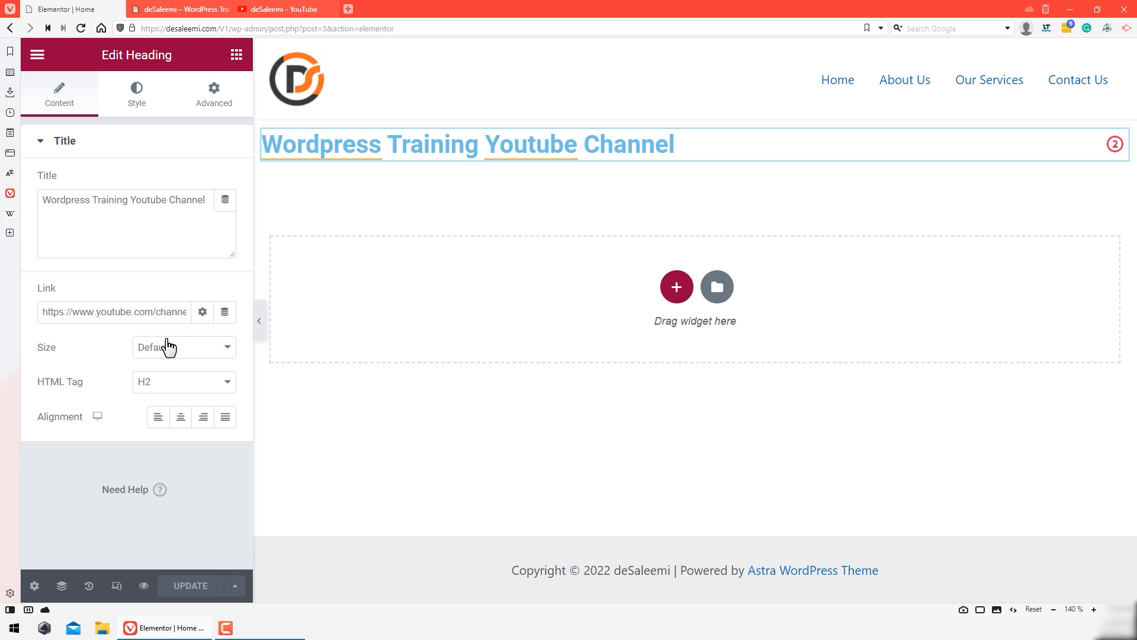
Step: Try the Small, Medium, Large and XXL sizes on the heading and restore the Default size
click(186, 351)
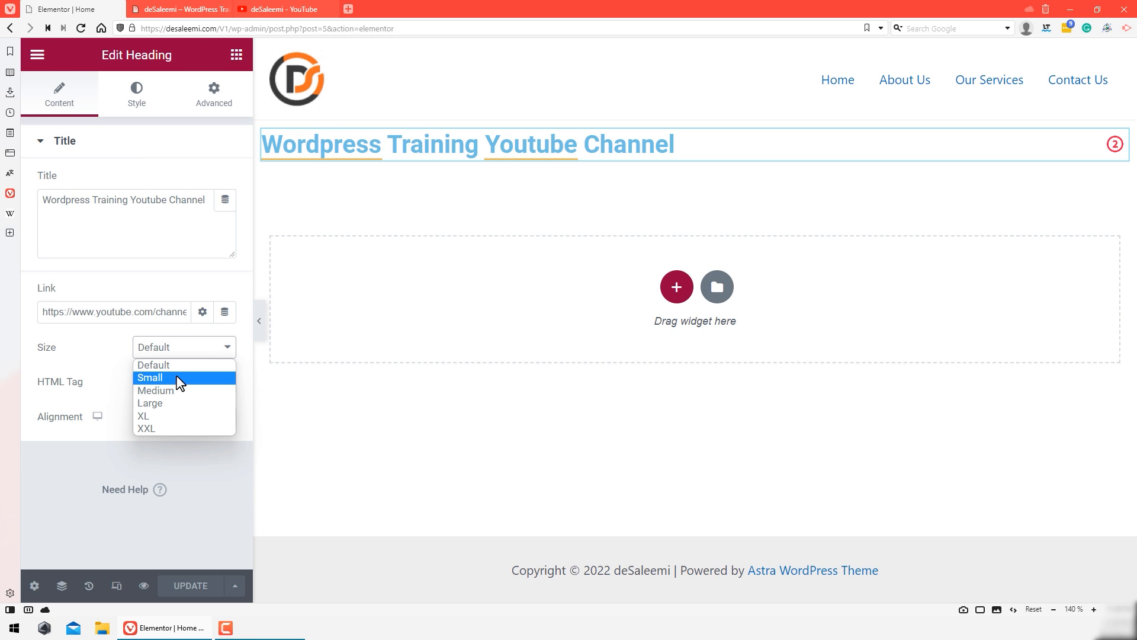
click(177, 378)
click(169, 347)
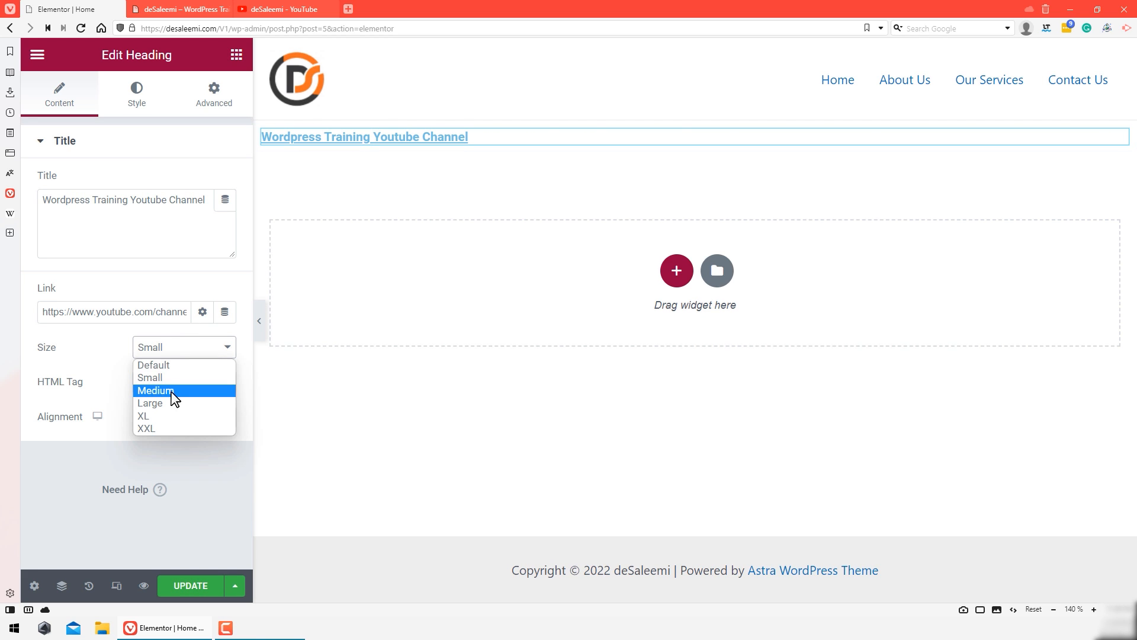
click(170, 392)
click(178, 348)
click(178, 403)
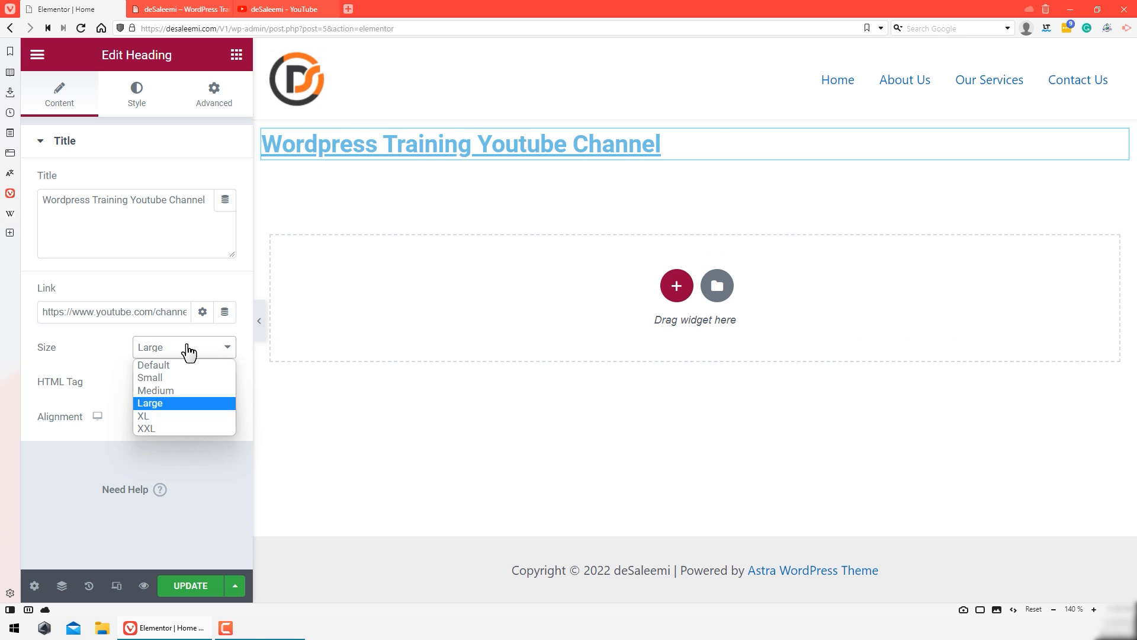
click(189, 428)
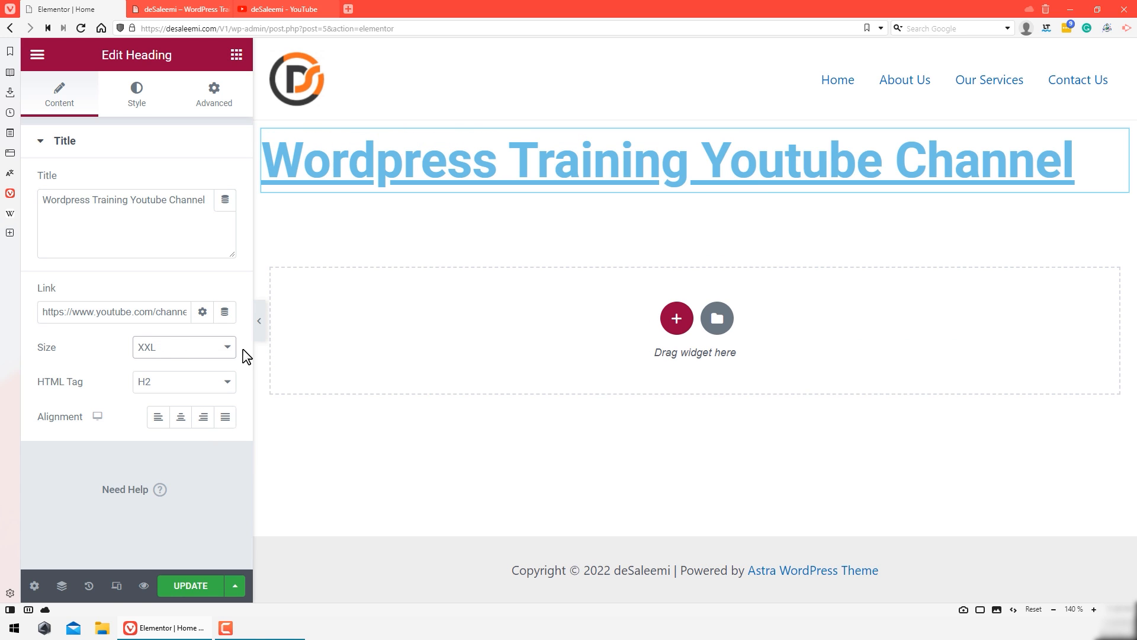
click(155, 352)
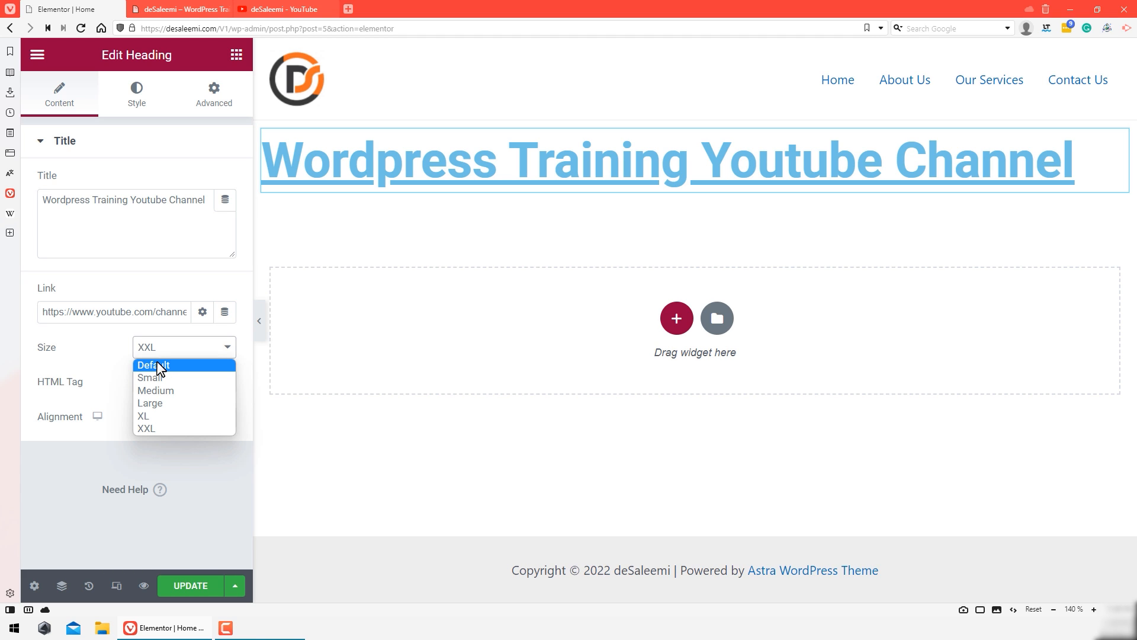
click(159, 366)
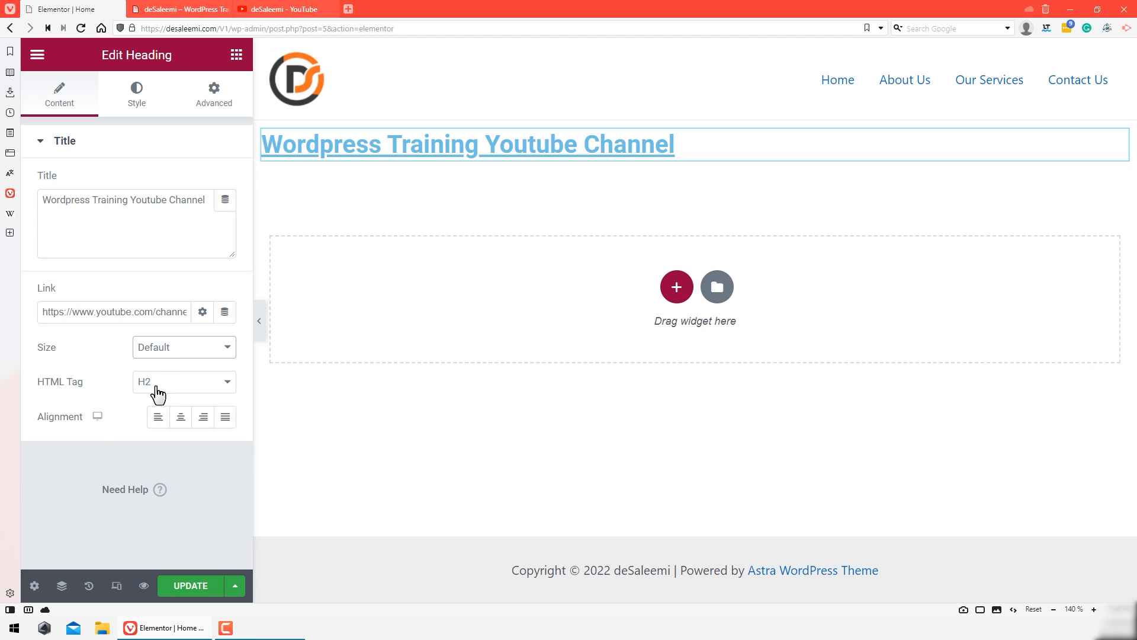
drag(39, 383, 84, 383)
click(88, 396)
click(83, 391)
click(89, 390)
click(138, 388)
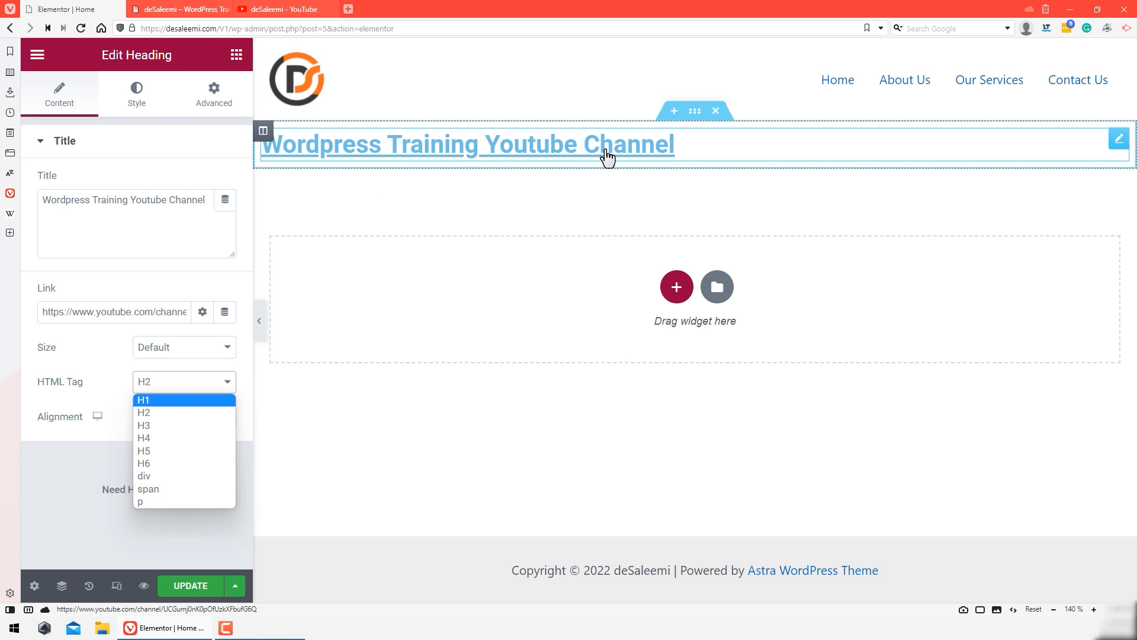
click(88, 339)
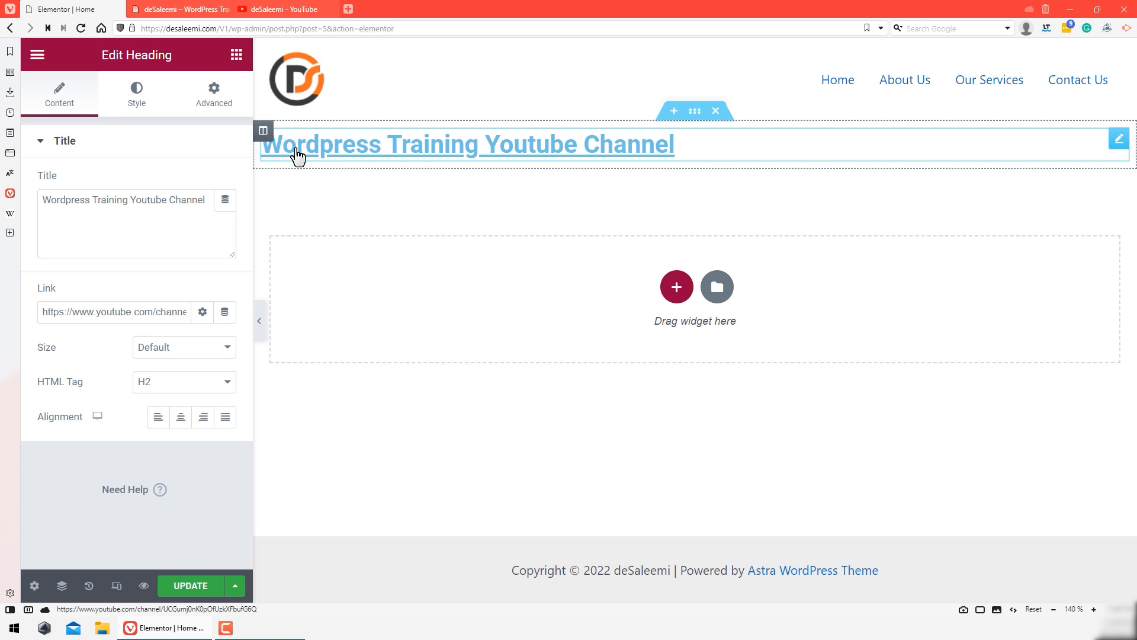
Step: Set the heading's HTML tag to H1
click(165, 382)
click(167, 423)
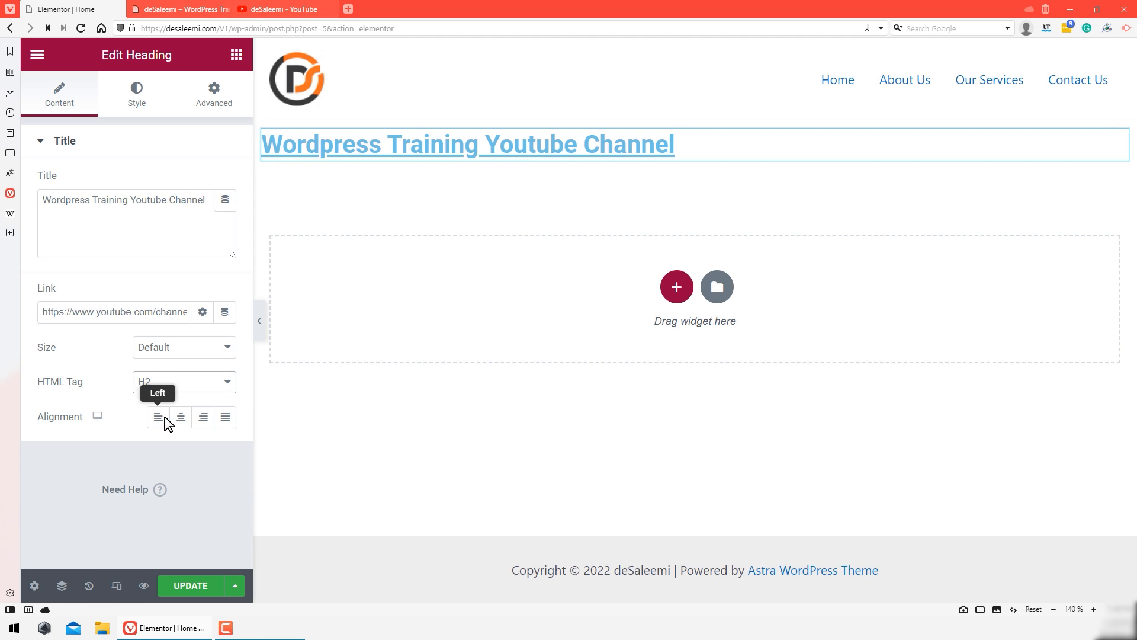
click(185, 388)
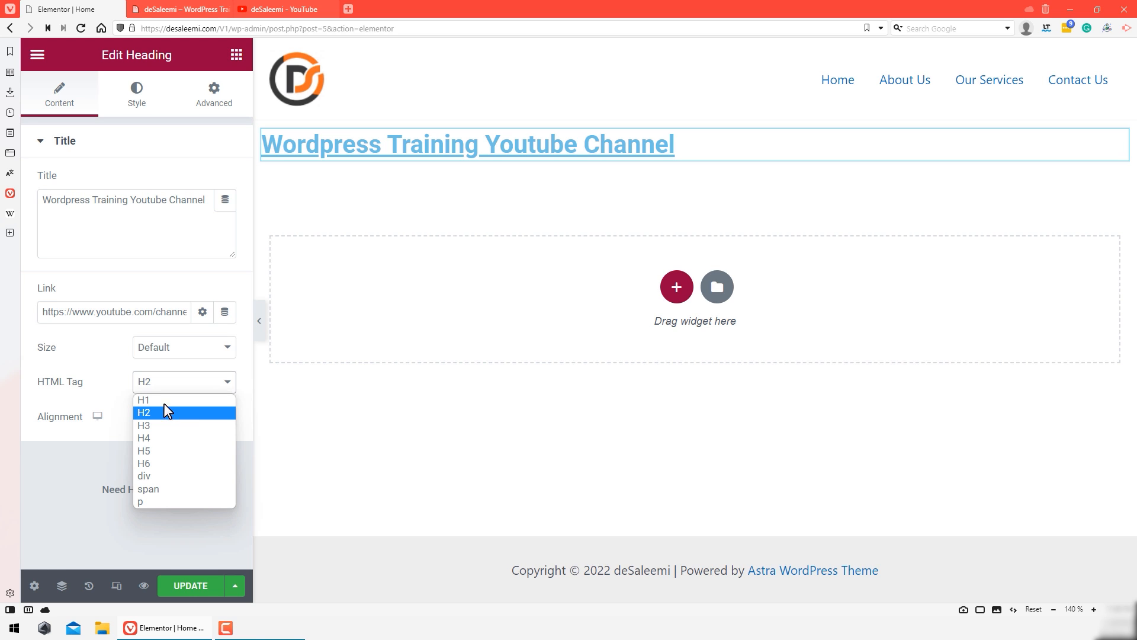
click(140, 399)
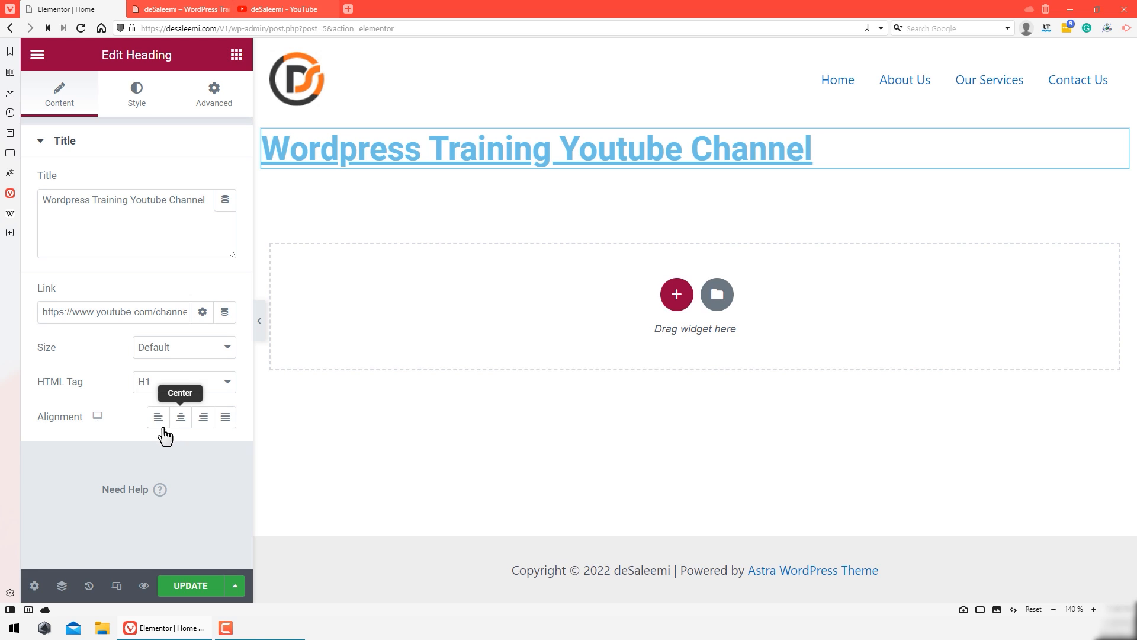
Step: Try the left, center, right and justified alignments on the heading, settling on center alignment
click(158, 424)
click(184, 423)
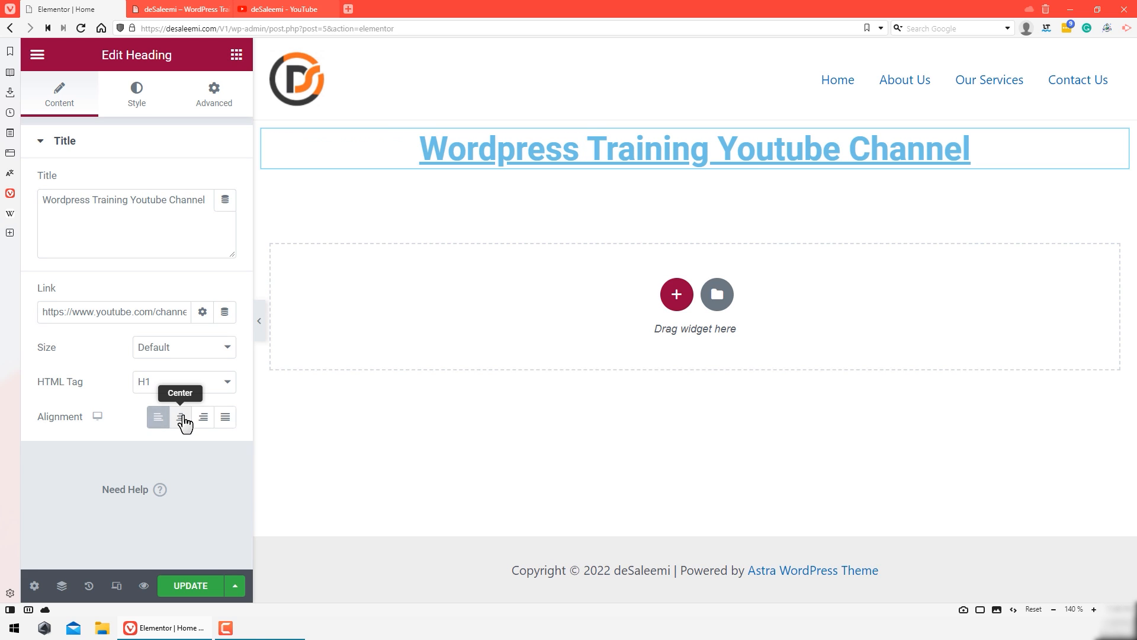
click(202, 424)
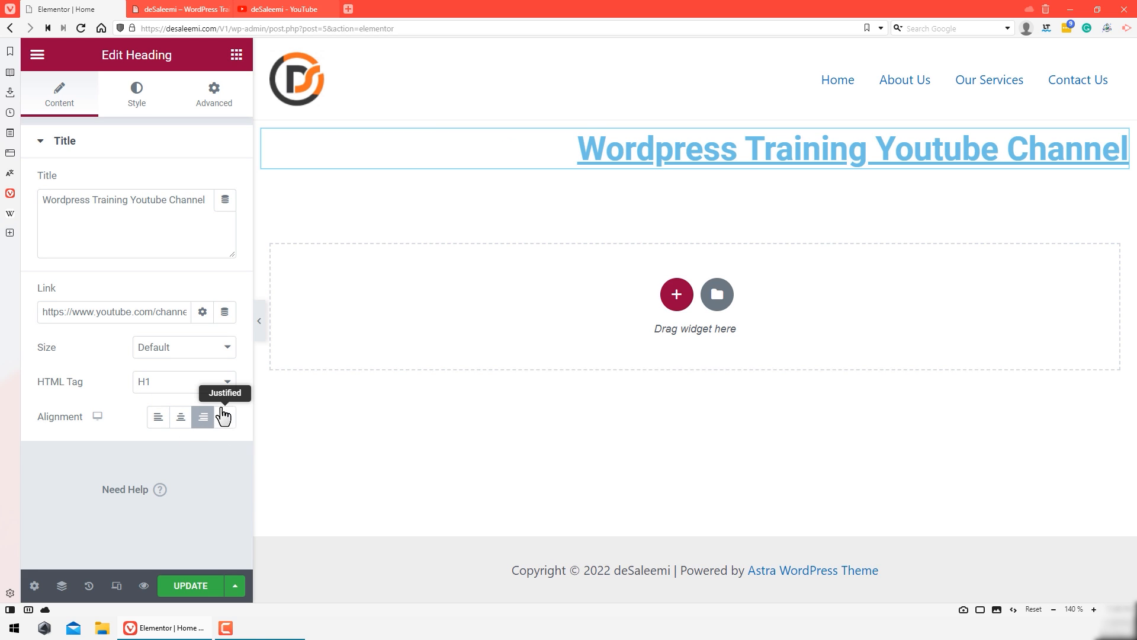
click(224, 421)
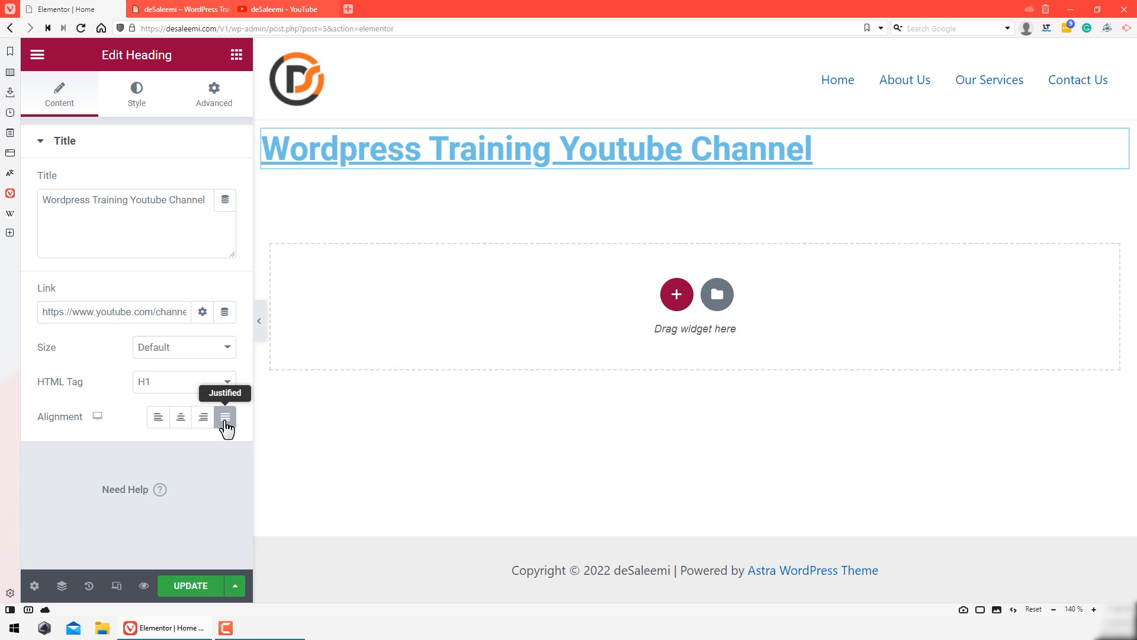
click(180, 424)
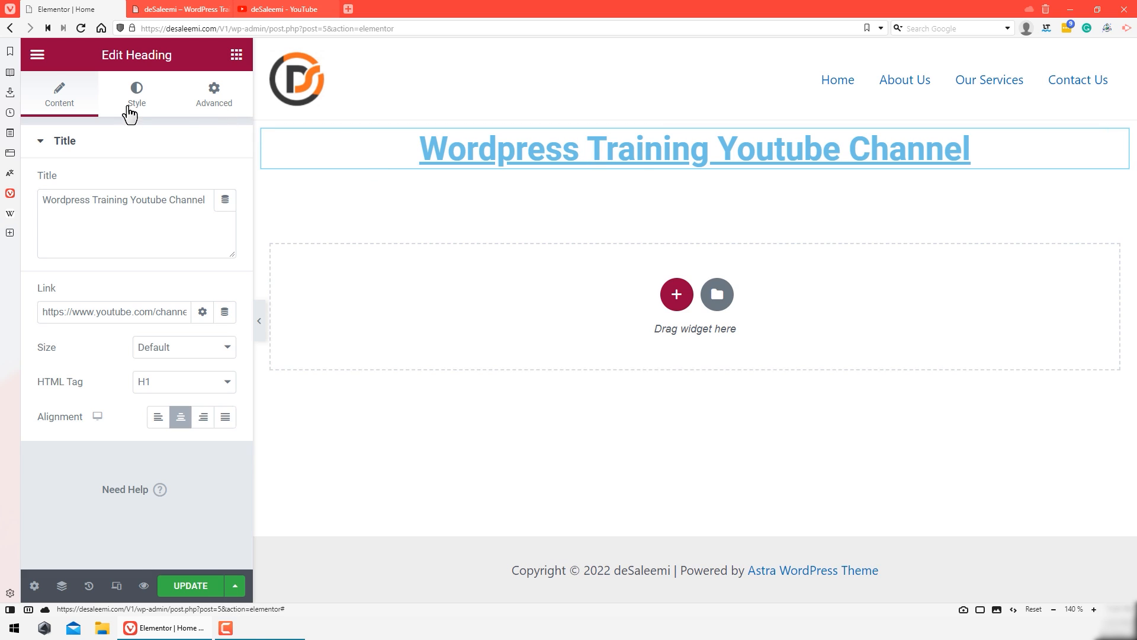
Step: Change the heading's text color to black (#000000) in its style settings
click(129, 109)
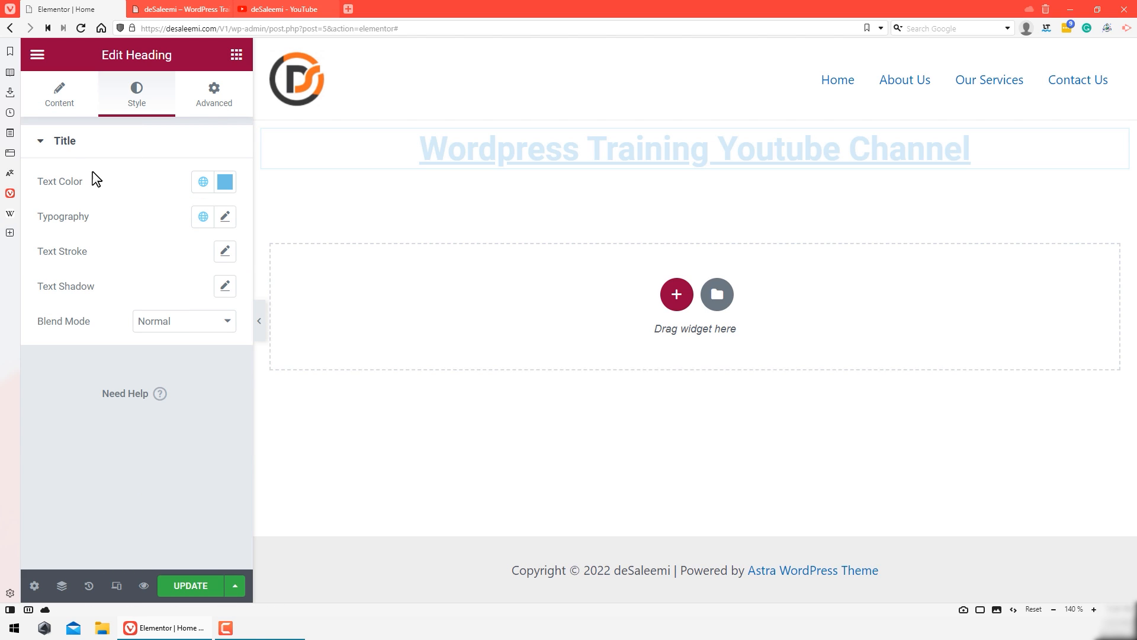
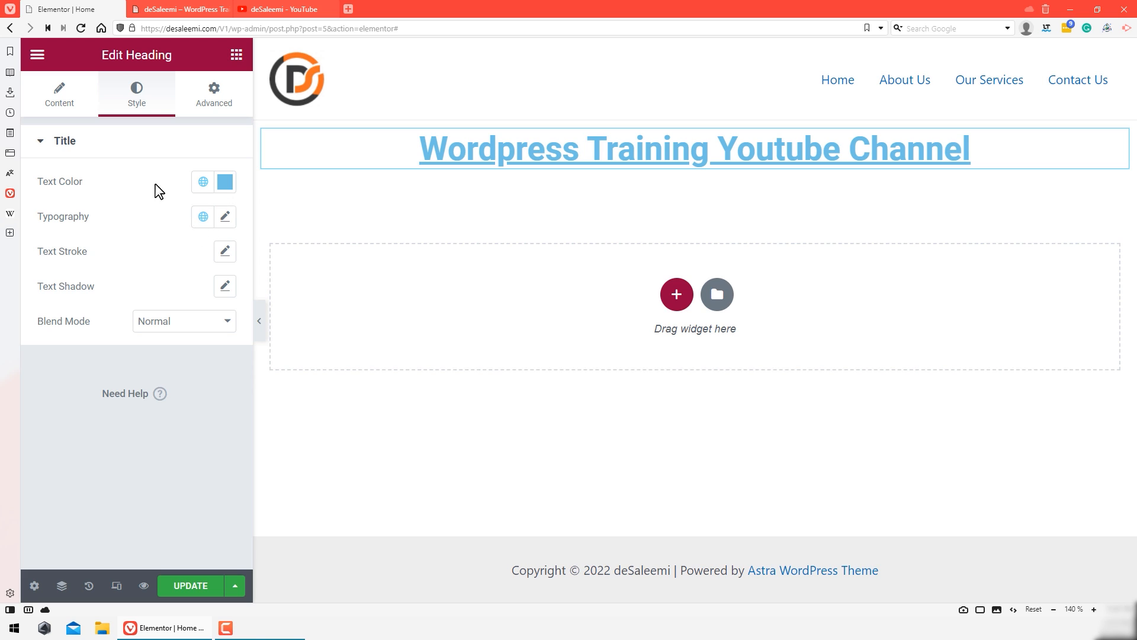
click(225, 184)
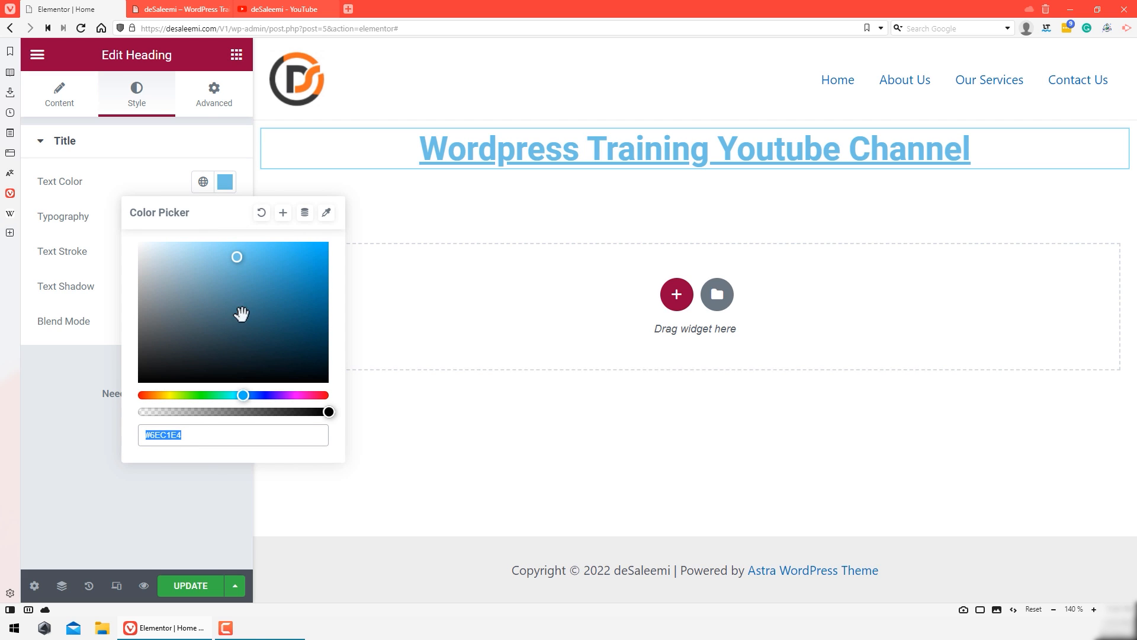
mouse_move(244, 396)
mouse_down()
mouse_move(156, 396)
mouse_move(287, 394)
mouse_move(278, 396)
mouse_up()
click(177, 305)
drag(287, 300, 341, 409)
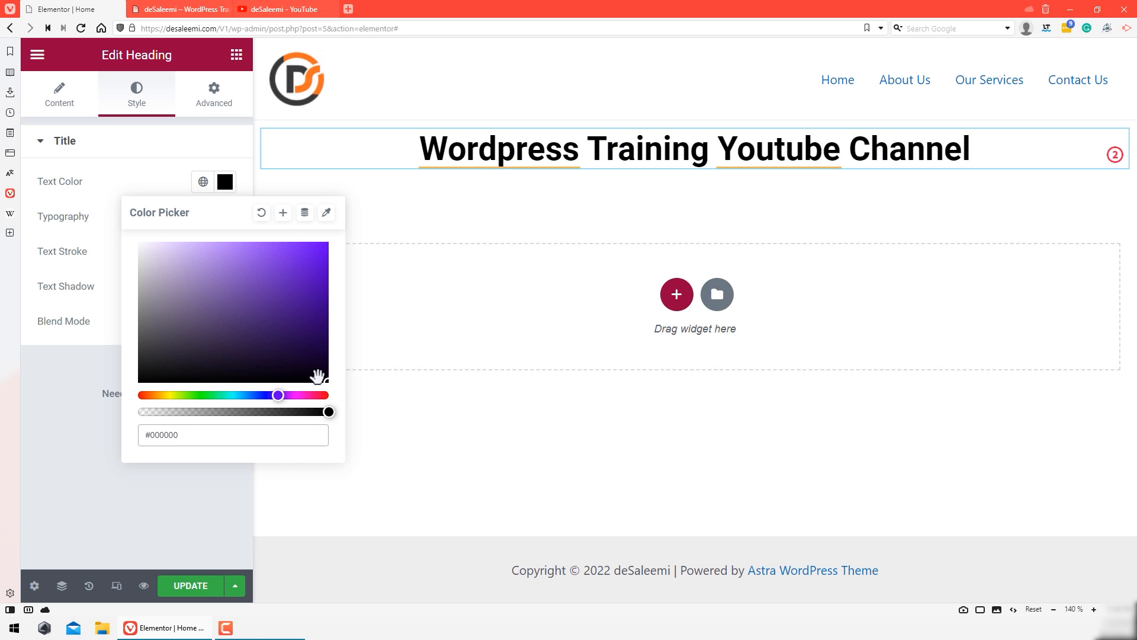
mouse_move(328, 415)
mouse_down()
mouse_move(145, 418)
mouse_move(336, 406)
mouse_up()
click(62, 424)
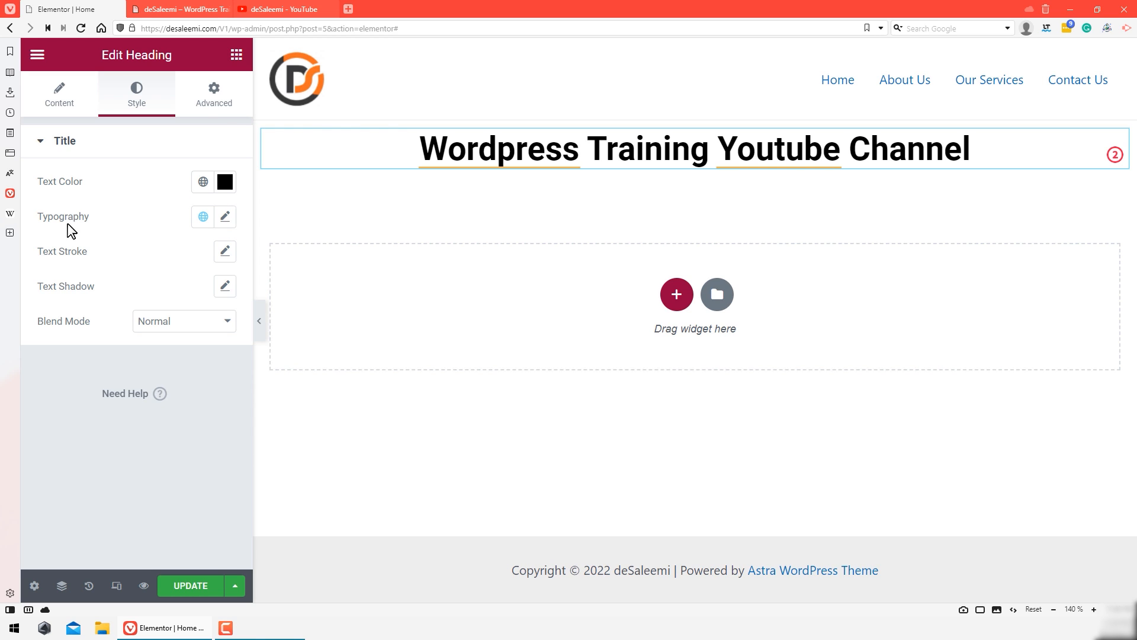
Step: Set the heading's typography to the Poppins font family with a size of 42 px, after trying 56 px
click(226, 217)
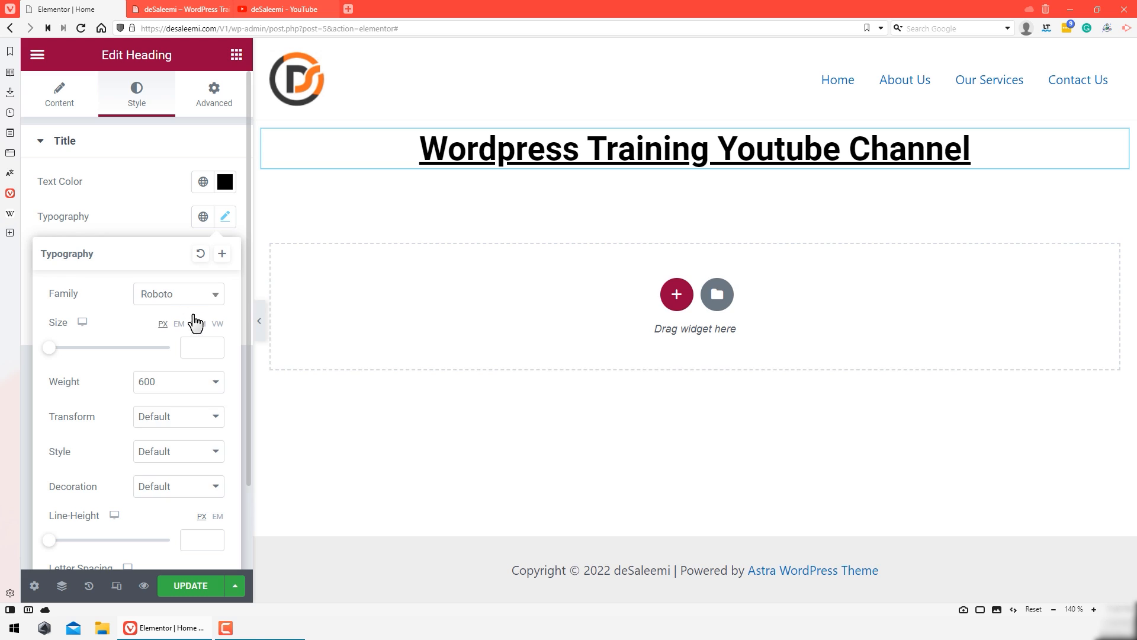
click(188, 297)
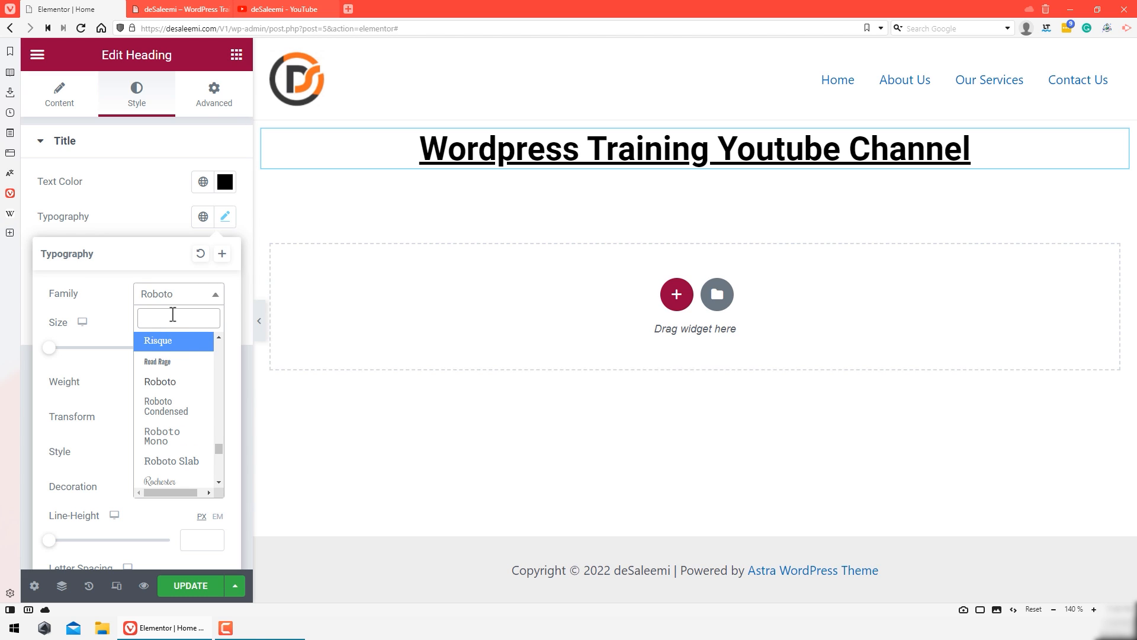
text(popp)
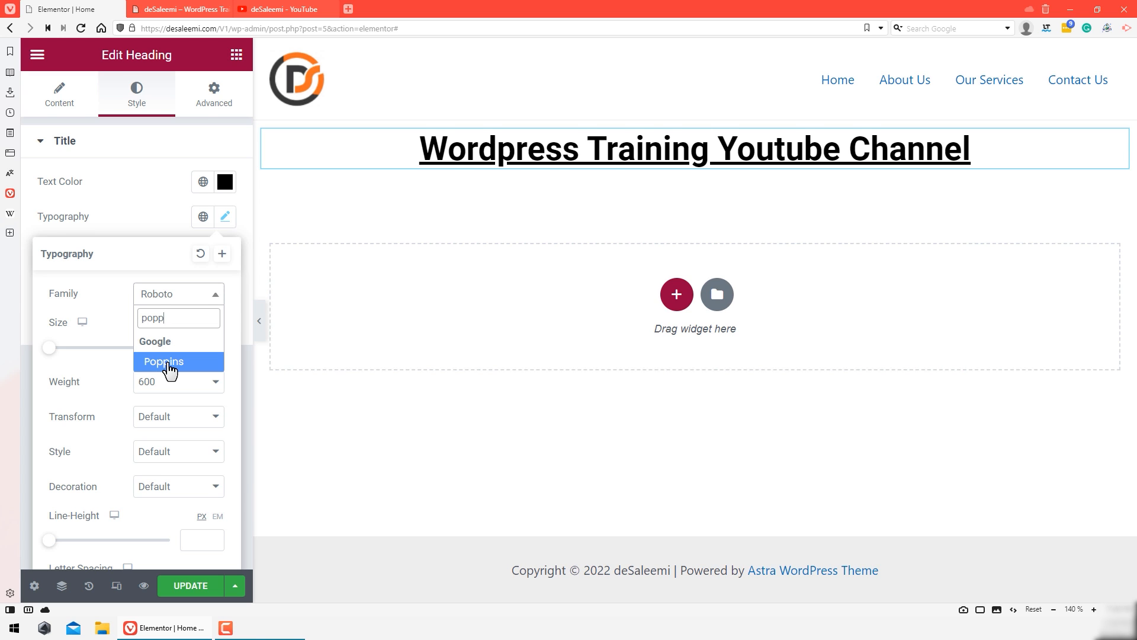
click(168, 364)
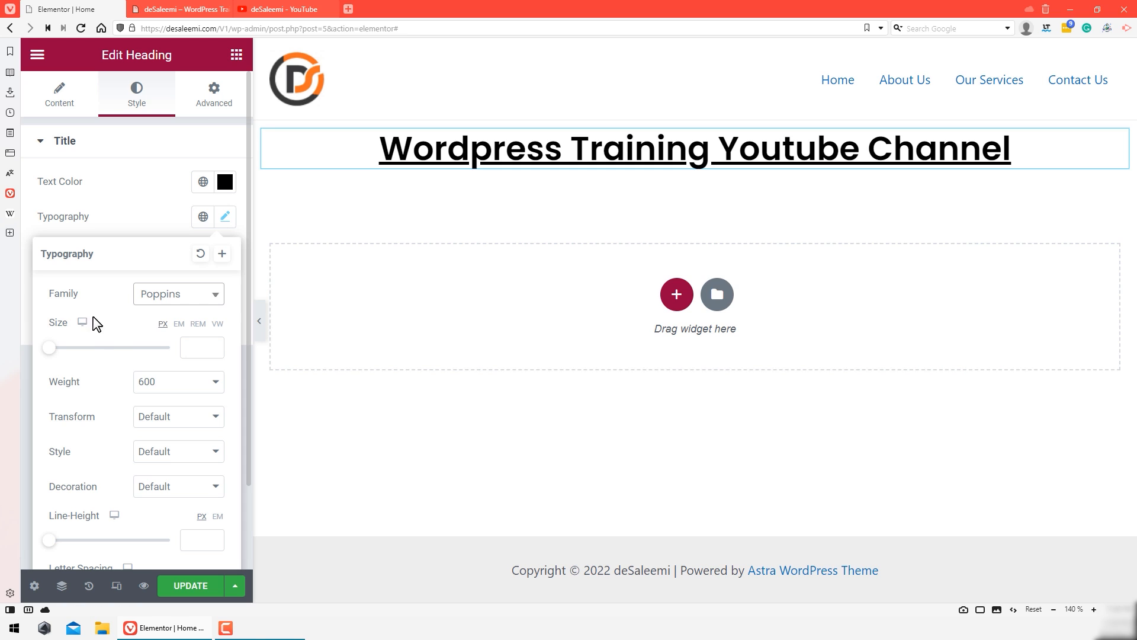
click(196, 344)
text(56)
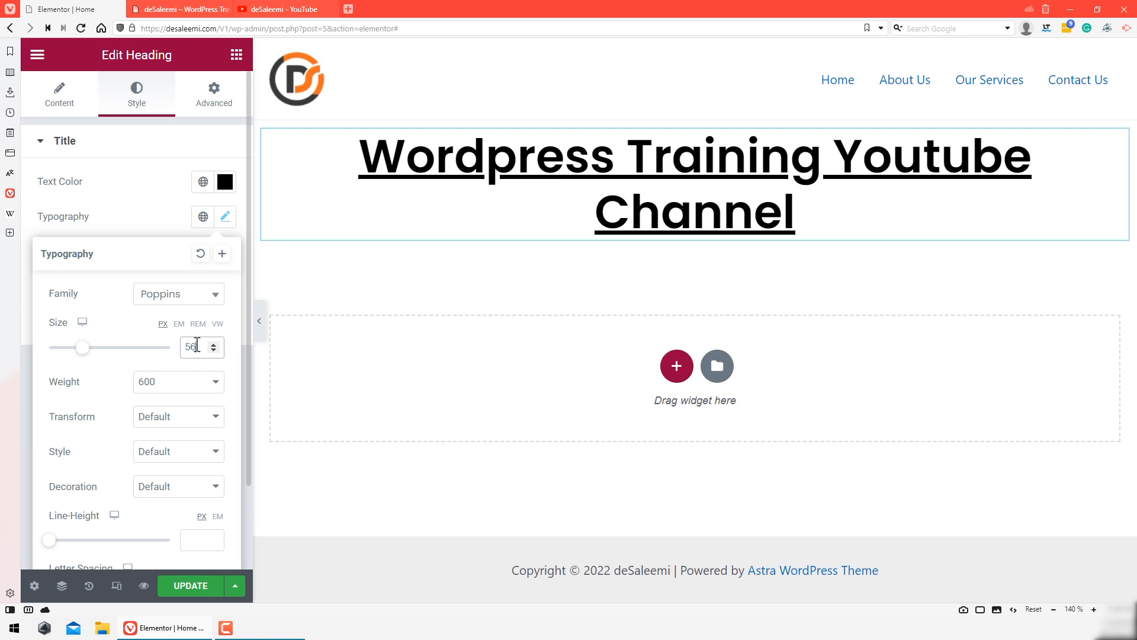
text(42)
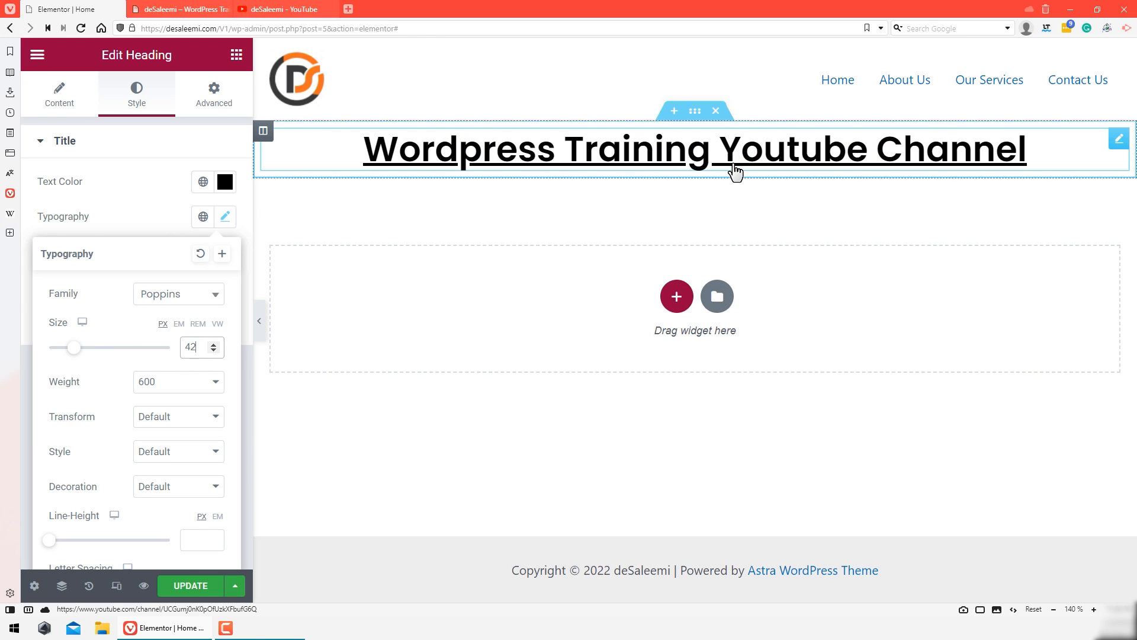
Step: Try font weights 100, 200 and 300 on the heading and set its weight to 500
click(172, 389)
click(174, 397)
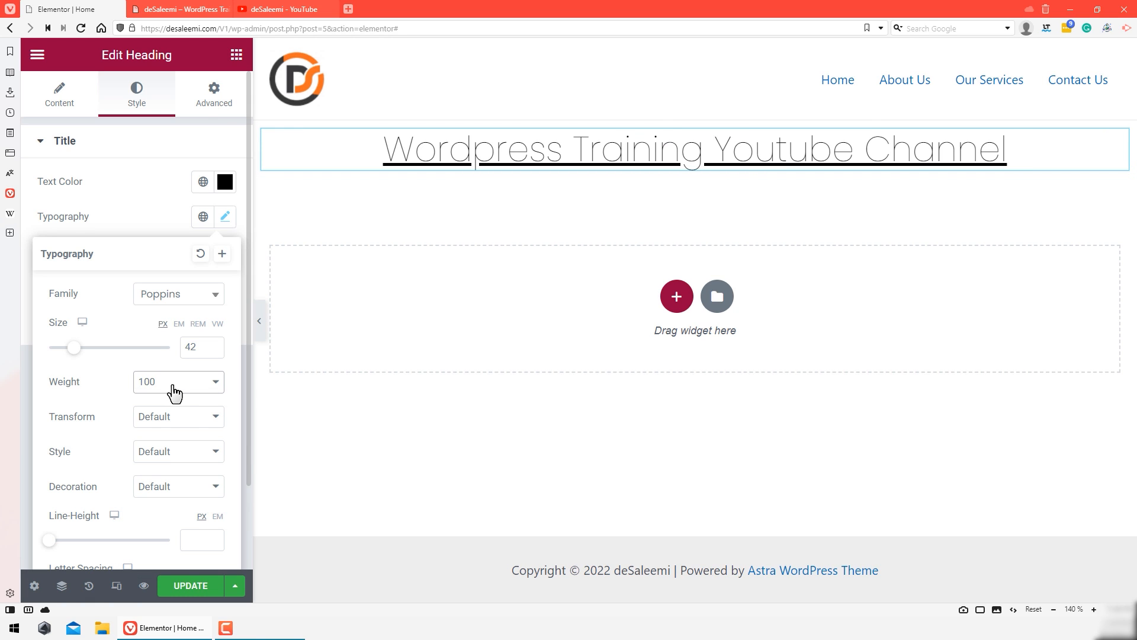
click(174, 391)
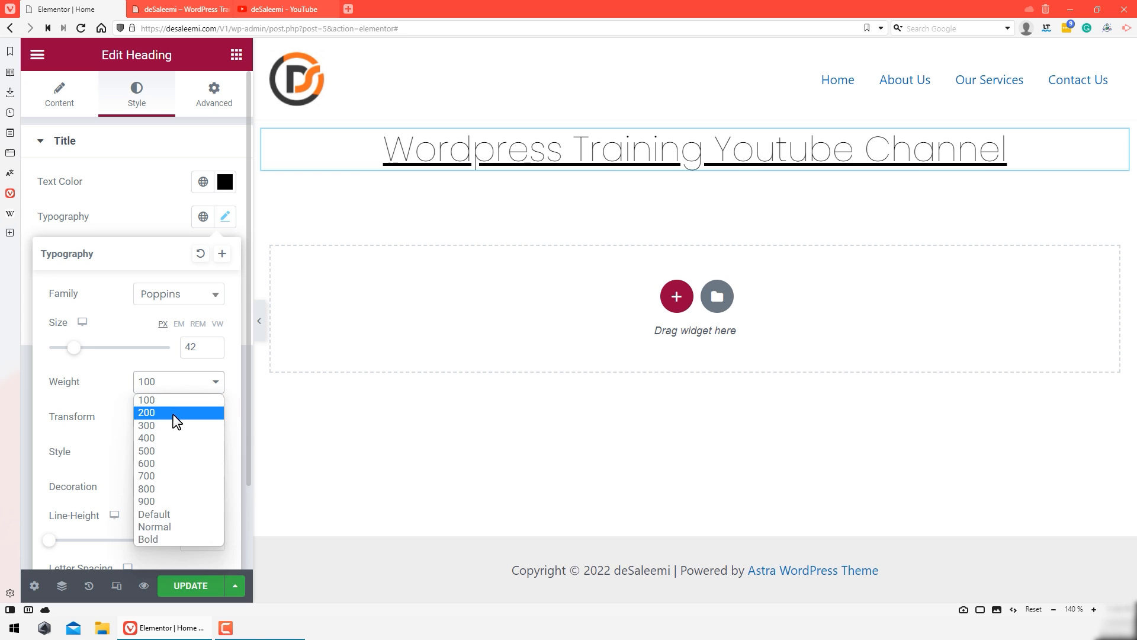
click(174, 413)
click(180, 386)
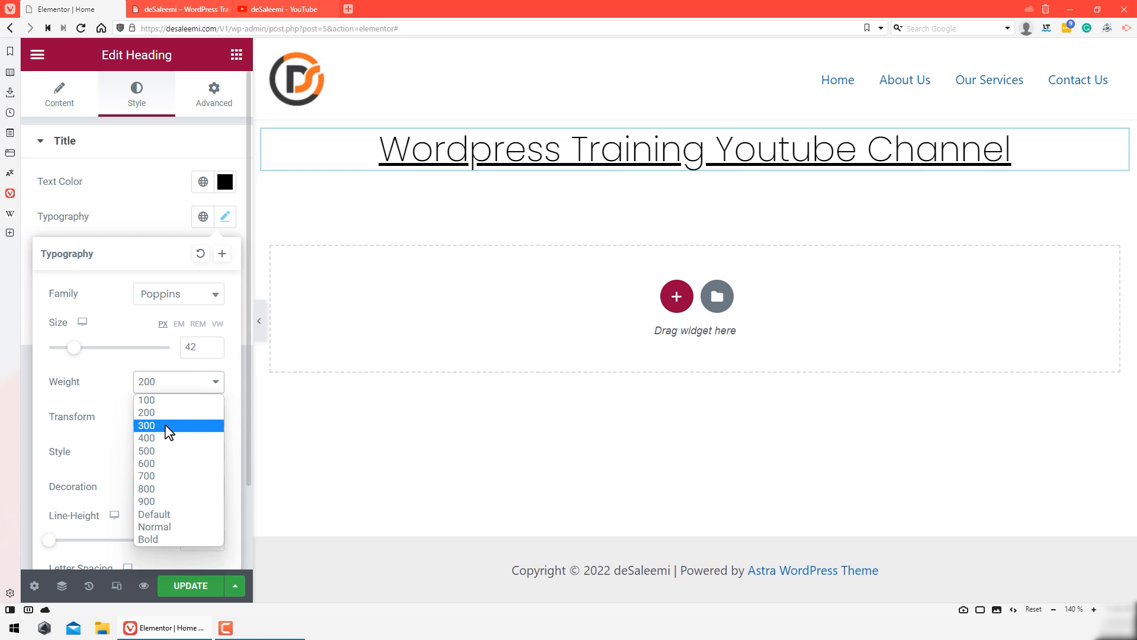
click(172, 425)
click(180, 389)
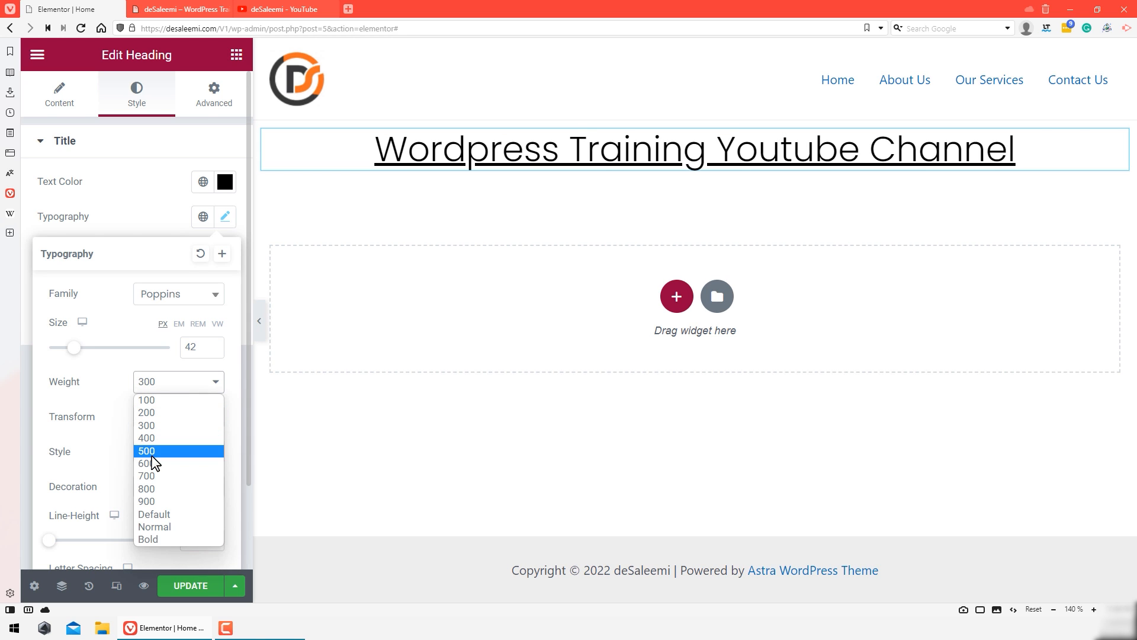
click(155, 452)
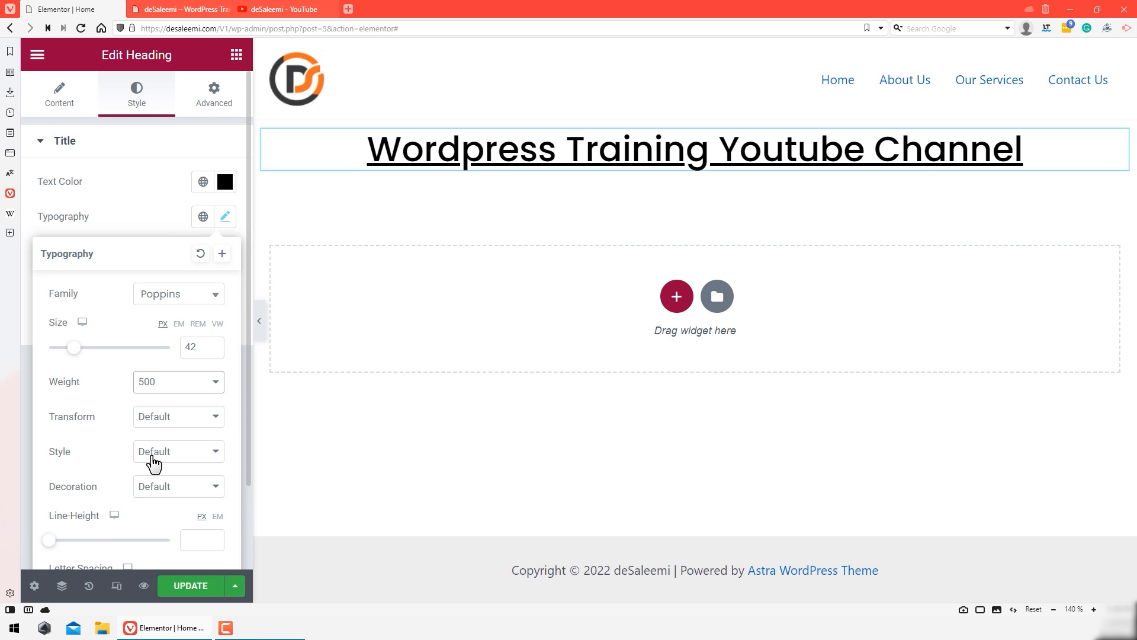
Step: Try the Uppercase, Lowercase, Capitalize and Normal text transforms on the heading
click(185, 389)
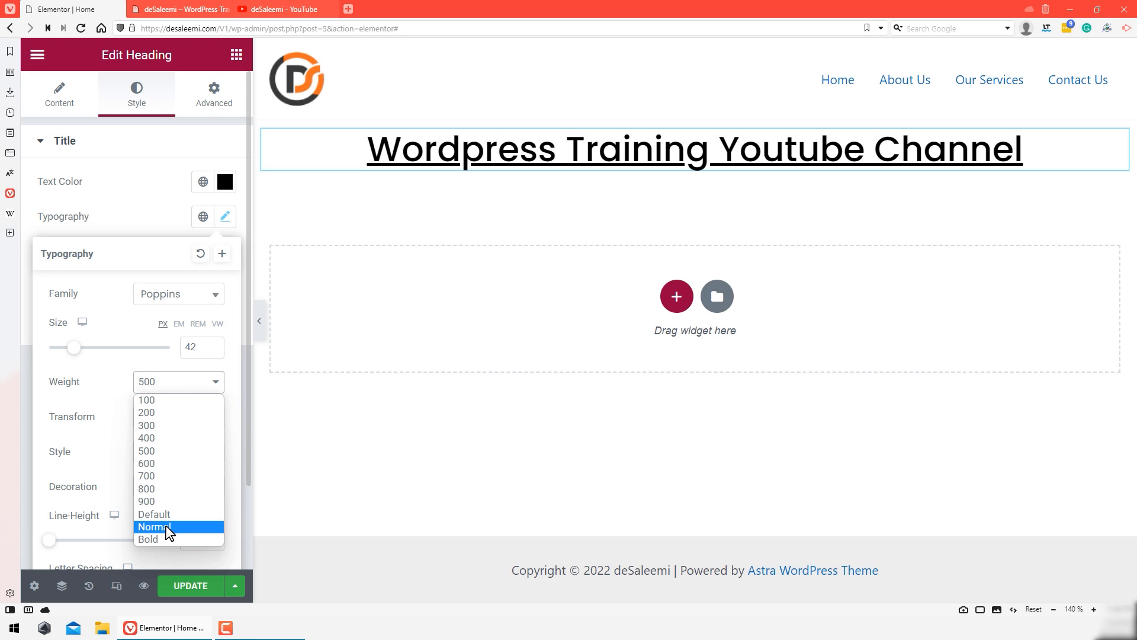
click(112, 405)
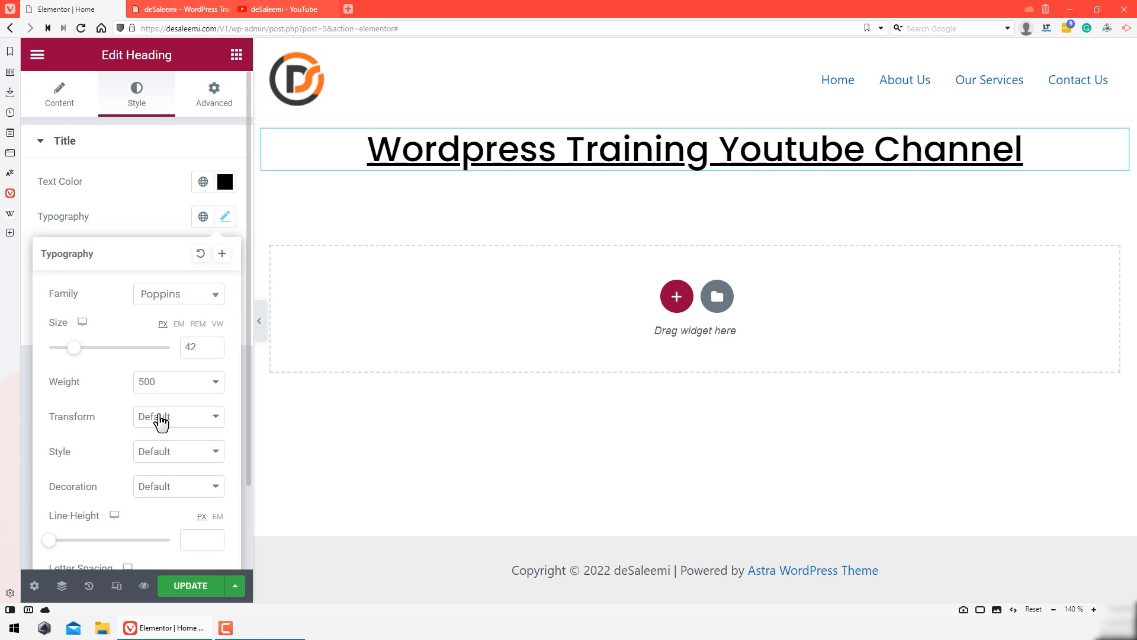
click(177, 424)
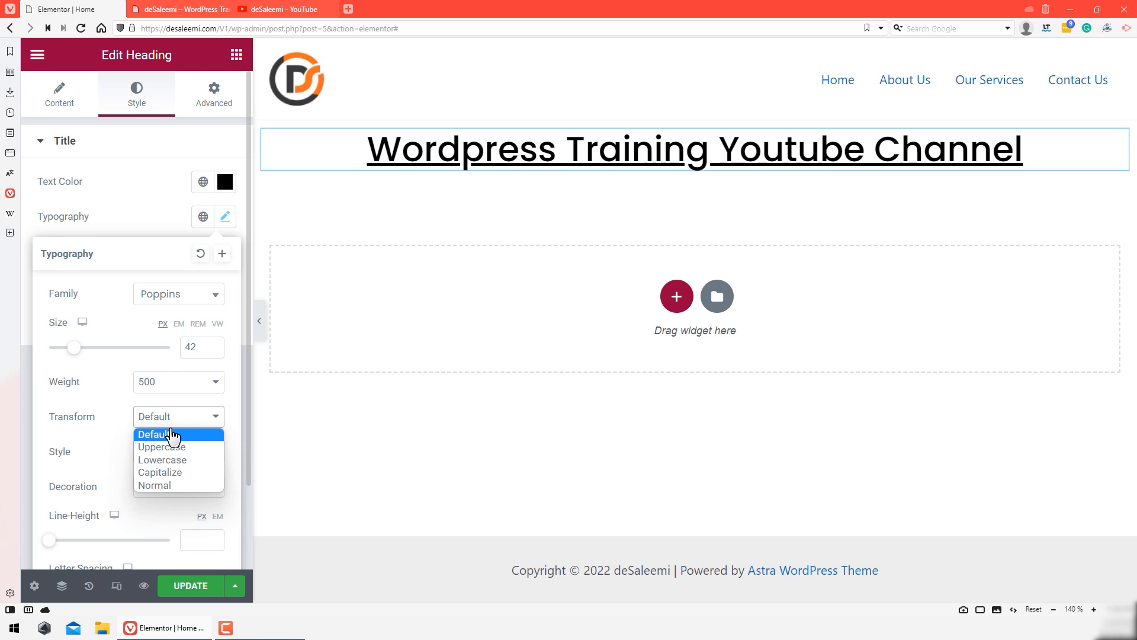
click(169, 449)
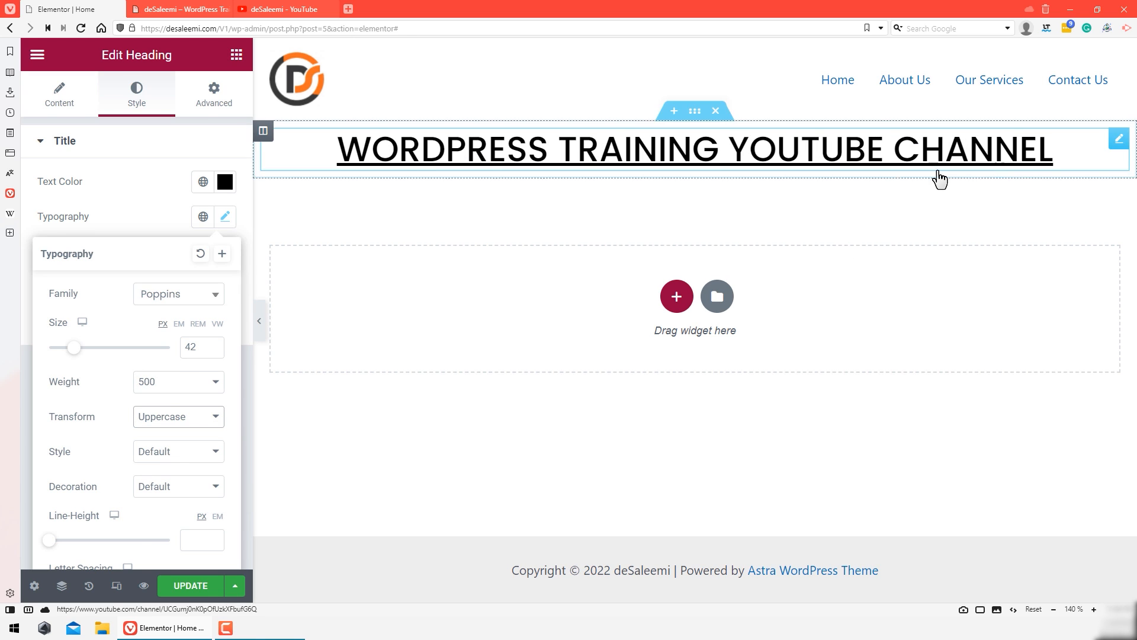
click(158, 421)
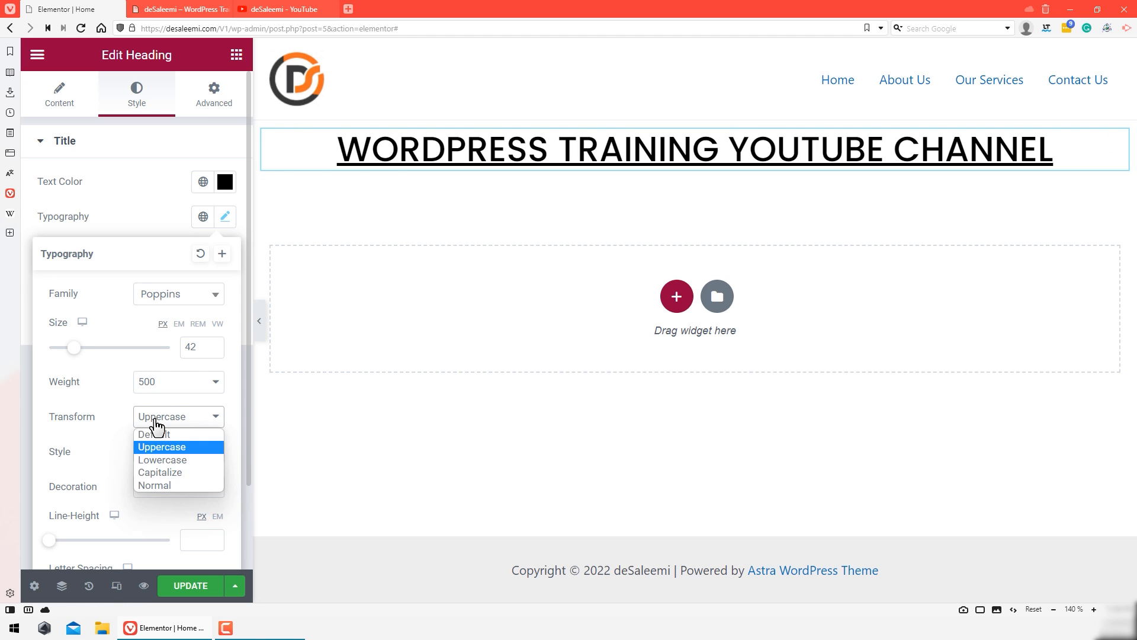
click(166, 462)
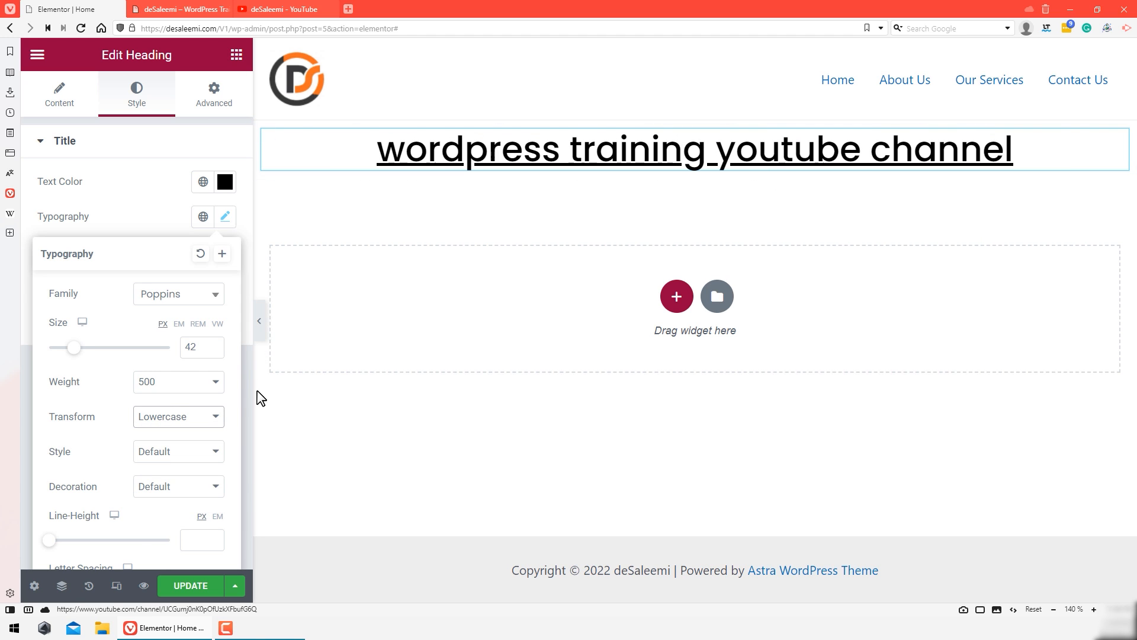
click(158, 423)
click(163, 474)
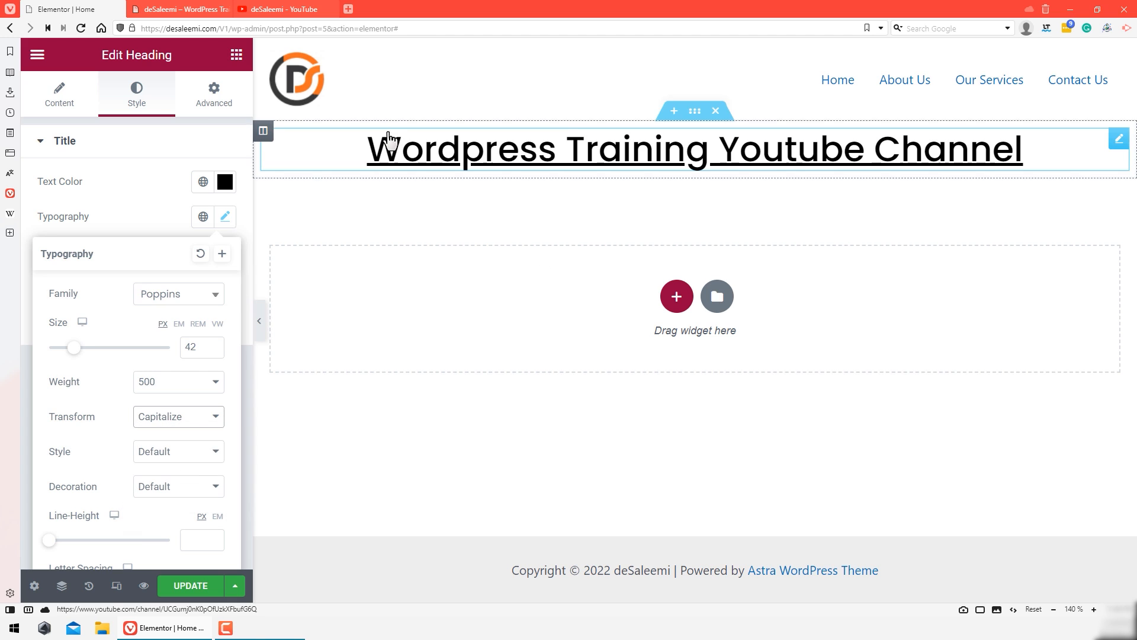
click(149, 422)
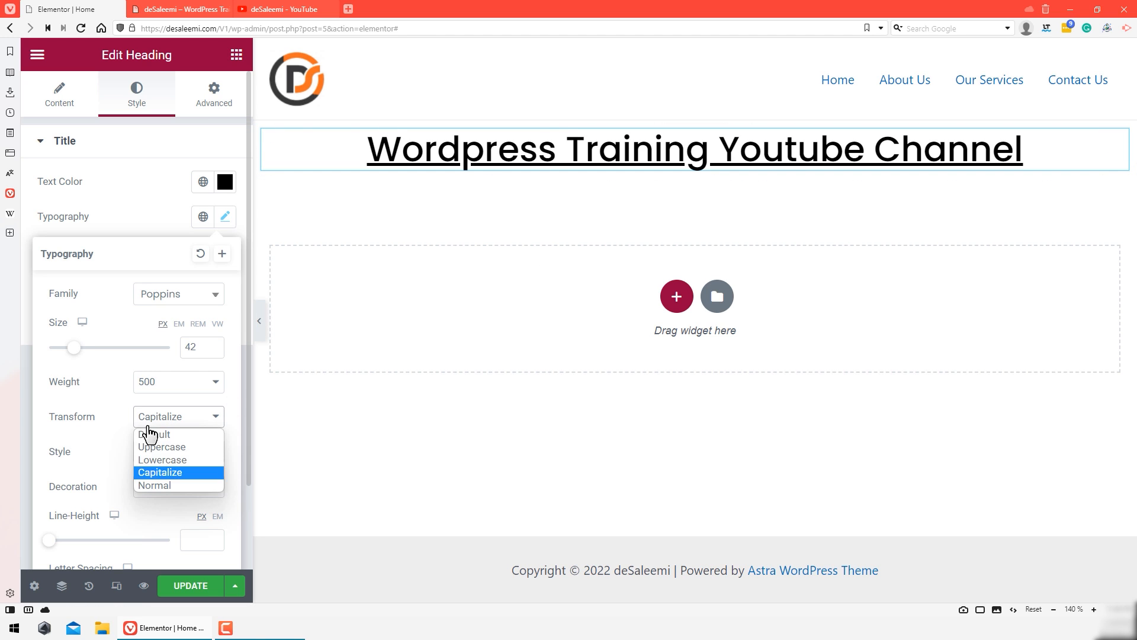
click(159, 486)
Step: Reopen the heading's typography settings and set its text transform back to Default
click(70, 101)
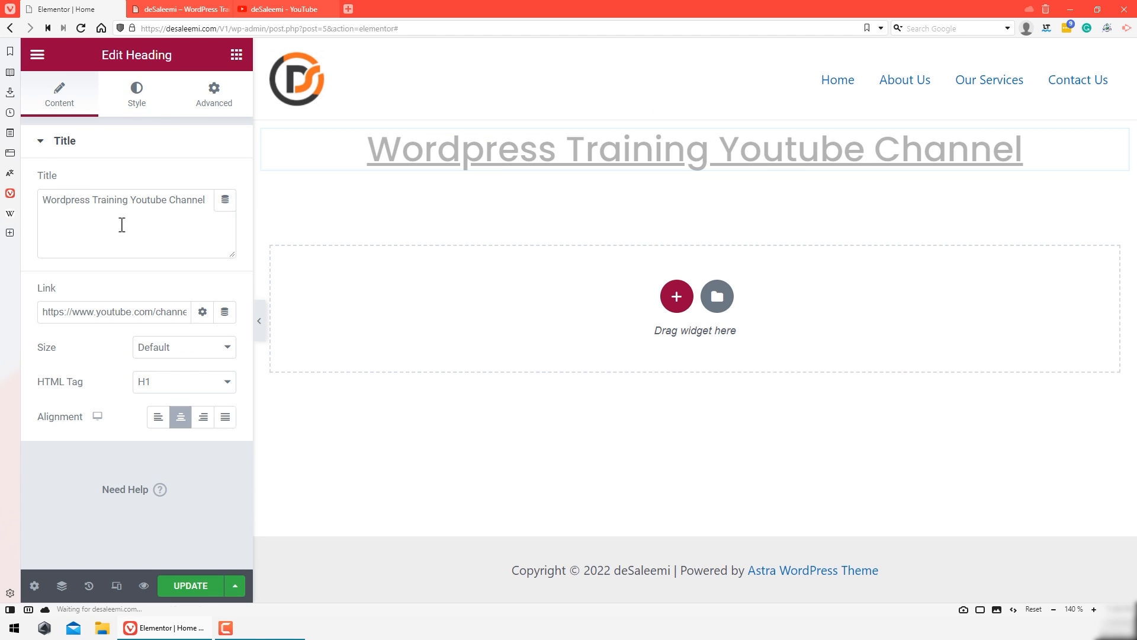
click(137, 97)
click(225, 216)
click(195, 417)
click(184, 436)
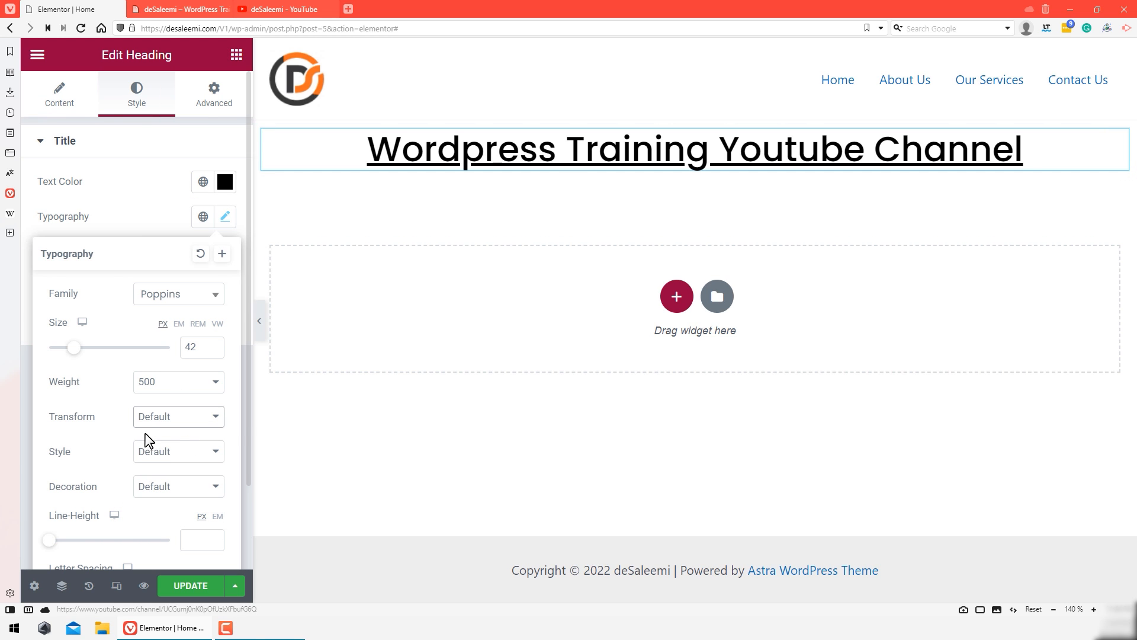
Step: Try the Normal, Italic and Oblique font styles on the heading and return the style to Default
click(170, 468)
click(181, 482)
click(186, 452)
click(180, 495)
click(188, 458)
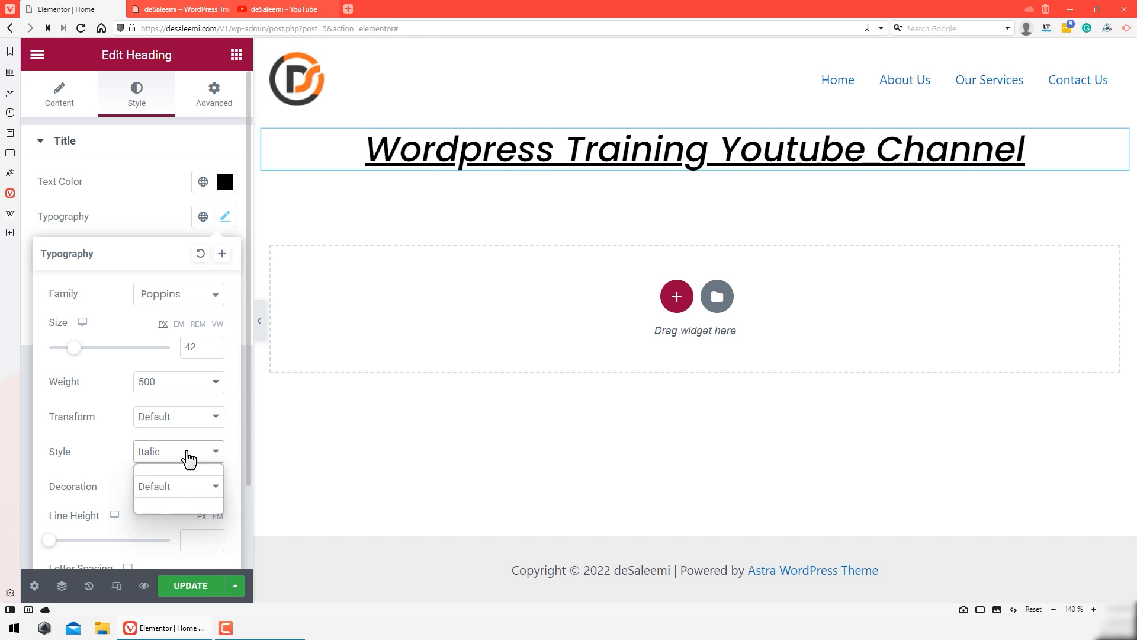
click(183, 504)
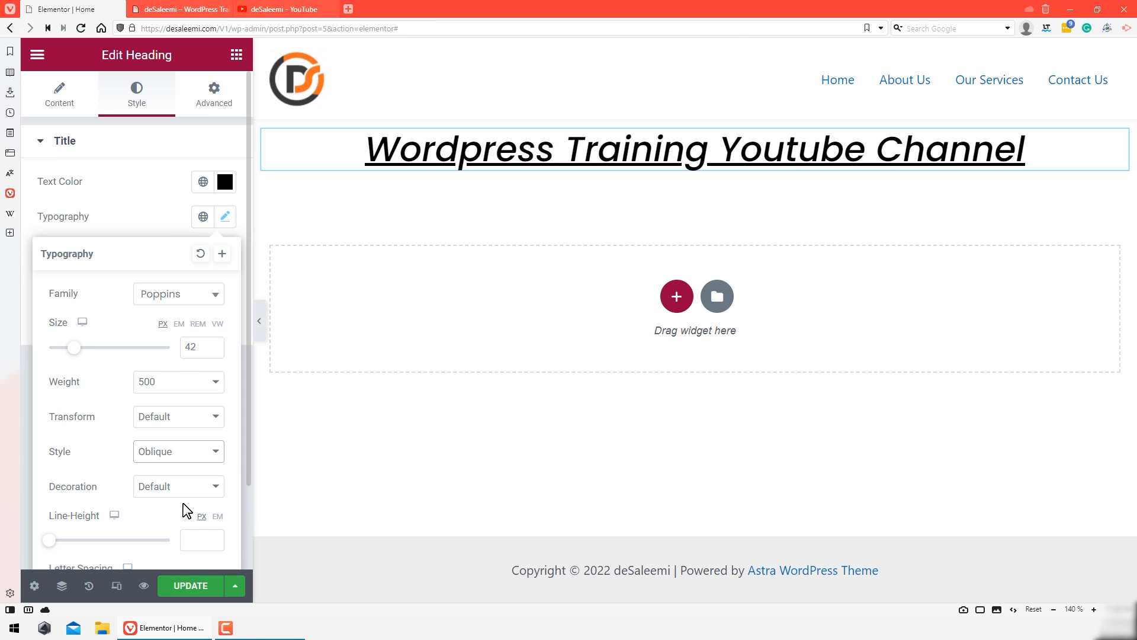
click(168, 465)
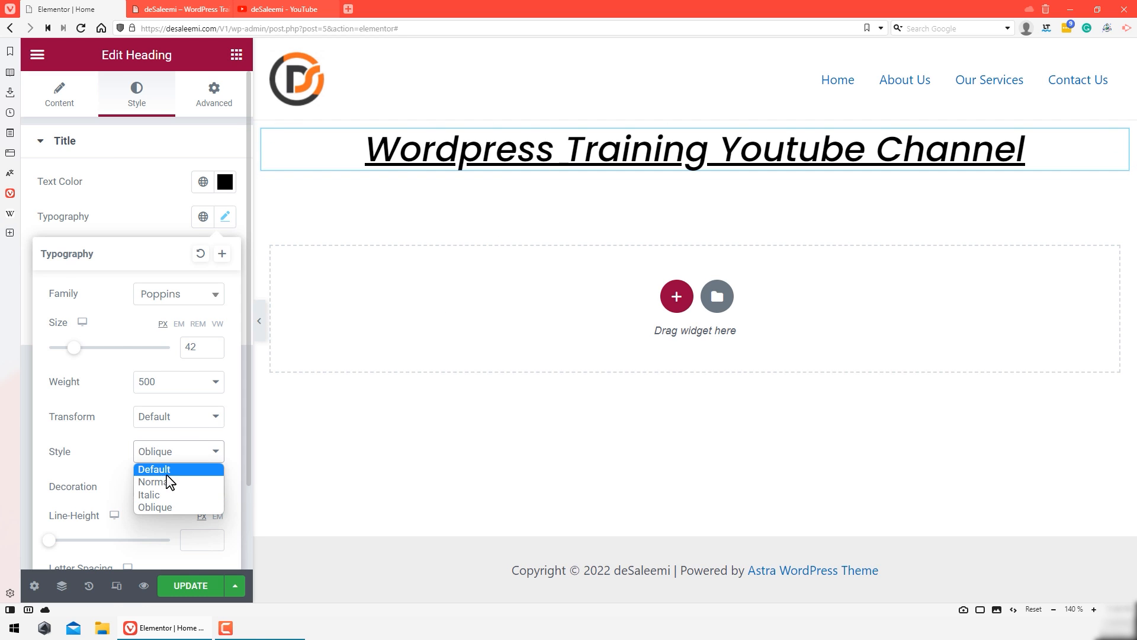
click(199, 466)
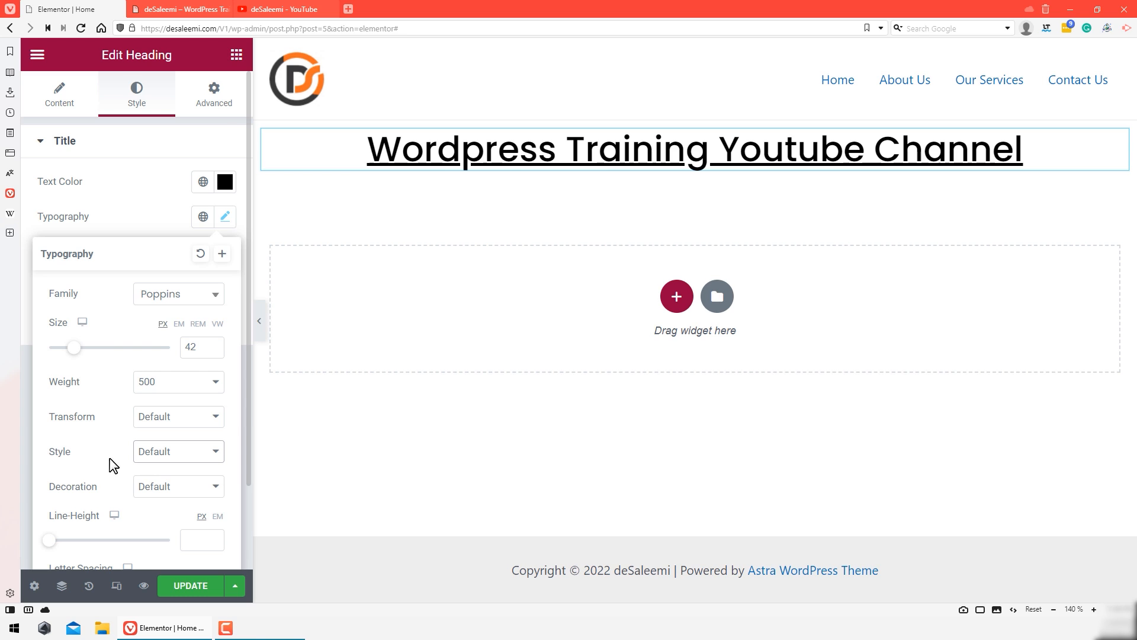
Step: Try the Underline, Overline and Line Through decorations on the heading and set its decoration to None
click(170, 491)
click(165, 514)
click(167, 493)
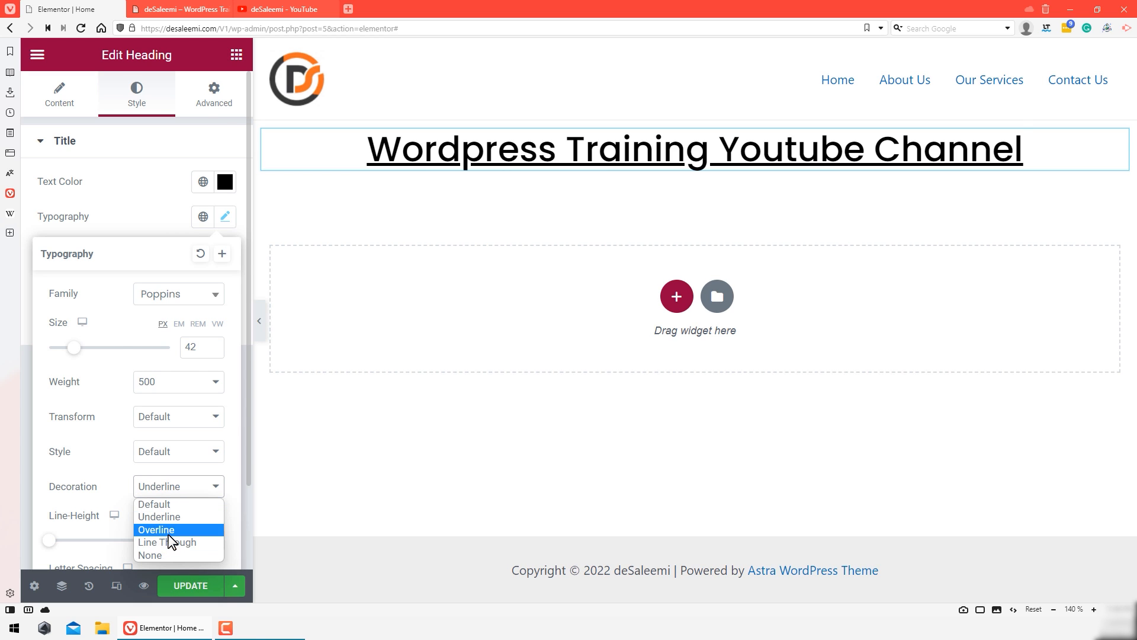
click(170, 530)
click(173, 492)
click(167, 542)
click(188, 488)
click(174, 554)
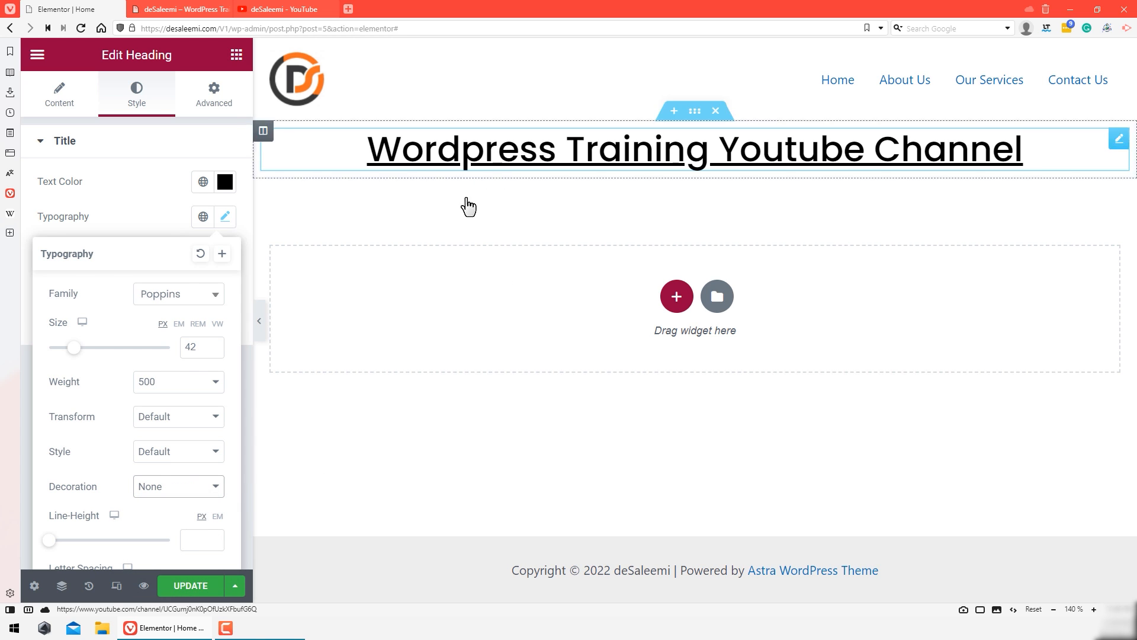
Step: Try a letter spacing of 5 and a word spacing of 40 px on the heading, and clear both values
scroll(177, 414, down, 2)
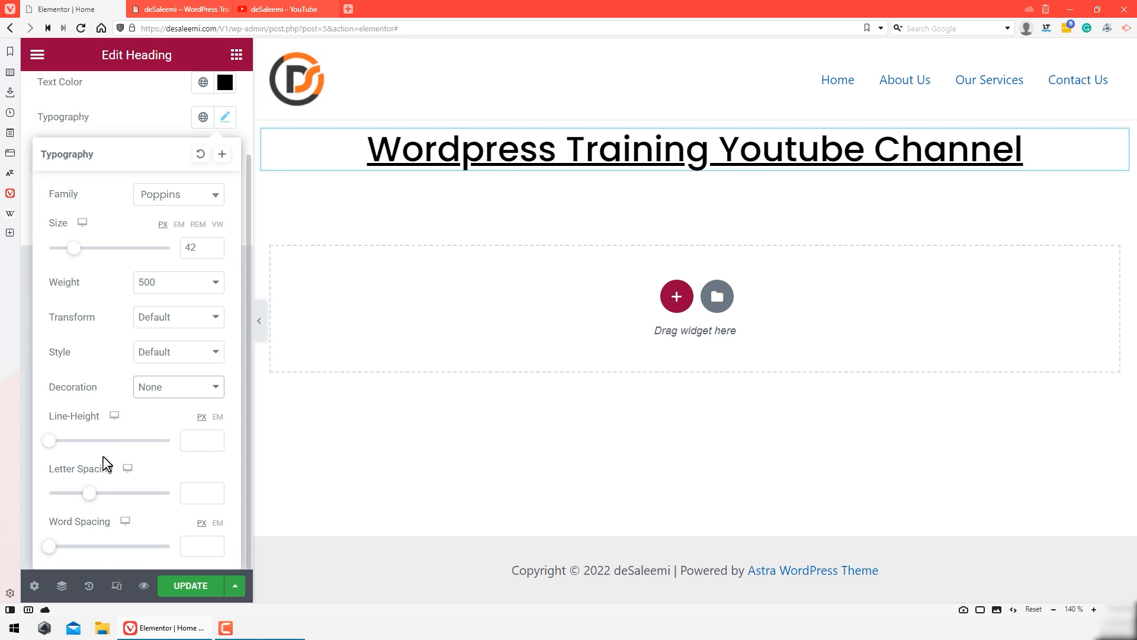
drag(91, 503, 130, 493)
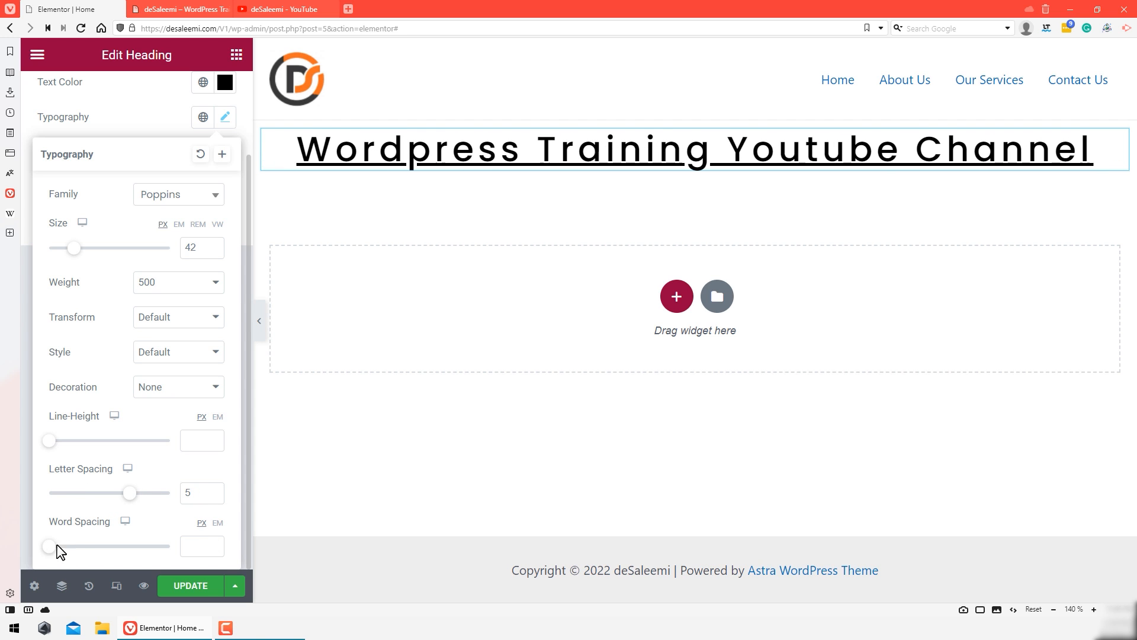
drag(50, 556, 96, 544)
drag(191, 491, 174, 498)
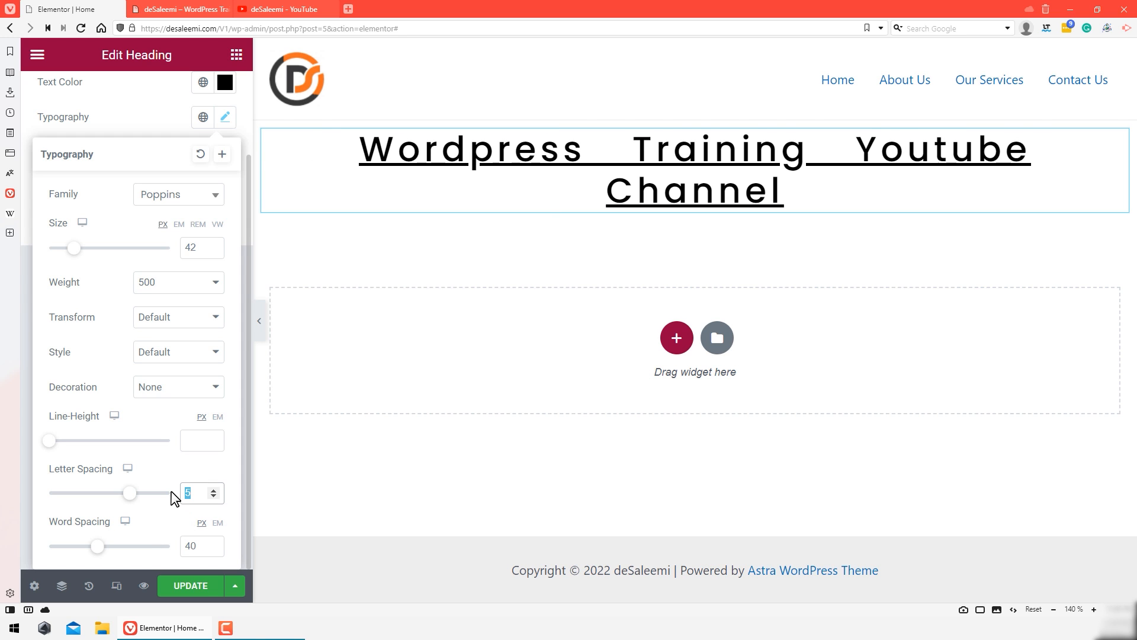
key(BackSpace)
click(205, 546)
key(BackSpace)
key(BackSpace)
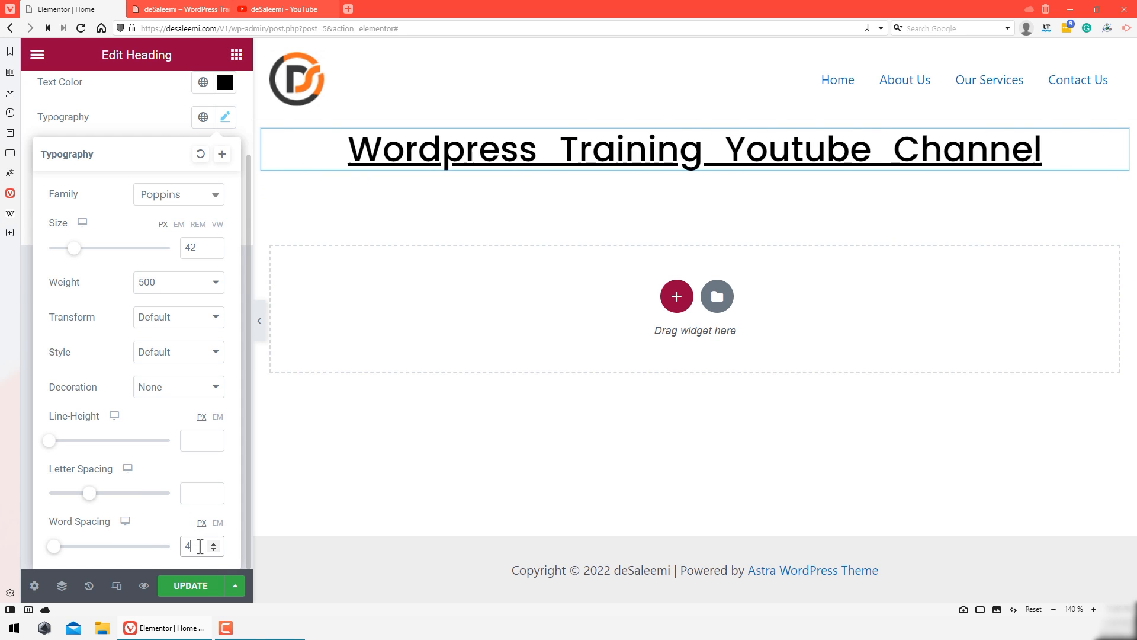
click(30, 268)
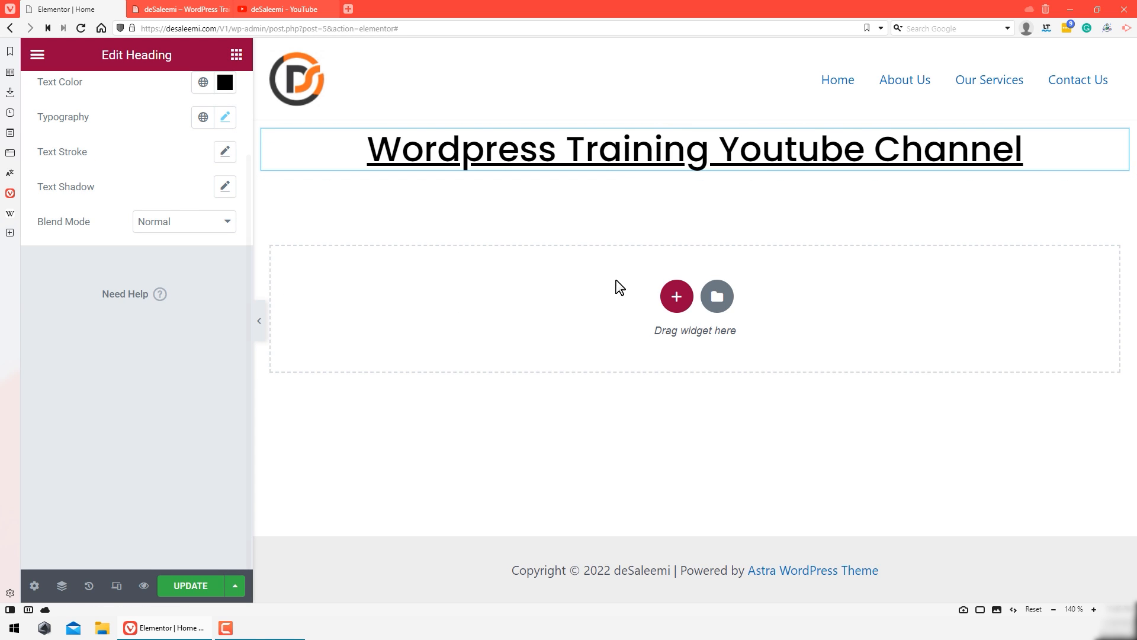
Step: Try a thinner text stroke in light blue (#ACD7FF) on the heading and reset the text stroke
scroll(65, 273, up, 2)
click(224, 252)
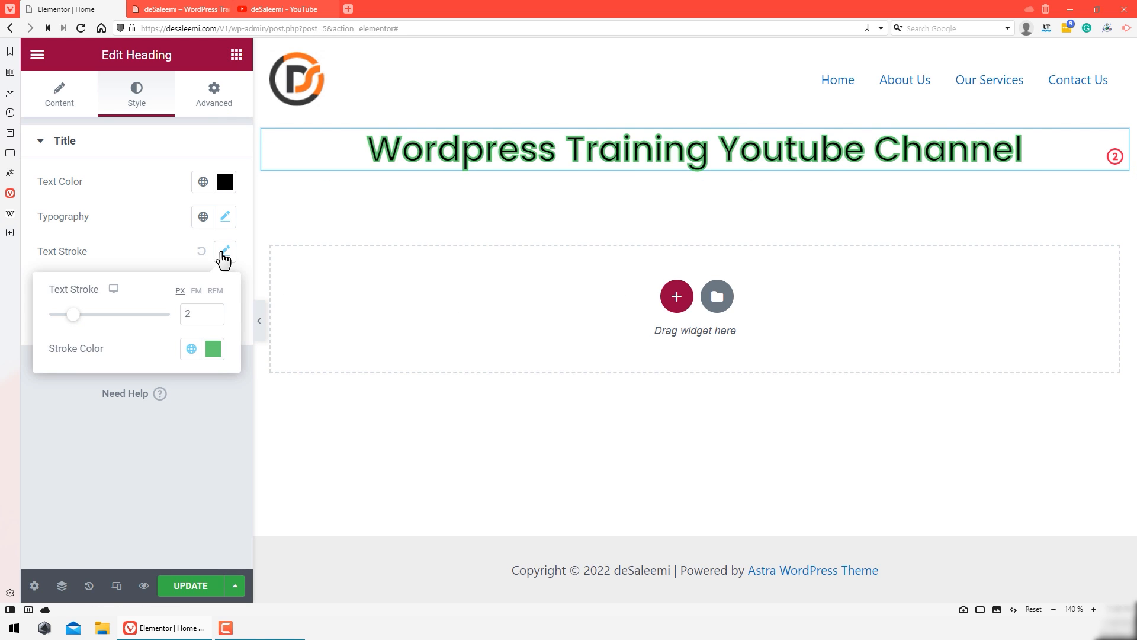
mouse_move(71, 324)
mouse_down()
mouse_move(107, 325)
mouse_move(67, 321)
mouse_up()
click(209, 352)
click(279, 188)
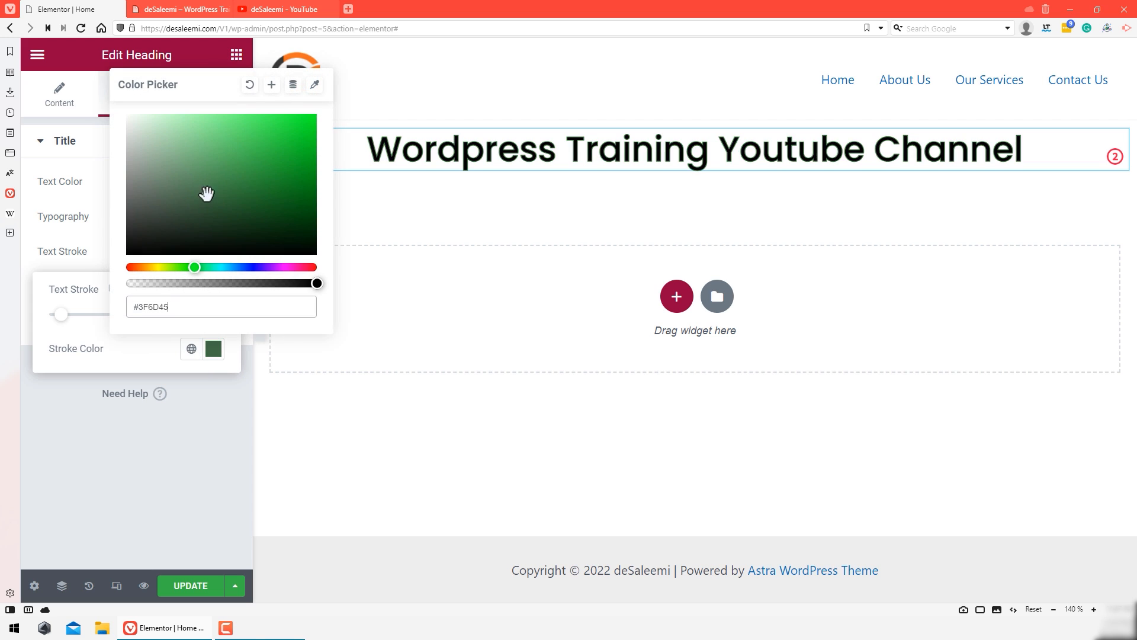
click(279, 218)
mouse_move(132, 143)
mouse_down()
mouse_move(190, 119)
mouse_move(261, 133)
mouse_move(279, 118)
mouse_up()
drag(261, 267, 237, 267)
mouse_move(292, 176)
mouse_down()
mouse_move(224, 123)
mouse_move(189, 114)
mouse_up()
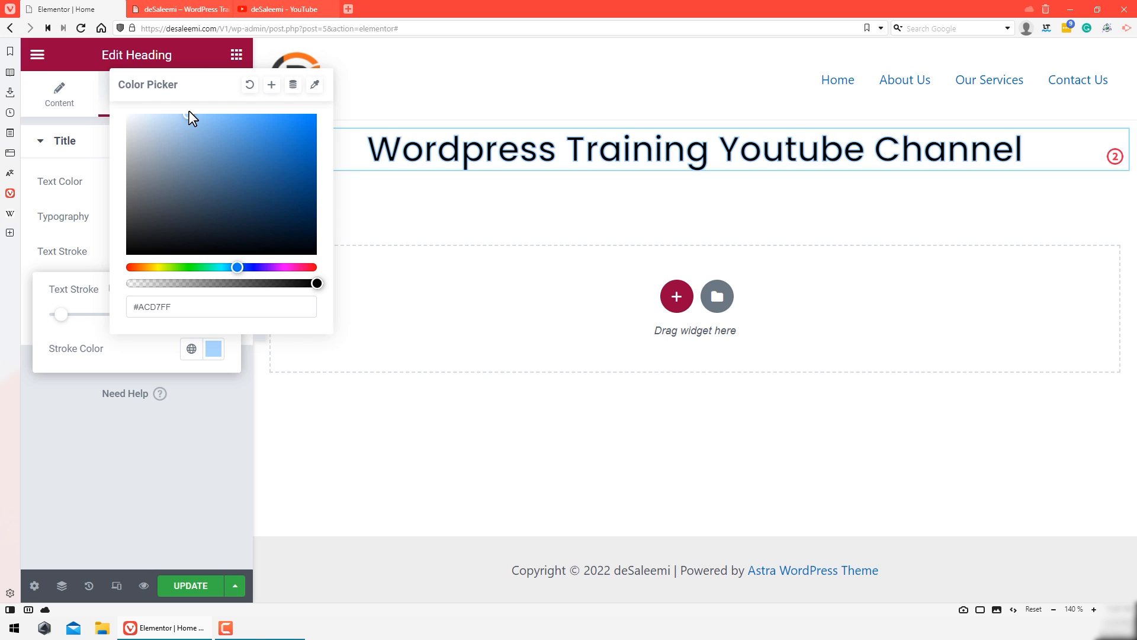
click(190, 447)
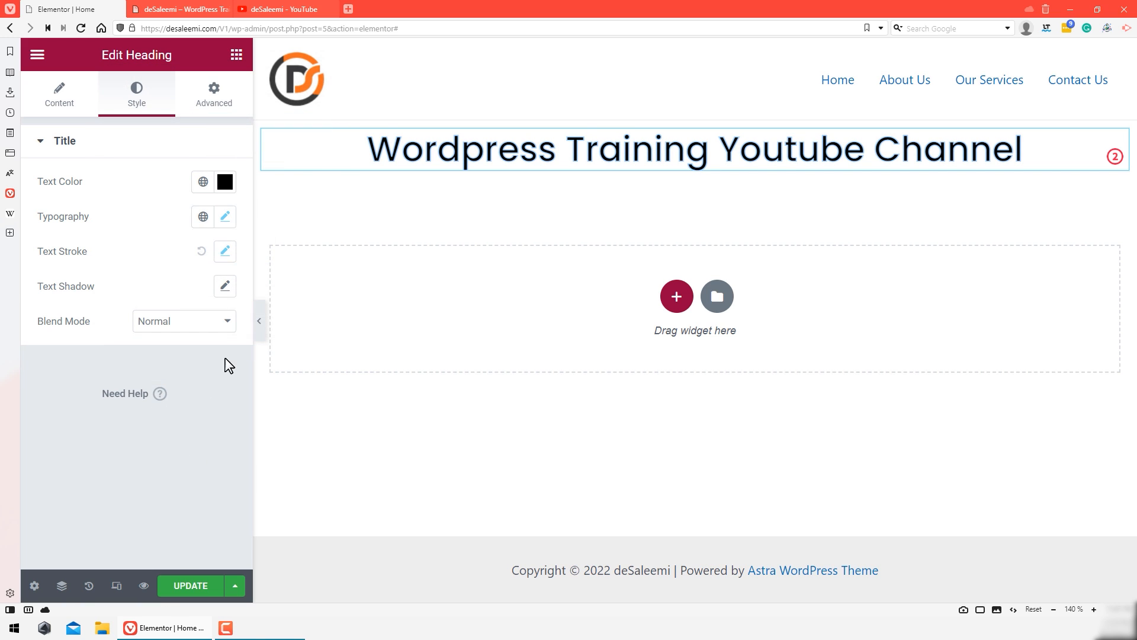
click(201, 251)
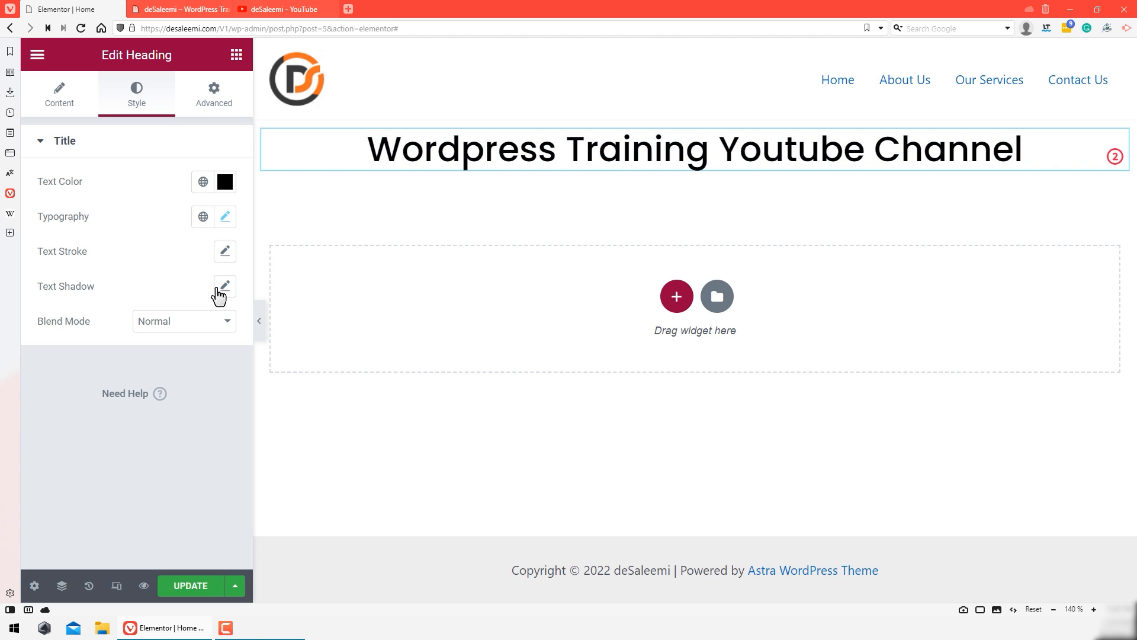
Step: Try a red text shadow with blur 6 and horizontal offset -30 on the heading, and reset the text shadow
click(225, 286)
click(213, 330)
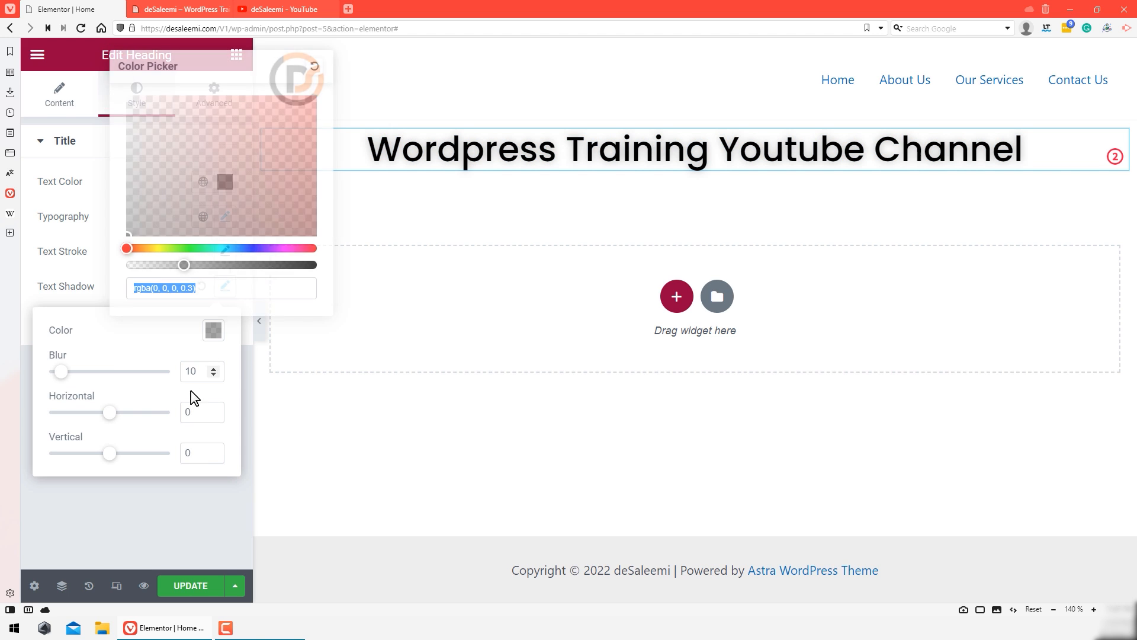
click(252, 248)
drag(230, 264, 325, 247)
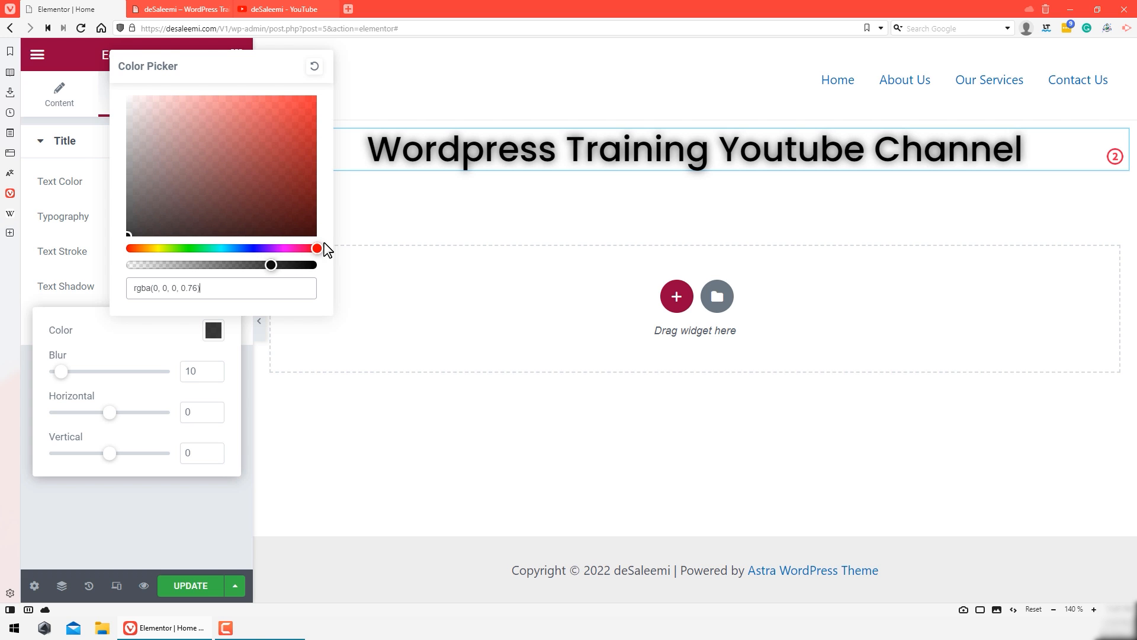
click(296, 128)
mouse_move(61, 372)
mouse_down()
mouse_move(114, 372)
mouse_move(57, 373)
mouse_up()
mouse_move(106, 417)
mouse_down()
mouse_move(168, 412)
mouse_move(92, 413)
mouse_up()
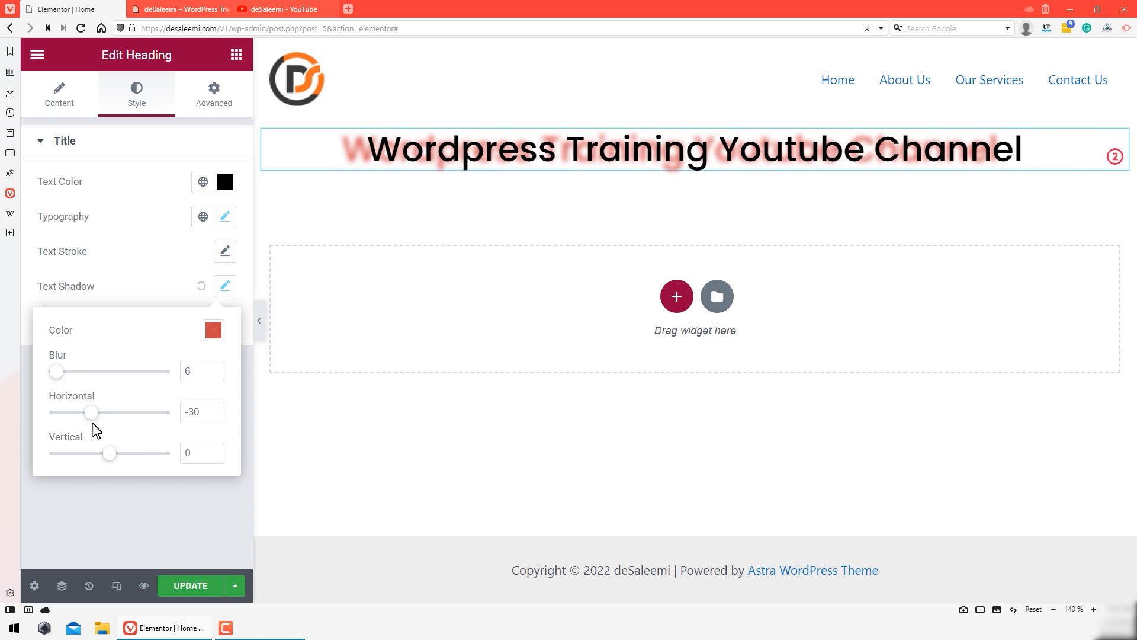
mouse_move(111, 457)
mouse_down()
mouse_move(183, 475)
mouse_move(77, 457)
mouse_move(114, 450)
mouse_move(111, 465)
mouse_up()
click(142, 501)
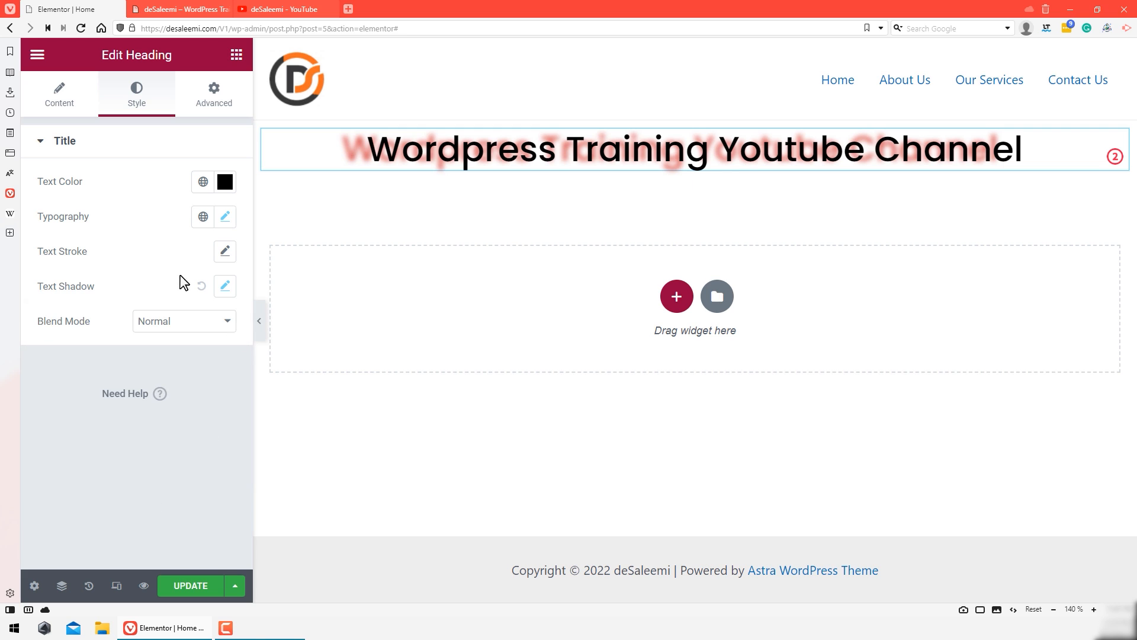
click(202, 286)
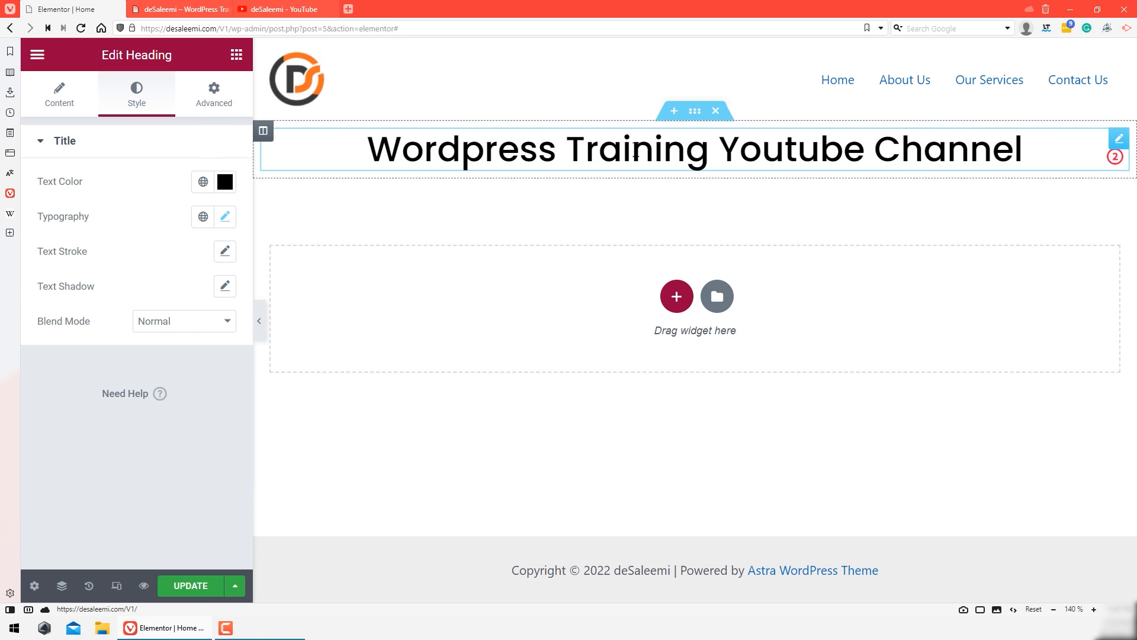
Step: Collapse the heading's advanced Layout settings and add a Button widget directly below the heading
click(187, 93)
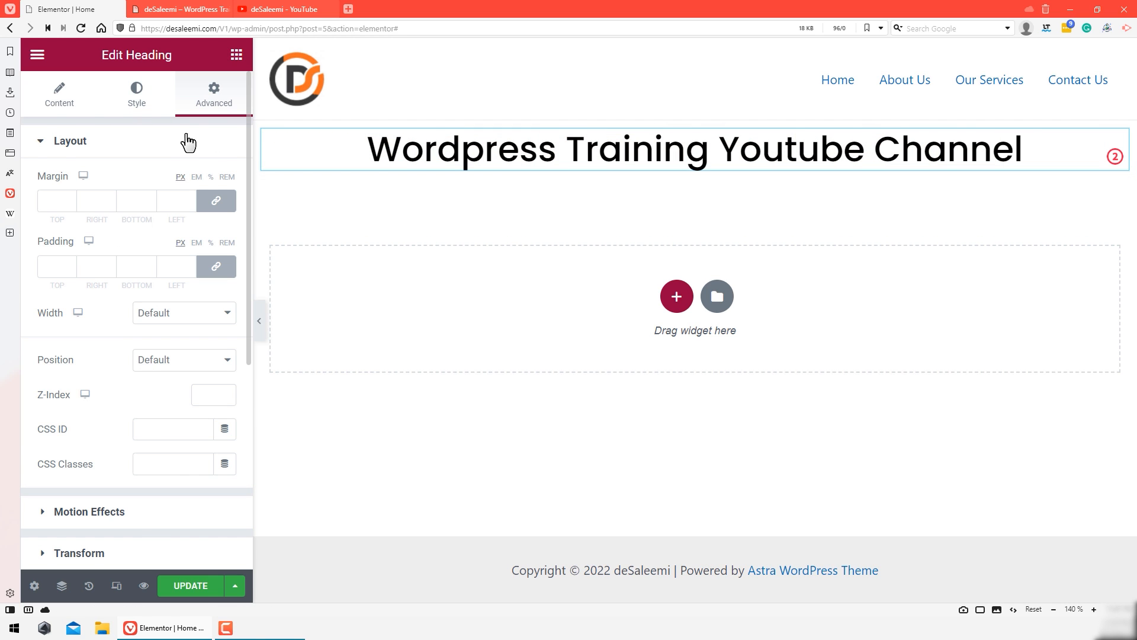
click(199, 143)
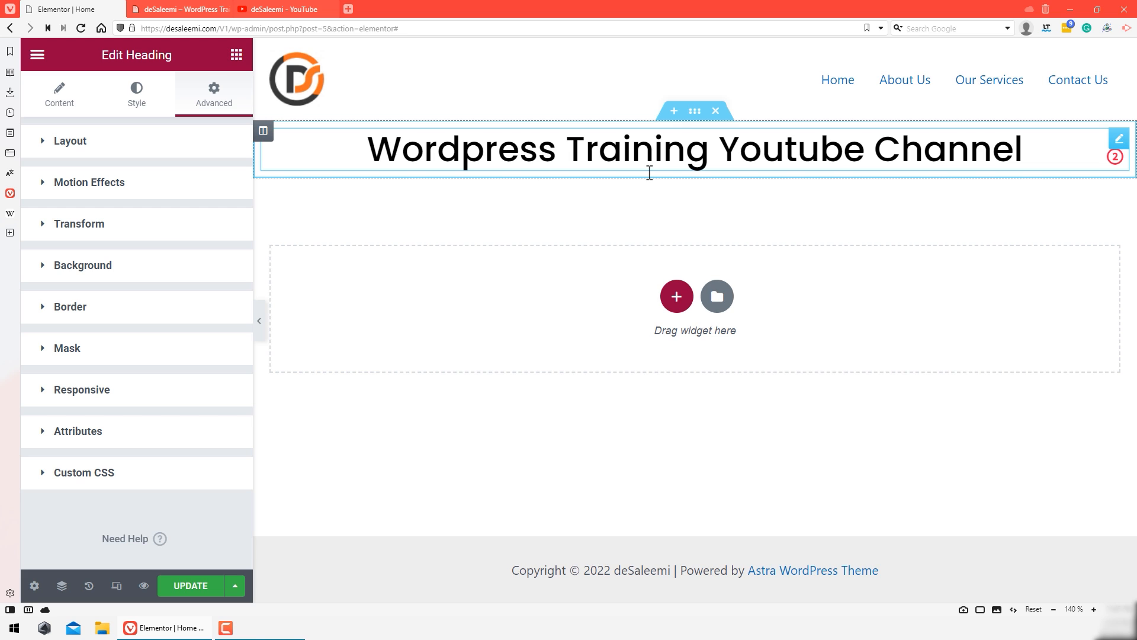
click(237, 55)
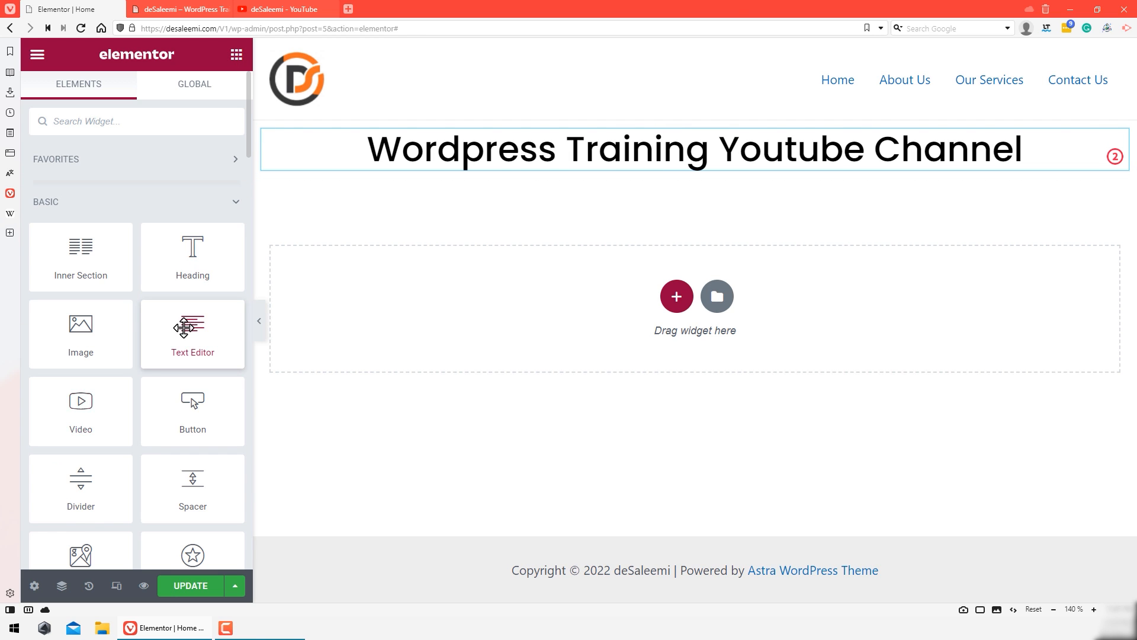
scroll(178, 327, down, 2)
drag(185, 338, 673, 162)
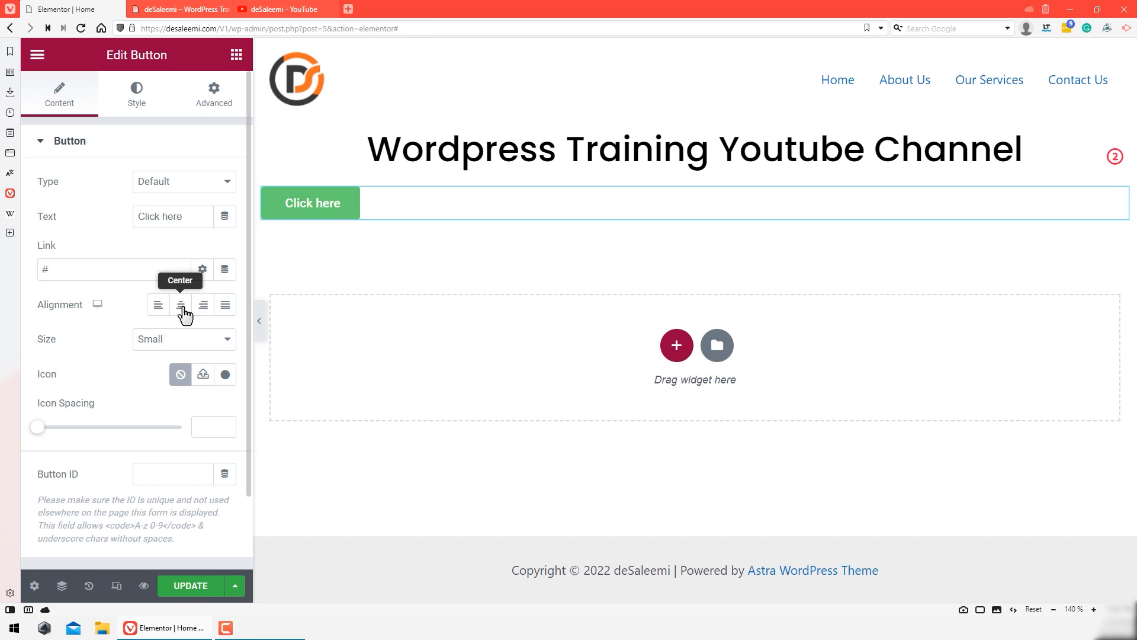
Step: Center the button below the heading and set its text to "View Channel"
click(181, 305)
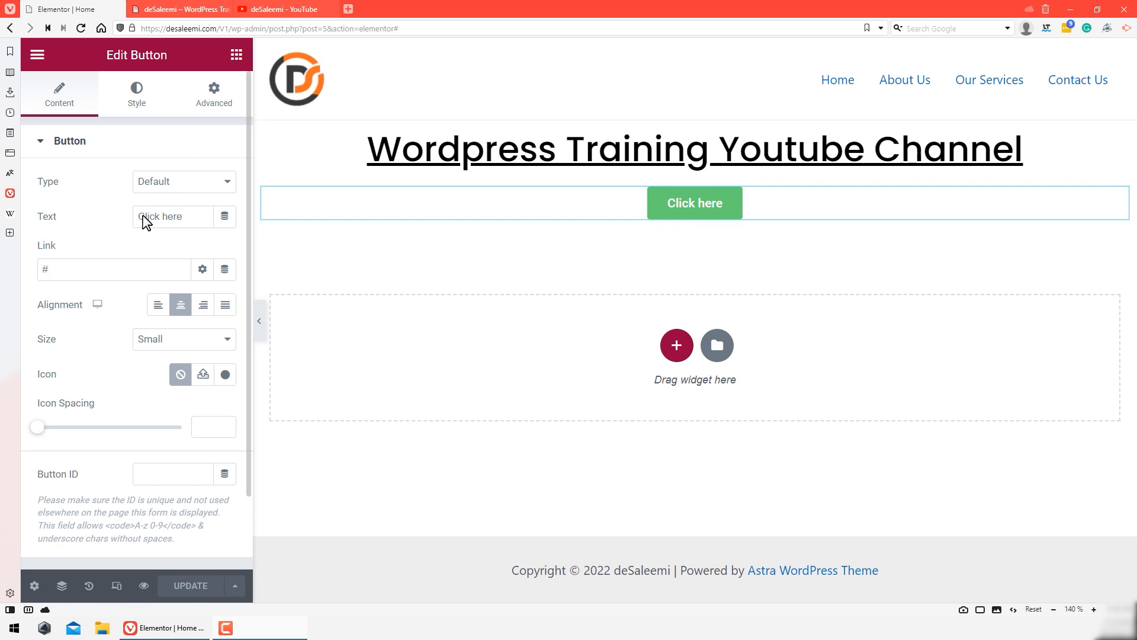
drag(187, 216, 108, 231)
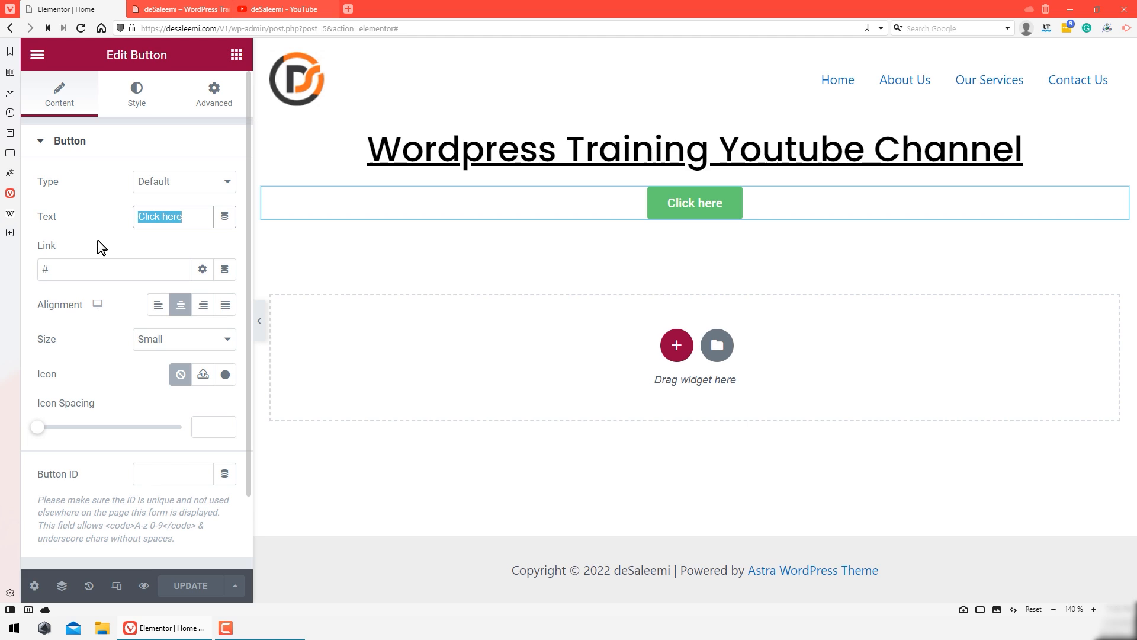
text(Vie)
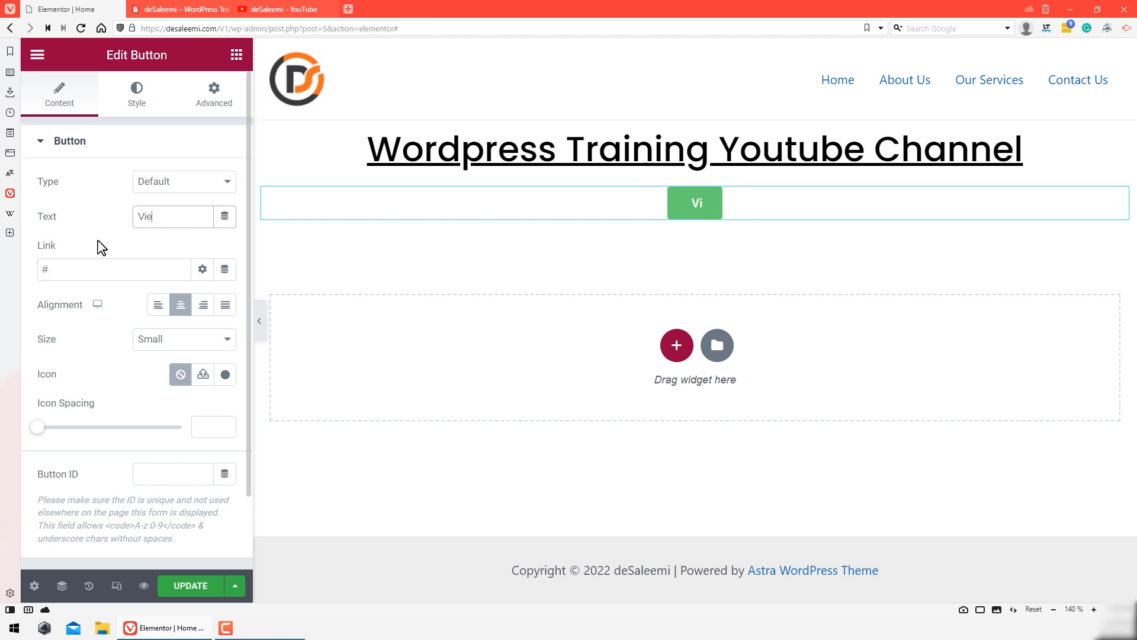
text(w Channel)
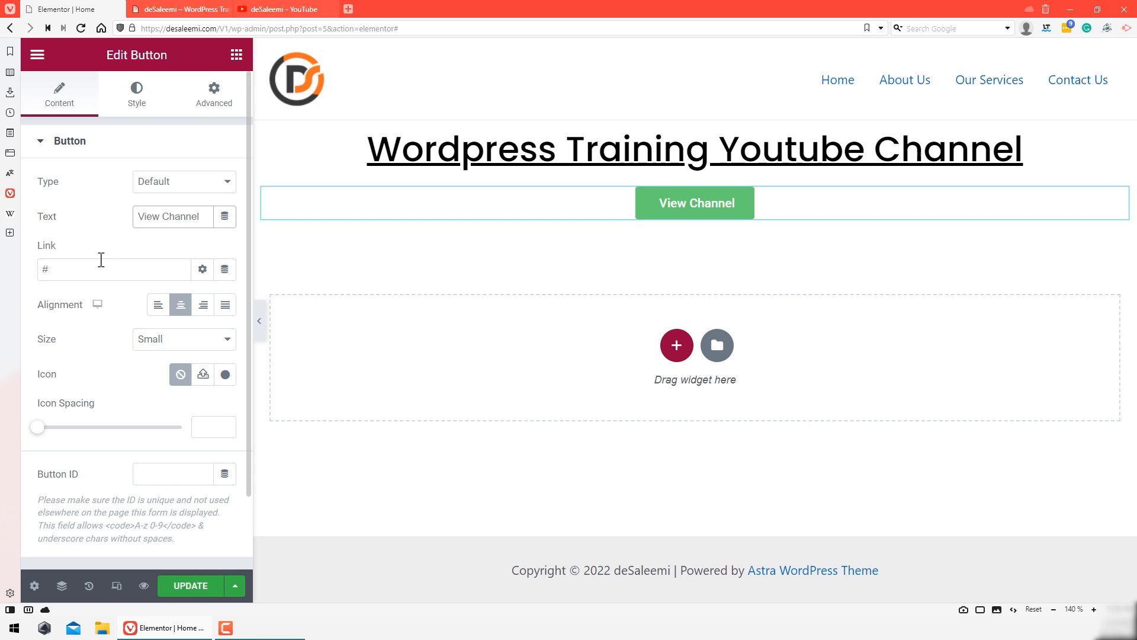
click(1043, 156)
triple_click(167, 312)
key(BackSpace)
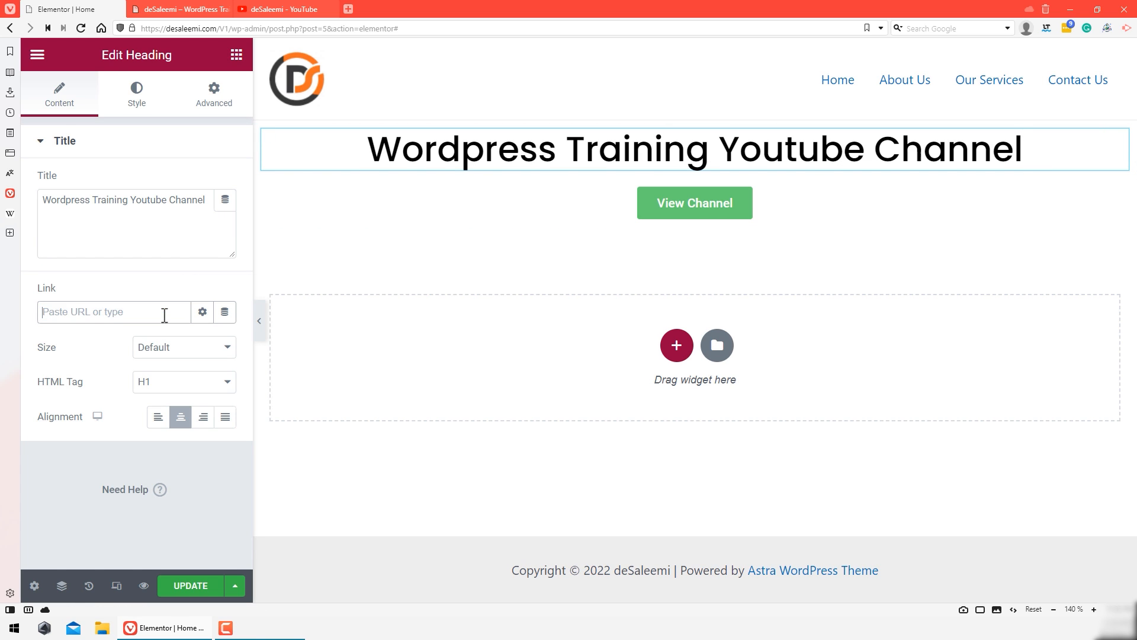
click(812, 211)
triple_click(72, 272)
text(https://www.youtube.com/channel/UCGumj0nK0pOfUzkXFbufG6Q)
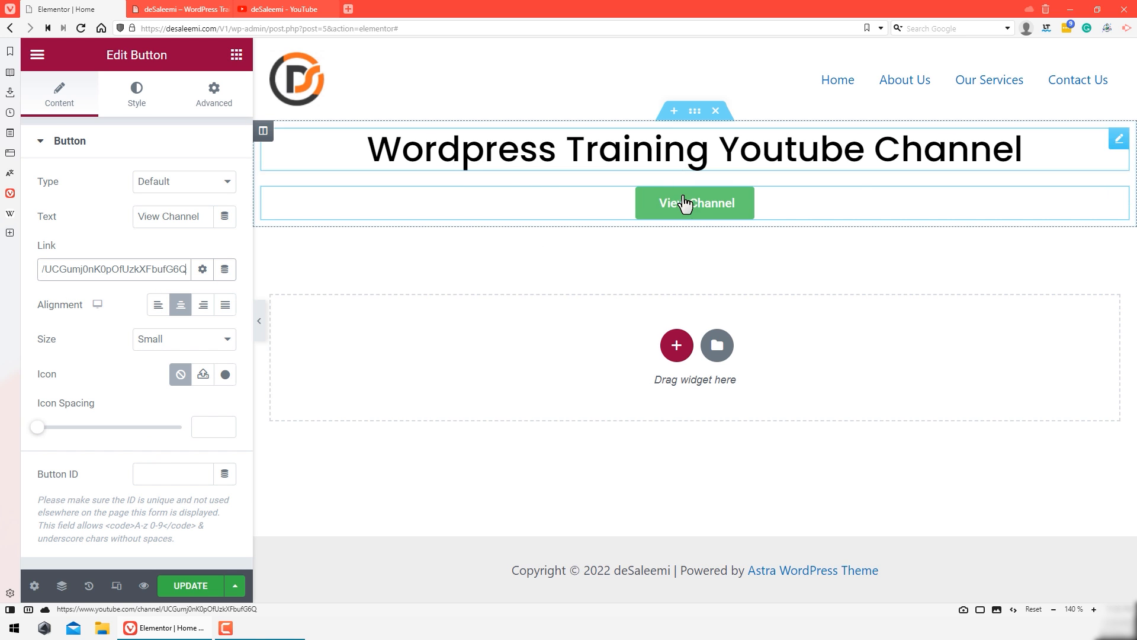
Step: Set the View Channel button's link to open in a new window
click(202, 270)
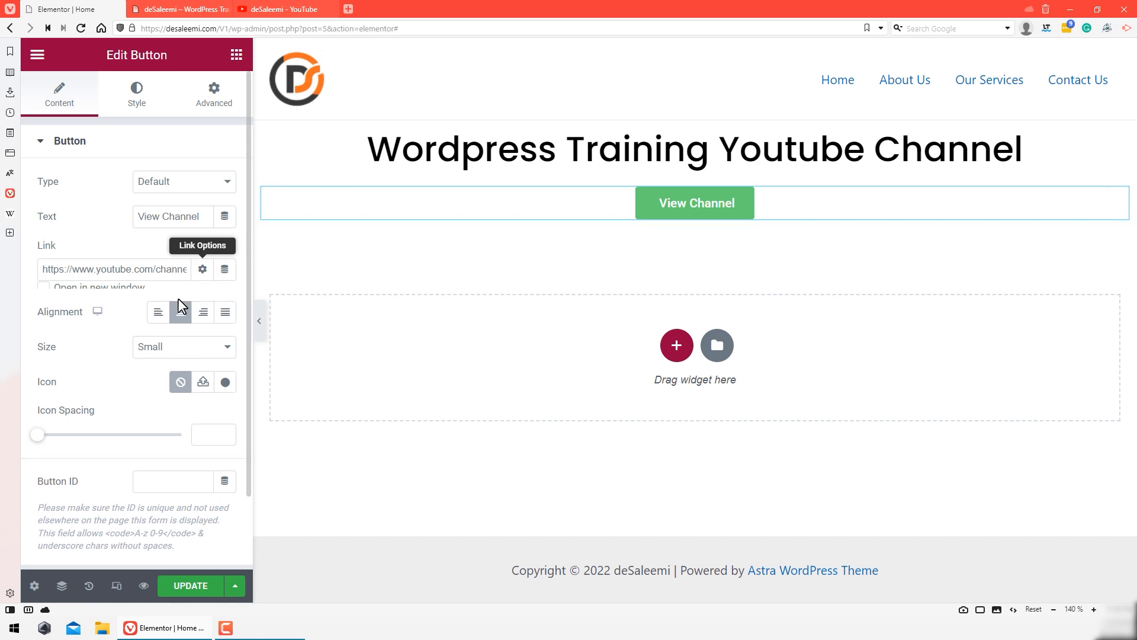
click(93, 296)
click(203, 271)
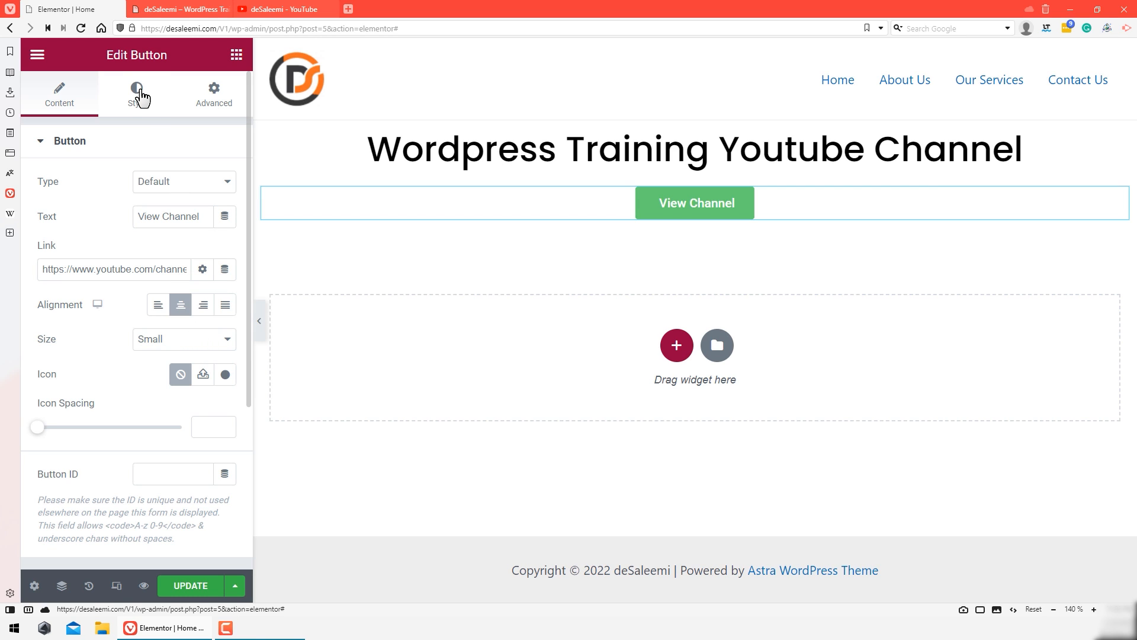
Step: Insert the right-pointing square caret icon from the icon library into the View Channel button
click(226, 375)
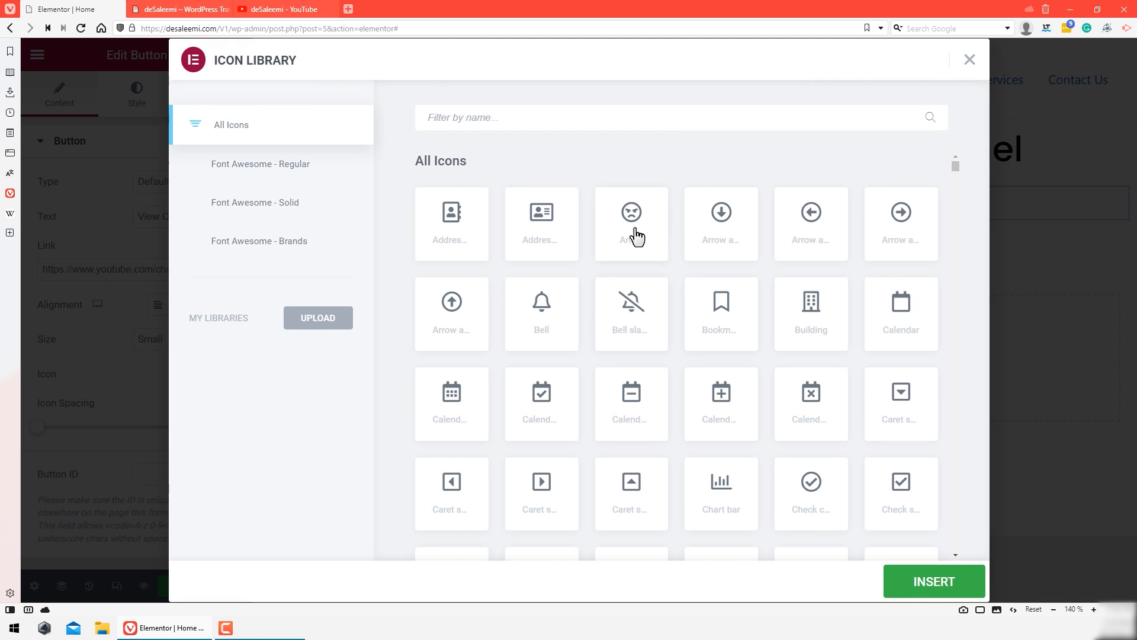
scroll(521, 372, down, 2)
click(536, 378)
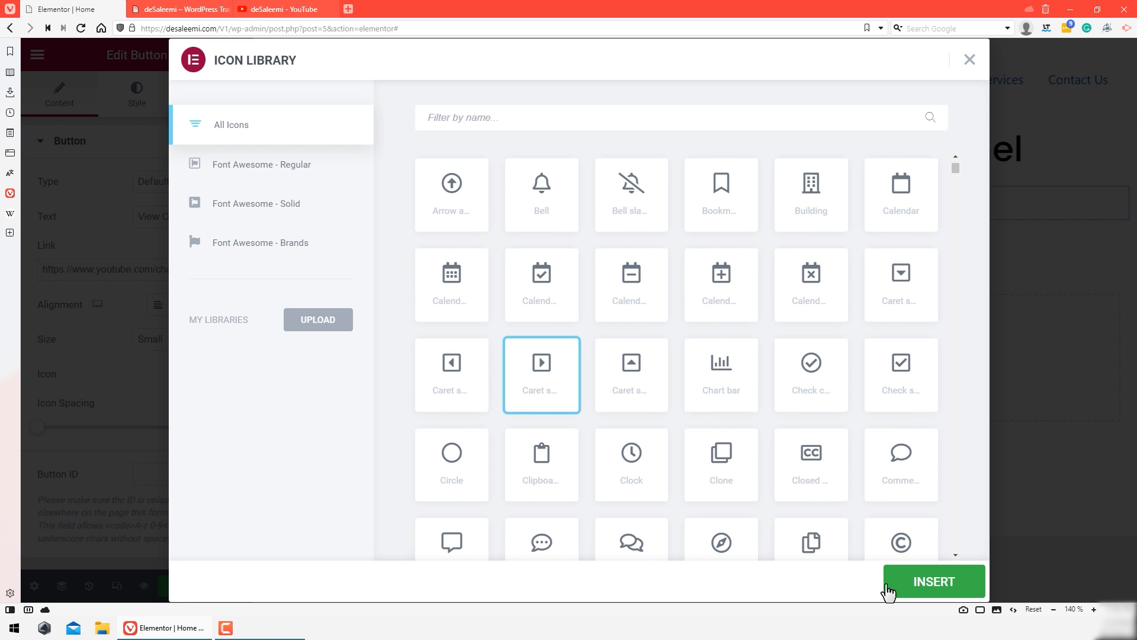
click(917, 587)
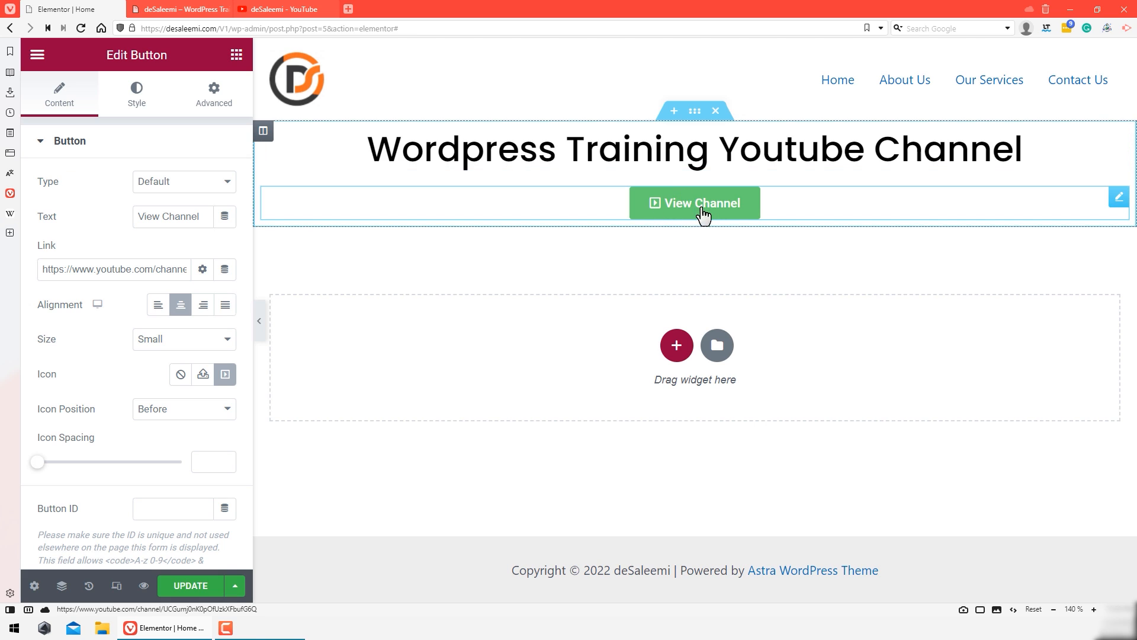
Step: Try the After icon position on the View Channel button and return it to Before
click(184, 410)
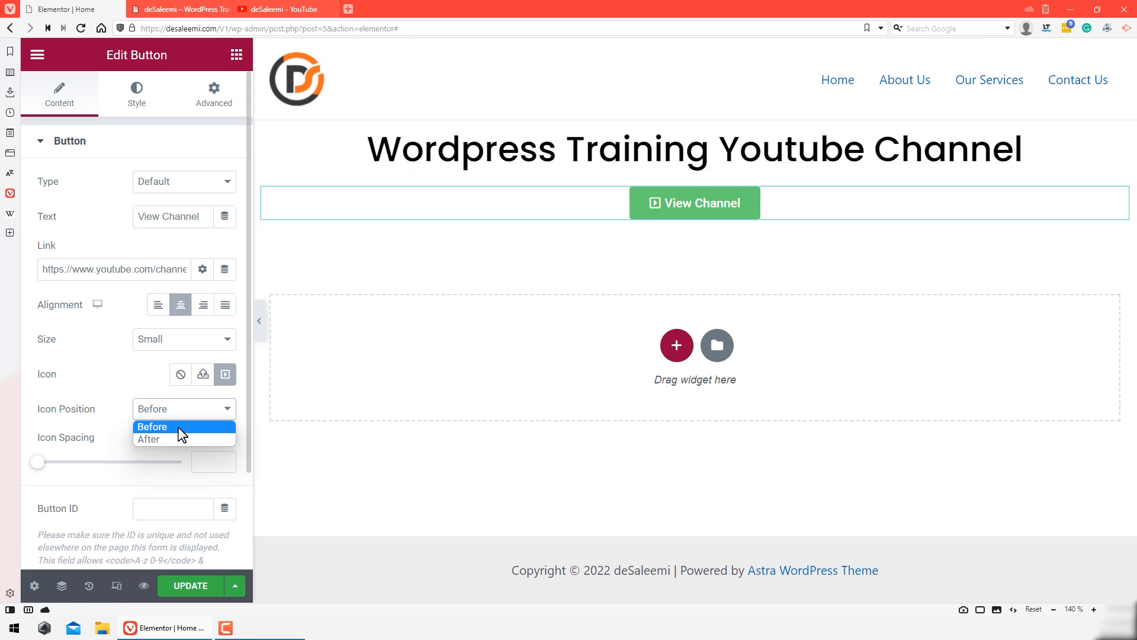
click(178, 438)
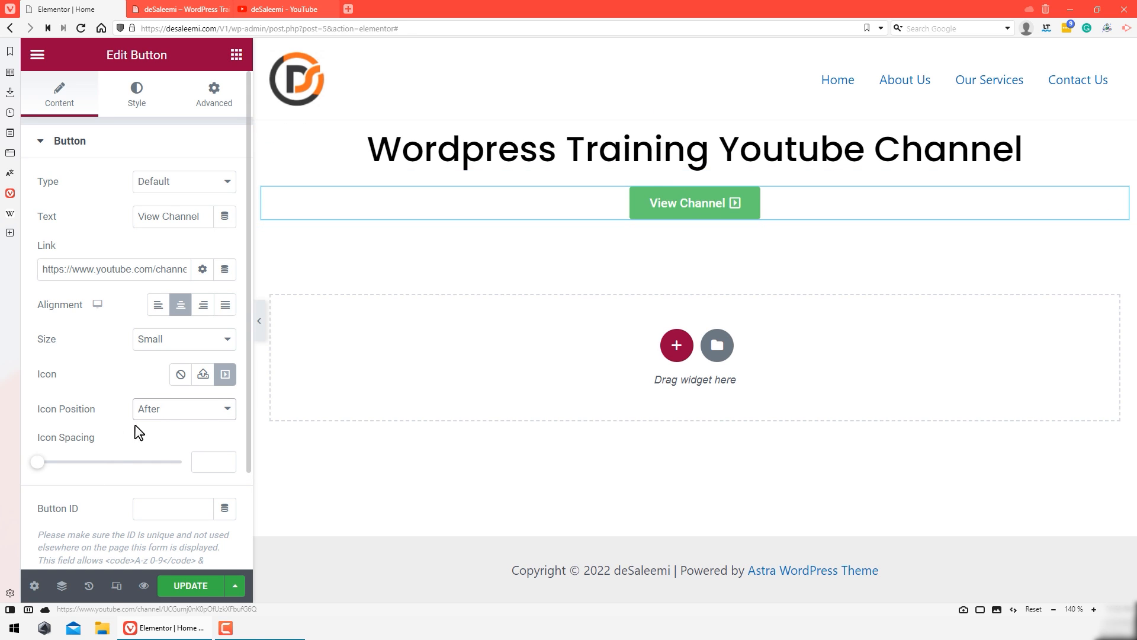
click(167, 412)
click(160, 426)
Step: Set the View Channel button's icon spacing to 7 and update the page
drag(37, 468, 58, 480)
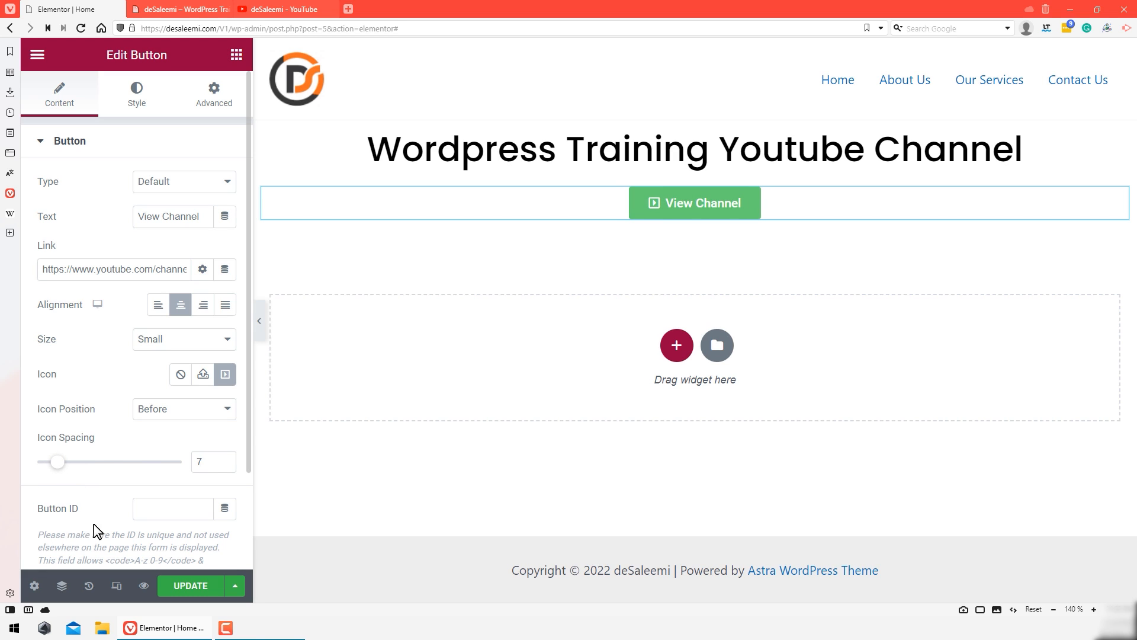
click(199, 586)
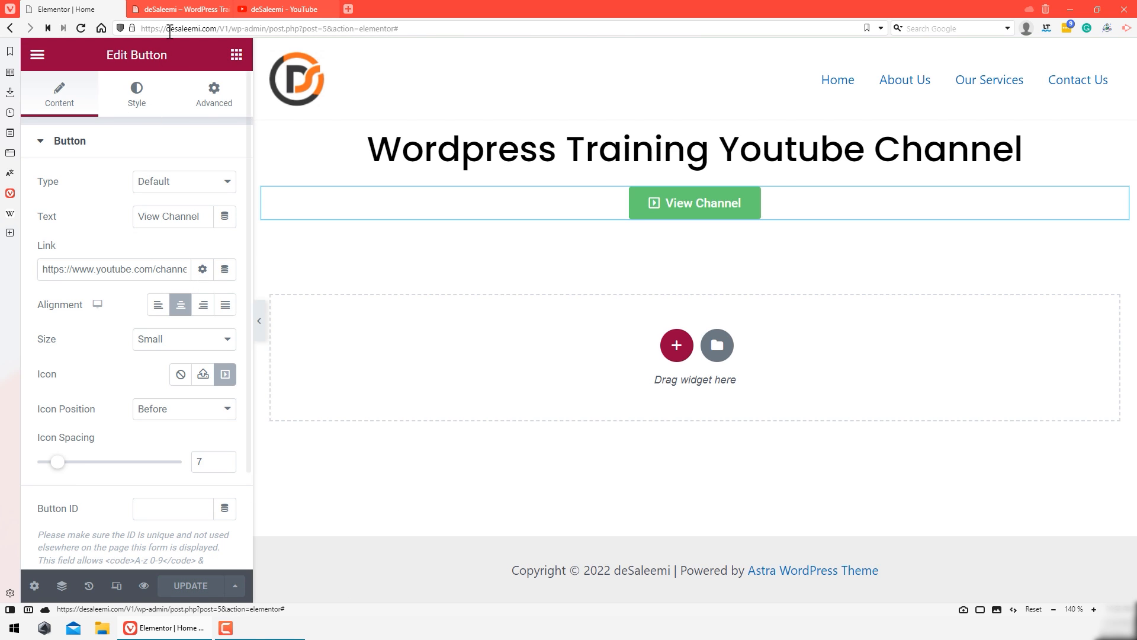
Step: Reload the page preview and check the heading and the button with its icon
click(169, 9)
click(81, 28)
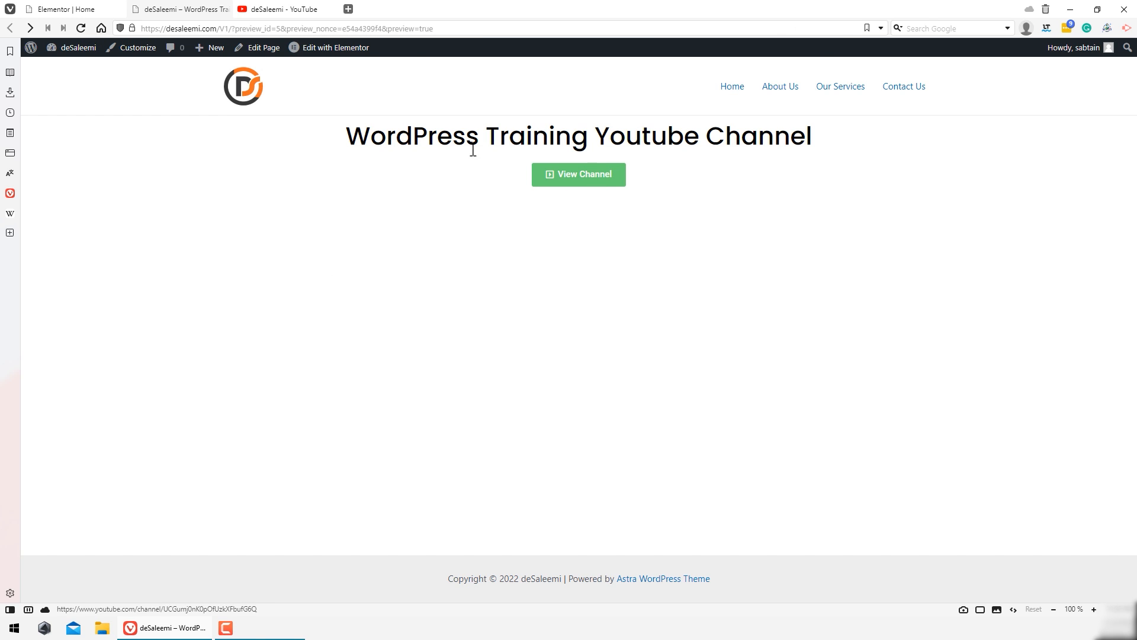
drag(346, 144, 835, 168)
click(818, 208)
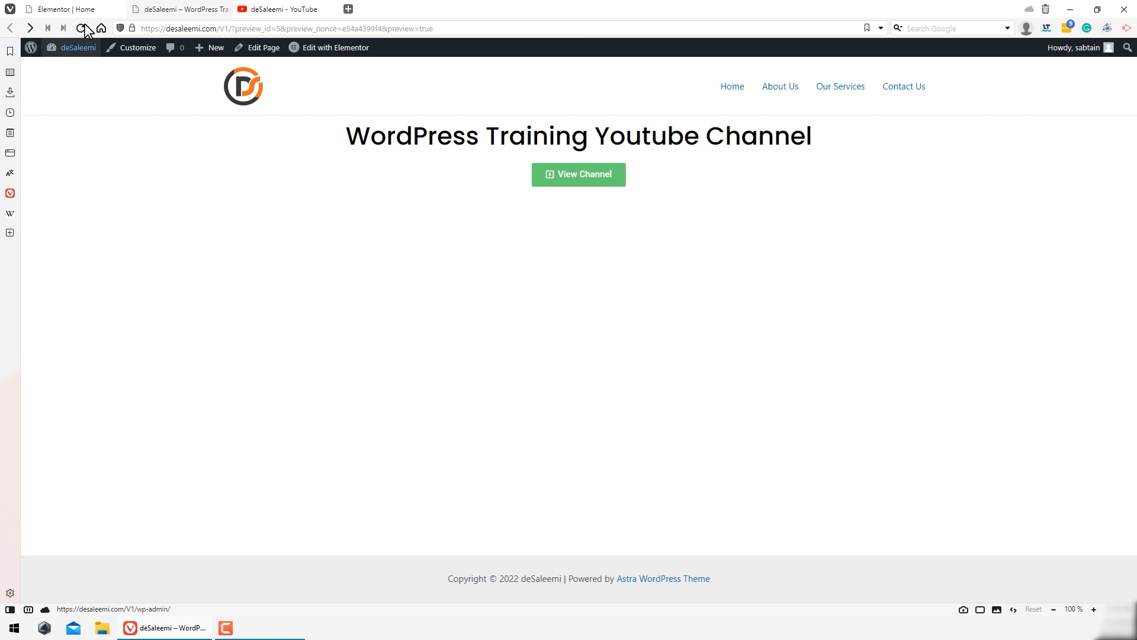
Step: Return to the page editor and change the View Channel button's font family to Poppins
click(81, 9)
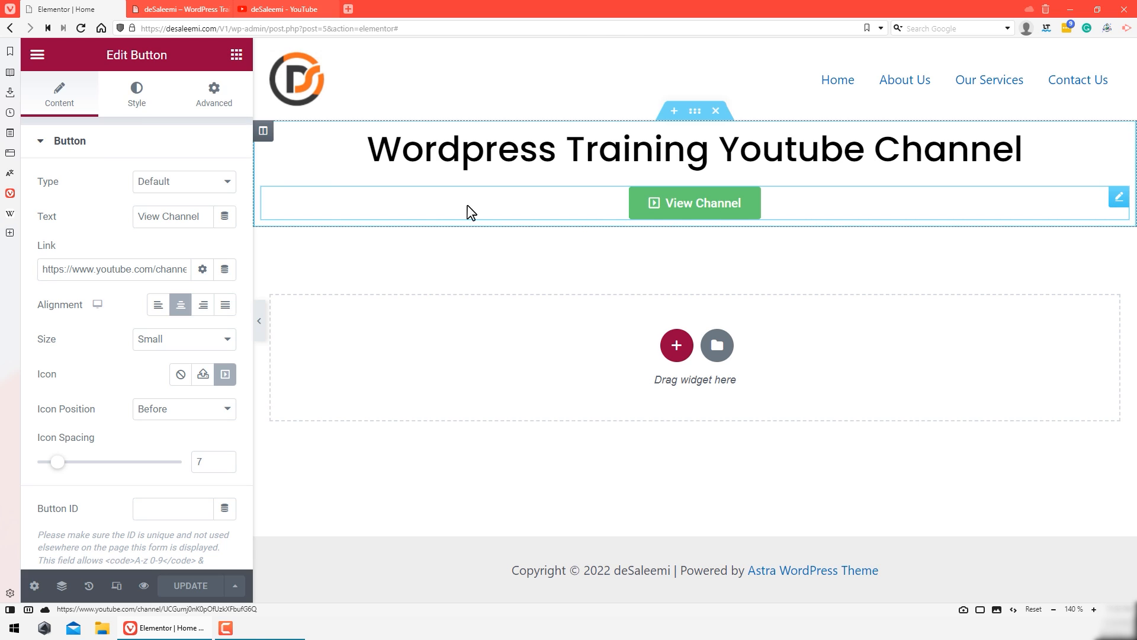
click(142, 104)
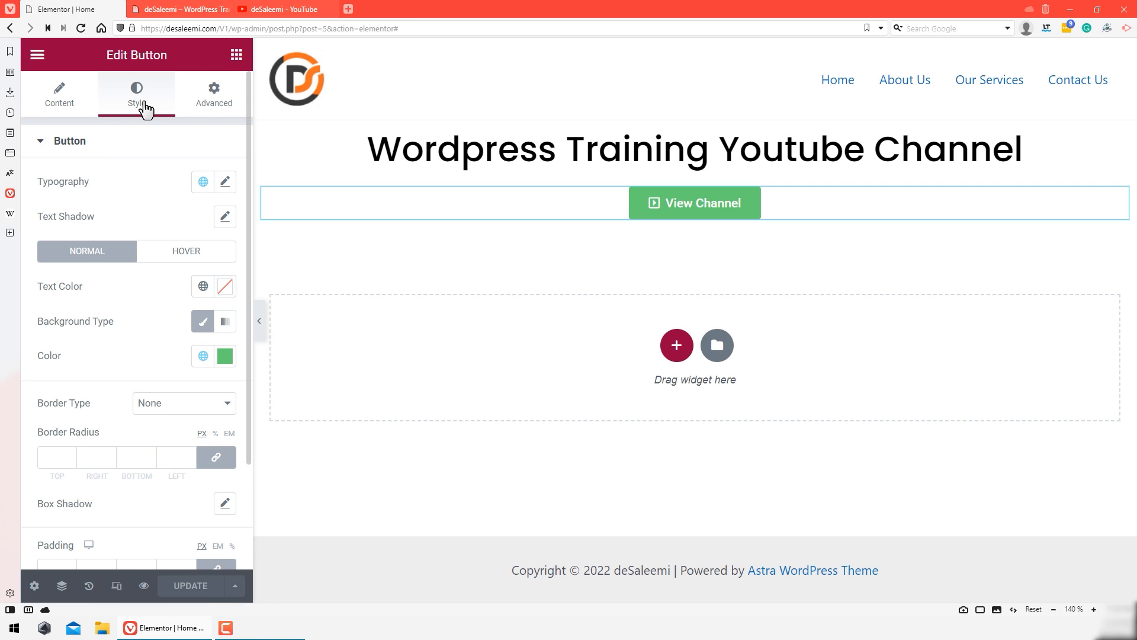
click(225, 182)
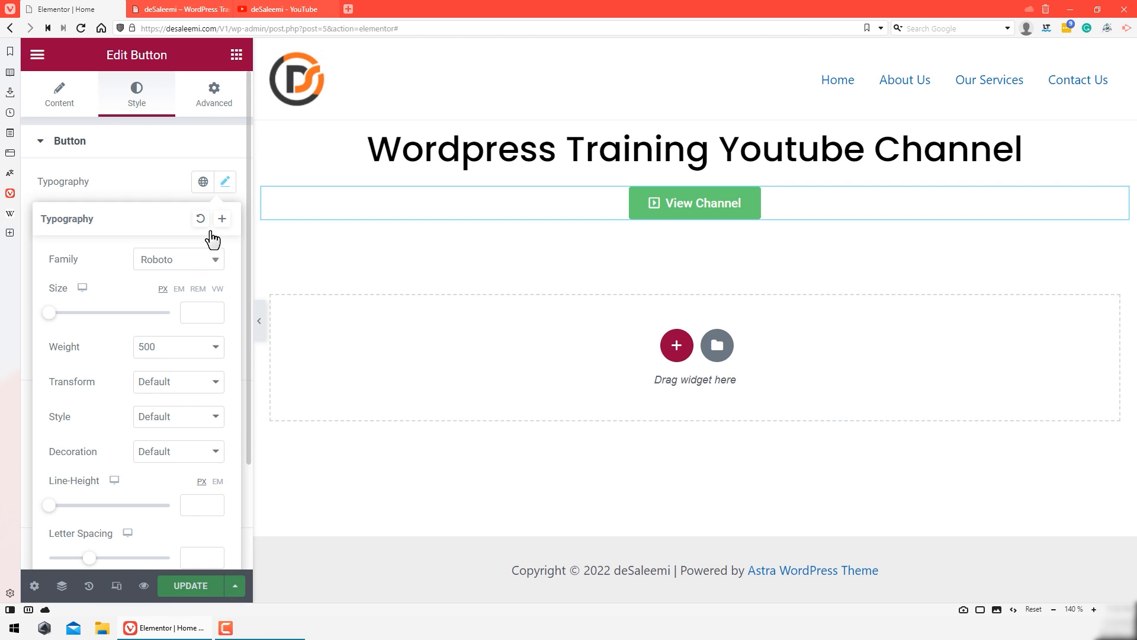
click(178, 259)
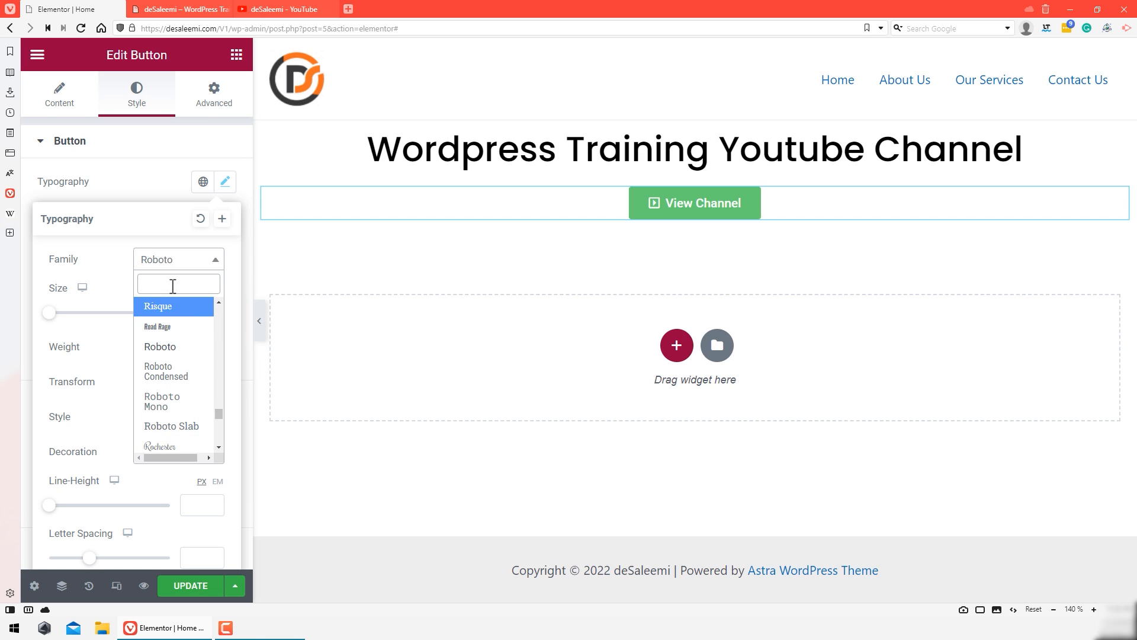
text(popp)
click(181, 333)
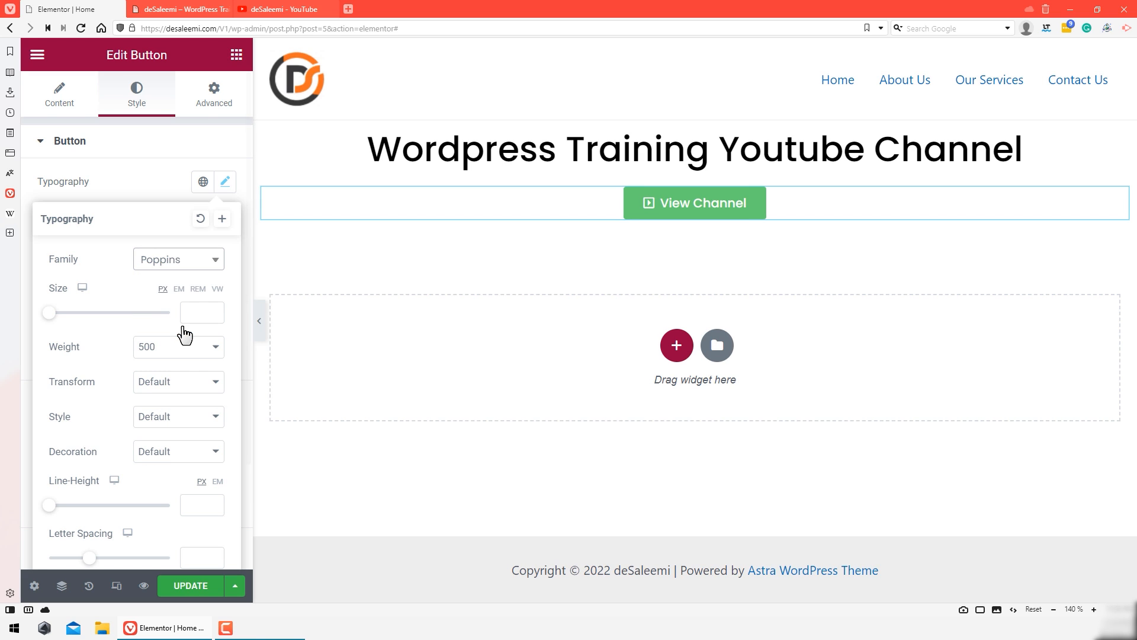
Step: Try font weight 600 on the button text and return it to 500
click(175, 350)
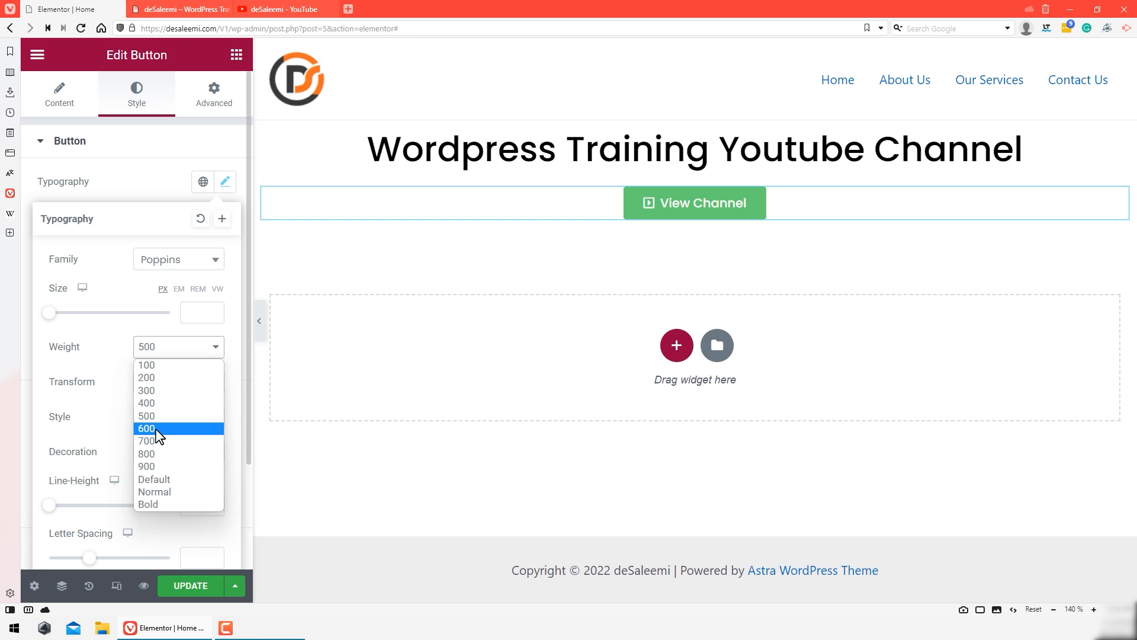
click(157, 428)
click(173, 354)
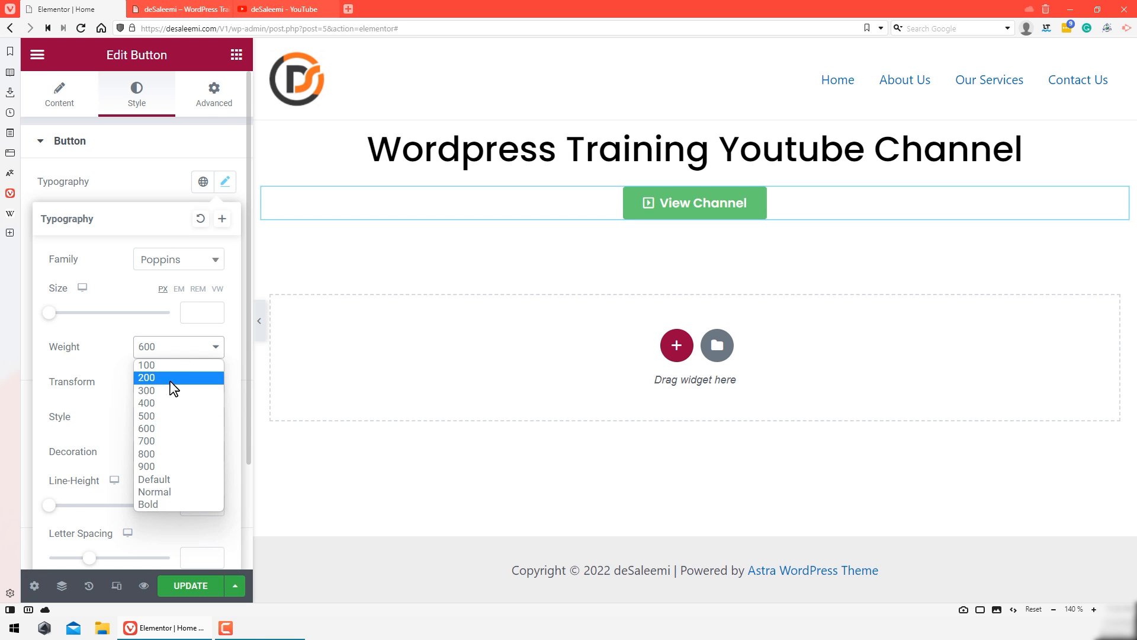
click(169, 419)
Step: Set the button text's font size to 16 px
click(198, 311)
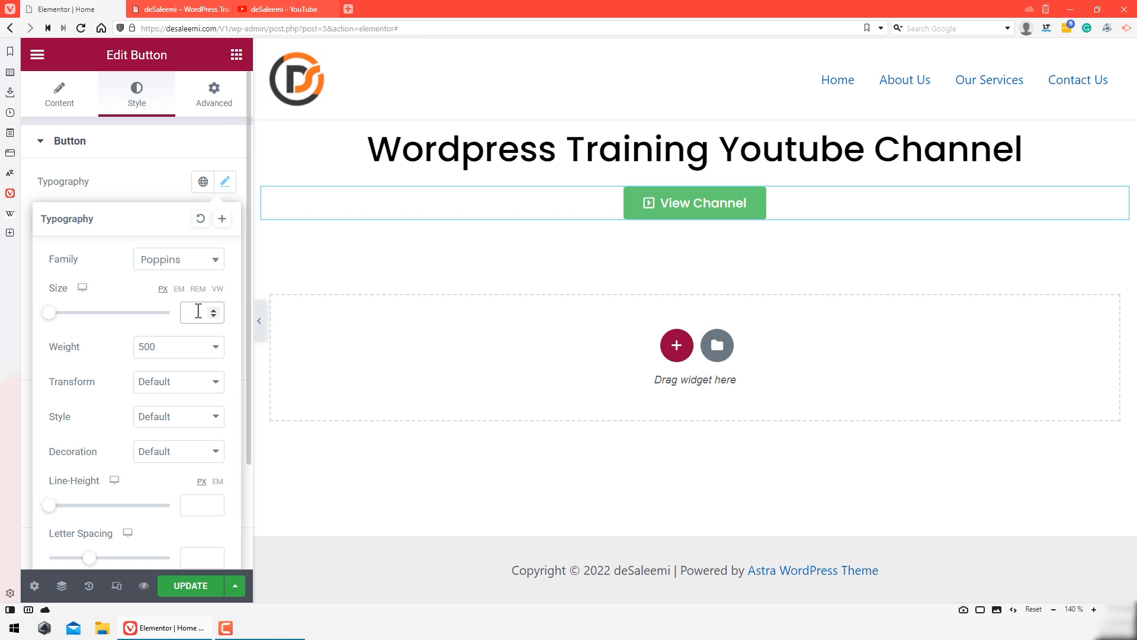
text(20)
key(BackSpace)
key(BackSpace)
text(1)
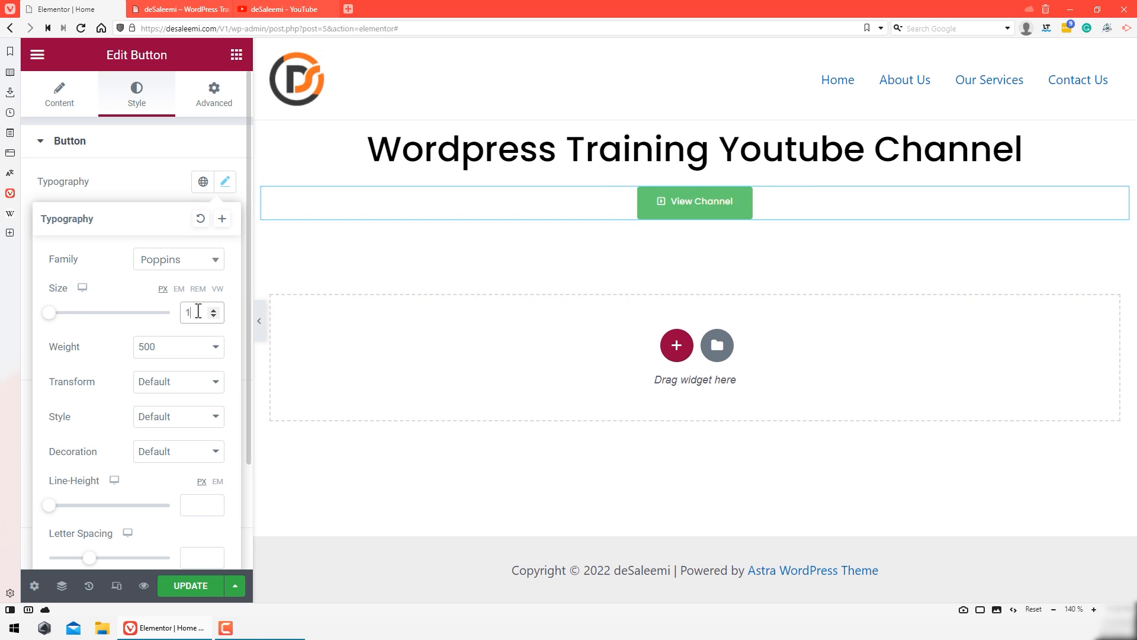
text(6)
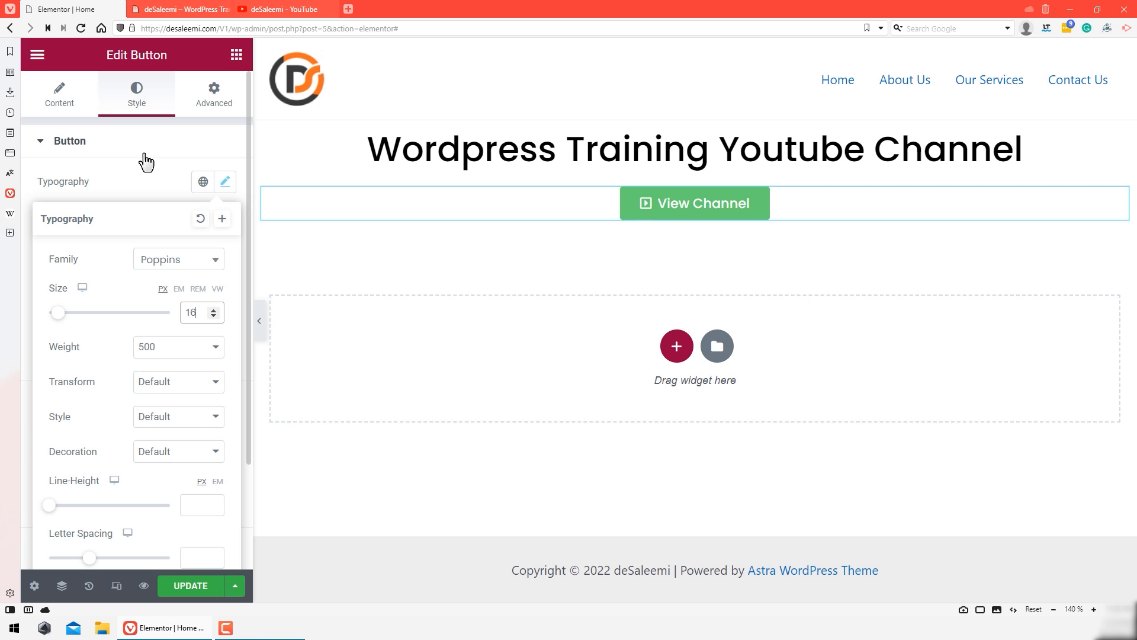
Step: Examine the typography settings of the page heading and of the View Channel button
click(616, 167)
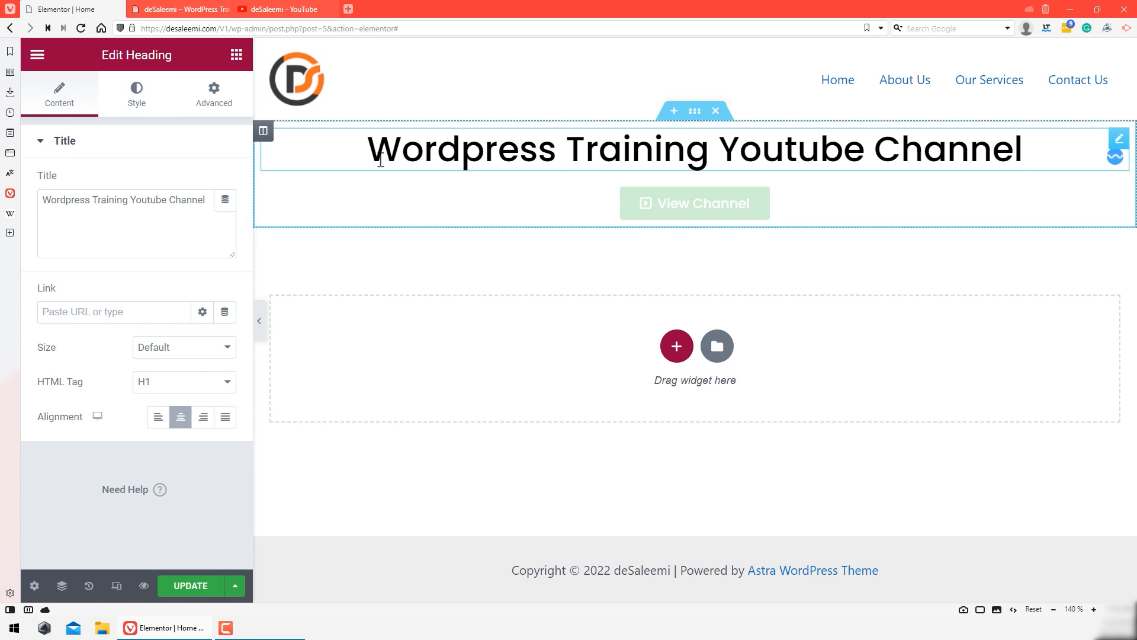
click(136, 95)
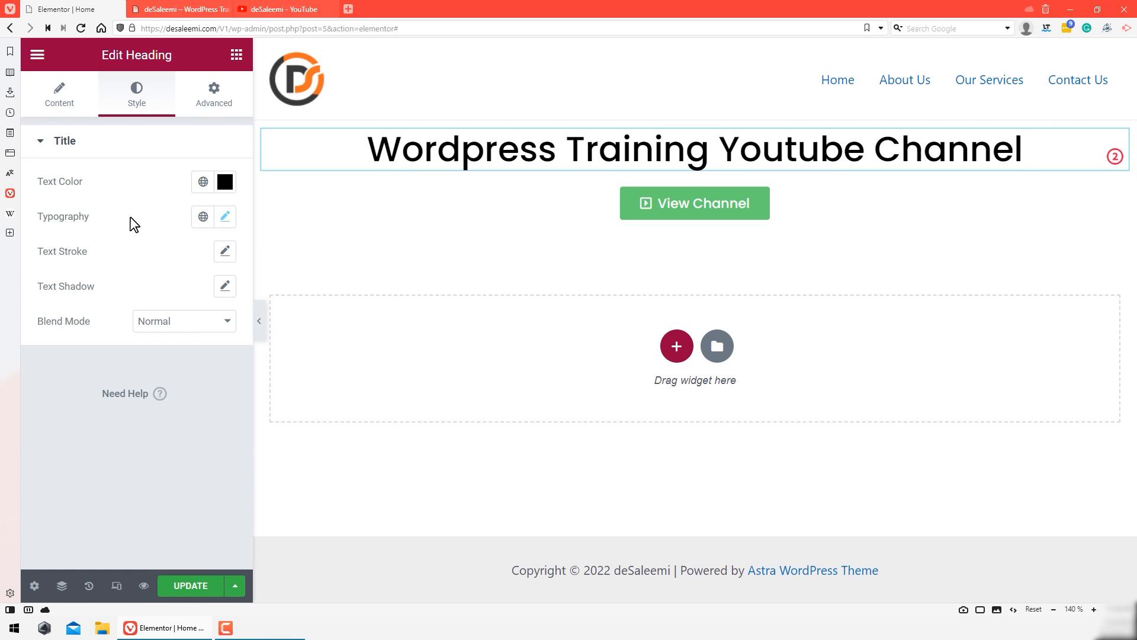
click(225, 217)
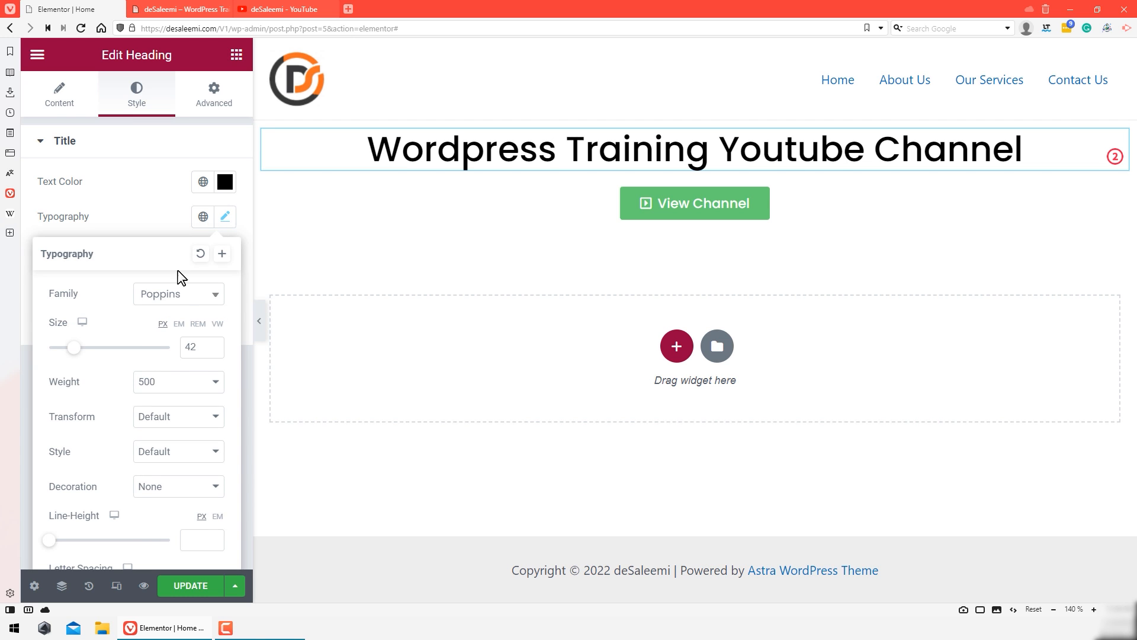
click(157, 201)
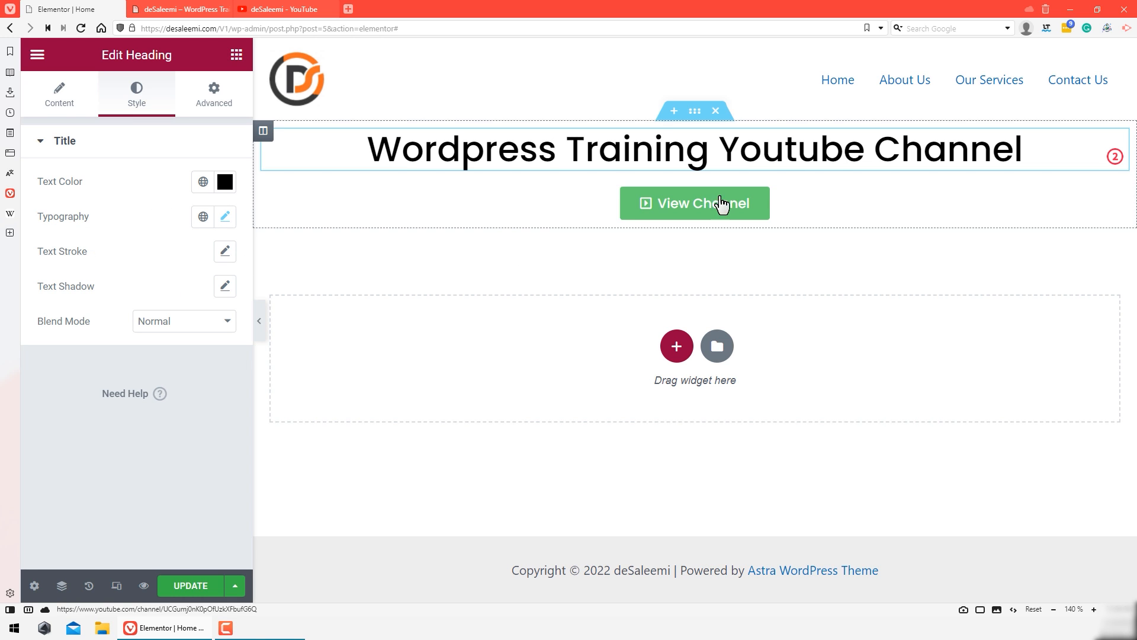
click(856, 203)
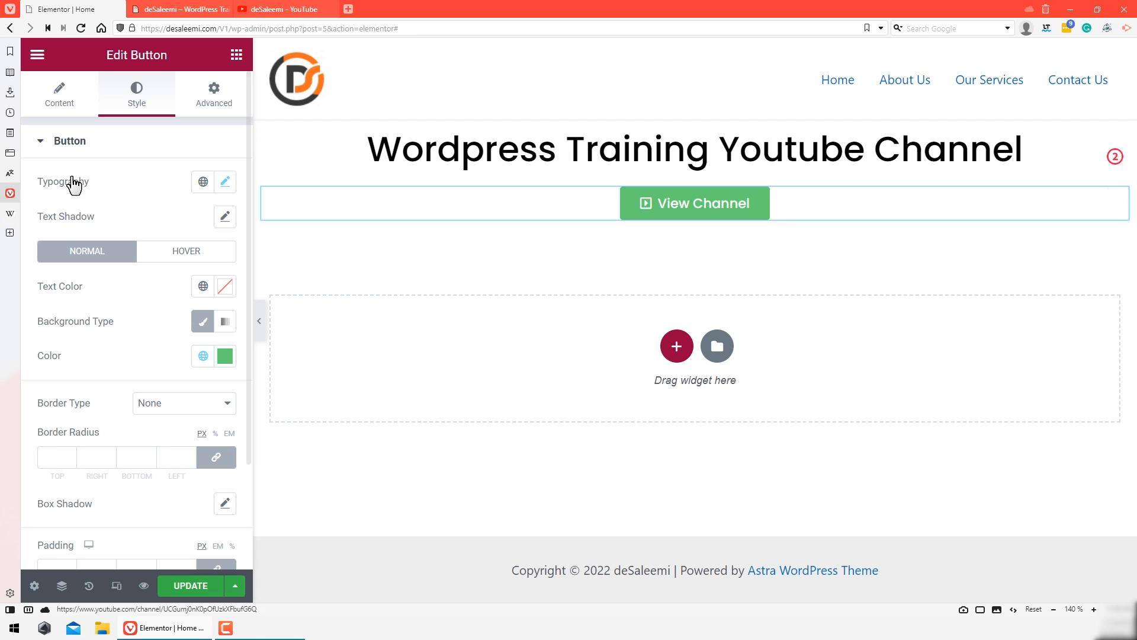
click(225, 182)
click(131, 196)
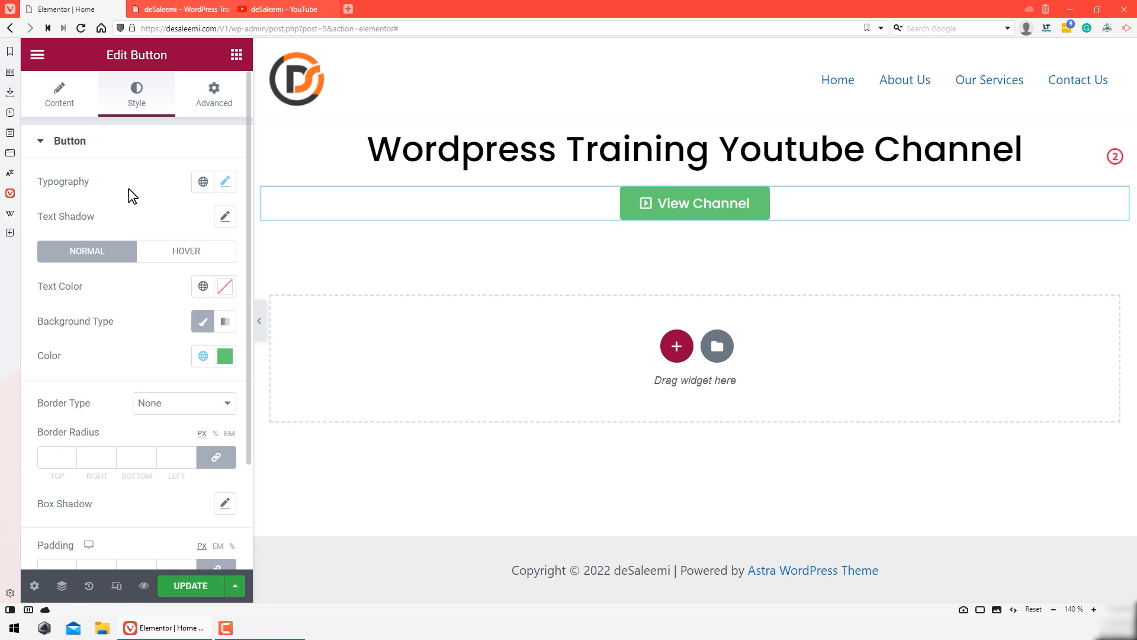
Step: Try the default text shadow on the button text and reset it
click(225, 217)
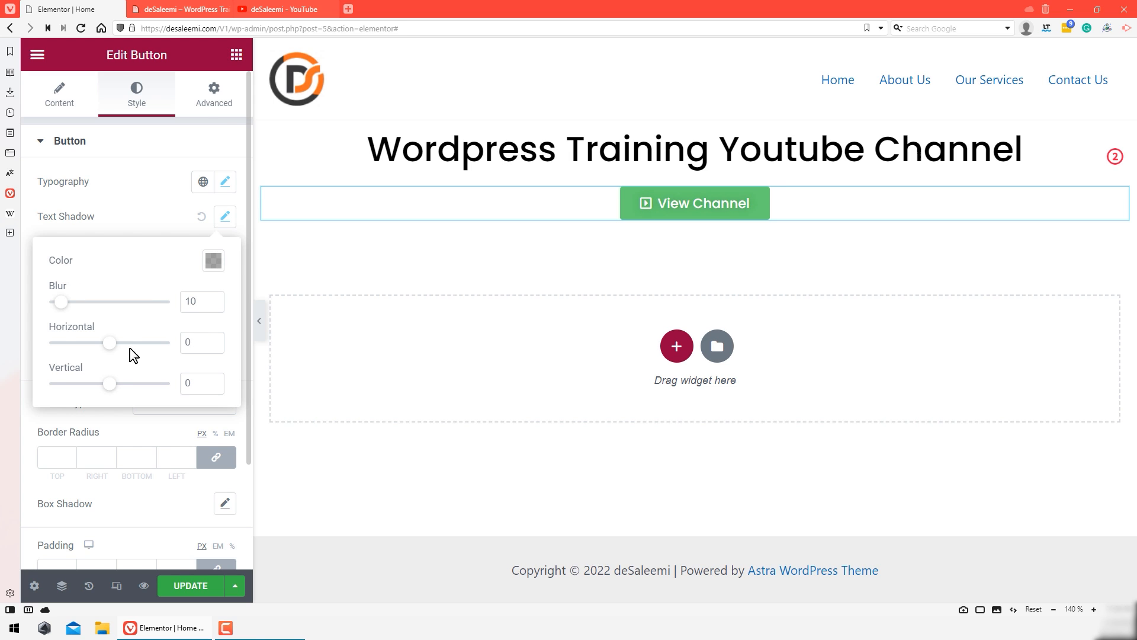
click(201, 217)
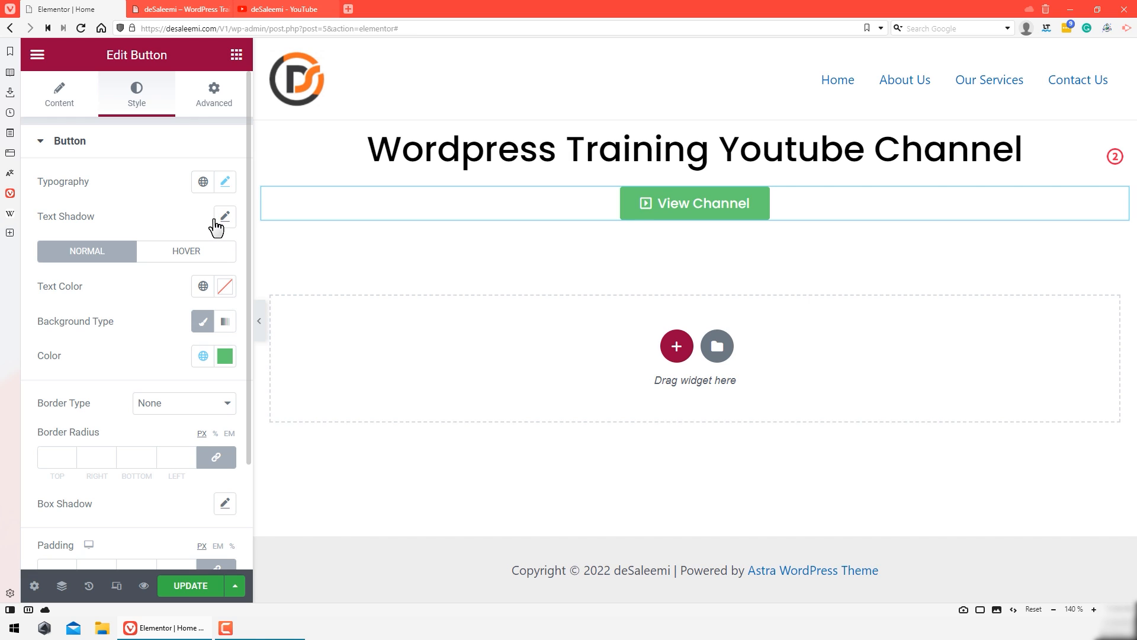
Step: Set the View Channel button's normal-state text color to black
scroll(183, 230, down, 2)
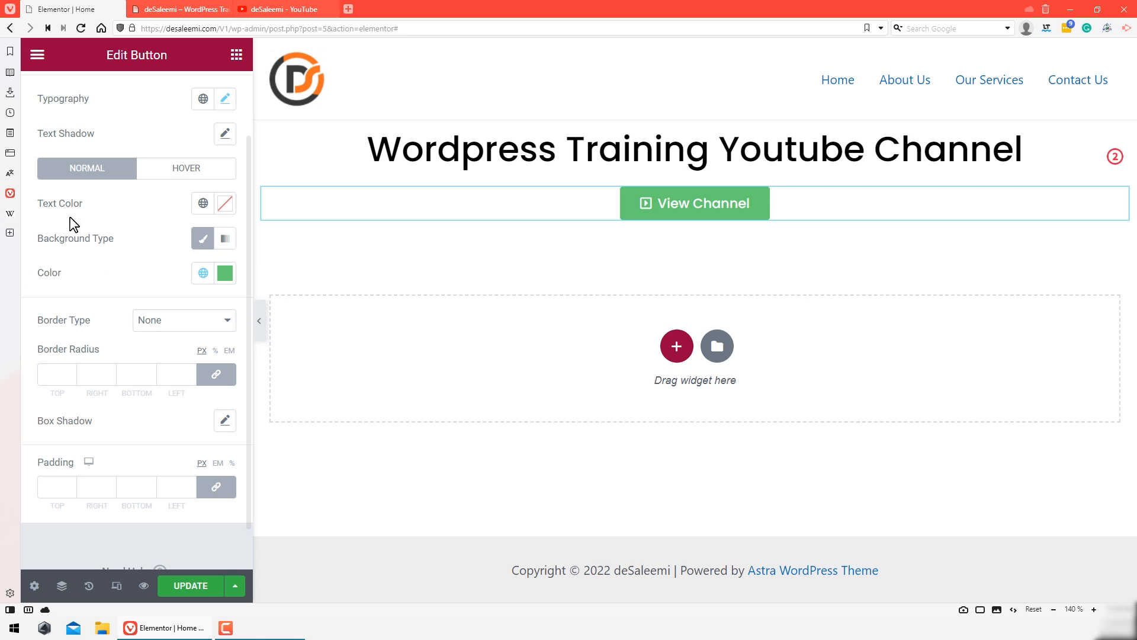
click(224, 204)
drag(236, 320, 318, 286)
drag(184, 289, 101, 428)
click(121, 213)
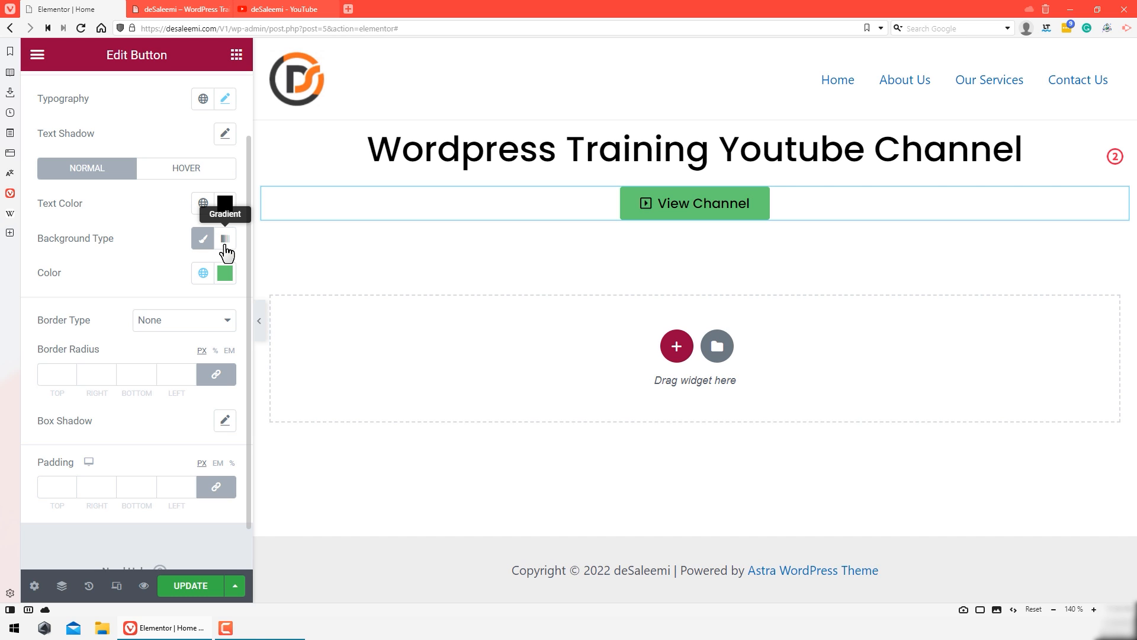
Step: Change the View Channel button's background color to bright yellow, #FFF900
click(225, 273)
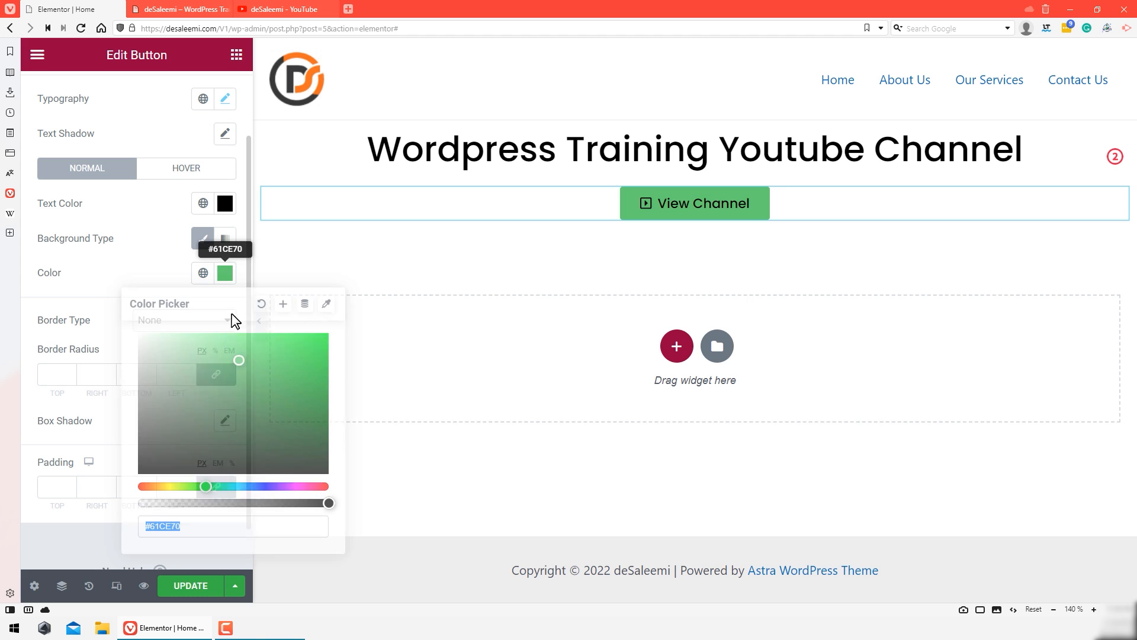
drag(241, 439, 274, 406)
drag(284, 486, 169, 487)
drag(278, 408, 338, 329)
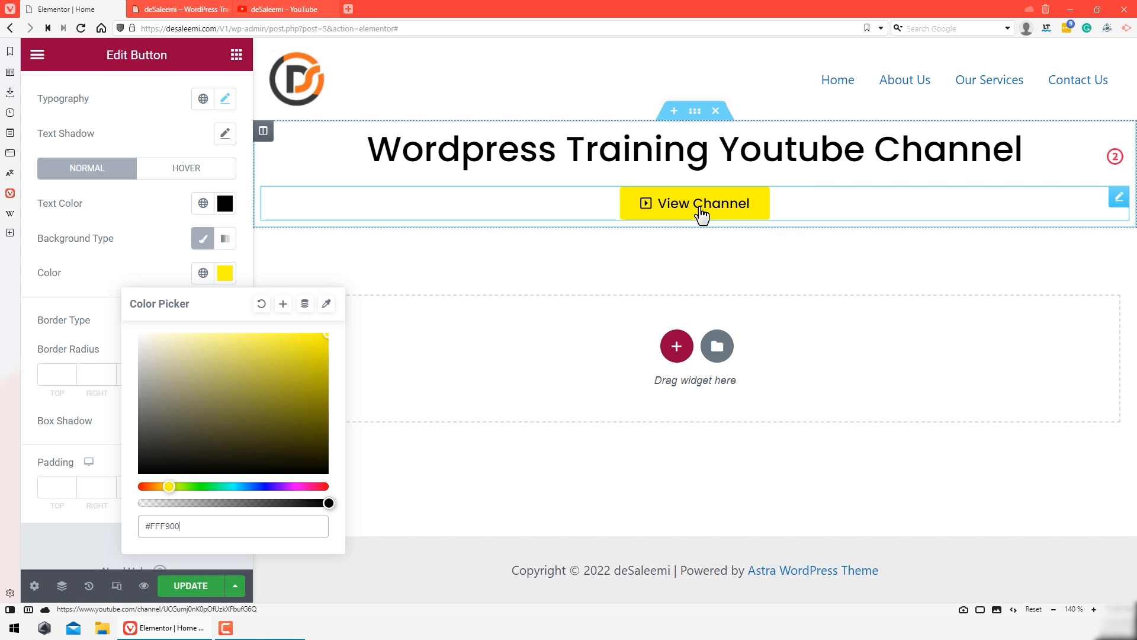
click(144, 244)
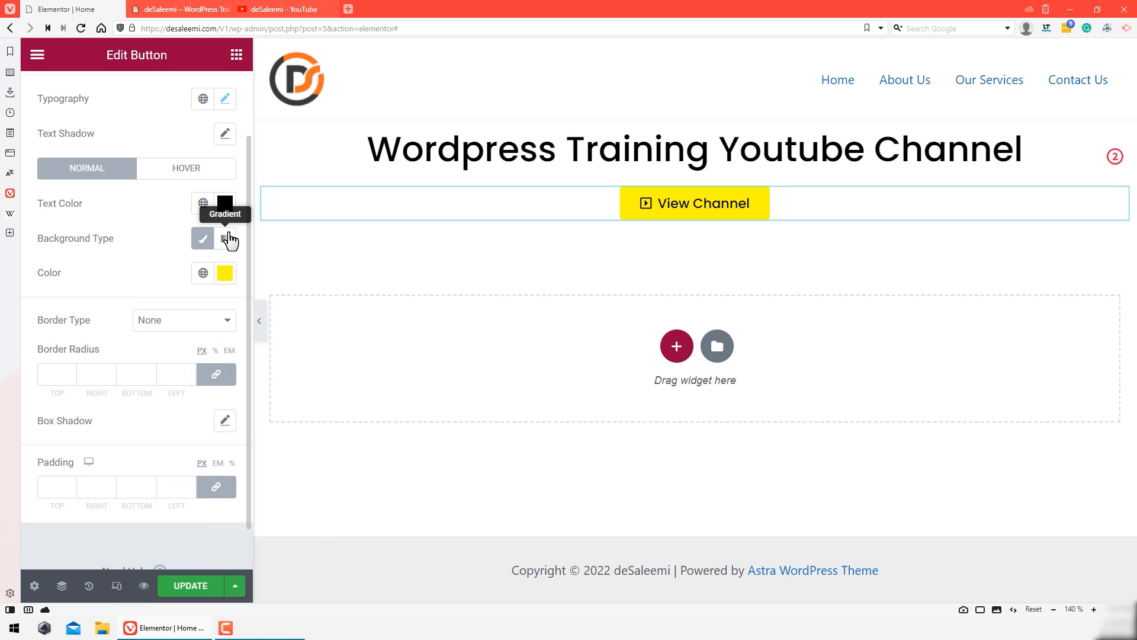
Step: Try a gradient background on the View Channel button with a green second color, #98F229
click(226, 239)
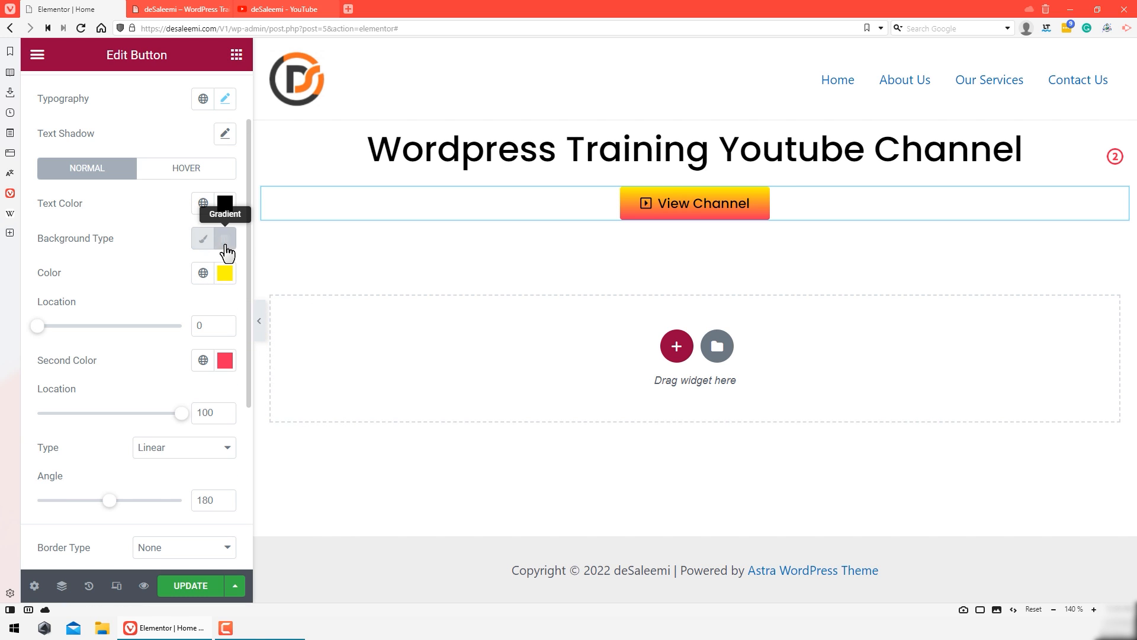
click(225, 362)
mouse_move(188, 278)
mouse_down()
mouse_move(197, 278)
mouse_move(187, 276)
mouse_up()
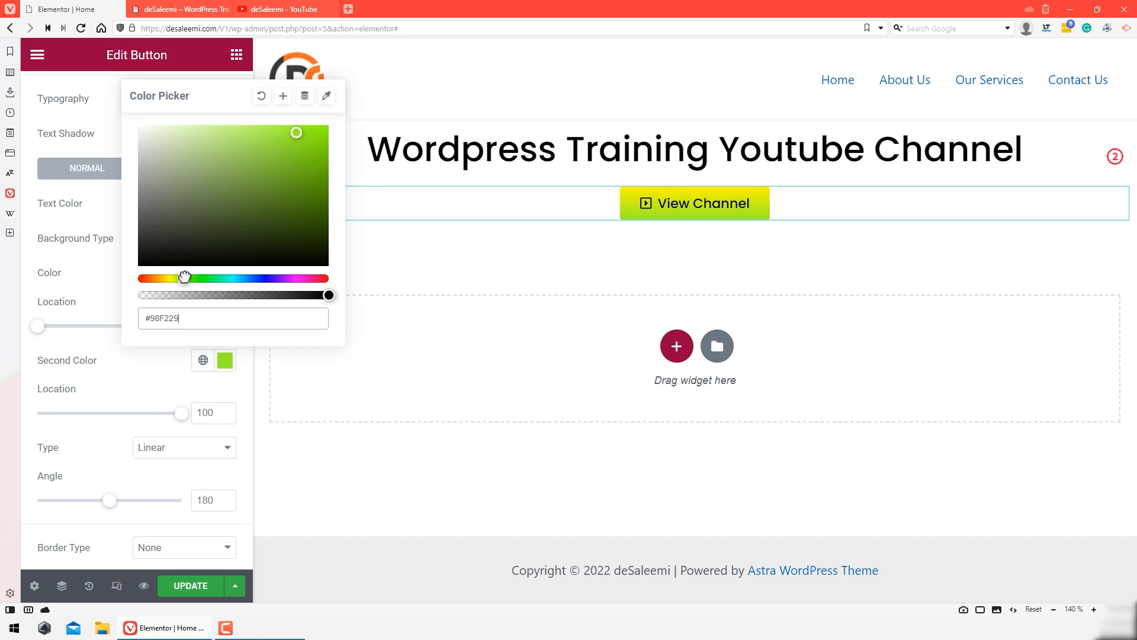
click(150, 375)
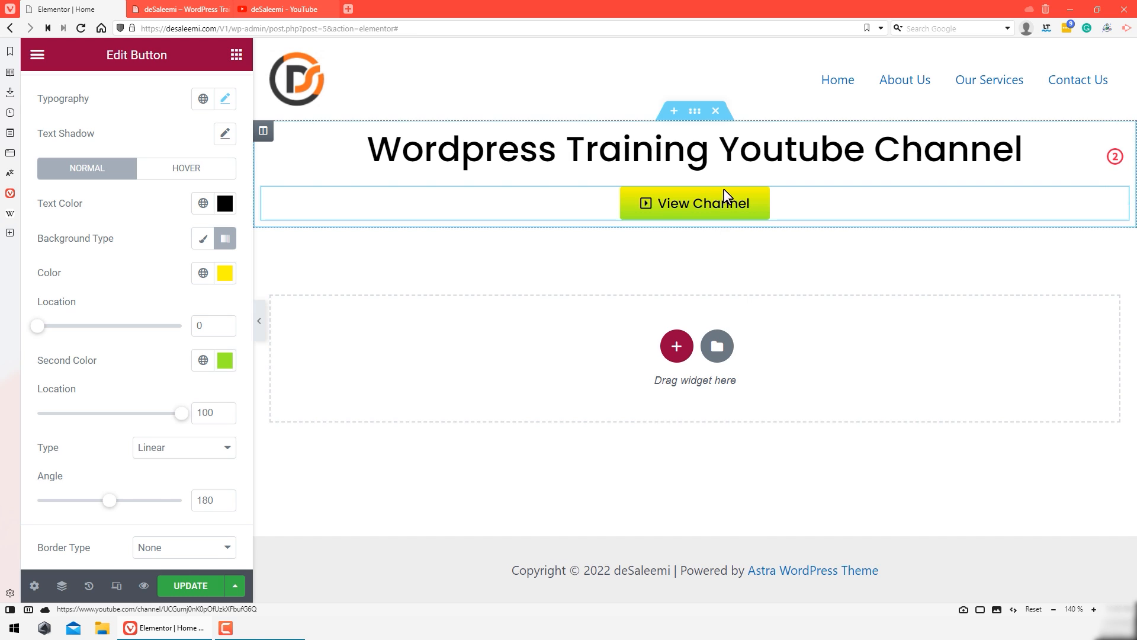
Step: Set the gradient's first color location to 49, second color location to 80 and angle to 280
drag(38, 328, 95, 325)
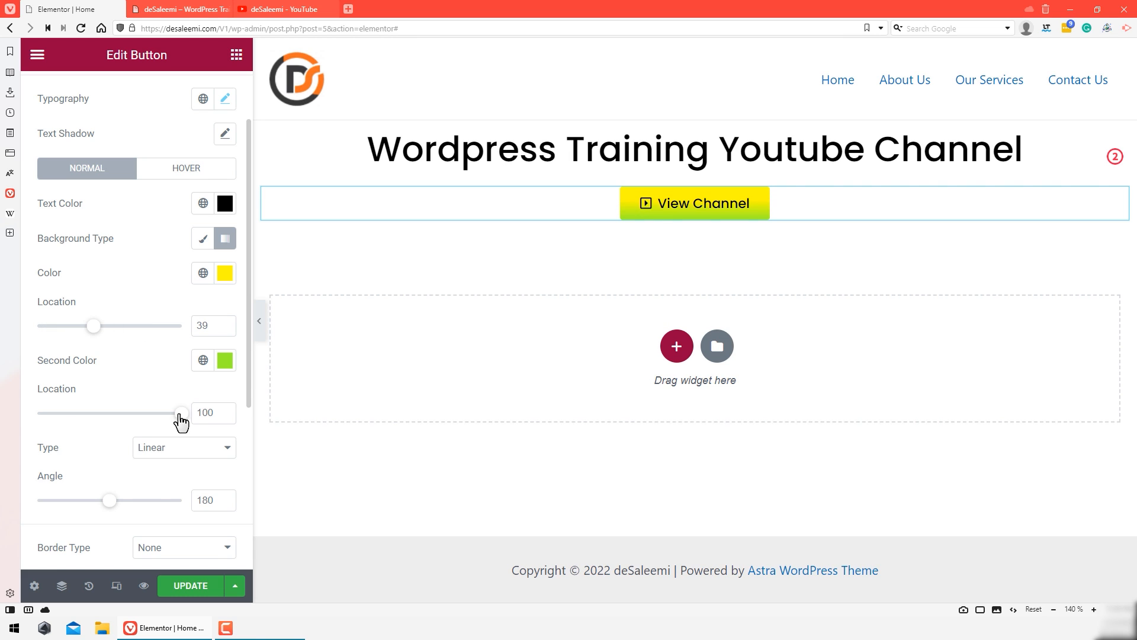
drag(181, 413, 37, 414)
drag(95, 326, 113, 326)
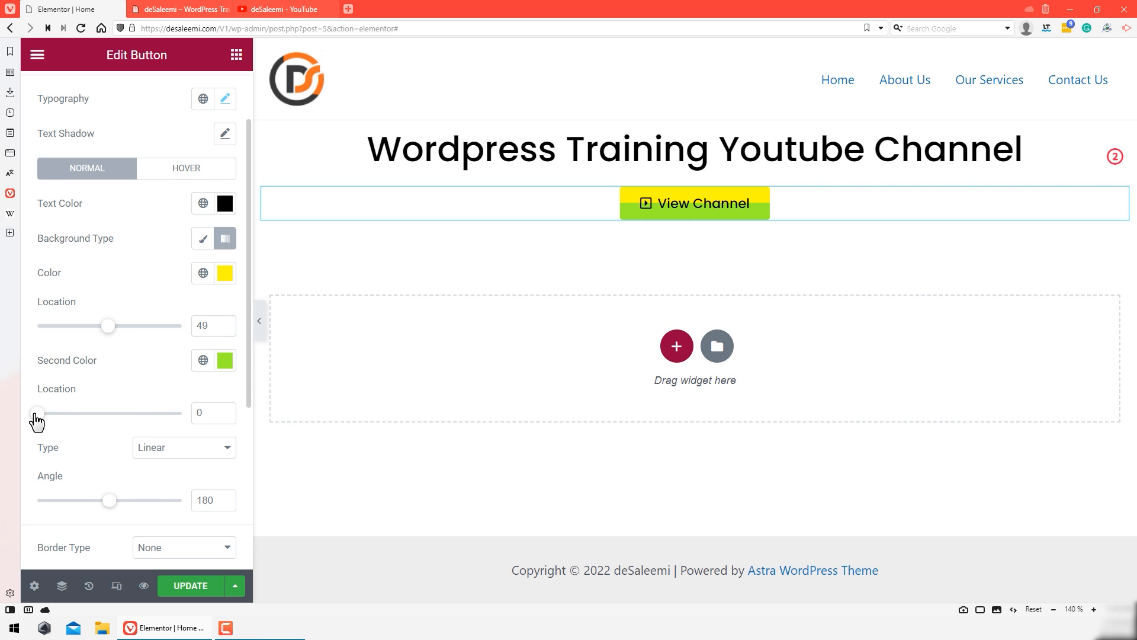
drag(39, 415, 155, 405)
drag(107, 508, 151, 472)
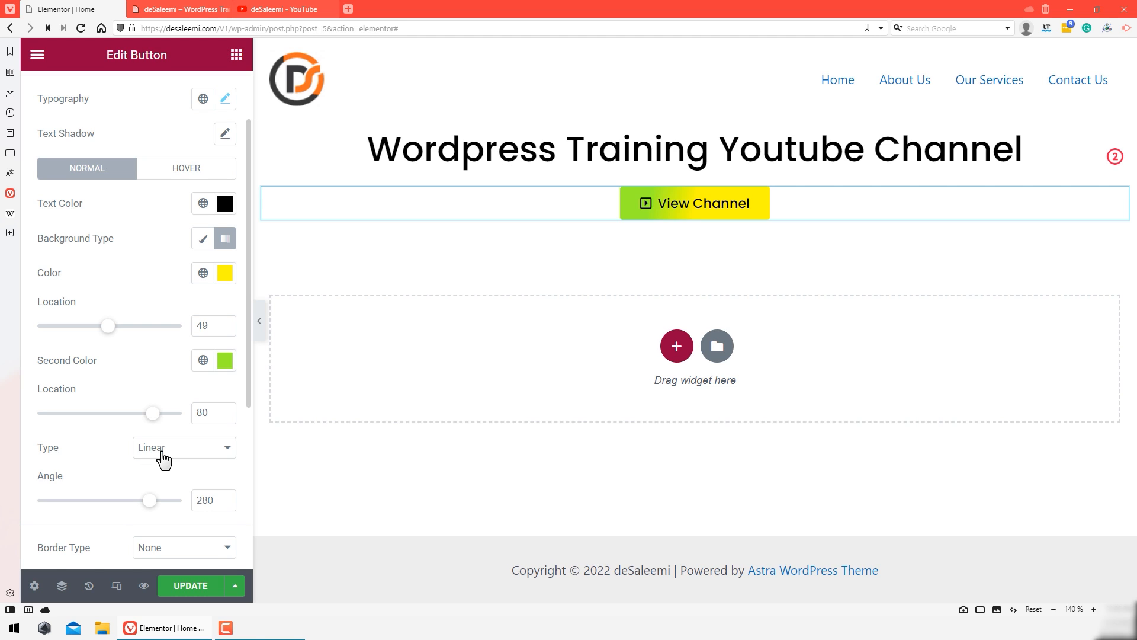
Step: Change the gradient type to Radial and try the Center Left, Center Right and Top Left positions before restoring Center Center
click(162, 453)
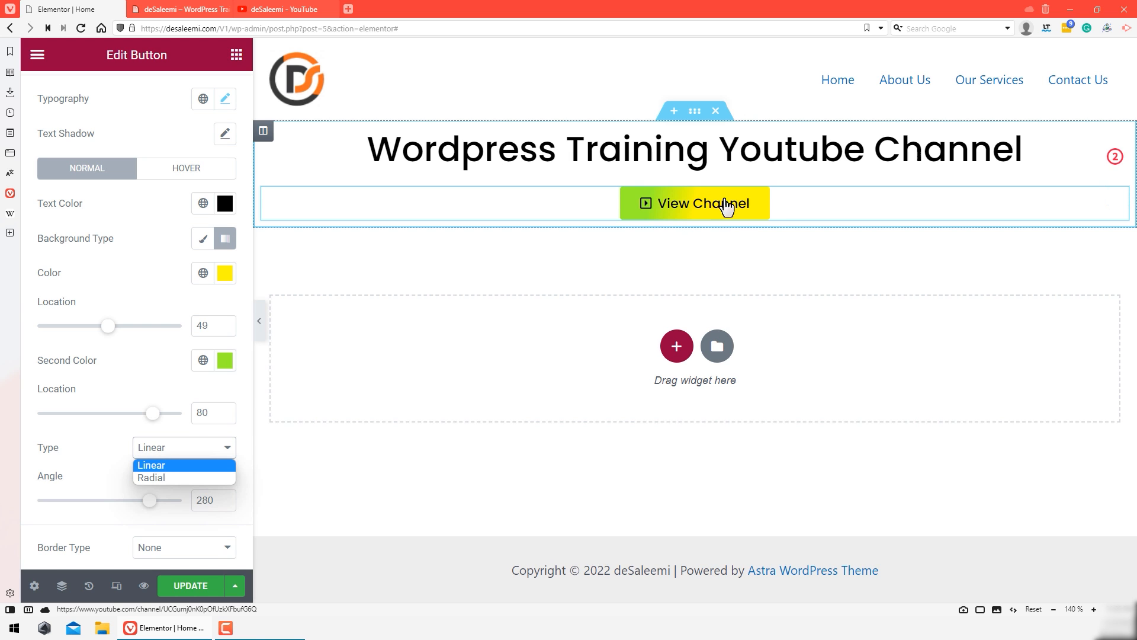
click(187, 477)
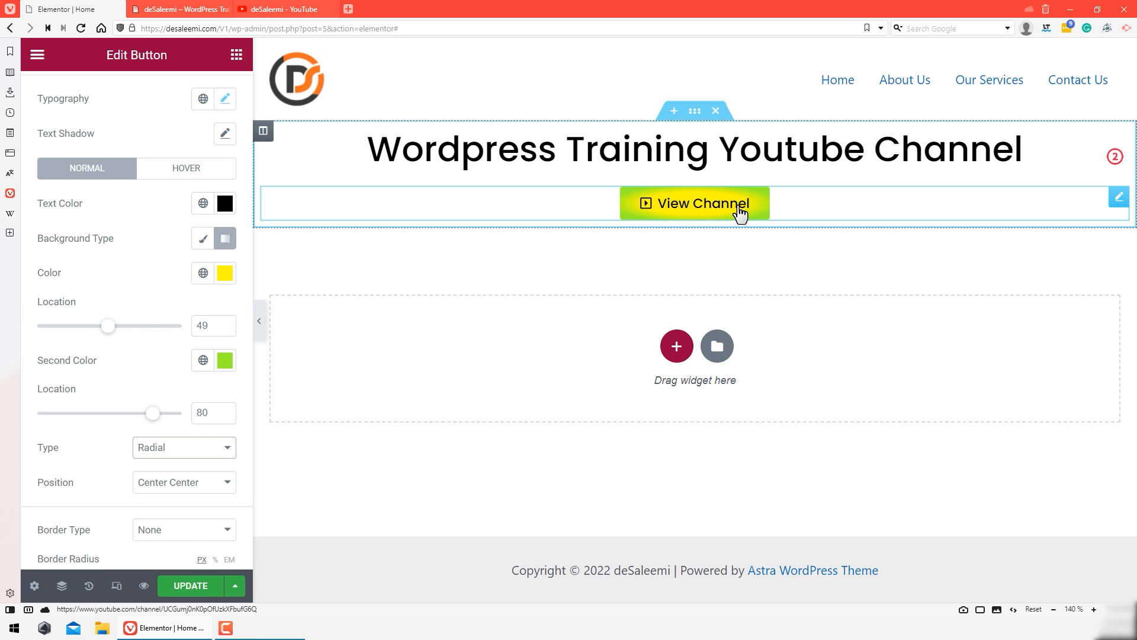
scroll(156, 486, down, 3)
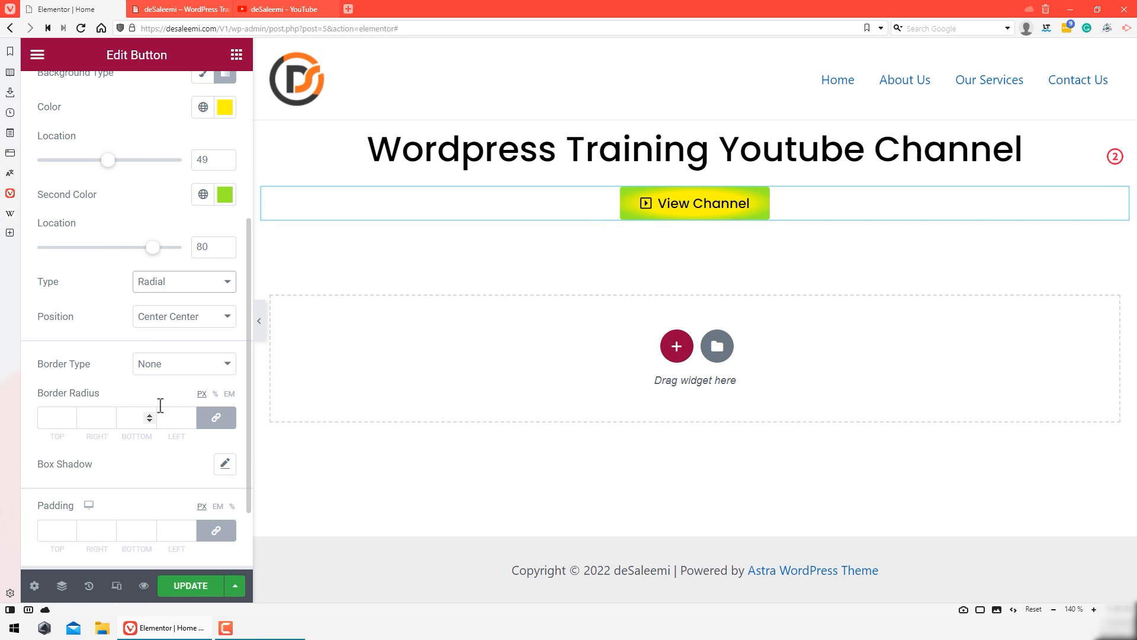
click(160, 323)
click(160, 345)
click(167, 323)
click(160, 359)
click(168, 323)
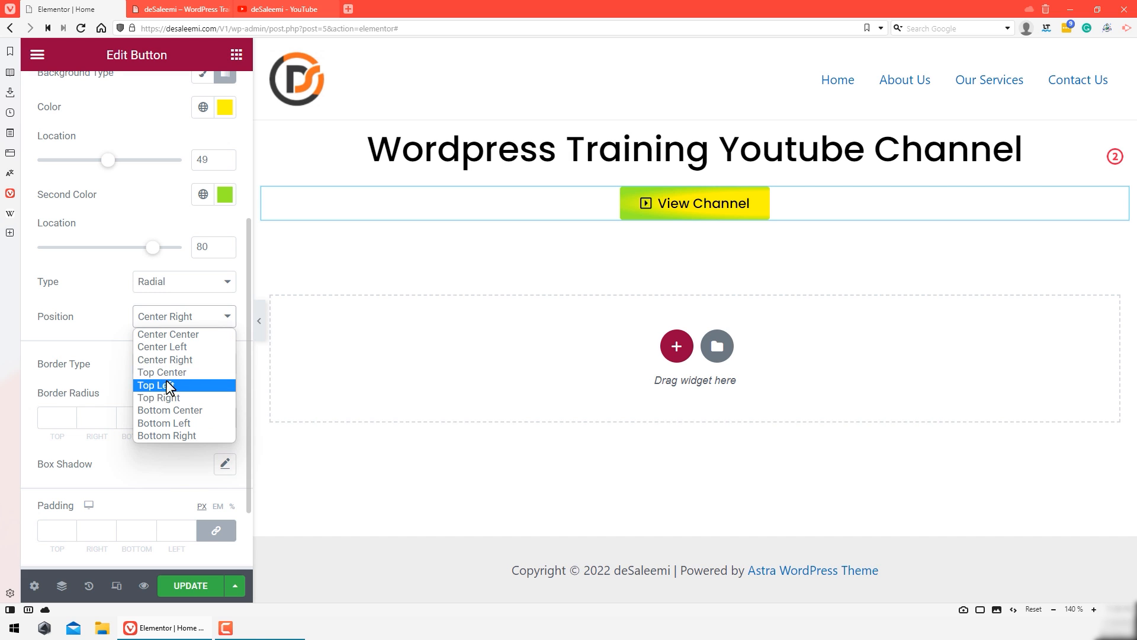
click(169, 386)
click(174, 322)
click(168, 333)
Step: Switch the View Channel button's background type back to the classic solid yellow fill
scroll(173, 333, up, 2)
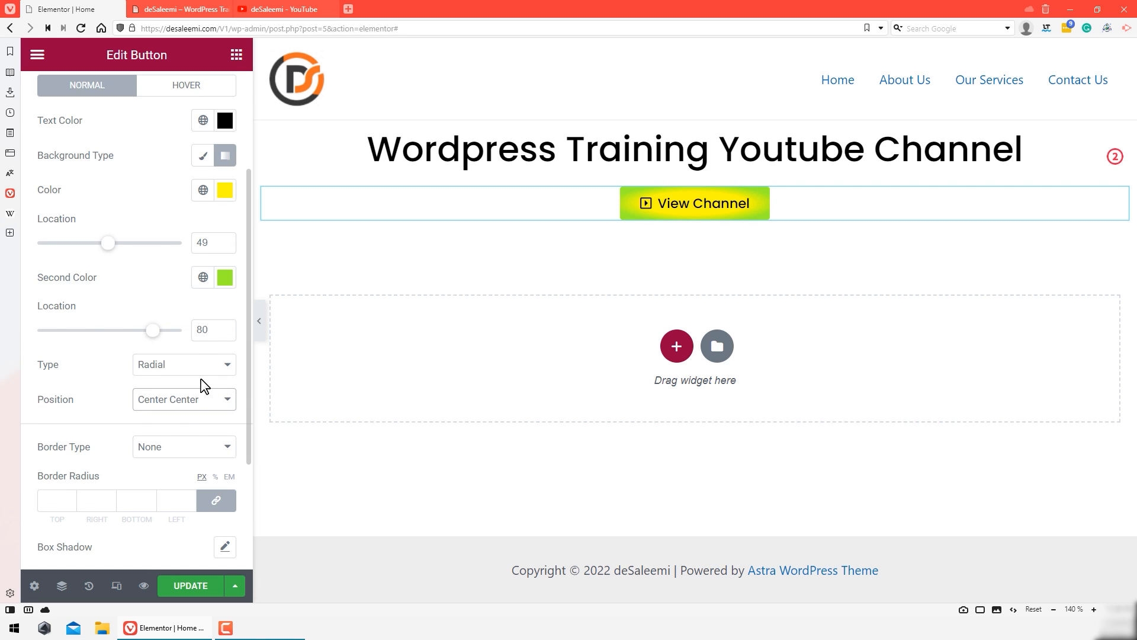
scroll(207, 391, up, 4)
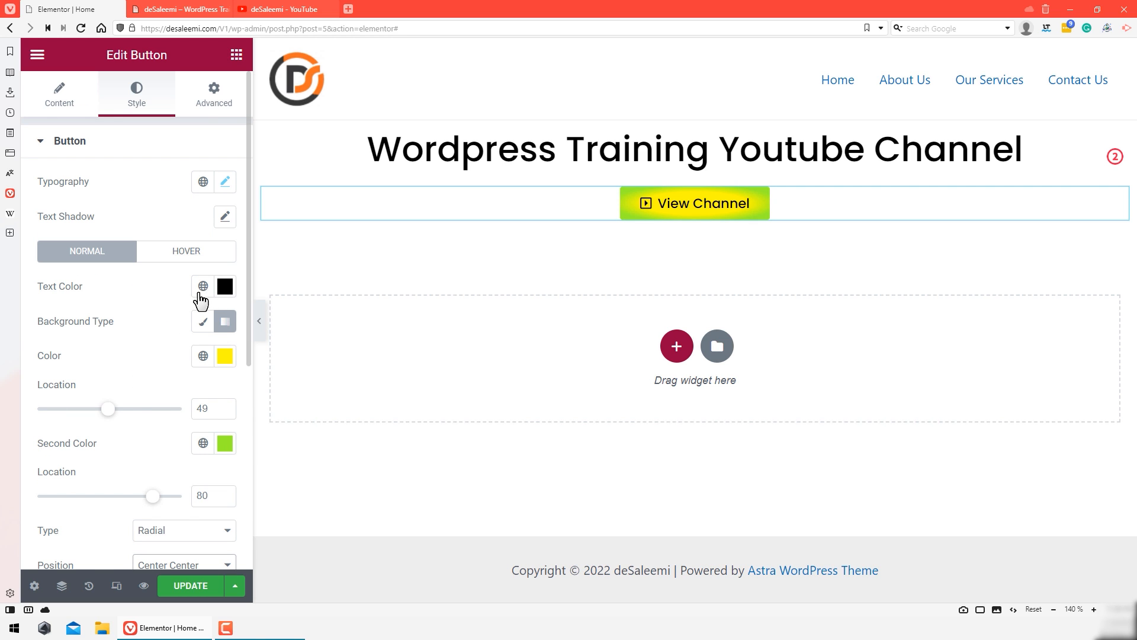
click(202, 321)
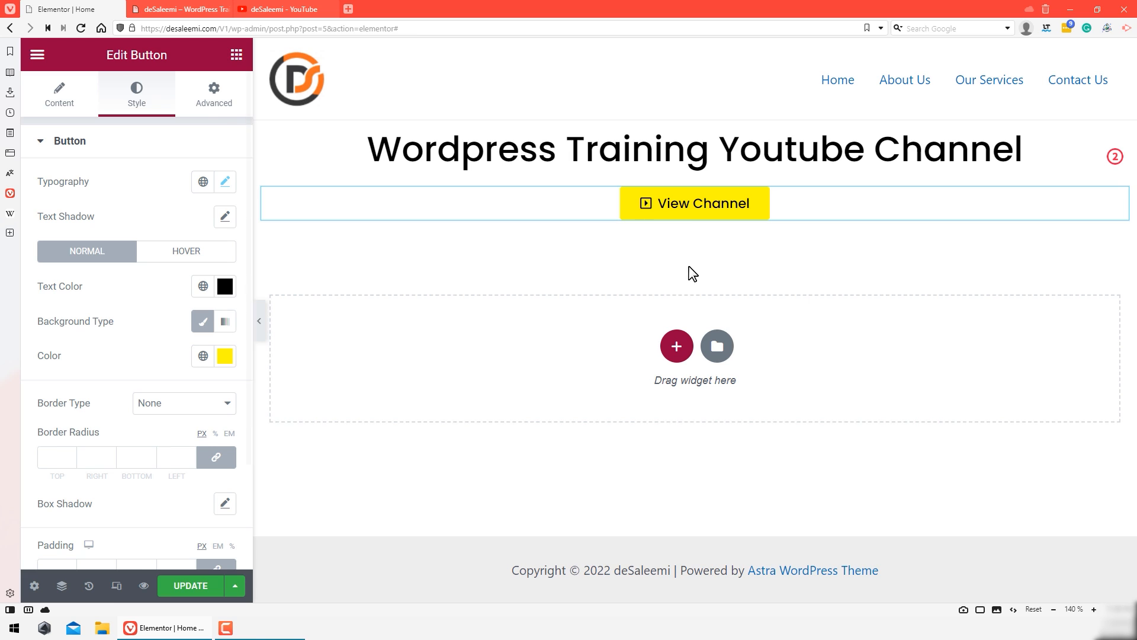
Step: Compare the View Channel button's hover-state color settings with its normal-state ones
click(185, 254)
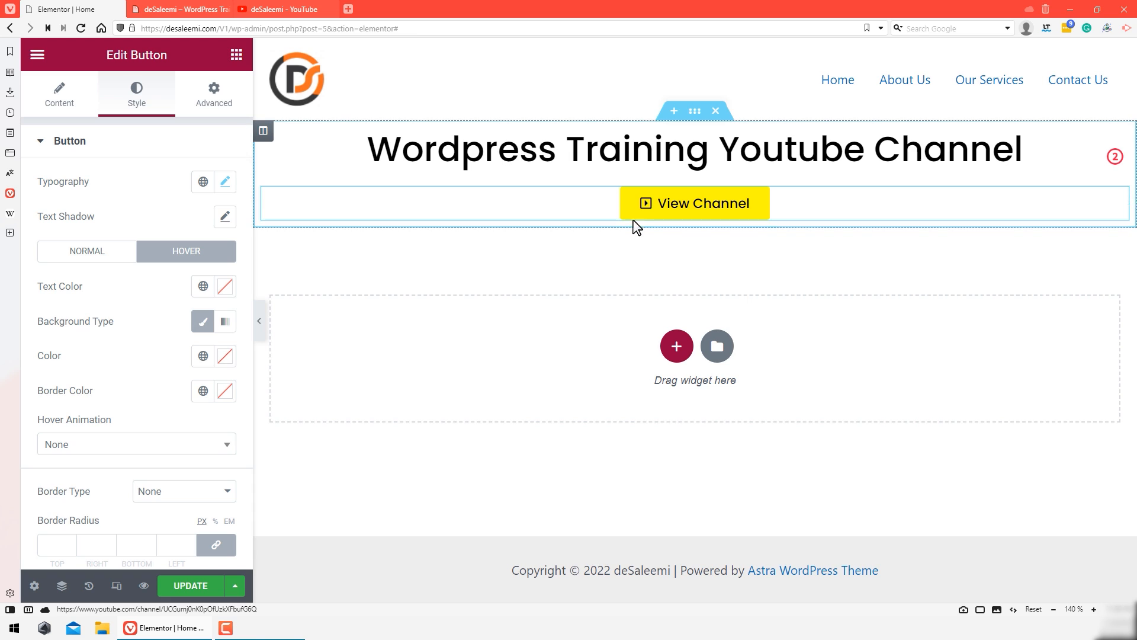
click(89, 252)
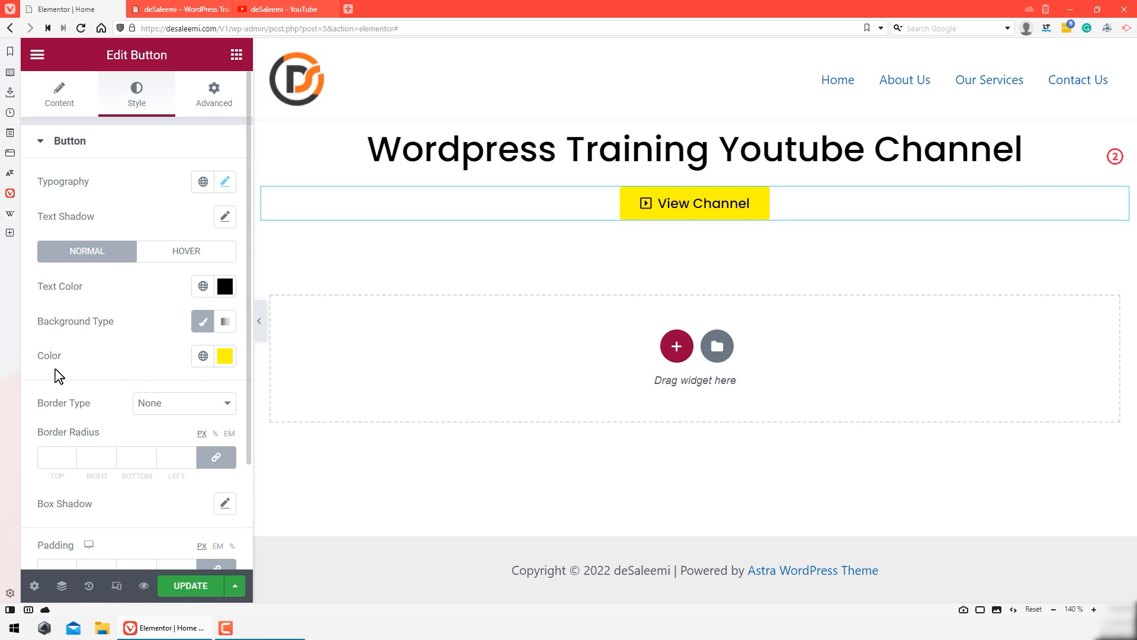
click(178, 255)
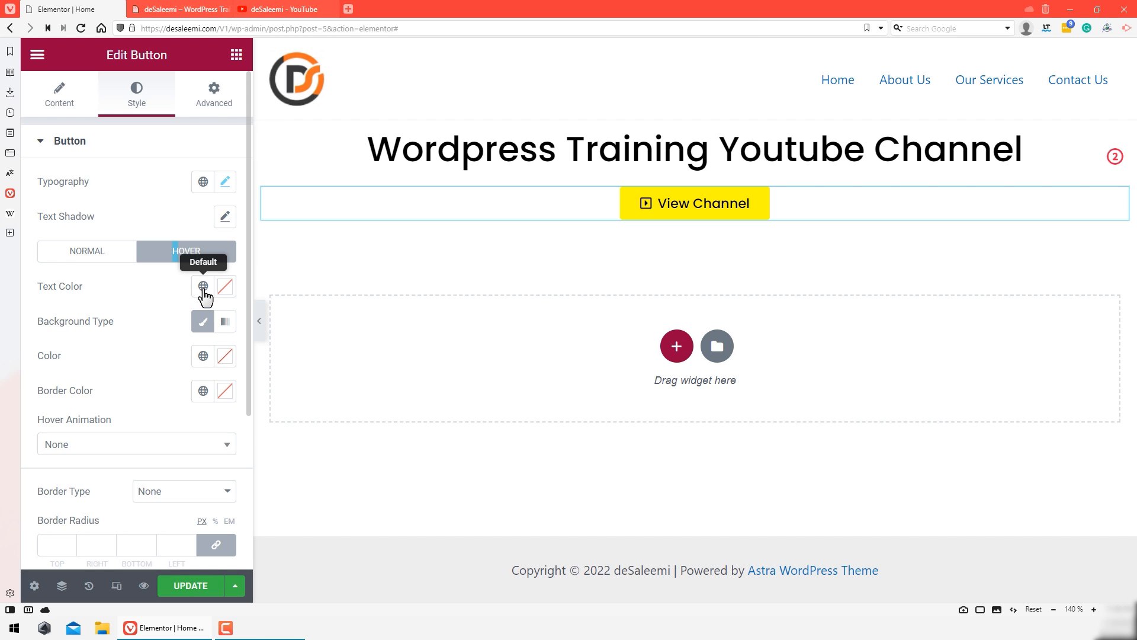
Step: Copy the hex code of the button's normal-state background color
click(112, 256)
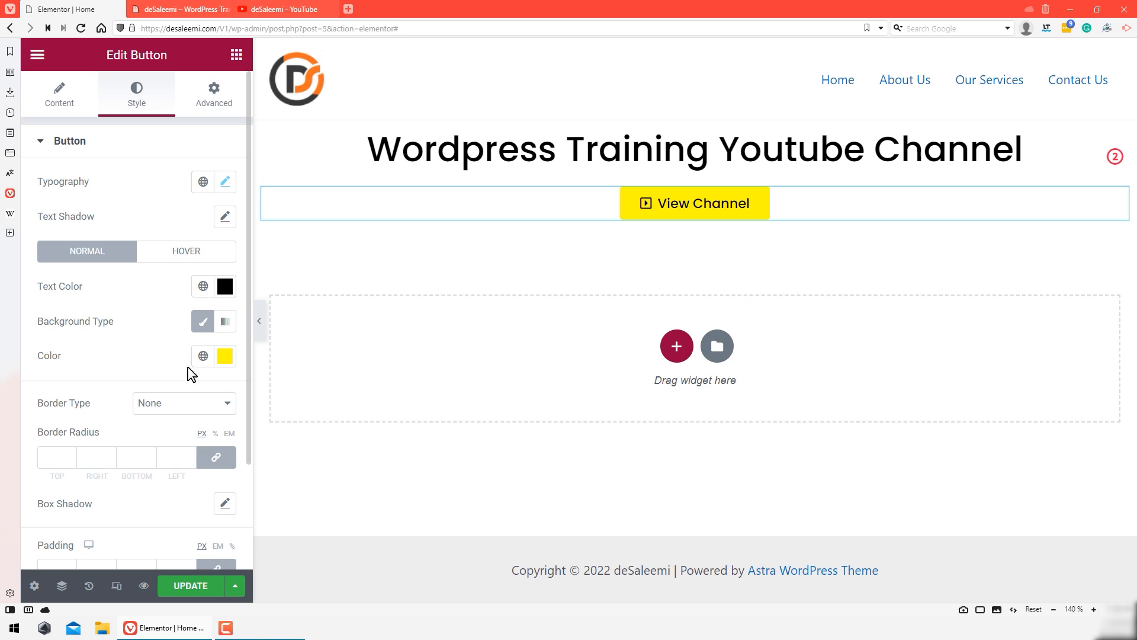
click(225, 355)
drag(201, 317, 125, 317)
click(181, 315)
drag(195, 313, 135, 308)
key(ctrl+c)
click(112, 307)
Step: Set the button's hover-state text color to the copied yellow, #FFF900, and its hover-state background color to black, #000000
click(161, 256)
click(225, 286)
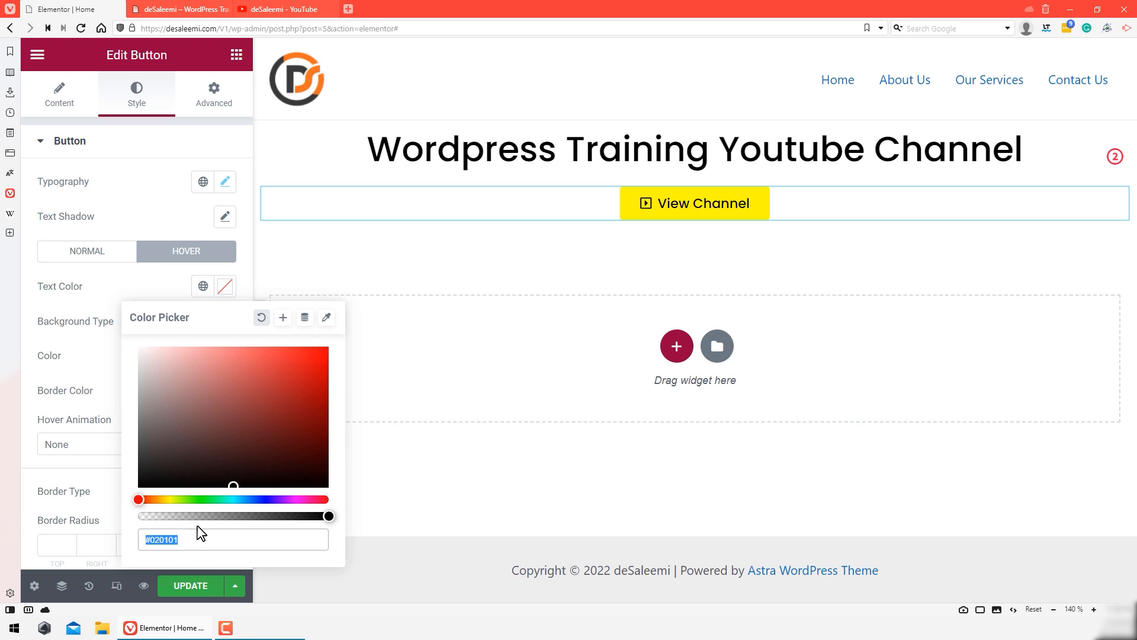
click(204, 540)
key(ctrl+a)
key(ctrl+v)
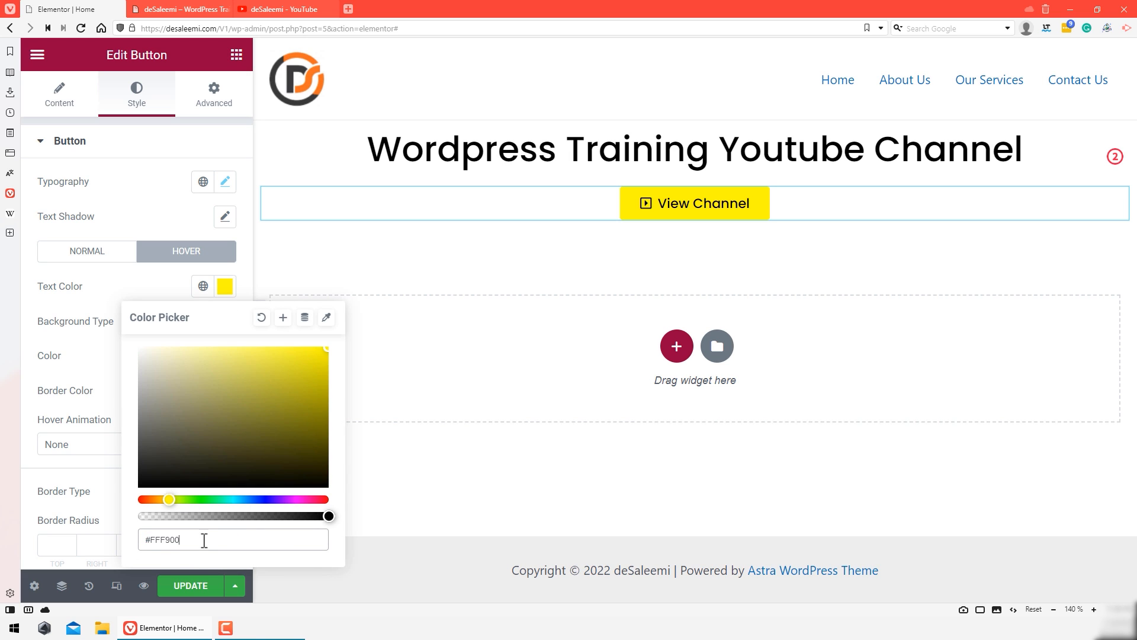
click(112, 280)
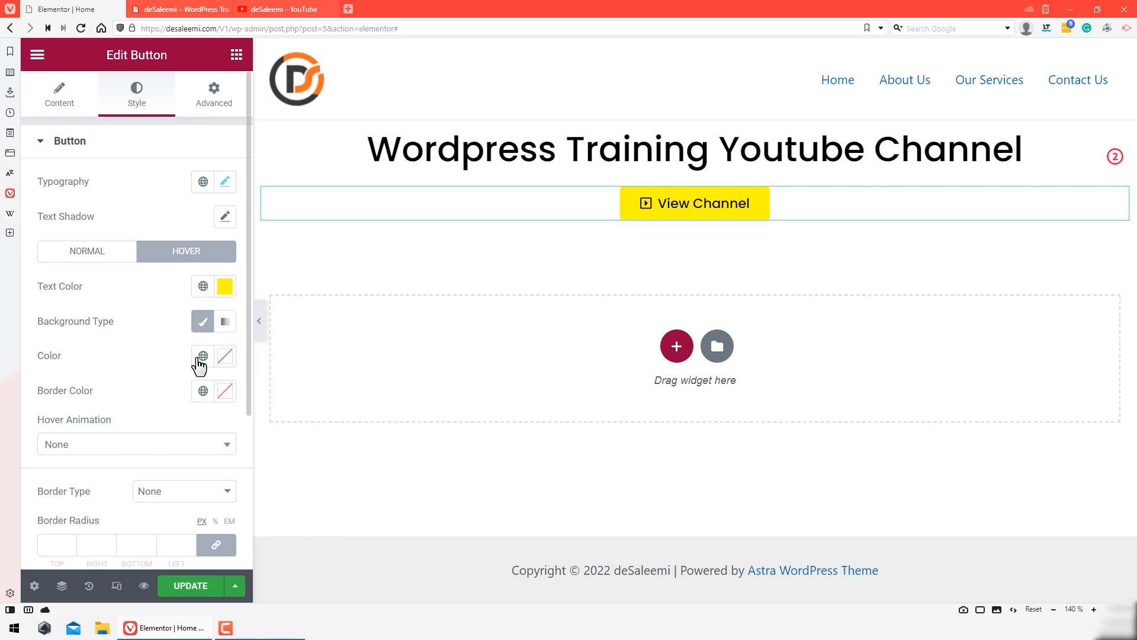
click(225, 356)
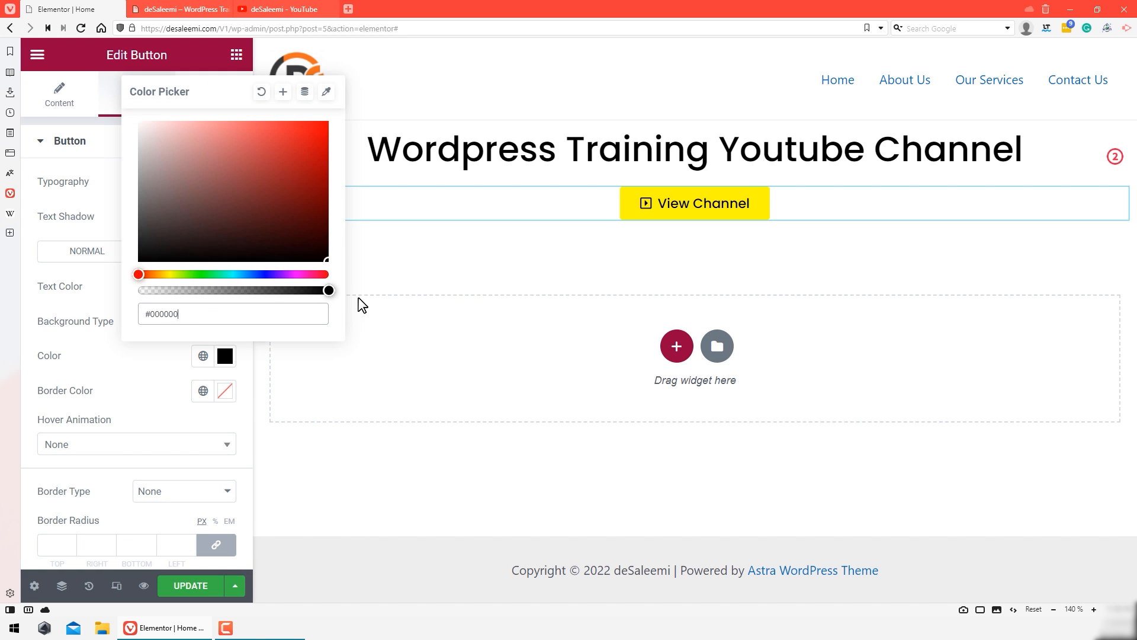
click(127, 375)
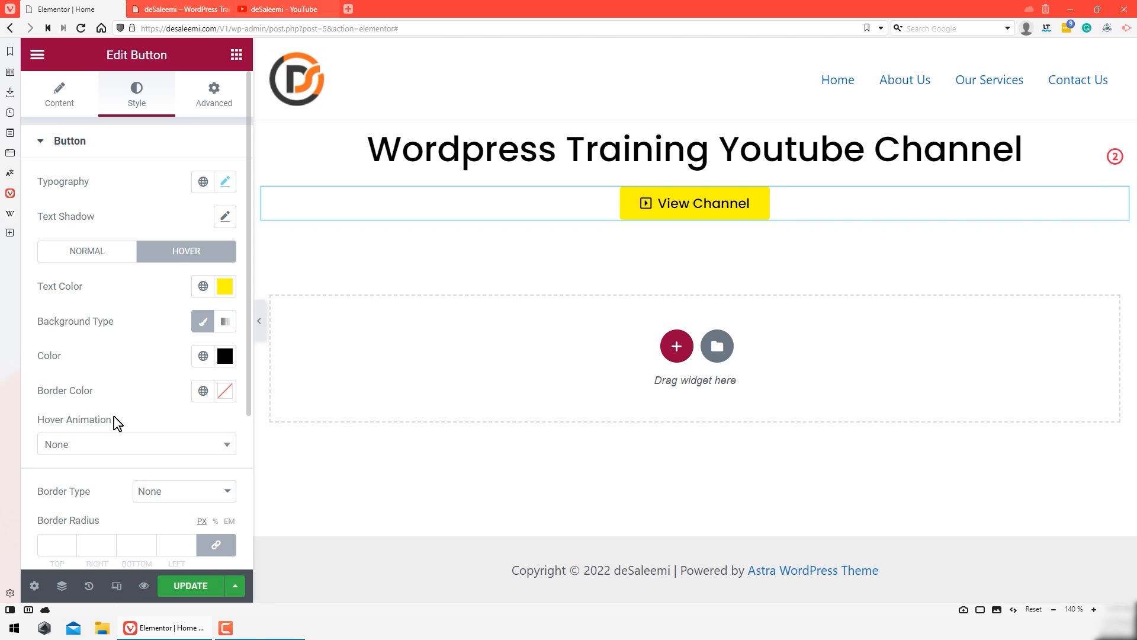
Step: Try the Shrink, Pulse and Pulse Grow hover animations on the View Channel button
click(102, 445)
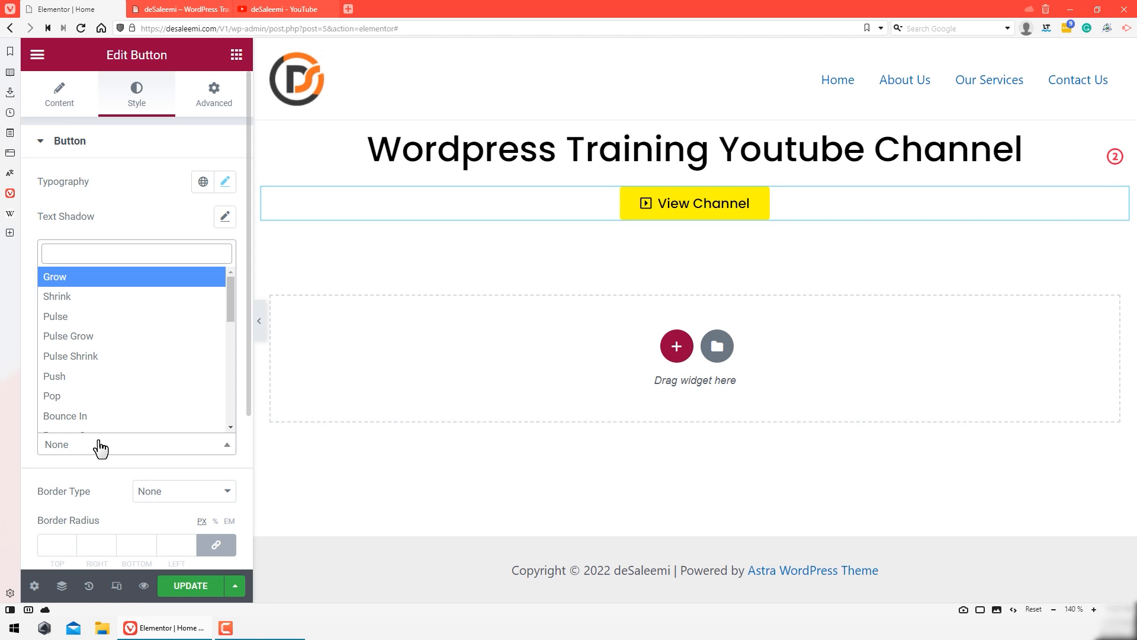
click(70, 297)
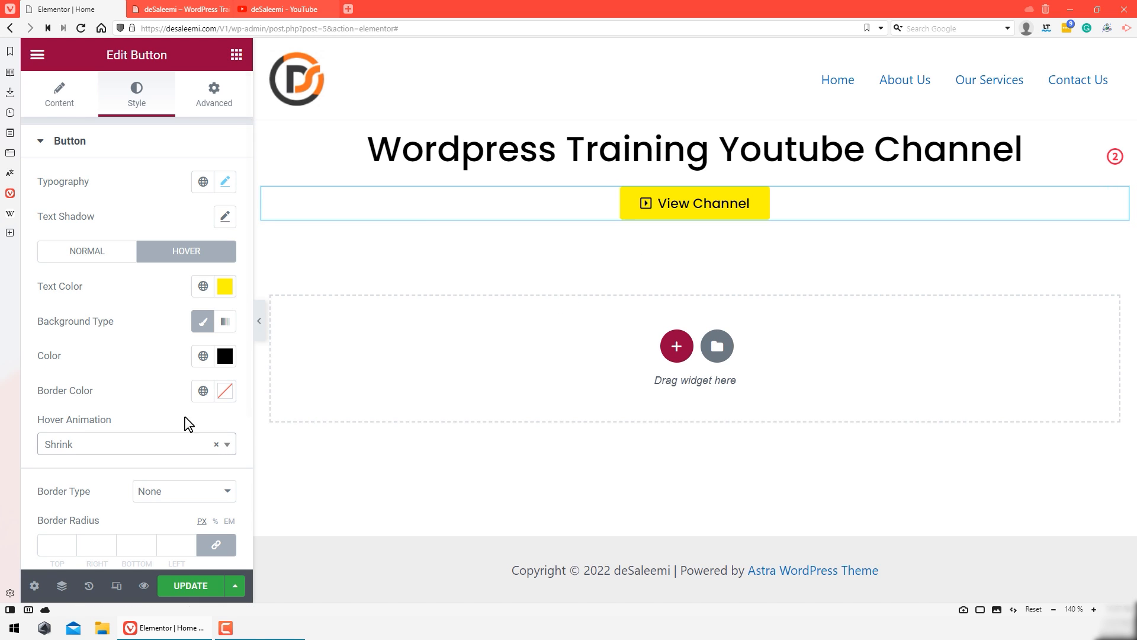
click(119, 444)
click(107, 318)
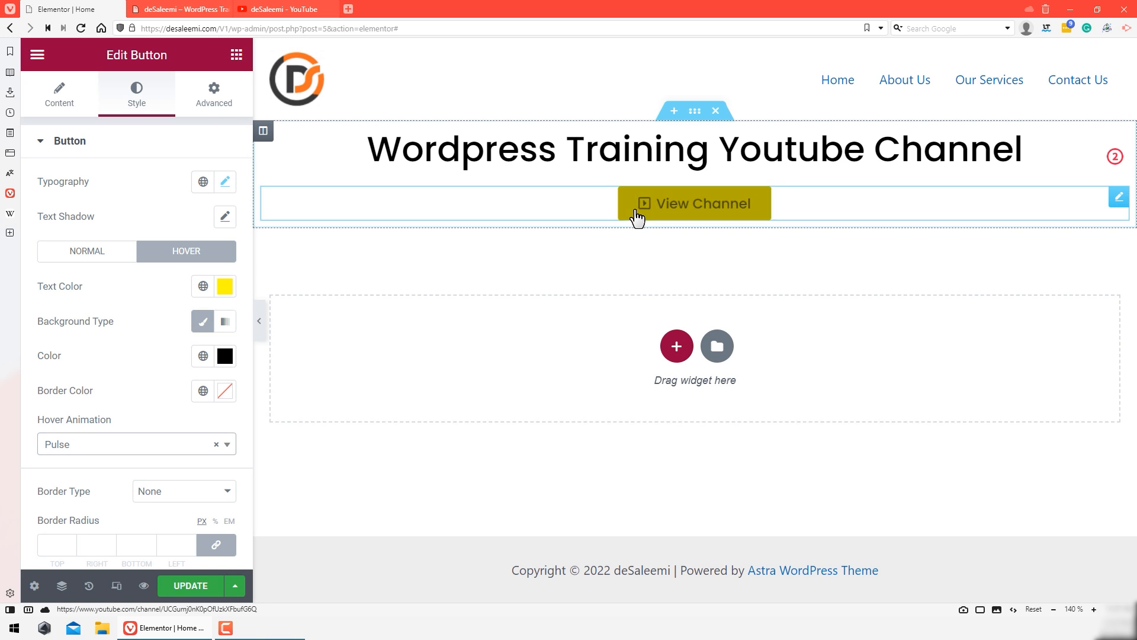
click(157, 451)
click(109, 336)
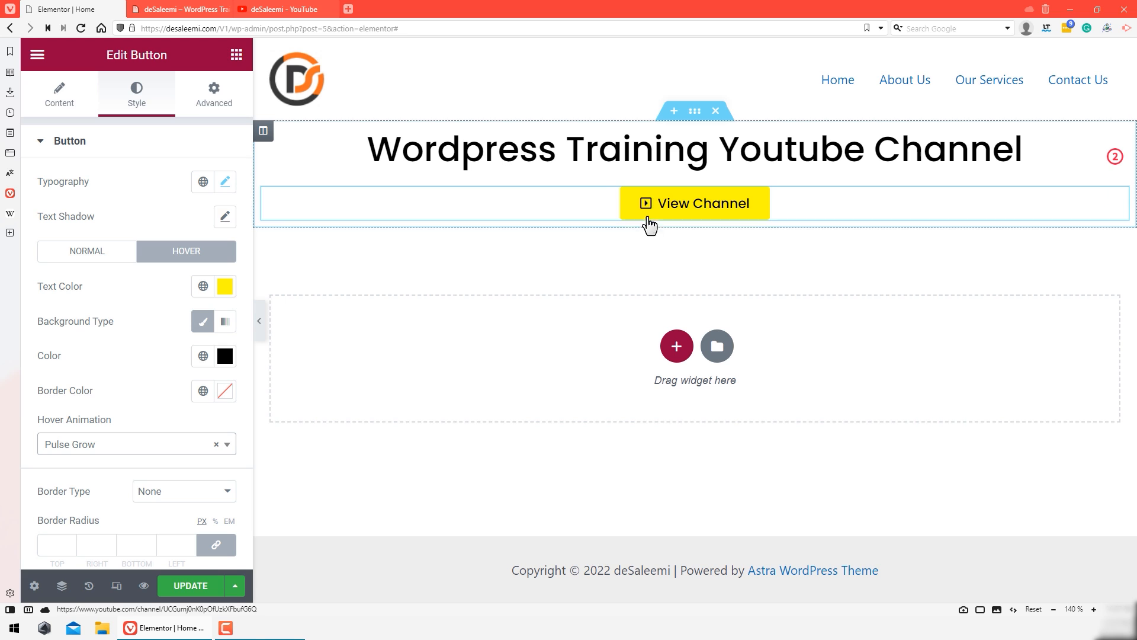
Step: Try the Bounce In and Buzz hover animations on the button and reset the hover animation to None
click(161, 444)
scroll(145, 375, down, 1)
click(112, 356)
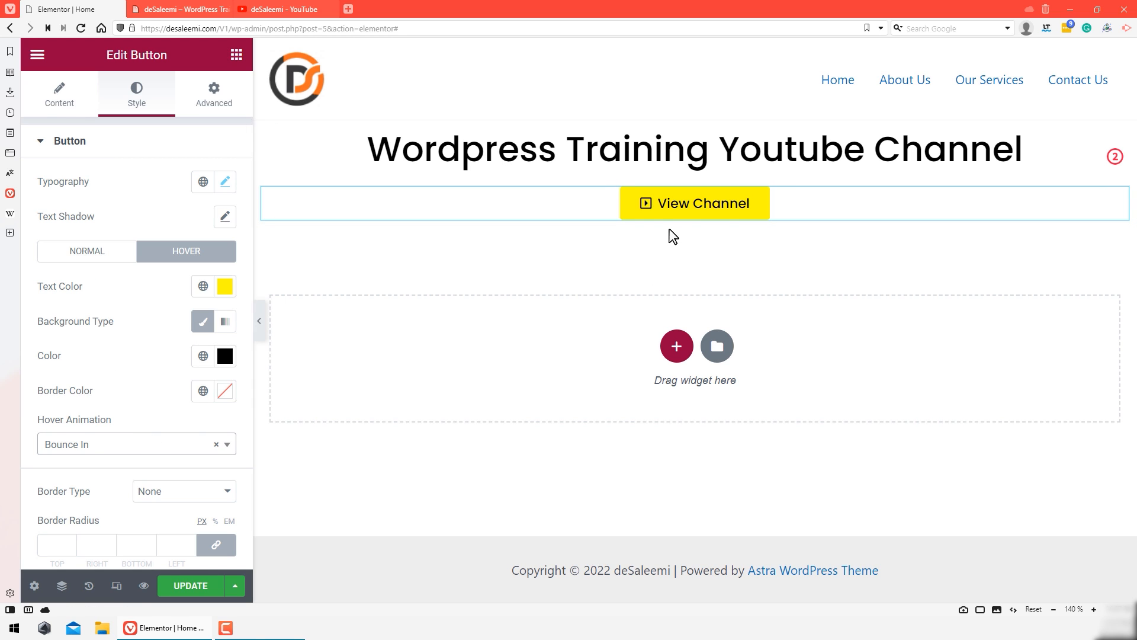
click(117, 444)
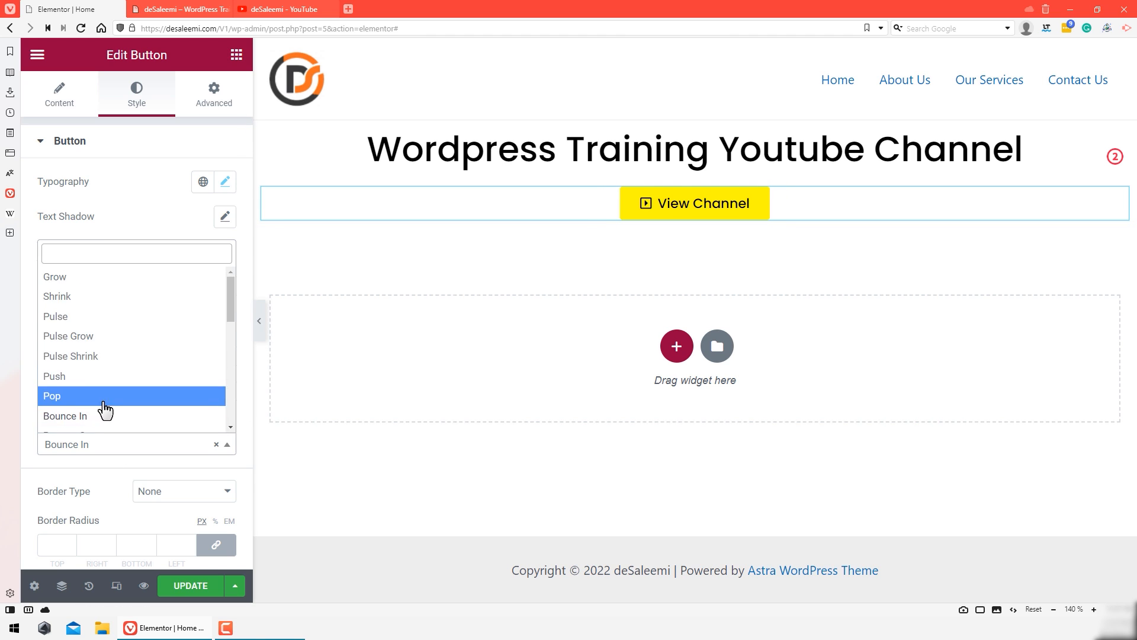
scroll(95, 400, down, 5)
click(89, 408)
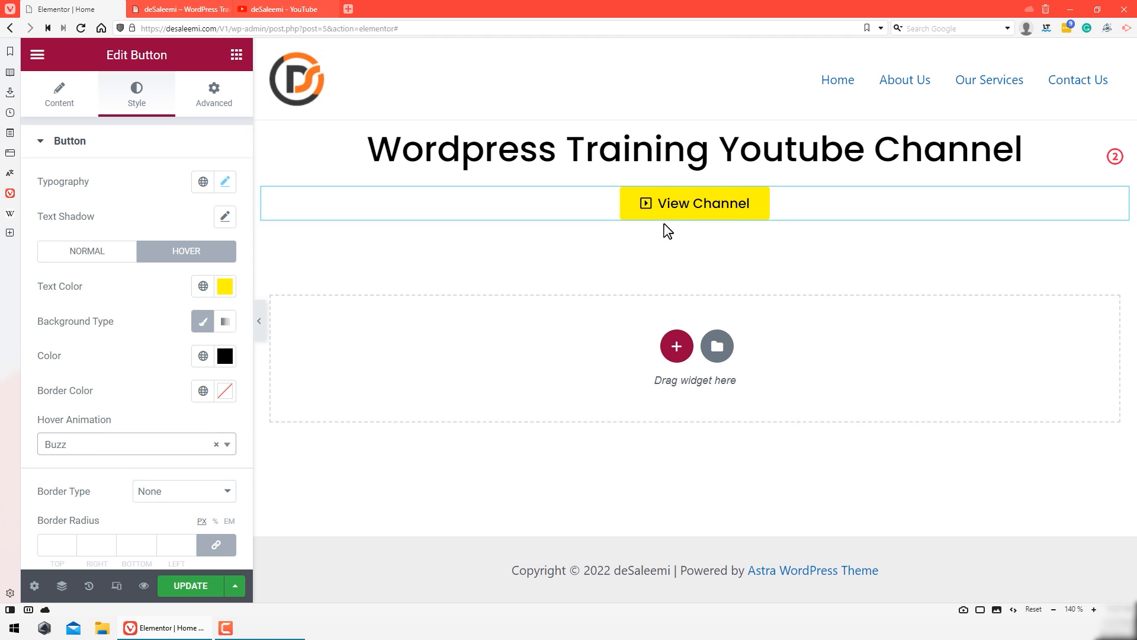
click(216, 448)
click(166, 223)
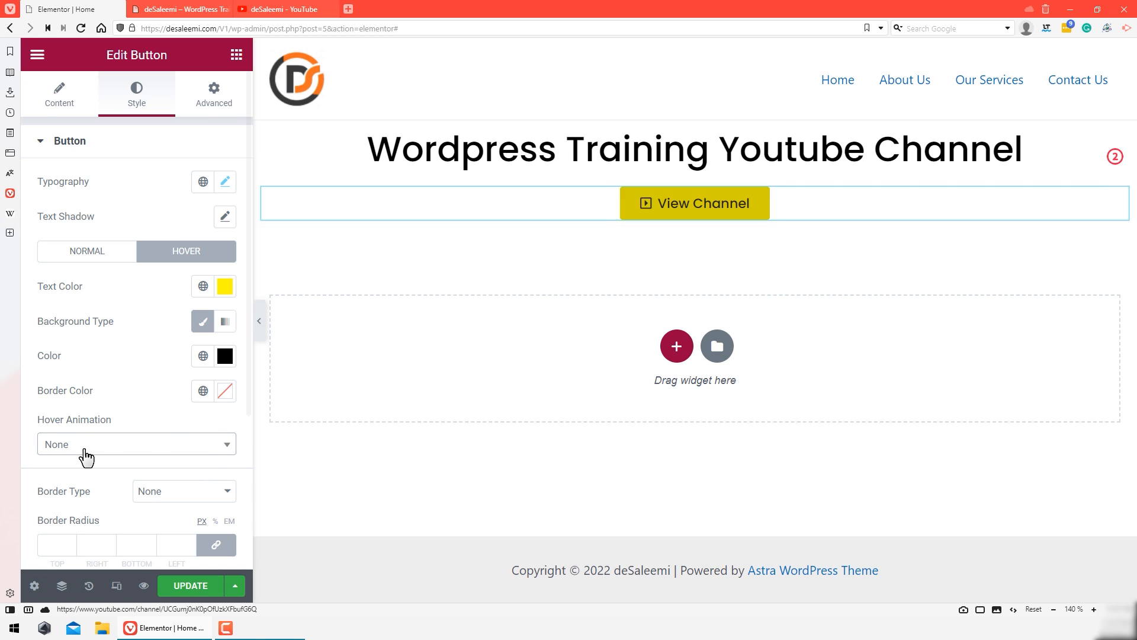
Step: Set the button's hover-state border color to red, #FF0202
click(220, 396)
drag(186, 293, 329, 156)
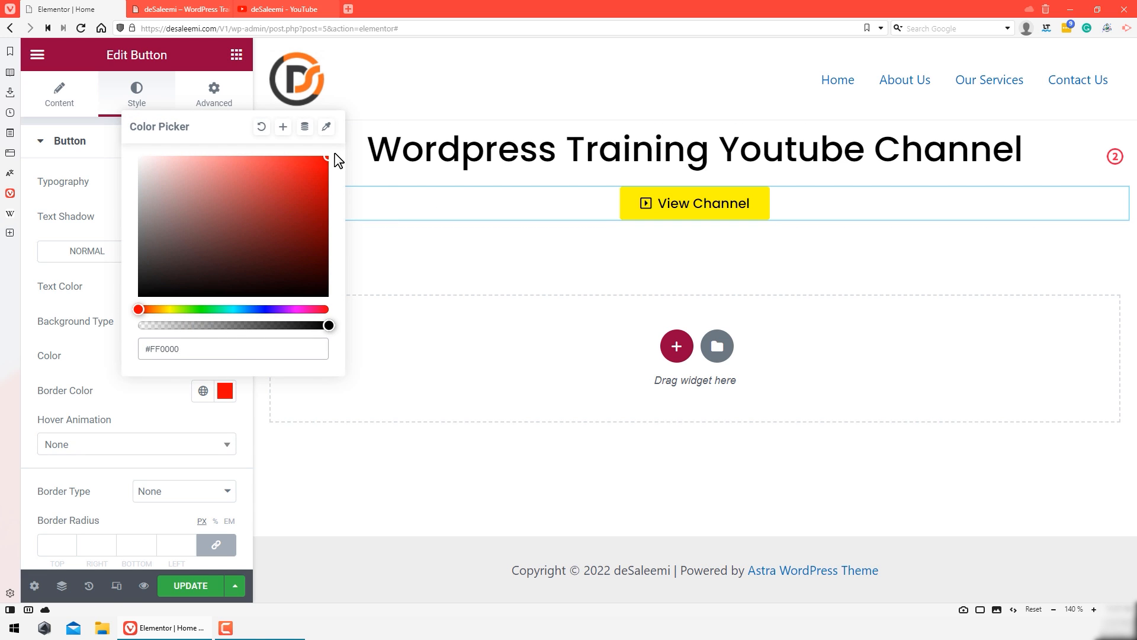
click(325, 157)
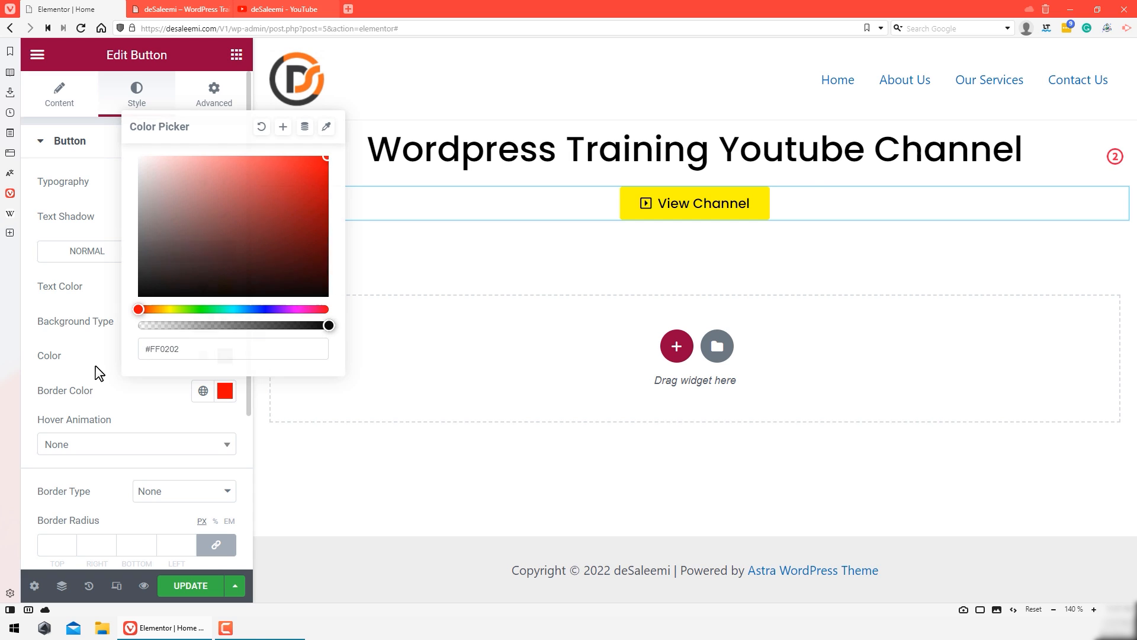
click(167, 353)
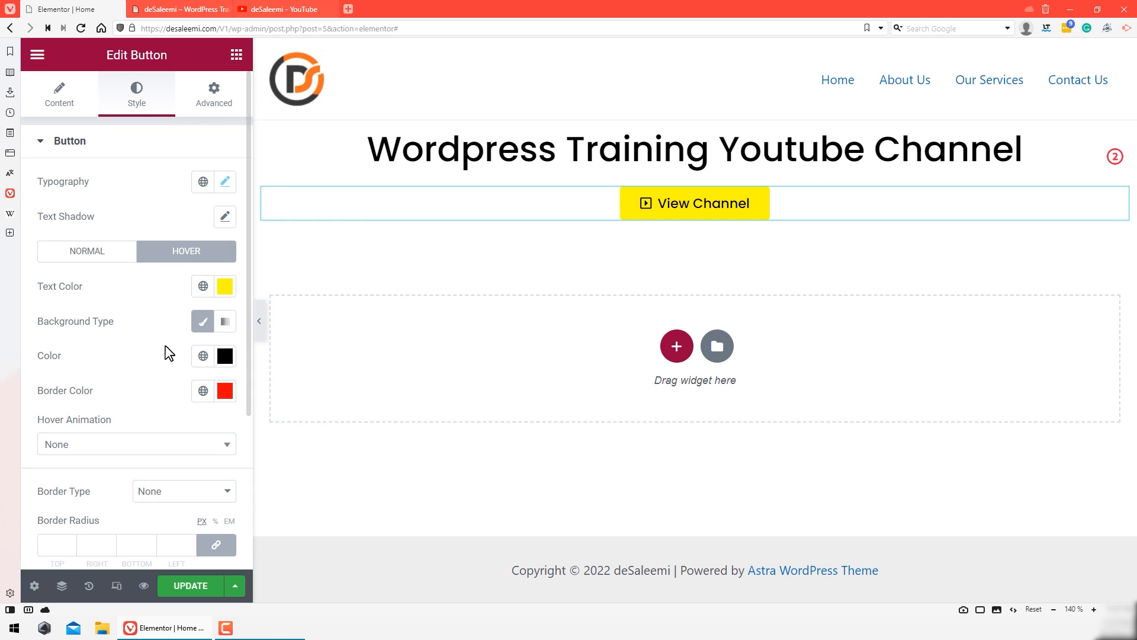
Step: Return to the button's normal-state settings and set its border type to Solid
click(87, 252)
scroll(124, 352, down, 2)
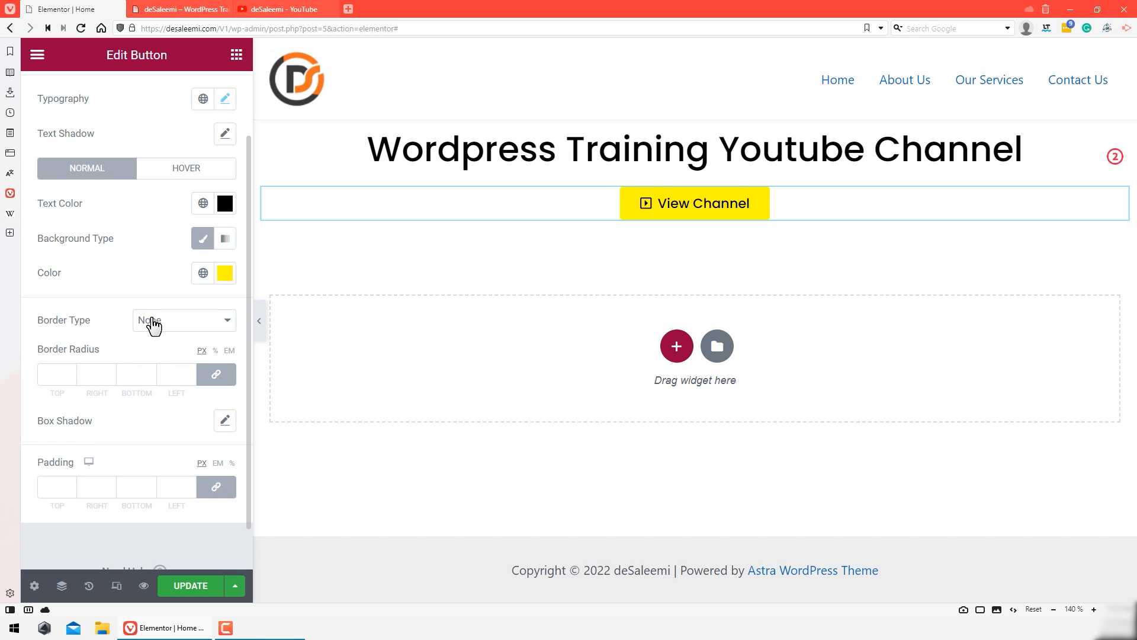
click(156, 323)
click(159, 349)
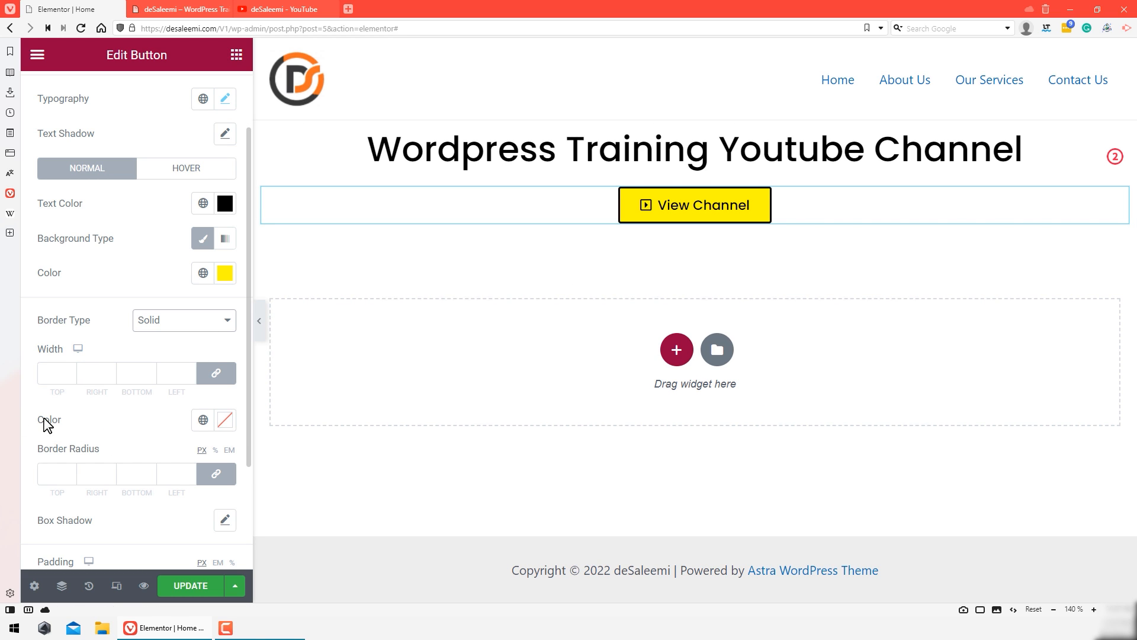
Step: Set the View Channel button's normal-state border color to bright green, #42FF0F
click(225, 422)
click(284, 255)
click(200, 221)
click(194, 338)
click(315, 186)
click(317, 184)
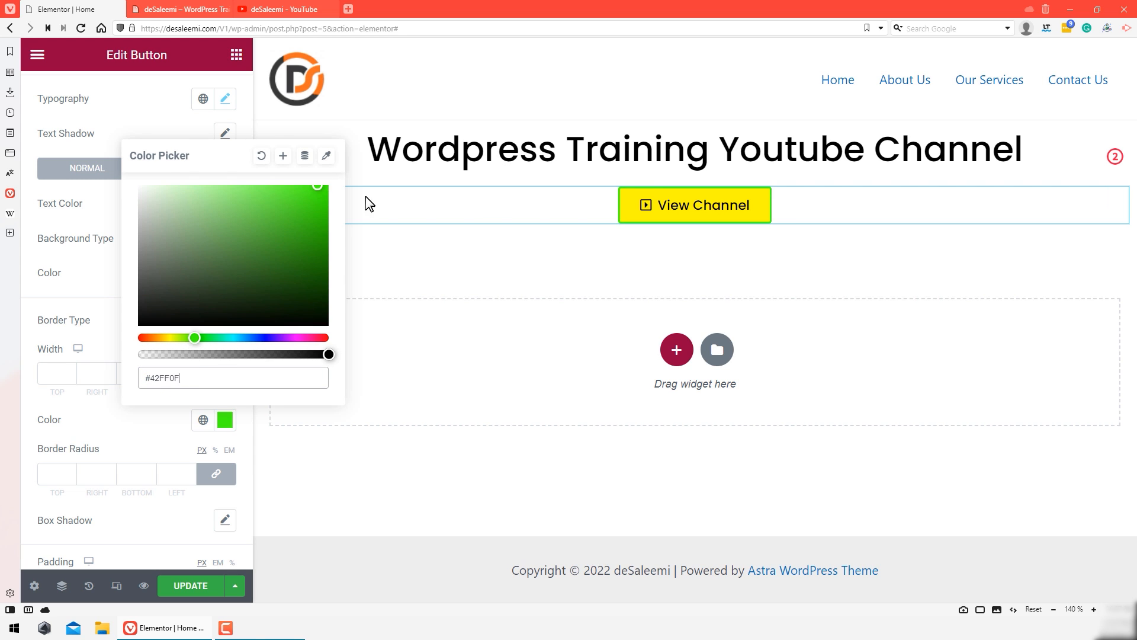
click(104, 354)
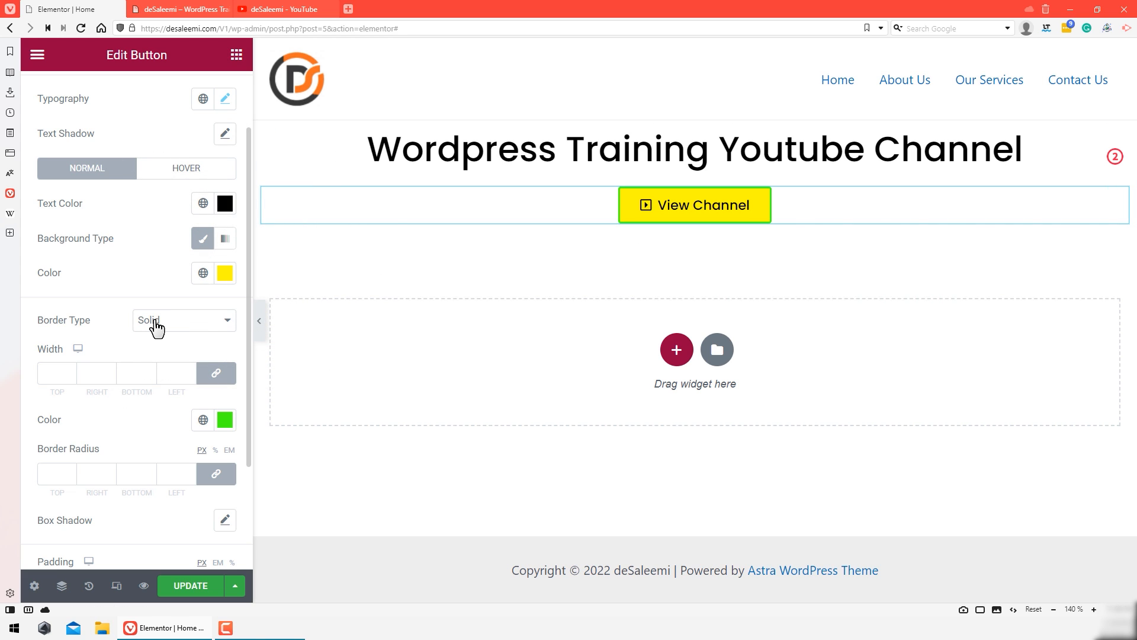
Step: Try border widths of 5 and 50 on the button and settle on 1 for all sides
click(176, 172)
text(5)
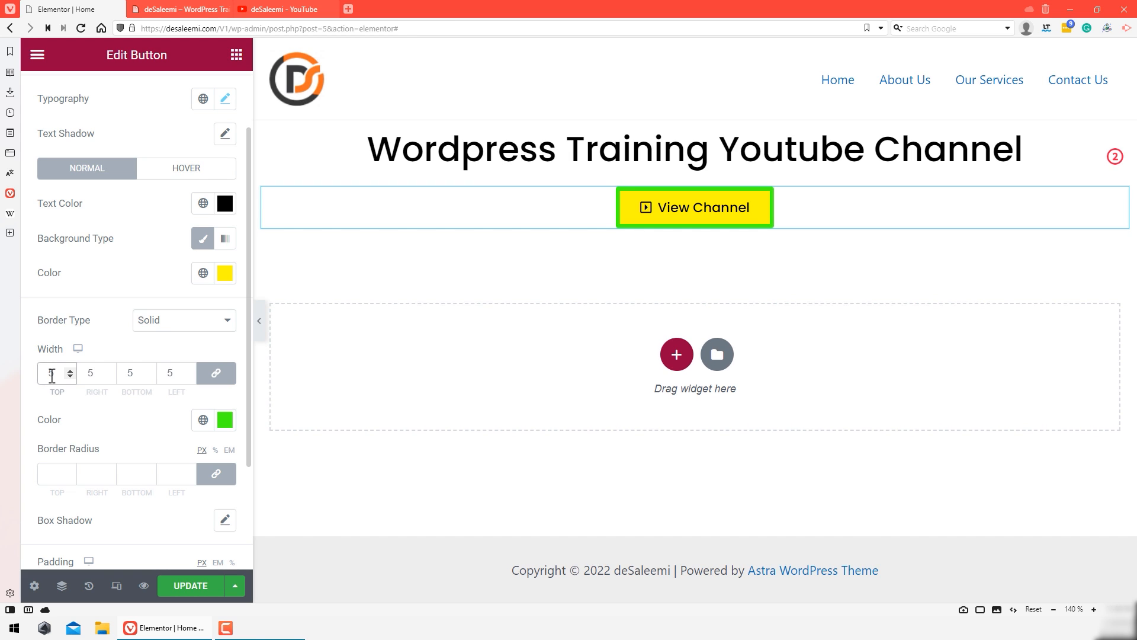
text(0)
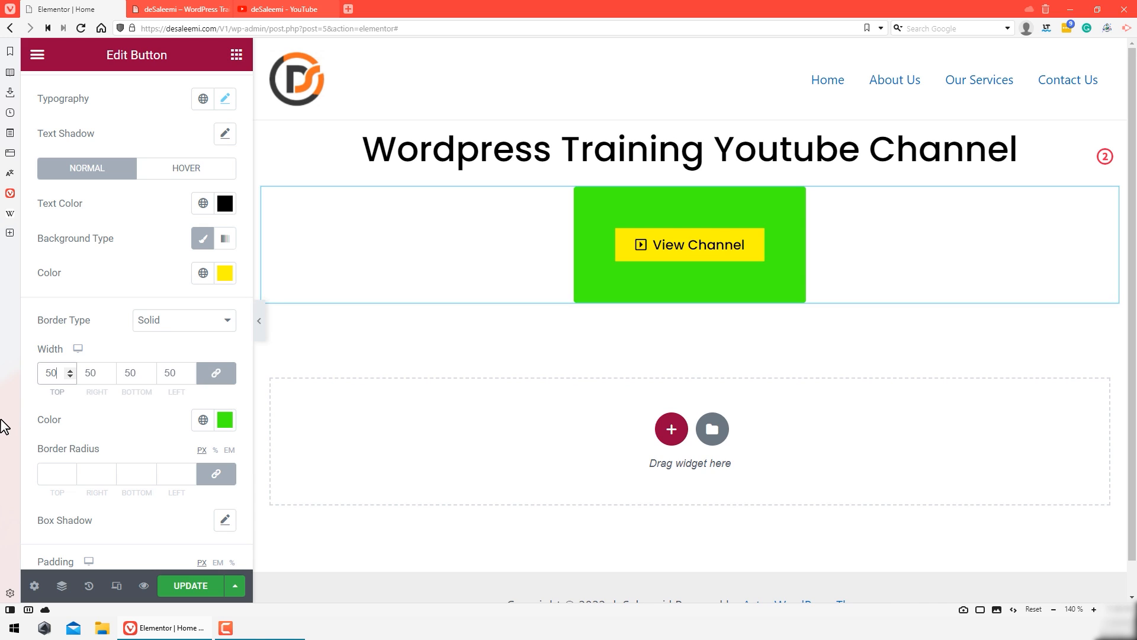
key(ctrl+z)
text(1)
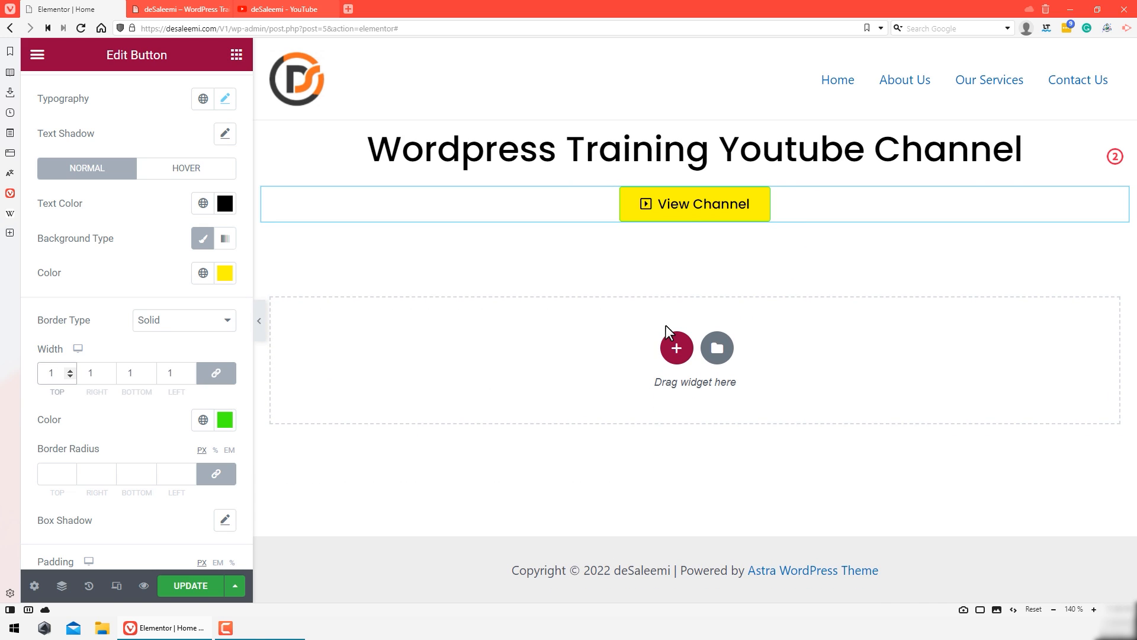
Step: Try a 50 px border radius on the button, raise the top value to 100 px, and relink all four values at 100 px
click(52, 473)
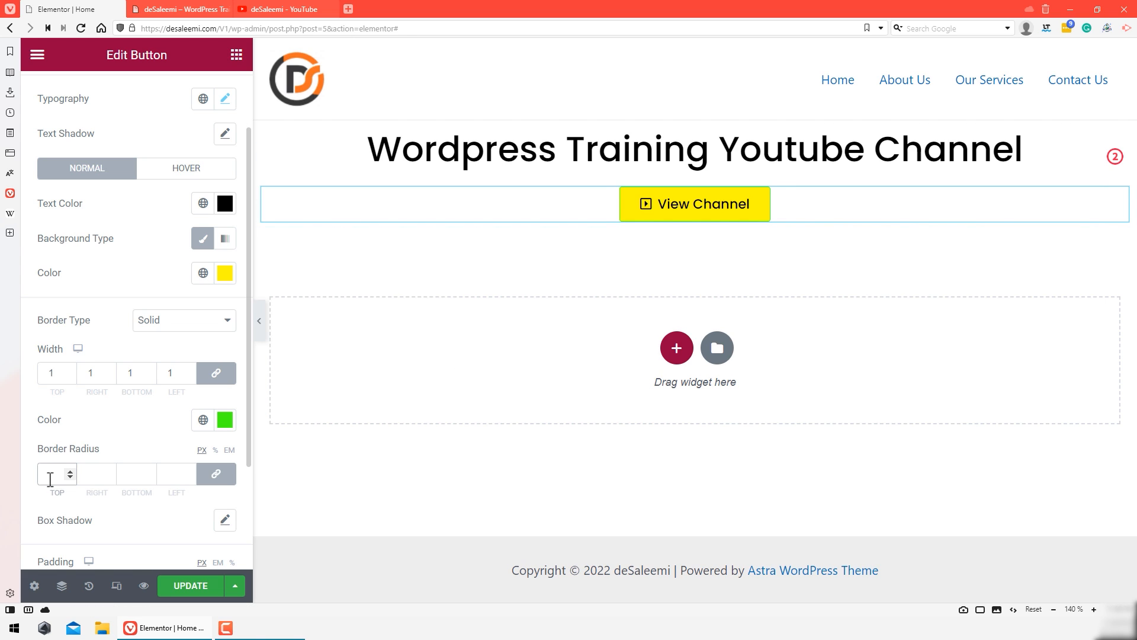
text(50)
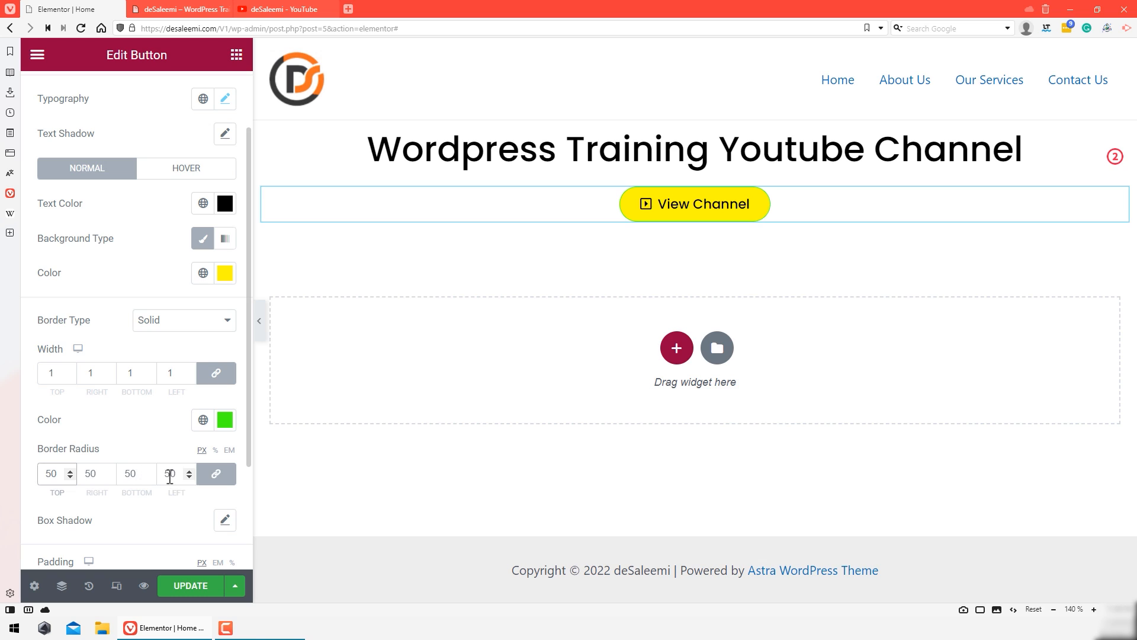
click(214, 477)
double_click(51, 474)
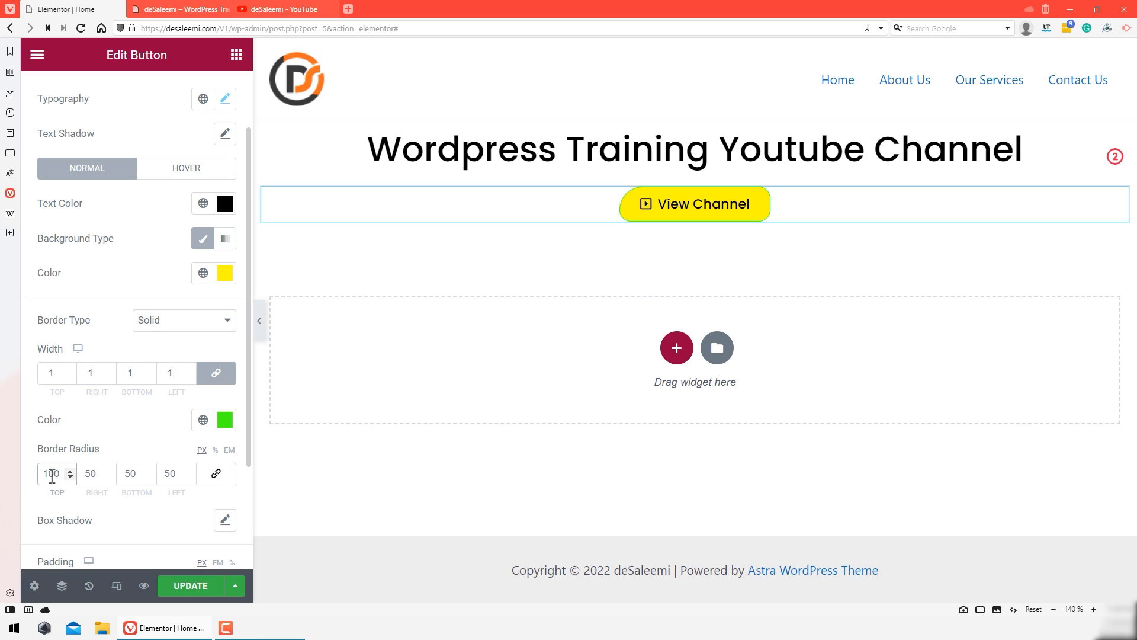
click(217, 475)
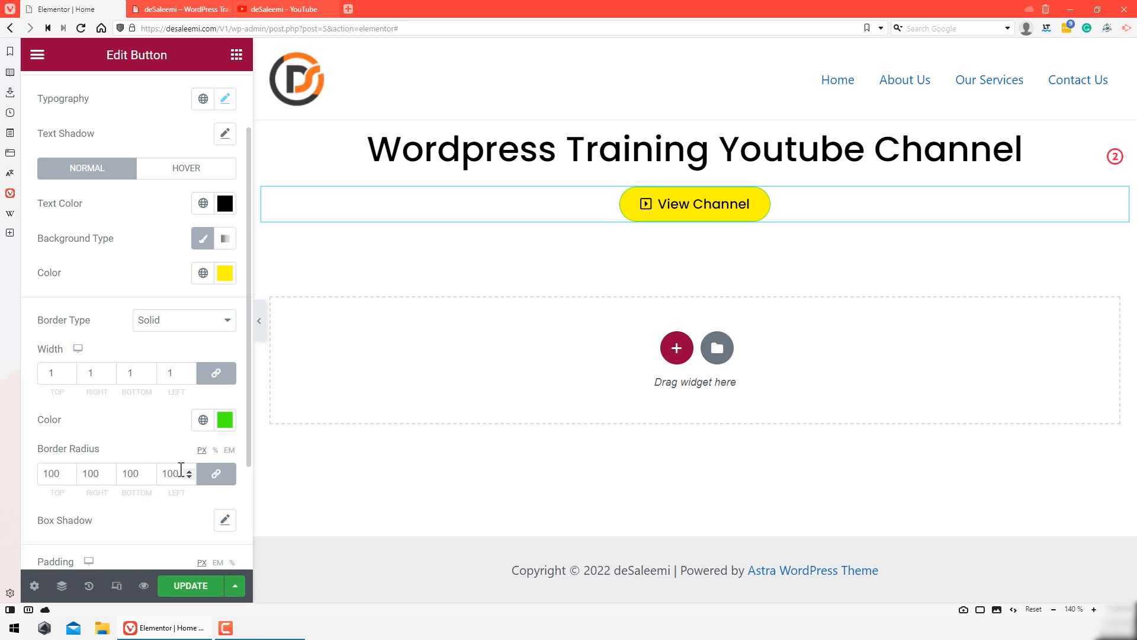
Step: Unlink the button's border radius values and set the right and left values to 50 px
click(216, 476)
drag(104, 475, 39, 479)
text(50)
click(175, 477)
text(50)
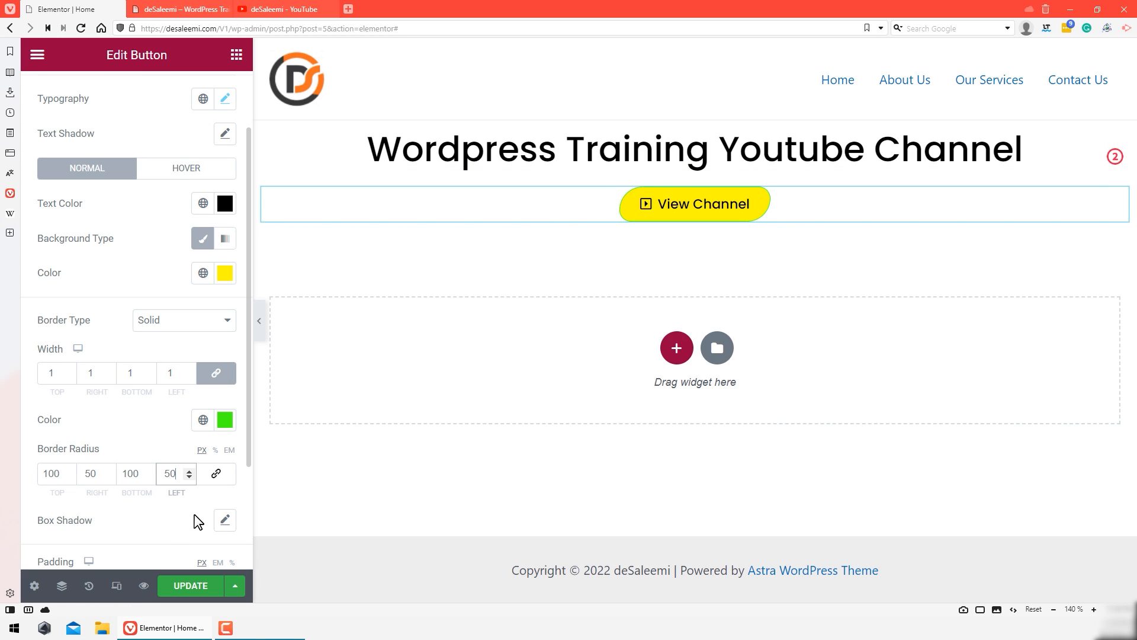
Step: Try the default box shadow on the button and reset the box shadow setting
scroll(198, 504, down, 2)
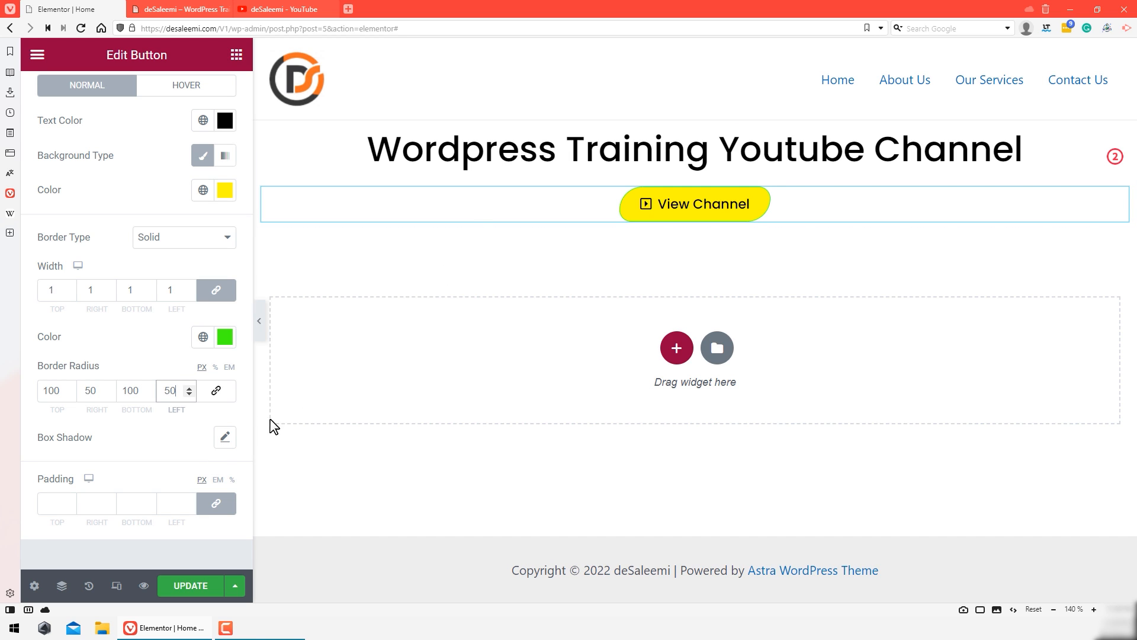
click(226, 437)
scroll(128, 477, down, 2)
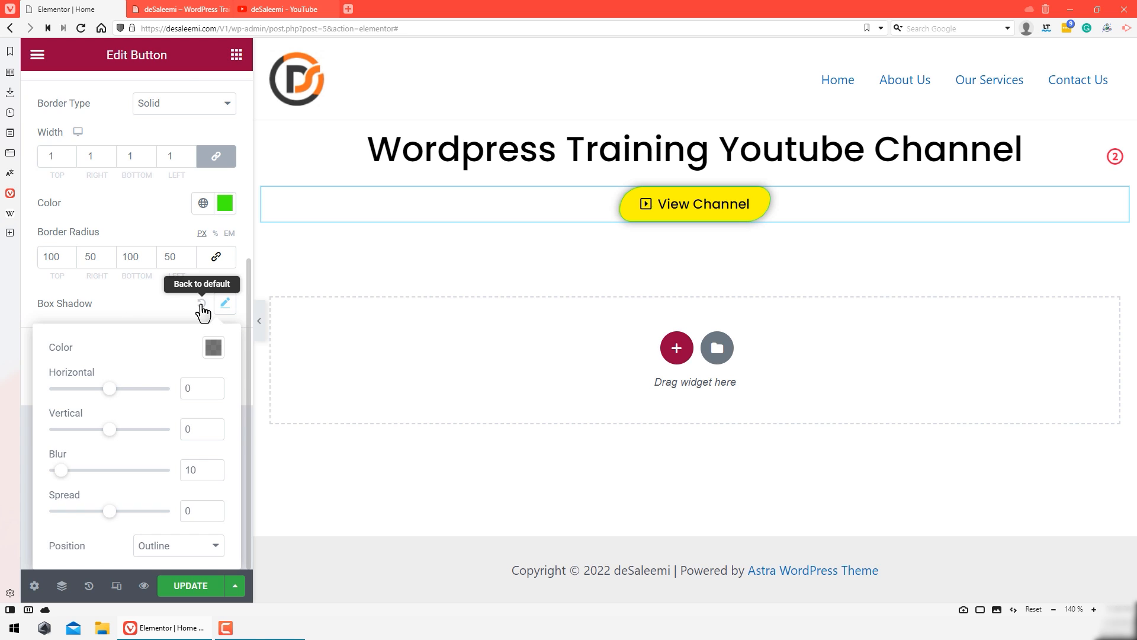
click(202, 304)
scroll(157, 385, up, 3)
scroll(137, 414, down, 3)
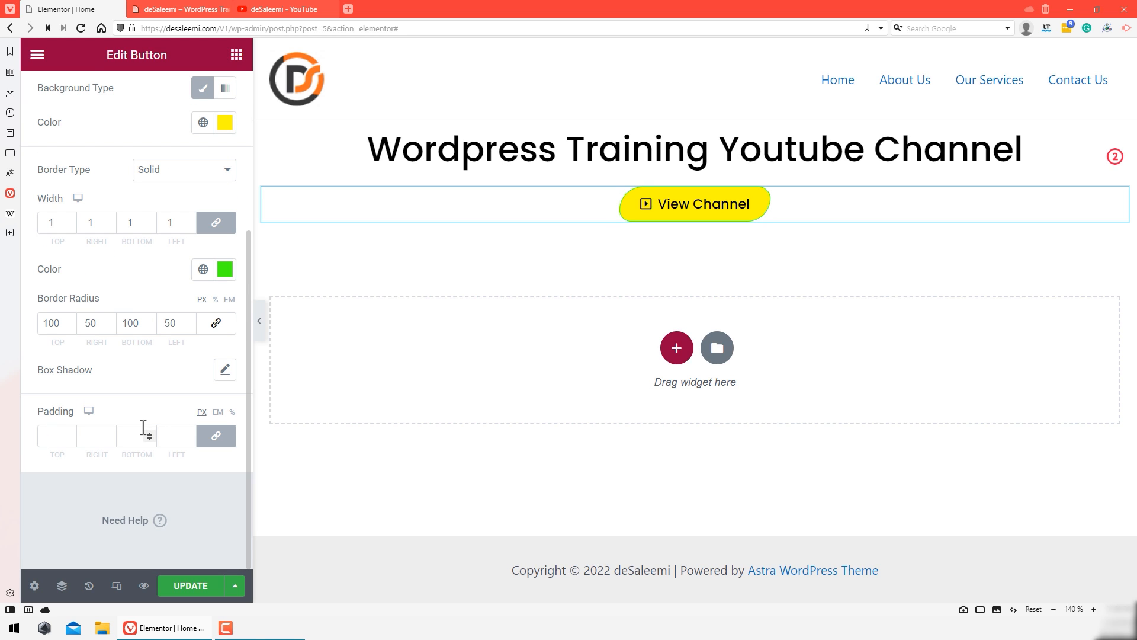
scroll(147, 416, up, 4)
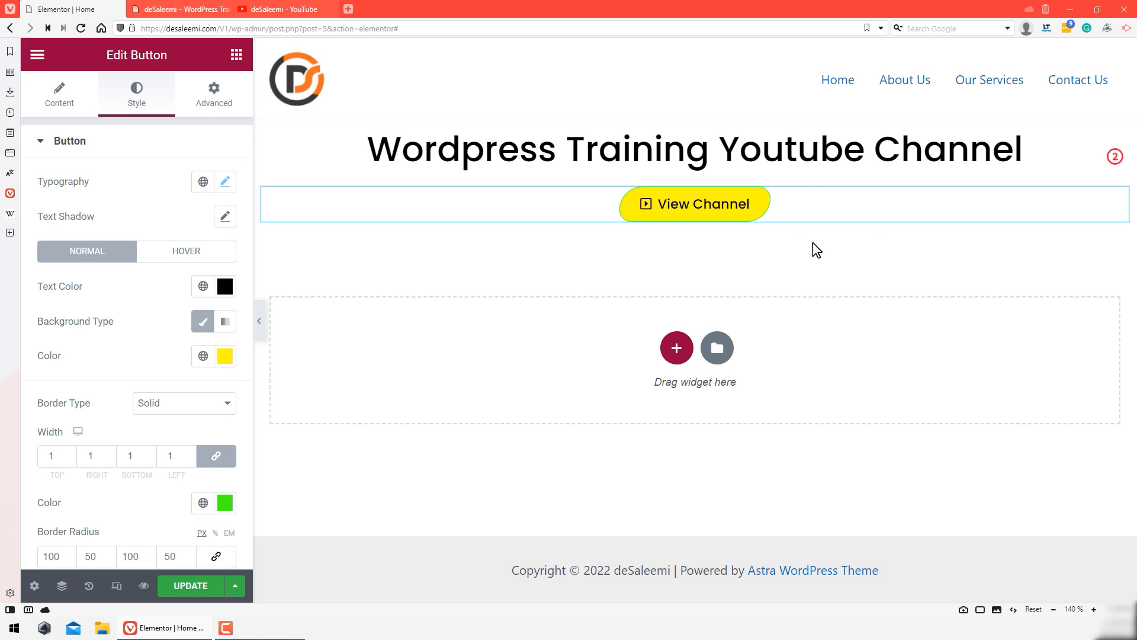
Step: Insert an Inner Section between the heading and the View Channel button, and move the button into its left column
click(967, 188)
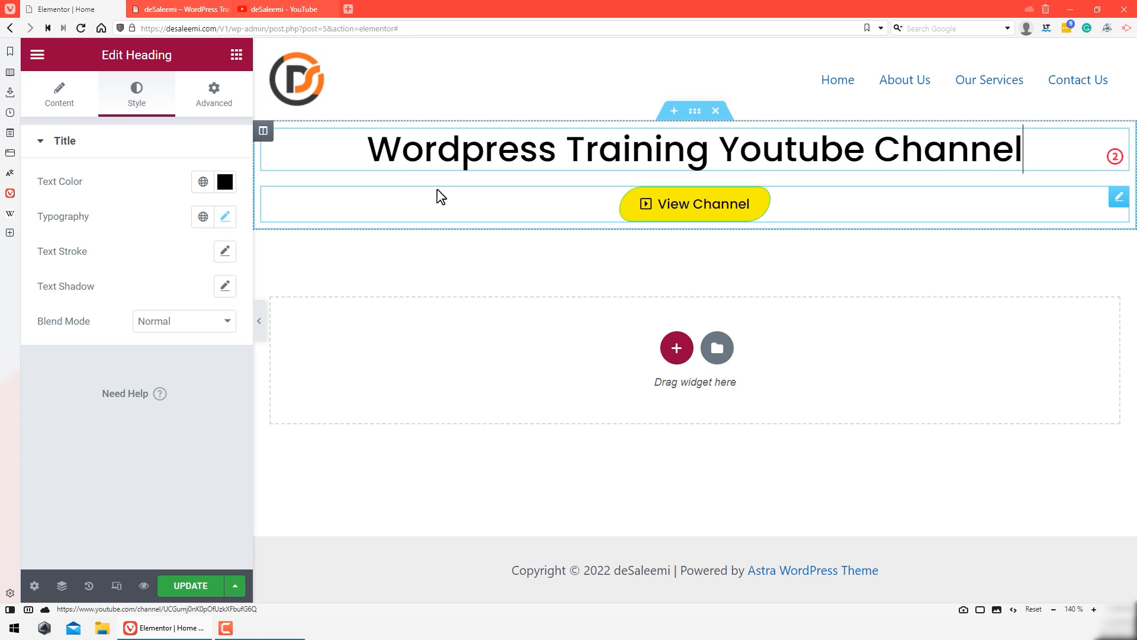
click(237, 56)
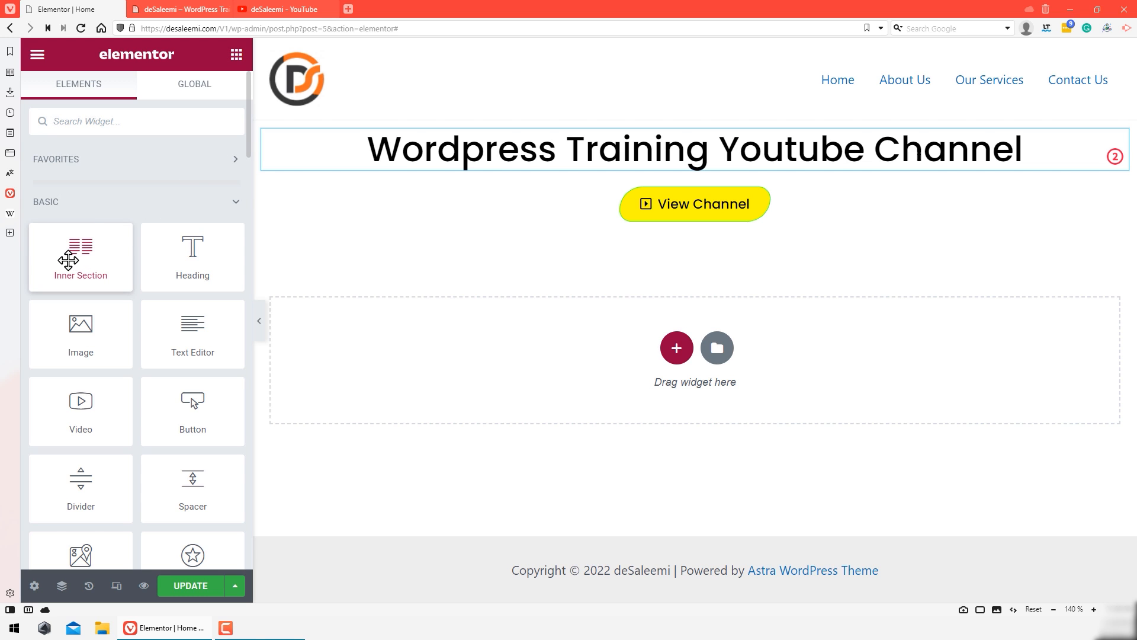
drag(68, 259, 701, 196)
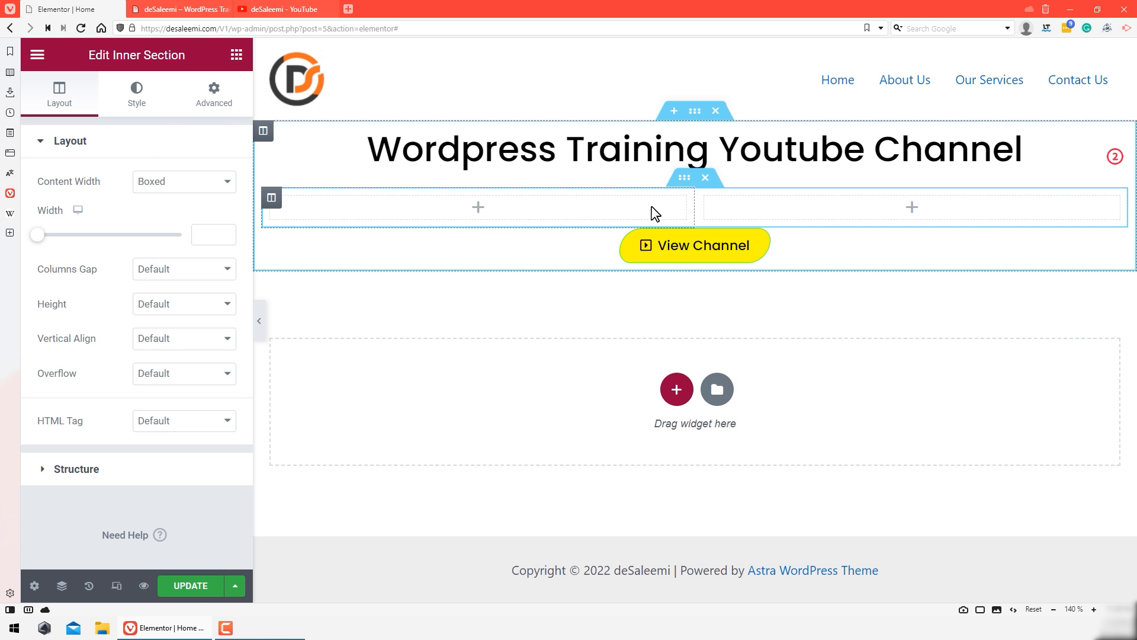
click(237, 57)
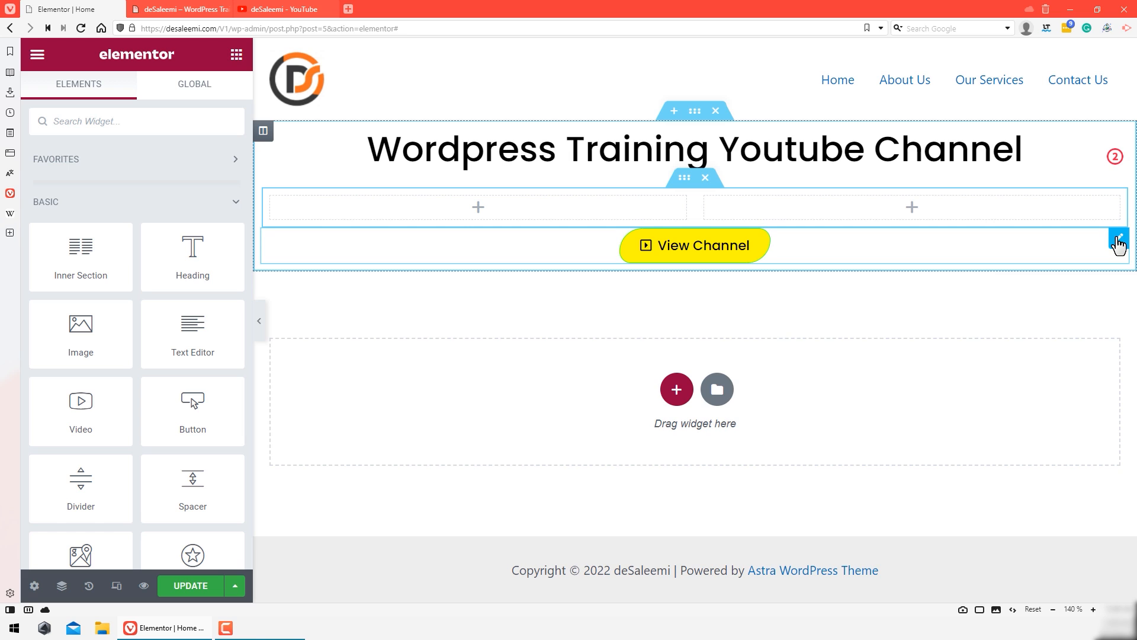
drag(1119, 243, 500, 214)
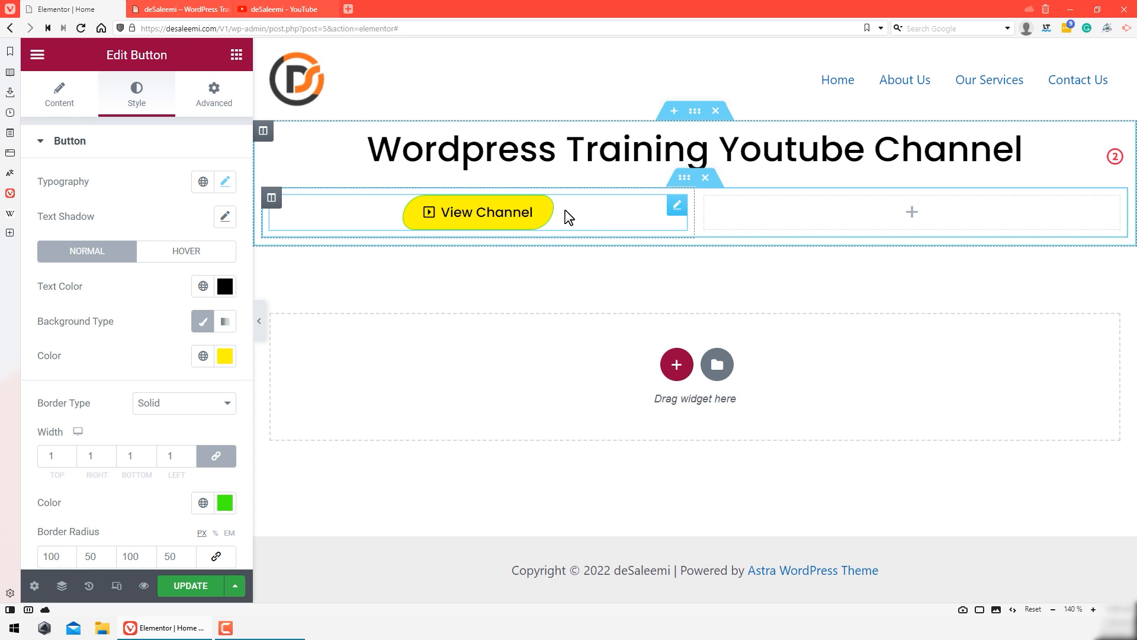
Step: Duplicate the View Channel button and move the copy into the right column of the inner section
right_click(566, 217)
click(675, 204)
right_click(678, 208)
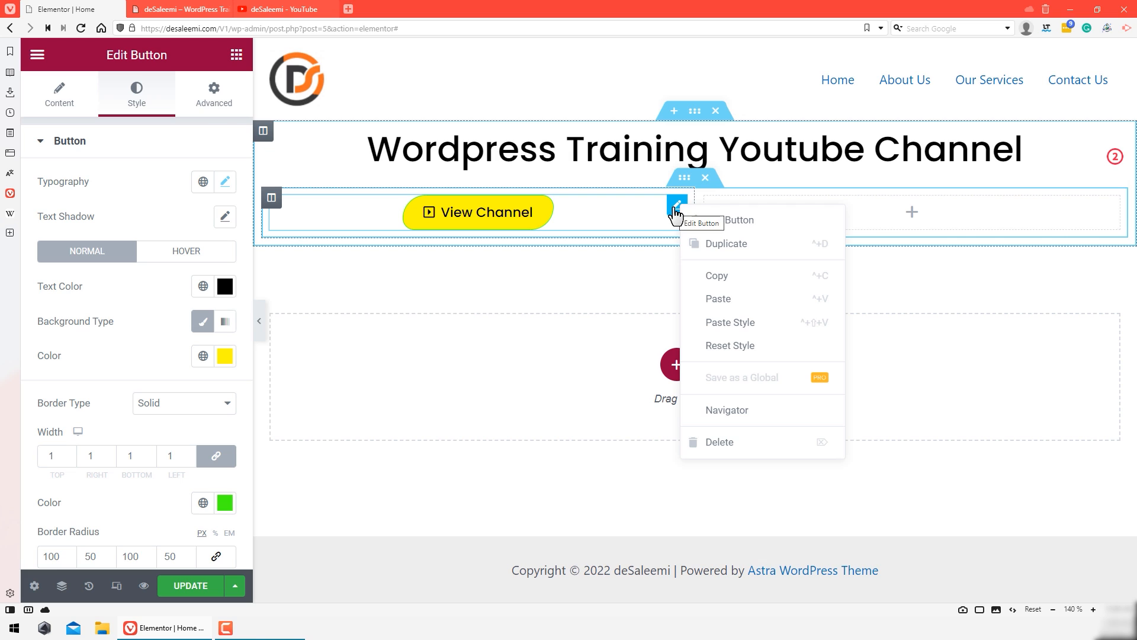
click(733, 250)
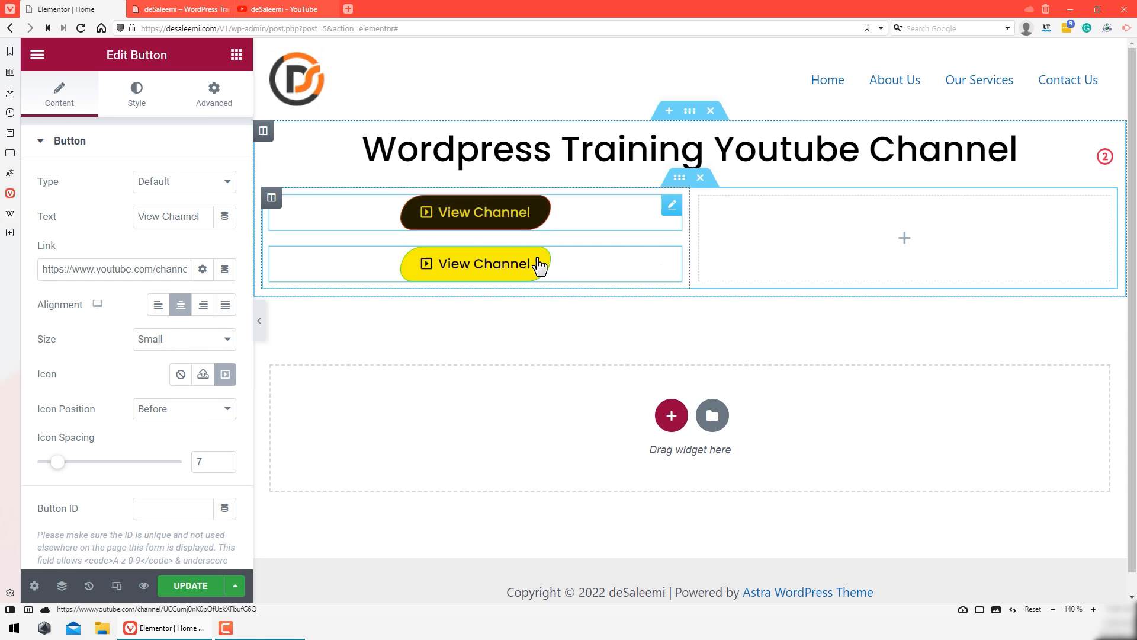
drag(671, 260, 943, 213)
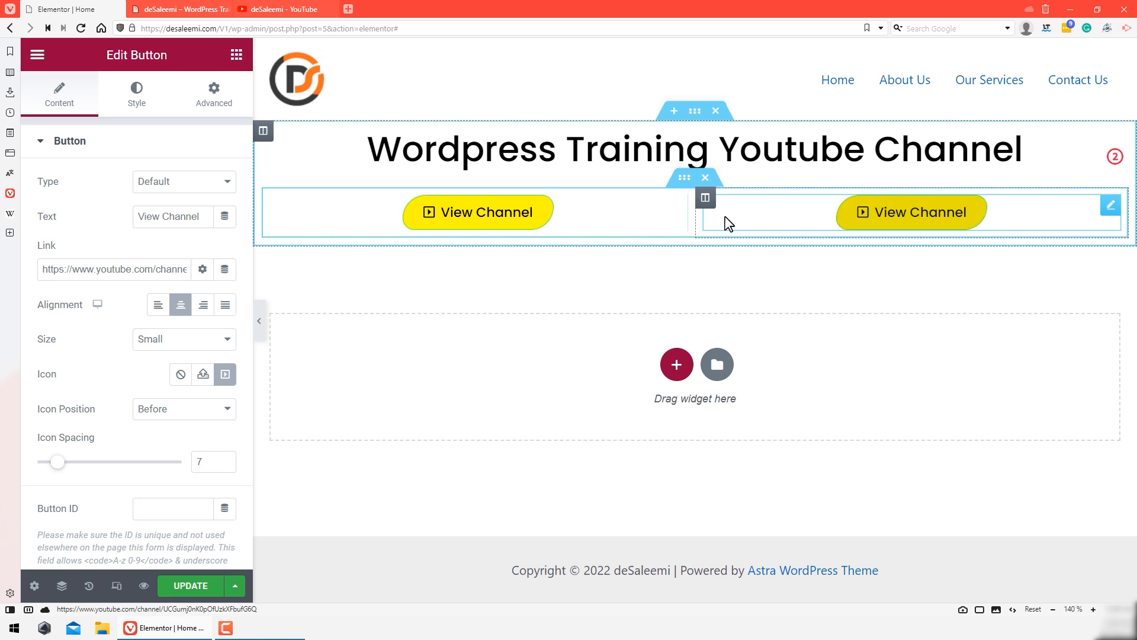
Step: Align the left column's button to the right and the right column's button to the left
click(680, 213)
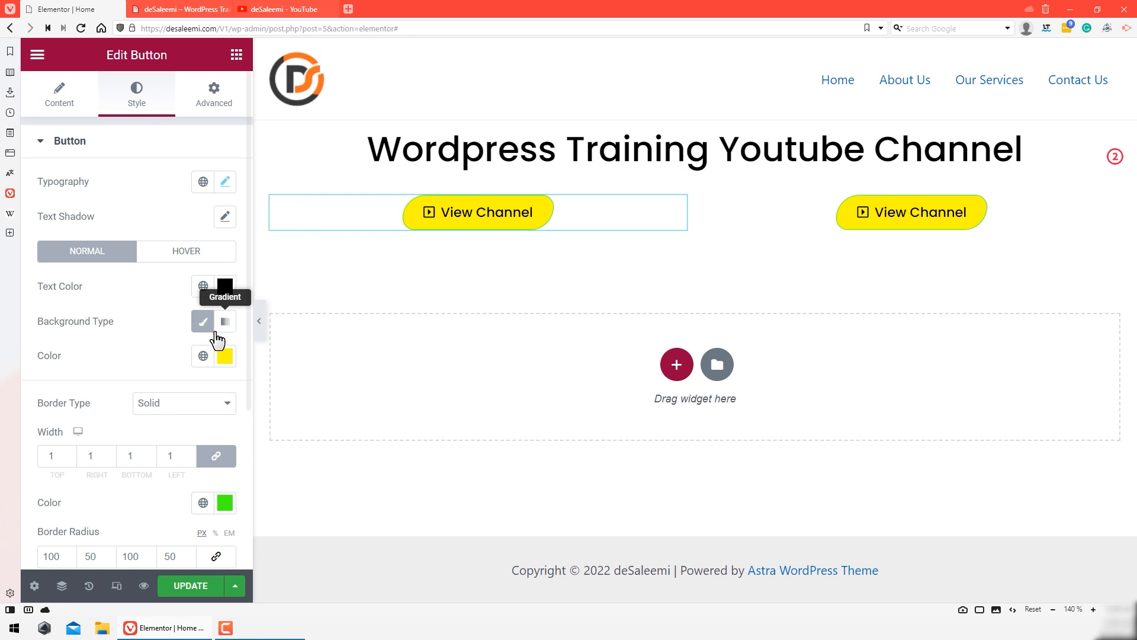
click(70, 106)
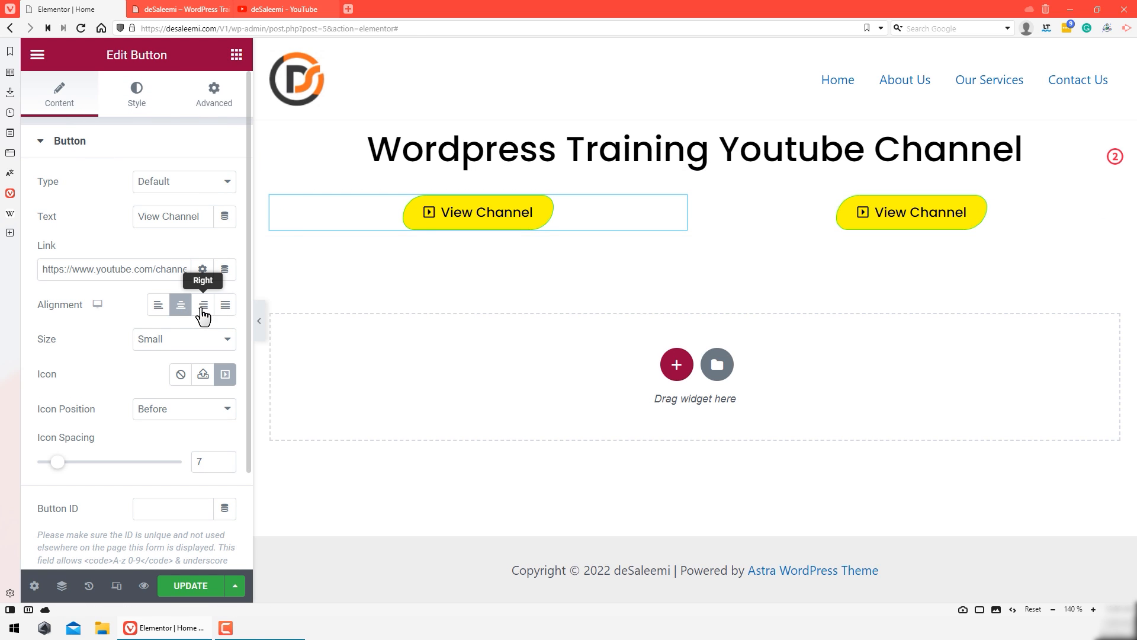
click(203, 312)
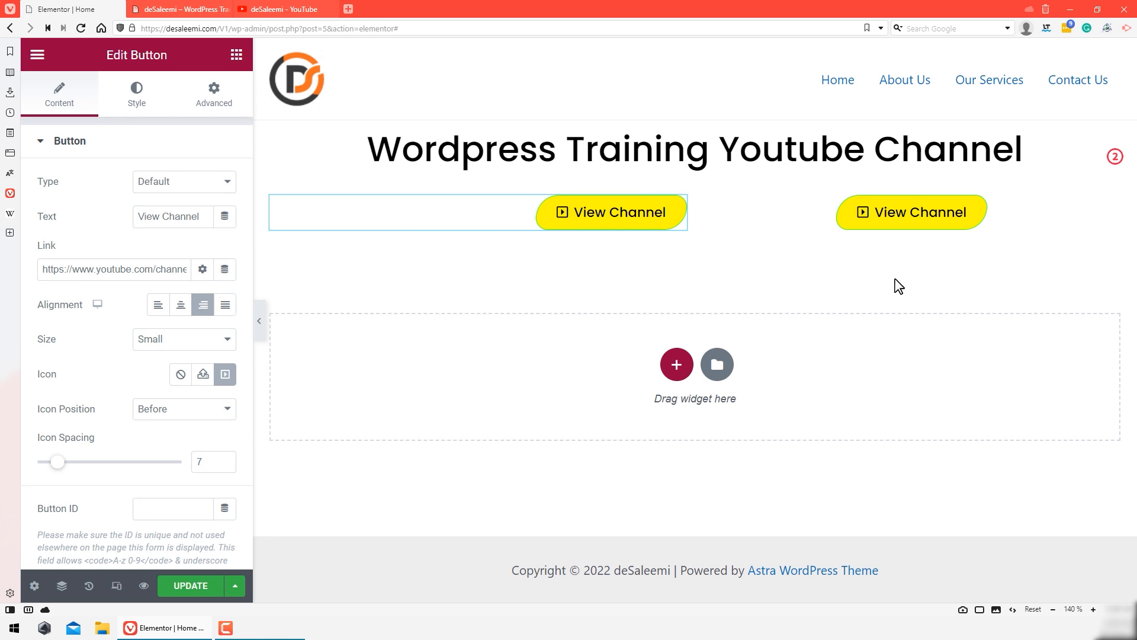
click(1110, 206)
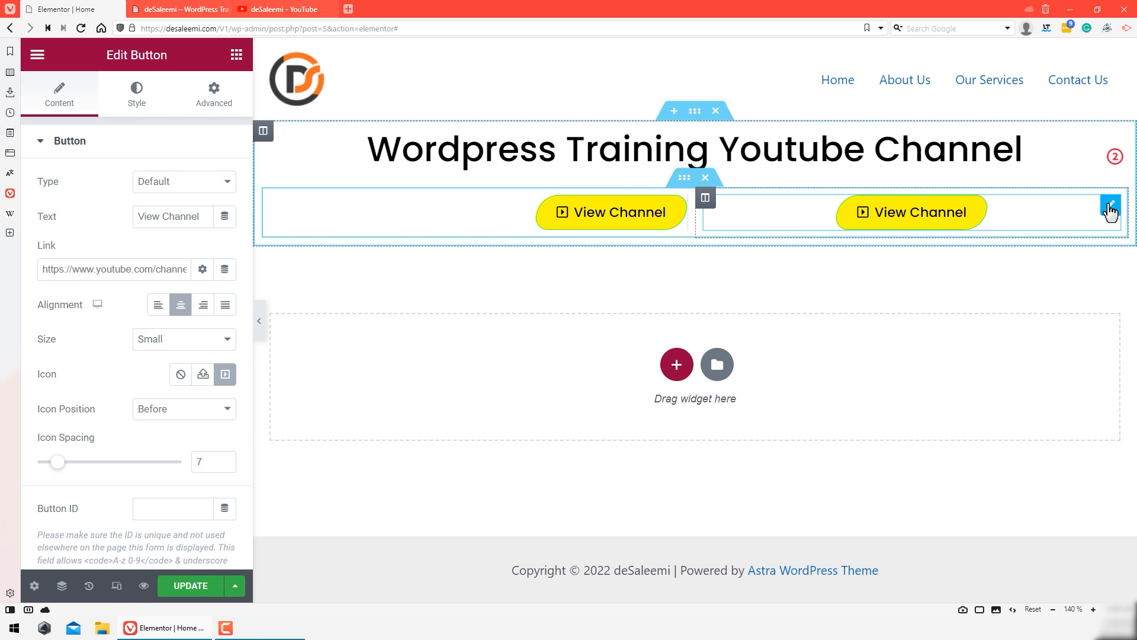
click(159, 305)
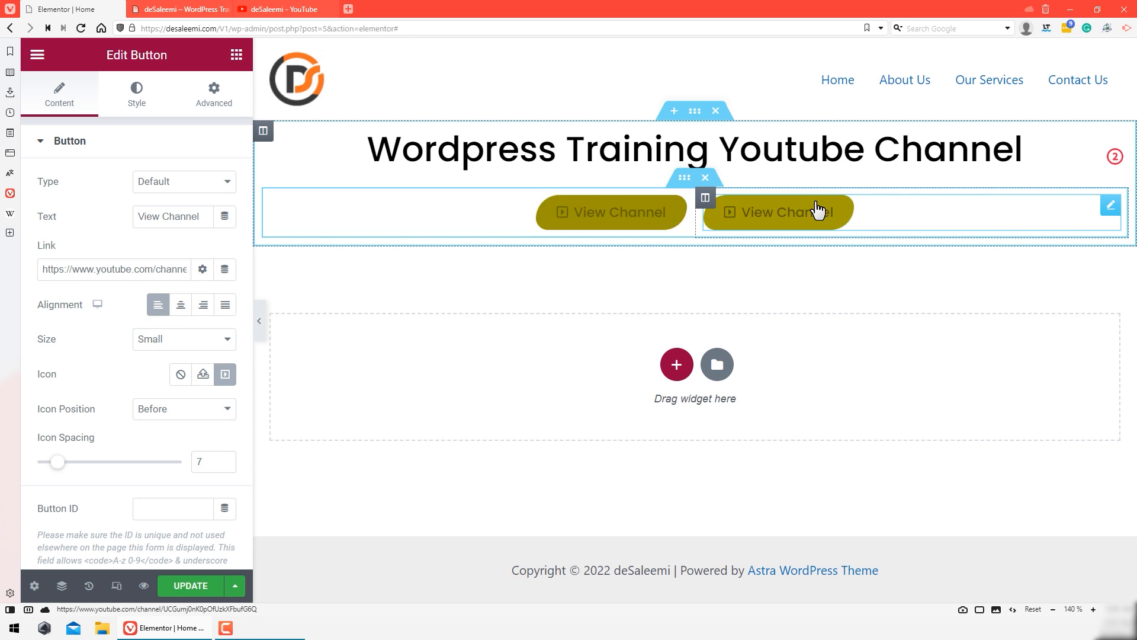
Step: Update the home page and reload its preview in the other browser tab
click(197, 578)
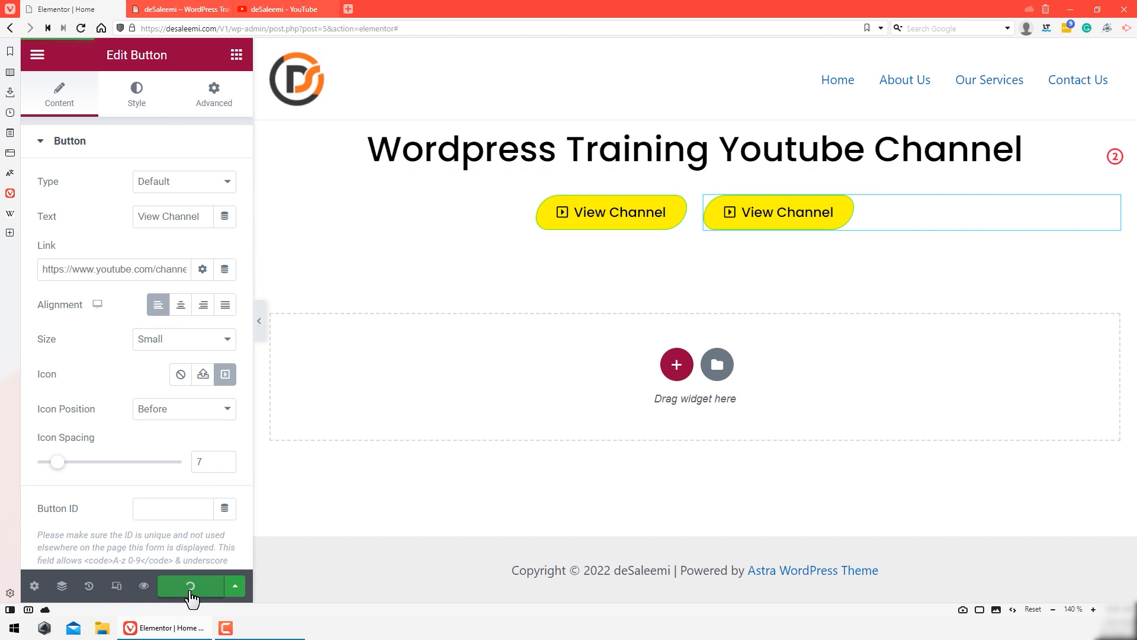
click(166, 7)
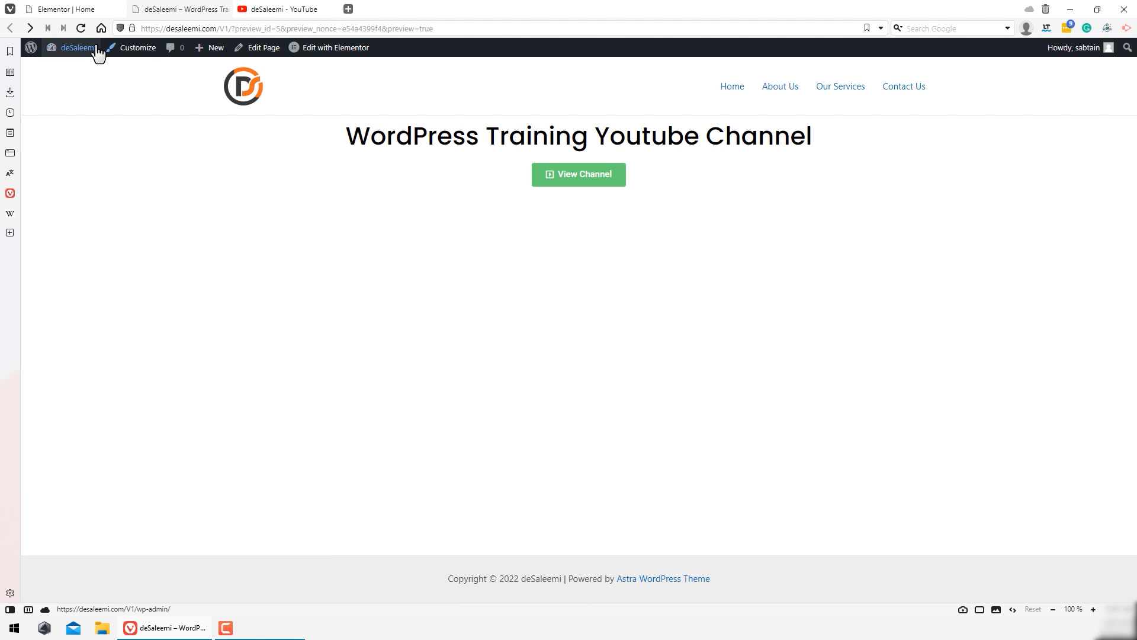
click(80, 29)
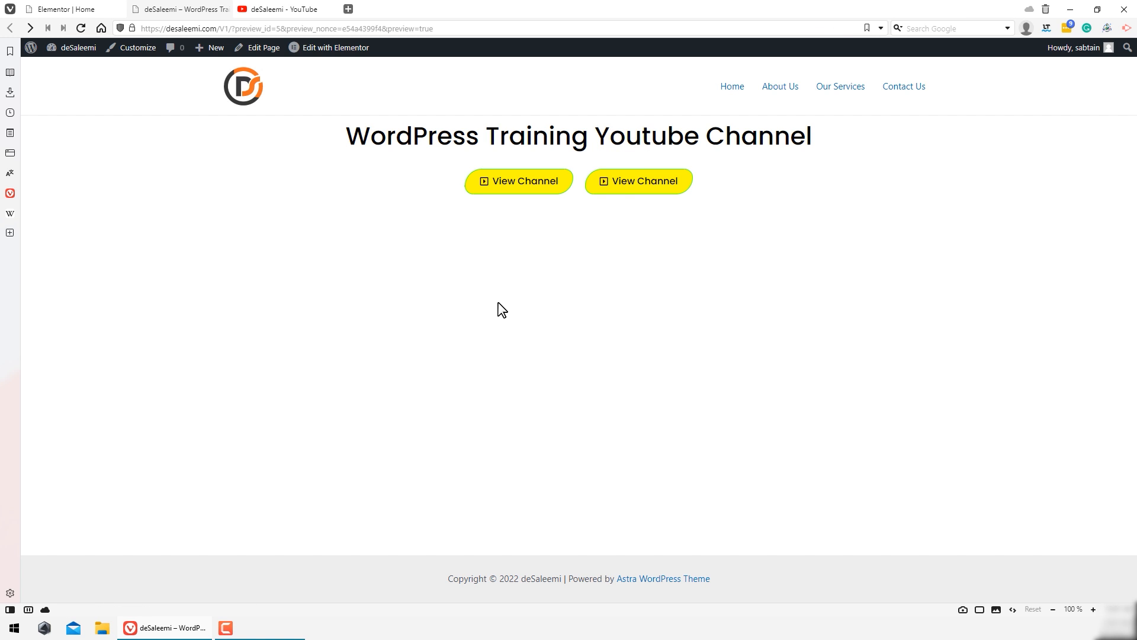
Step: Return to the Elementor editor and add a Text Editor widget between the heading and the two View Channel buttons
click(65, 10)
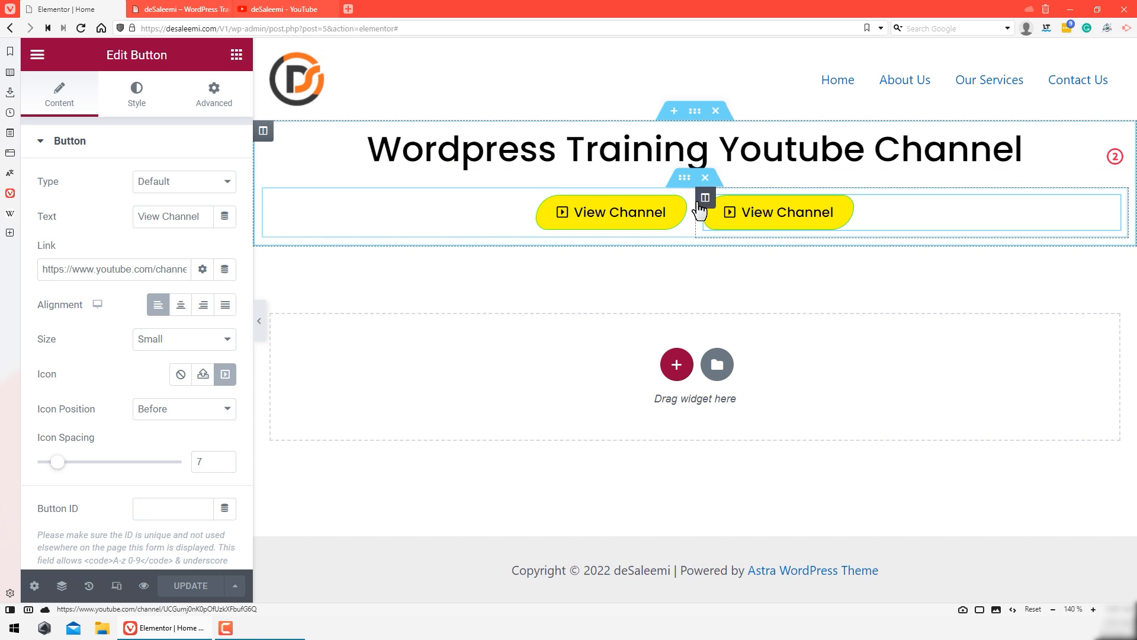
click(236, 56)
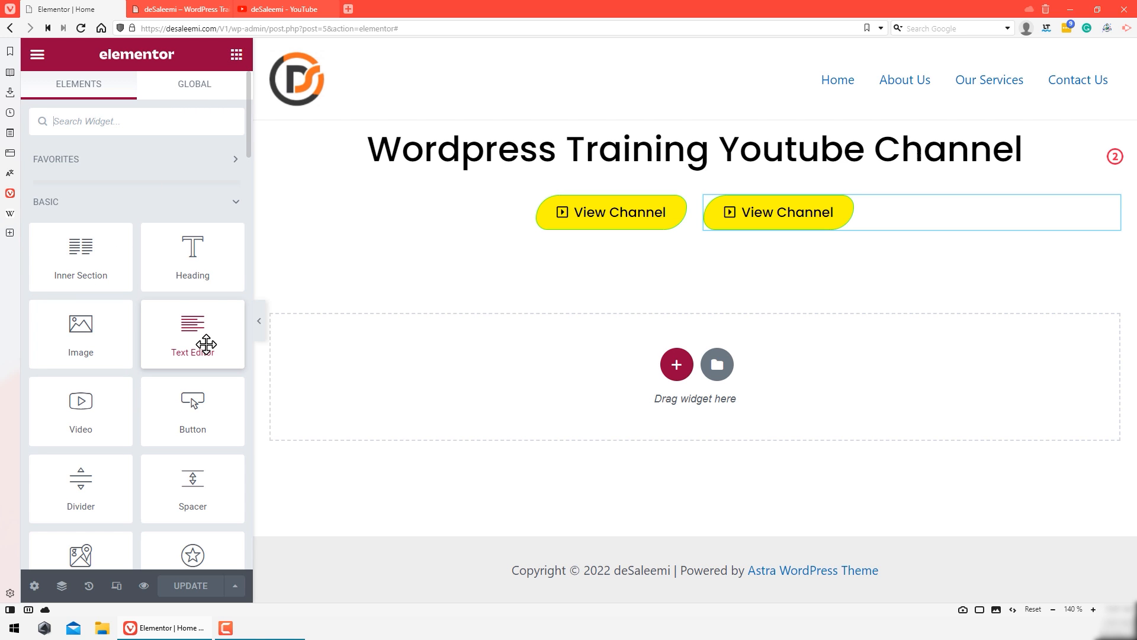
drag(190, 332, 612, 208)
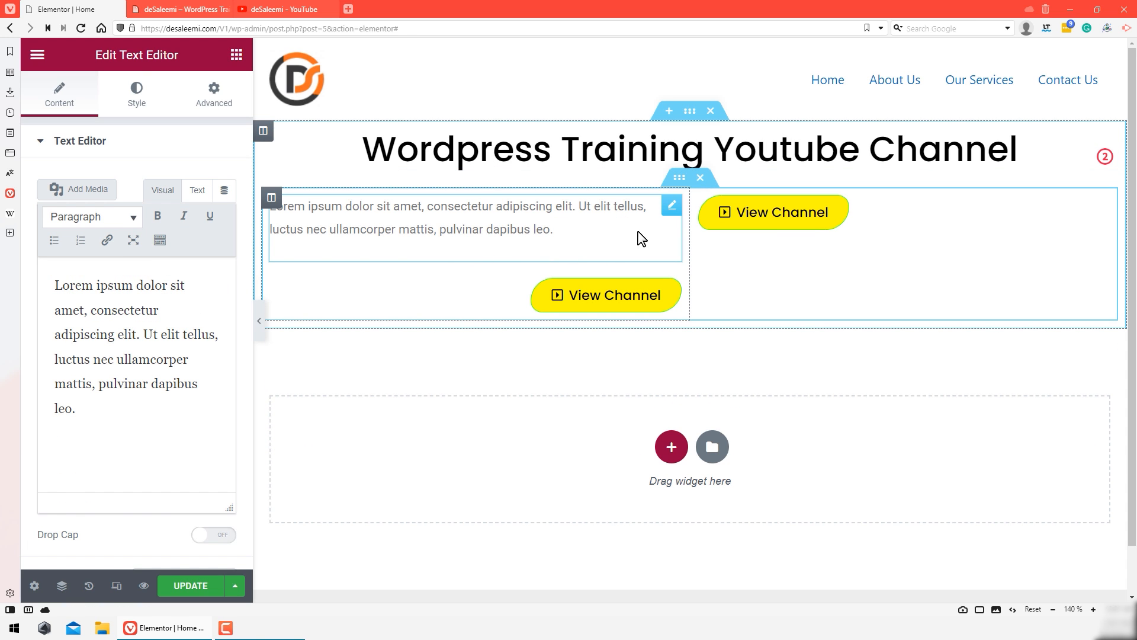
mouse_move(673, 209)
mouse_down()
mouse_move(615, 184)
mouse_move(589, 150)
mouse_move(654, 172)
mouse_move(670, 149)
mouse_move(675, 178)
mouse_move(671, 161)
mouse_up()
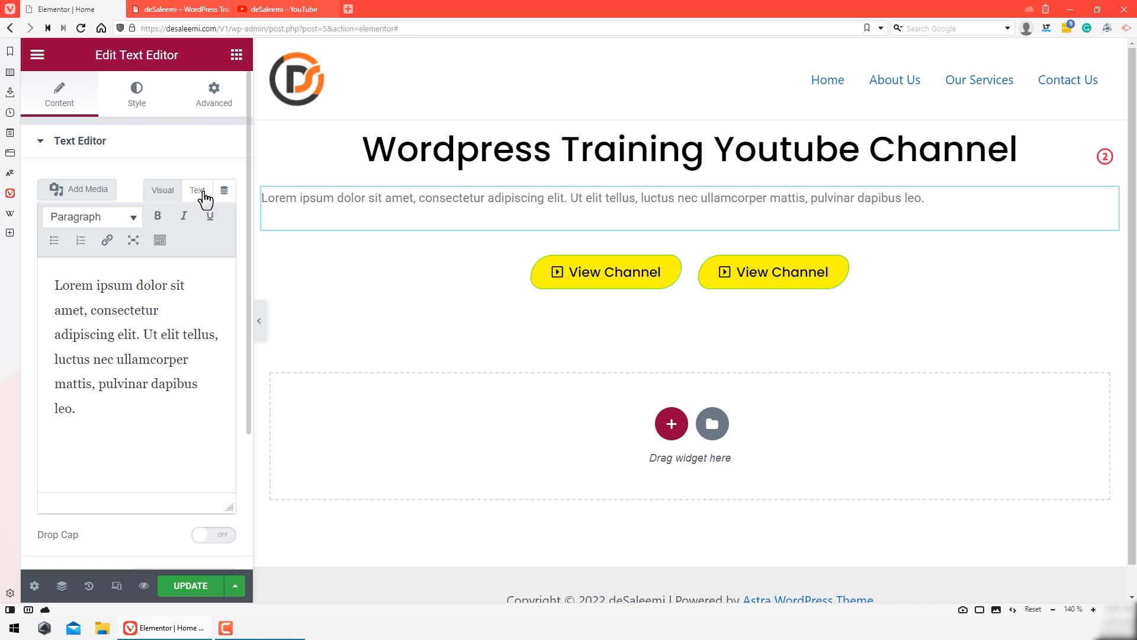
Step: Center-align the text paragraph between the heading and the View Channel buttons using its style settings
click(160, 240)
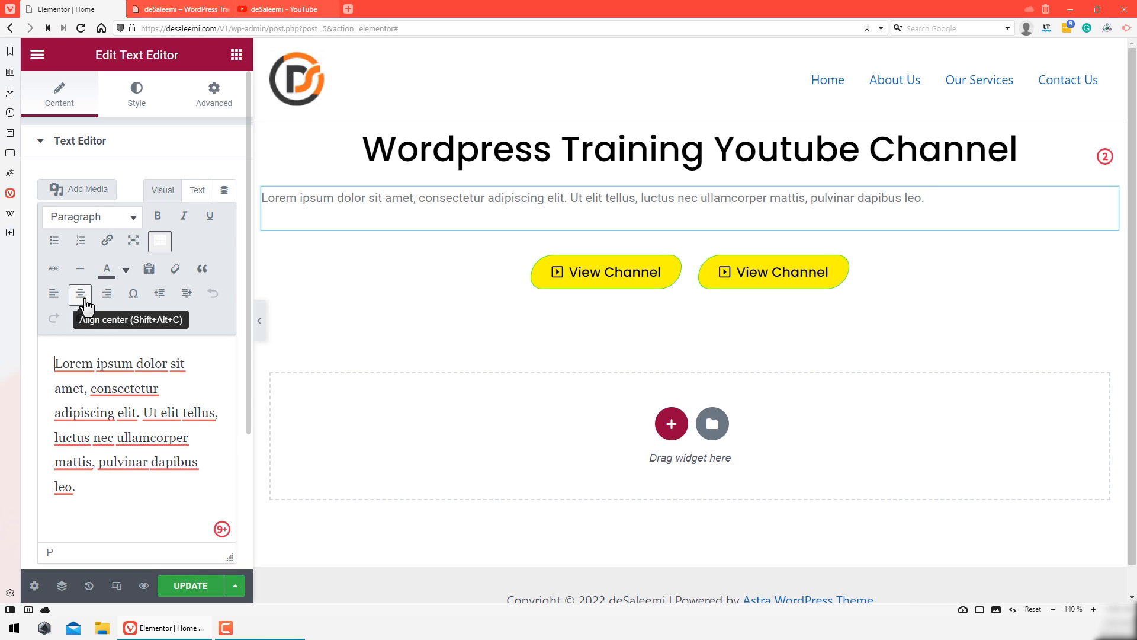
click(151, 109)
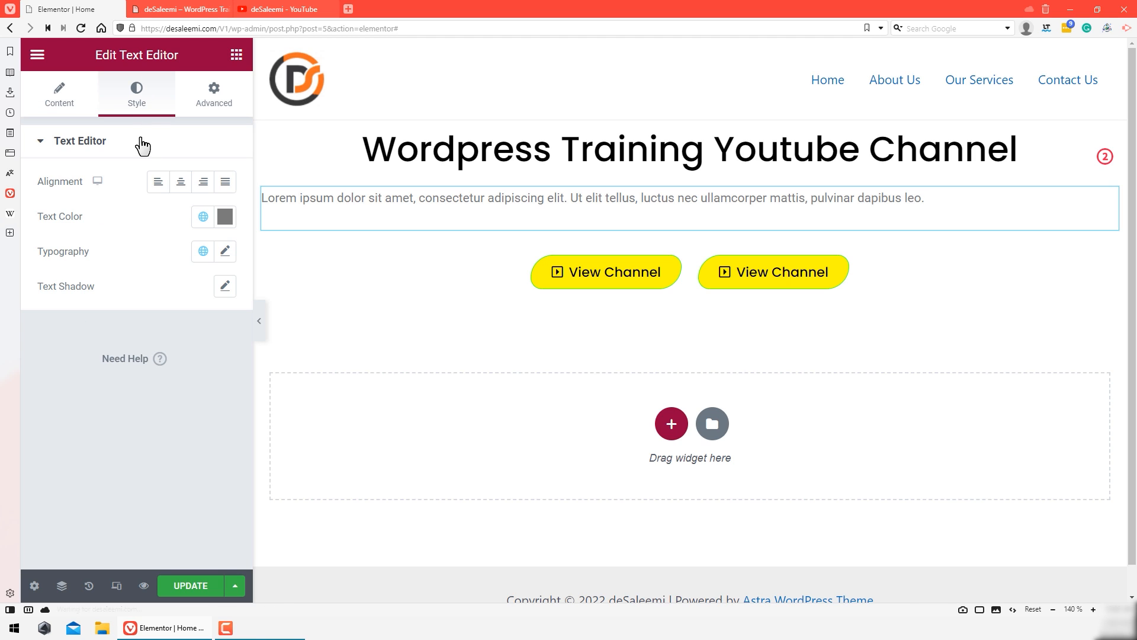
click(182, 185)
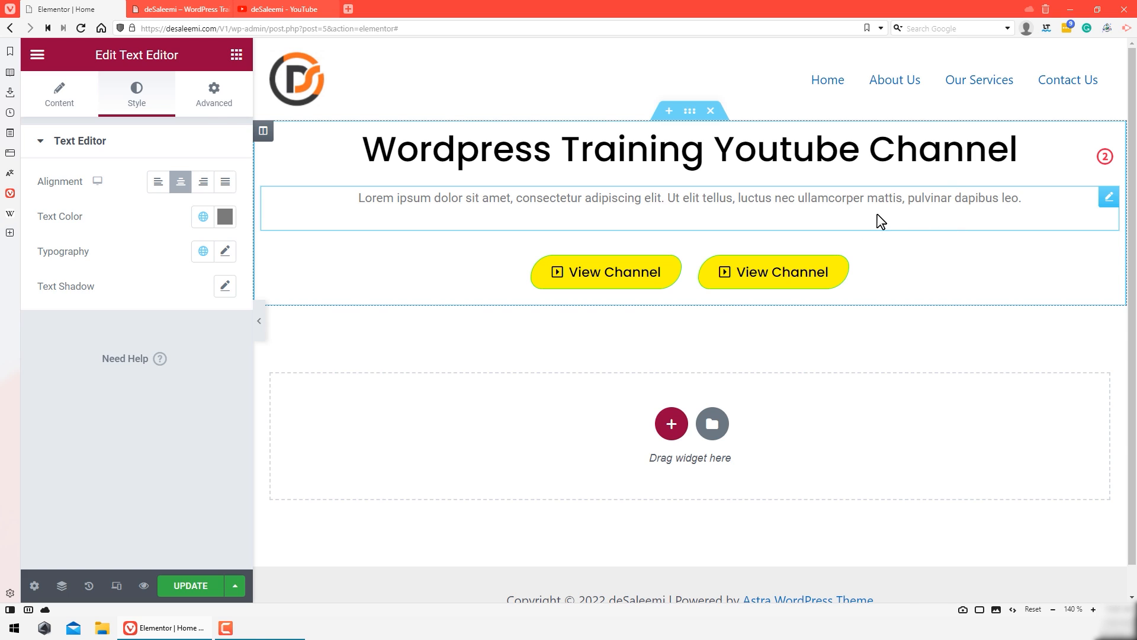
Step: Update the home page and reload its preview to include the centered paragraph
click(191, 585)
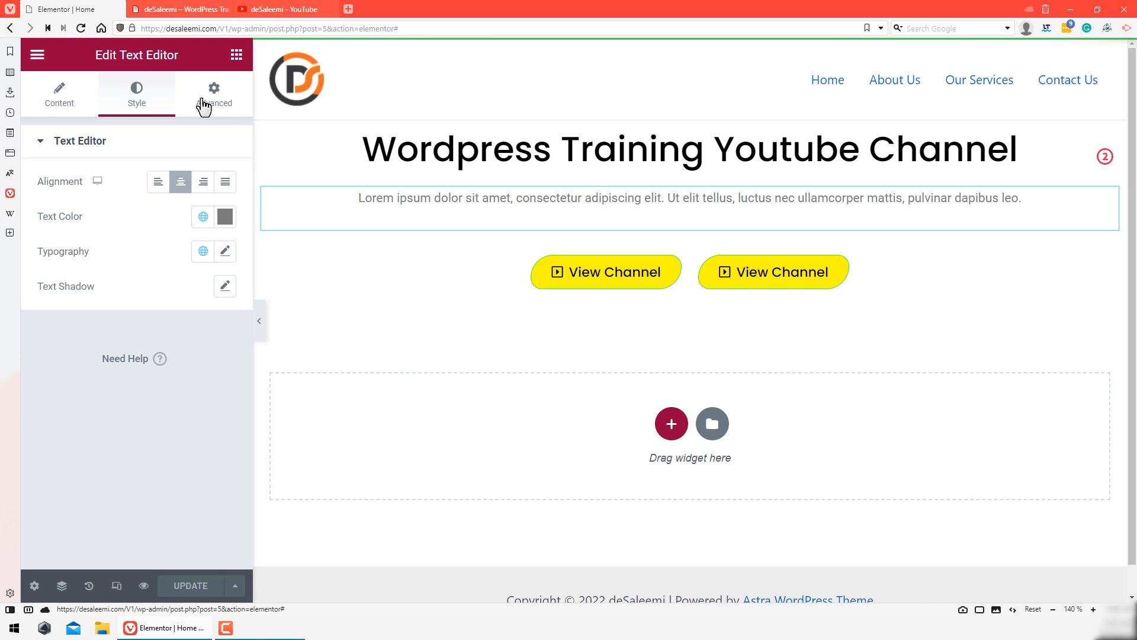
click(176, 10)
click(82, 28)
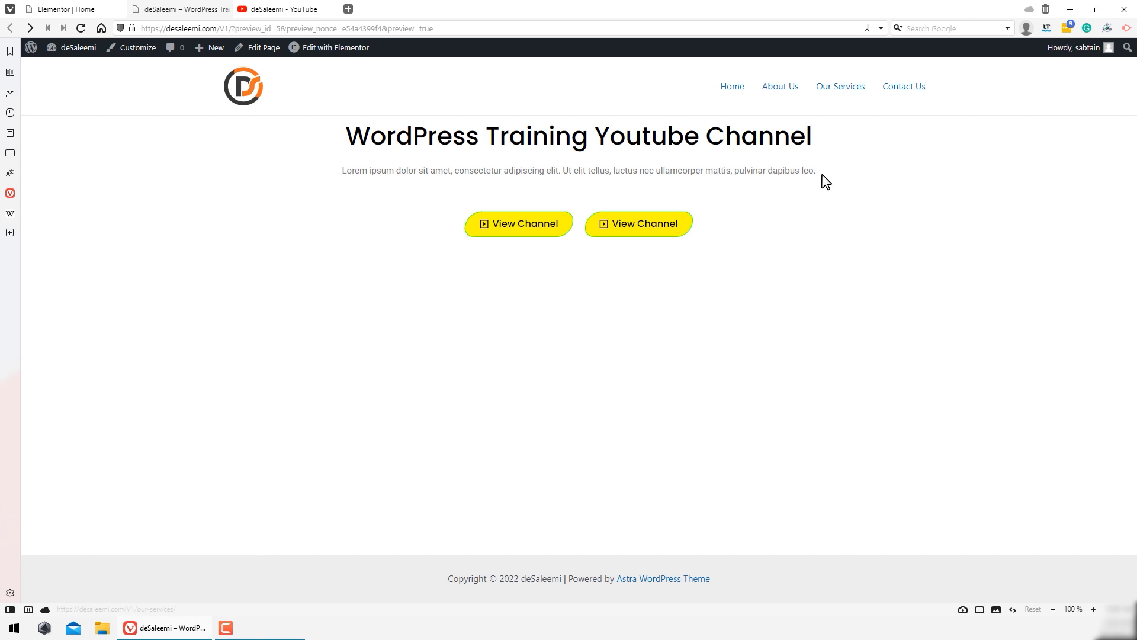
Step: Examine the width and placement of the heading and the paragraph on the previewed page
drag(818, 176, 346, 176)
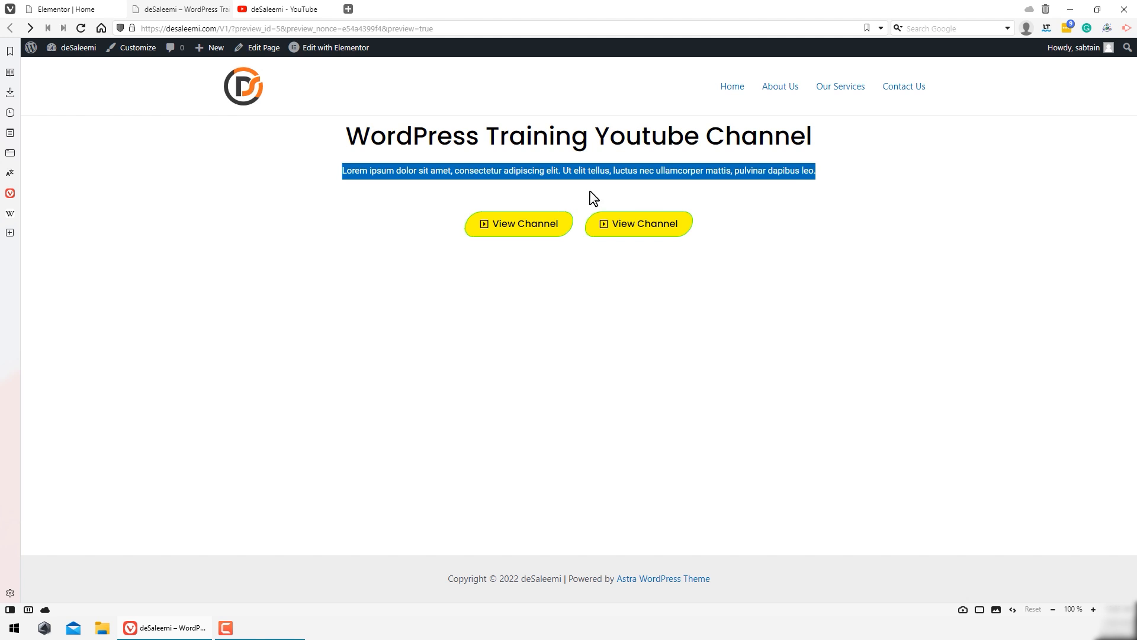
click(828, 197)
drag(828, 198, 346, 195)
click(373, 194)
drag(612, 166, 825, 171)
click(392, 139)
drag(349, 129, 850, 150)
click(535, 122)
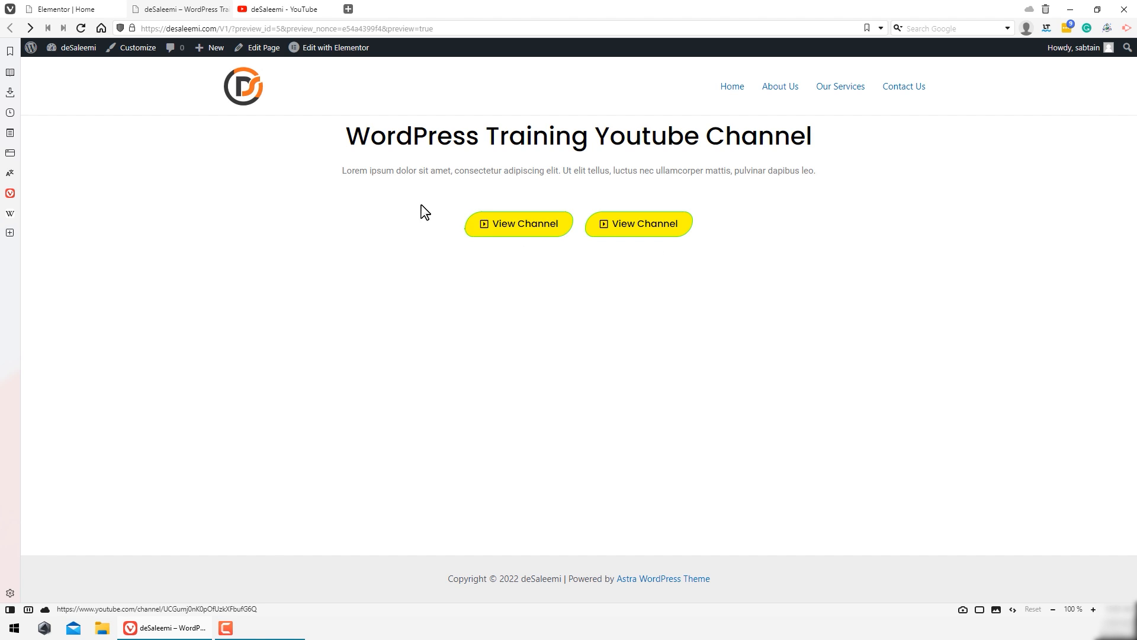
Step: Return to the Elementor editor and review the margin and padding settings of the section, its column and the first View Channel button
click(67, 9)
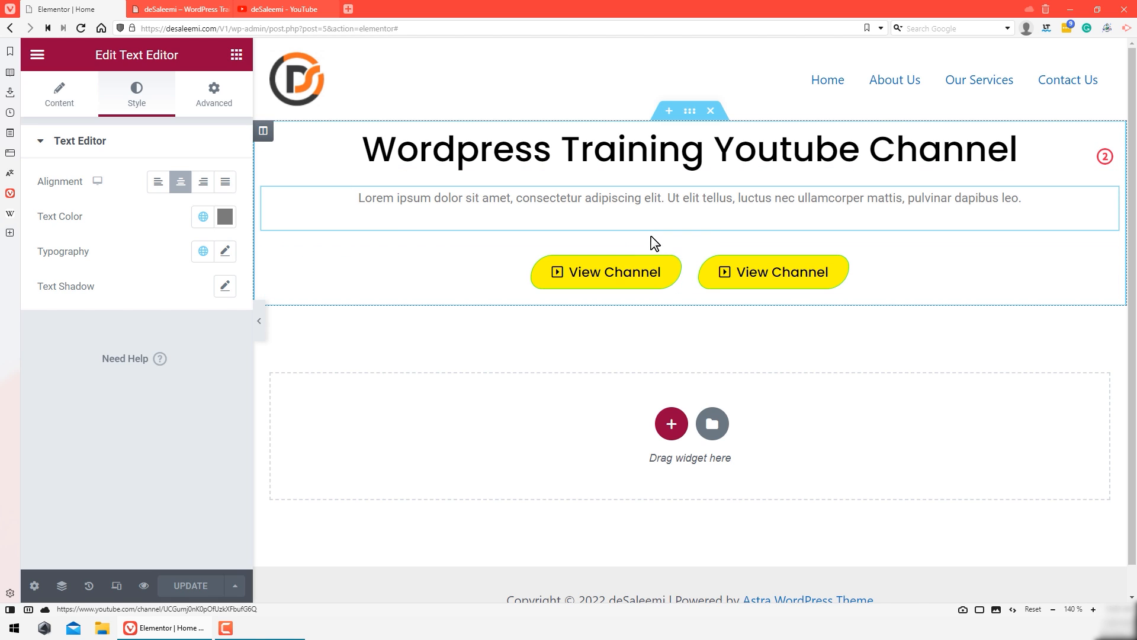
click(682, 241)
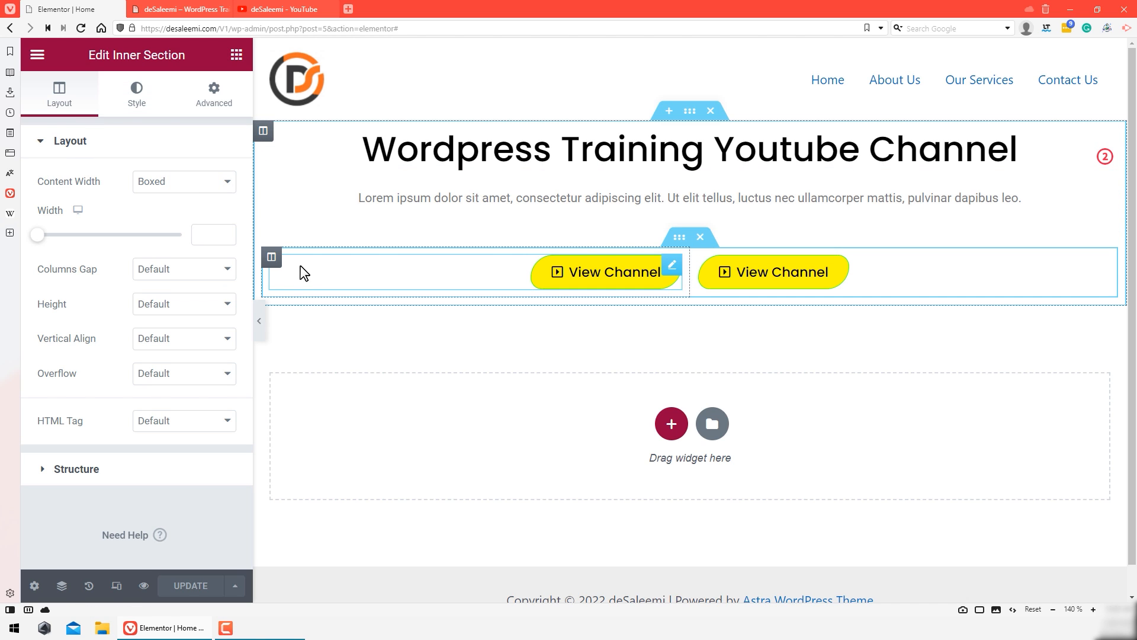
click(272, 257)
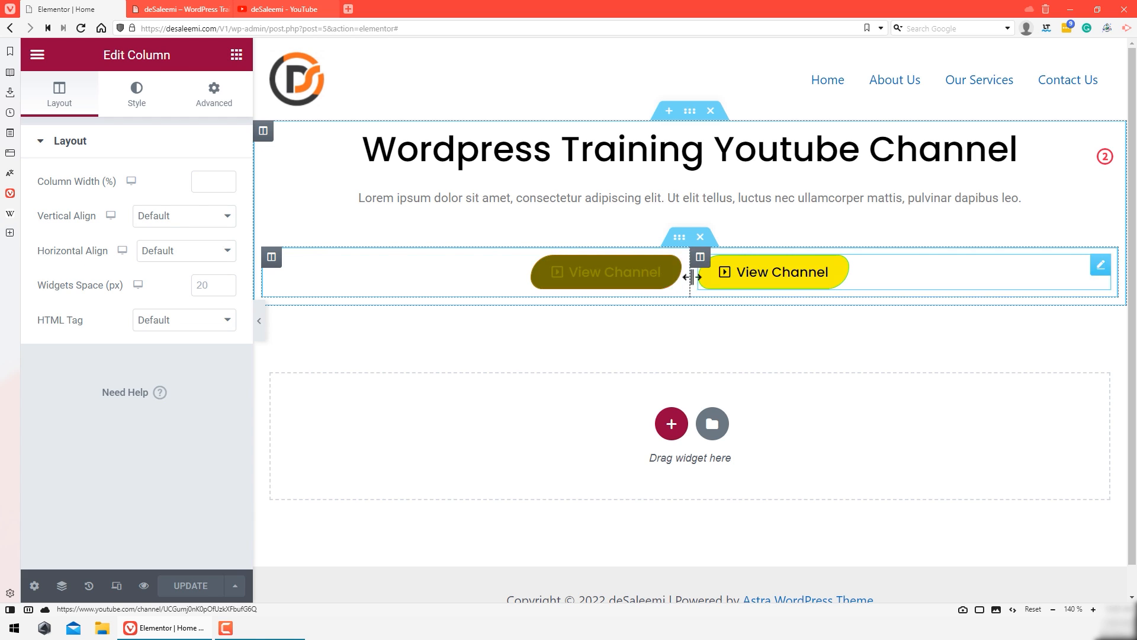
click(671, 266)
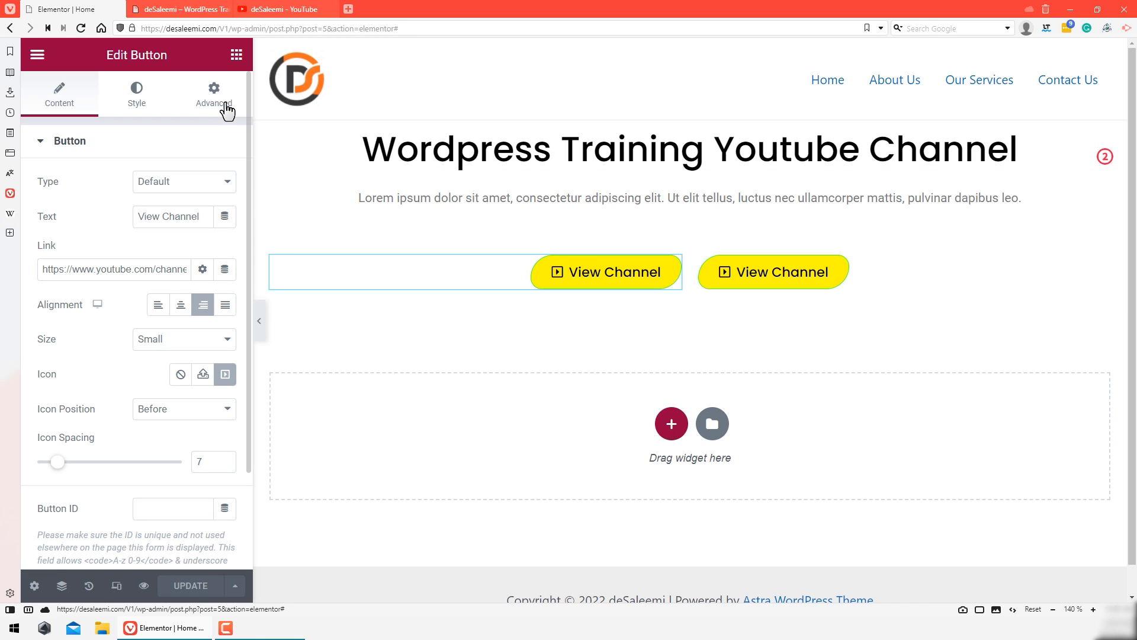
click(692, 113)
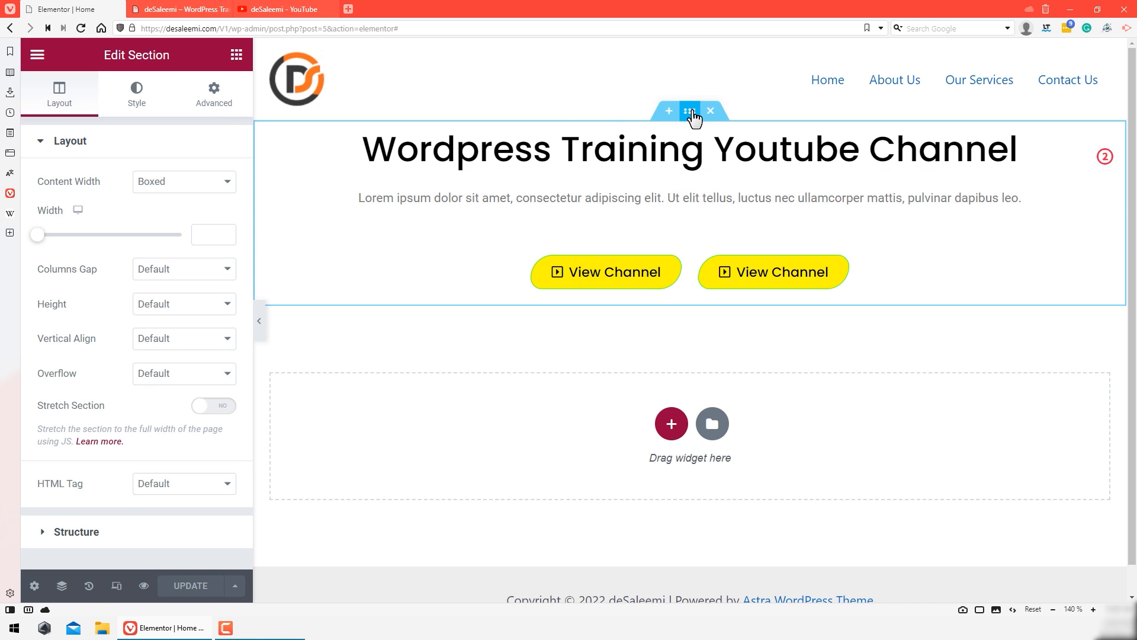
click(224, 102)
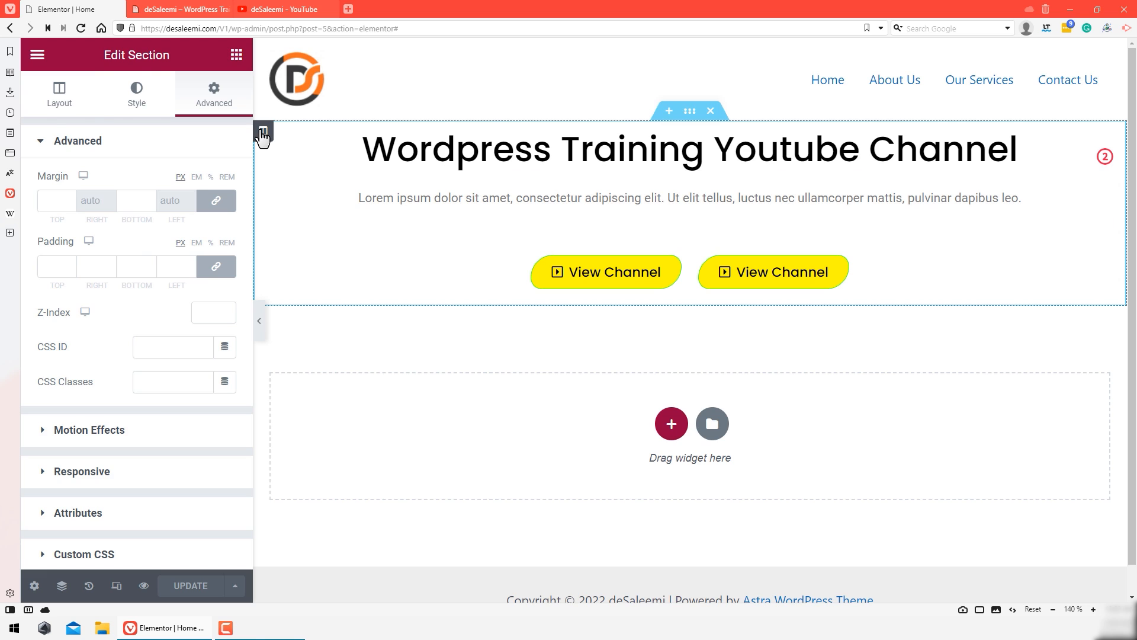
click(263, 131)
click(210, 102)
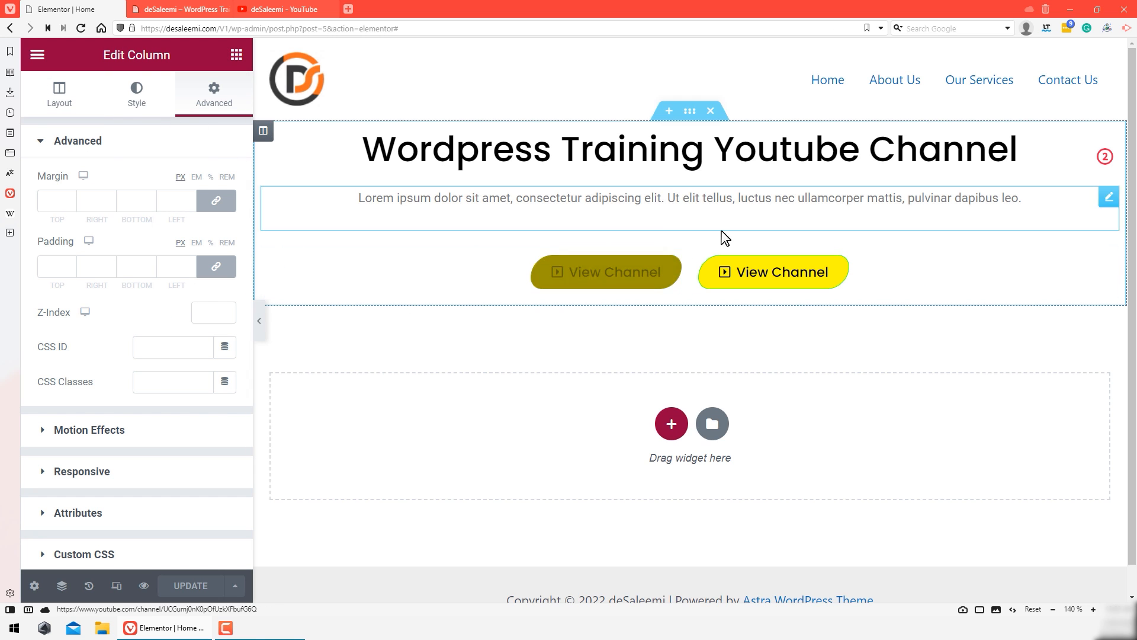
click(668, 273)
click(212, 94)
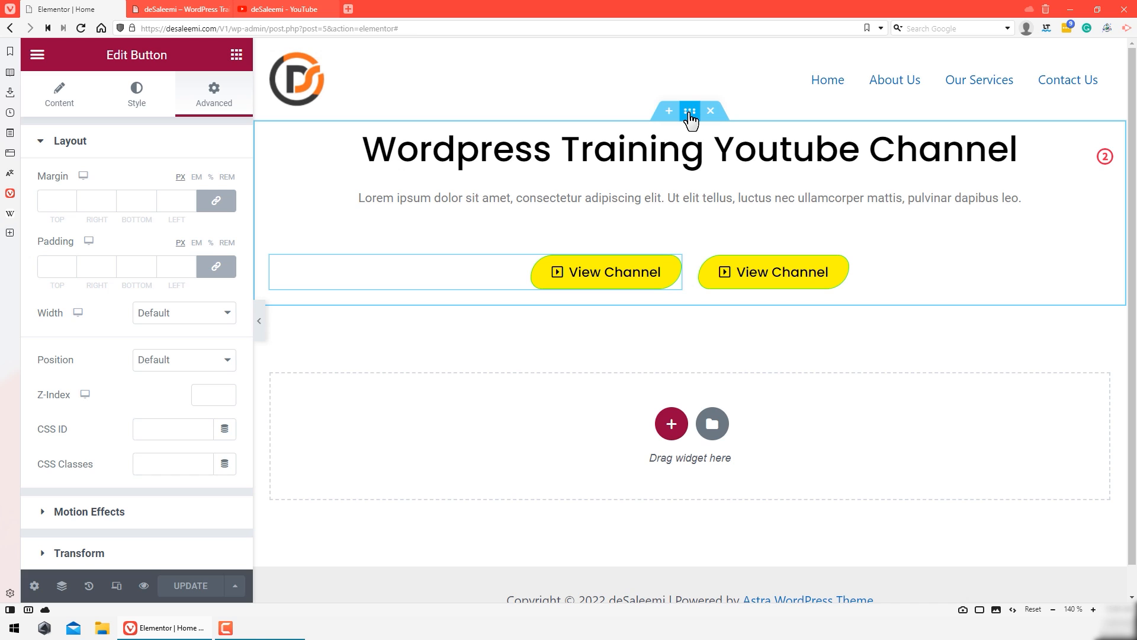
Step: Give the whole outer section a classic background with the color #f9f9f9
click(689, 112)
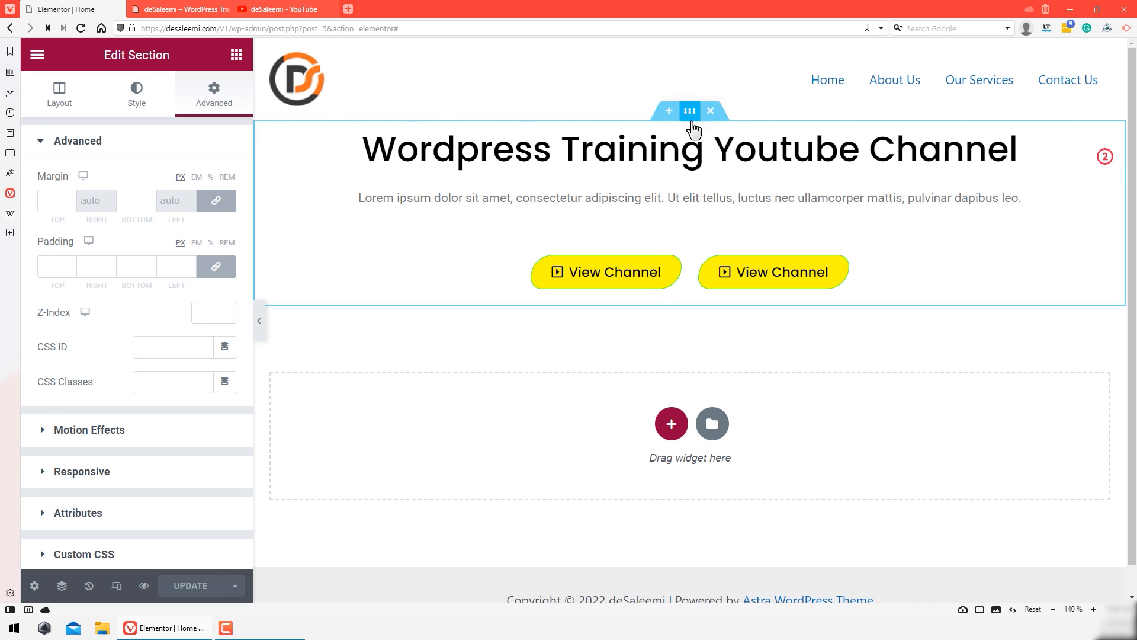
click(137, 101)
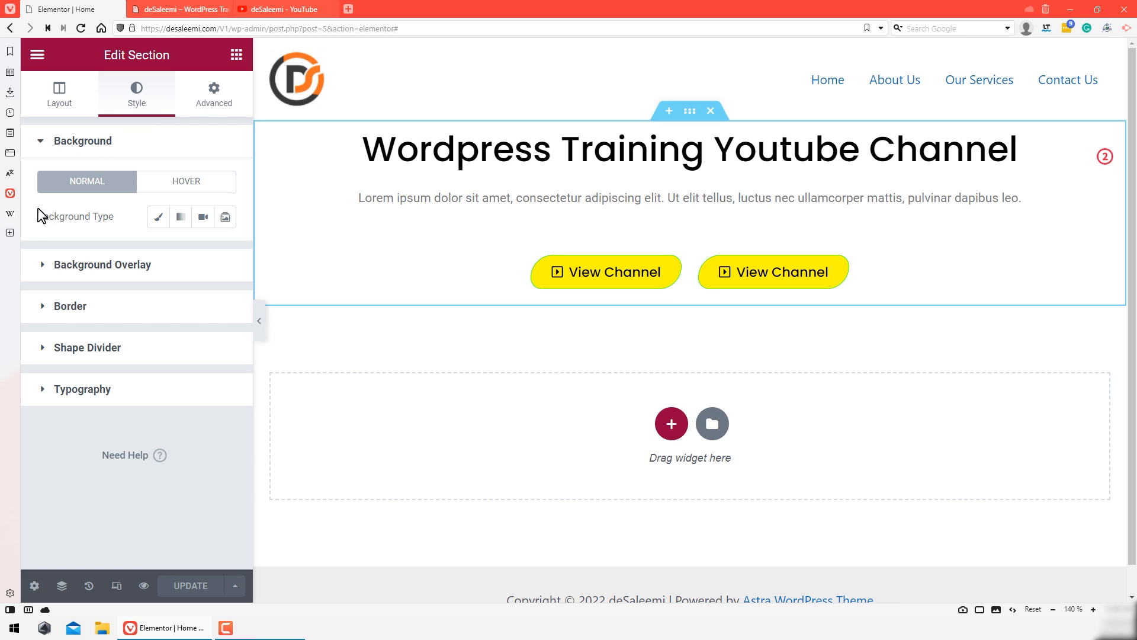
click(159, 219)
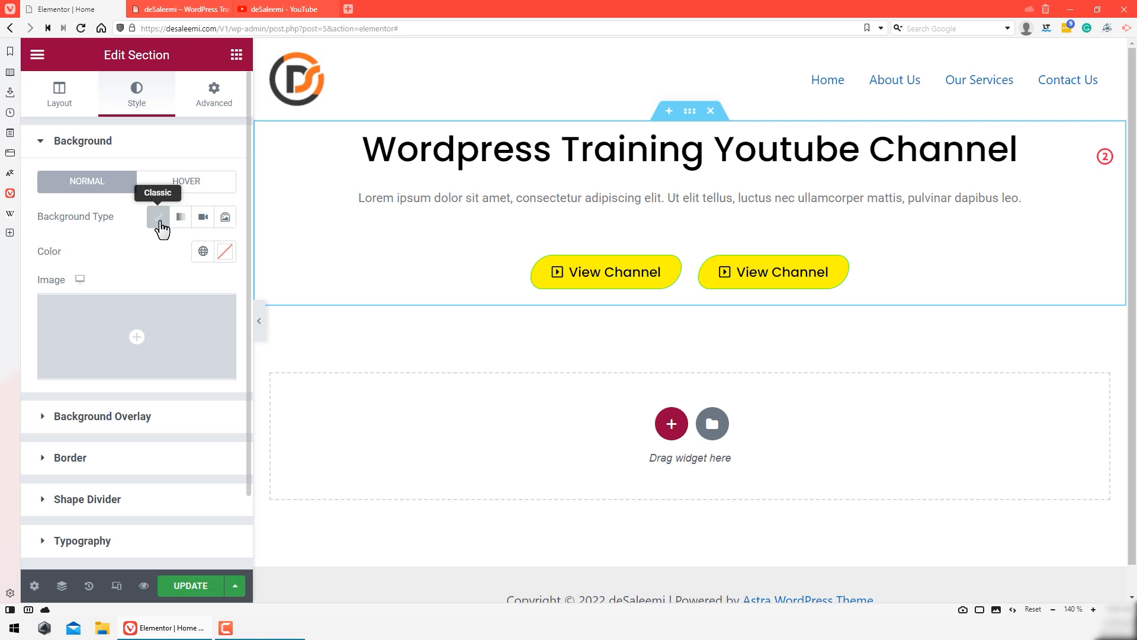
click(225, 251)
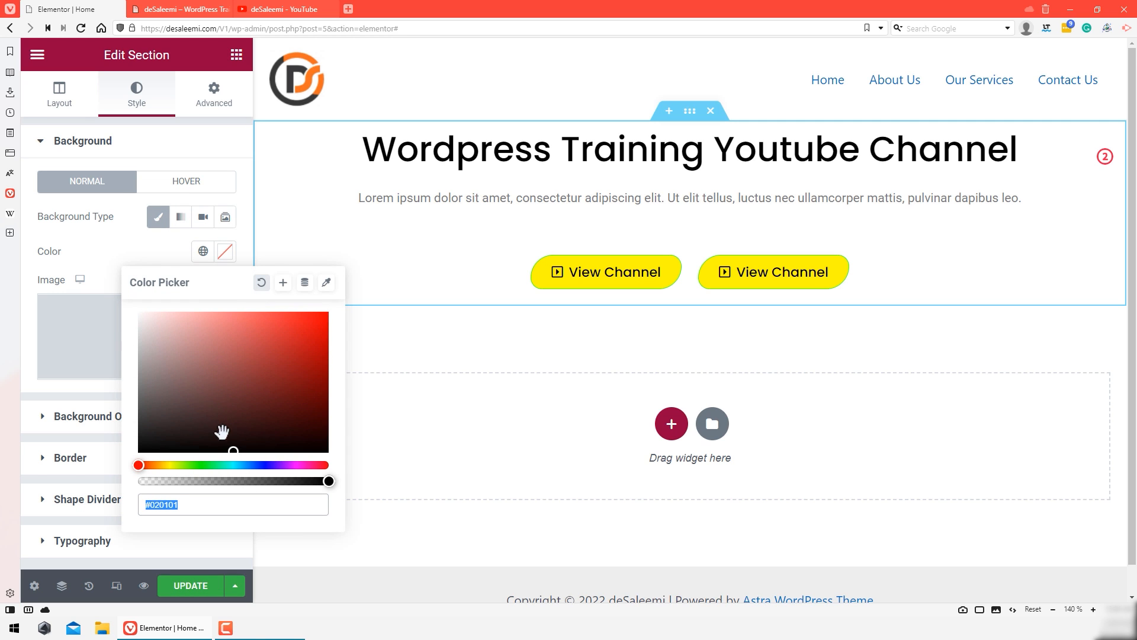
text(#f9f9f9)
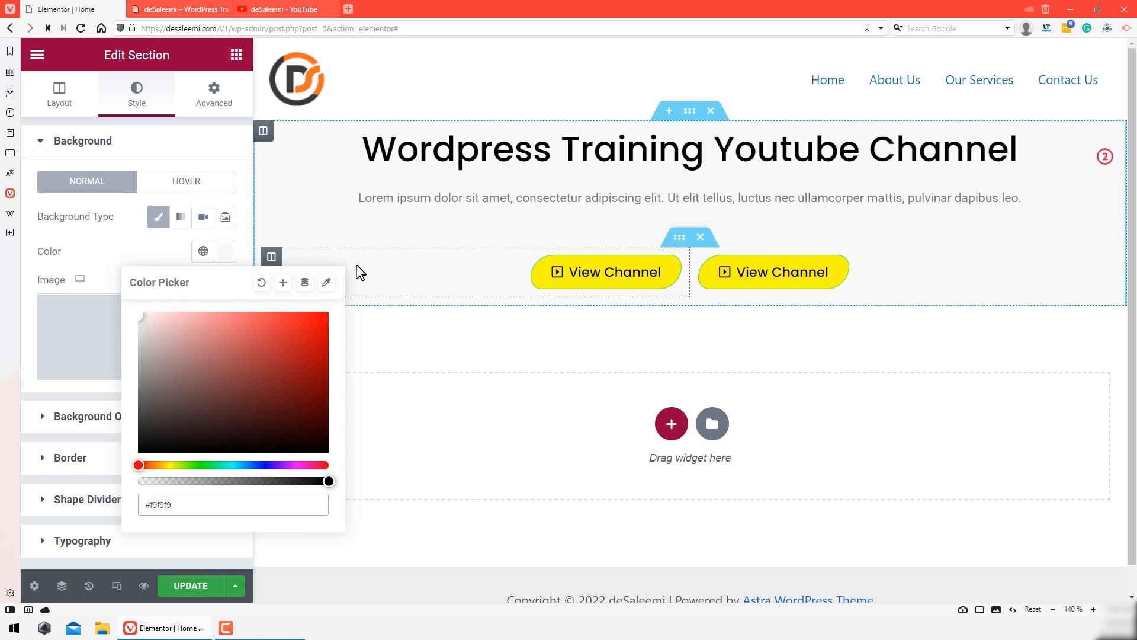
click(225, 258)
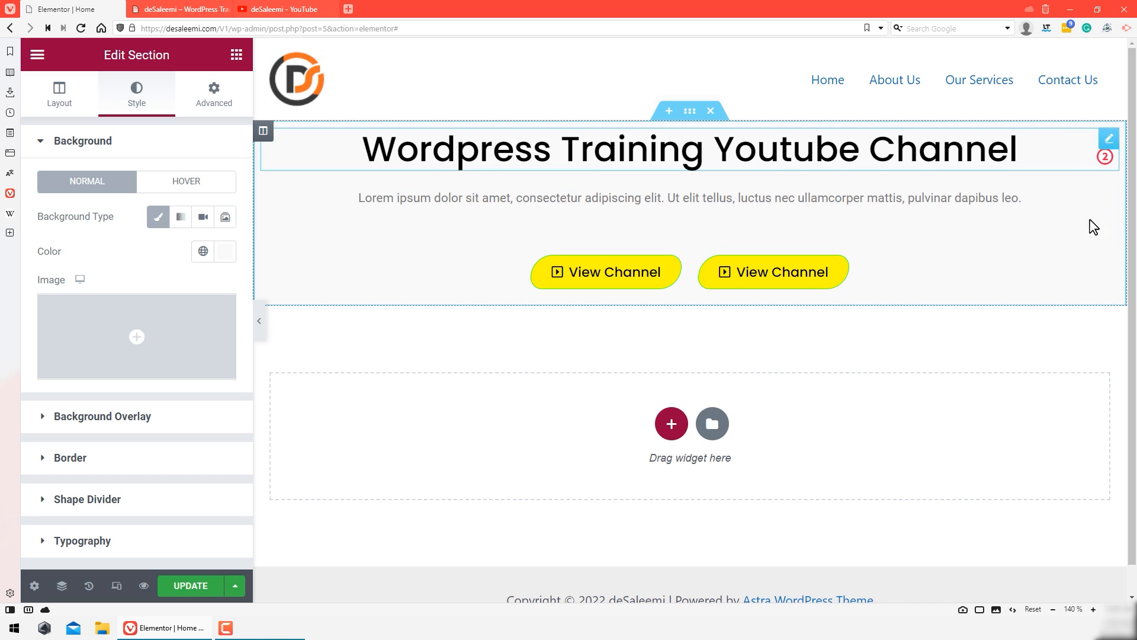
Step: Duplicate the section and set the copy's background color to cyan #00FFF5
right_click(690, 116)
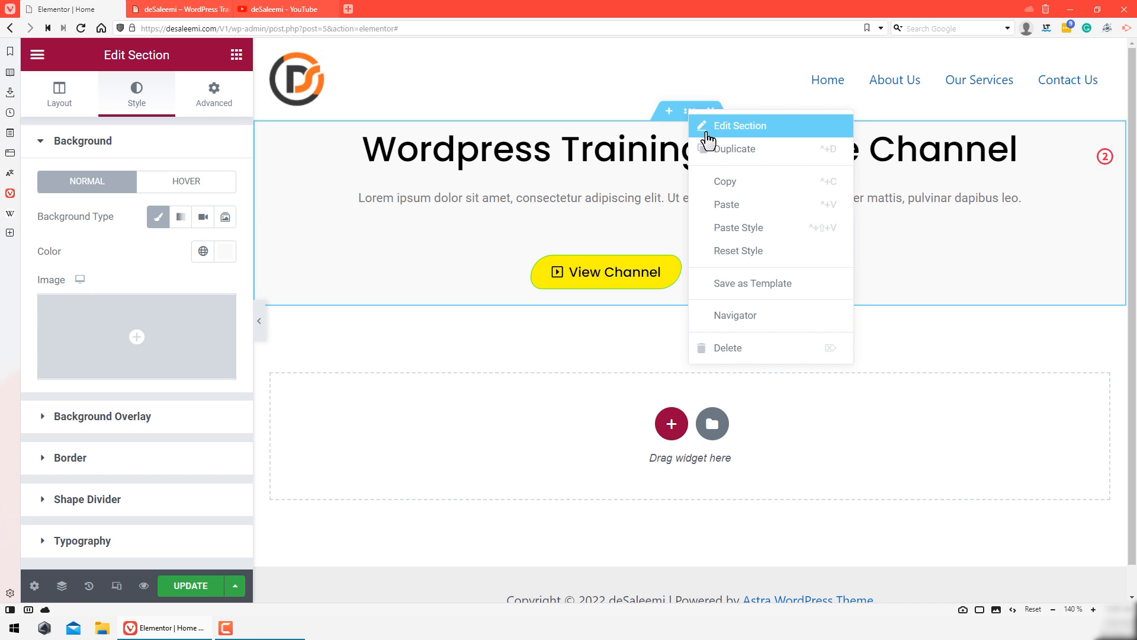
key(ctrl+d)
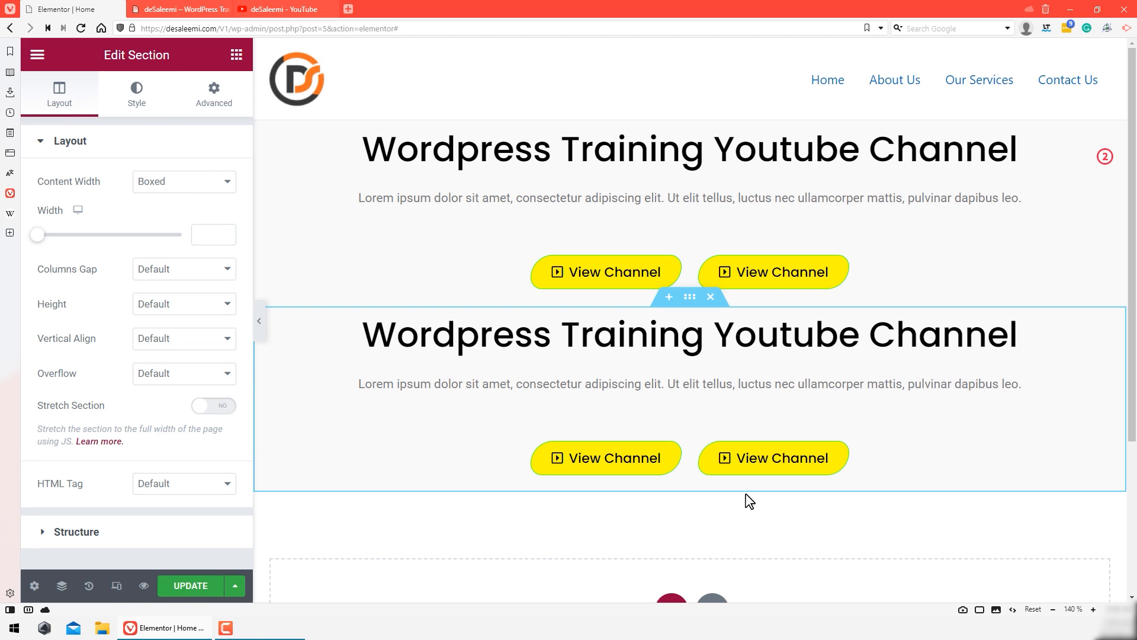
click(129, 108)
click(225, 250)
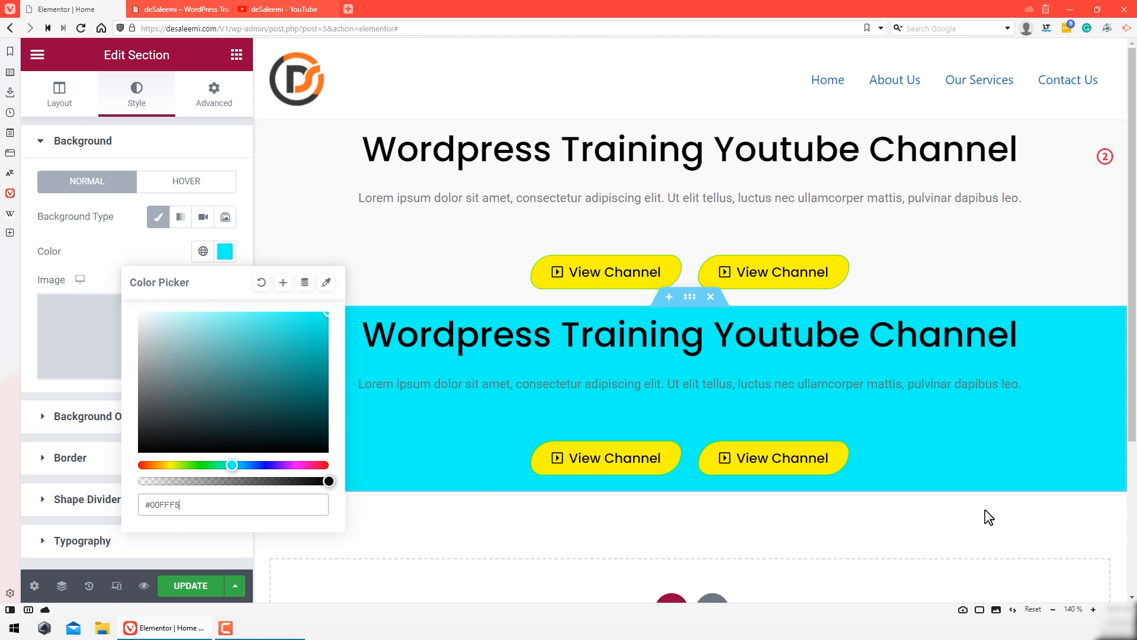
click(982, 524)
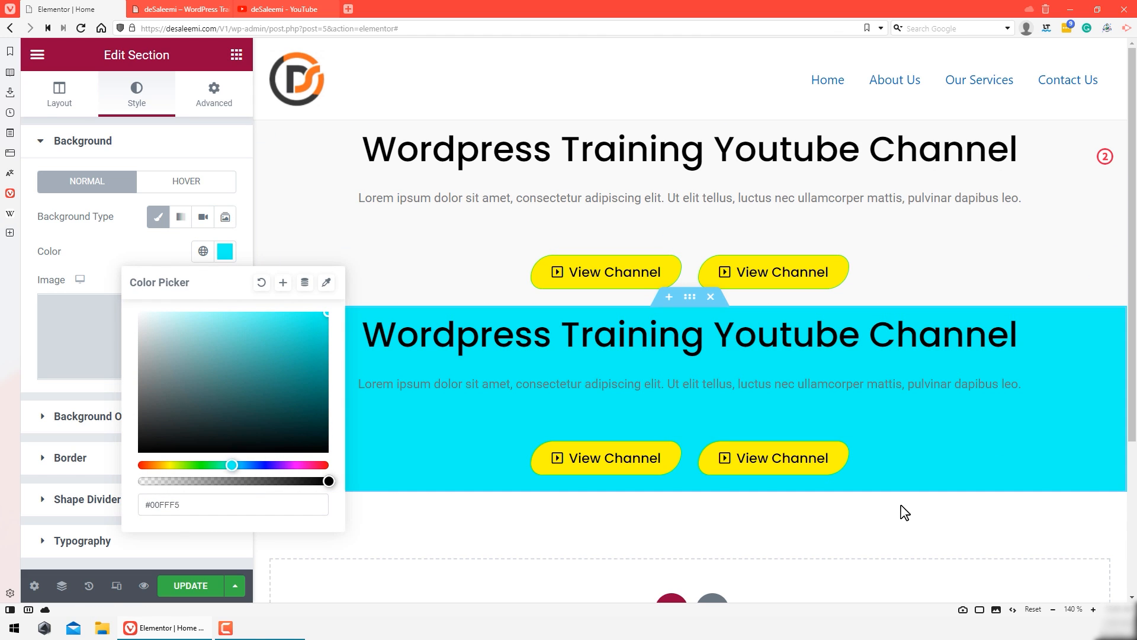
Step: Unlink the first section's margin values and set its bottom margin to 50 px
click(689, 298)
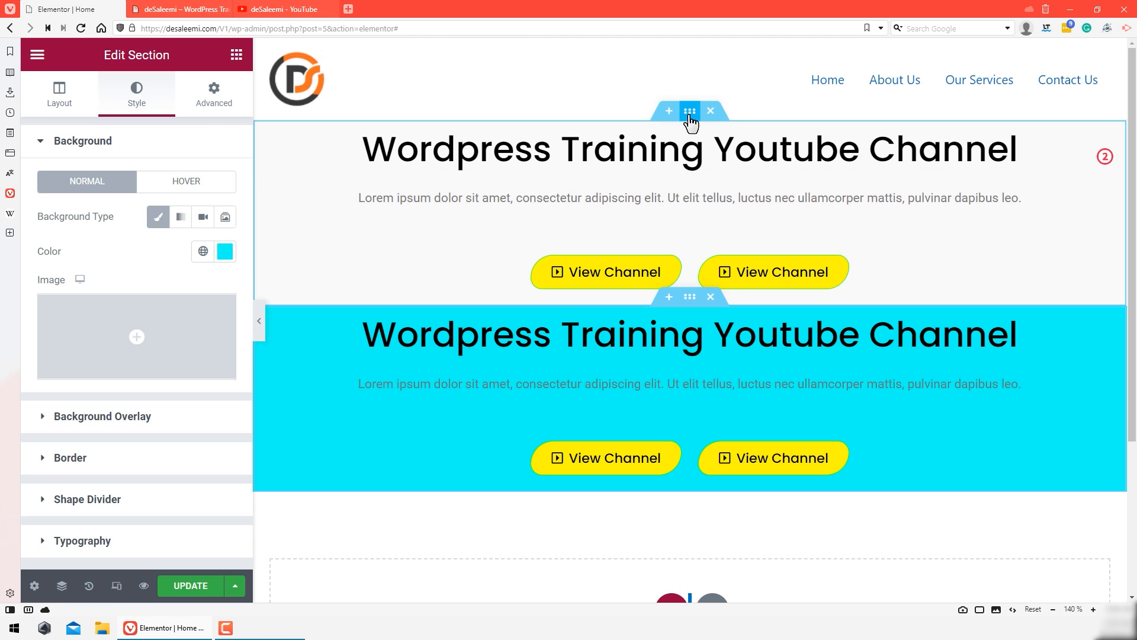
click(688, 114)
click(214, 95)
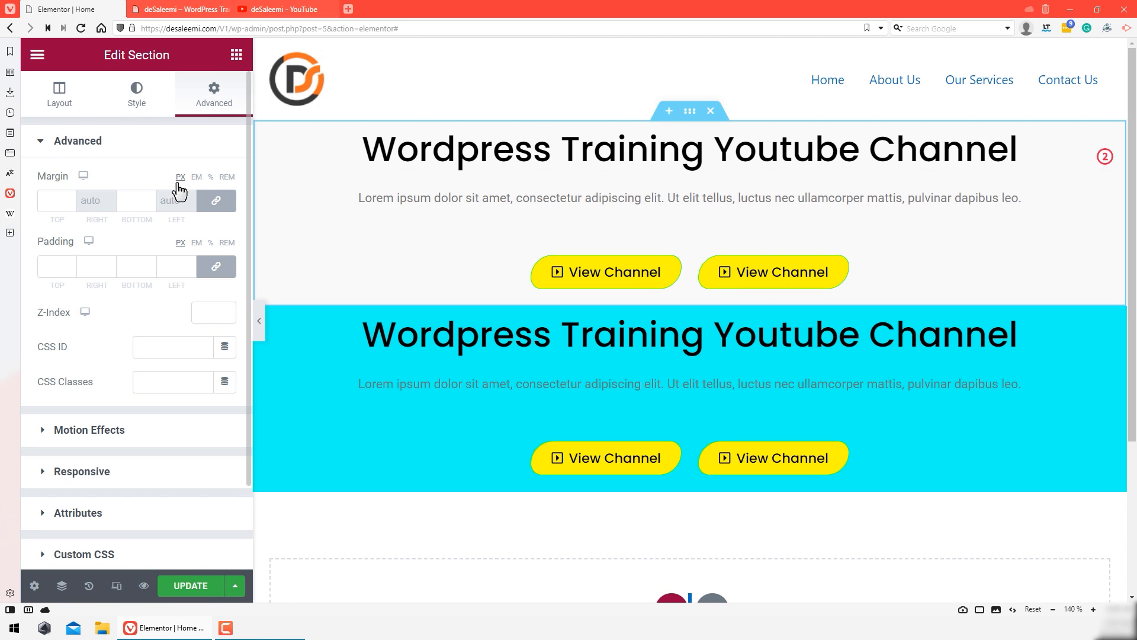
click(217, 202)
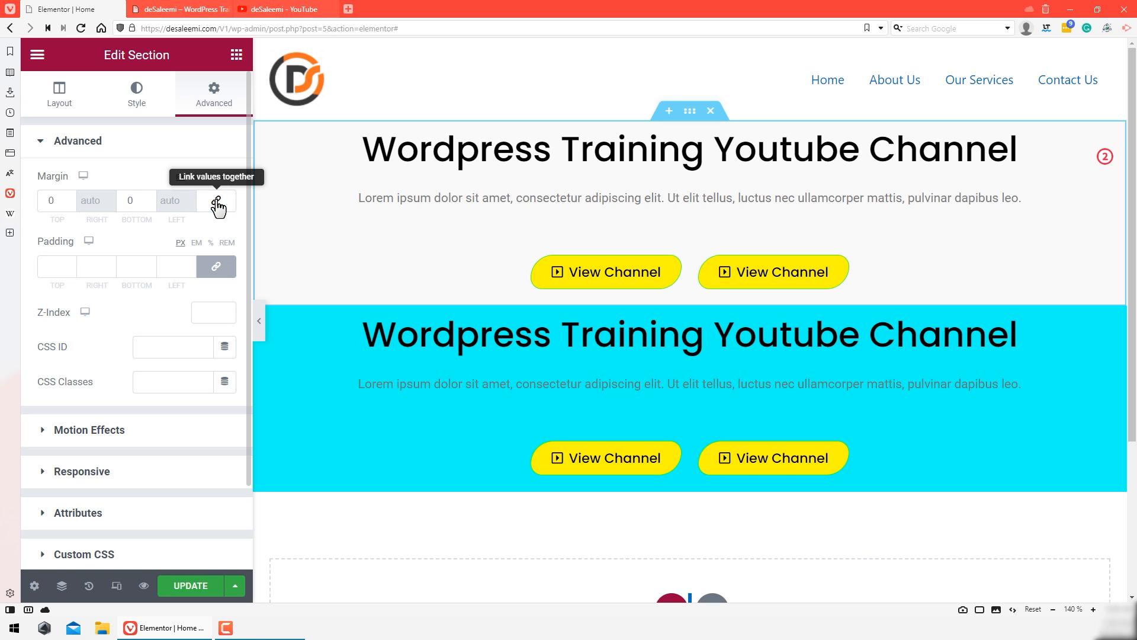
click(133, 204)
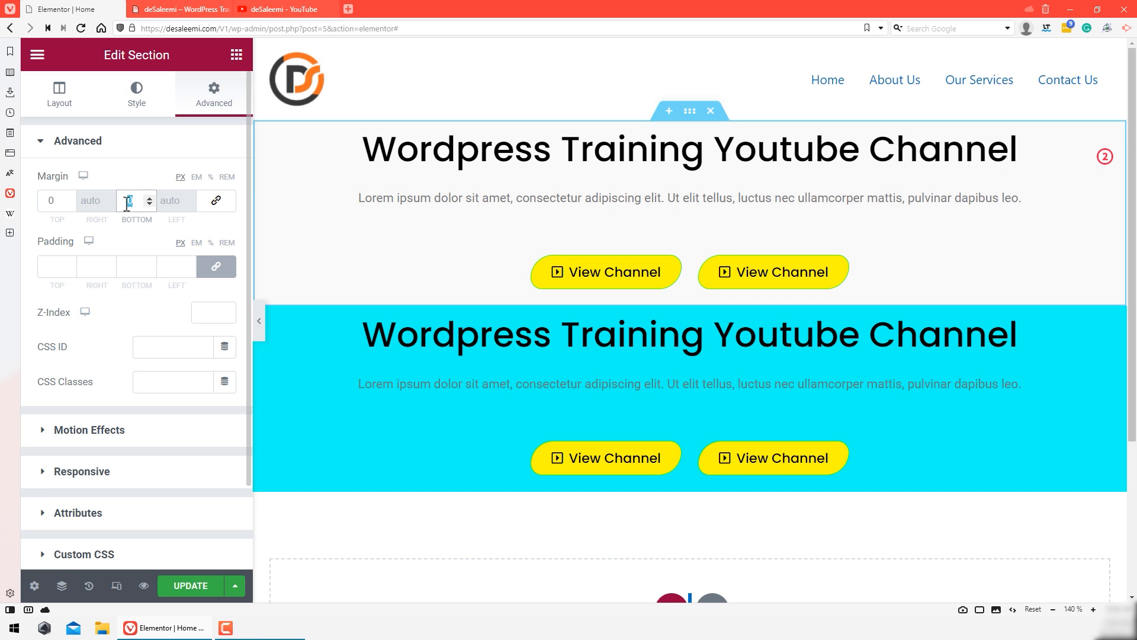
text(50)
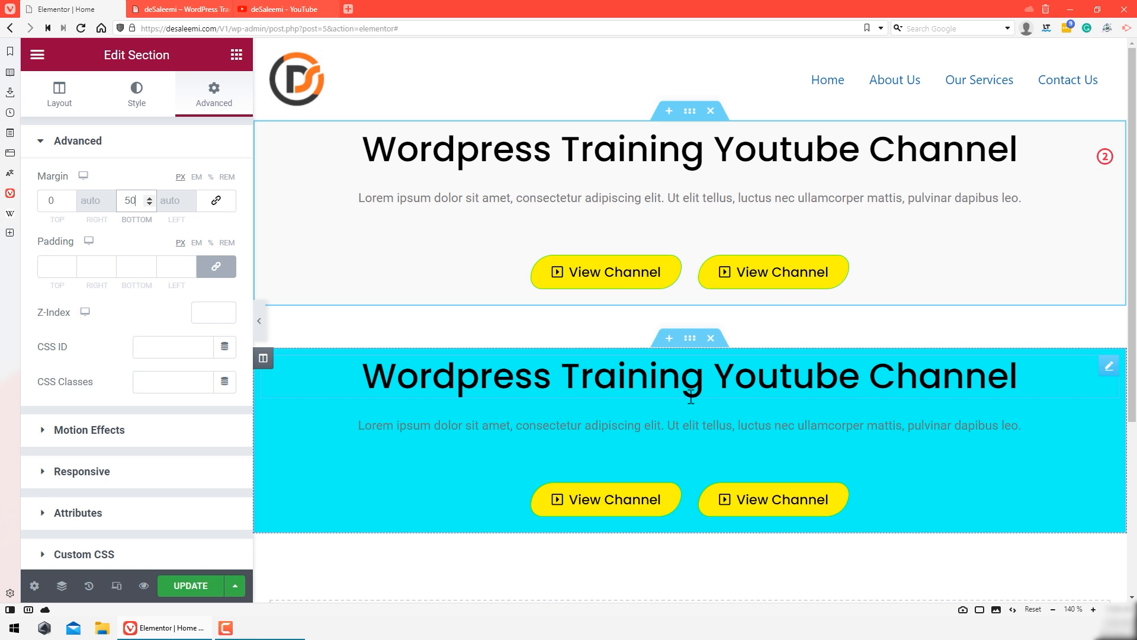
Step: Set the first section's bottom margin to 0, then unlink the cyan section's margins and set its top margin to 50 px
drag(137, 200, 121, 199)
text(0)
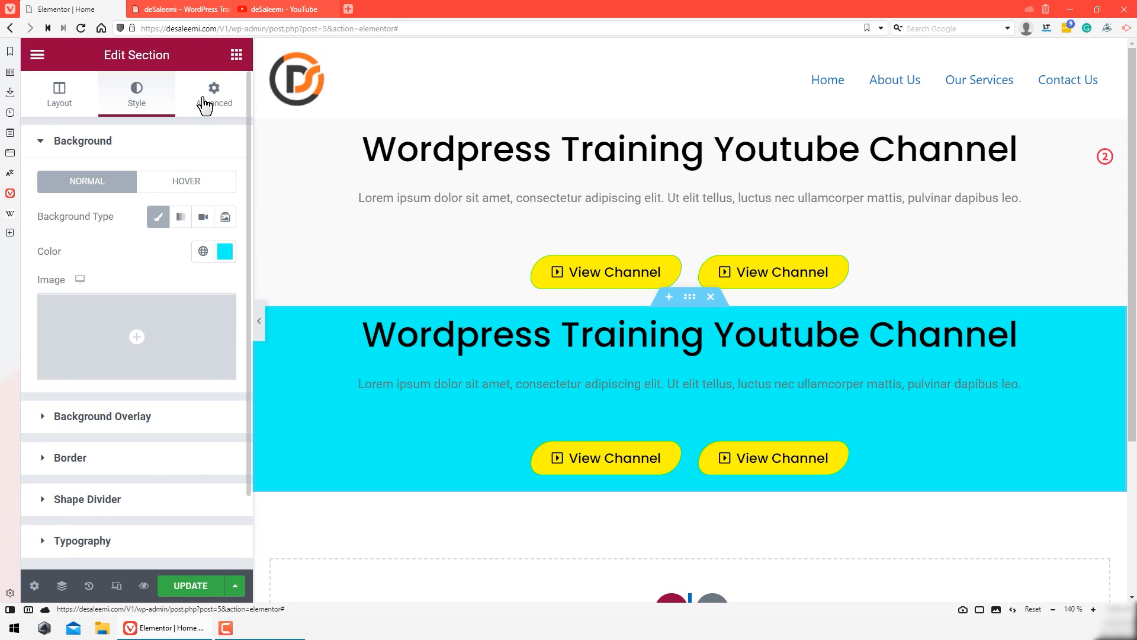
click(205, 100)
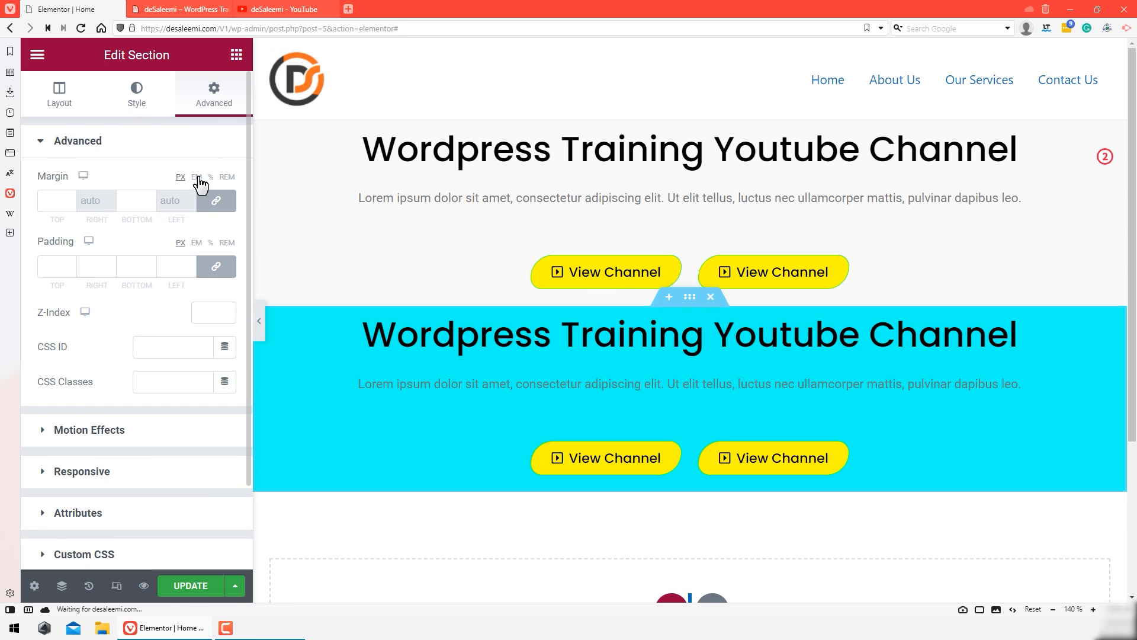
click(211, 202)
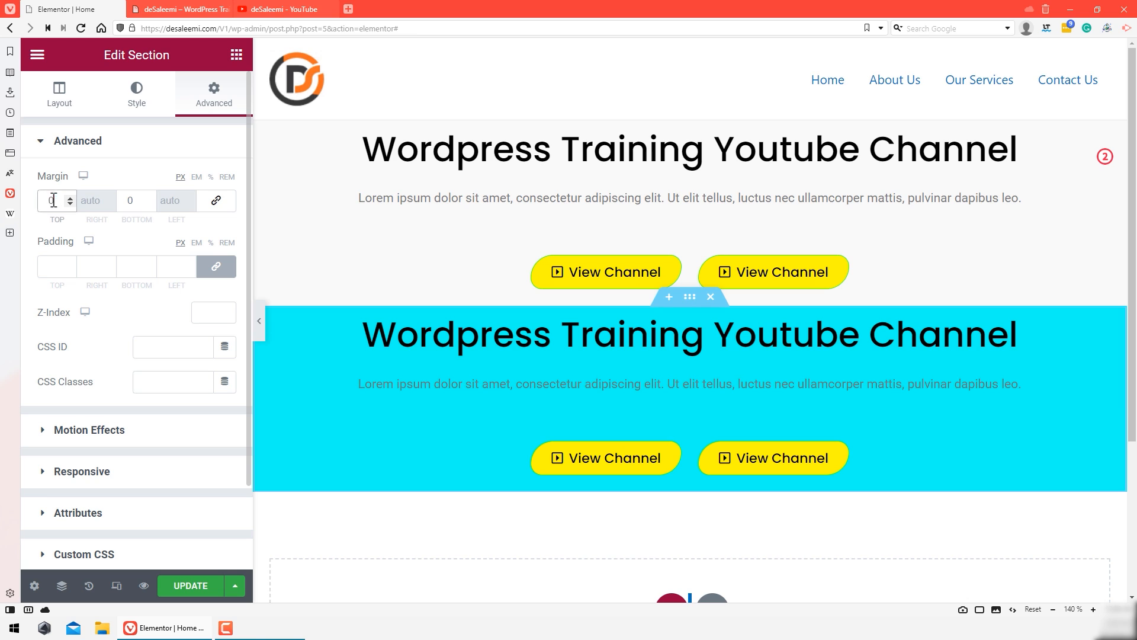
text(50)
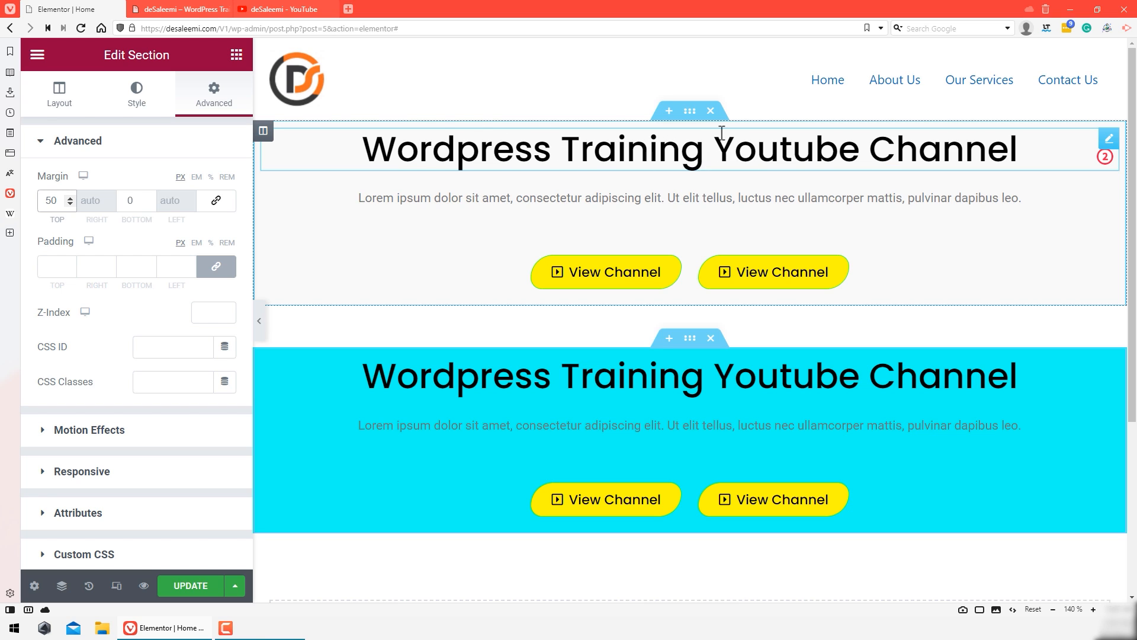
Step: Unlink the first section's padding values and set its top and bottom padding to 50 px
click(689, 116)
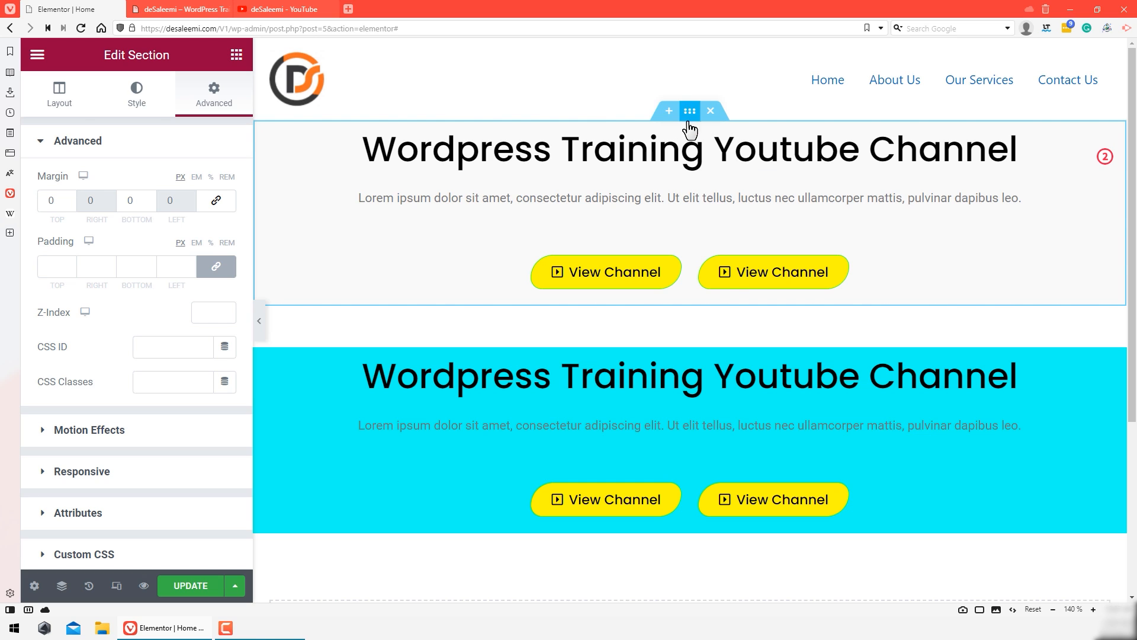
click(217, 266)
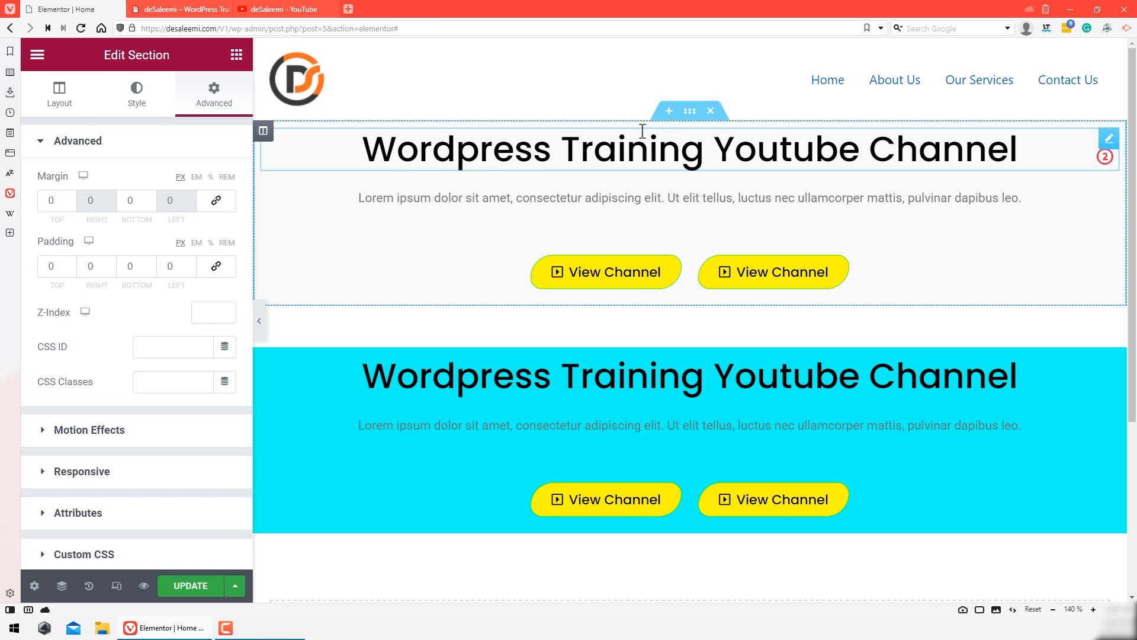
double_click(37, 270)
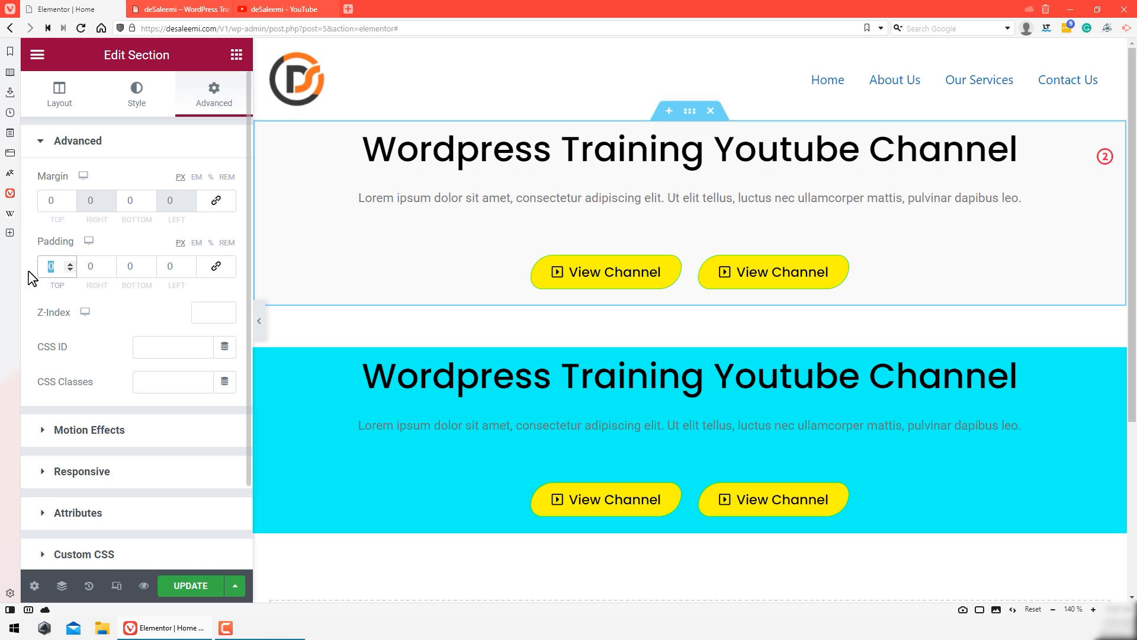
text(50)
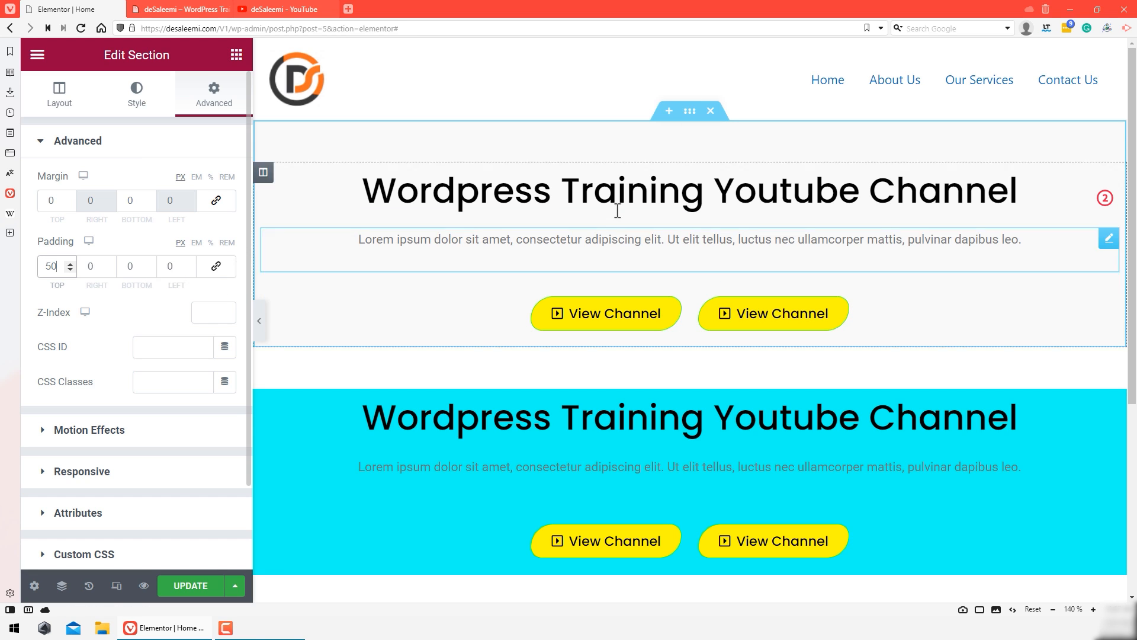
double_click(130, 265)
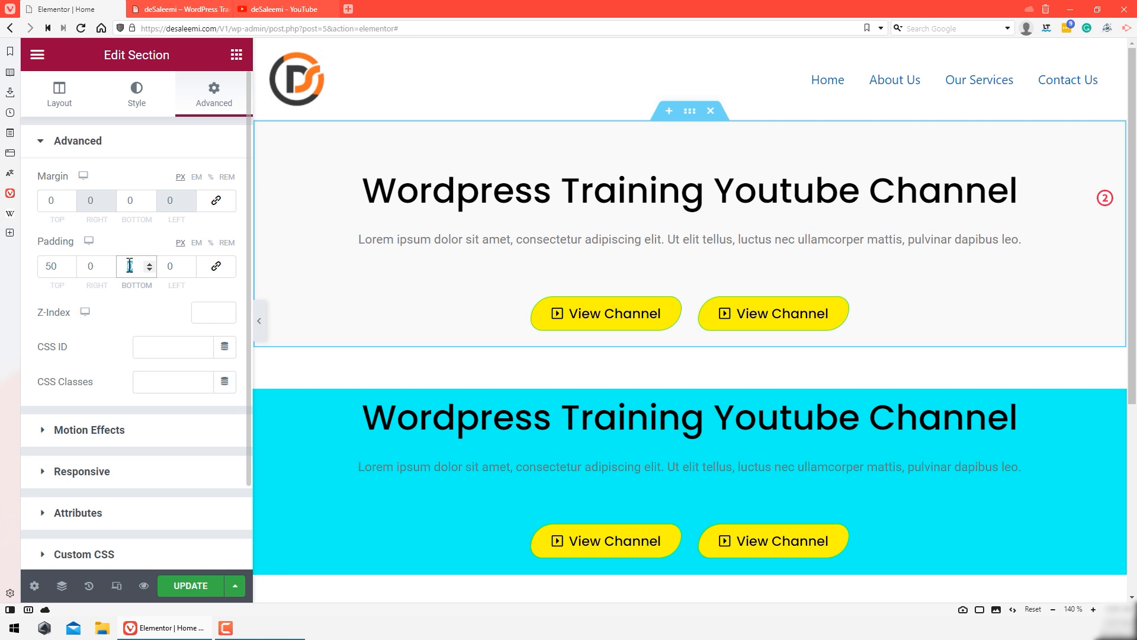
text(50)
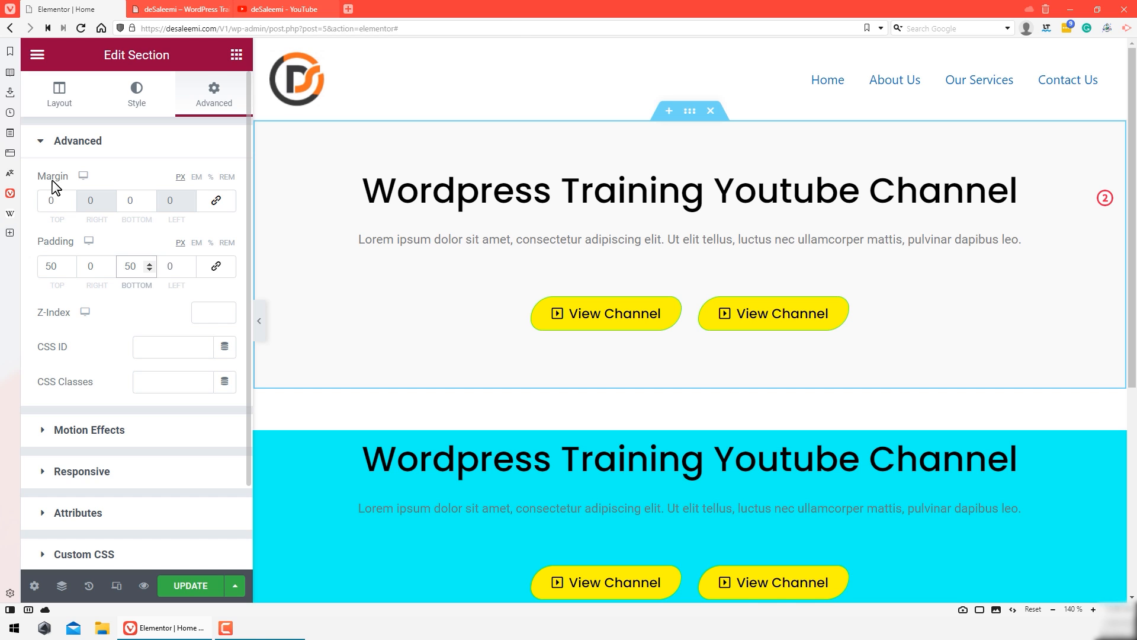
Step: Search Google Images for "led screen" in a new browser tab
click(348, 9)
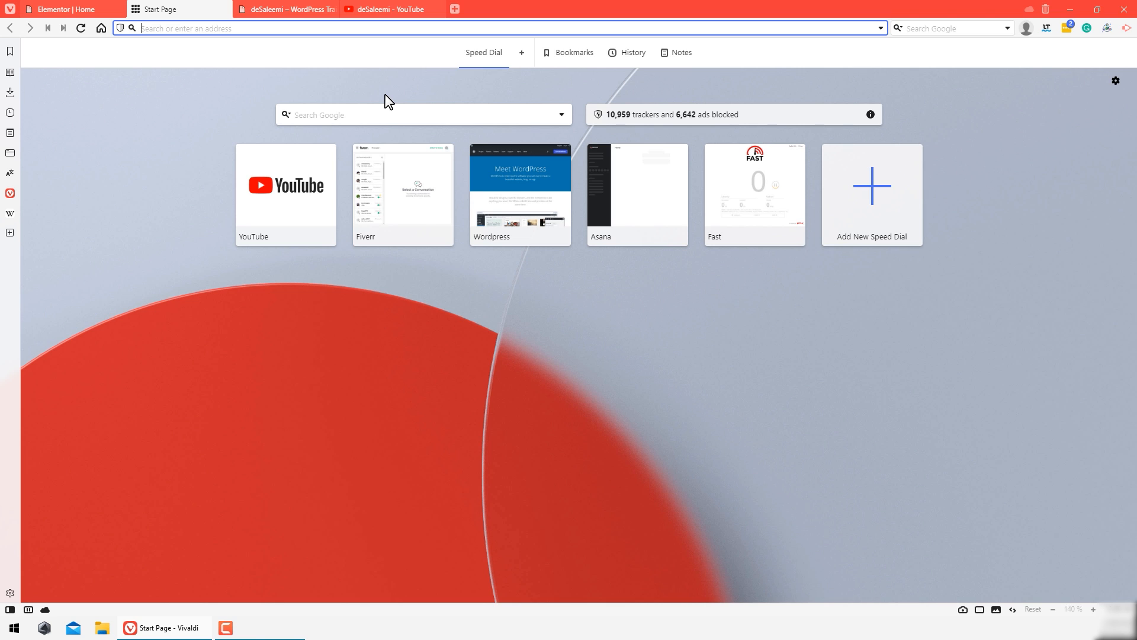
text(led)
key(Return)
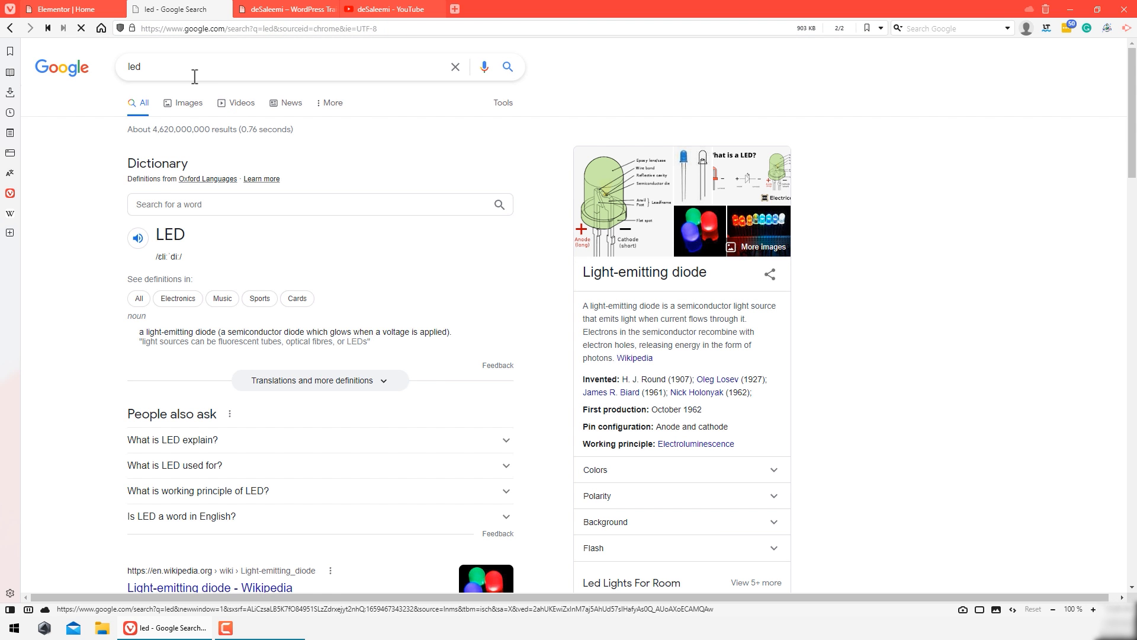
click(194, 74)
text(screen)
key(Return)
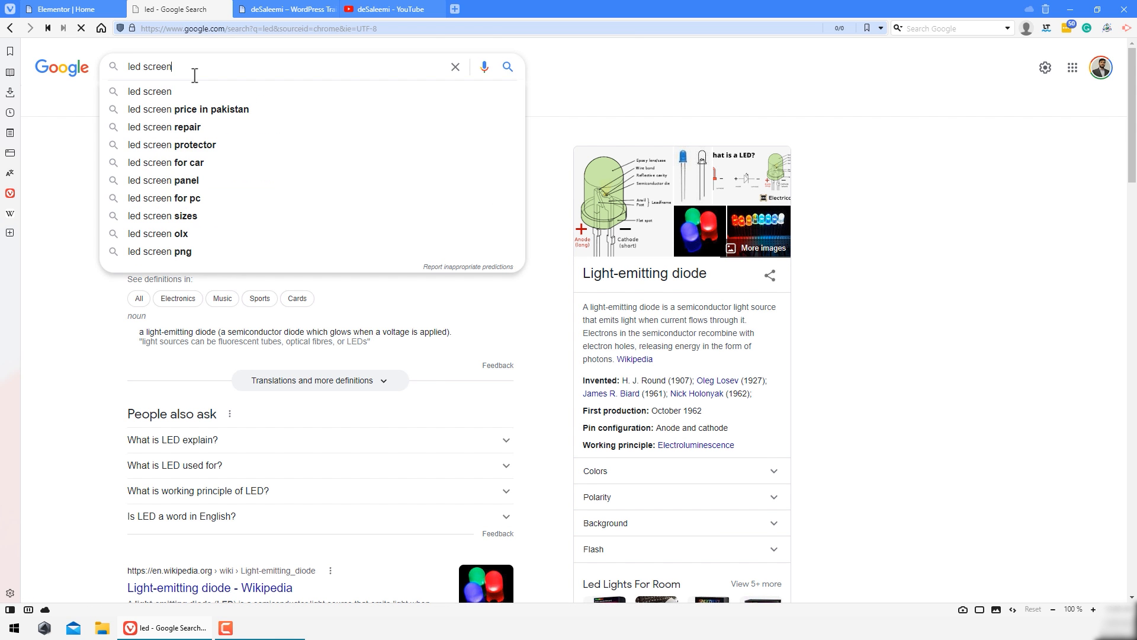
click(182, 106)
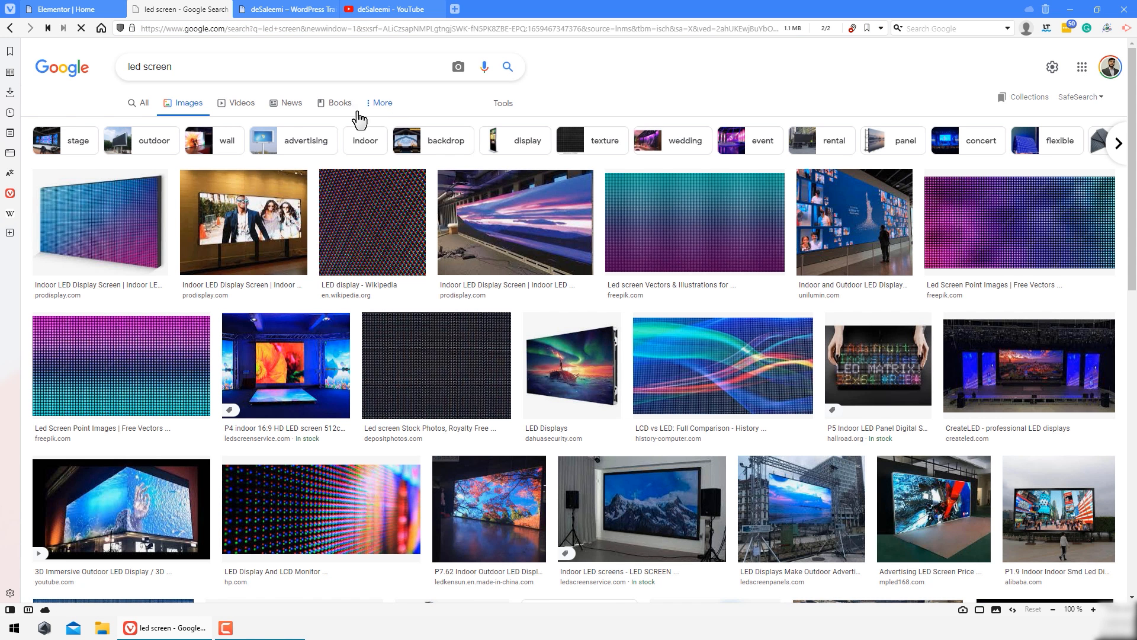
Step: View the indoor LED screen image with the mountain picture from the results, then return to the Elementor page
scroll(710, 166, down, 2)
scroll(711, 169, down, 2)
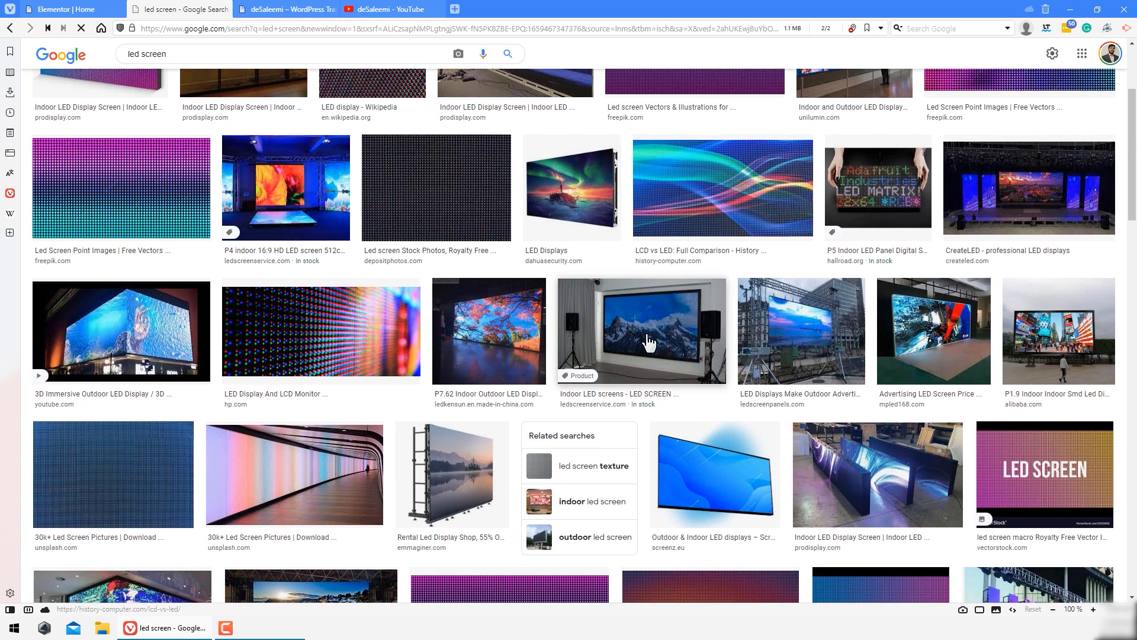
scroll(655, 313, down, 3)
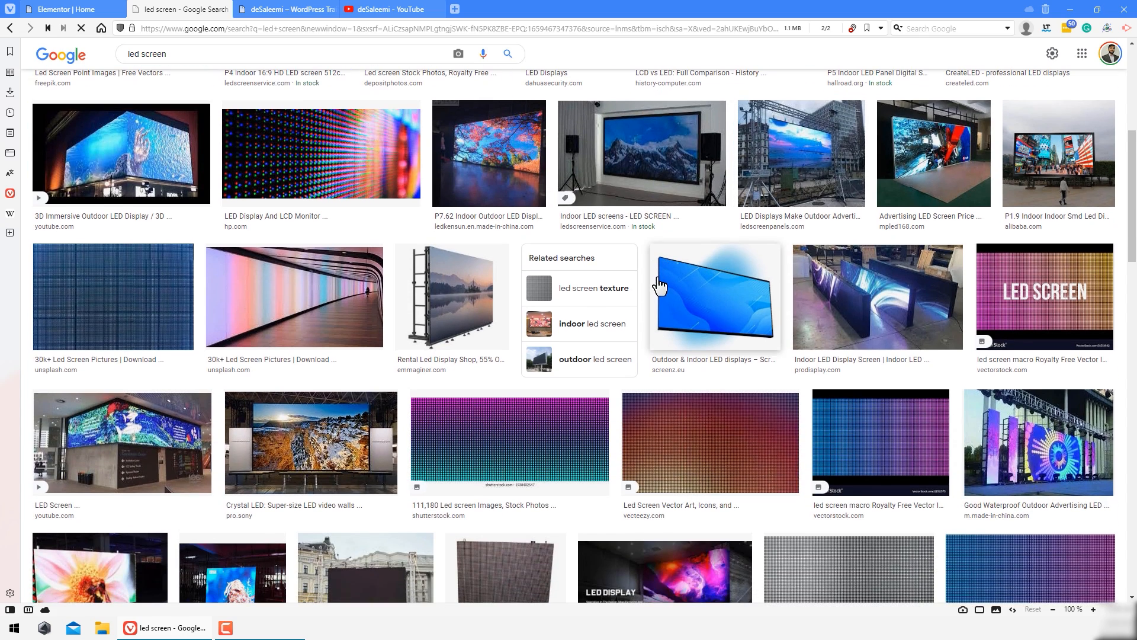
click(649, 220)
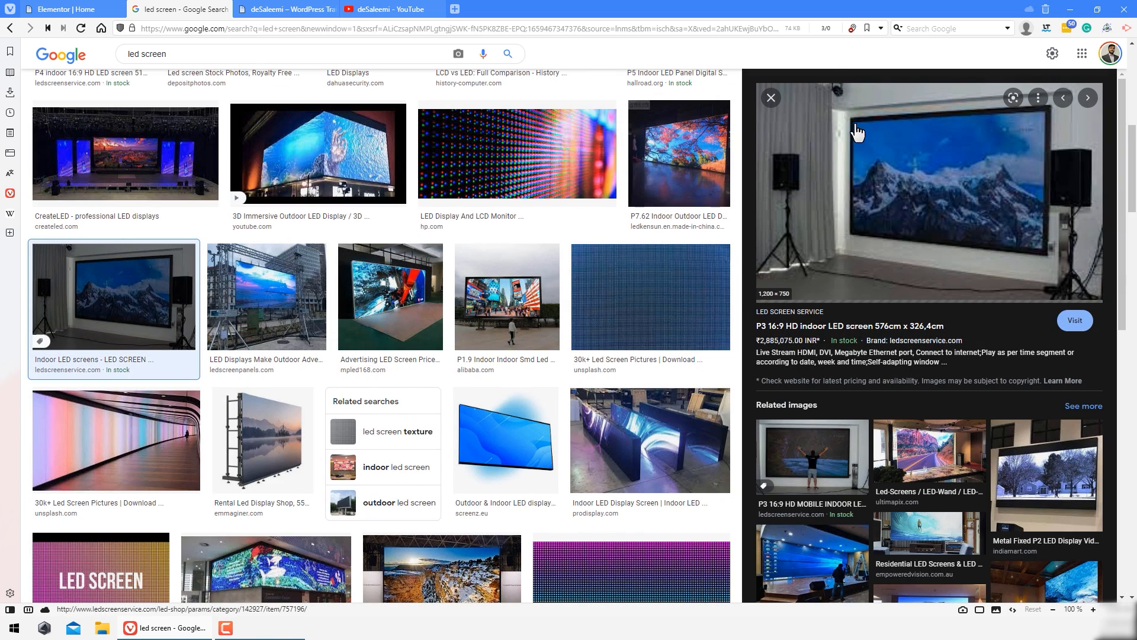
click(900, 139)
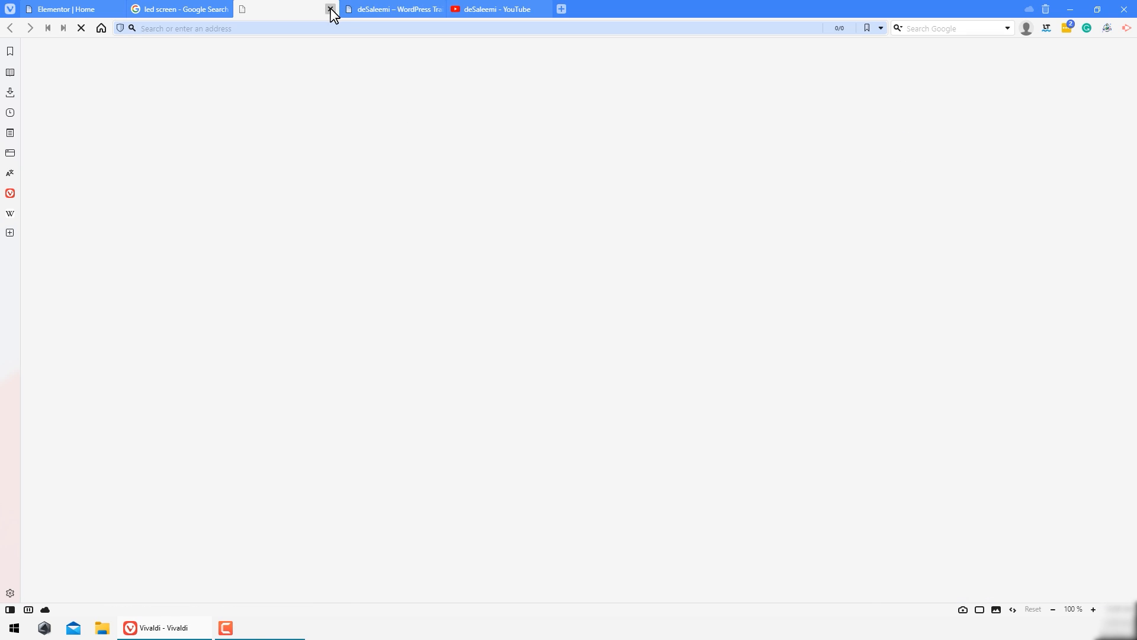
click(332, 9)
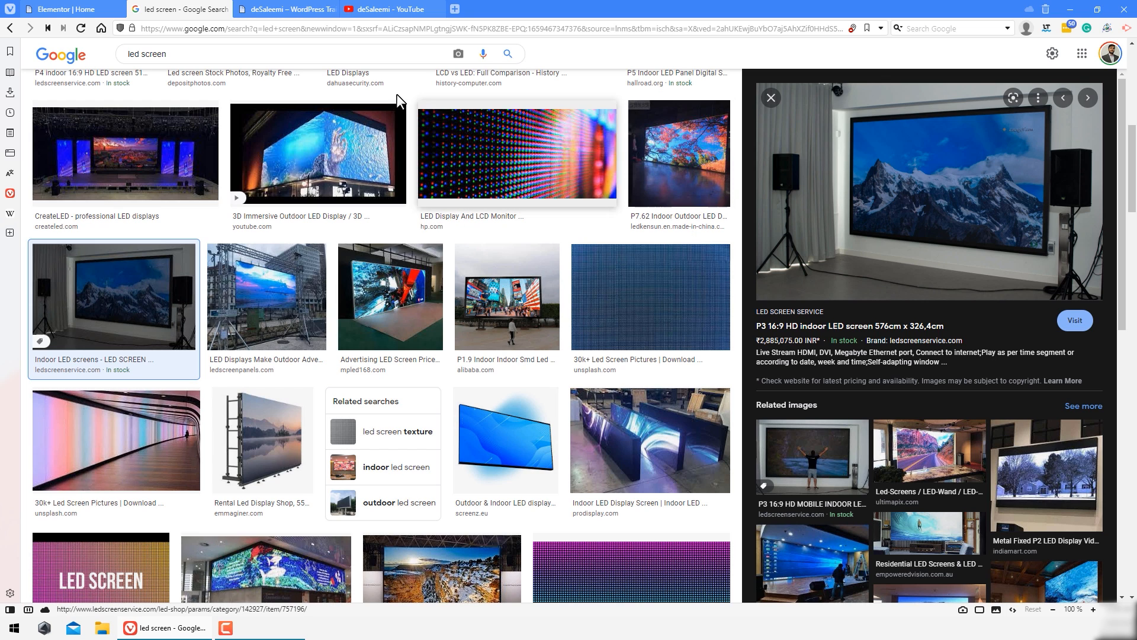
click(81, 7)
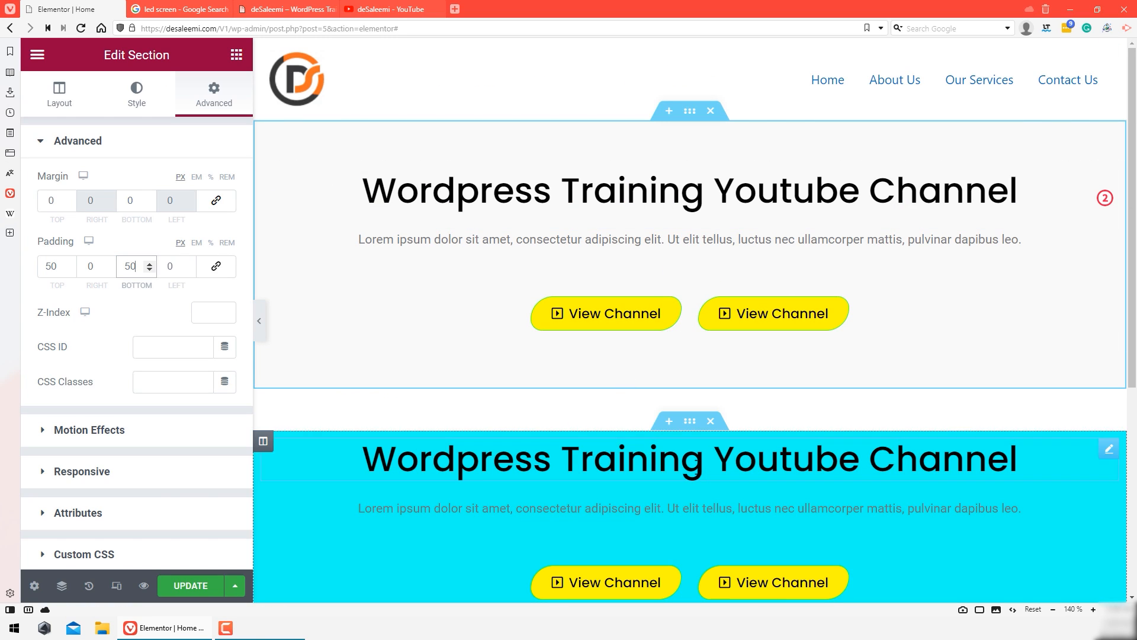
Step: Set the cyan section's bottom margin to 50 px
scroll(668, 424, down, 2)
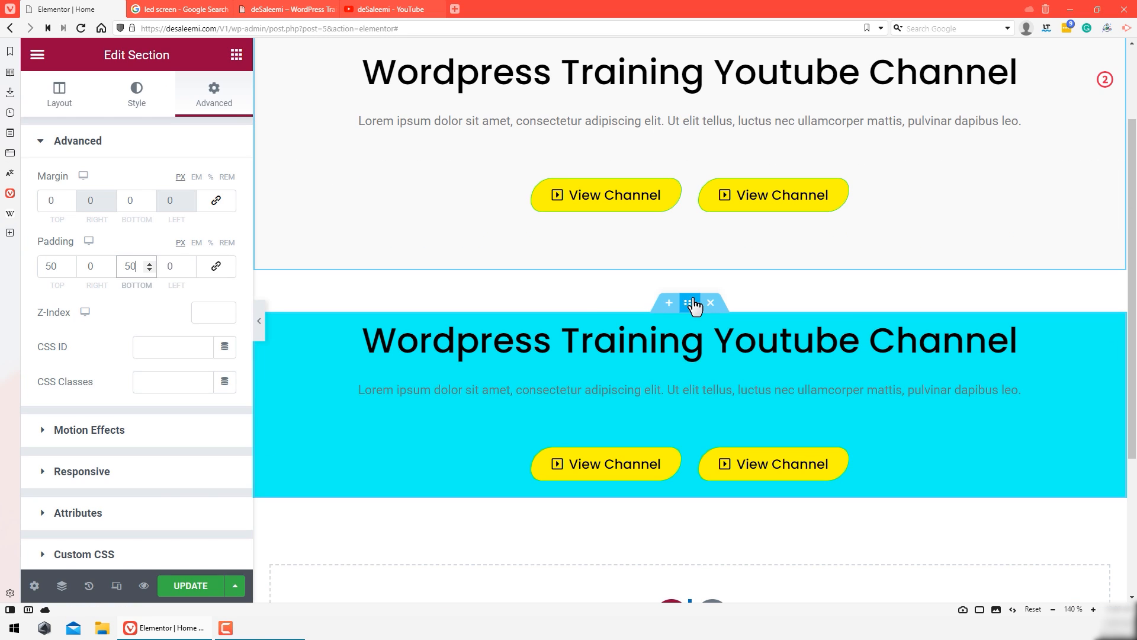
click(692, 303)
click(146, 200)
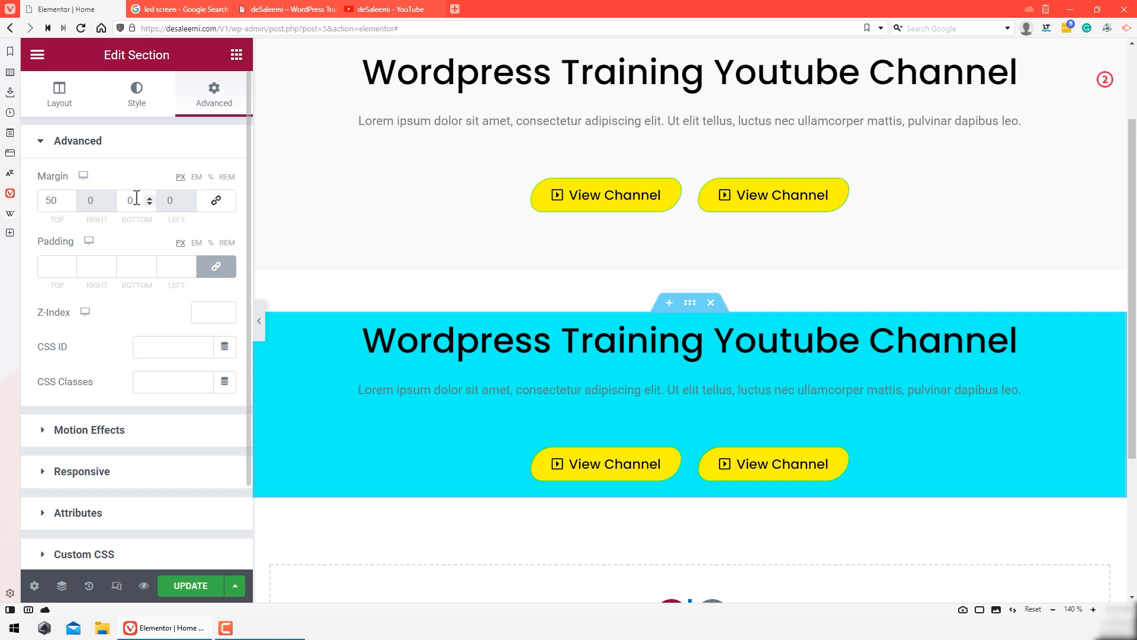
text(50)
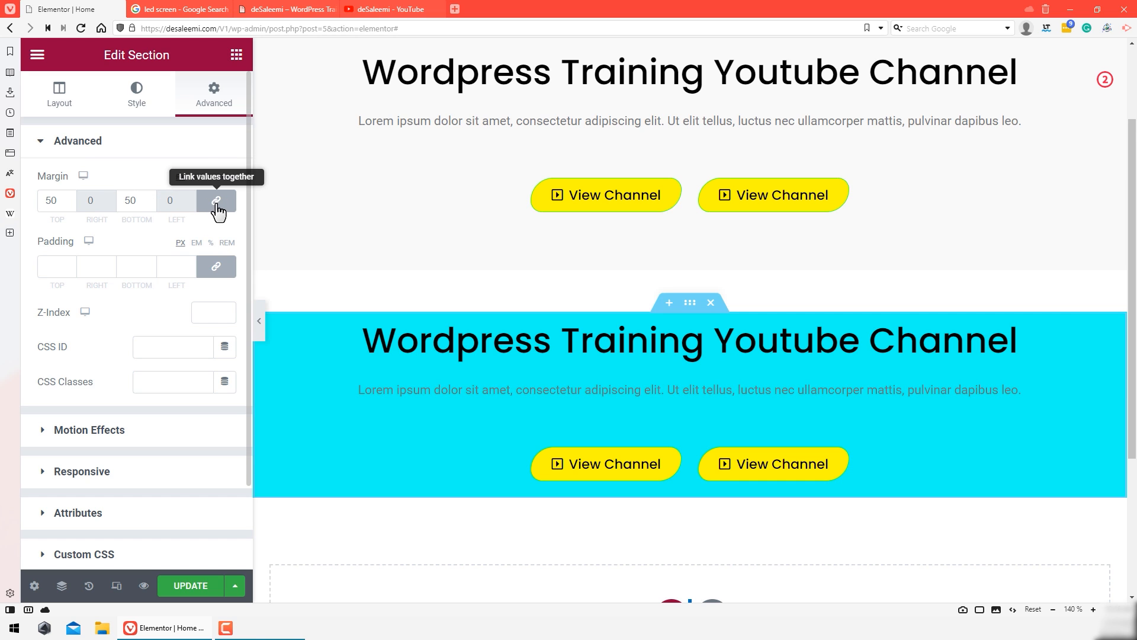
Step: Clear the cyan section's bottom and top margins
double_click(140, 203)
key(BackSpace)
double_click(52, 200)
key(BackSpace)
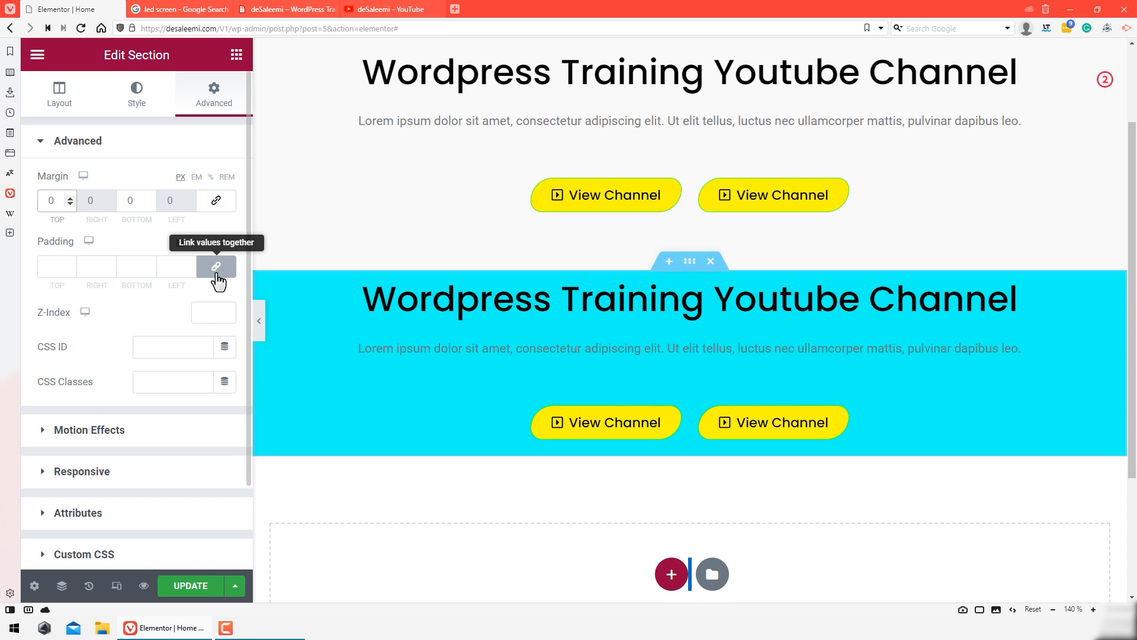
Step: Unlink the cyan section's padding values and set its top and bottom padding to 50 px
click(215, 267)
click(61, 270)
text(50)
key(Tab)
key(Tab)
text(50)
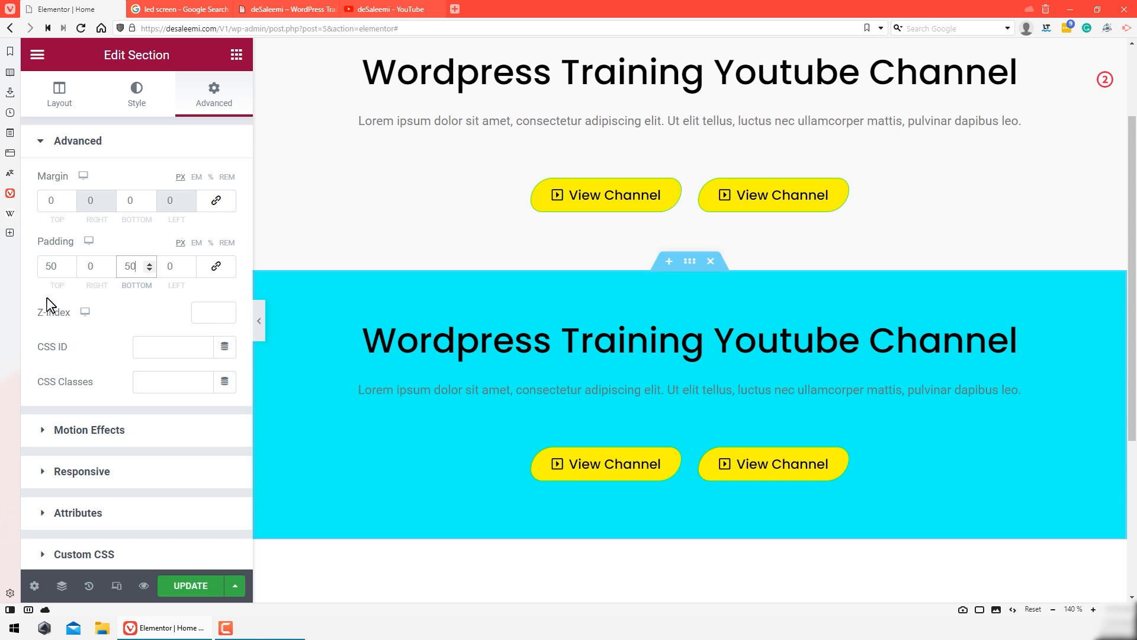
Step: Open the first section's lorem ipsum paragraph for editing and check the end of its text
scroll(762, 424, up, 2)
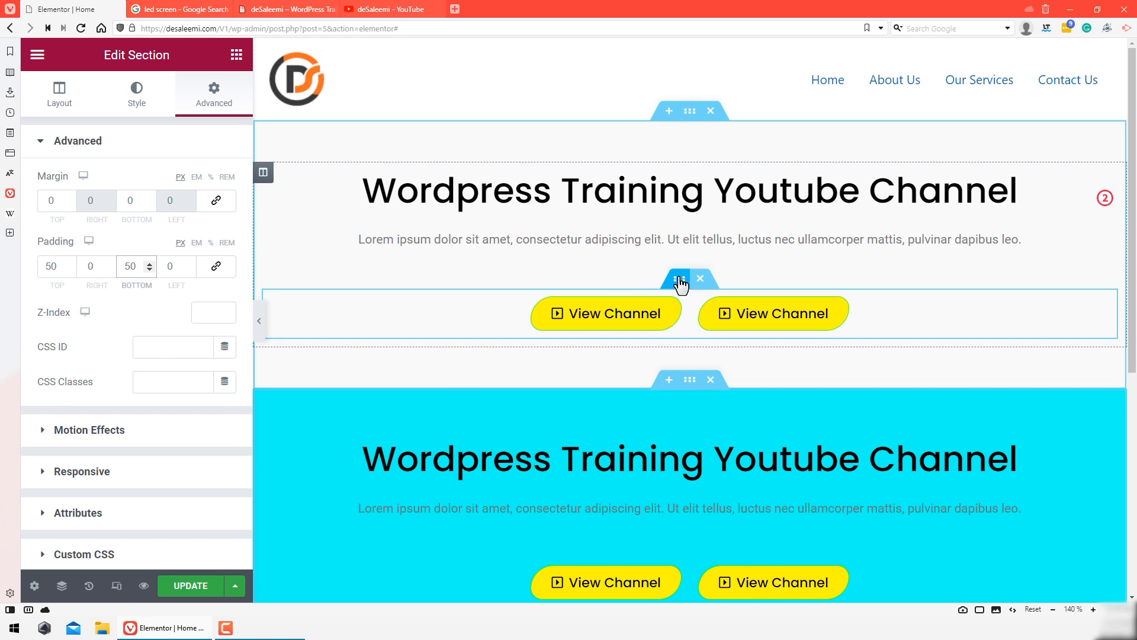
click(1030, 247)
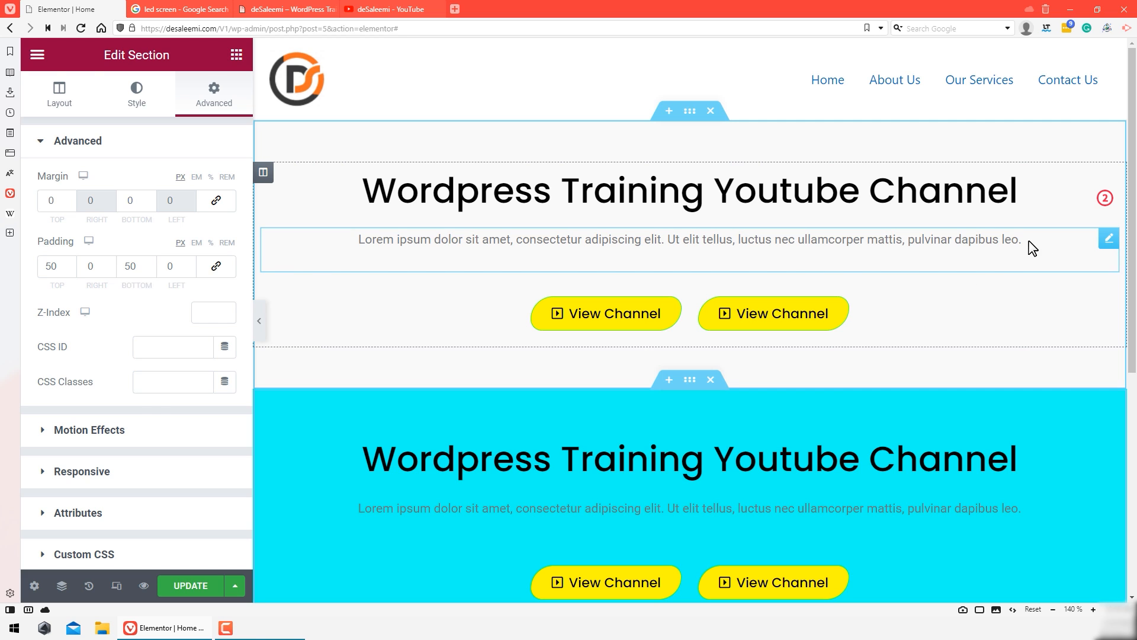
click(34, 106)
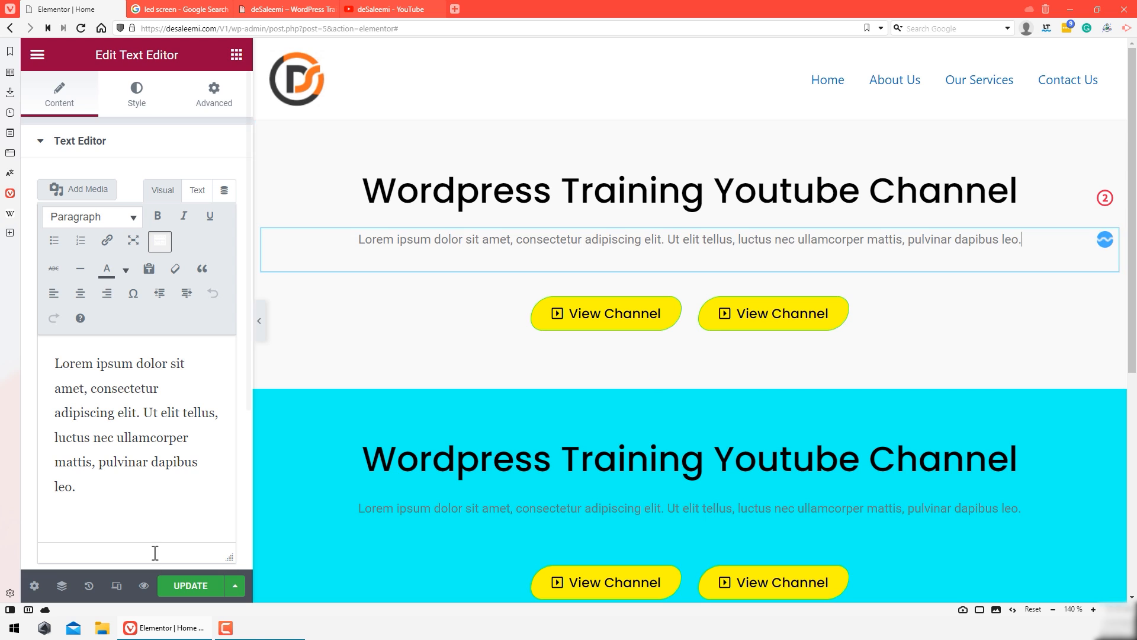
click(145, 496)
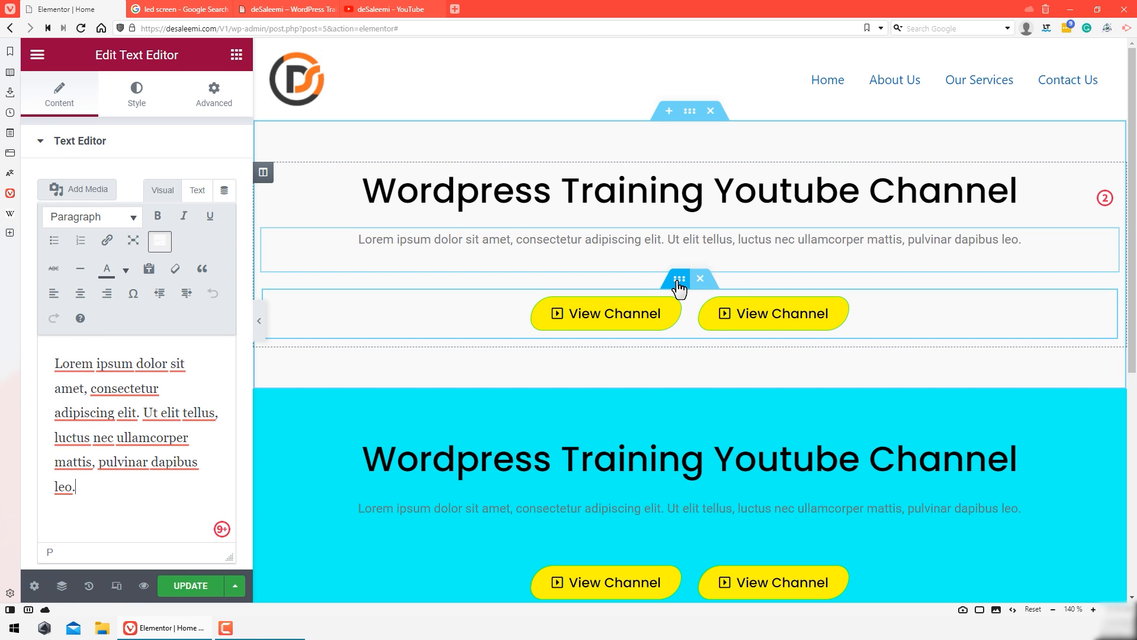
Step: Unlink the margins of the first section's inner section holding the buttons and set its top margin to -20 px
click(680, 289)
scroll(242, 95, down, 1)
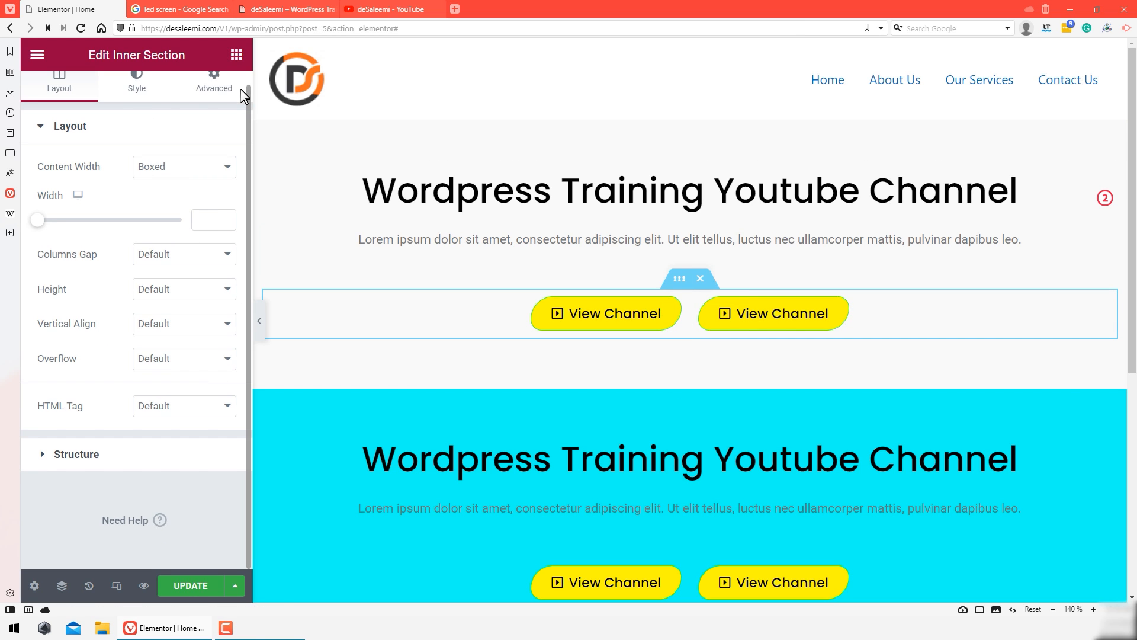
click(228, 103)
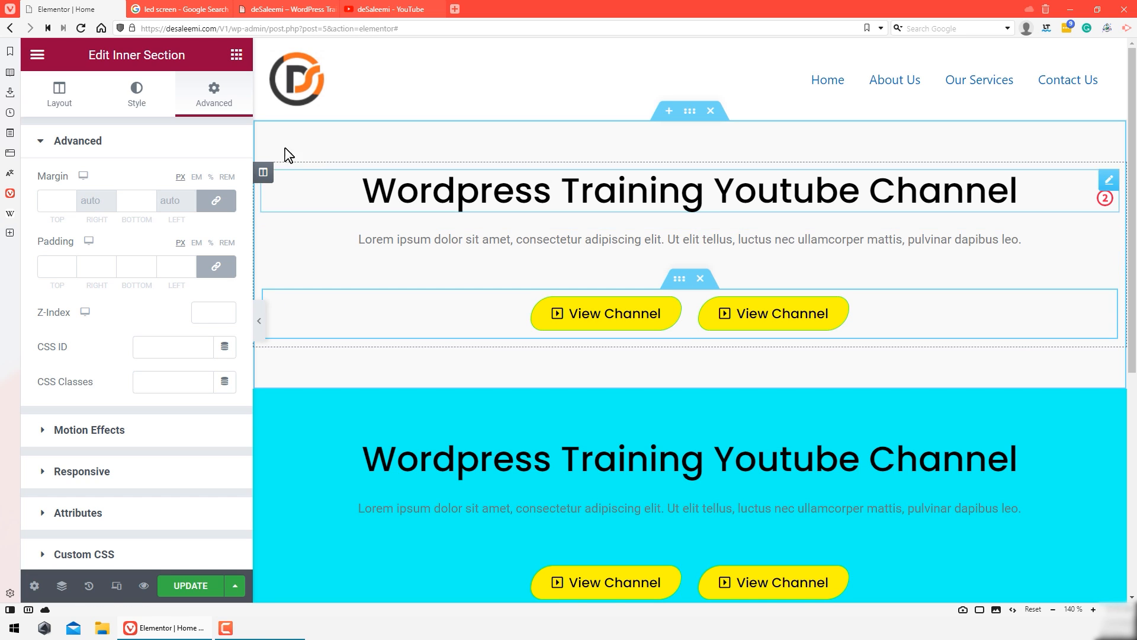
click(217, 201)
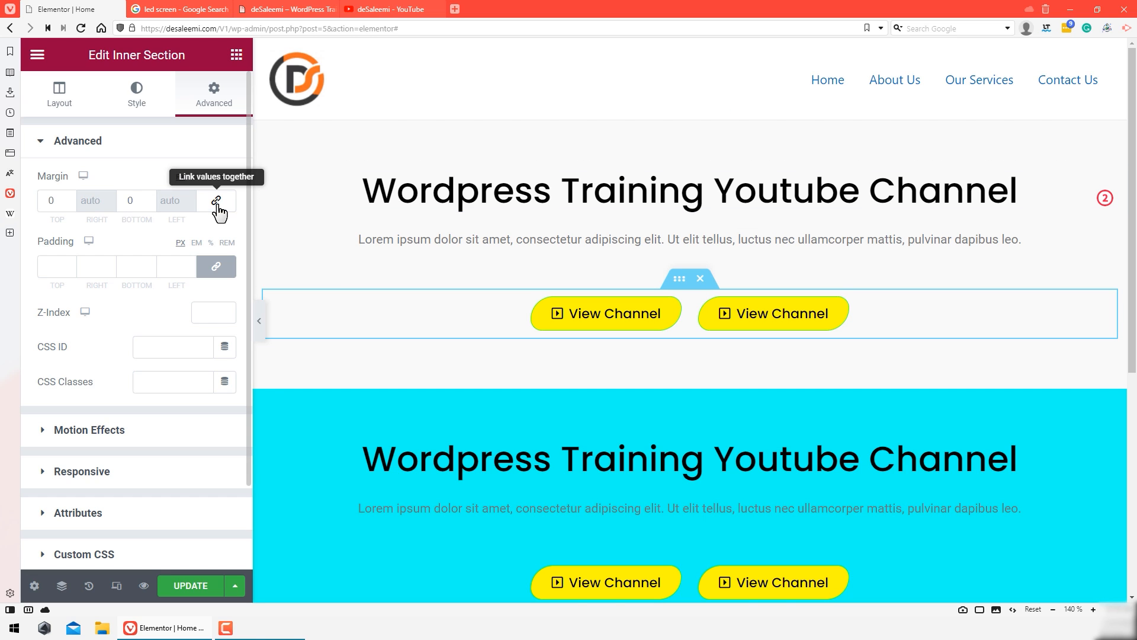
click(43, 203)
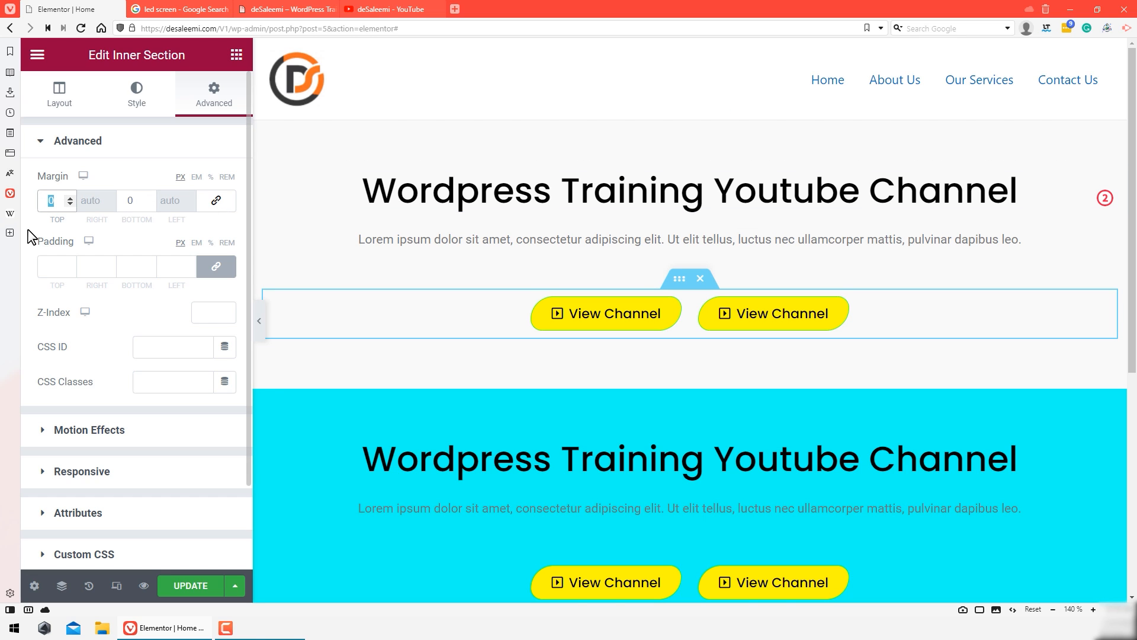
text(20)
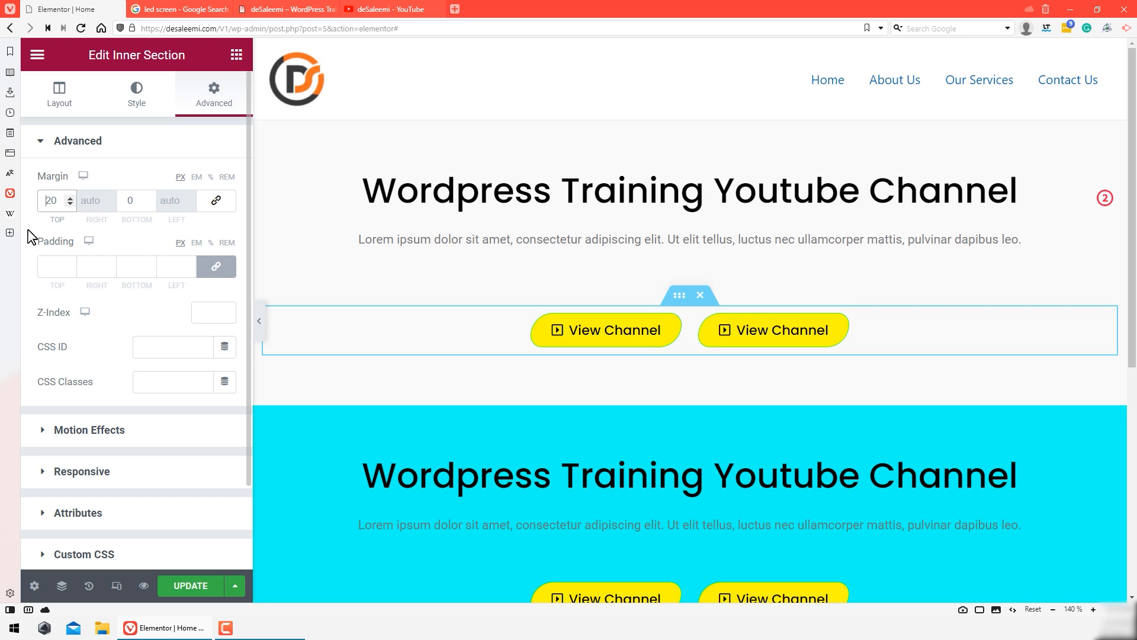
text(-)
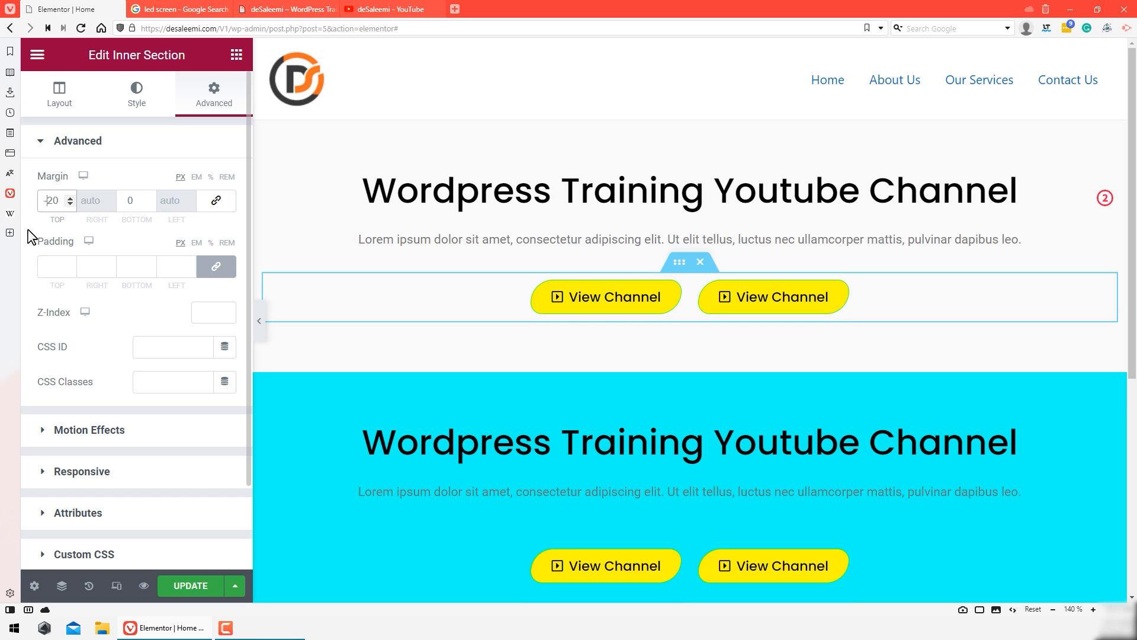
Step: Lower the button inner section's top margin one pixel at a time to -40 px
scroll(754, 460, down, 1)
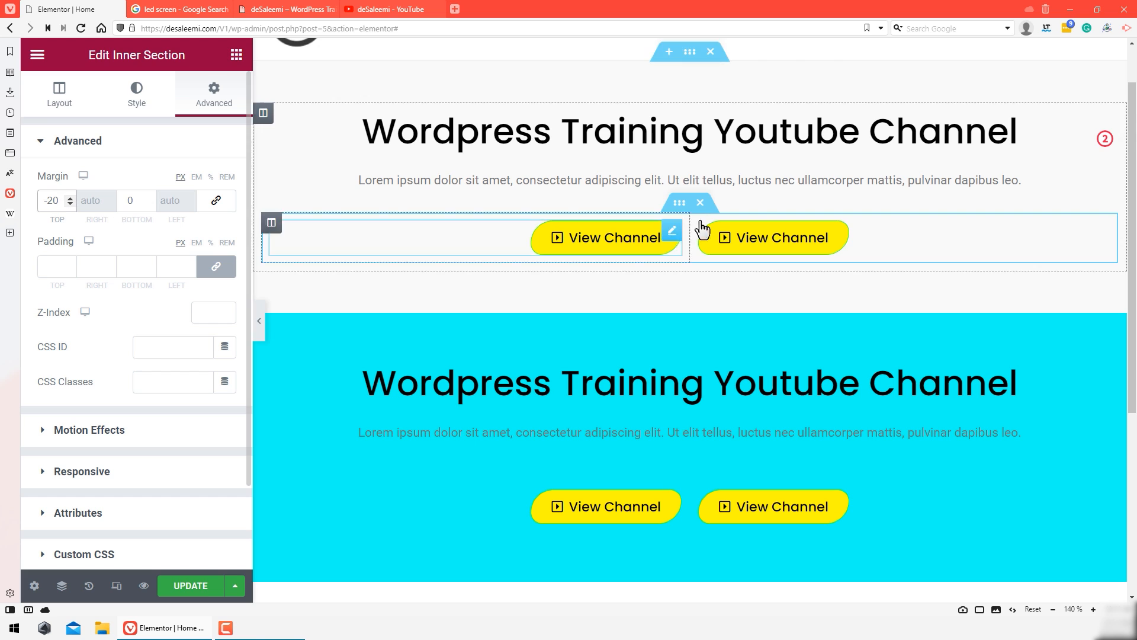
click(70, 204)
click(70, 204)
click(70, 204)
click(69, 204)
click(70, 204)
click(70, 204)
click(70, 204)
click(70, 204)
click(70, 204)
click(70, 203)
click(70, 204)
click(70, 204)
click(70, 204)
click(69, 203)
click(70, 204)
click(70, 204)
click(69, 204)
click(70, 204)
click(70, 204)
click(70, 204)
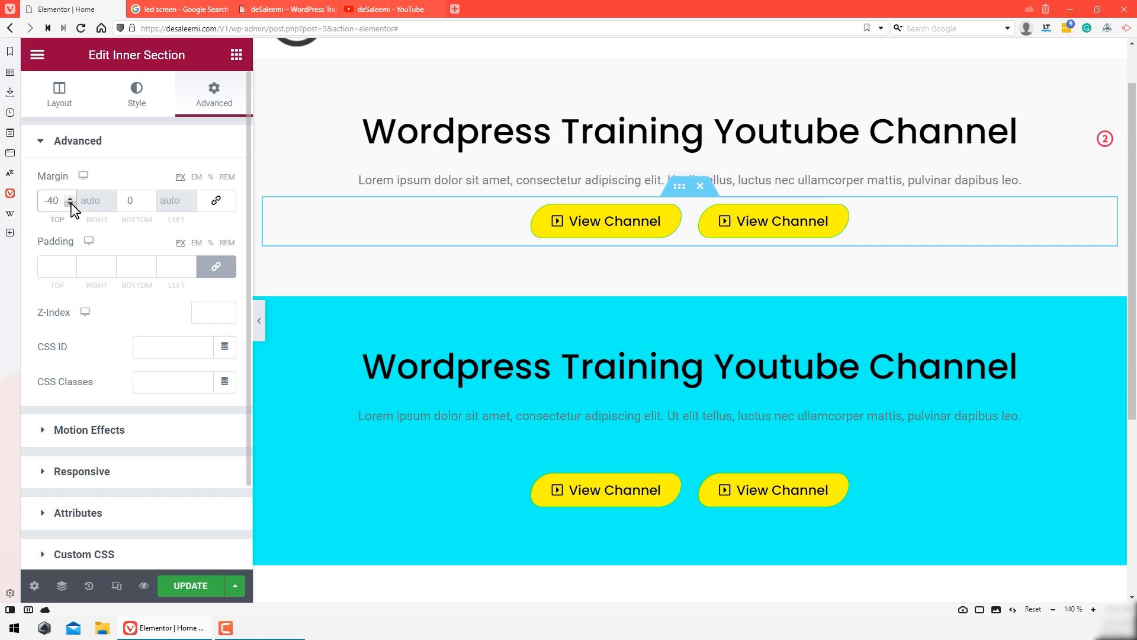
Step: Unlink the padding values of the cyan section's lorem ipsum paragraph and set its top padding to 40 px
click(686, 423)
click(214, 96)
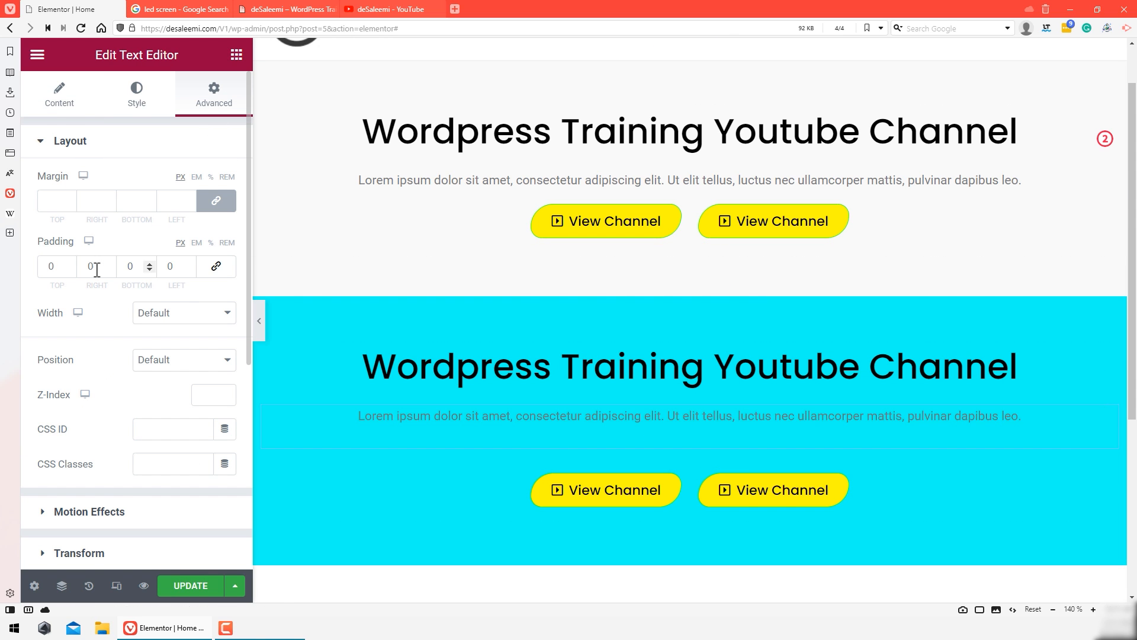
double_click(51, 266)
text(40)
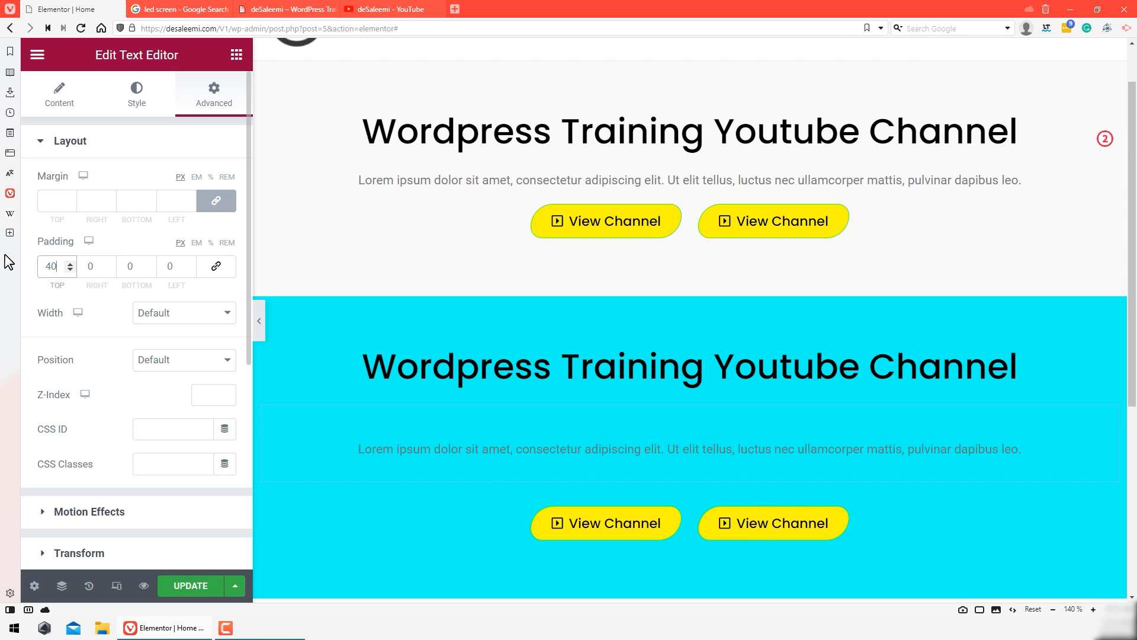
Step: Try a negative top padding on the cyan section's lorem ipsum paragraph, ending with a top padding of 0
text(-79)
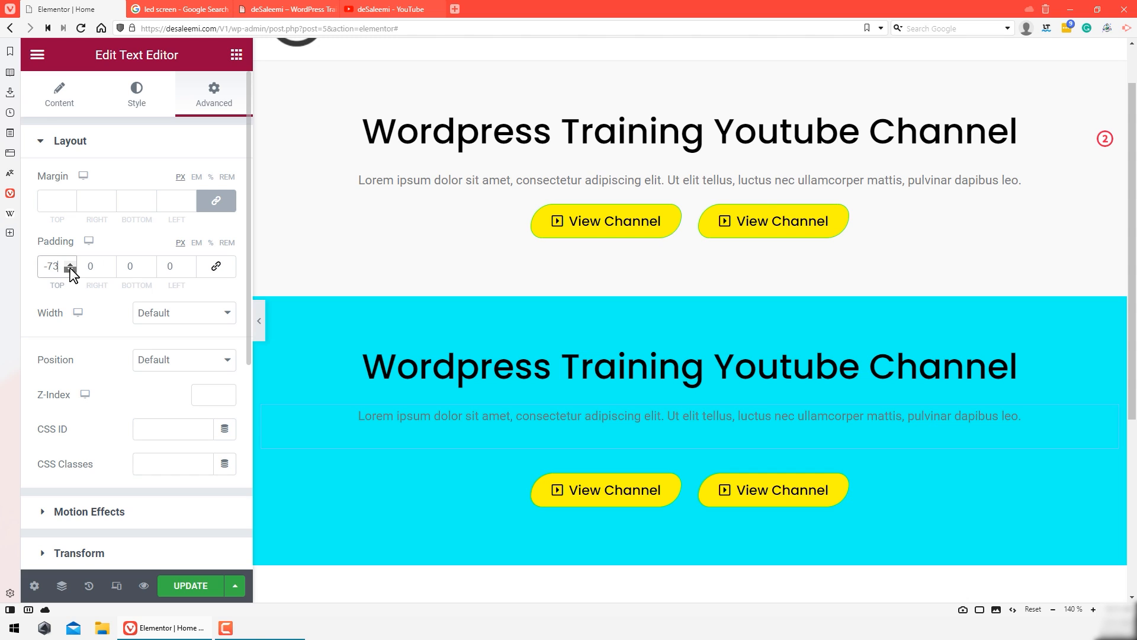
drag(61, 265, 25, 263)
text(0)
Step: Delete the cyan section and set the top margin of the remaining section's button inner section to 0 px
scroll(533, 308, up, 1)
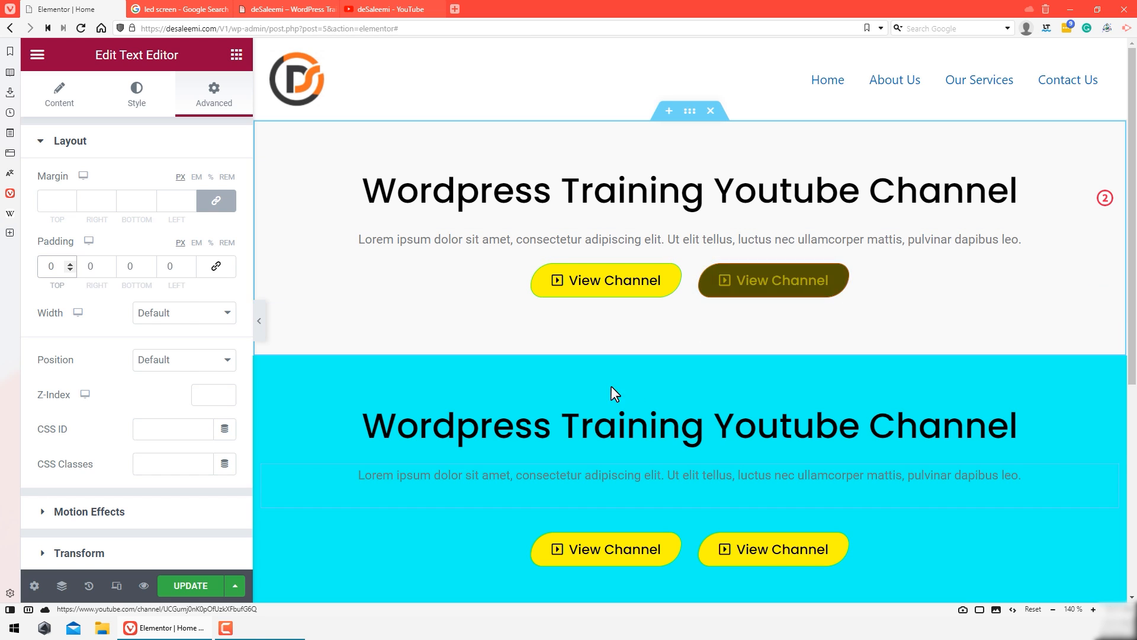
click(711, 348)
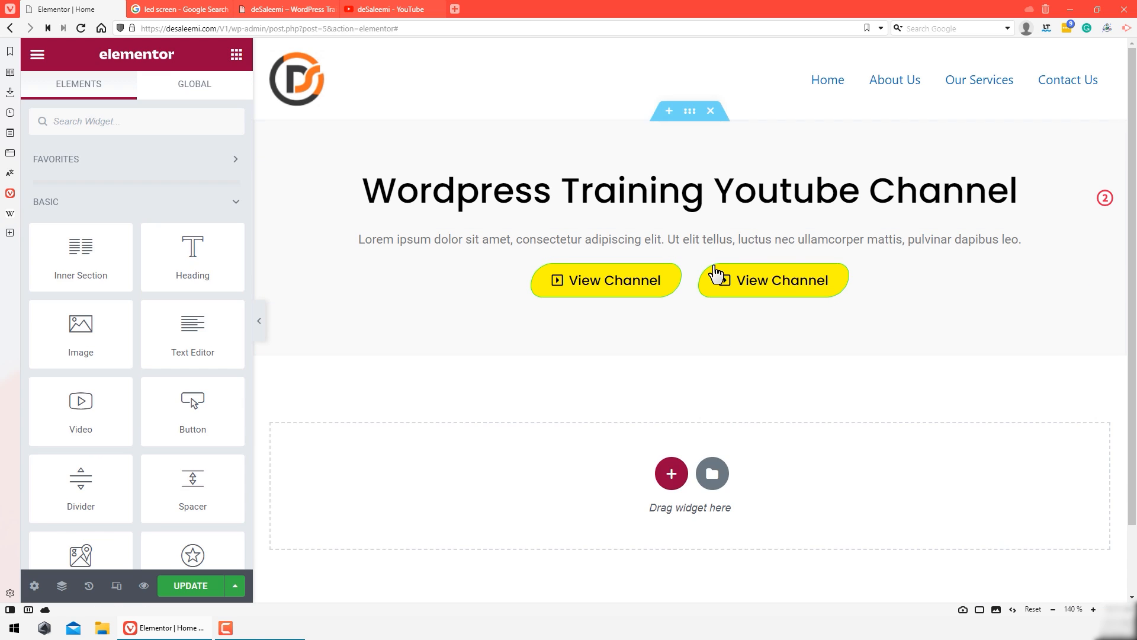
click(681, 246)
drag(63, 202, 19, 204)
text(0)
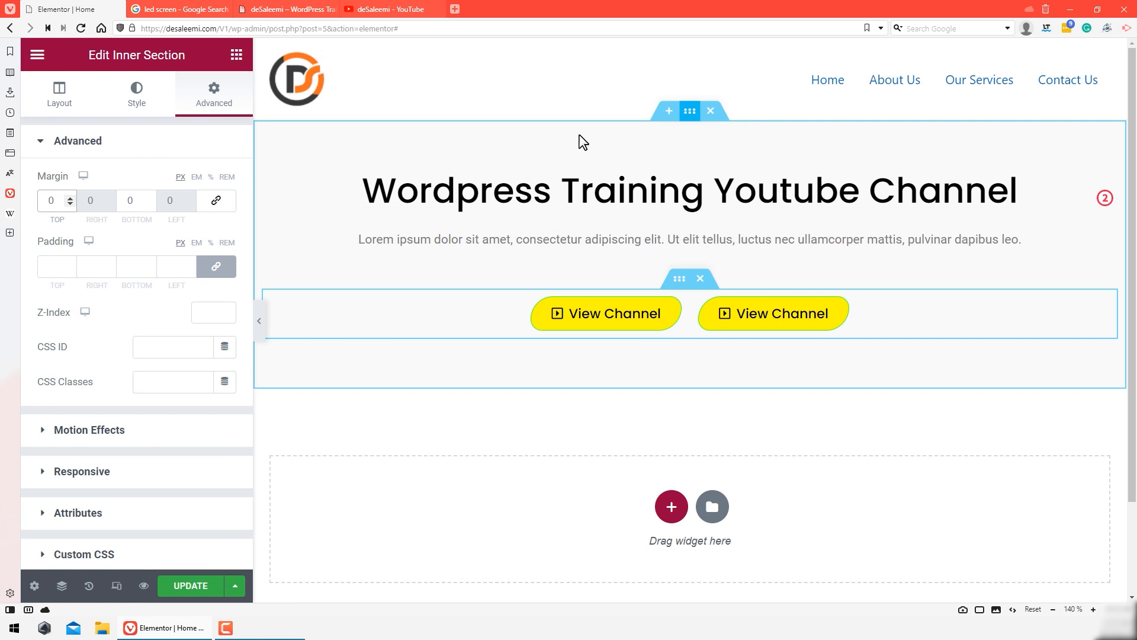
Step: Set the top and bottom padding of the remaining outer section to 0 px
click(681, 115)
double_click(60, 261)
text(0)
double_click(134, 261)
text(0)
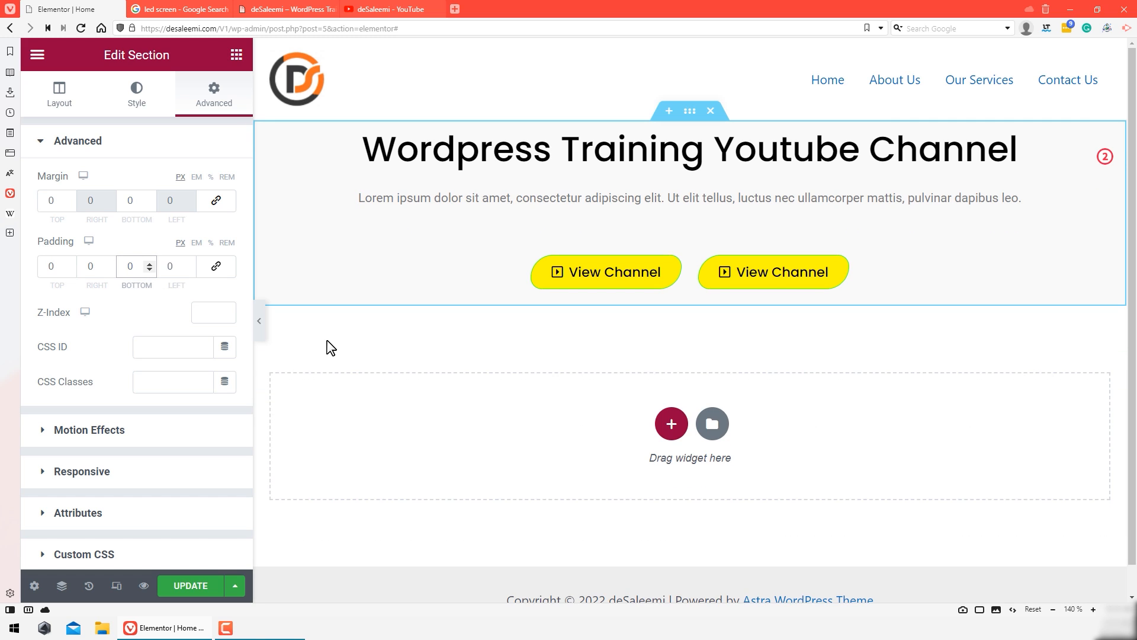
Step: Add a Spacer widget above the Wordpress Training Youtube Channel heading
click(236, 55)
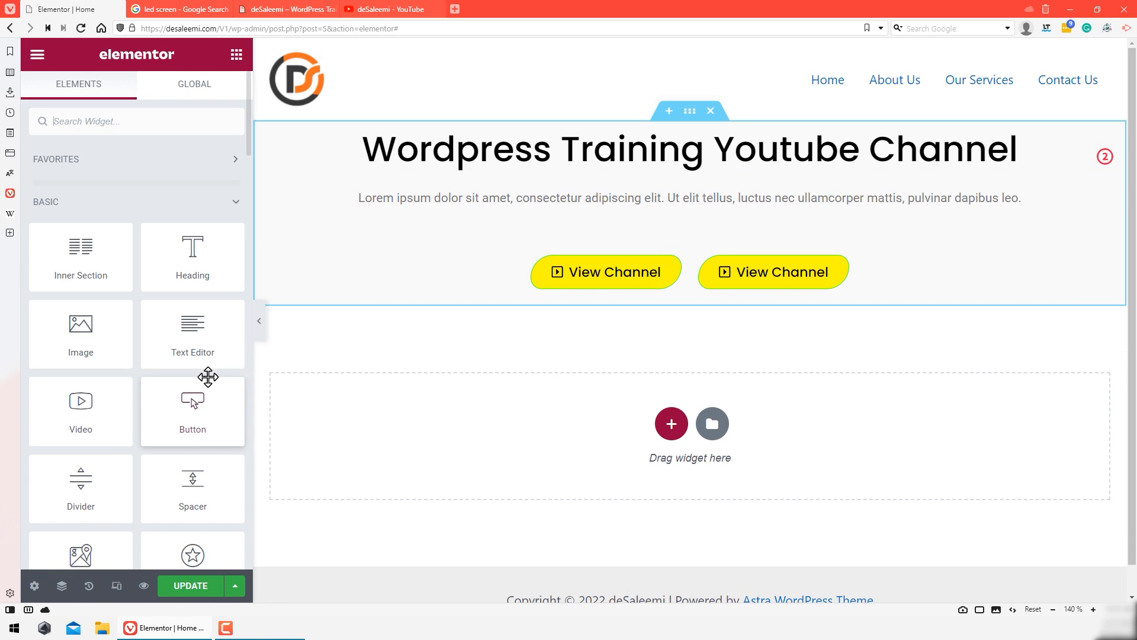
scroll(207, 376, down, 1)
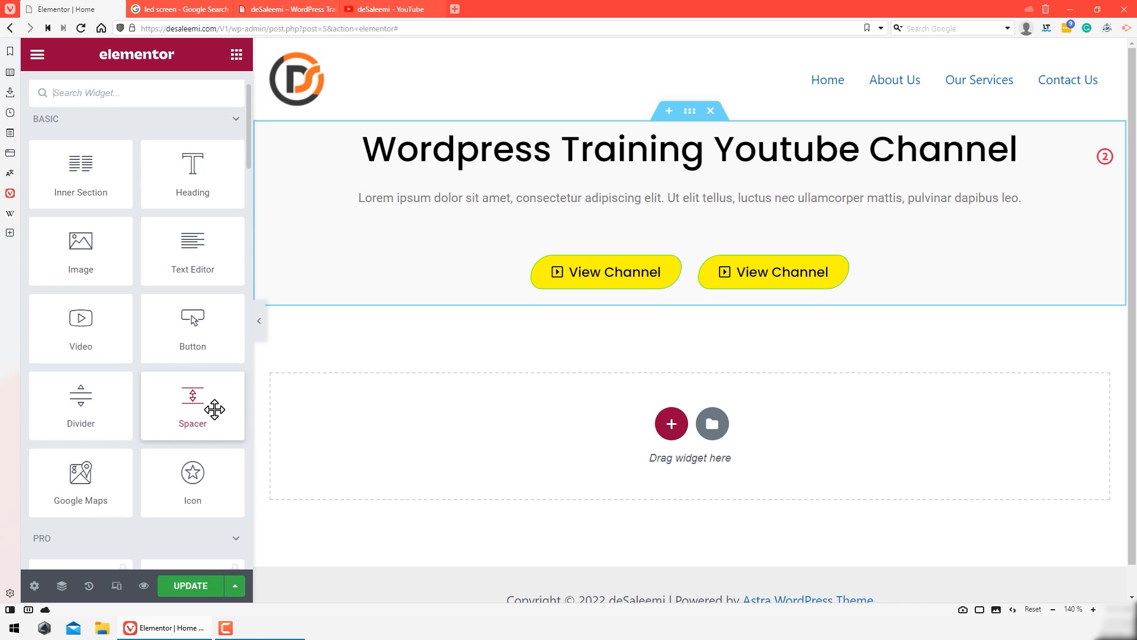
drag(191, 404, 685, 131)
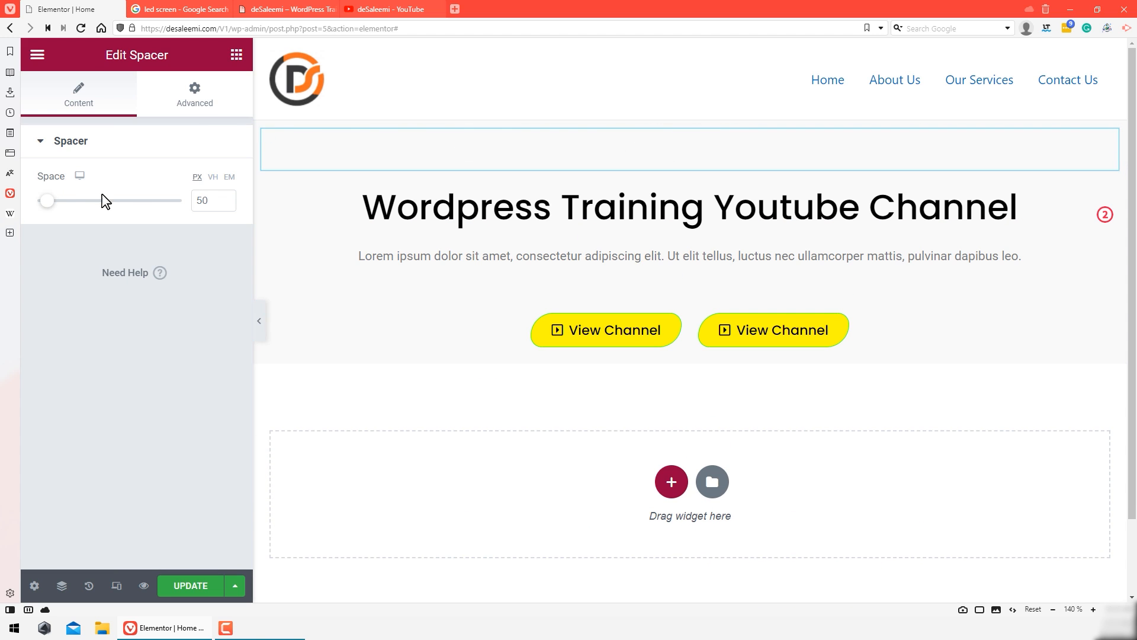
Step: Try spacer heights of 10 px and 5 px, then set the space to 50 px
mouse_move(47, 207)
mouse_down()
mouse_move(172, 203)
mouse_move(39, 200)
mouse_move(177, 194)
mouse_move(28, 199)
mouse_move(124, 208)
mouse_move(36, 207)
mouse_up()
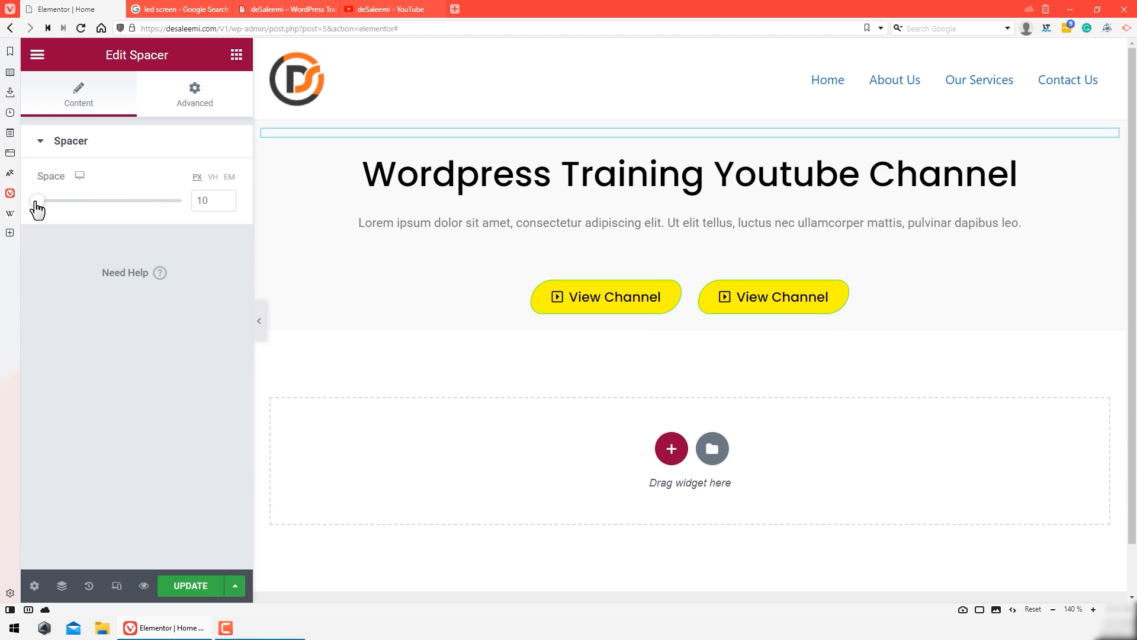
double_click(204, 200)
text(5)
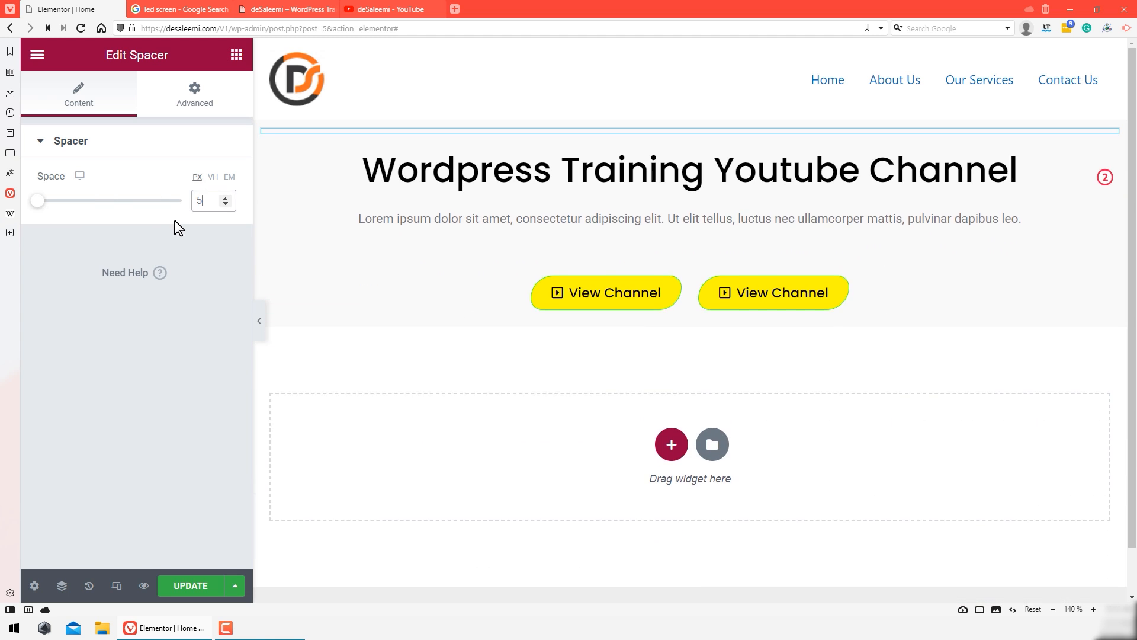
text(0)
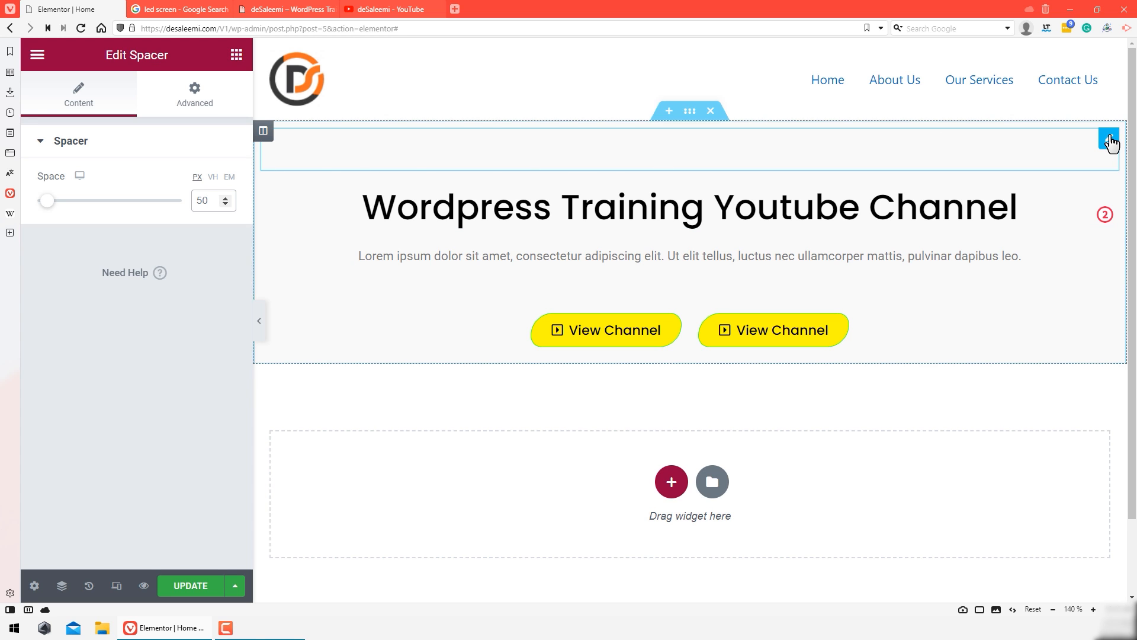
Step: Duplicate the spacer above the heading and arrange the copy directly below the View Channel buttons' inner section
right_click(1111, 142)
click(1082, 178)
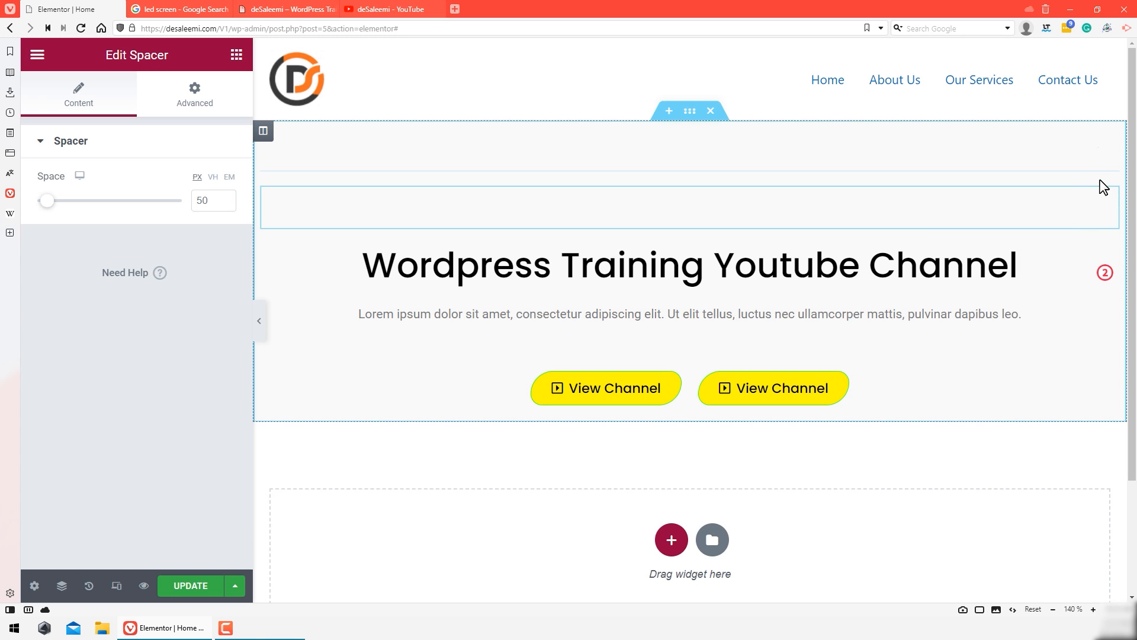
drag(1106, 194, 675, 314)
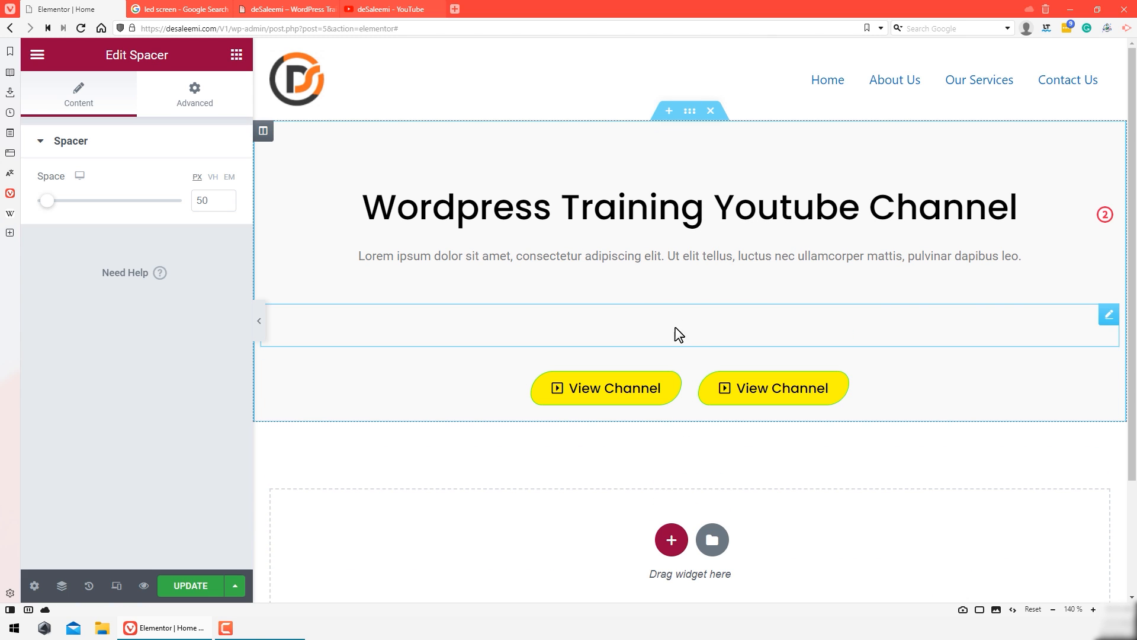
drag(675, 356, 703, 291)
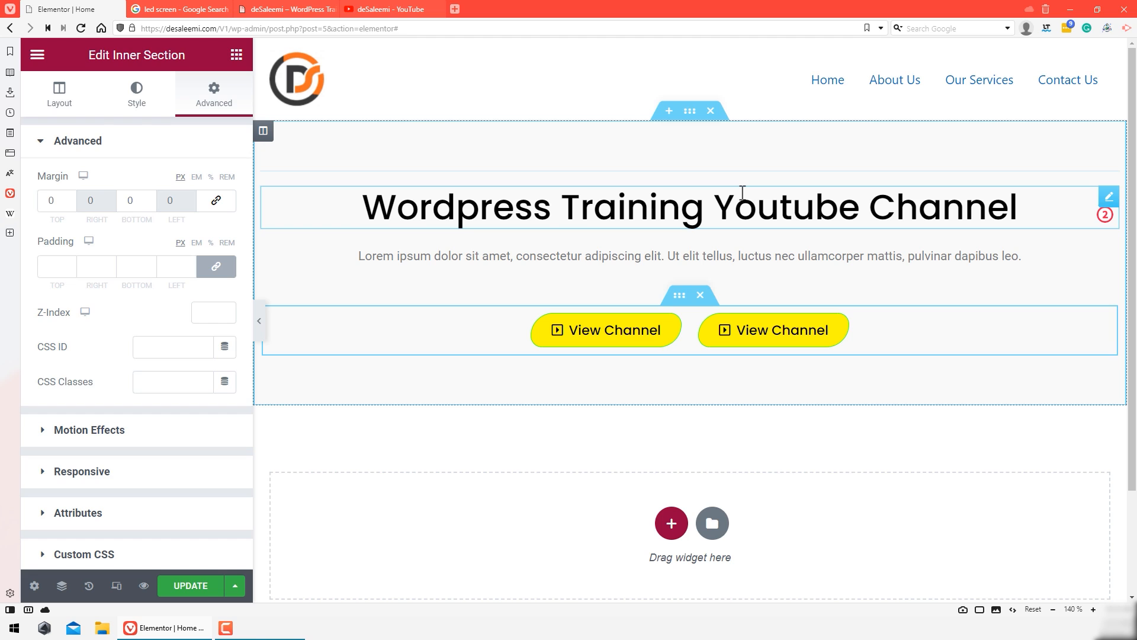
click(751, 140)
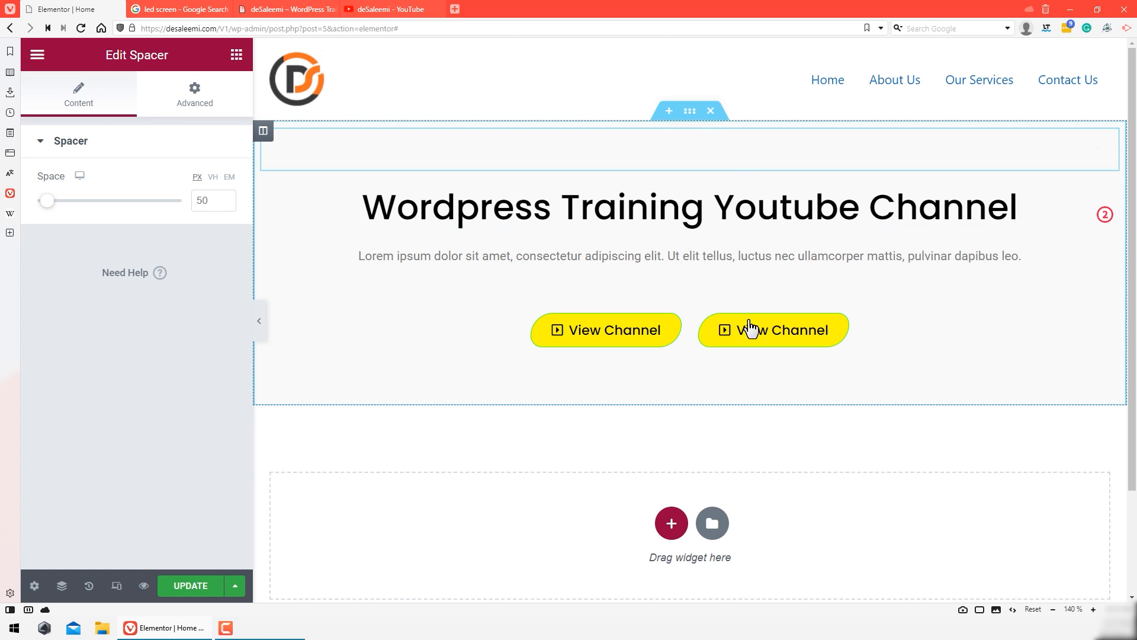
click(746, 389)
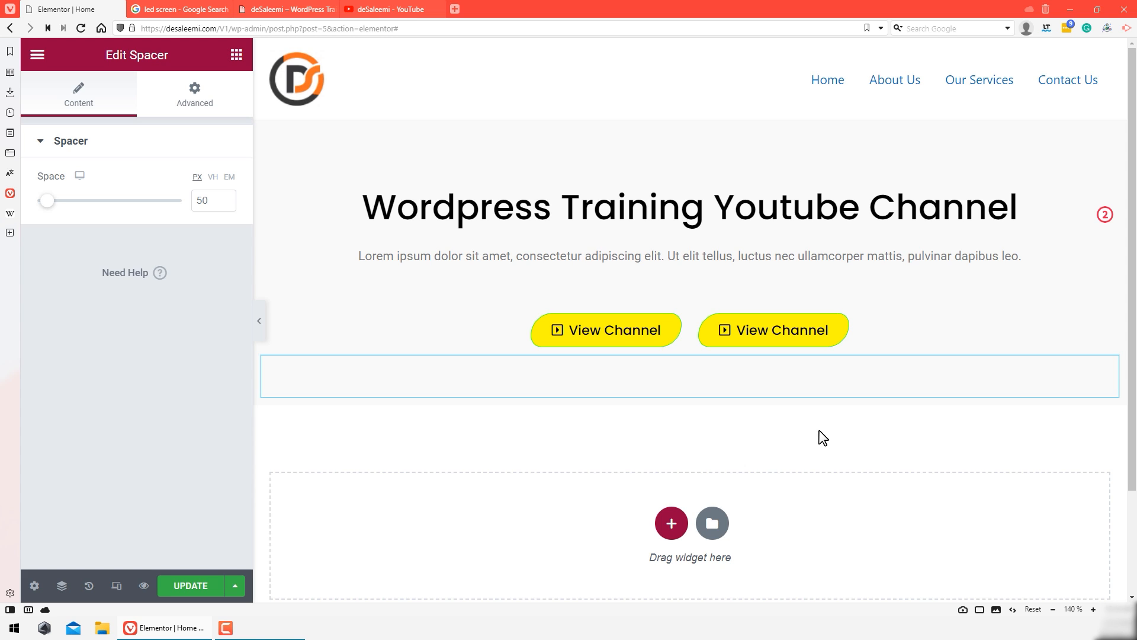
Step: Save the page, close the led screen search tab and check the section's text in the refreshed site preview
click(193, 588)
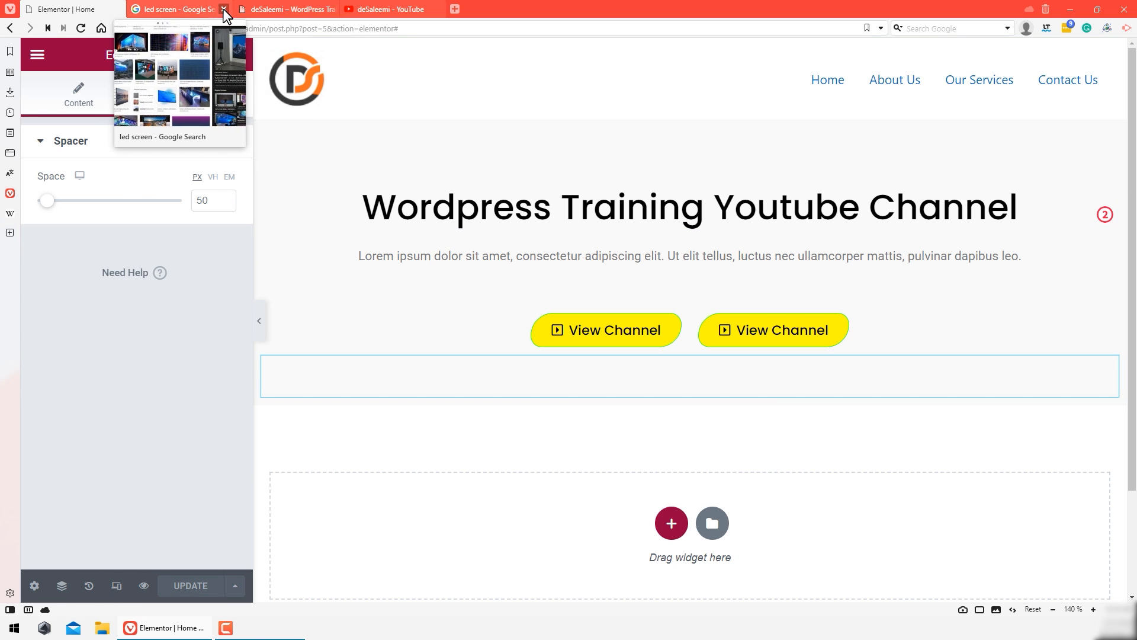
click(224, 9)
click(81, 28)
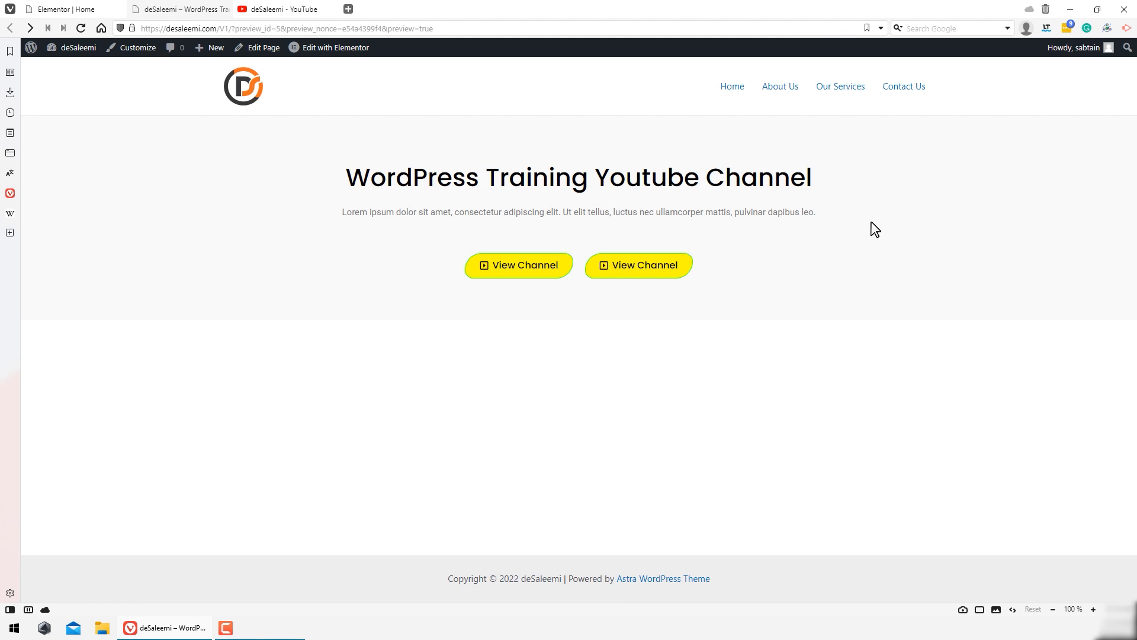
drag(827, 222, 349, 215)
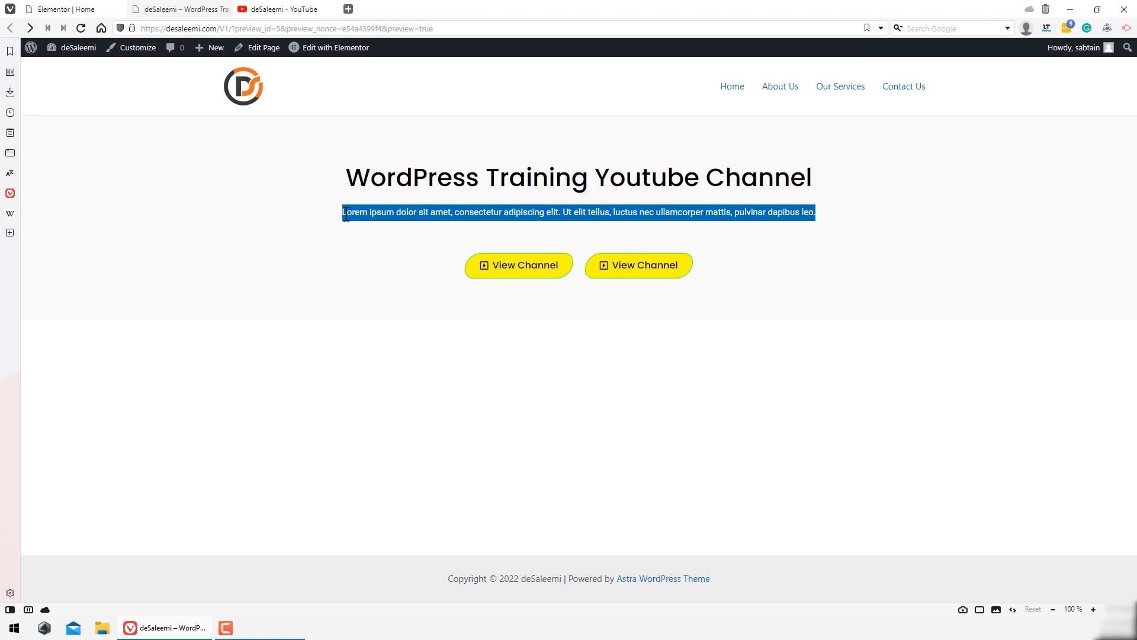
click(766, 251)
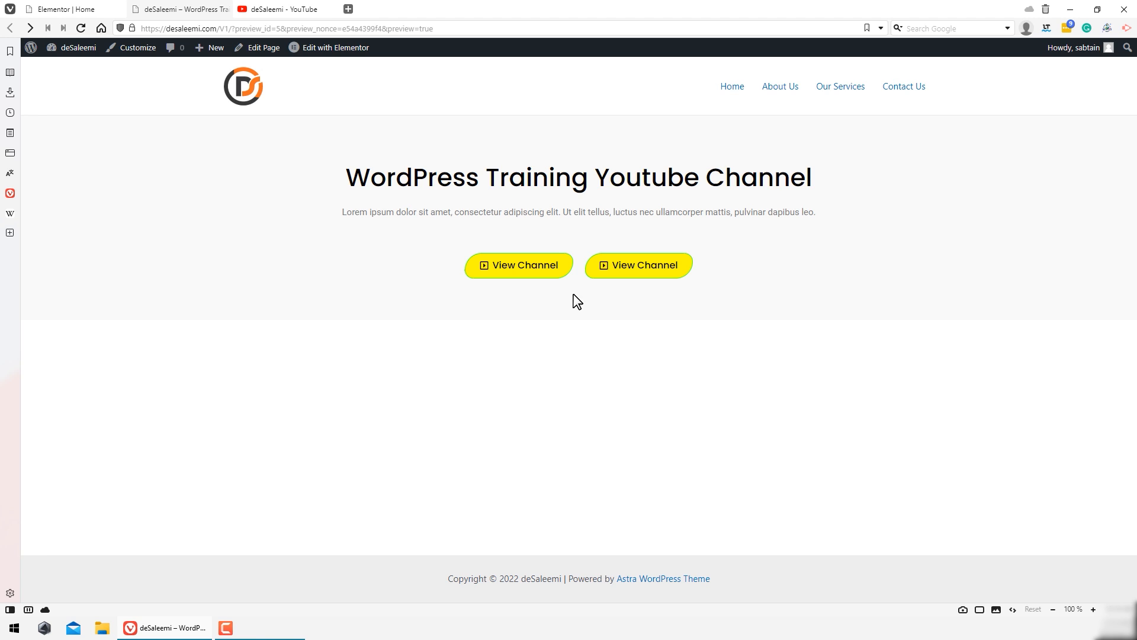
Step: Return to the Elementor editor and open the Navigator as a floating window over the spacer settings
click(92, 9)
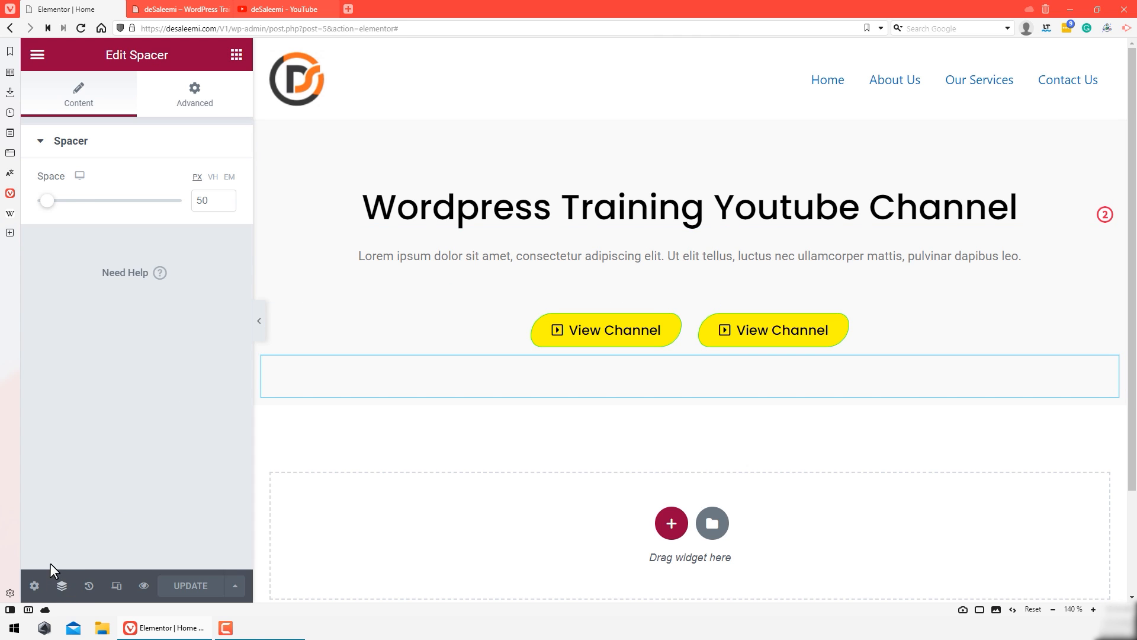
click(63, 586)
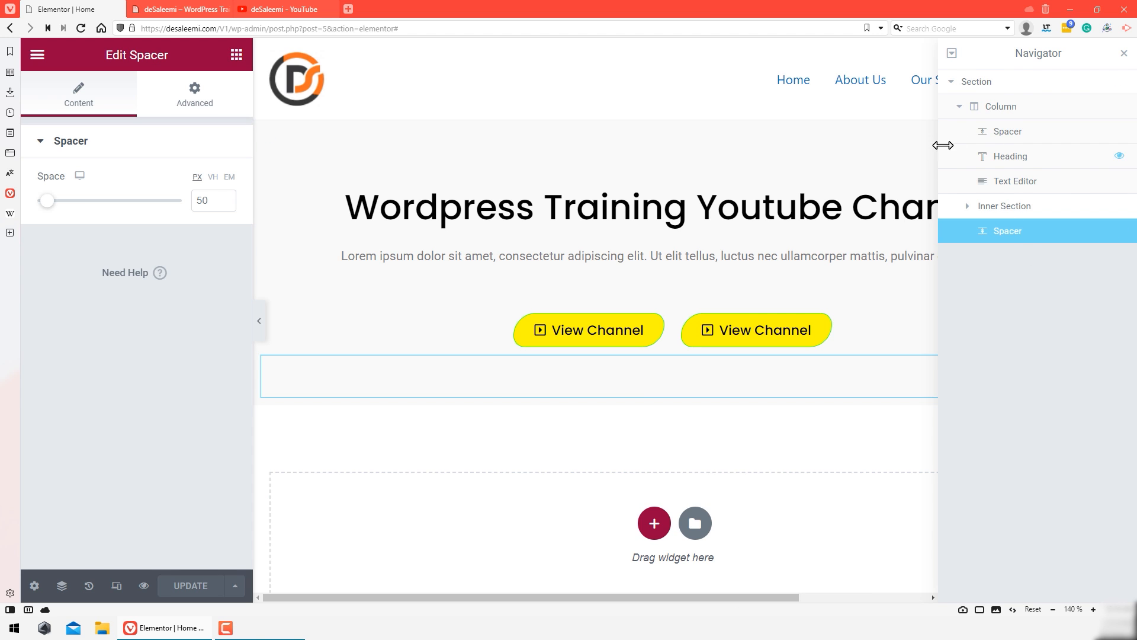
drag(1023, 57, 202, 384)
drag(142, 294, 128, 272)
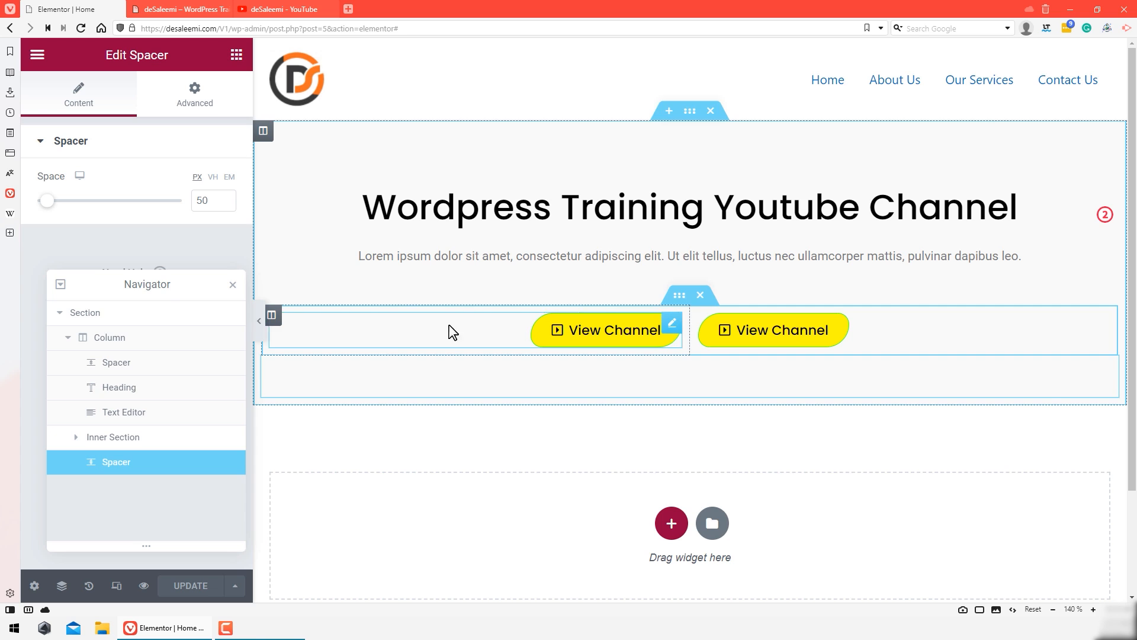
drag(176, 292, 169, 272)
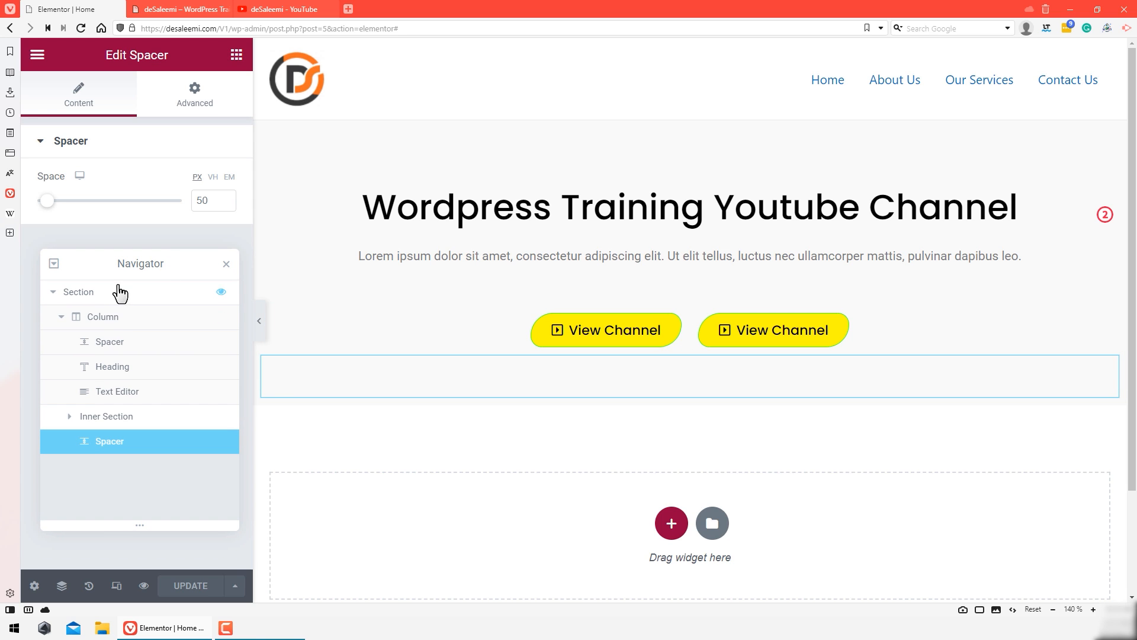
Step: Select the section, its column and the first spacer in turn to match Navigator entries with page elements
click(689, 111)
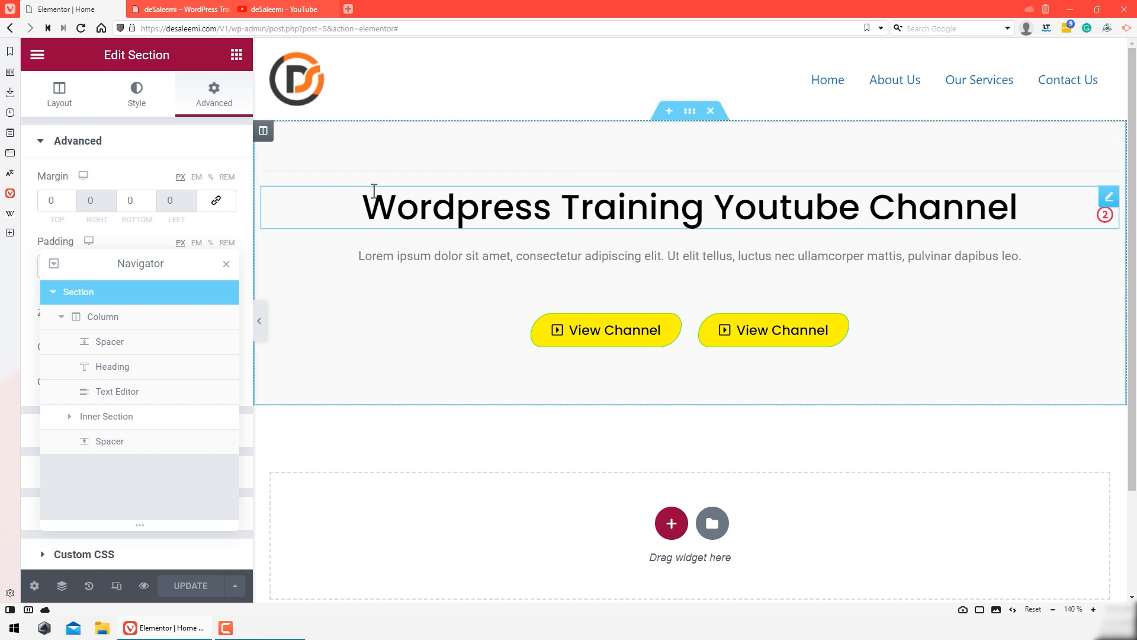
click(113, 316)
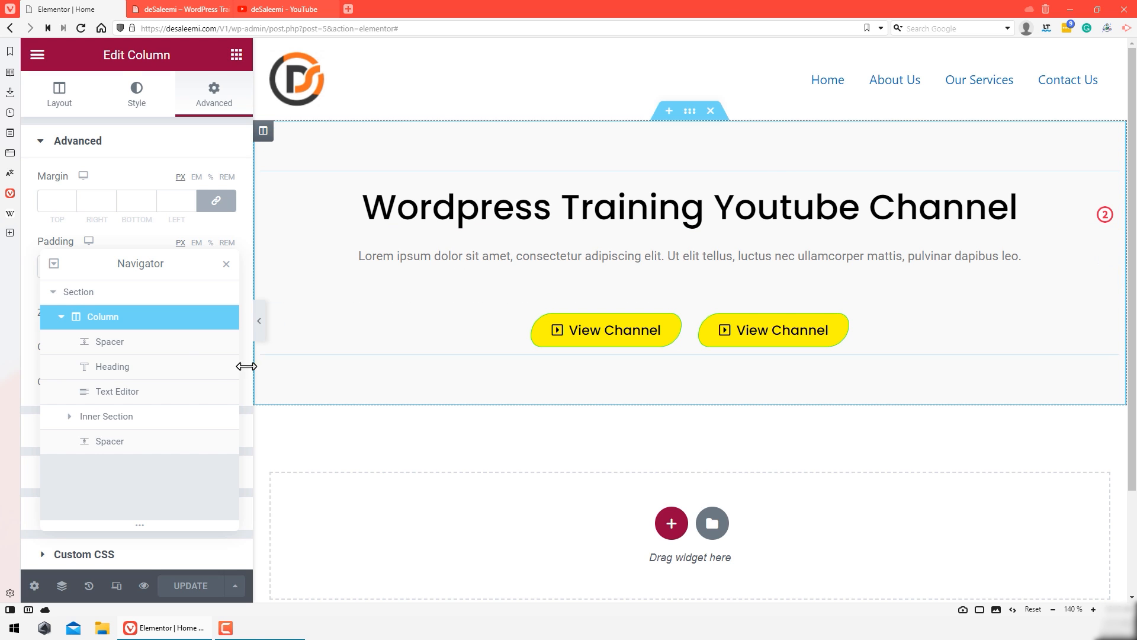
click(180, 345)
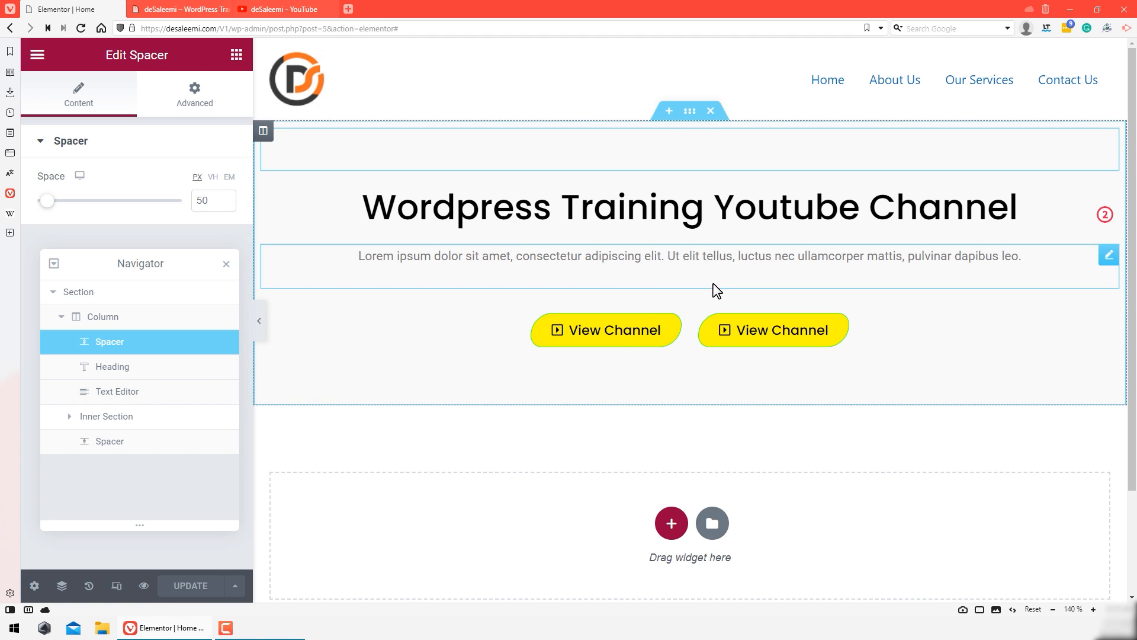
Step: Expand the inner section and both of its columns in the Navigator to examine the nested buttons
click(72, 424)
click(69, 418)
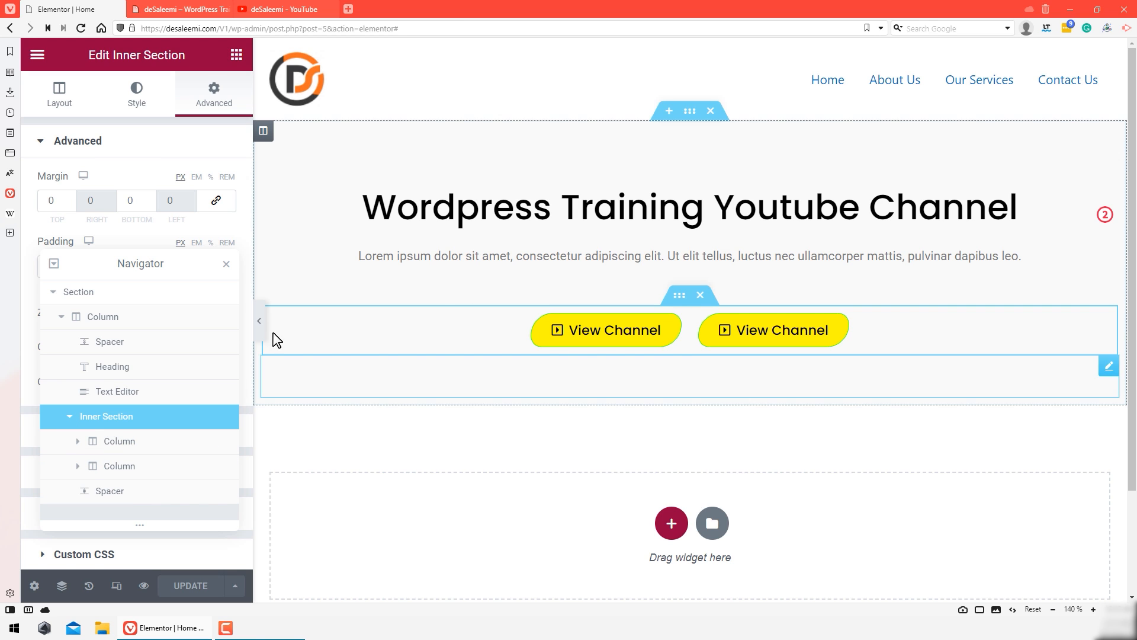
click(78, 443)
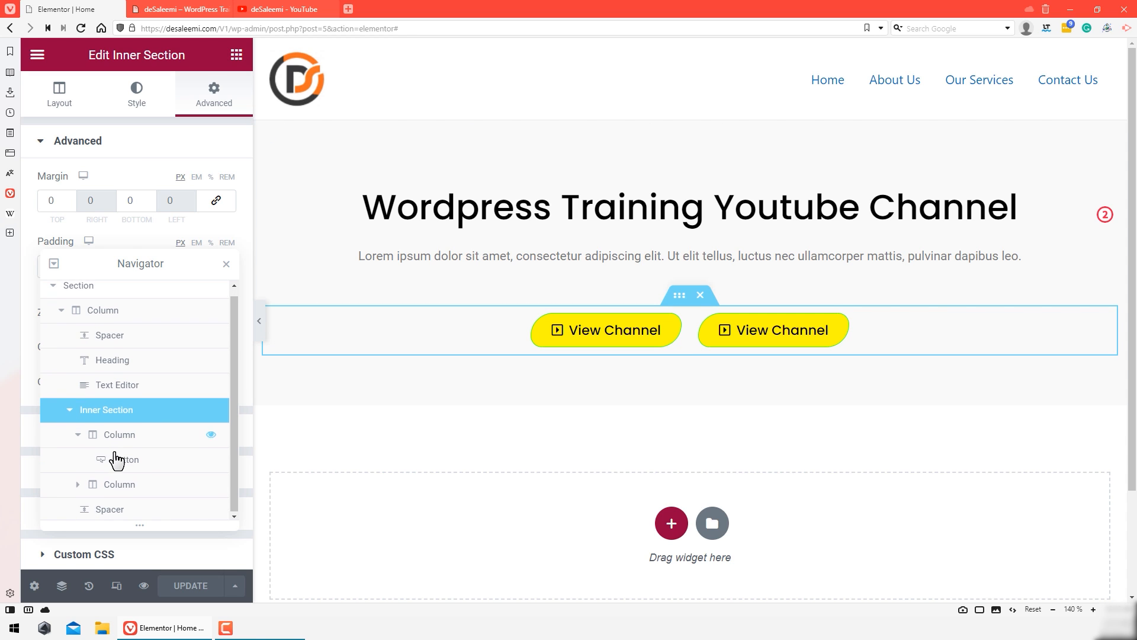
click(79, 484)
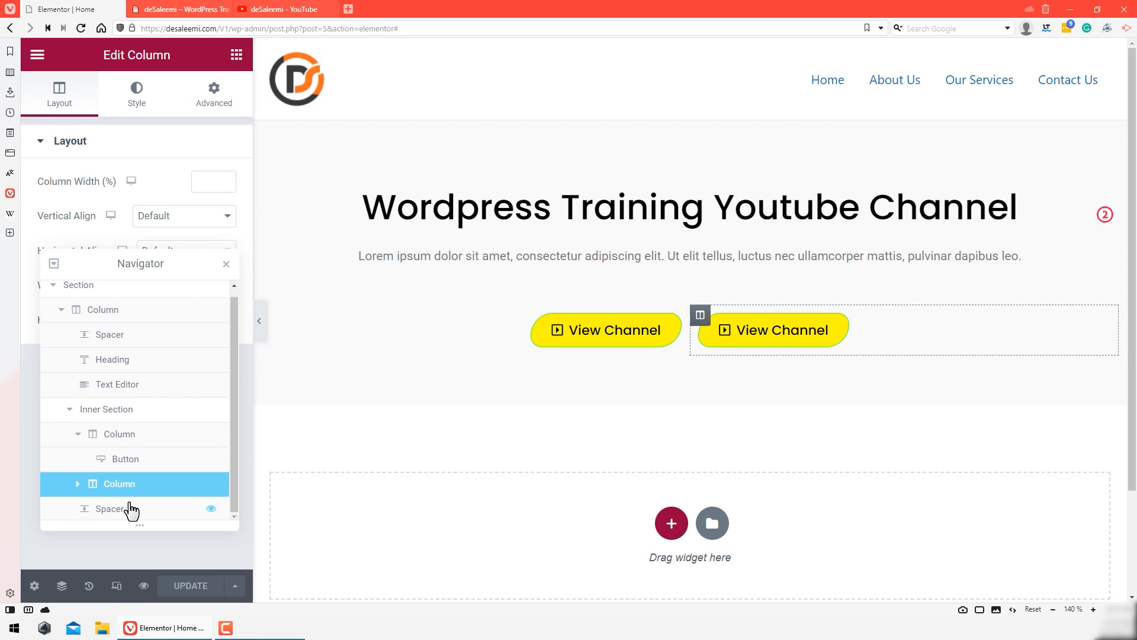
click(77, 485)
scroll(131, 491, down, 1)
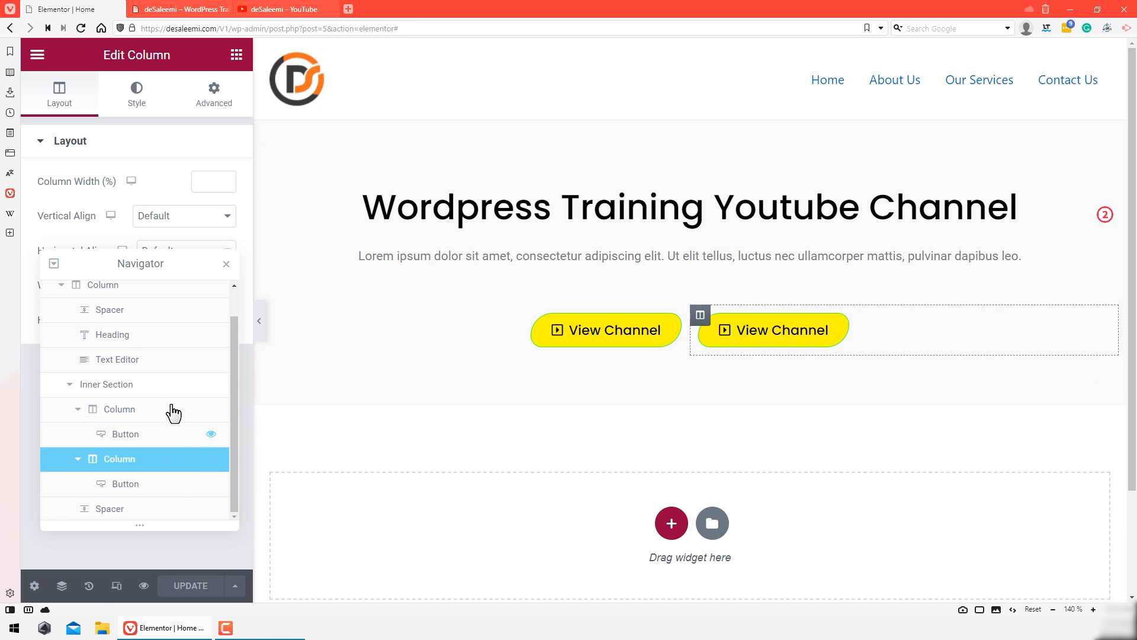
scroll(178, 437, up, 1)
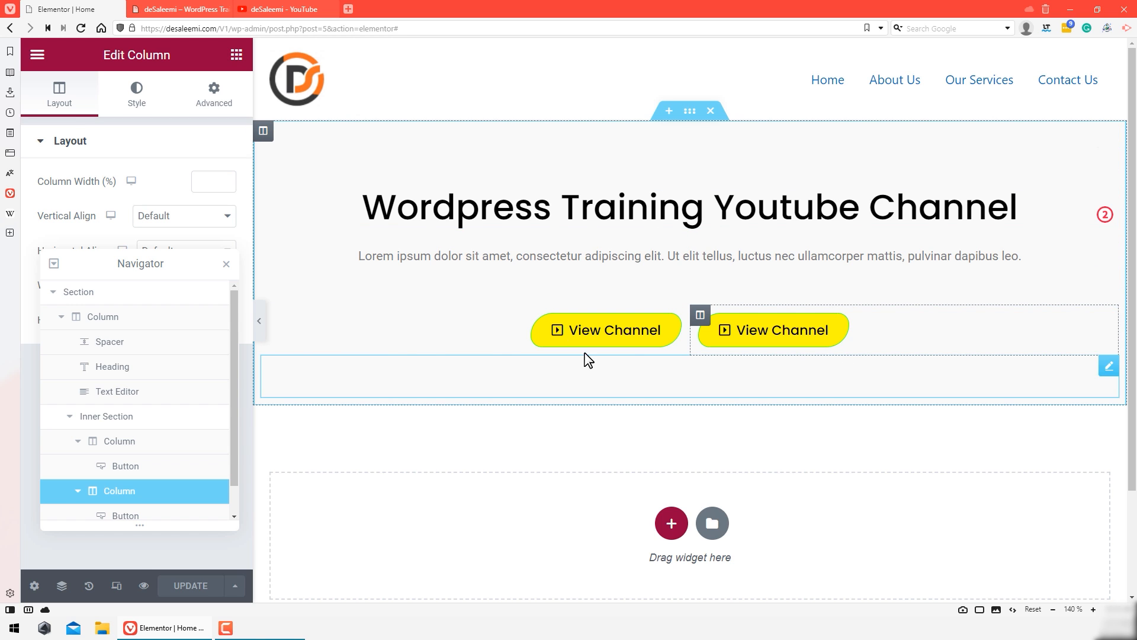
Step: Rename the top-level section as Hero Section in the Navigator and hide it in the editor
double_click(85, 294)
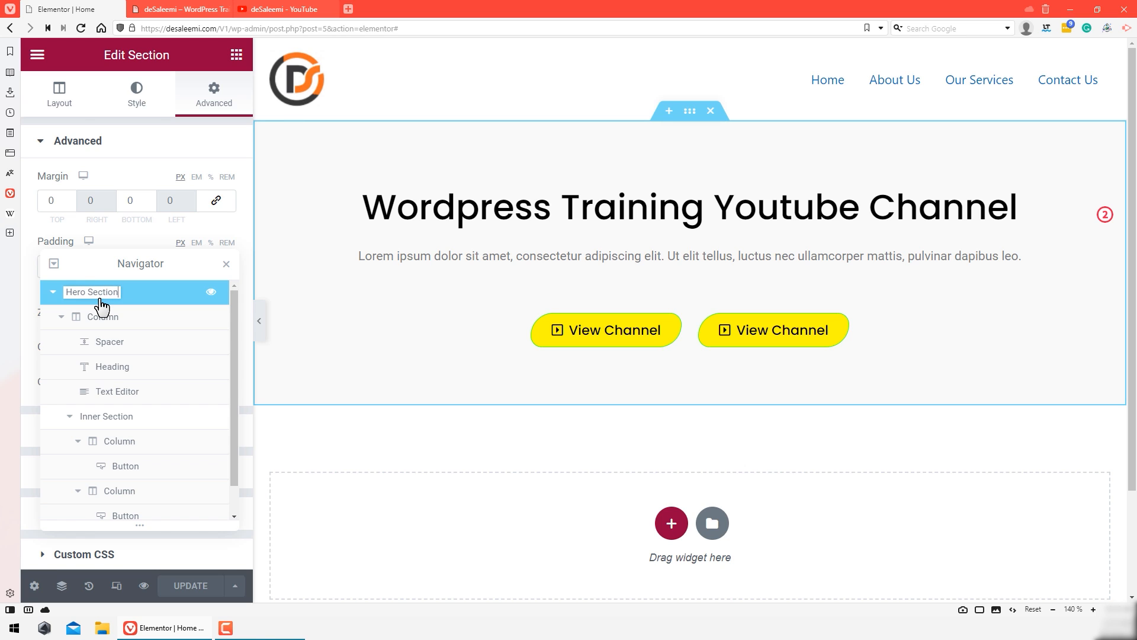
key(Return)
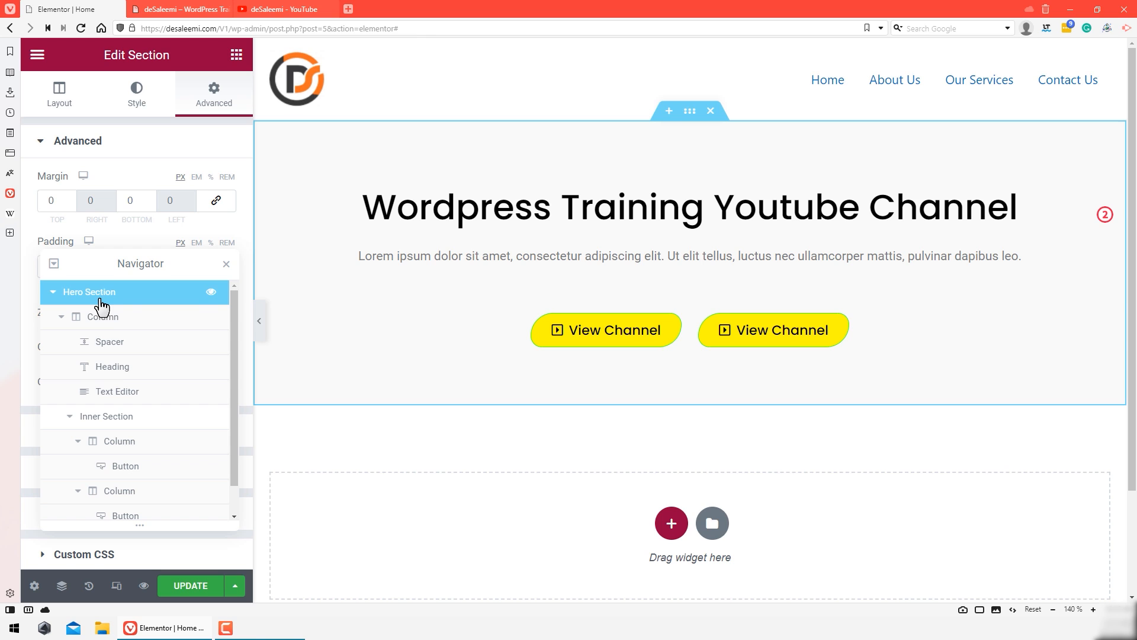
click(212, 294)
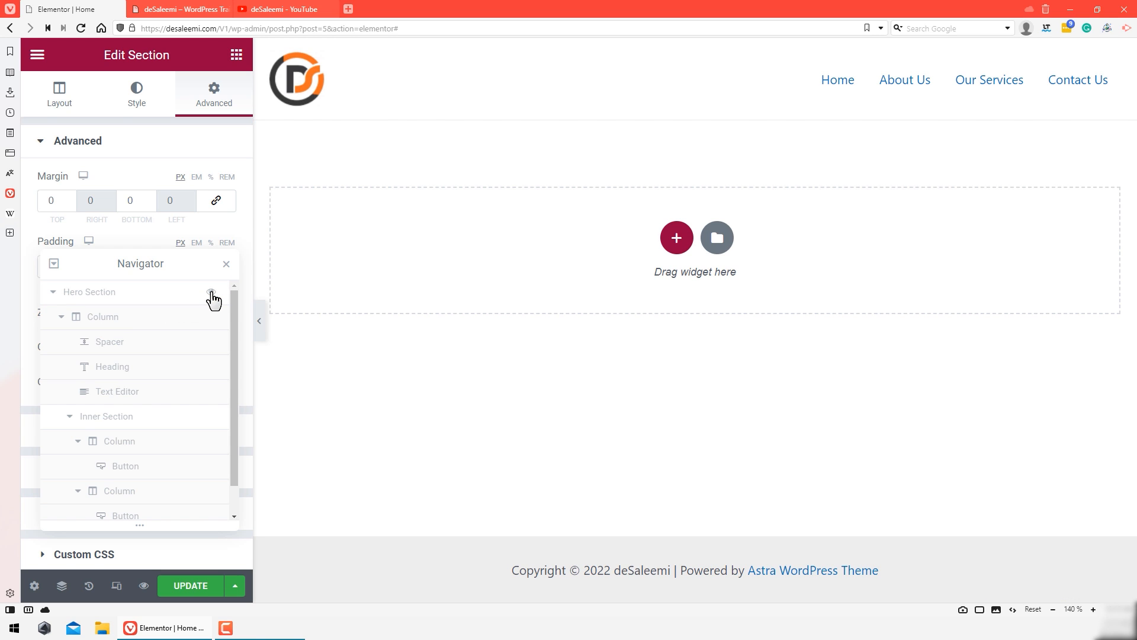
Step: Toggle the Hero Section's visibility repeatedly in the Navigator, leaving the section shown
click(212, 294)
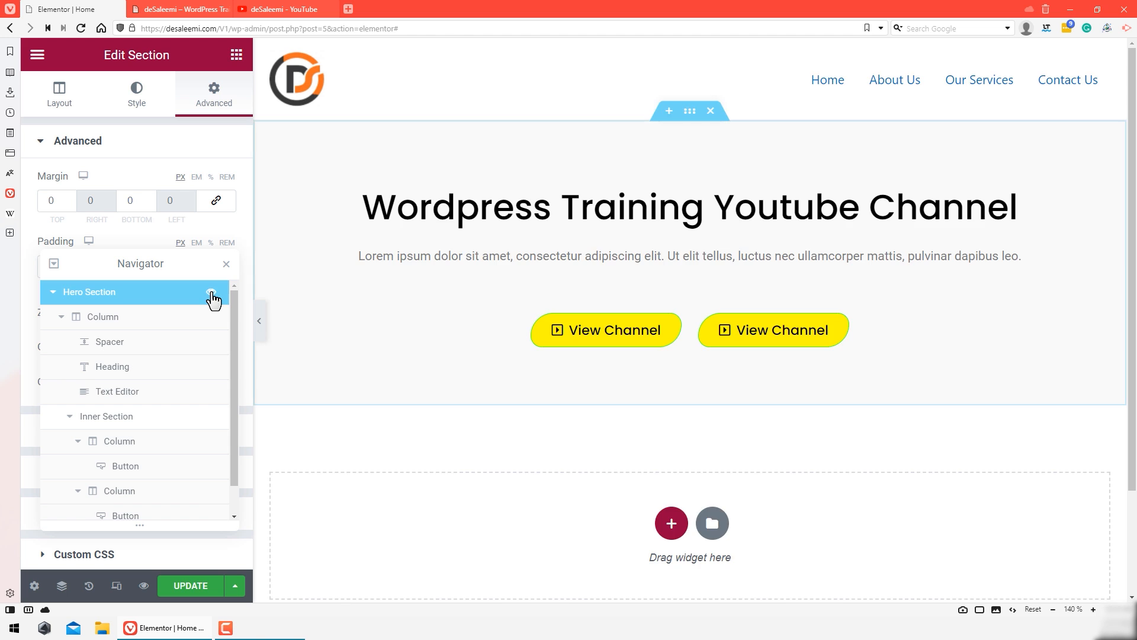
click(211, 293)
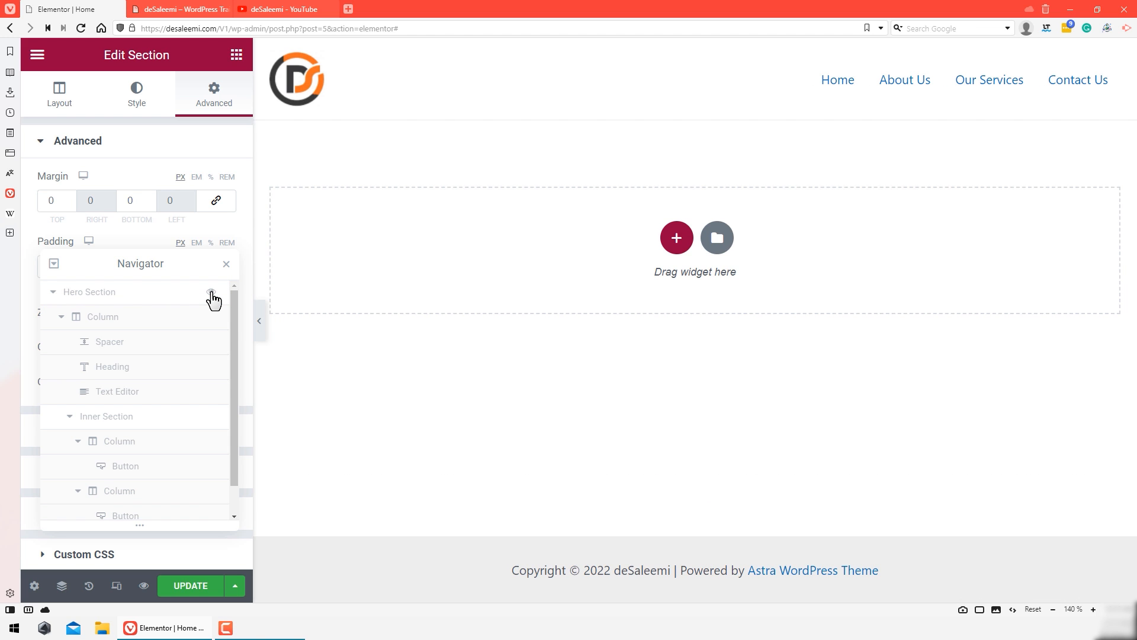
click(211, 294)
click(211, 293)
click(211, 293)
Step: Dock the Navigator on the opposite side of the canvas from the settings and reduce the browser zoom to 100 %
drag(125, 260, 1125, 101)
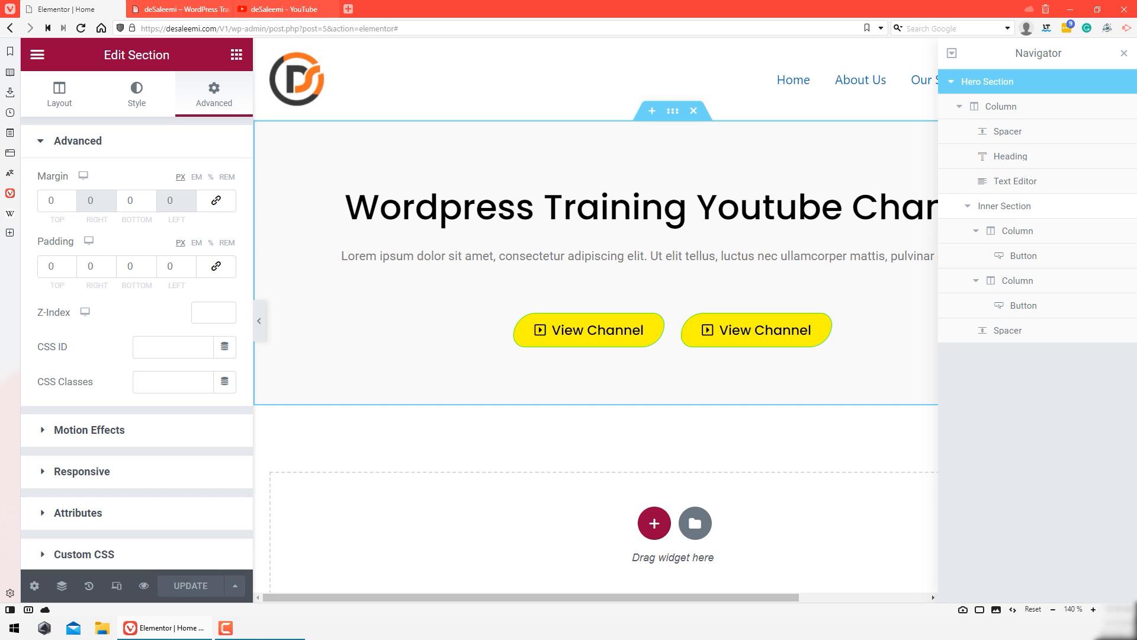
click(1054, 610)
click(1054, 610)
click(1054, 610)
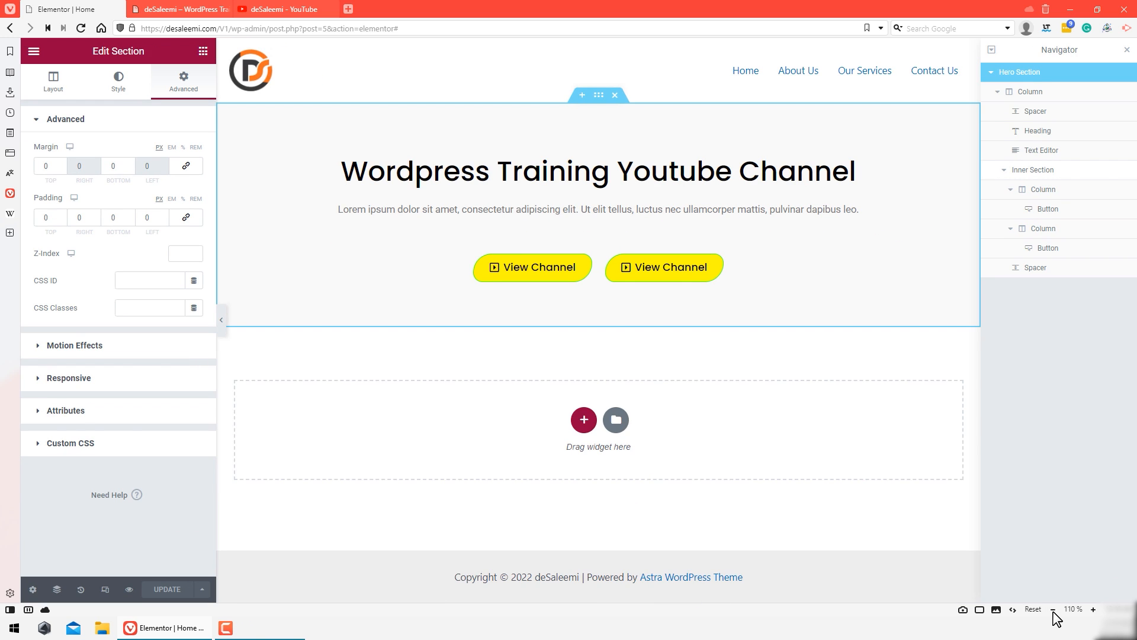
click(1054, 610)
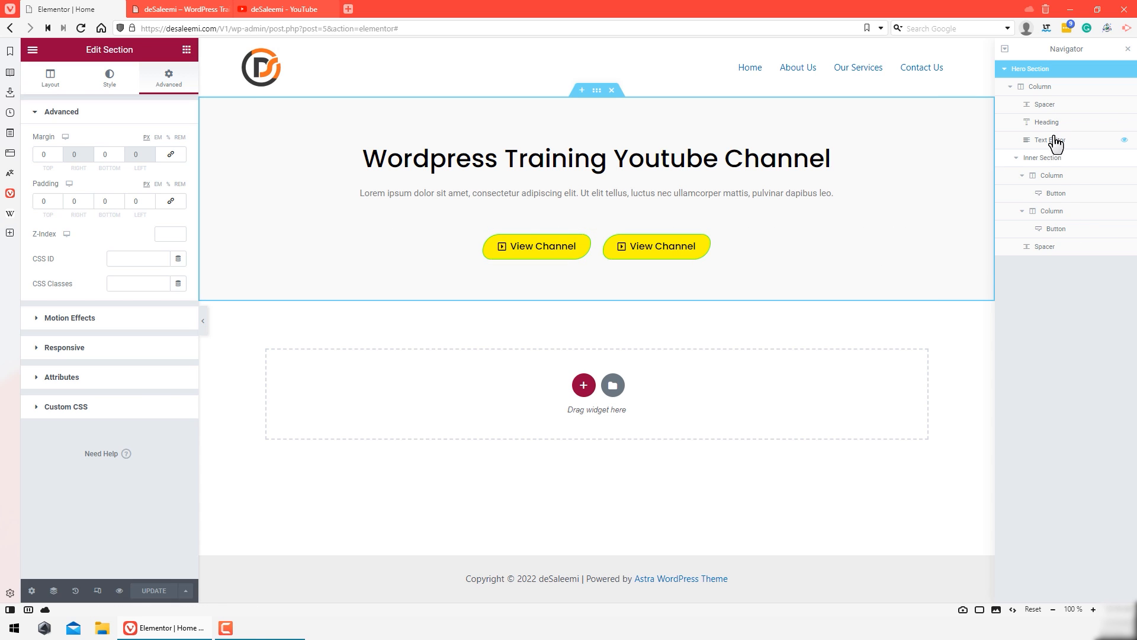
Step: Move the first button above the top spacer in the Navigator, return it to its inner-section column, and select the inner section
drag(1060, 191, 1071, 118)
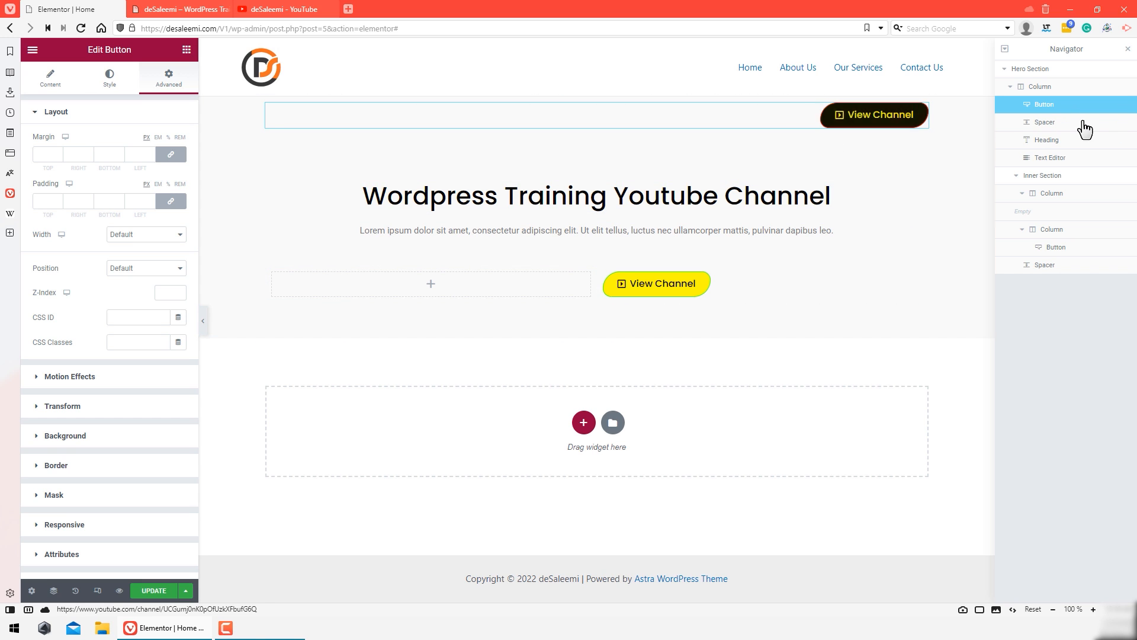
drag(1056, 107, 1082, 203)
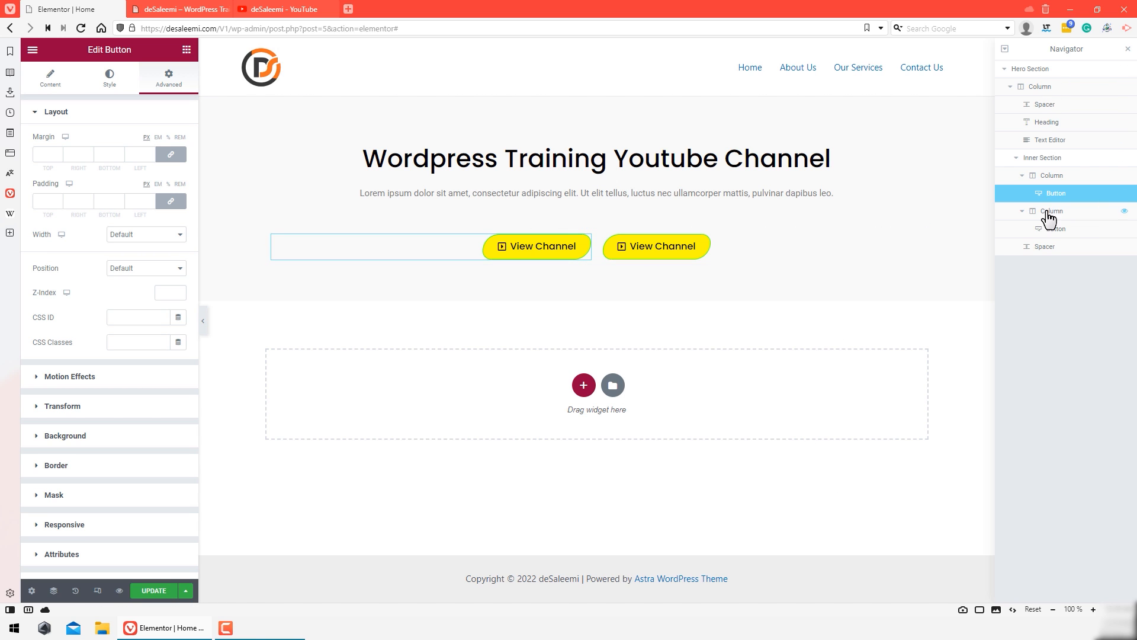
click(1079, 159)
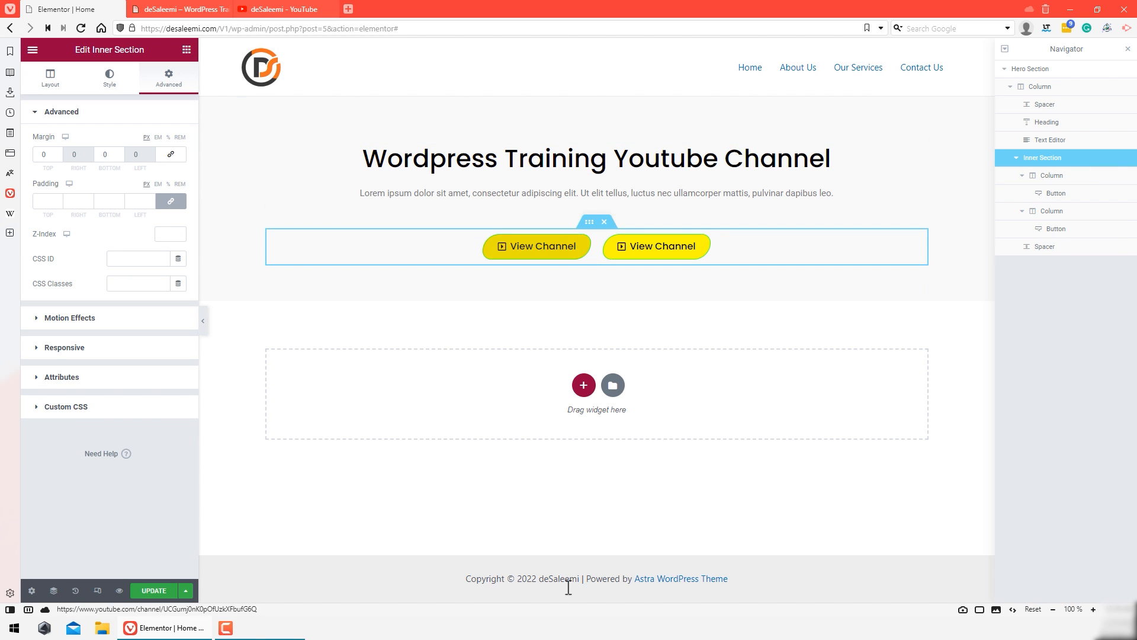
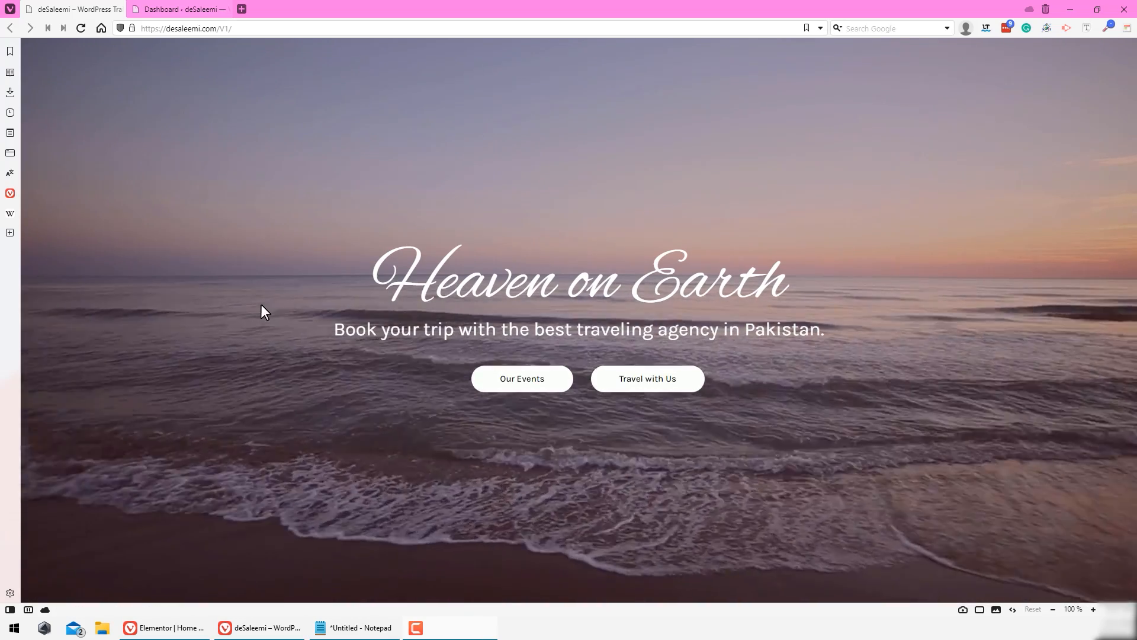
Step: Switch from the example page to the WordPress dashboard and add a new page titled Coming Soon
drag(361, 279, 812, 250)
click(808, 245)
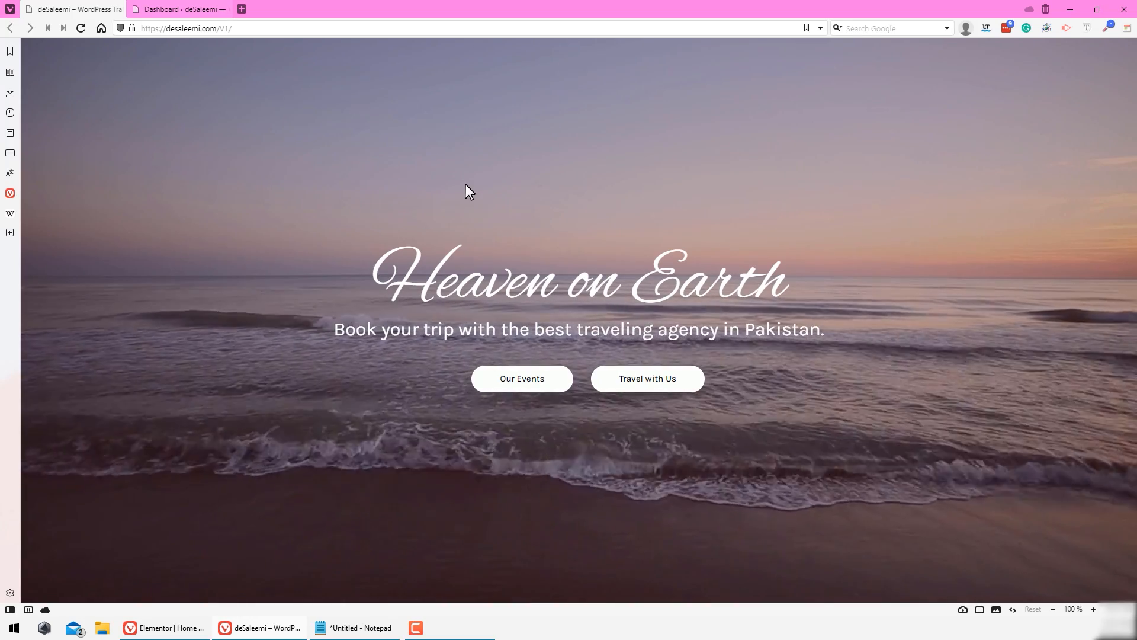
click(190, 9)
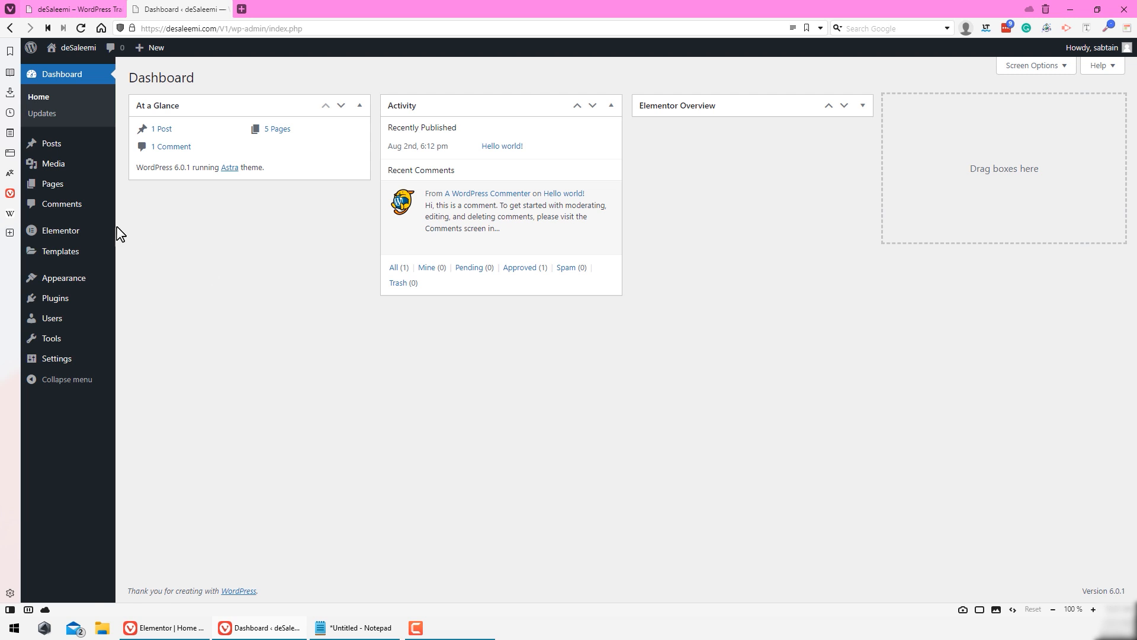
click(52, 184)
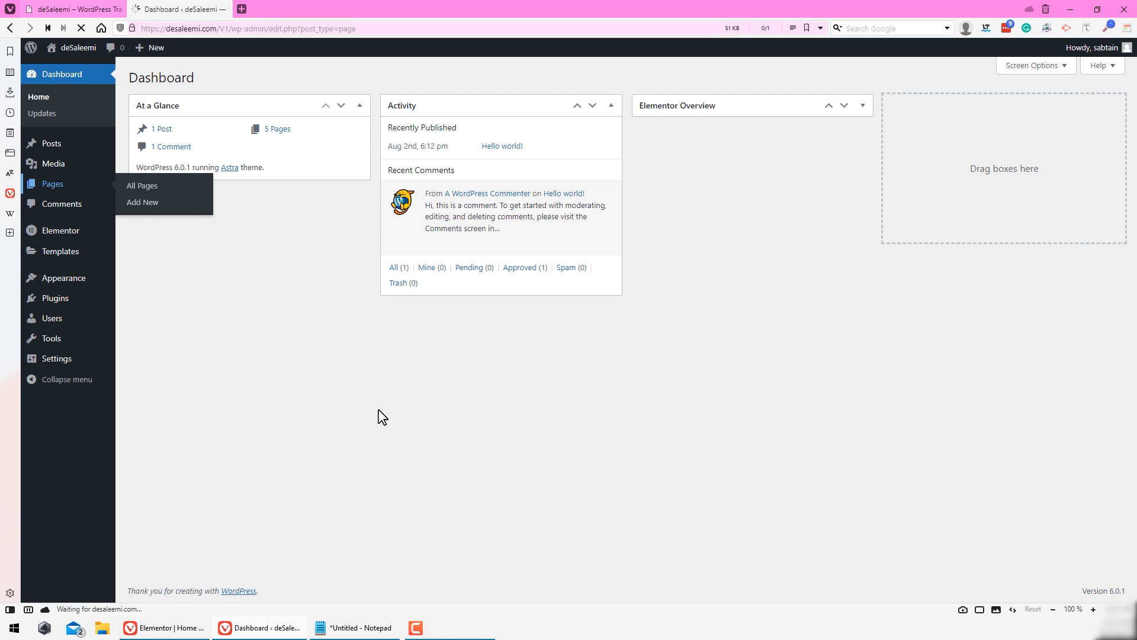
click(193, 79)
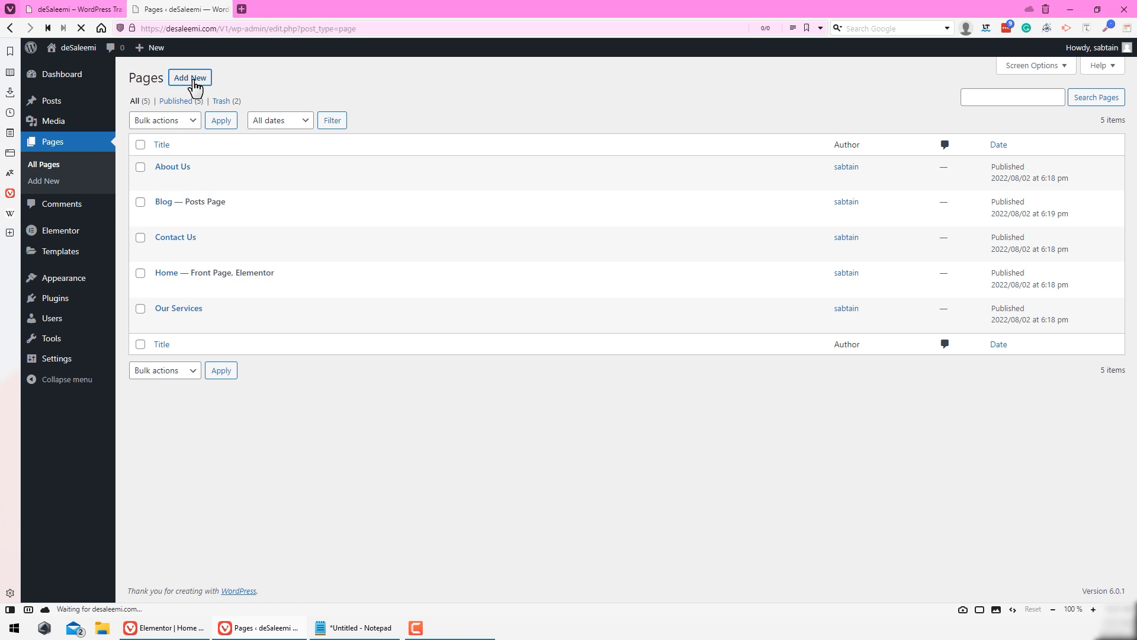
text(Coming Soon)
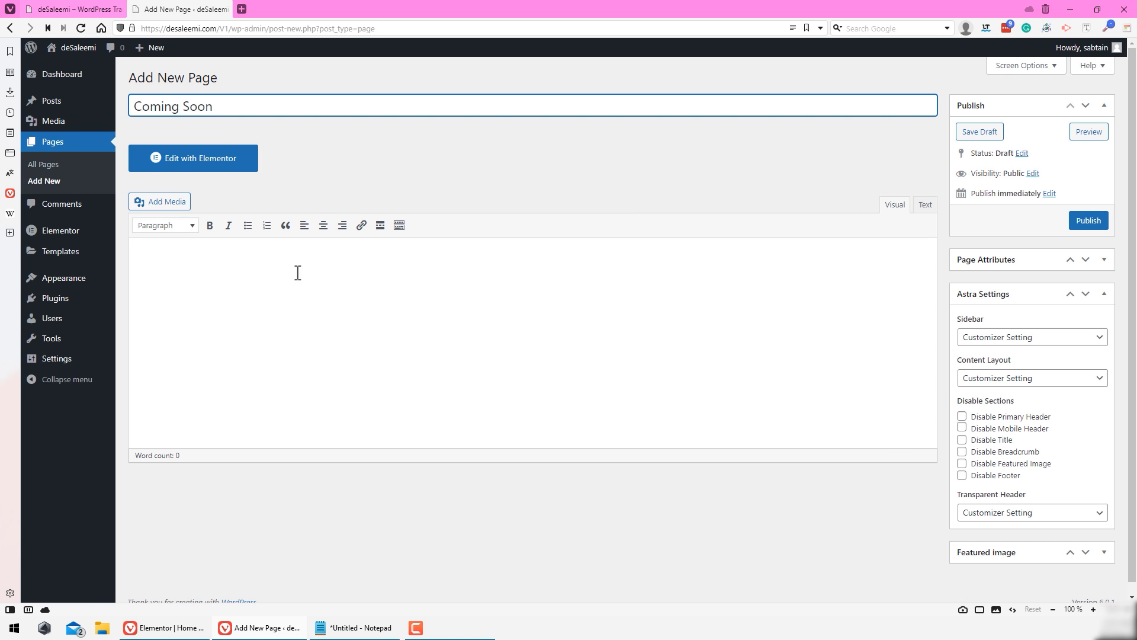
Step: Following the example page, set the new page's sidebar to No Sidebar and its content layout to Full Width / Stretched
click(74, 9)
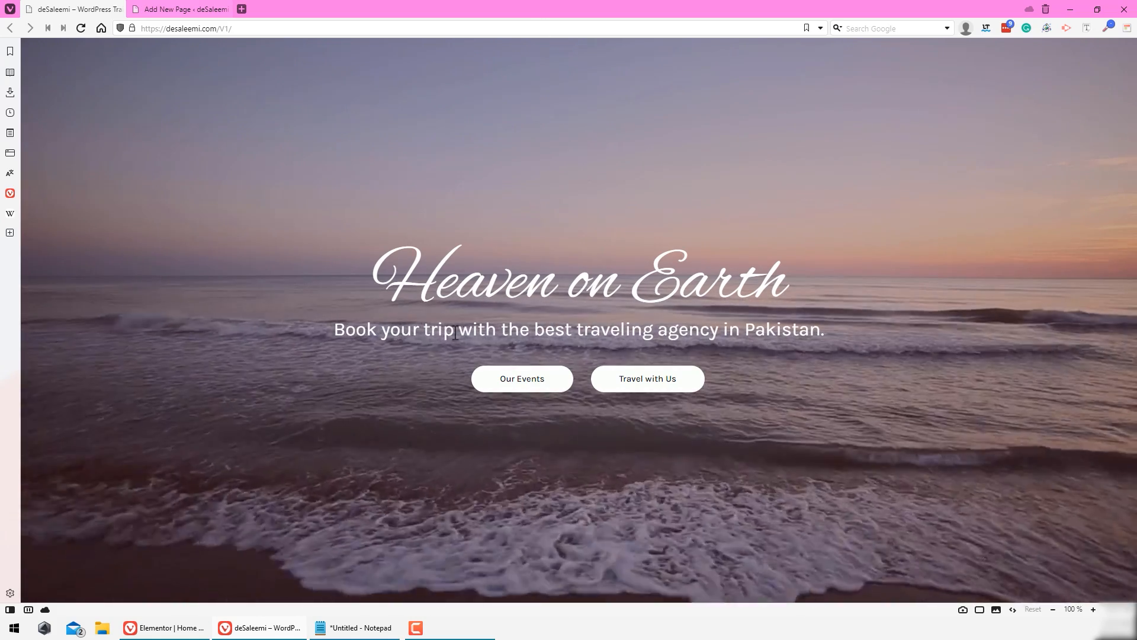
click(157, 8)
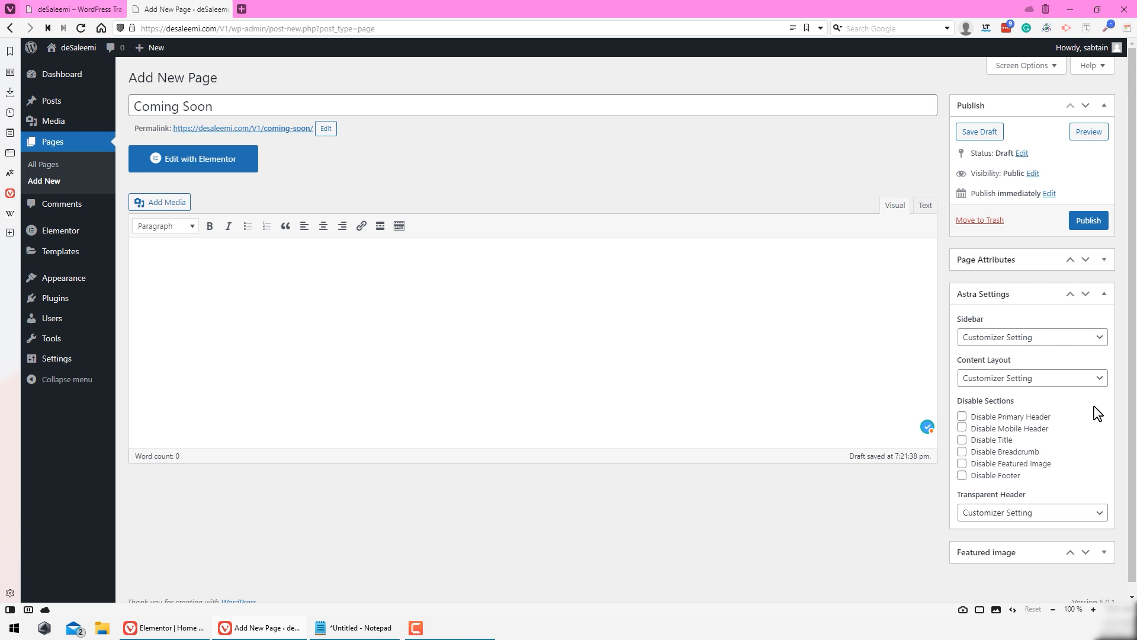
click(1029, 337)
click(1028, 386)
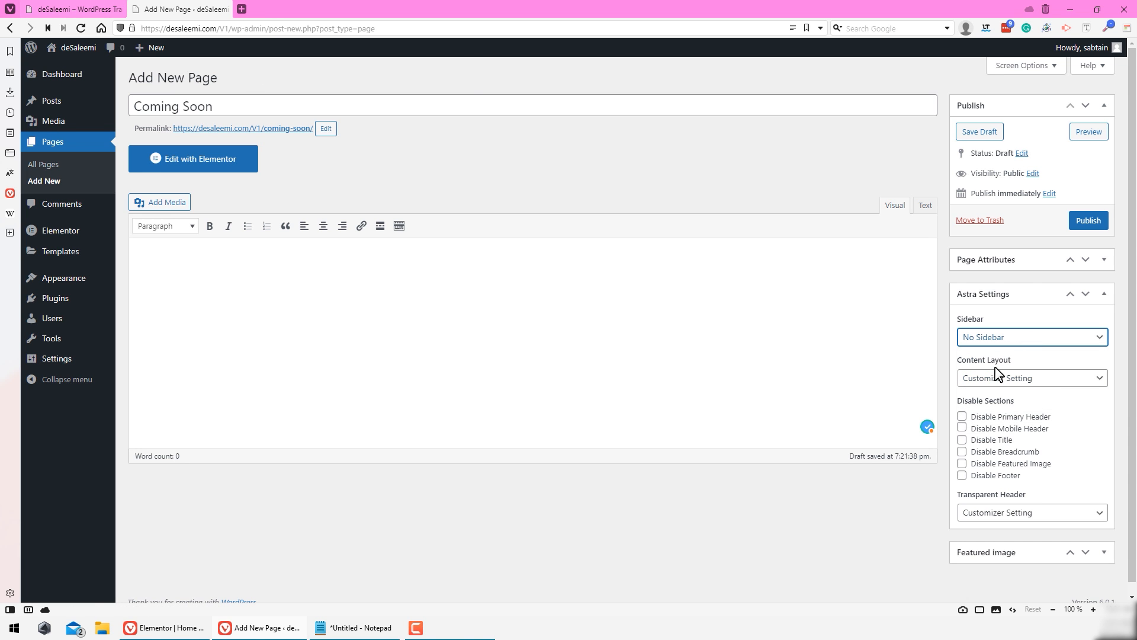
click(83, 10)
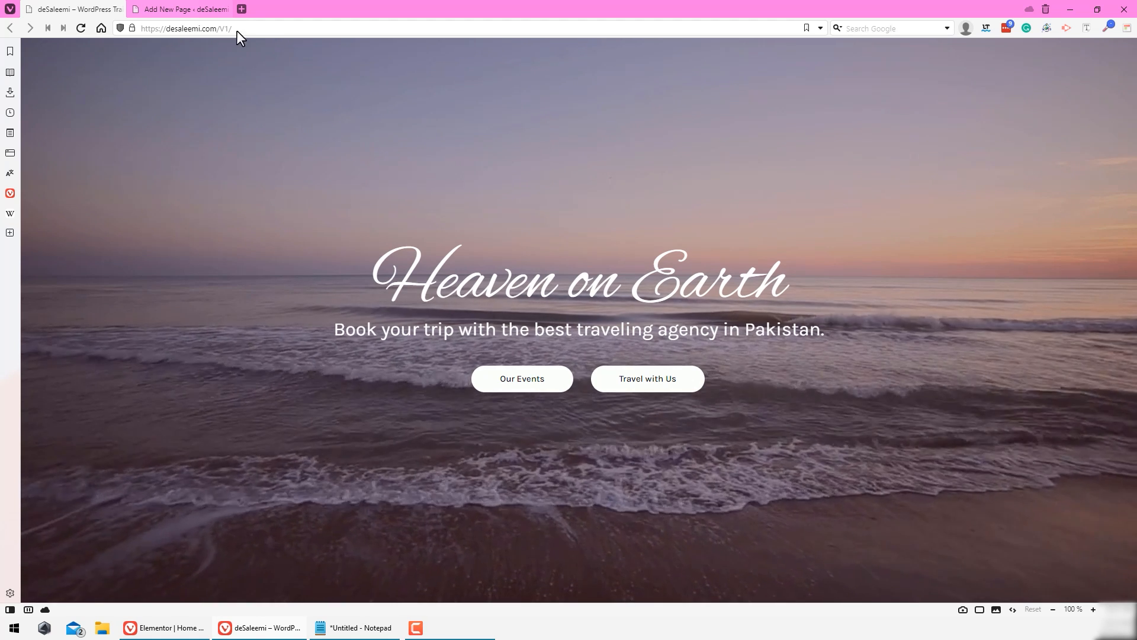
key(ctrl+Tab)
click(1056, 382)
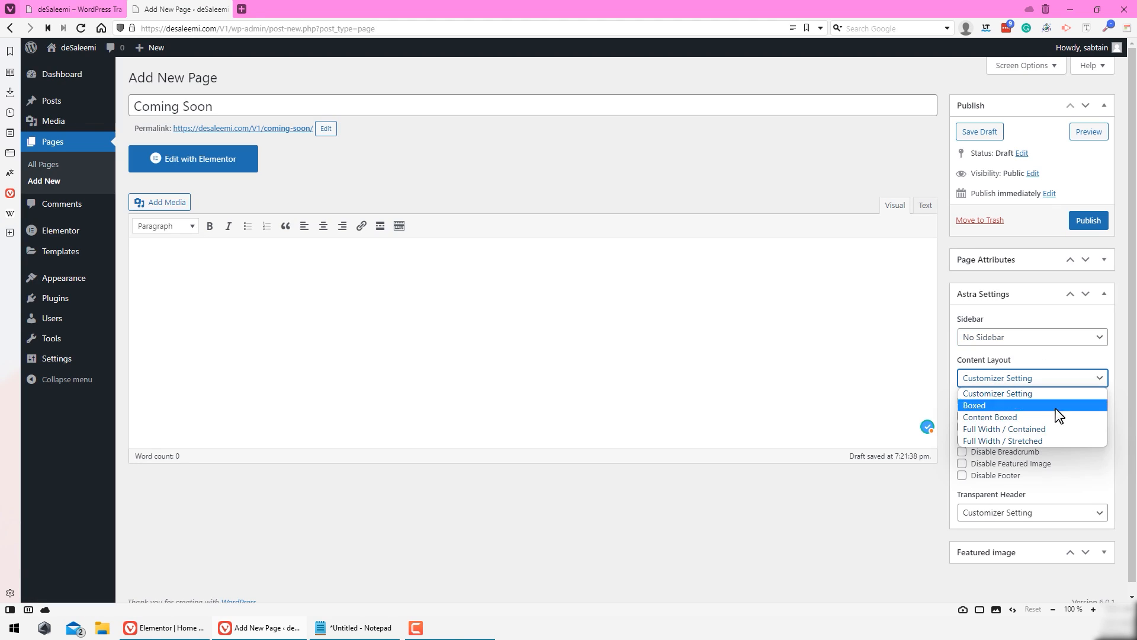
click(1052, 442)
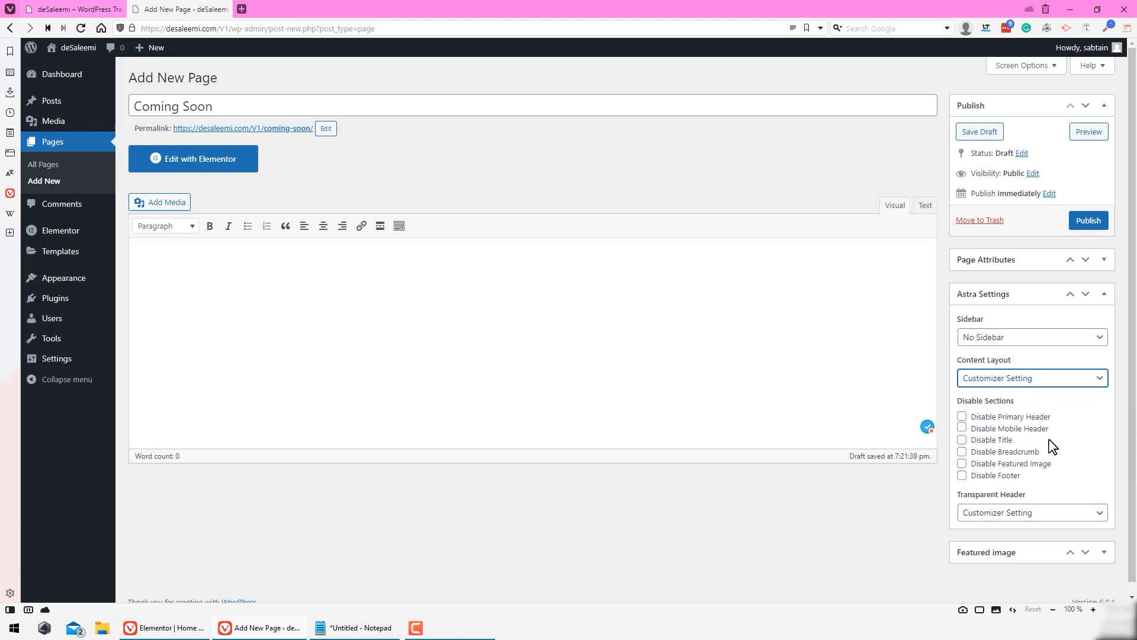
Step: Disable the primary header, mobile header, title, breadcrumb, featured image and footer for the page, and publish it
click(963, 418)
click(962, 429)
click(962, 440)
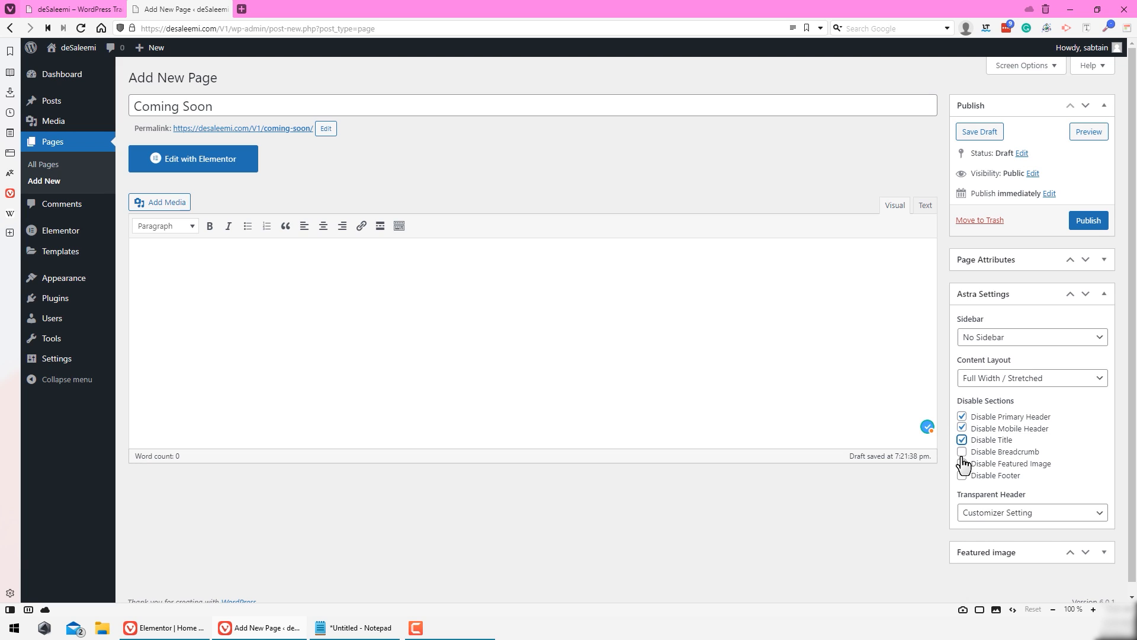
click(963, 452)
click(964, 464)
click(1095, 228)
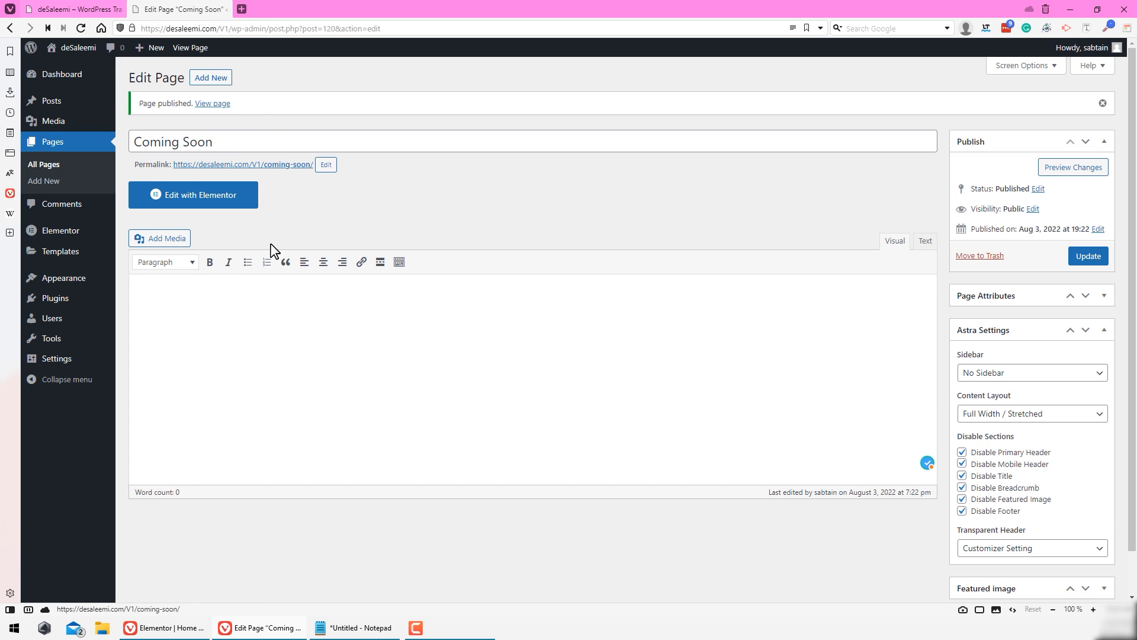
Step: Open the Coming Soon page in Elementor and examine the heading, subheading and buttons of the example page
click(226, 197)
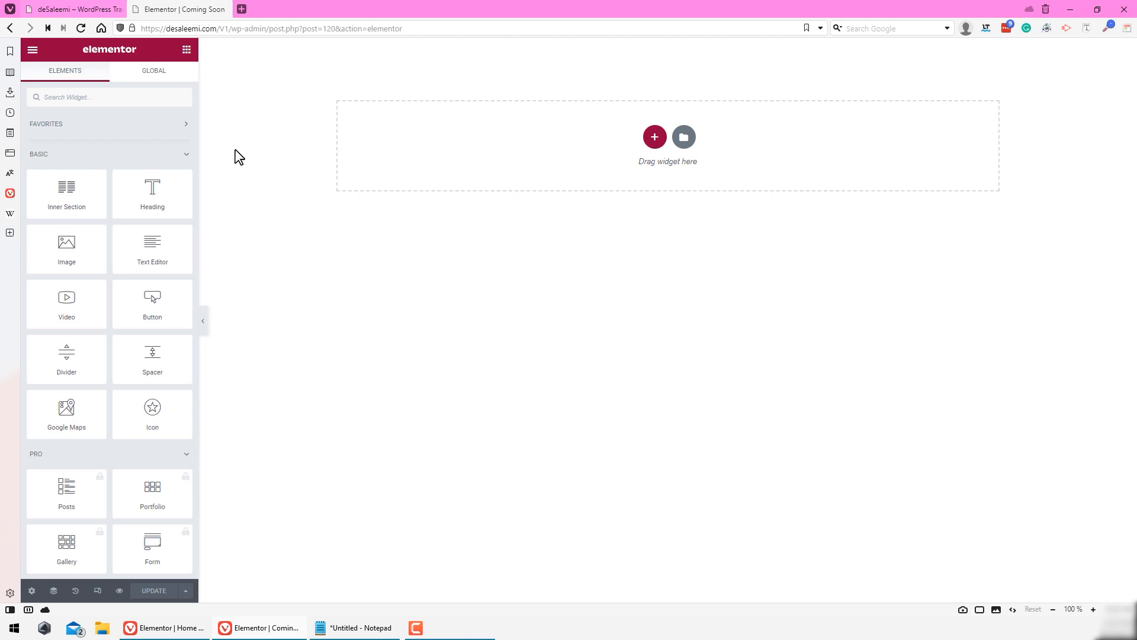
click(48, 8)
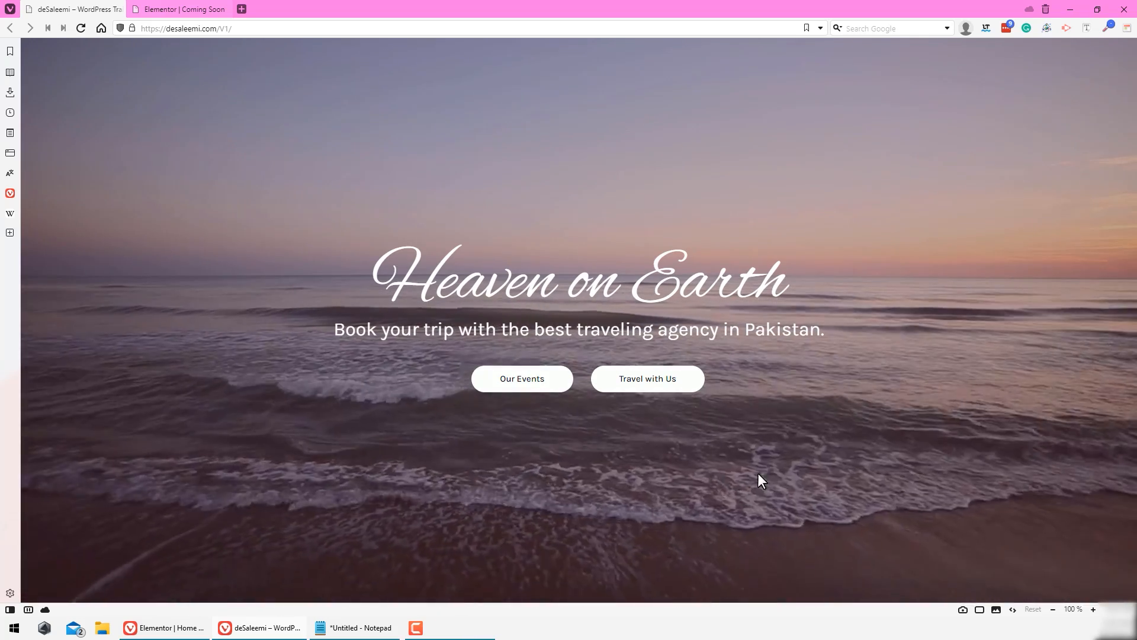
drag(370, 278, 805, 283)
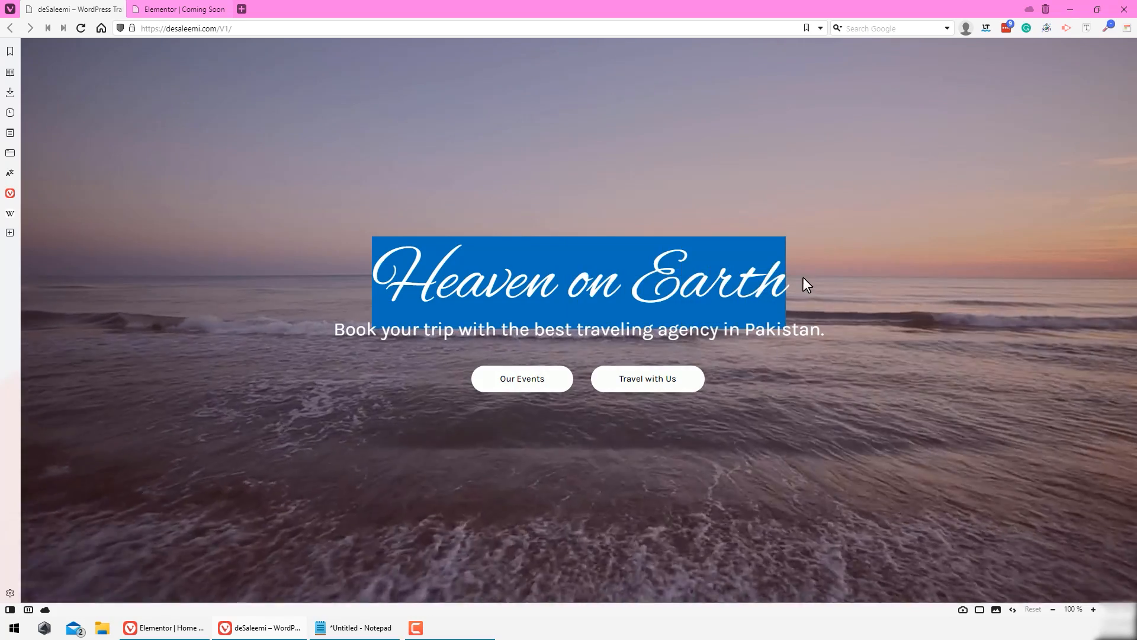
click(804, 285)
drag(334, 330, 875, 326)
click(460, 392)
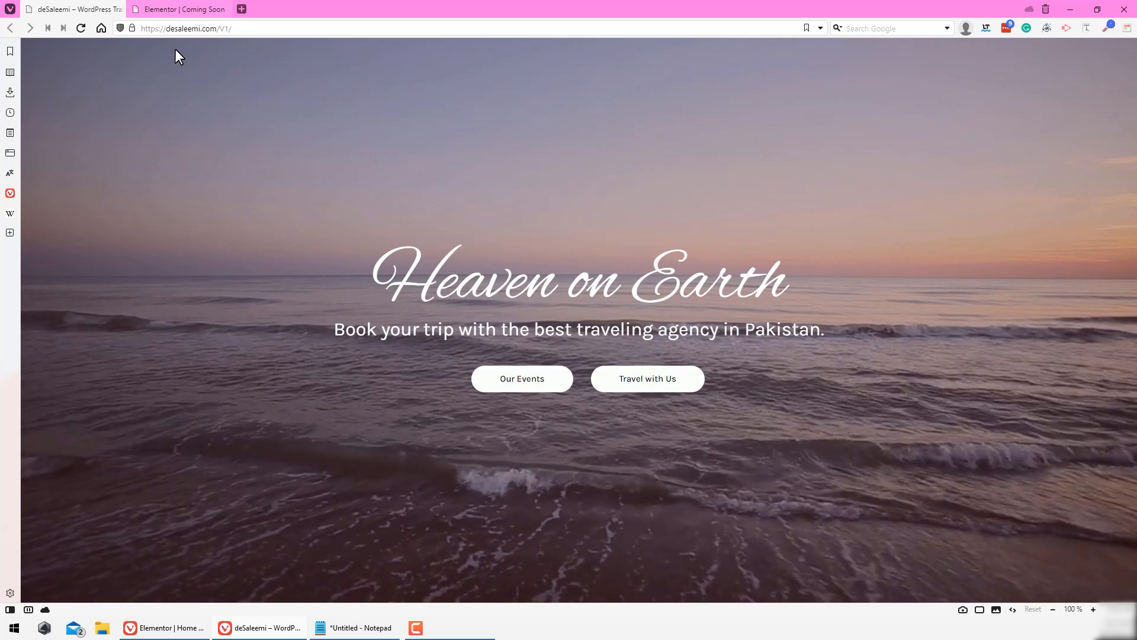
Step: Add a single-column section to the empty Coming Soon page and set its height option to Min Height
click(173, 10)
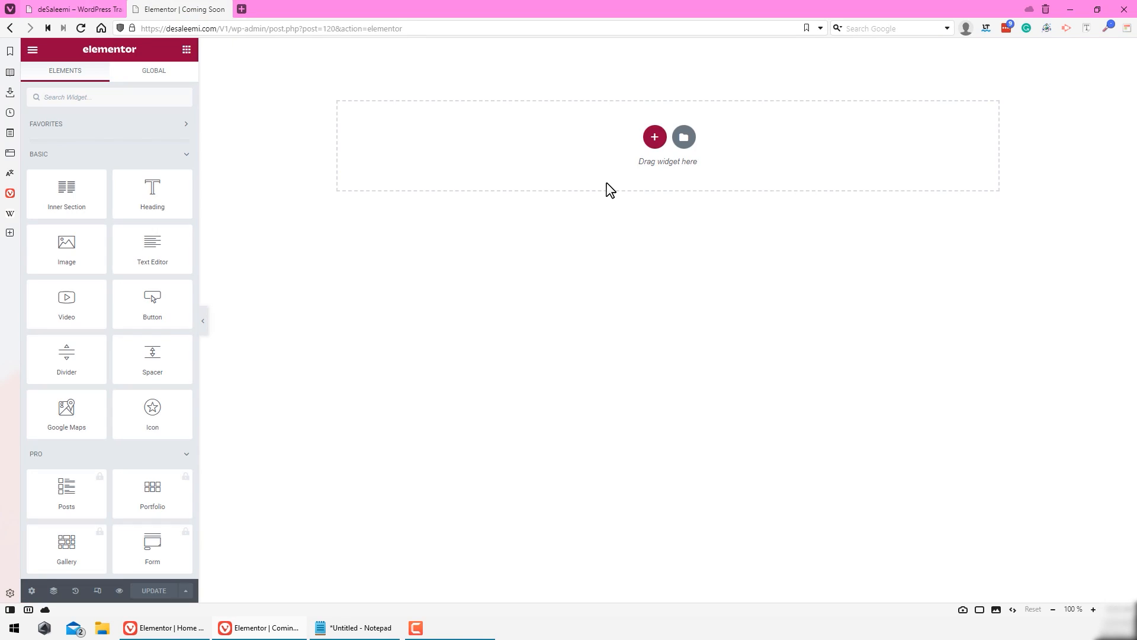
click(654, 137)
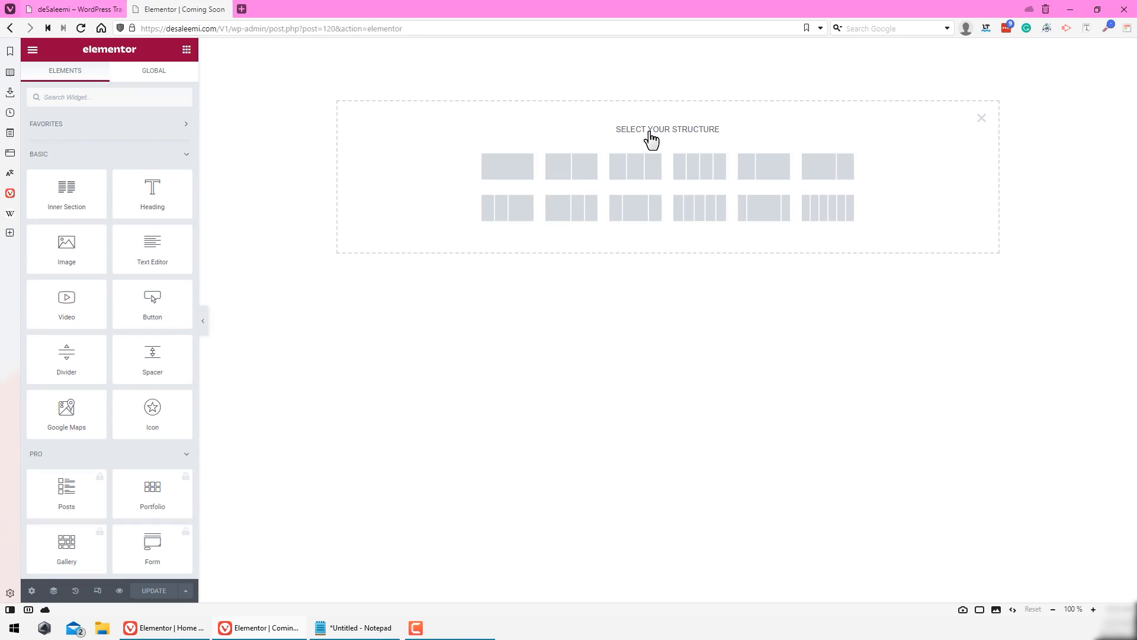
click(507, 172)
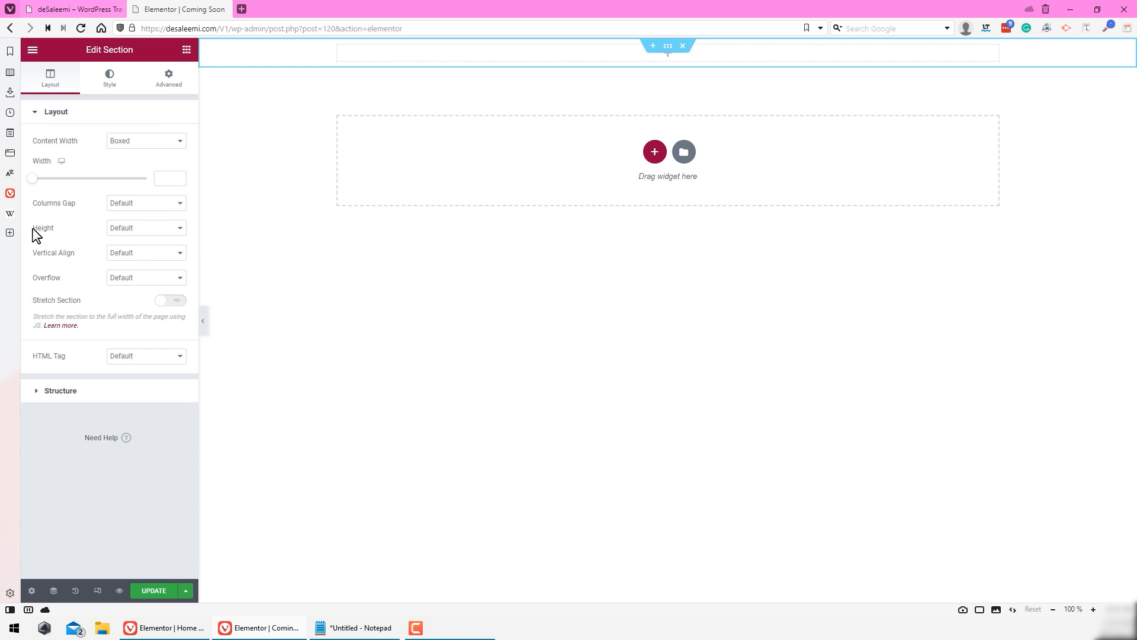
click(137, 235)
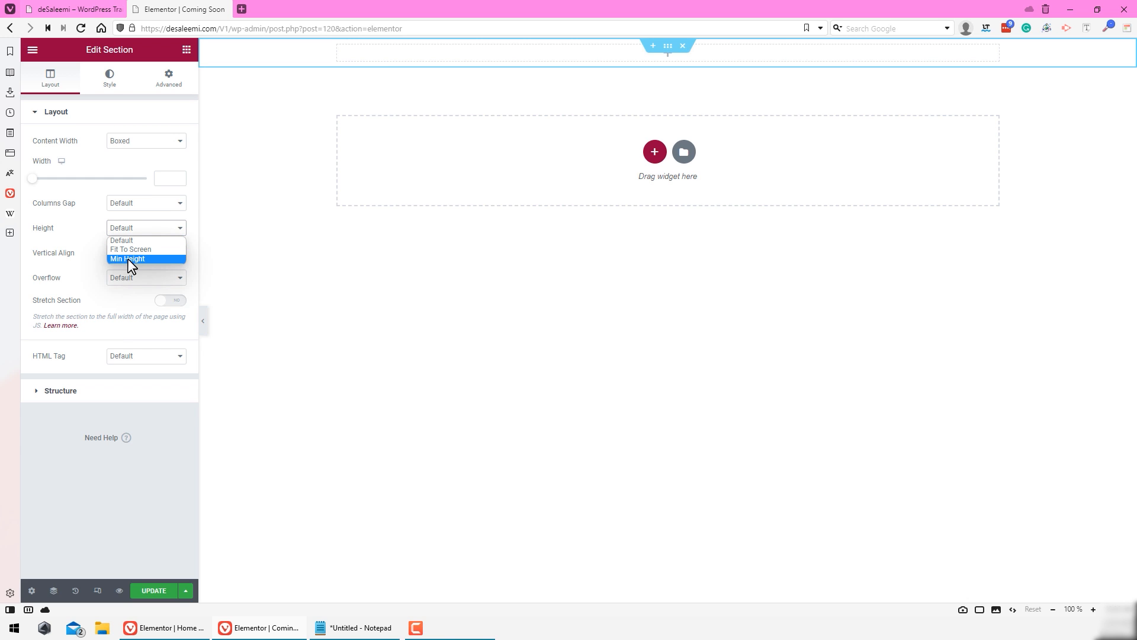
click(130, 259)
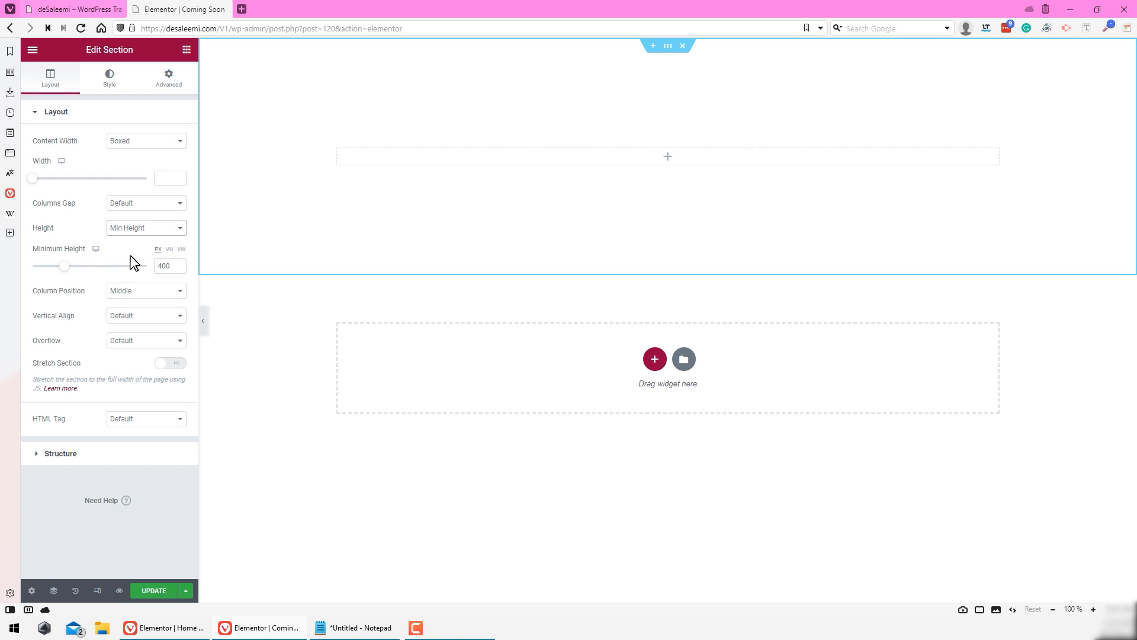
Step: Set the section's minimum height to about 661 px and compare it with the example page
mouse_move(64, 267)
mouse_down()
mouse_move(118, 266)
mouse_move(44, 261)
mouse_move(114, 264)
mouse_move(50, 274)
mouse_move(106, 261)
mouse_move(84, 270)
mouse_up()
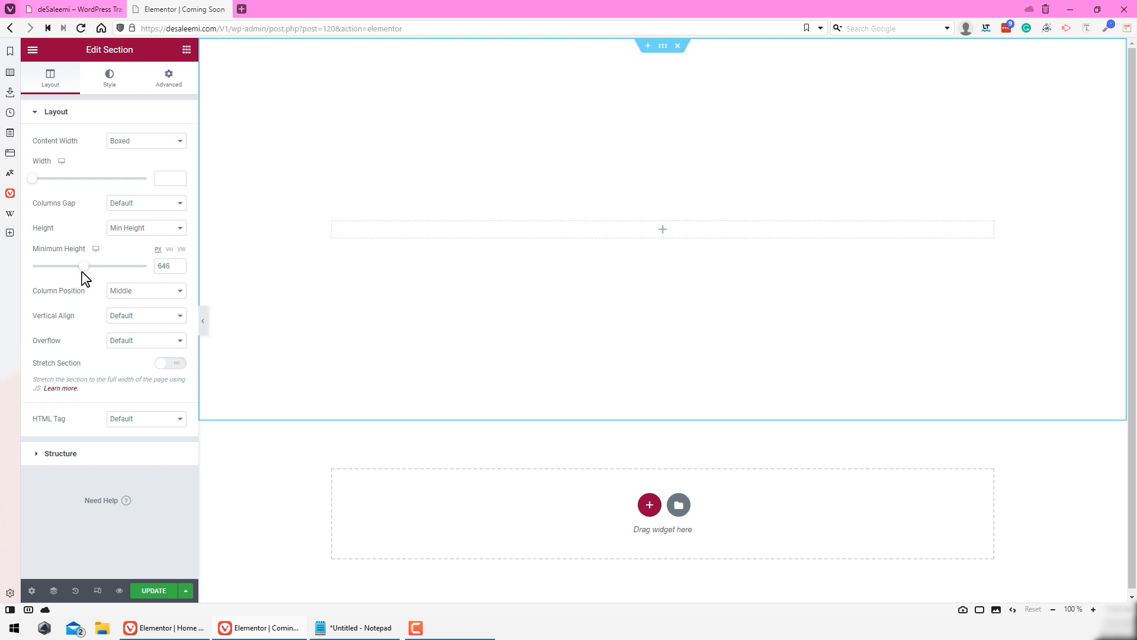
mouse_move(85, 267)
mouse_down()
mouse_move(117, 265)
mouse_move(85, 268)
mouse_up()
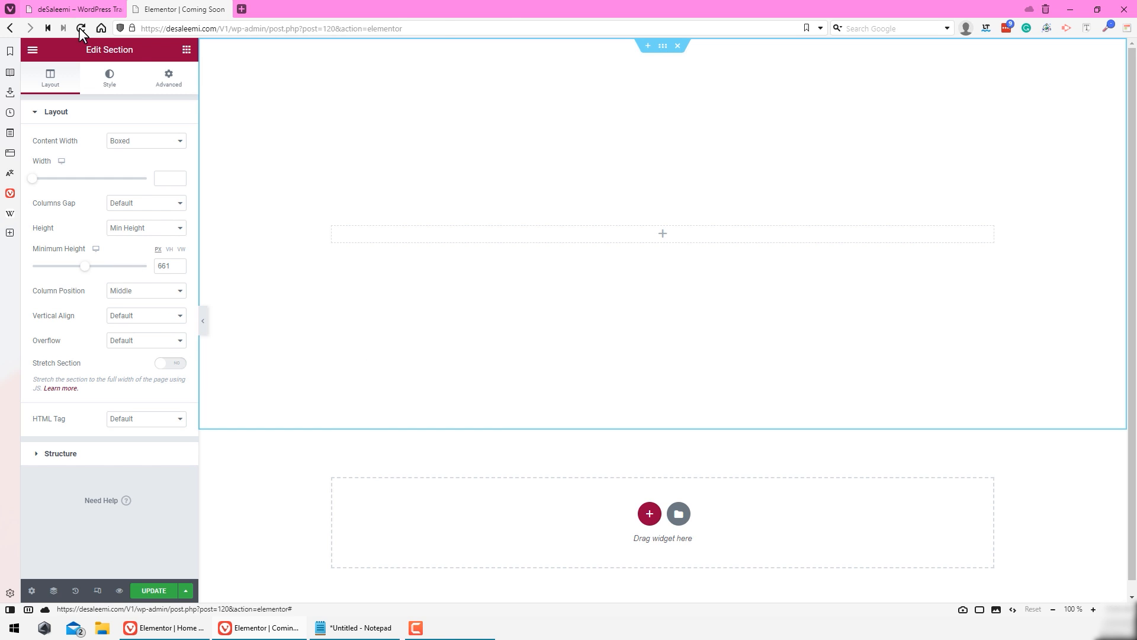
click(77, 8)
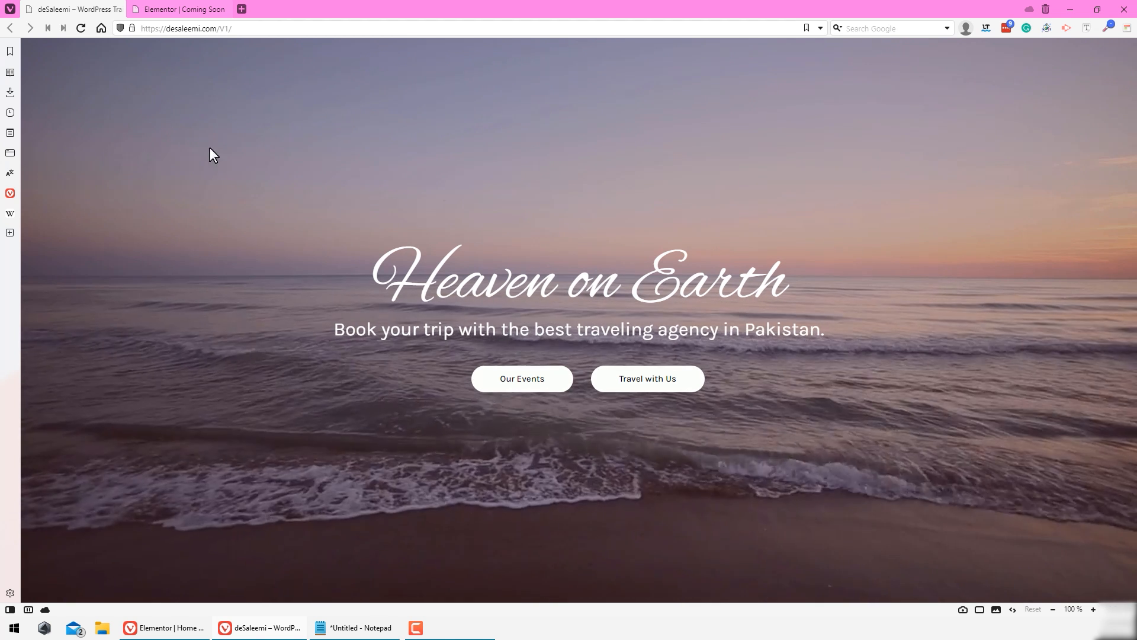
click(168, 9)
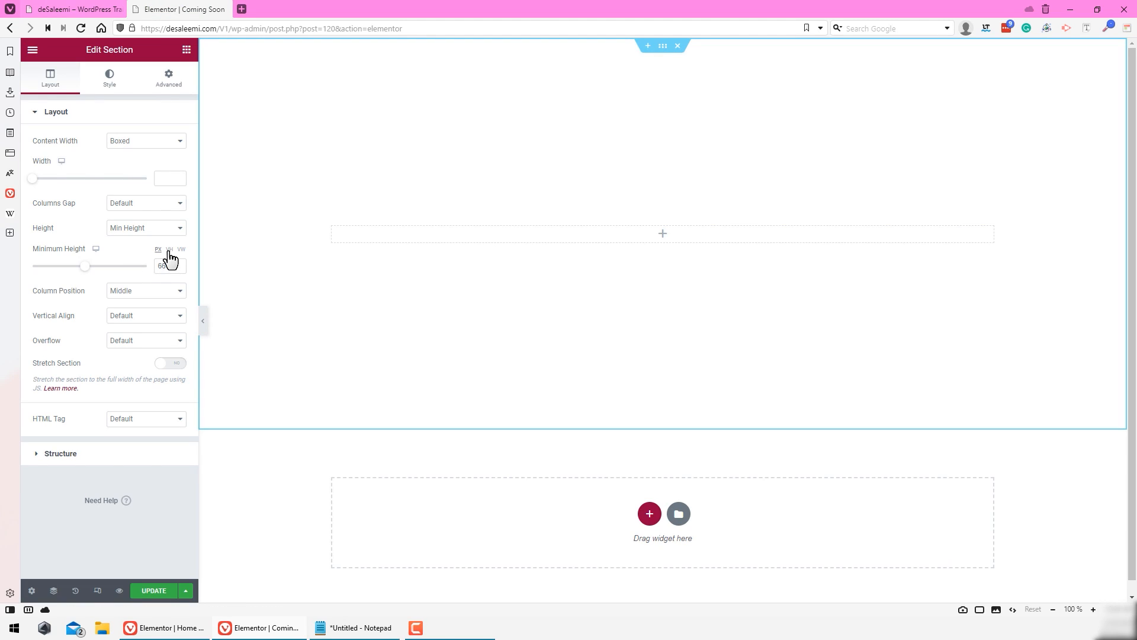
Step: Set the section's minimum height to 100 VH to match the example page's full-screen hero and update the page
click(111, 8)
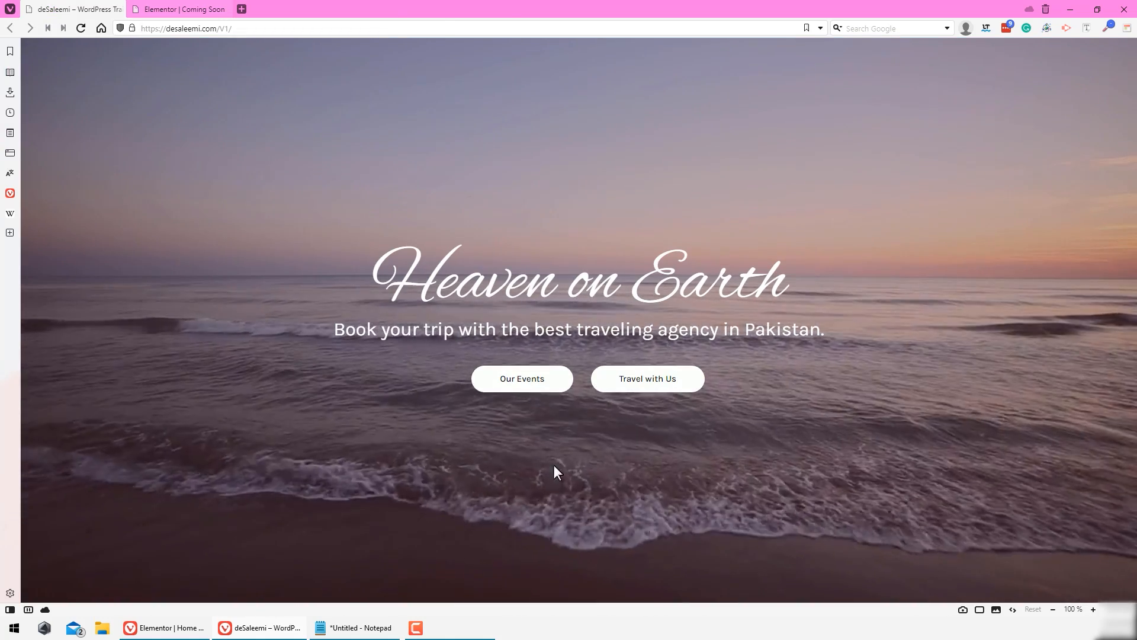
click(181, 7)
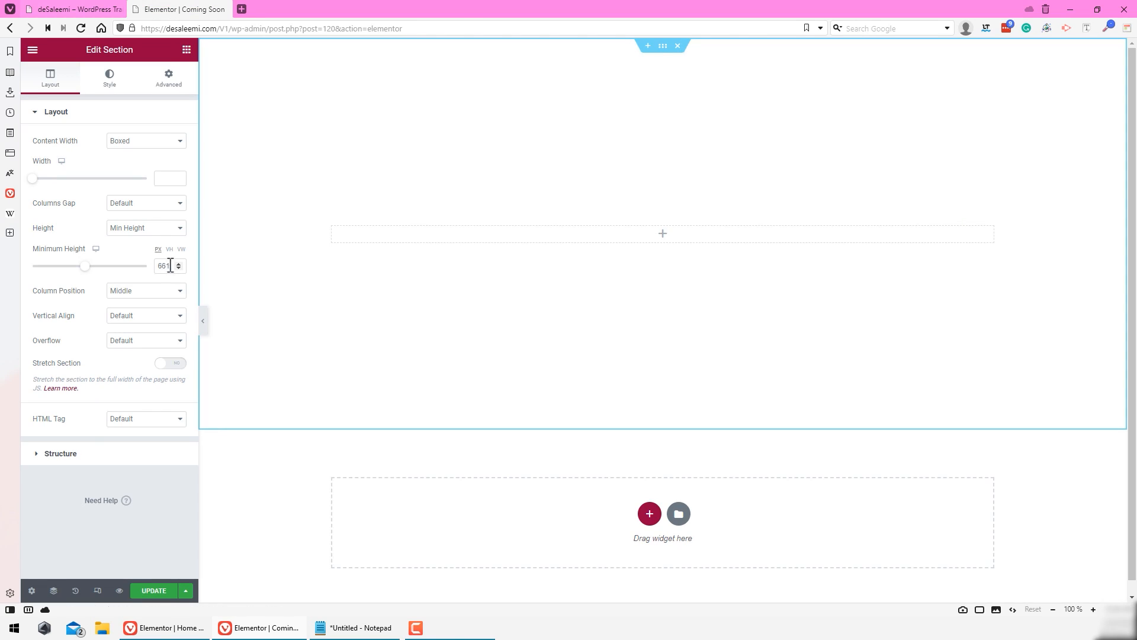
click(169, 250)
drag(175, 264, 152, 274)
text(100)
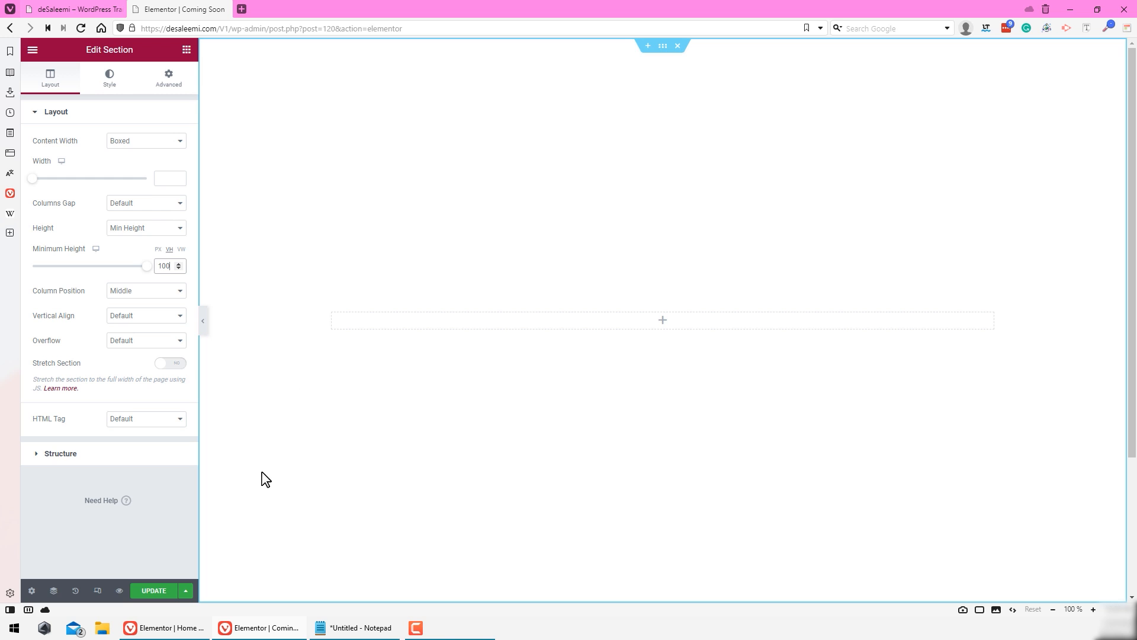
click(155, 593)
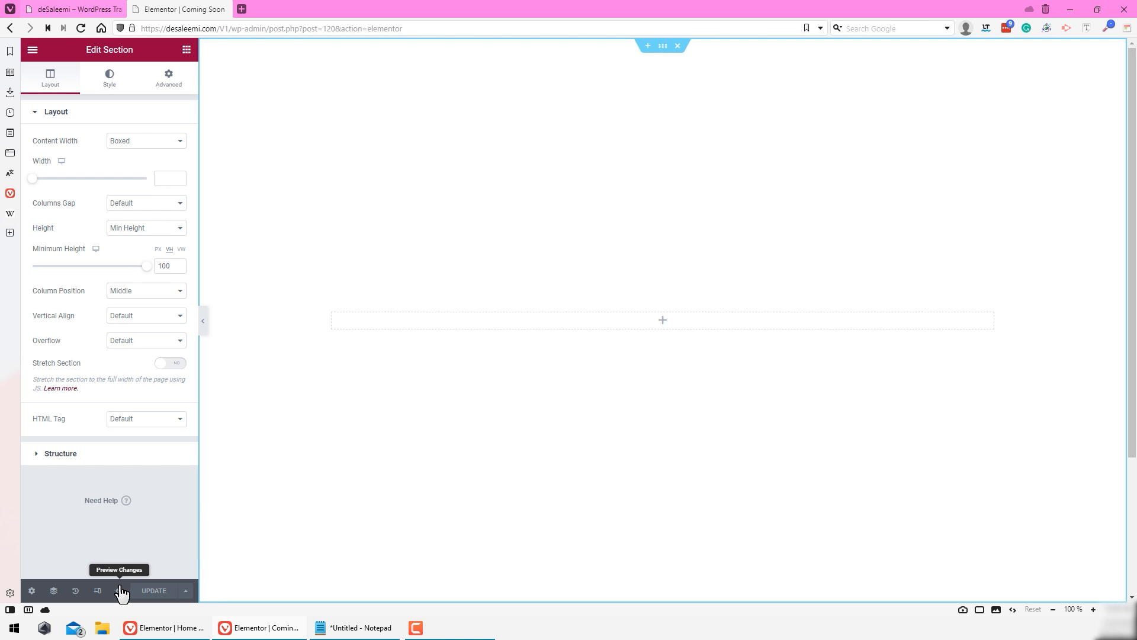
Step: Preview the Coming Soon page in a new tab and compare it with the Heaven on Earth example page
click(120, 591)
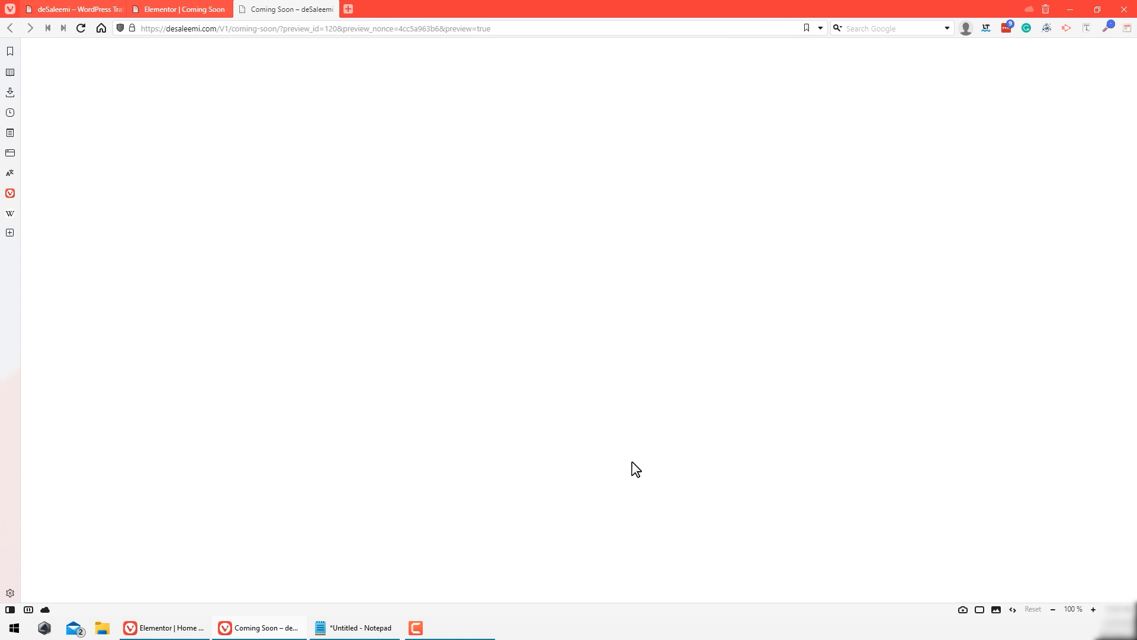
click(187, 9)
click(96, 8)
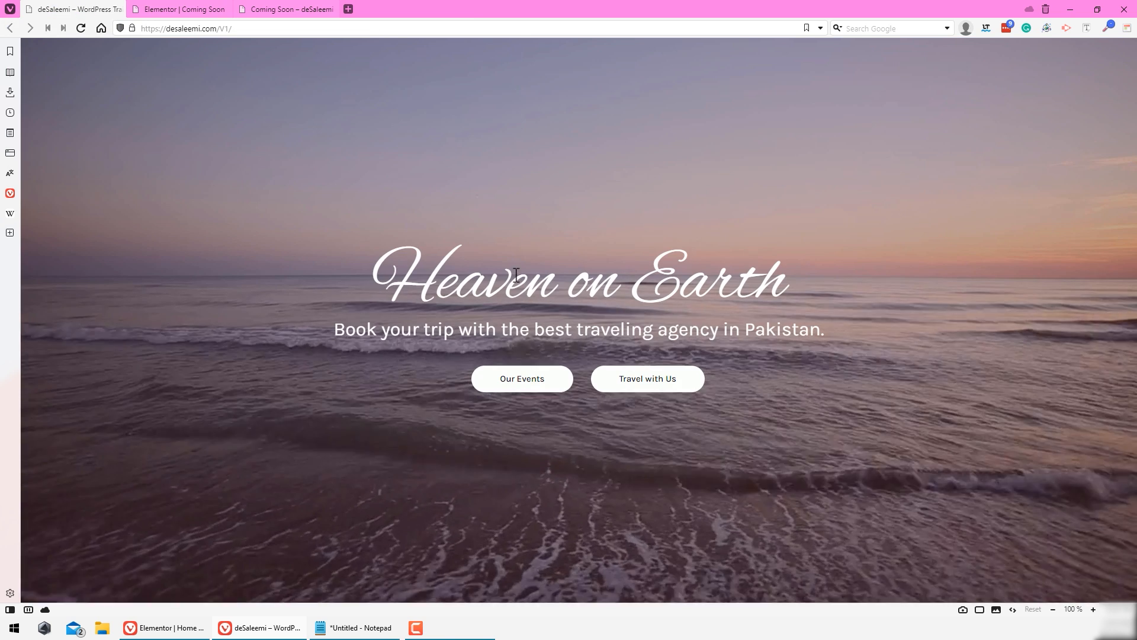
key(ctrl+Tab)
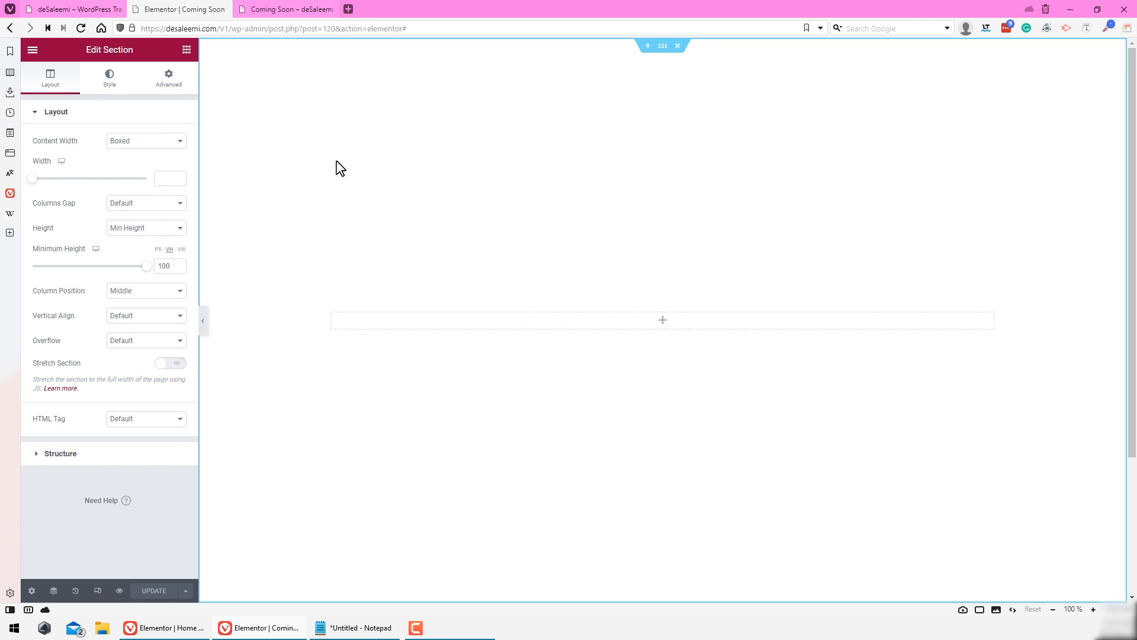
Step: Set the section's normal background type to video
click(104, 89)
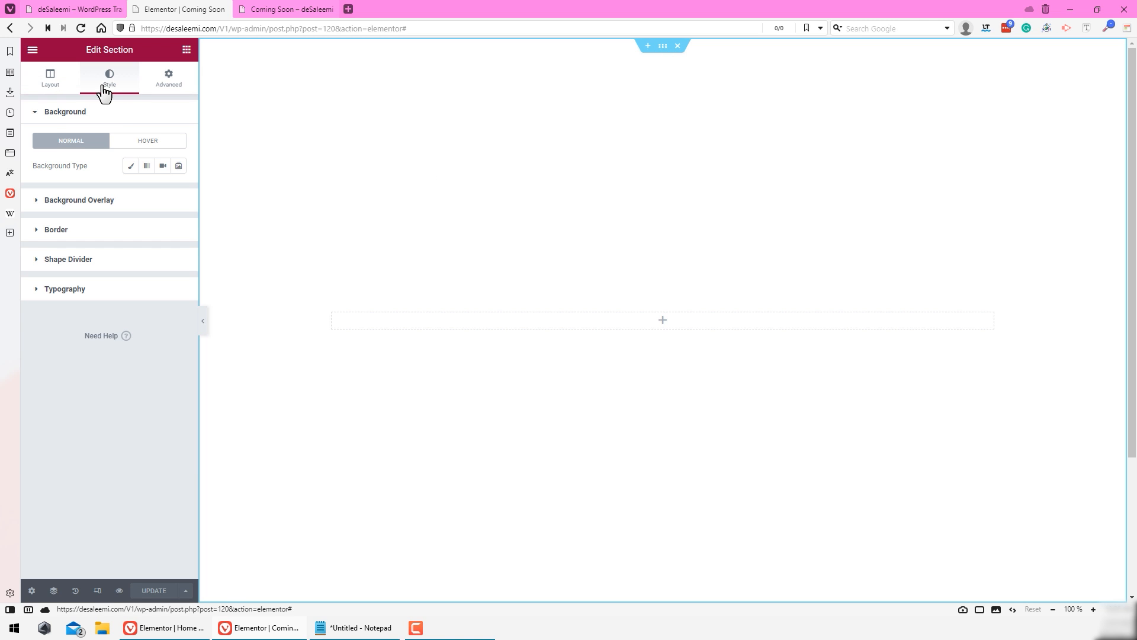
click(163, 166)
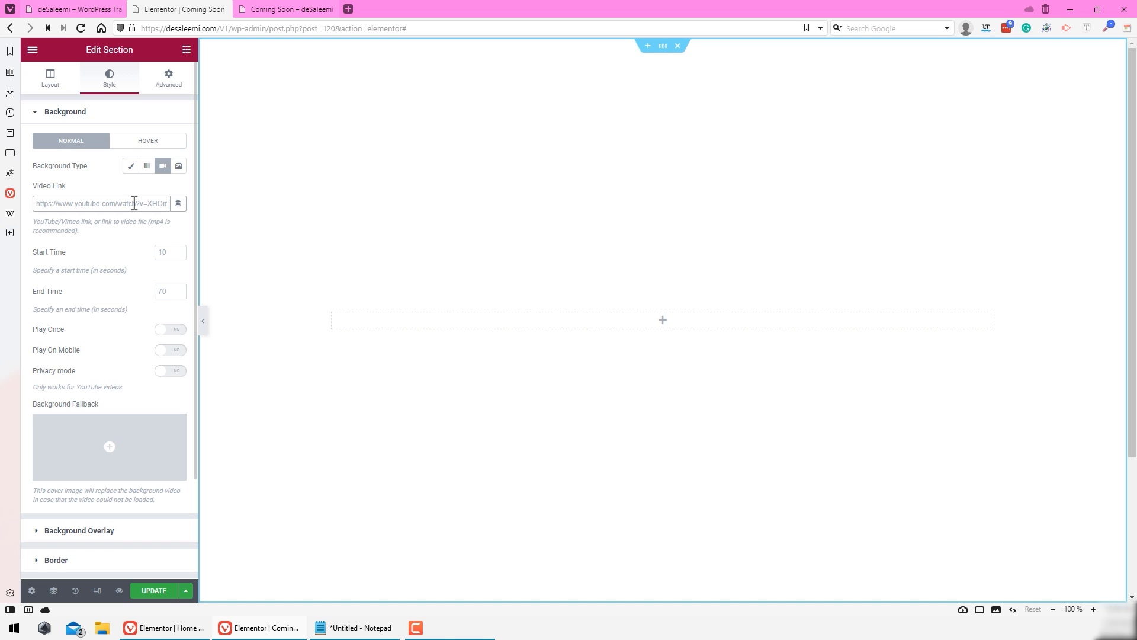
Step: Open pexels.com in a new tab and look over its stock media home page alongside the example page
click(349, 8)
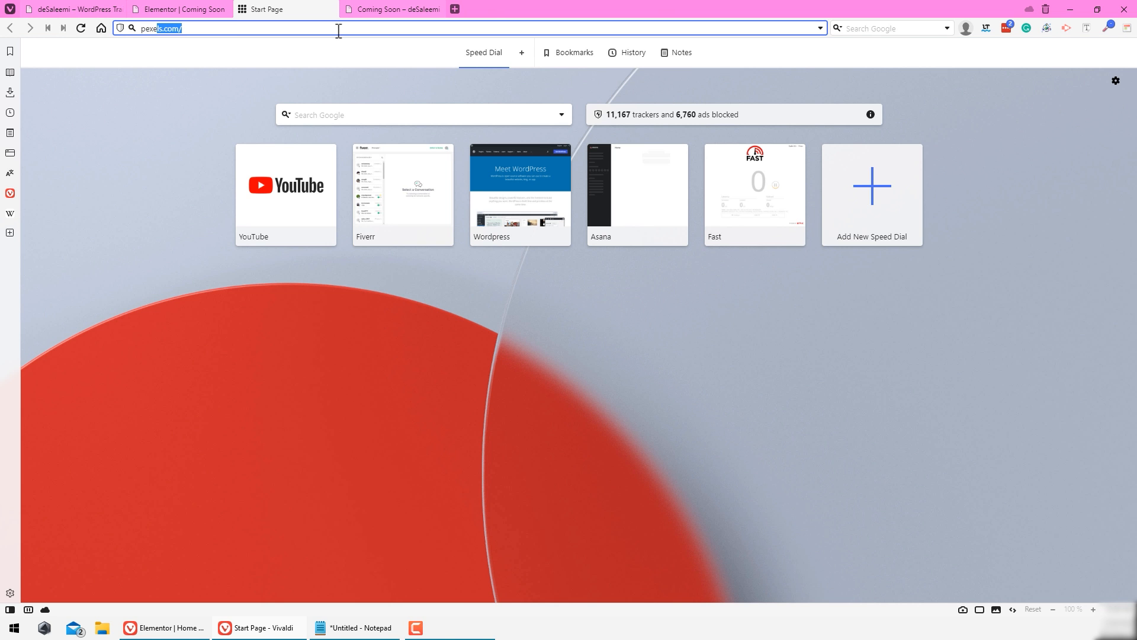
key(Return)
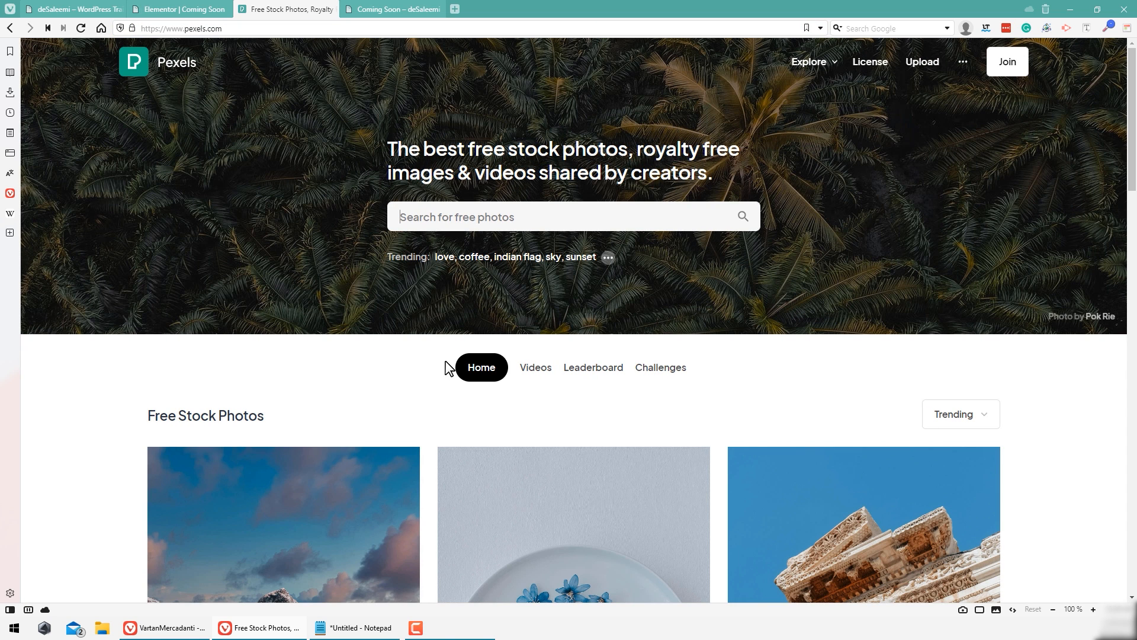
click(450, 220)
click(326, 381)
click(77, 9)
click(291, 9)
scroll(538, 336, down, 5)
scroll(515, 363, up, 5)
Step: Open the contributor's videos page on pixabay.com and look through the listed videos
click(228, 31)
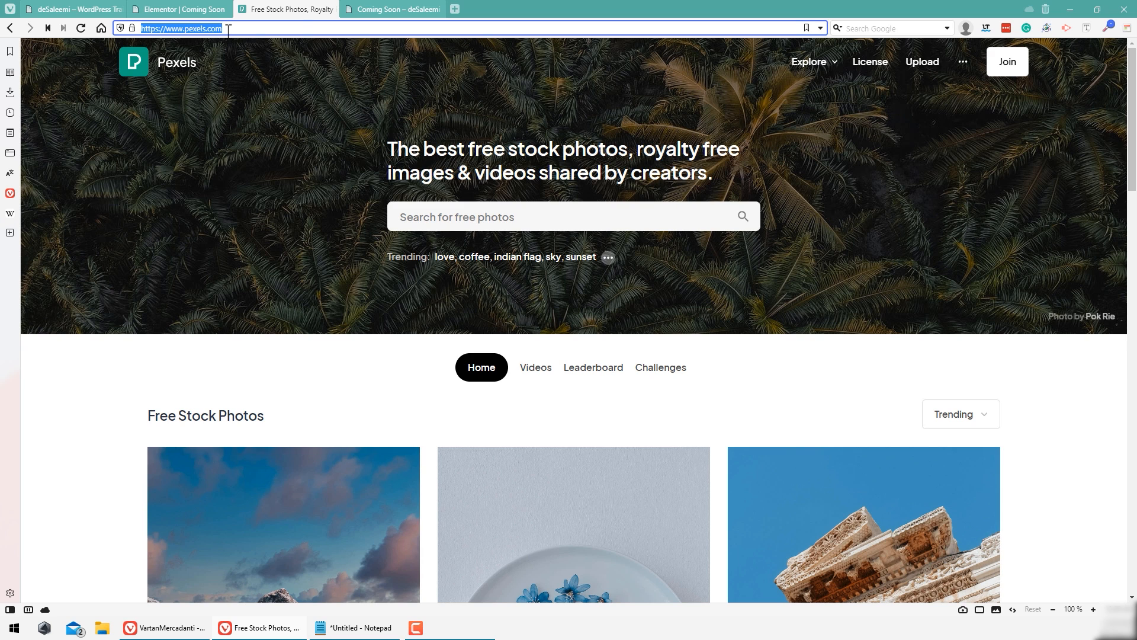
text(https://pixabay.com/users/vartanmercadanti-17951133/?tab=videos)
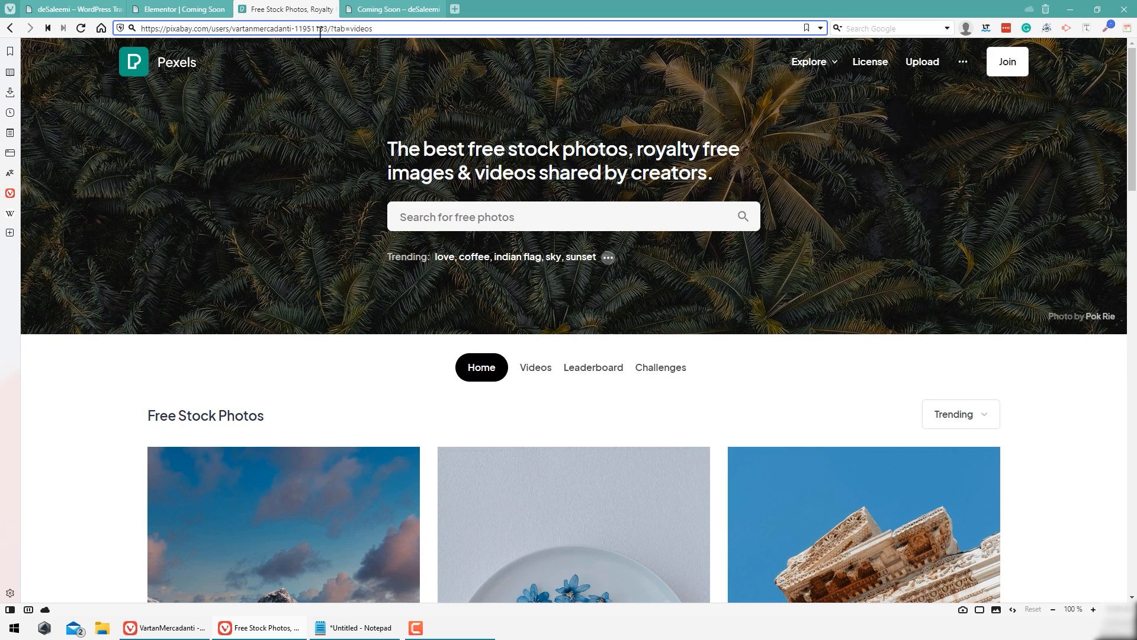
key(Return)
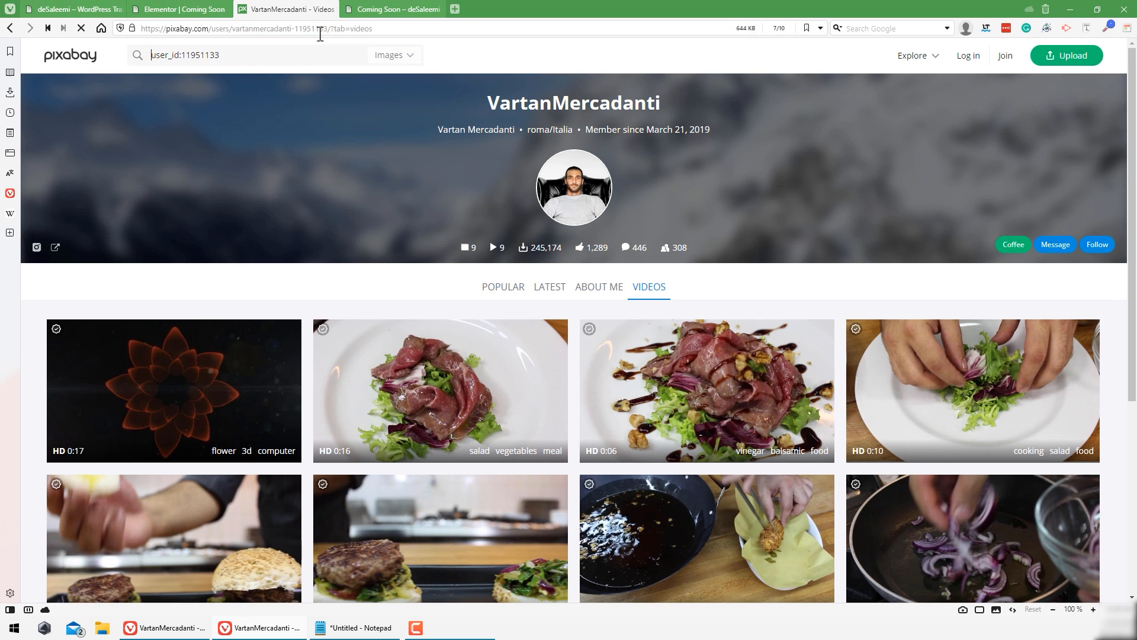
drag(487, 104, 716, 132)
click(759, 134)
scroll(759, 134, down, 6)
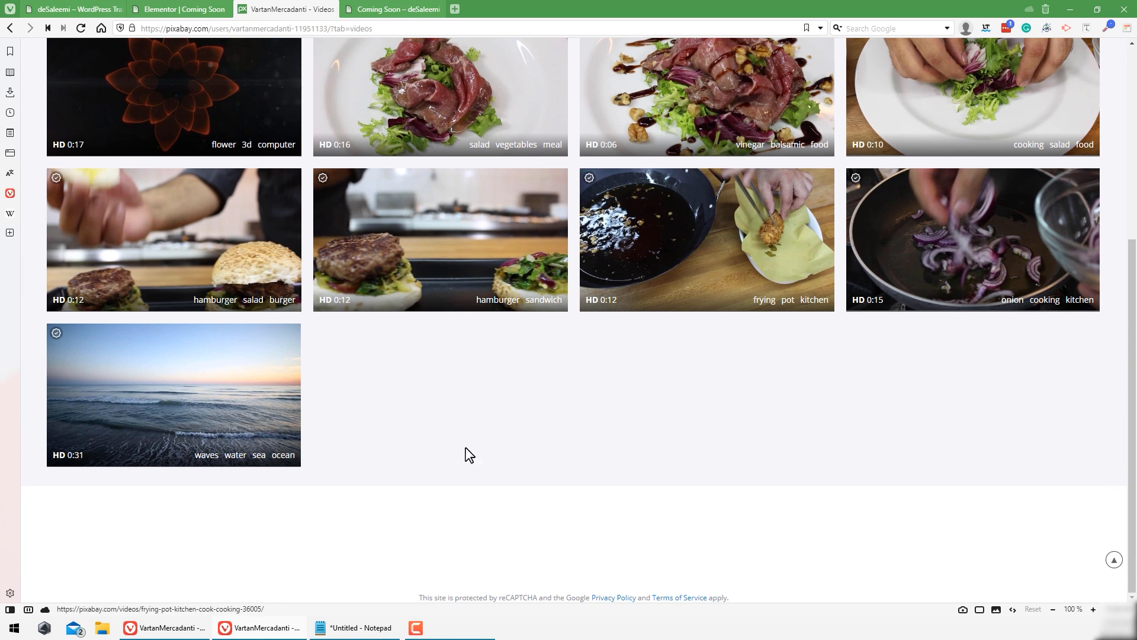
Step: Open the 0:31 waves, water, sea and ocean video and view its available download resolutions
click(189, 406)
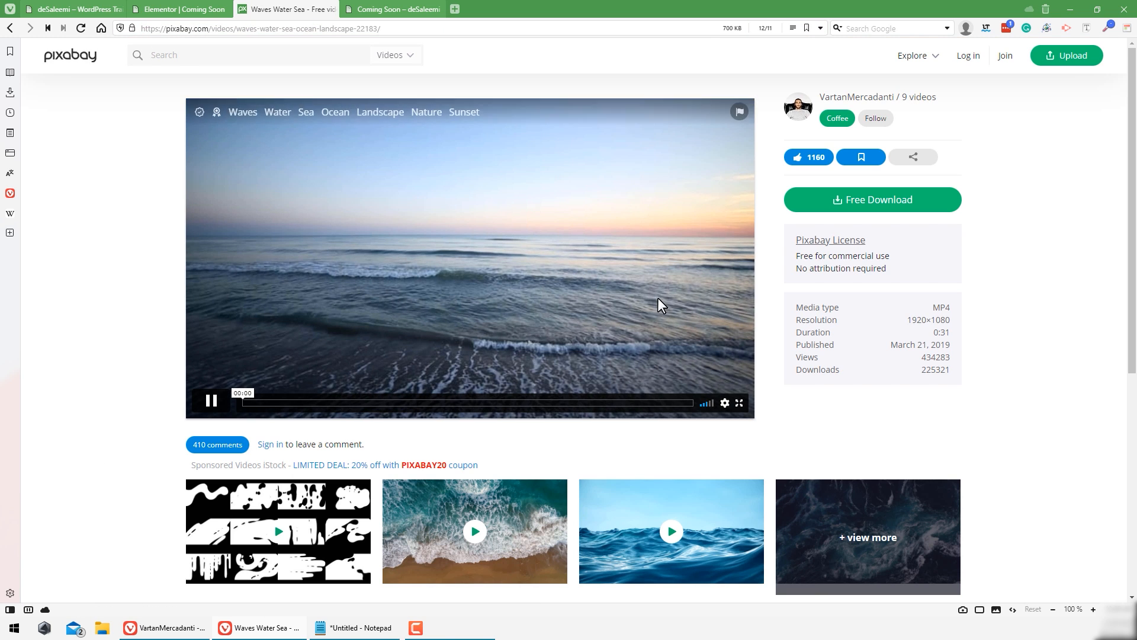
click(886, 201)
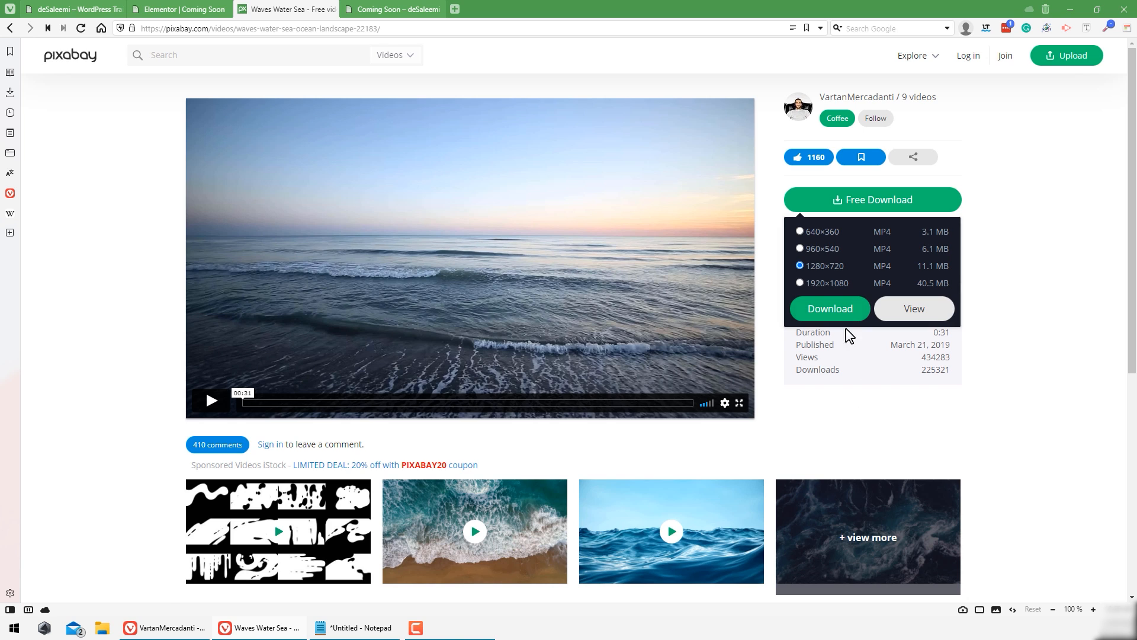
click(839, 392)
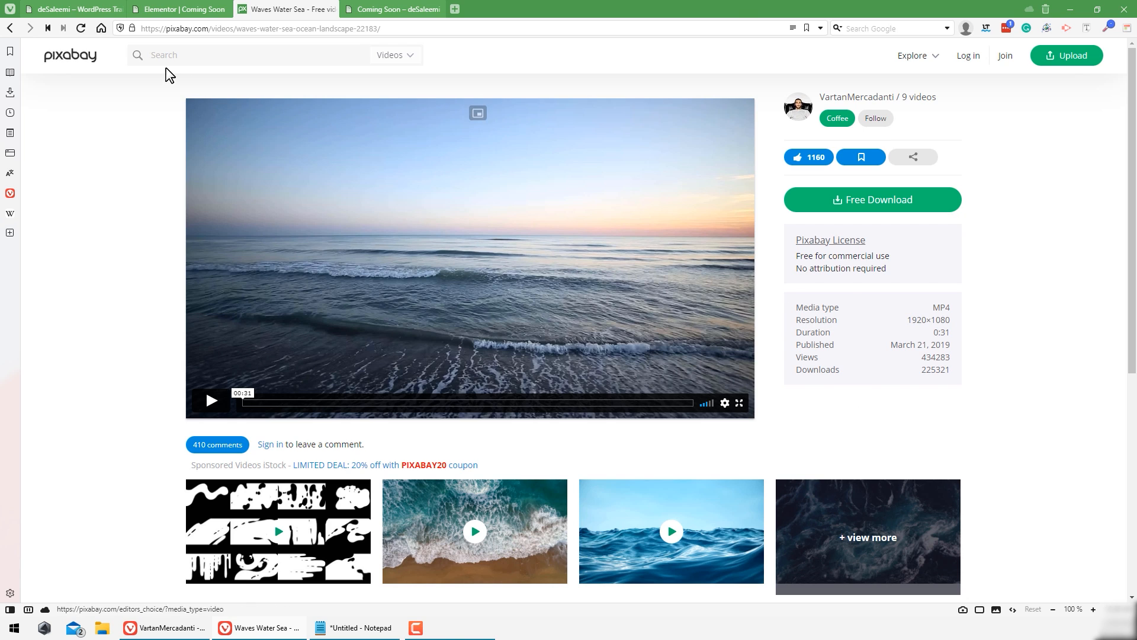
Step: Load the WordPress dashboard in the preview tab, dismiss the Elementor notice and open the Media Library
click(366, 9)
click(251, 28)
click(263, 28)
drag(304, 37, 562, 27)
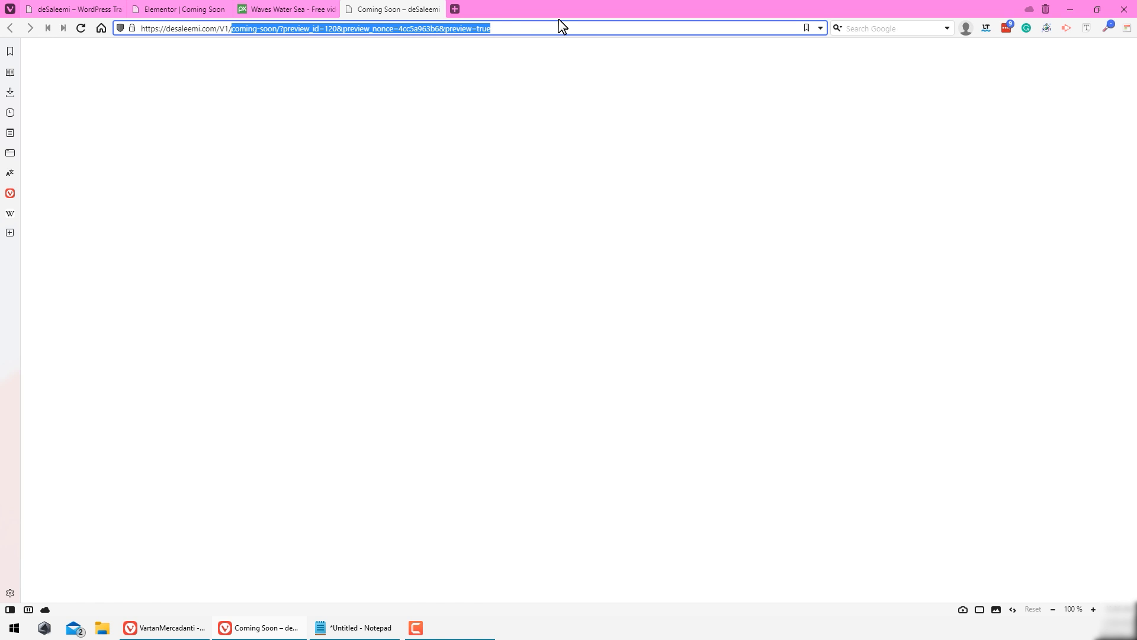
text(ps://desaleemi.com/V1/wp)
key(Return)
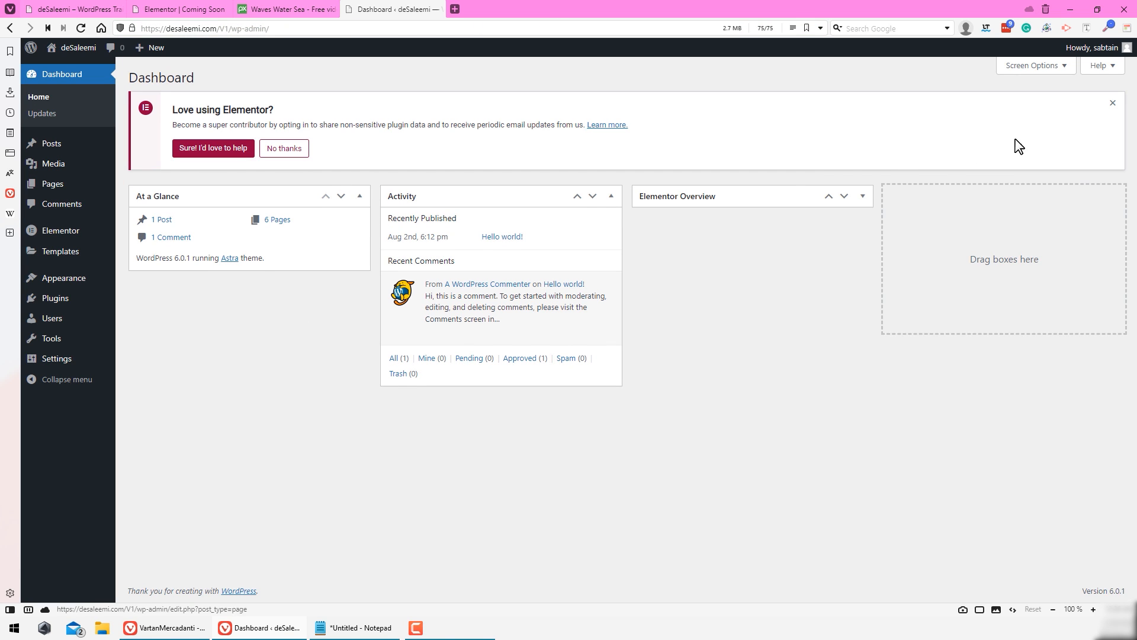
click(1113, 103)
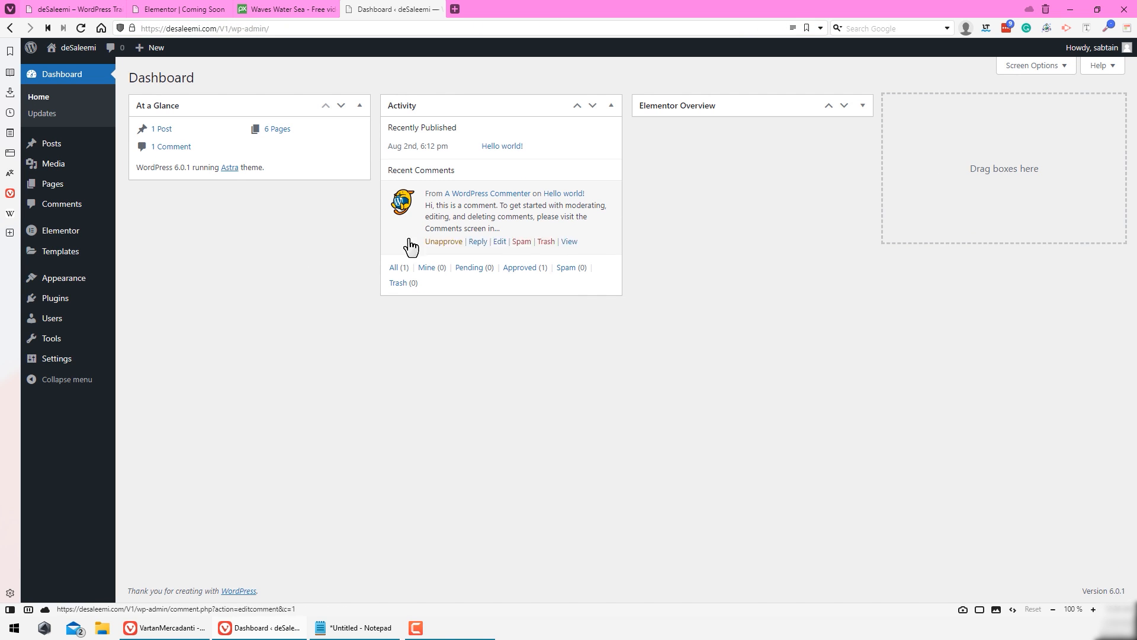
click(63, 172)
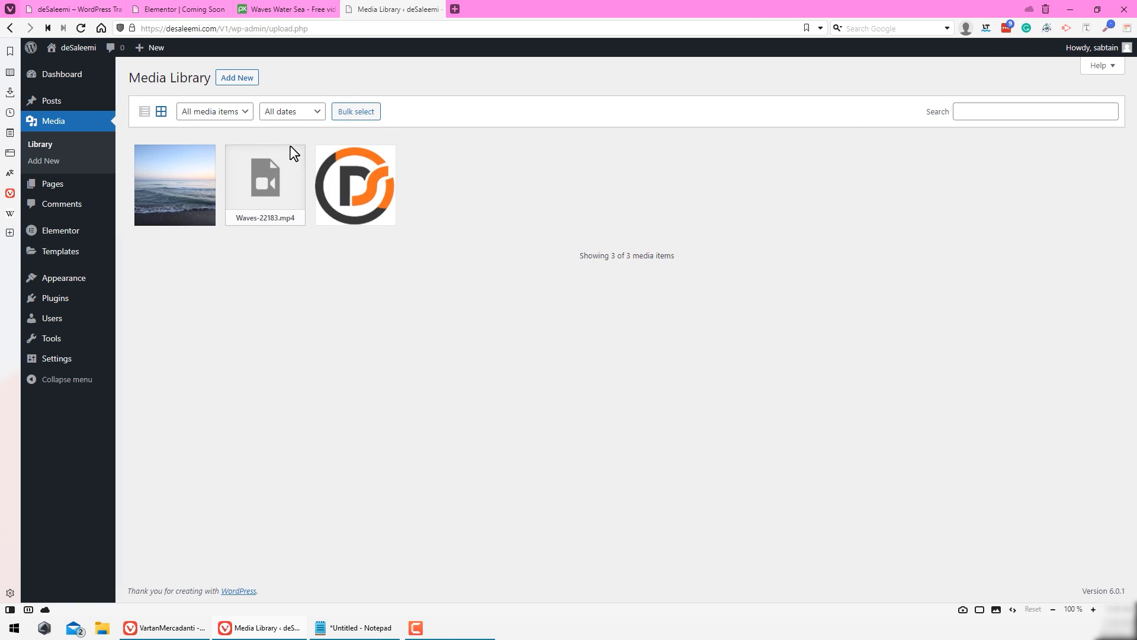
Step: Examine the attachment details of the beach image in the Media Library
click(266, 6)
click(364, 10)
click(198, 197)
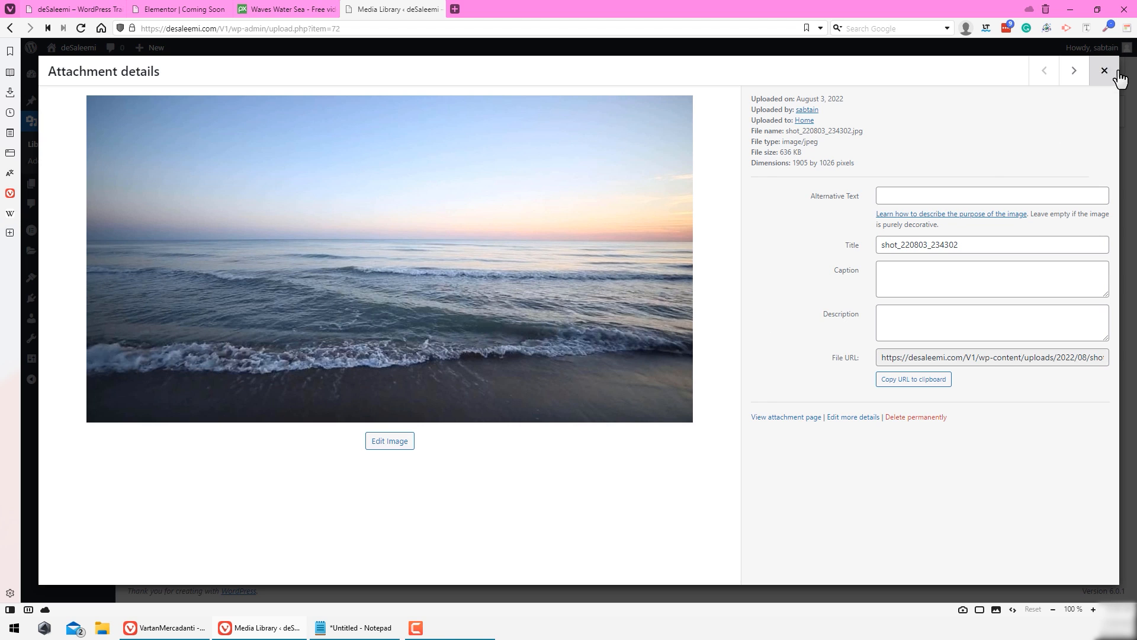
click(1105, 72)
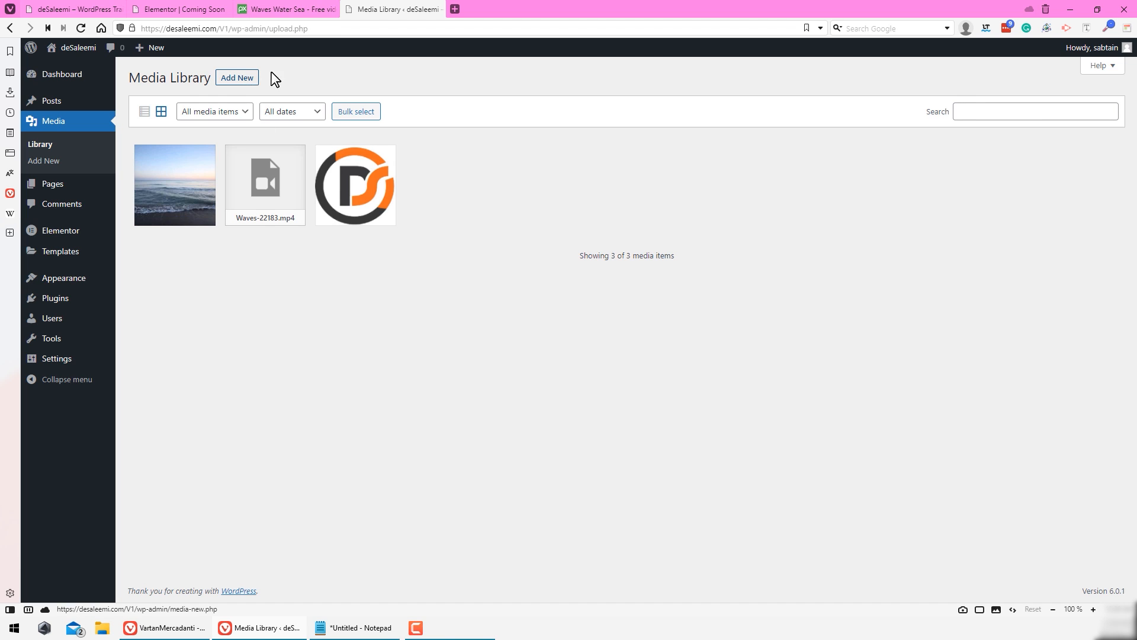
click(237, 87)
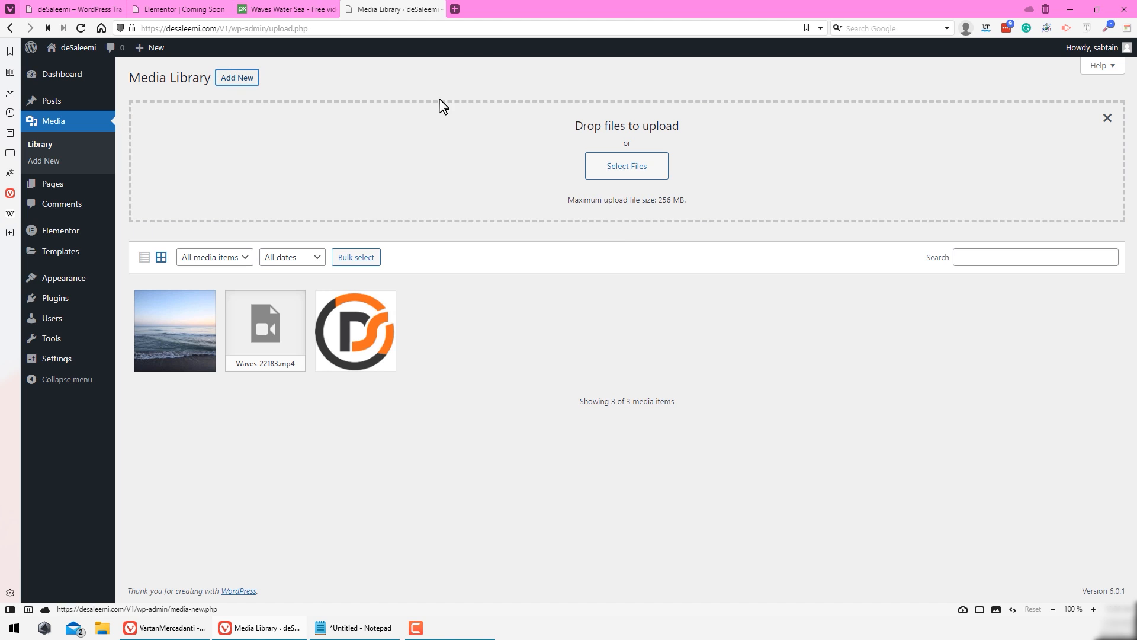
click(270, 6)
click(409, 7)
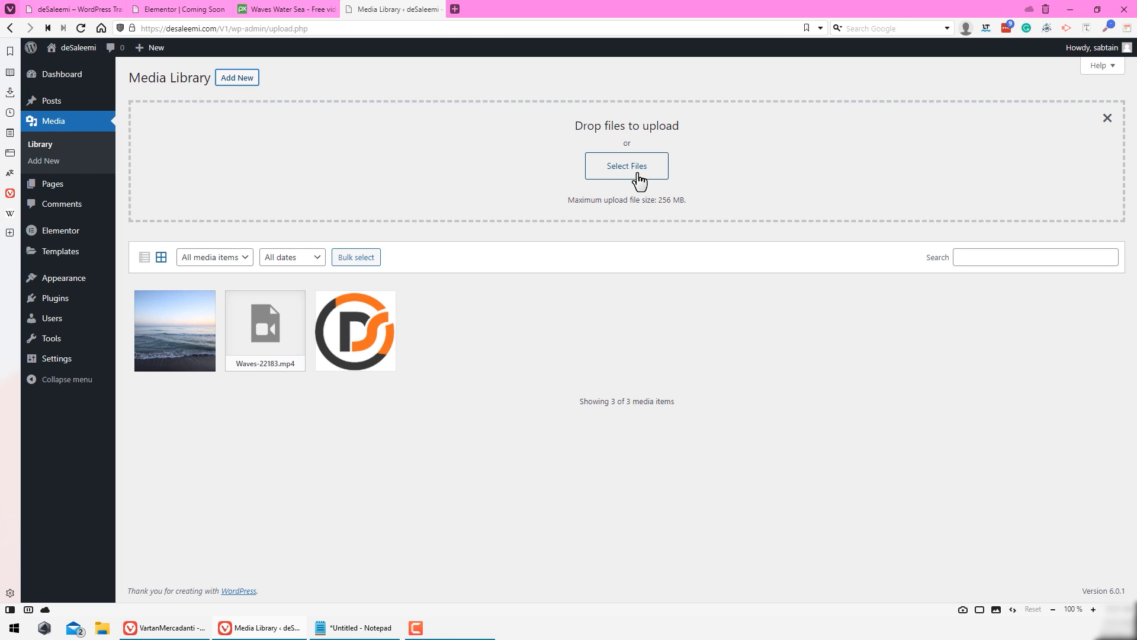
click(1107, 118)
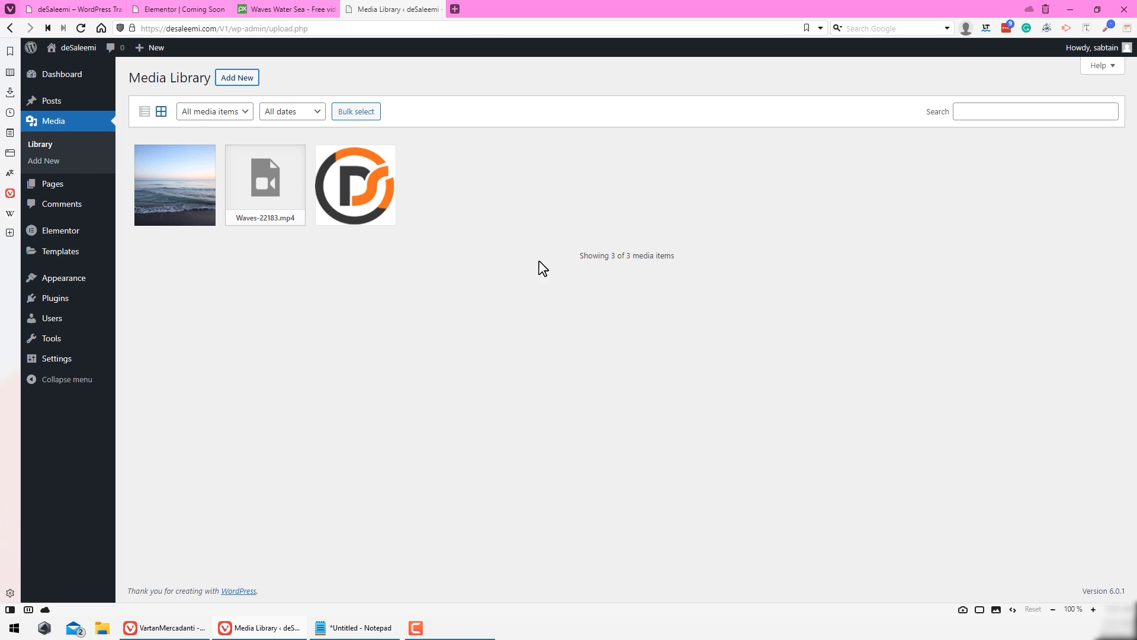
Step: Open the Waves-22183.mp4 attachment, play part of the video and copy its file URL
click(270, 191)
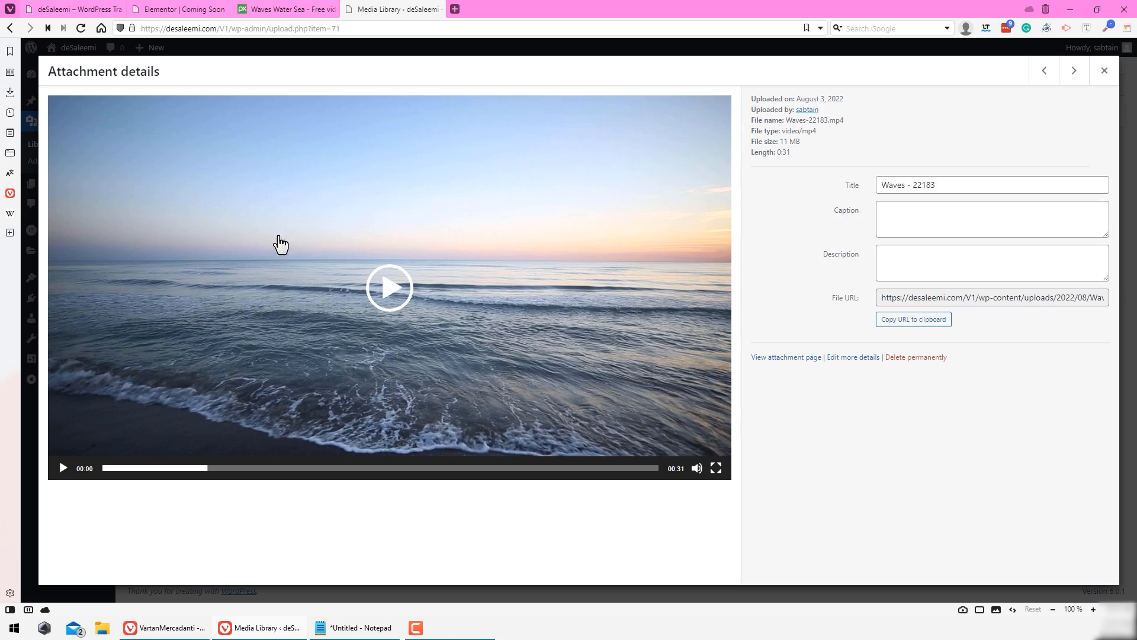
click(389, 296)
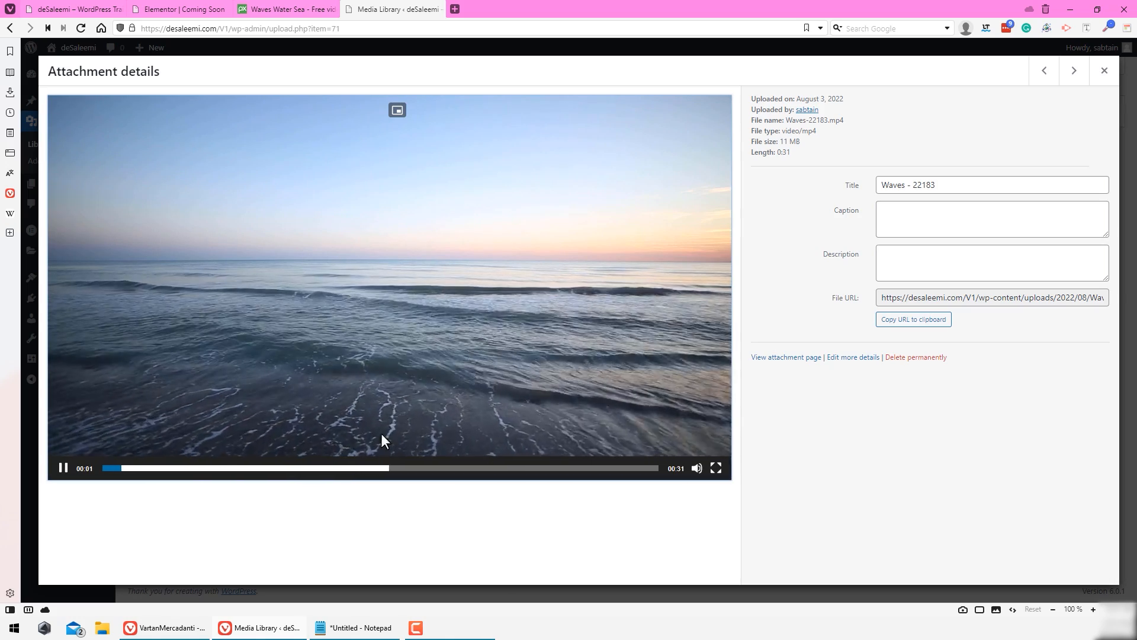
click(373, 468)
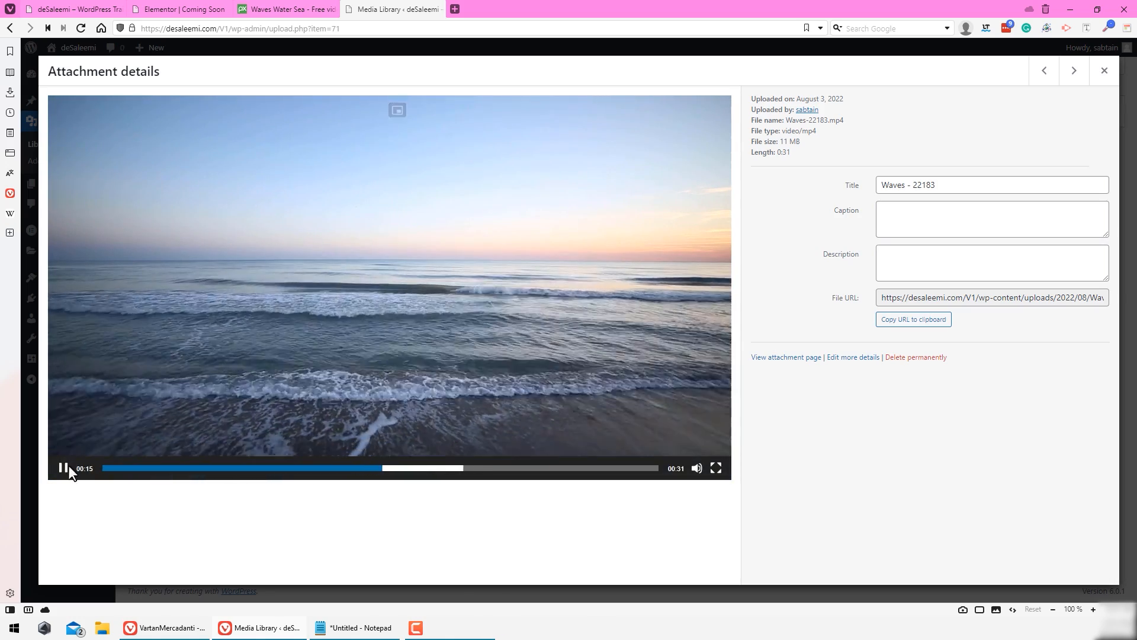
click(64, 468)
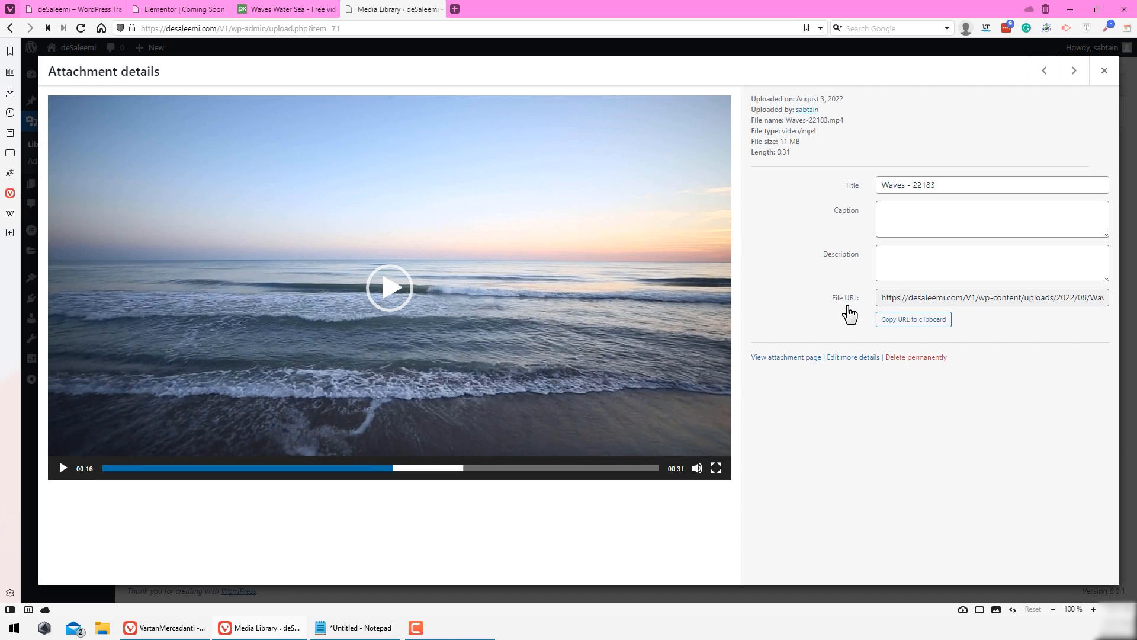
drag(881, 298, 1136, 279)
key(ctrl+c)
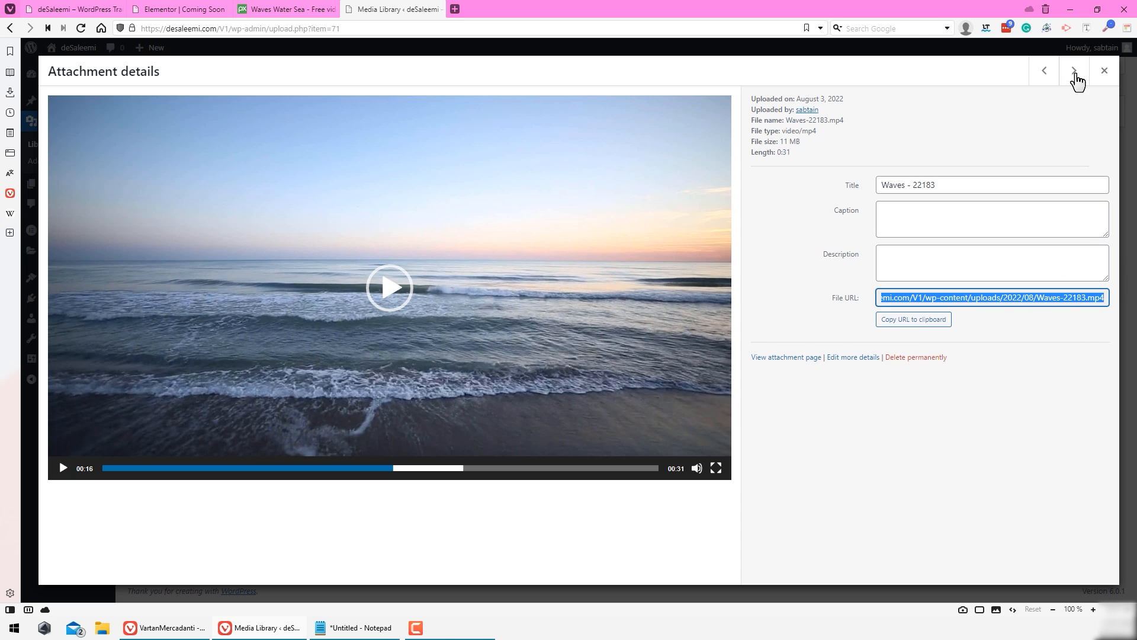
click(1103, 72)
Step: Paste the copied Waves-22183.mp4 URL as the background video link of the Coming Soon section
click(182, 5)
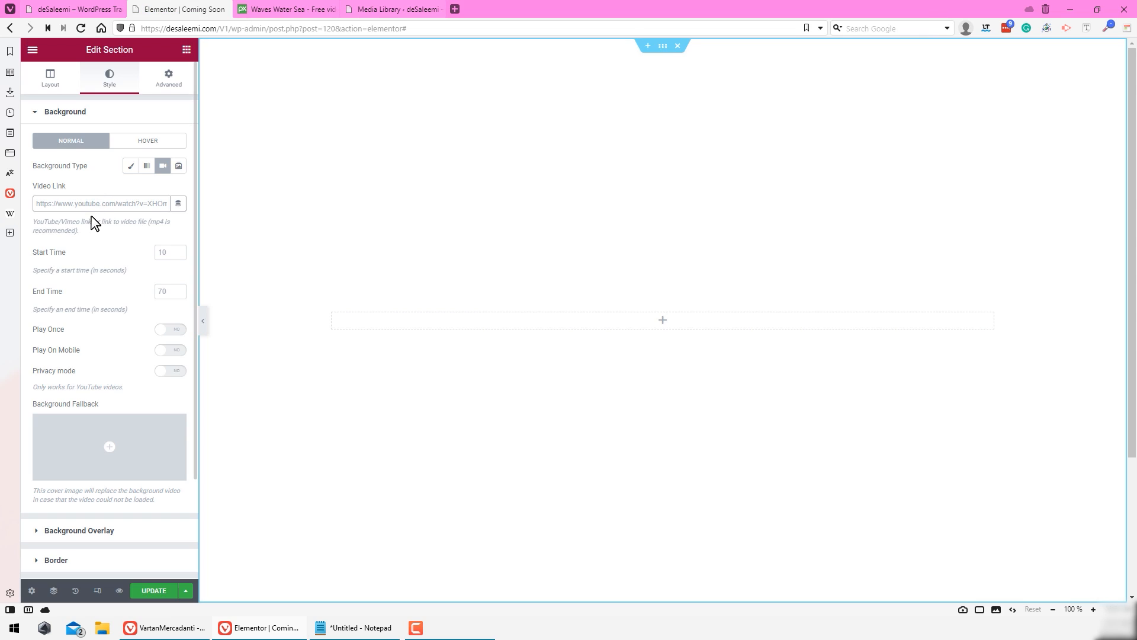
key(ctrl+v)
drag(170, 202, 3, 206)
Step: Enable Play On Mobile for the section's background video
click(111, 190)
scroll(705, 375, down, 3)
scroll(690, 360, up, 3)
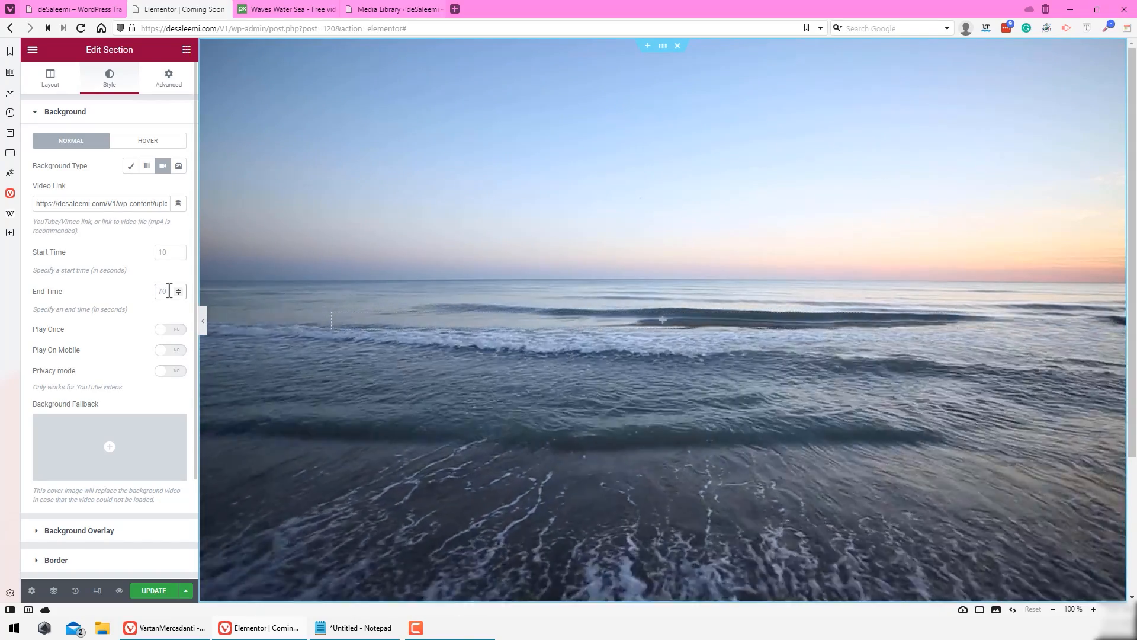
scroll(169, 290, down, 1)
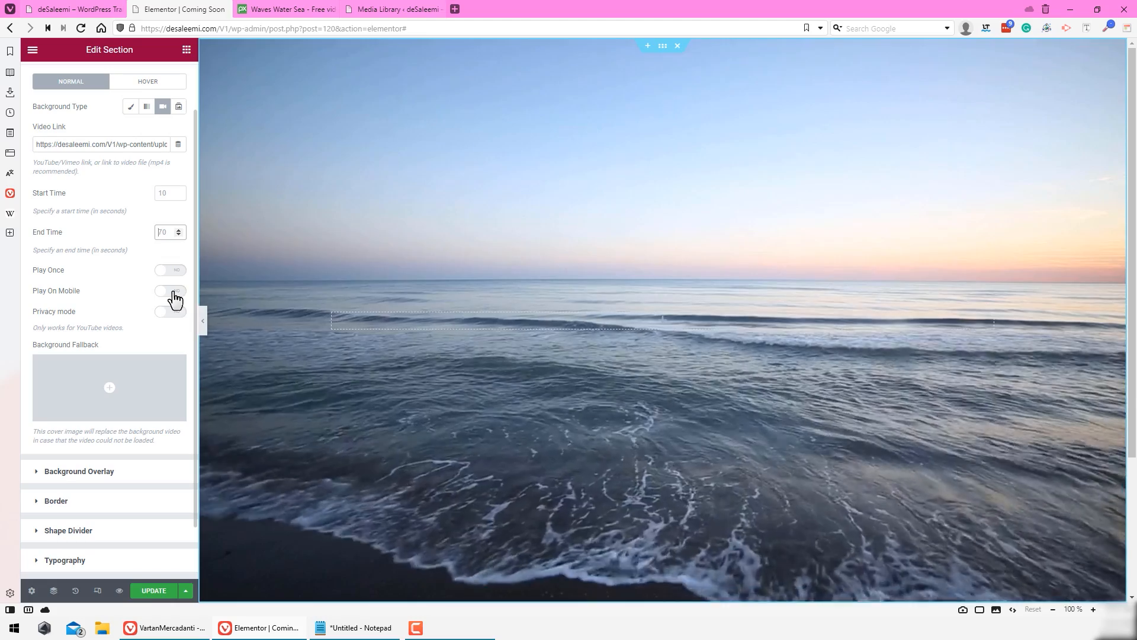
click(174, 292)
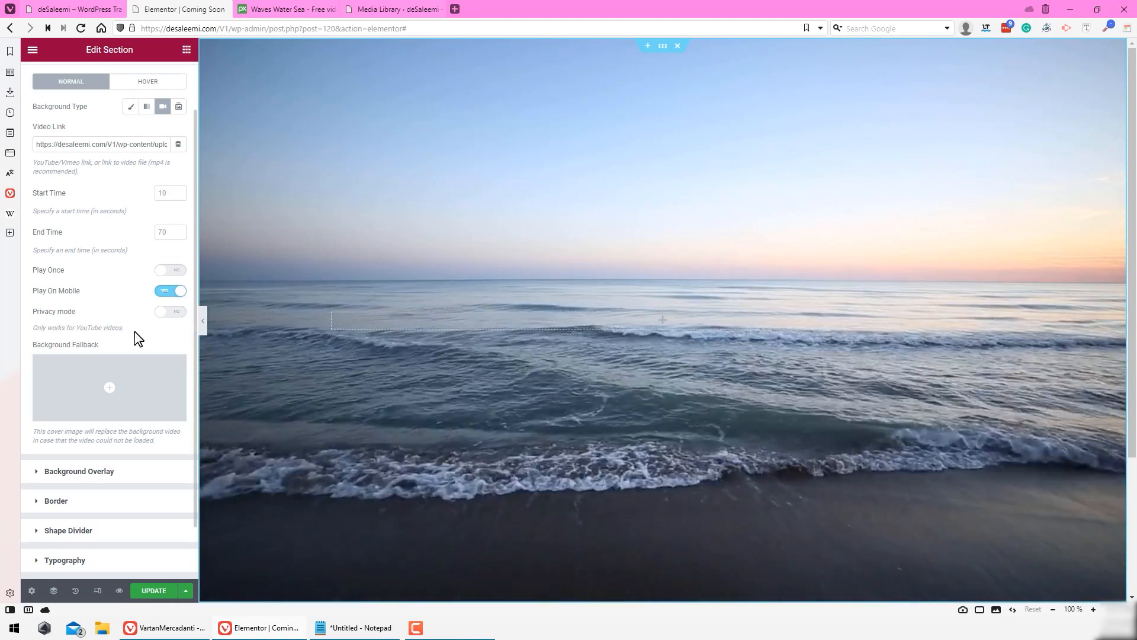
Step: Bring up the Media Library images for the section's background fallback
scroll(165, 370, down, 1)
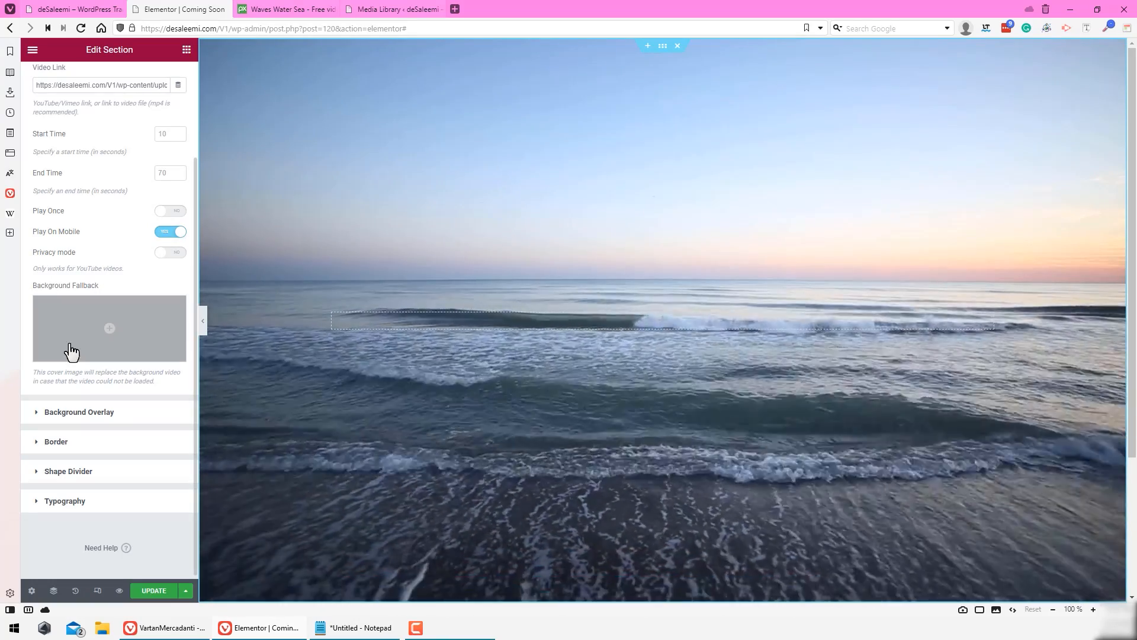
click(117, 330)
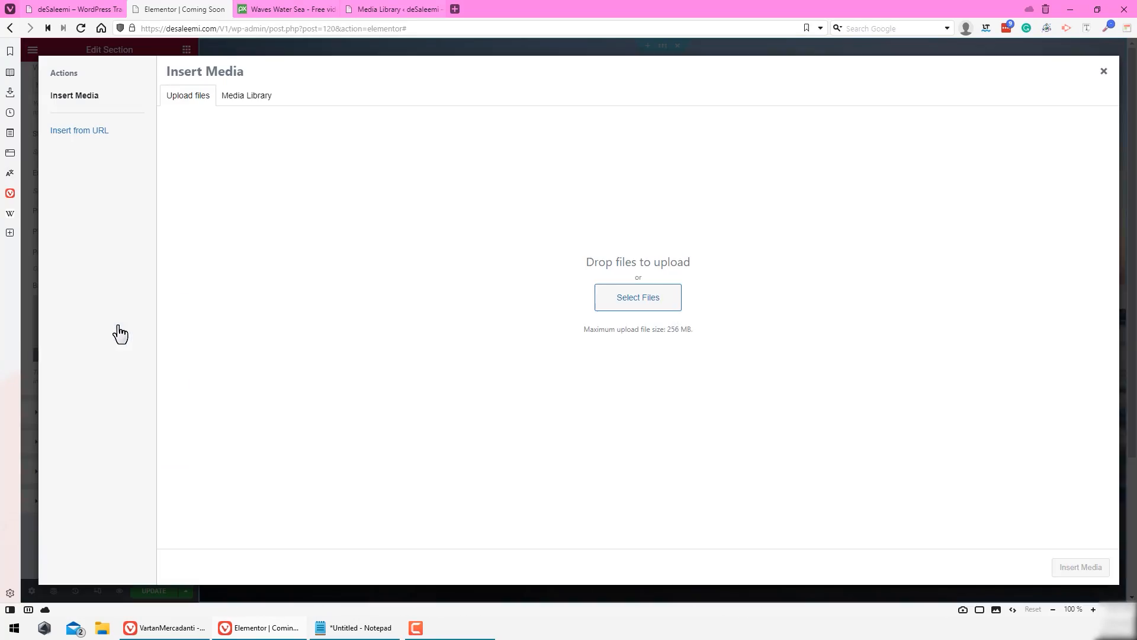
click(256, 97)
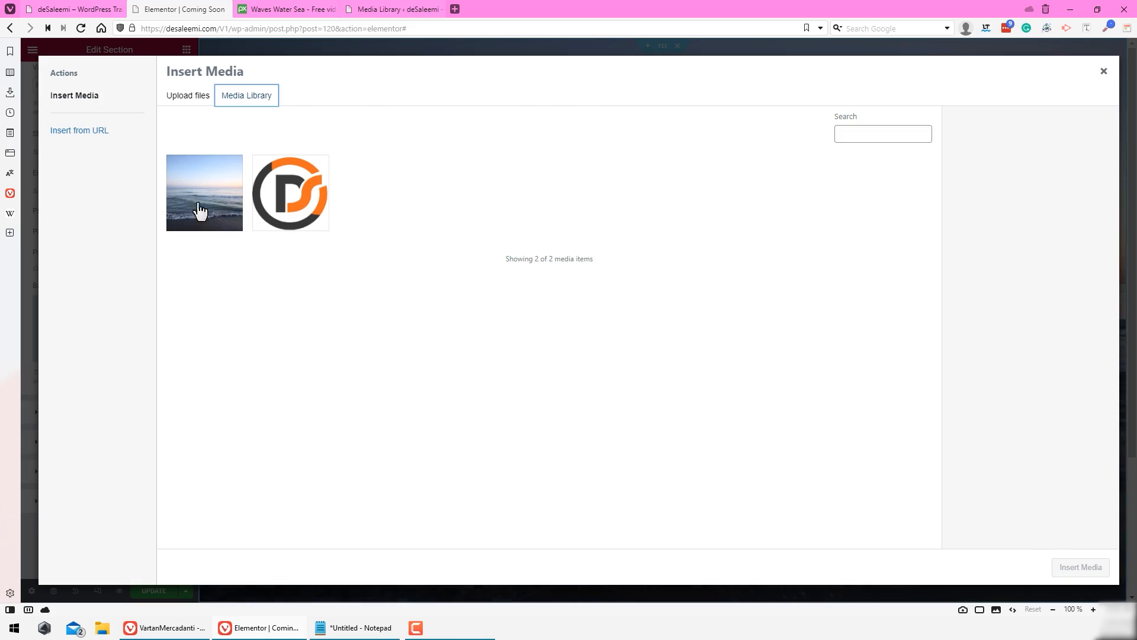
Step: Insert shot_220803_234302.jpg as the section video's background fallback image and compare the section with the finished home page
click(209, 195)
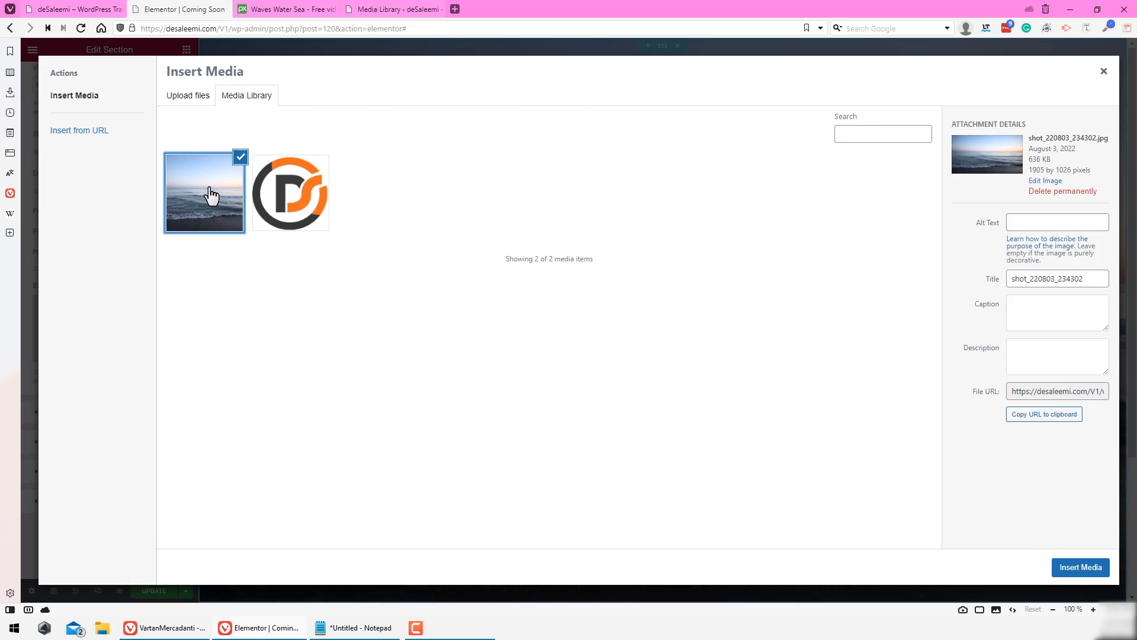
click(1081, 567)
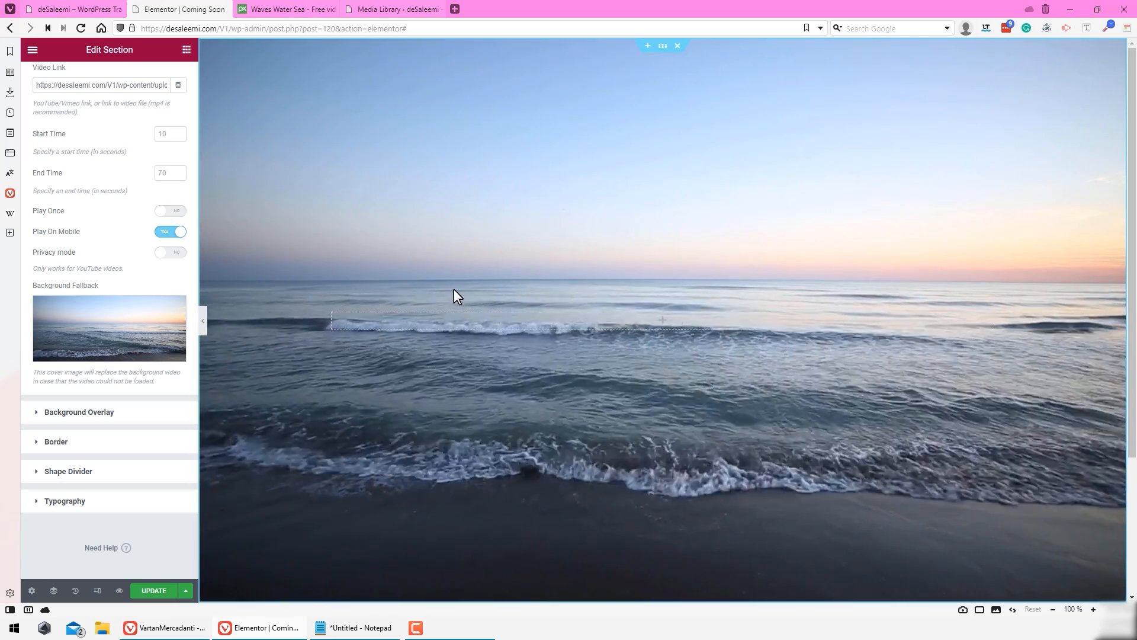
click(77, 9)
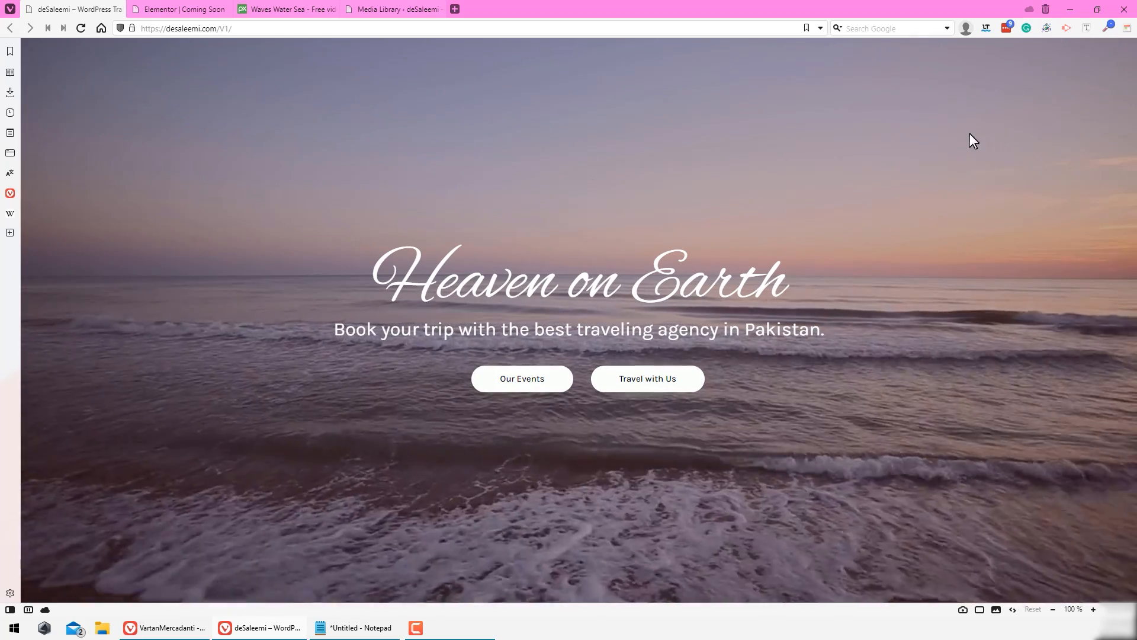
click(187, 9)
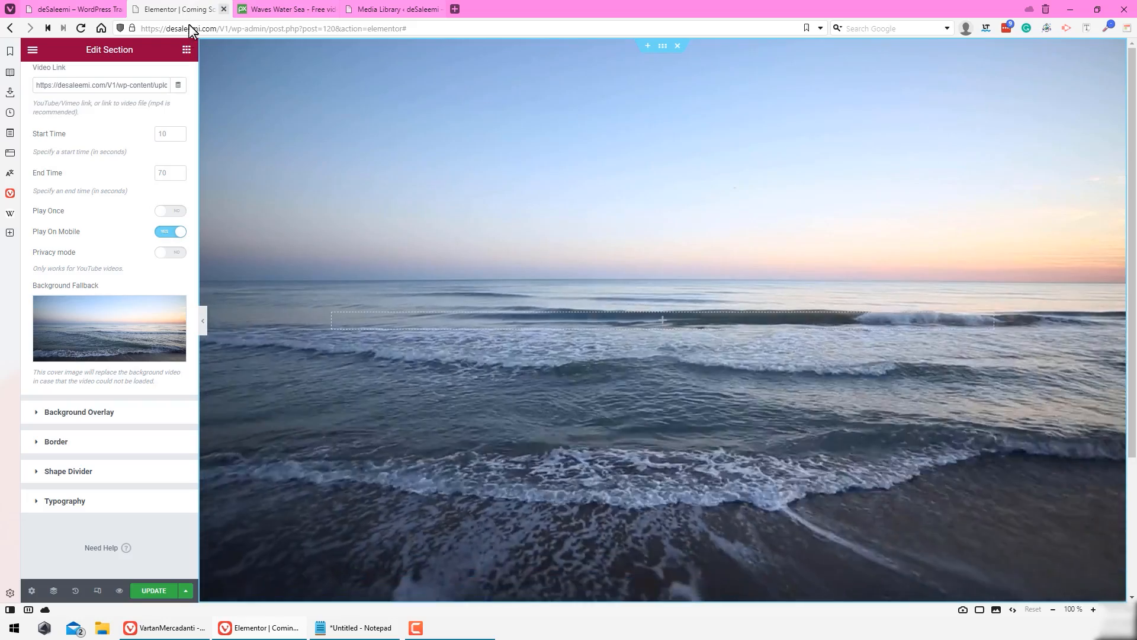
Step: Give the section a classic background overlay in the colour #4E0F0F
scroll(88, 177, up, 2)
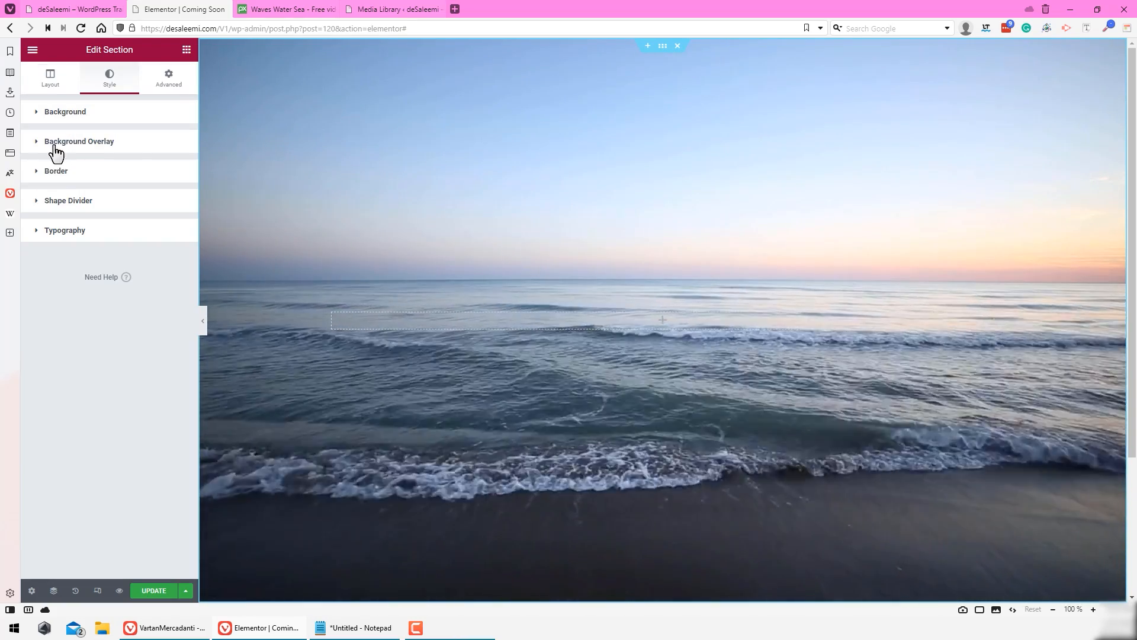
click(112, 152)
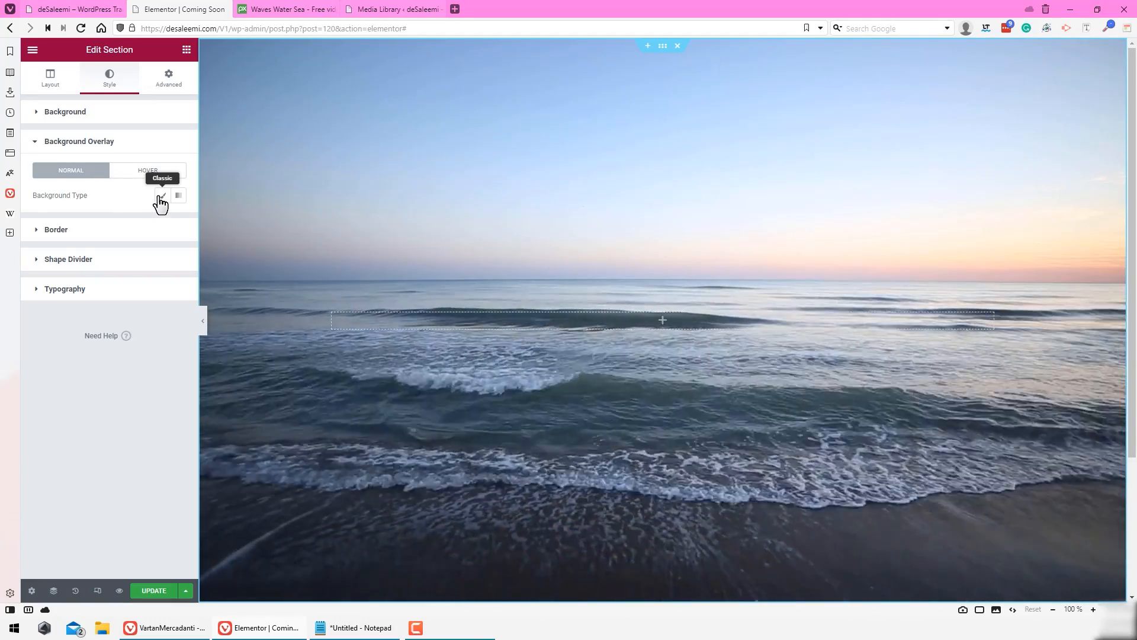
click(161, 199)
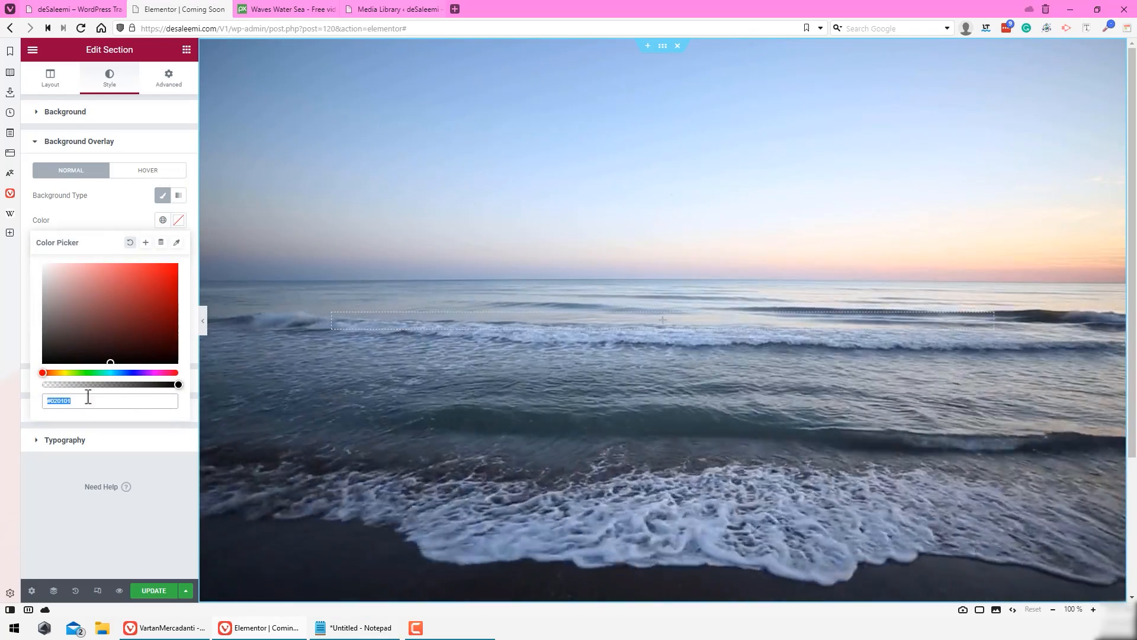
text(#4E0F0F)
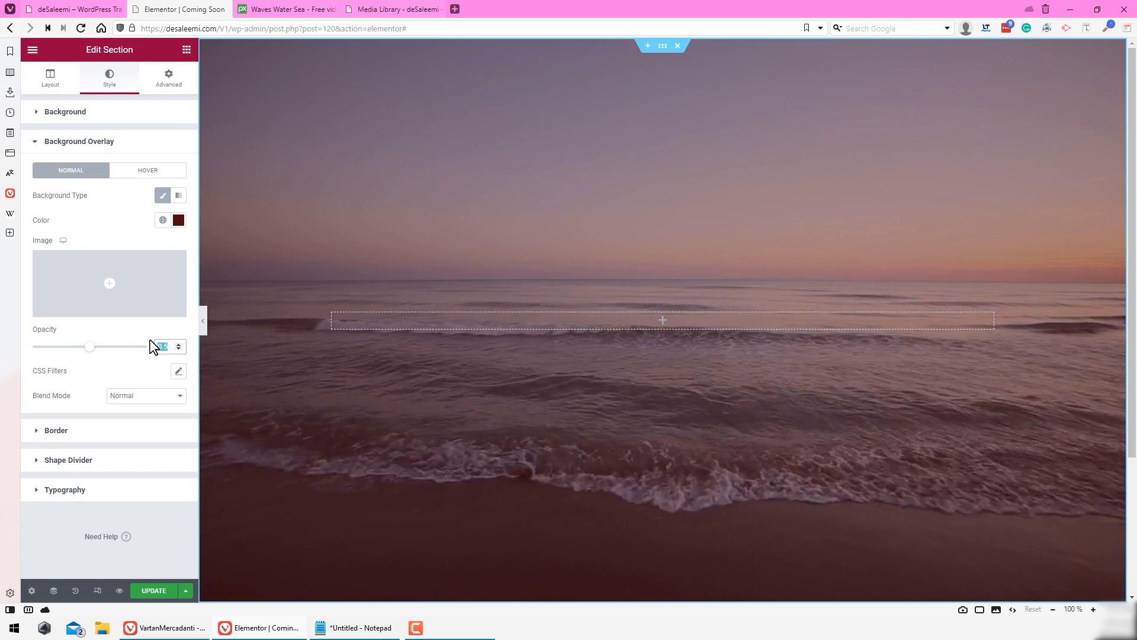
Step: Set the background overlay's opacity to 0.38
text(0.38)
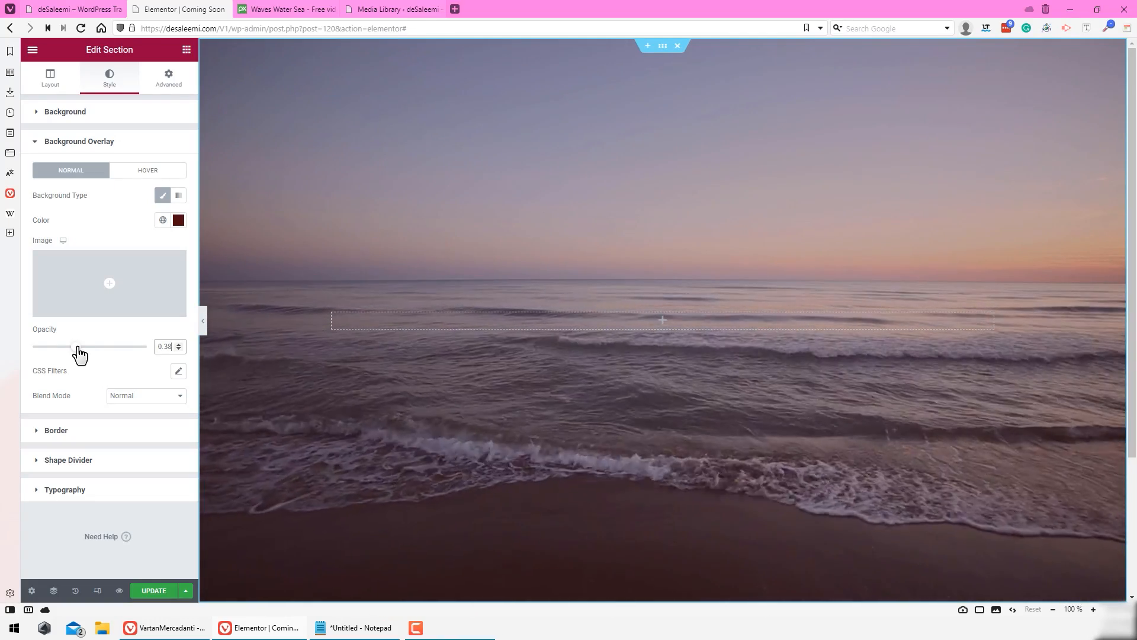
mouse_move(78, 348)
mouse_down()
mouse_move(165, 346)
mouse_move(56, 341)
mouse_move(78, 345)
mouse_up()
drag(173, 345, 123, 342)
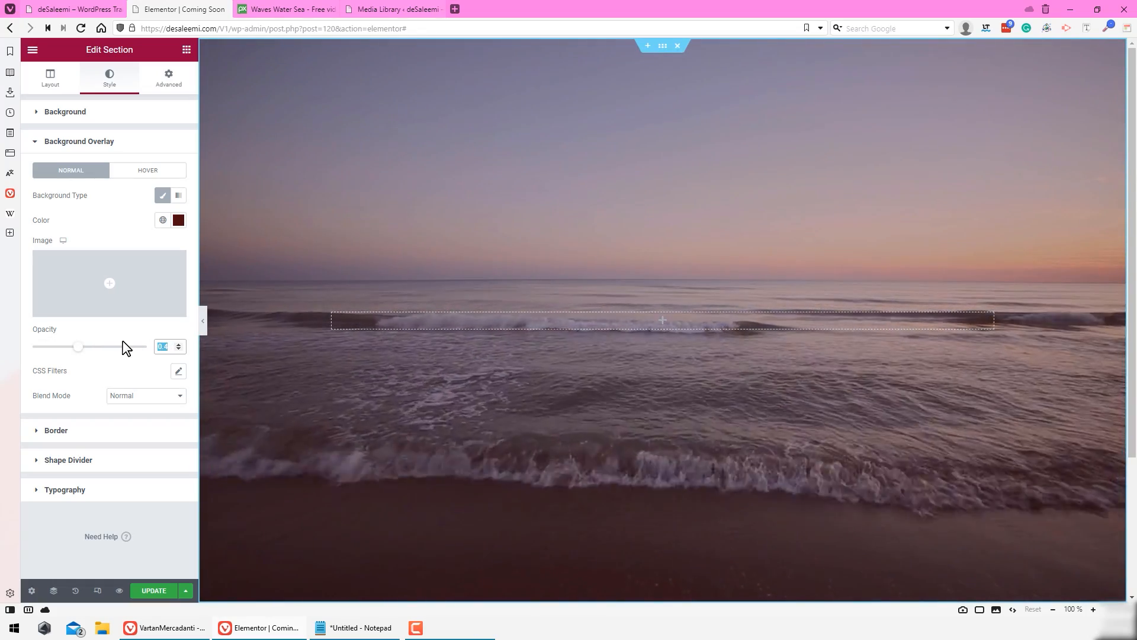
text(0.38)
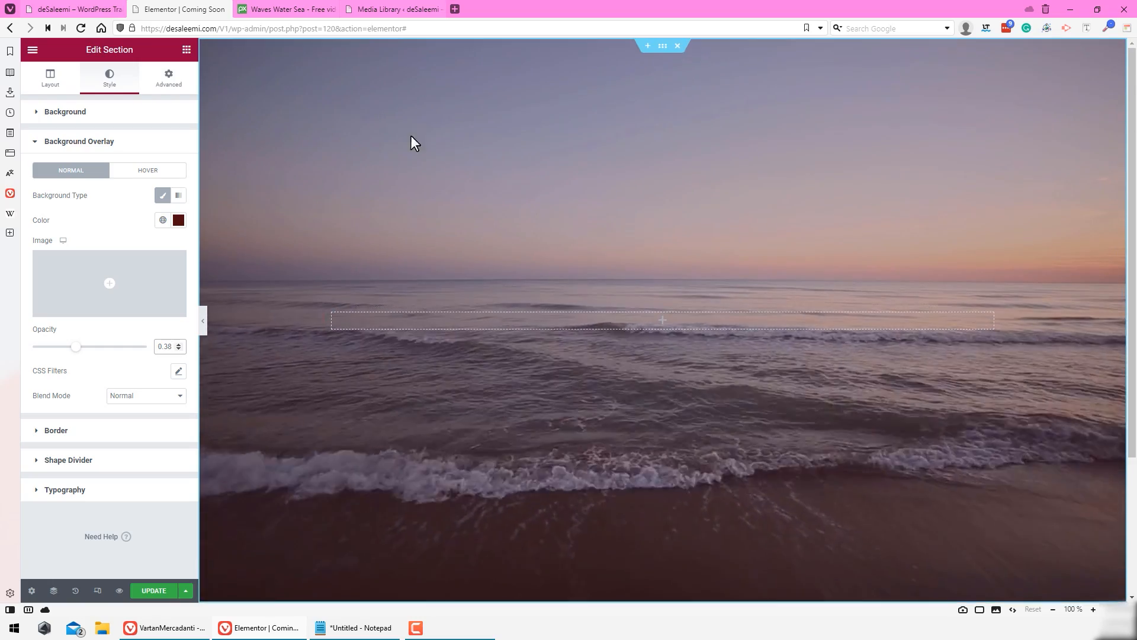
Step: Check the overlay against the home page, update the Coming Soon page, and close the Waves Water Sea and Media Library pages
click(74, 9)
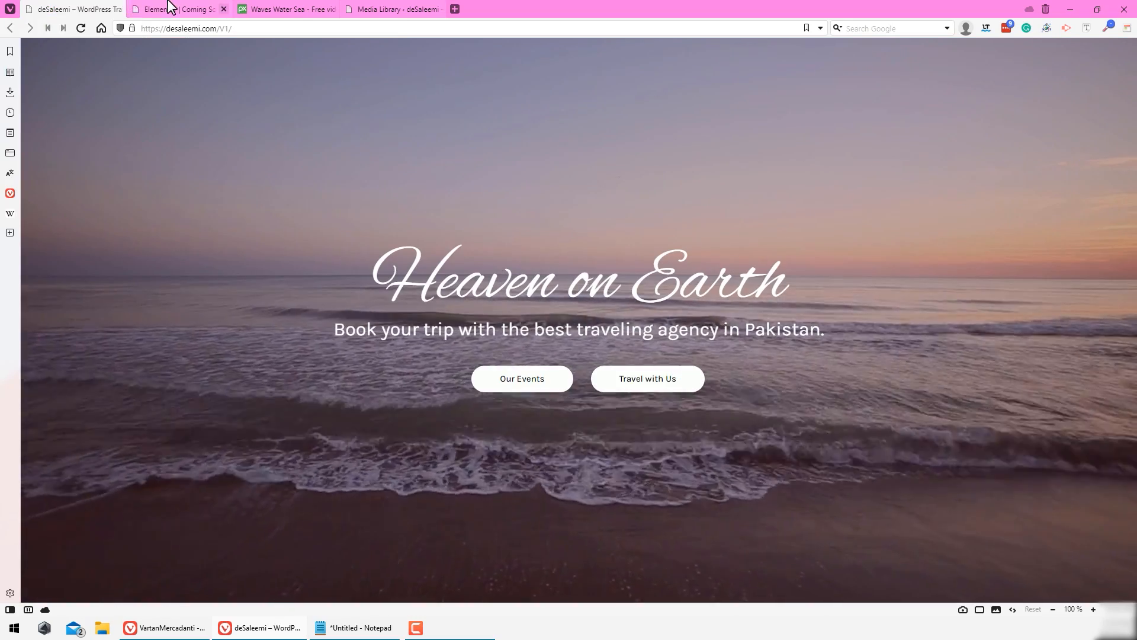
click(167, 7)
click(166, 591)
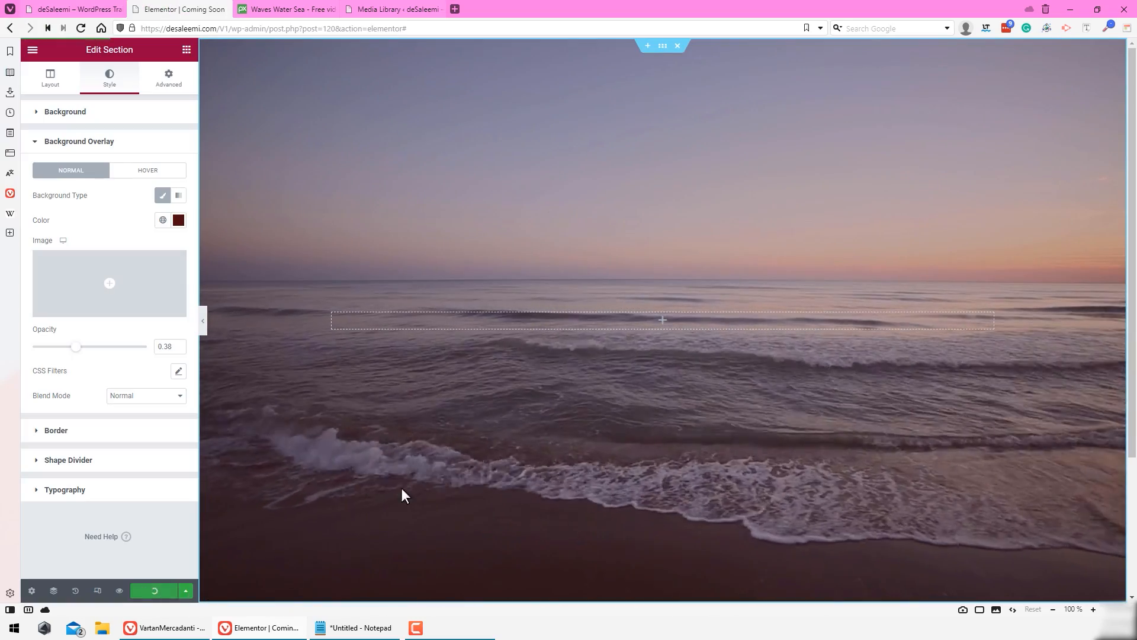
click(354, 9)
click(331, 9)
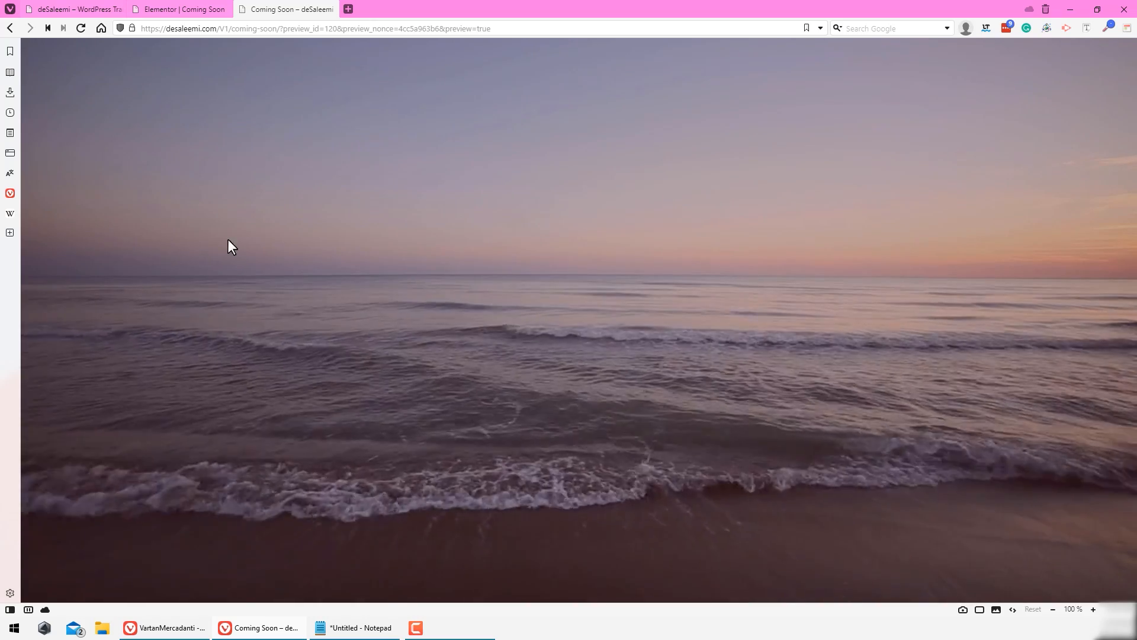
Step: Compare the Coming Soon preview with the finished home page, examining the home page's main heading
click(191, 7)
click(323, 8)
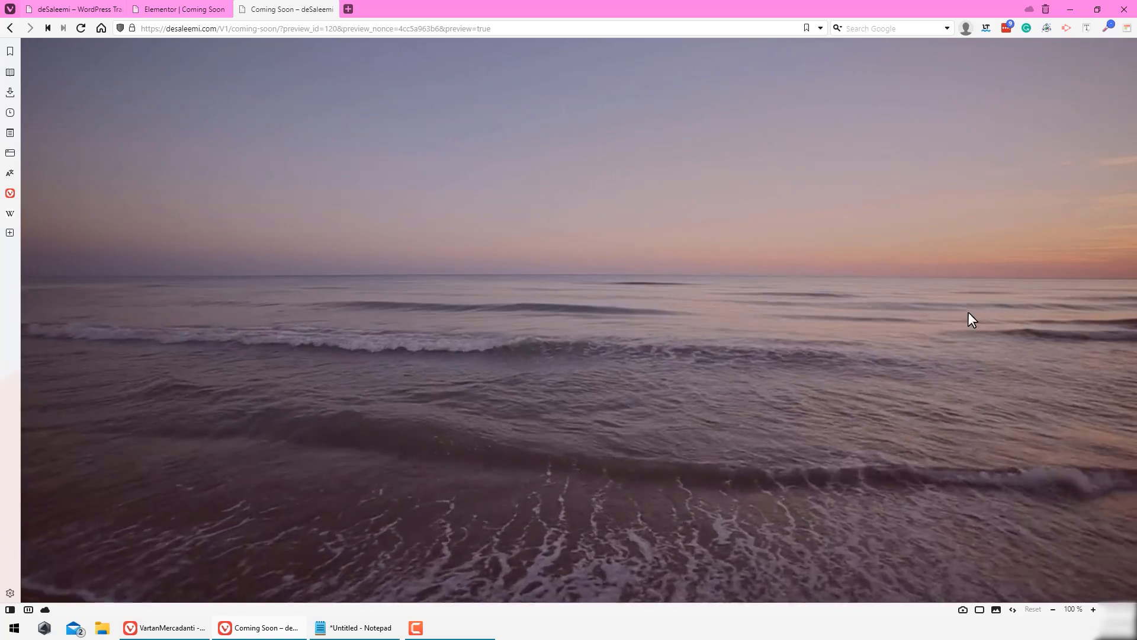
click(178, 7)
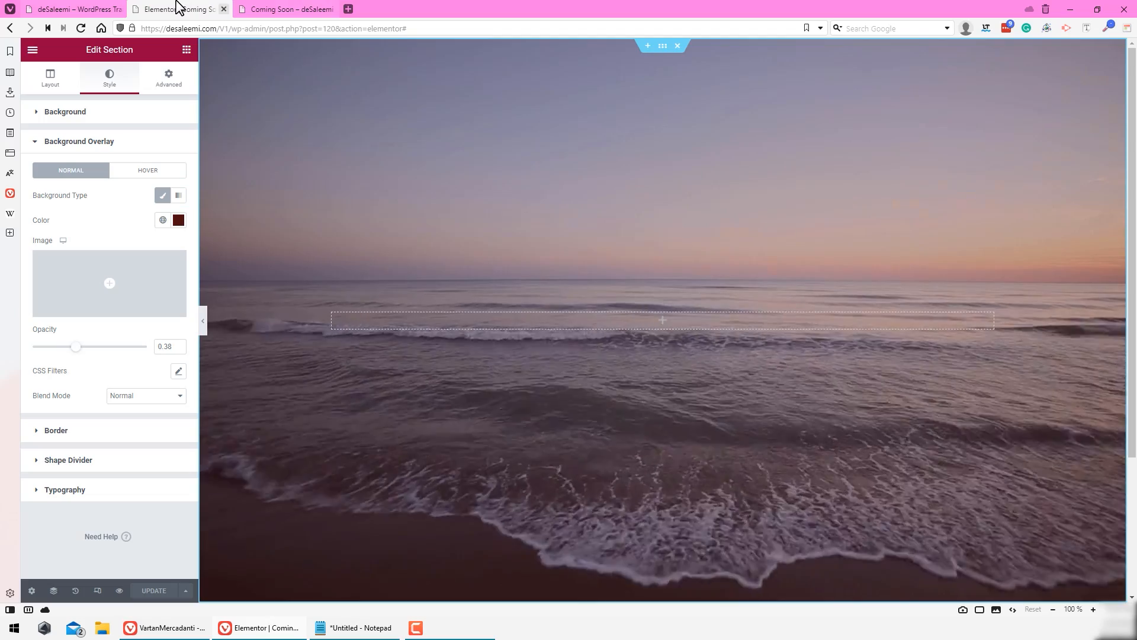
click(89, 7)
drag(368, 273, 780, 315)
click(781, 316)
drag(369, 272, 792, 270)
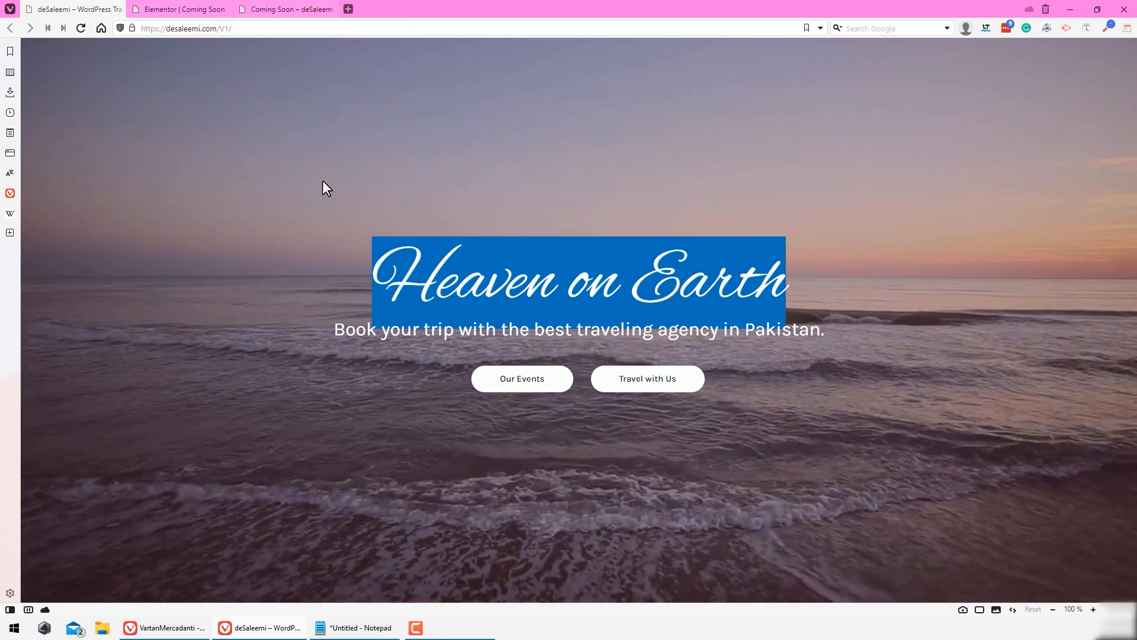
Step: Add a centred heading to the section with the text "Heaven on Earth" copied from the home page
click(177, 8)
drag(152, 190, 698, 324)
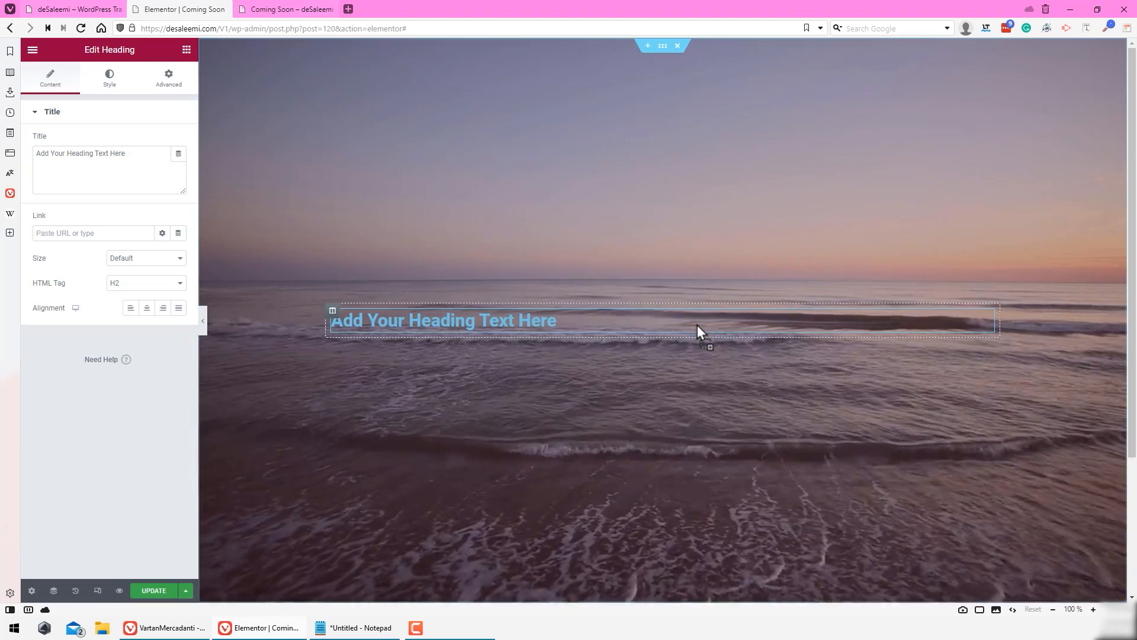
click(77, 9)
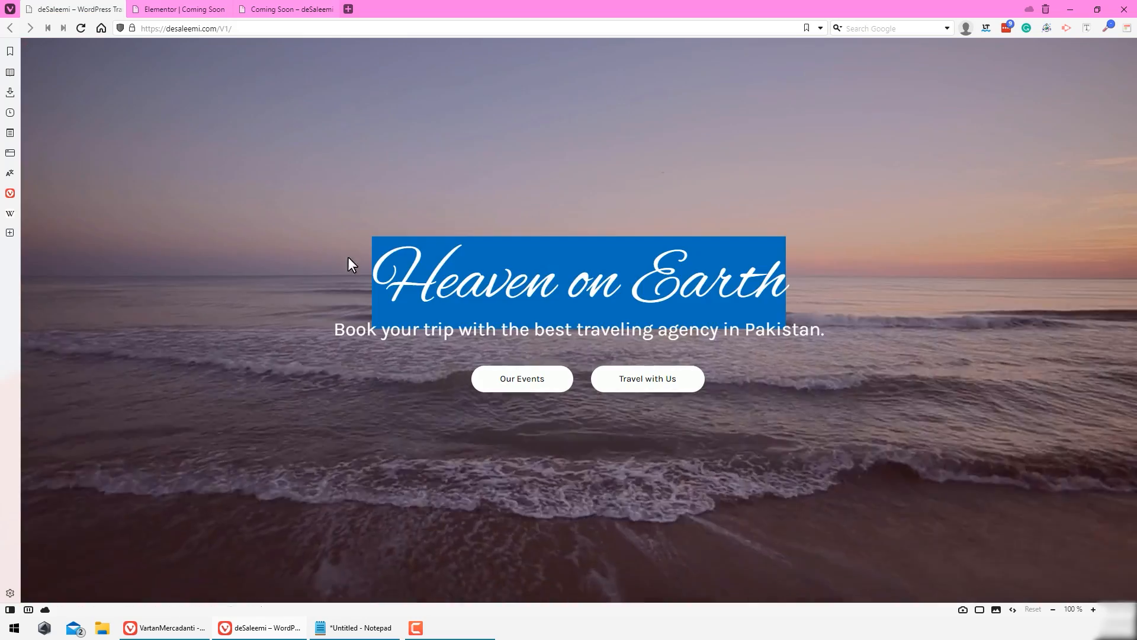
click(378, 253)
drag(378, 253, 773, 267)
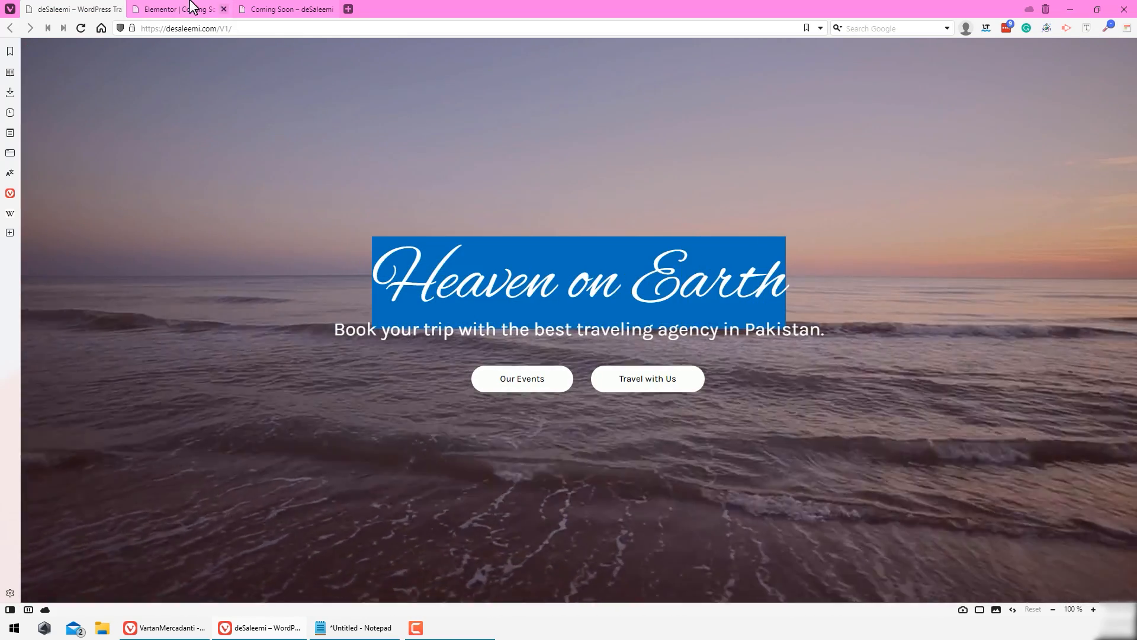
click(190, 4)
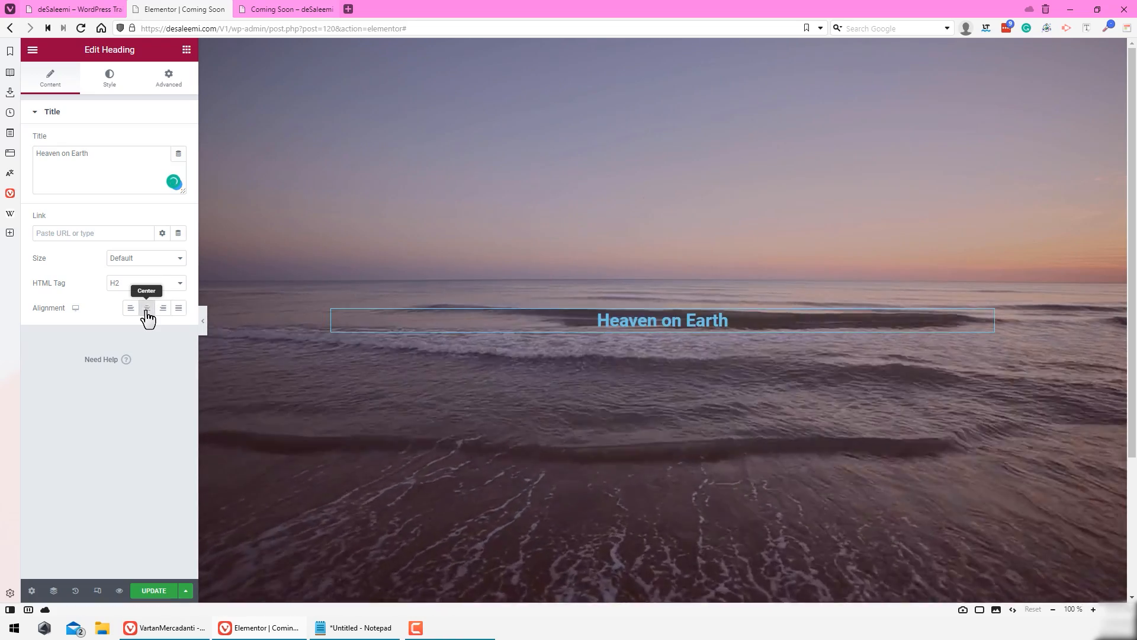
Step: Set the heading's text colour to white
click(108, 79)
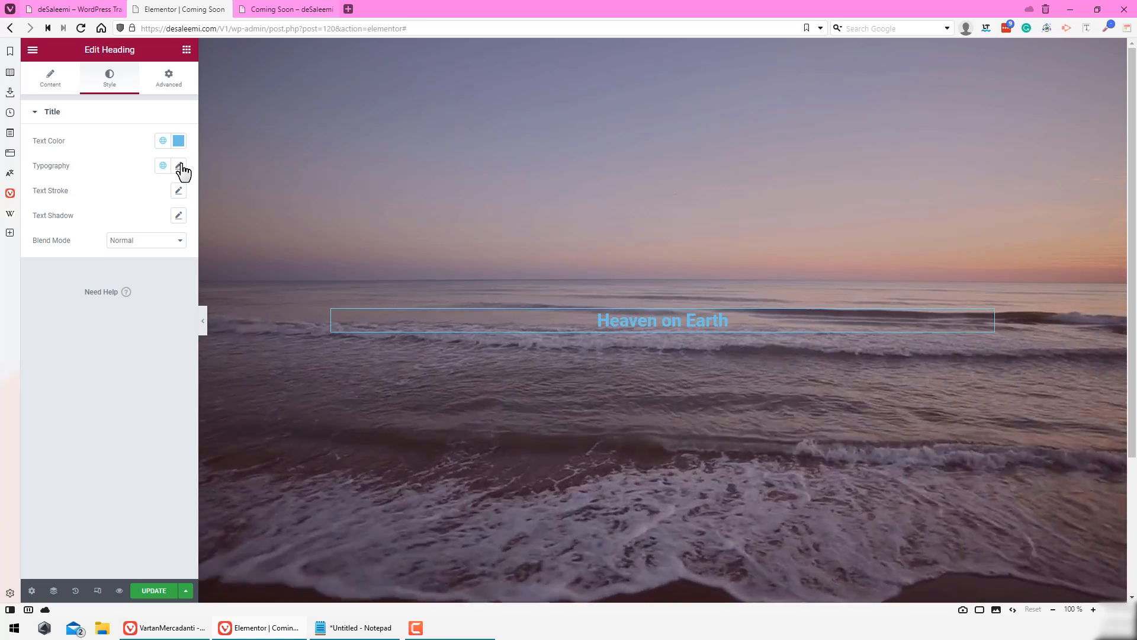
click(180, 169)
click(184, 167)
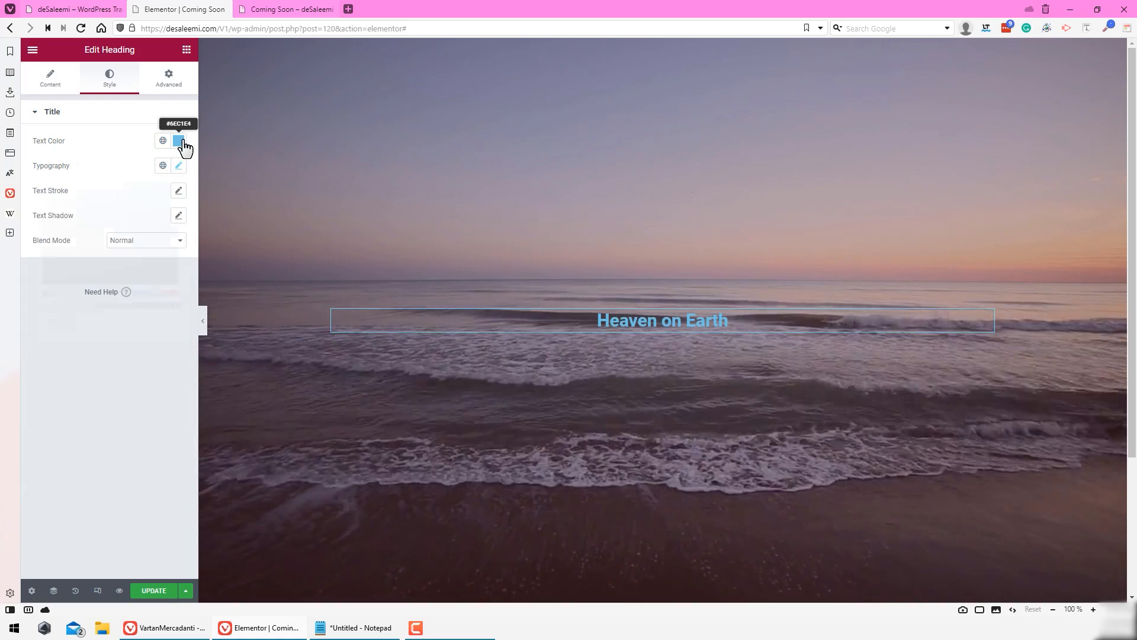
click(181, 142)
Step: Set the heading's typography to the Alex Brush font, 120 px, weight 400
click(178, 170)
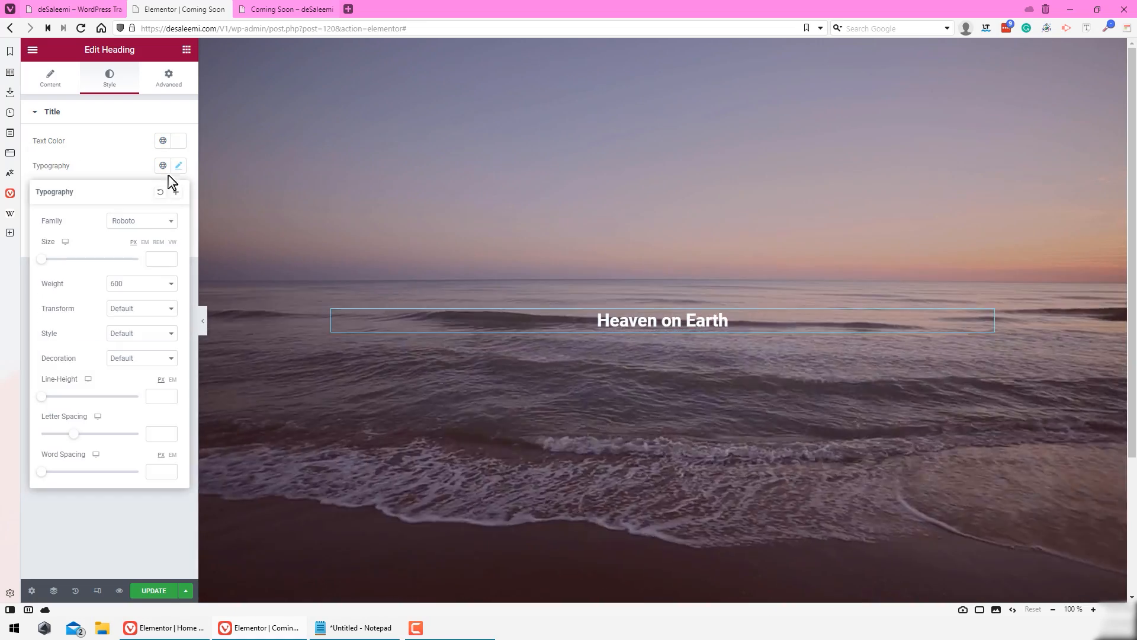
click(141, 221)
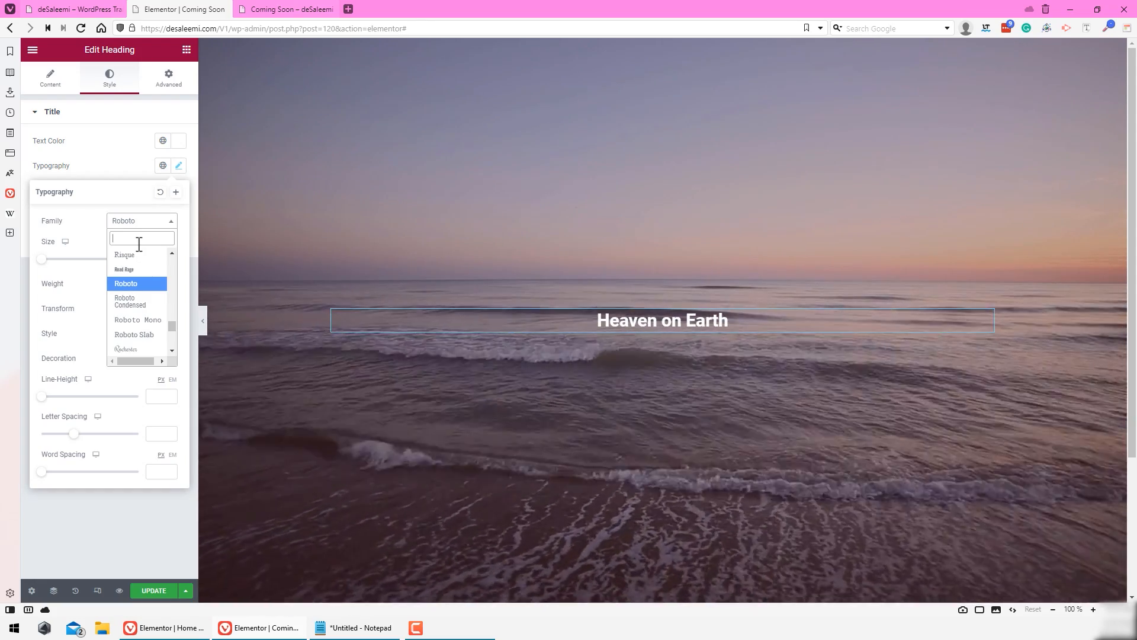
text(alex)
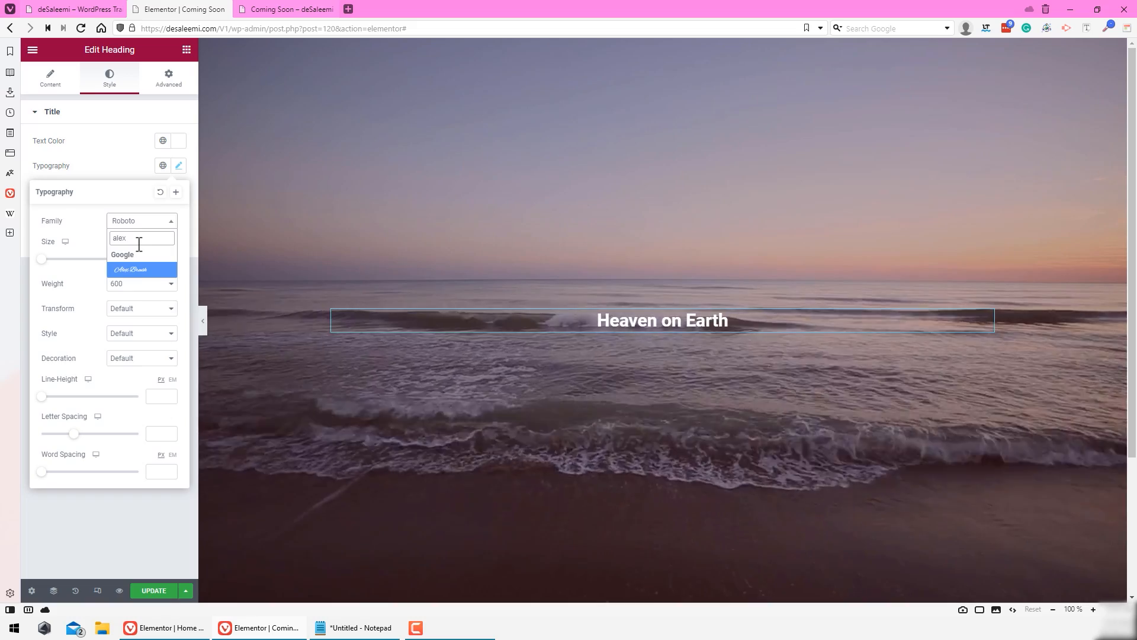
click(137, 271)
click(152, 263)
text(12)
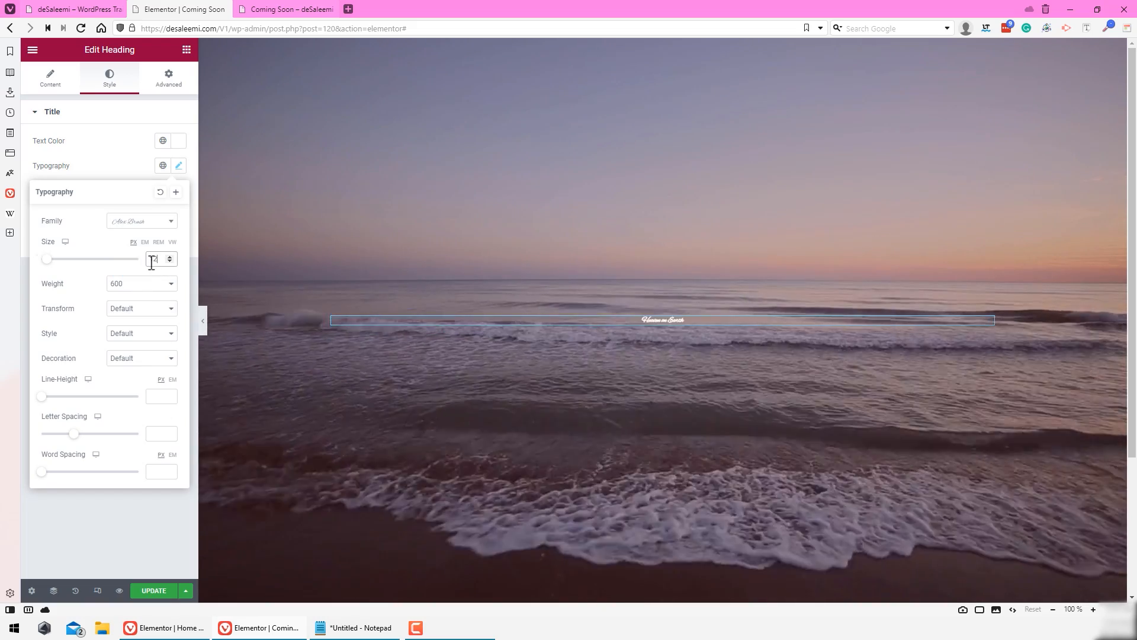
text(0)
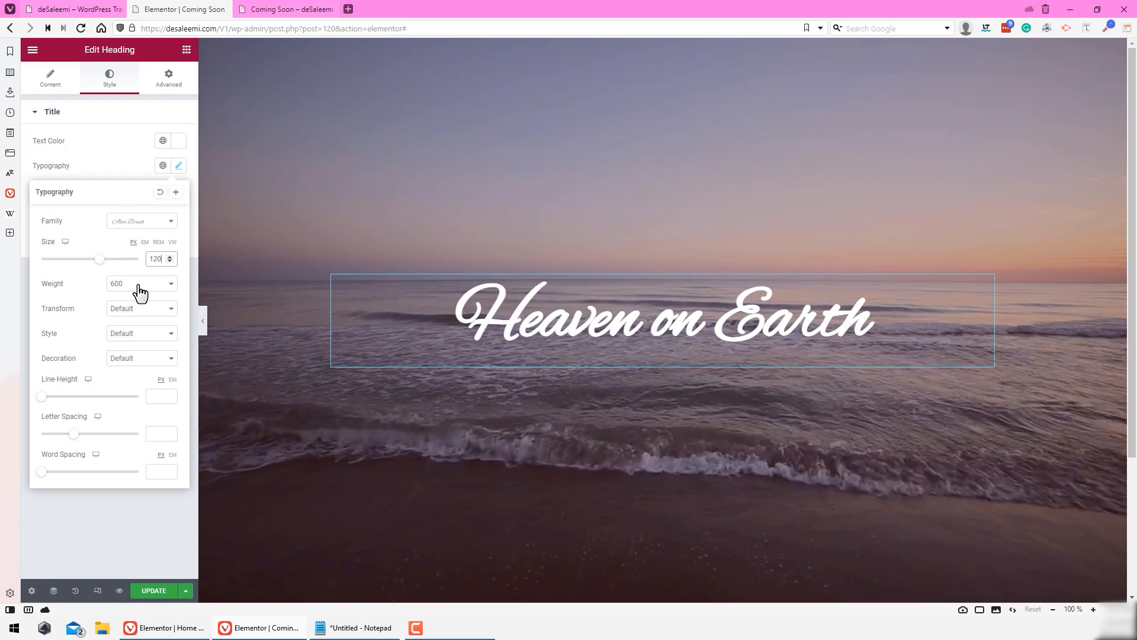
click(139, 287)
click(142, 330)
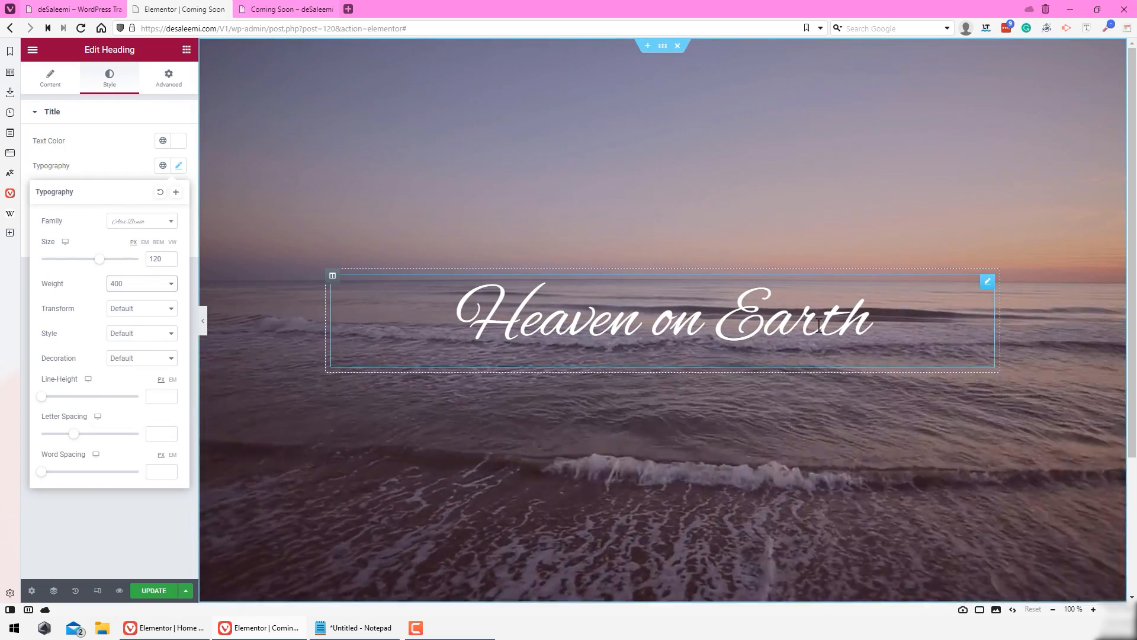
Step: Update the page and compare the heading in the Coming Soon preview with the one on the home page
click(163, 590)
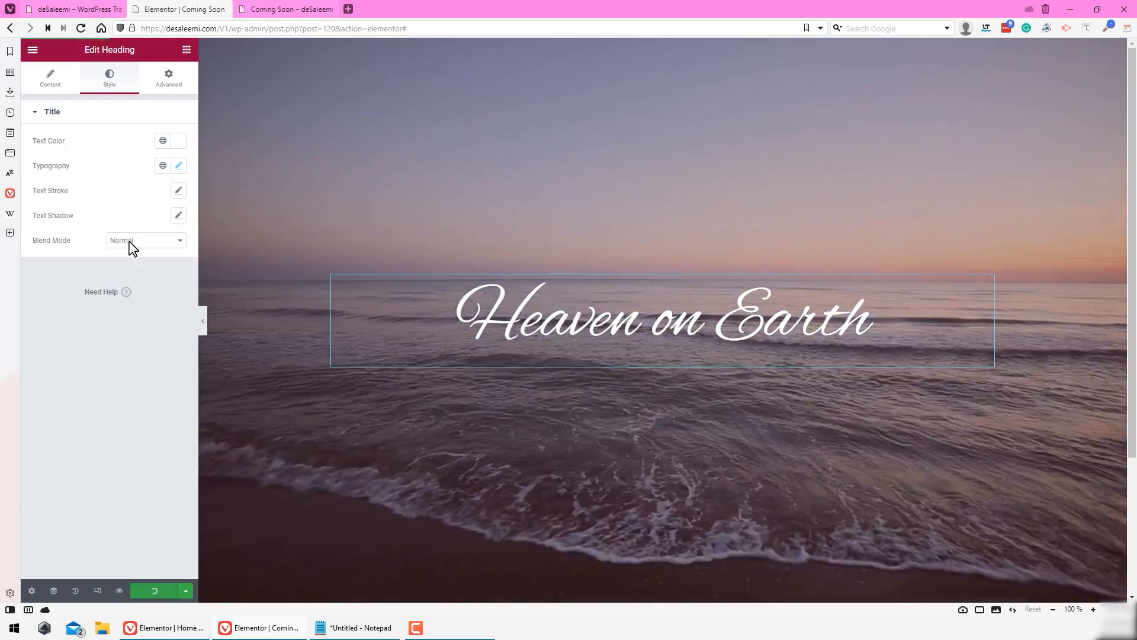
click(74, 8)
click(378, 272)
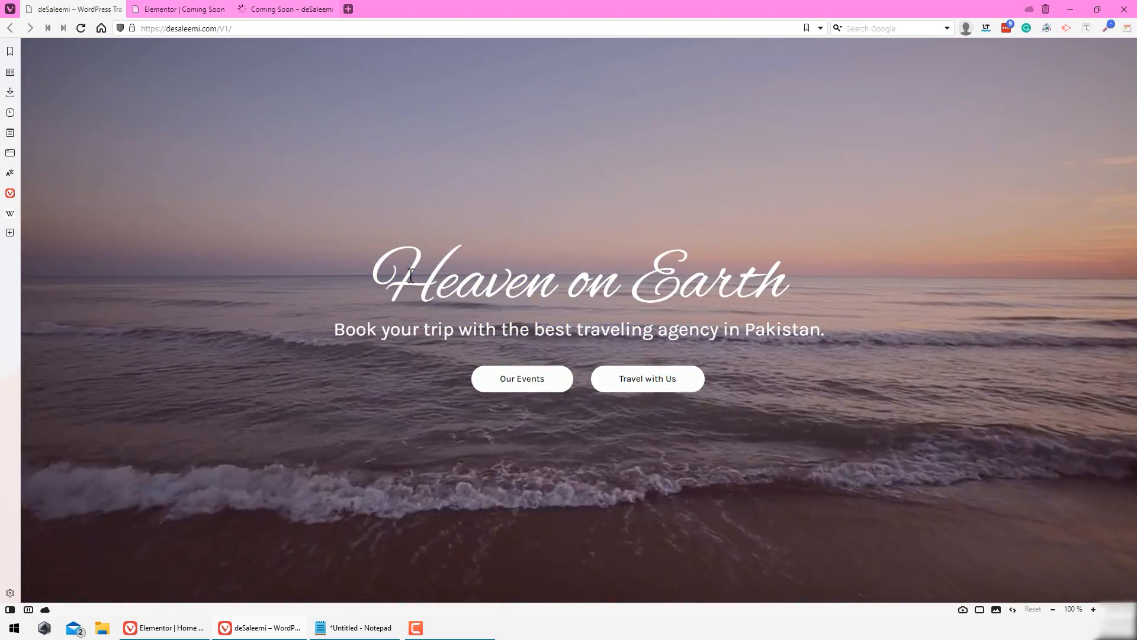
drag(378, 272, 855, 279)
click(854, 279)
click(290, 10)
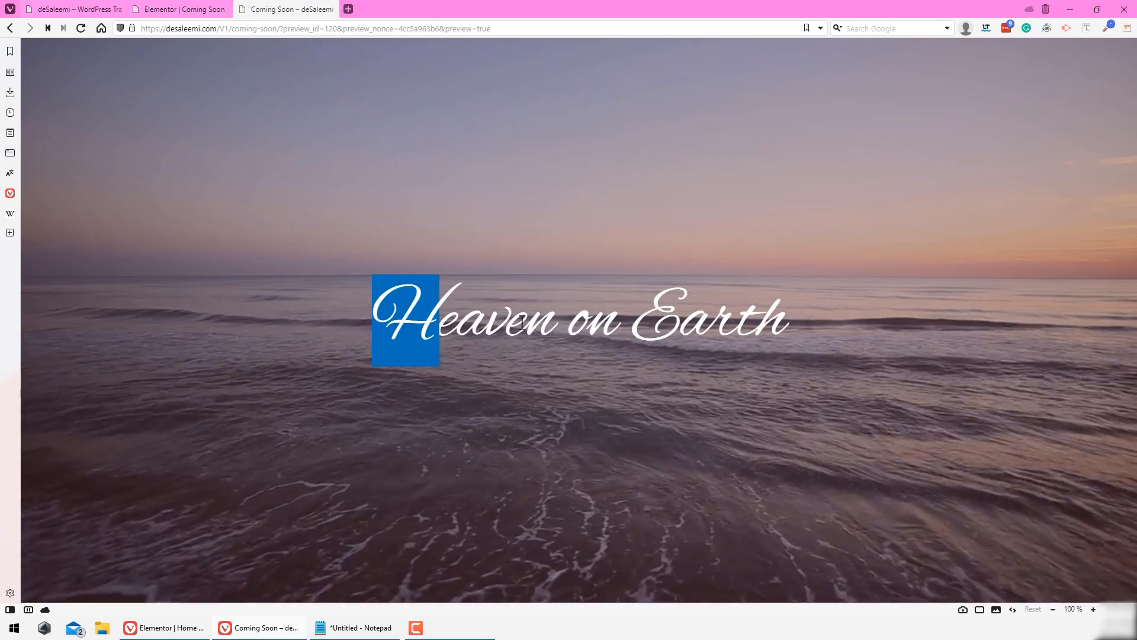
drag(420, 310, 878, 389)
click(878, 389)
click(184, 9)
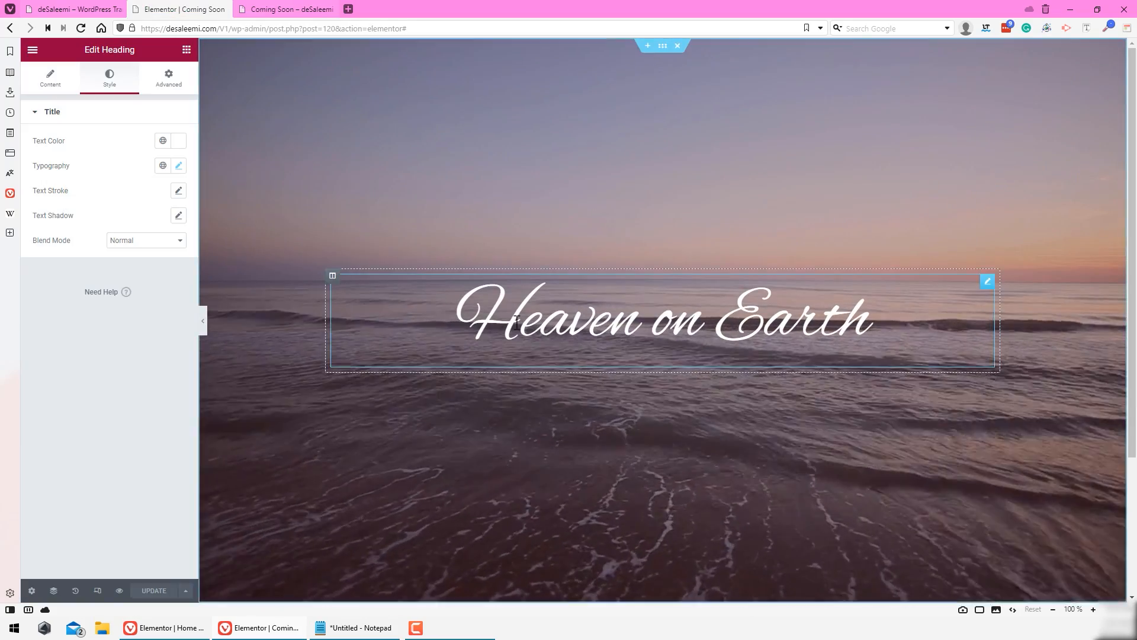
Step: Review the subtitle on the home page and duplicate the "Heaven on Earth" heading in the section
click(65, 9)
drag(334, 330, 840, 336)
click(840, 337)
click(184, 9)
right_click(618, 337)
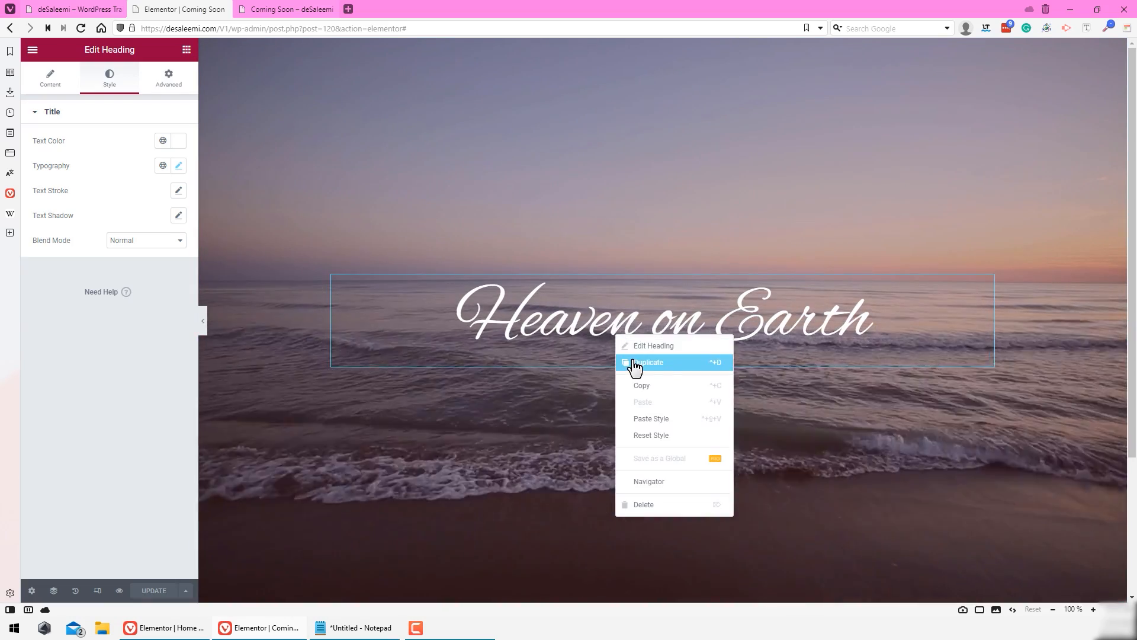
click(636, 363)
Step: Copy the subtitle "Book your trip with the best traveling agency in Pakistan." from the home page and use it as the duplicated heading's title
click(77, 8)
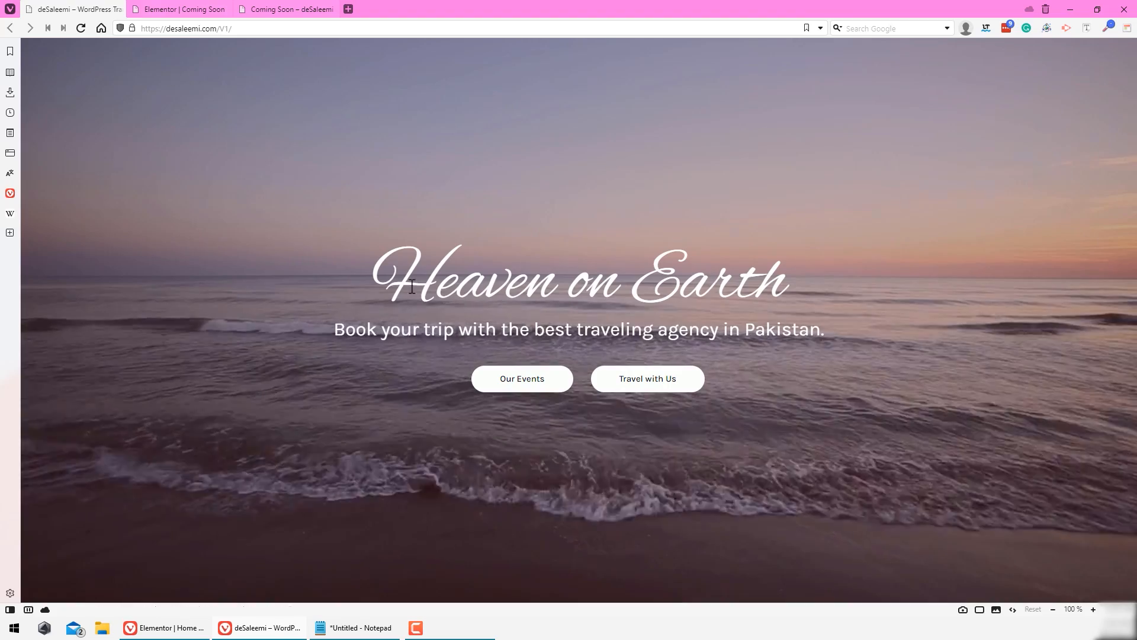
drag(336, 326, 848, 331)
key(ctrl+c)
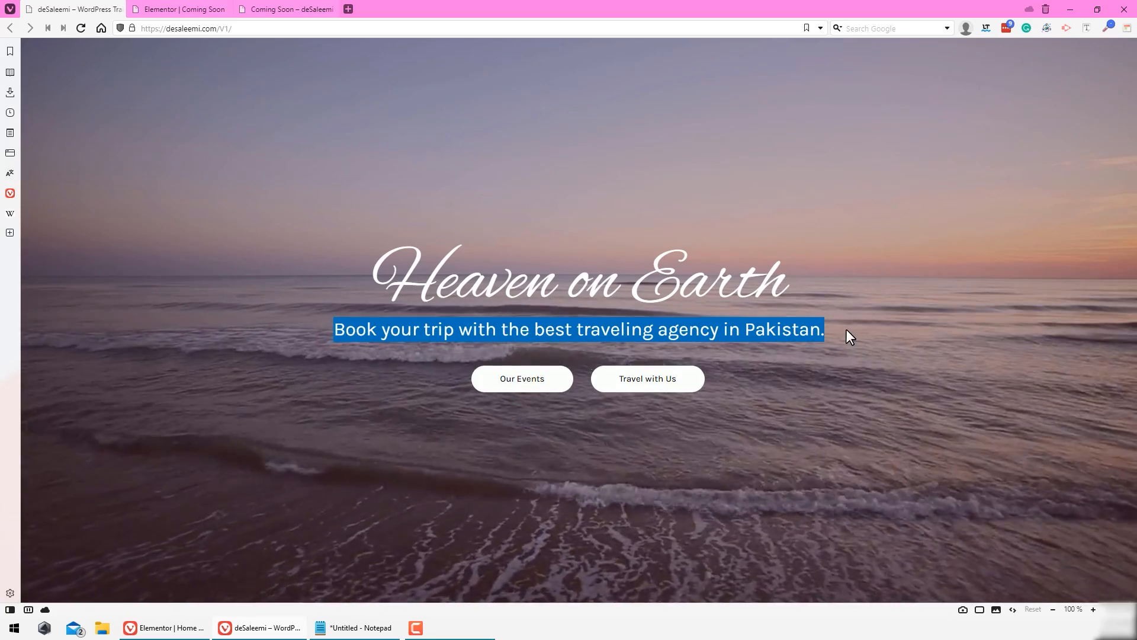
click(214, 9)
click(109, 156)
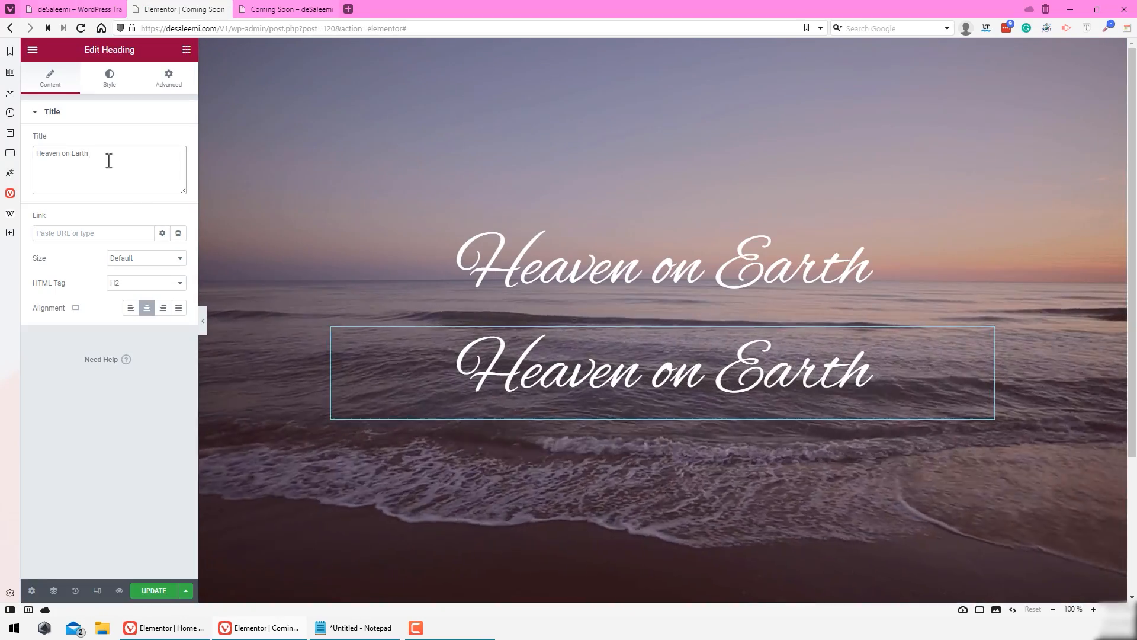
key(ctrl+a)
key(ctrl+v)
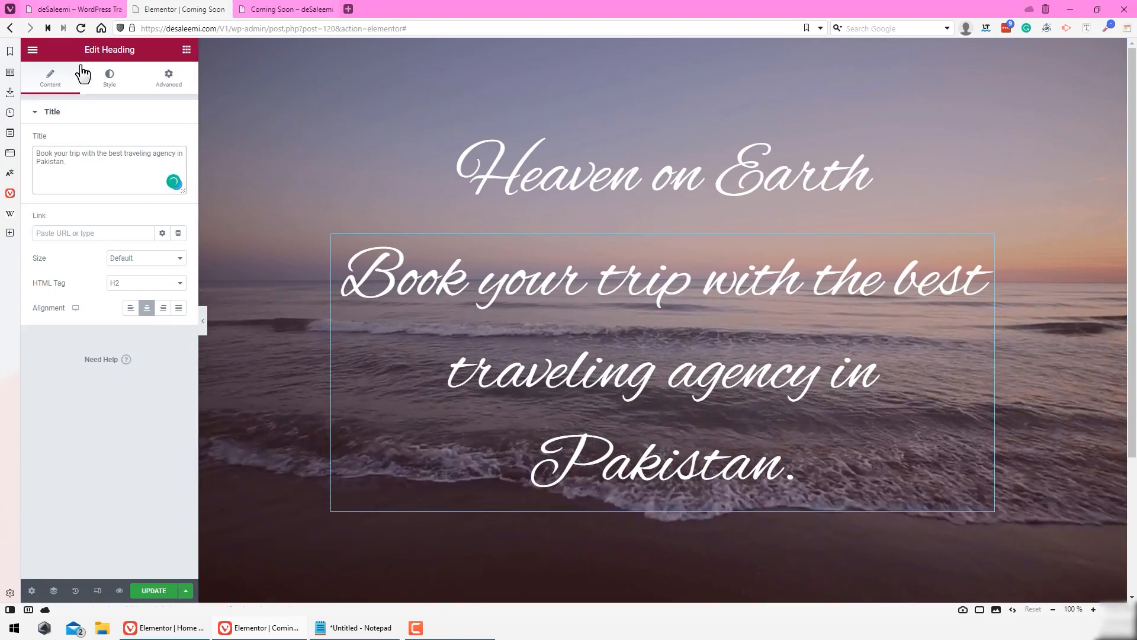
Step: Set the subtitle heading's typography to the Karla font at 32 px
click(113, 77)
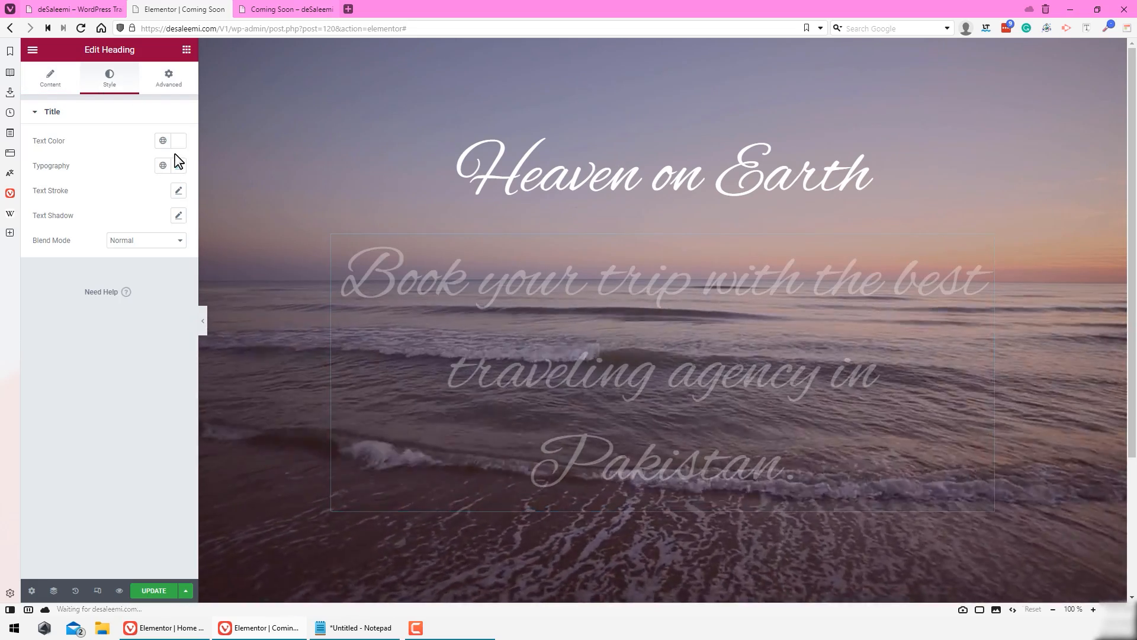
click(180, 166)
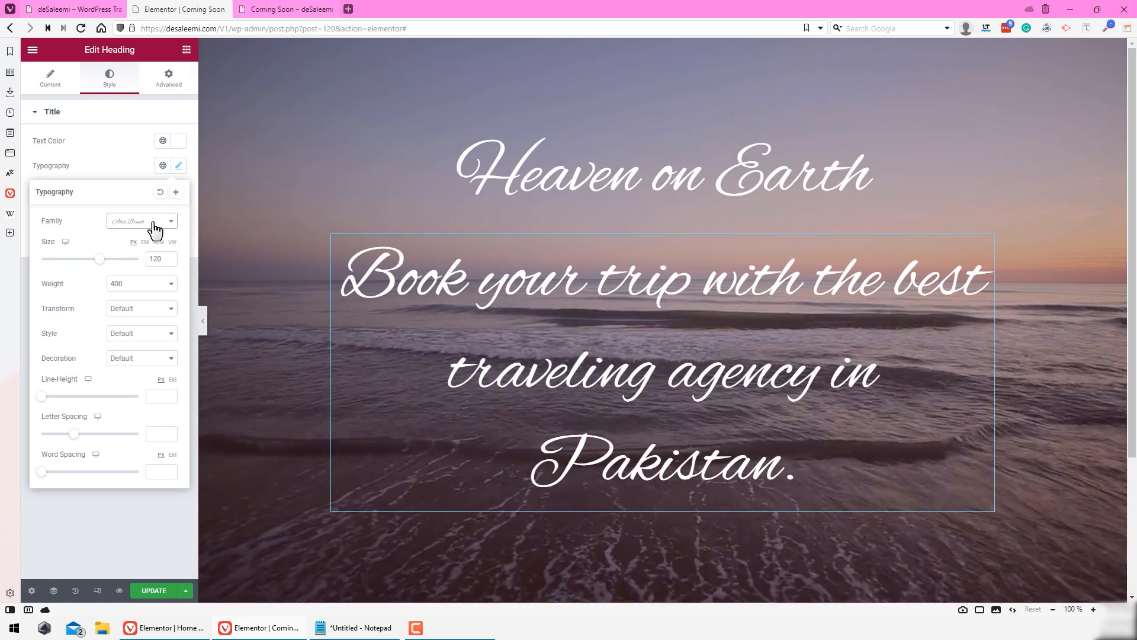
text(karla)
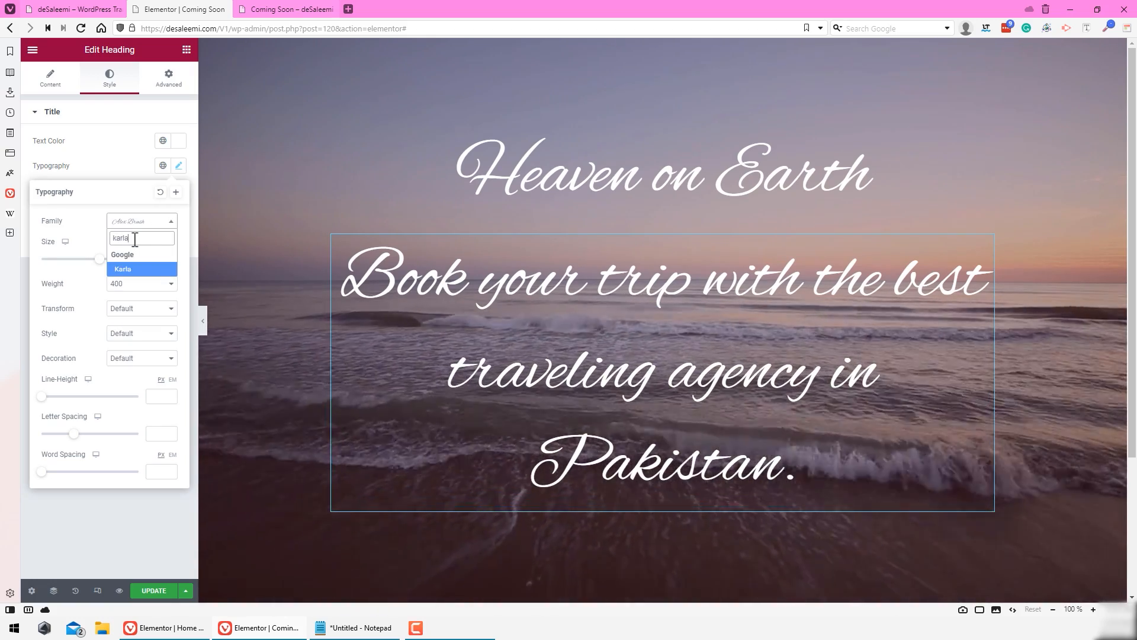
click(140, 270)
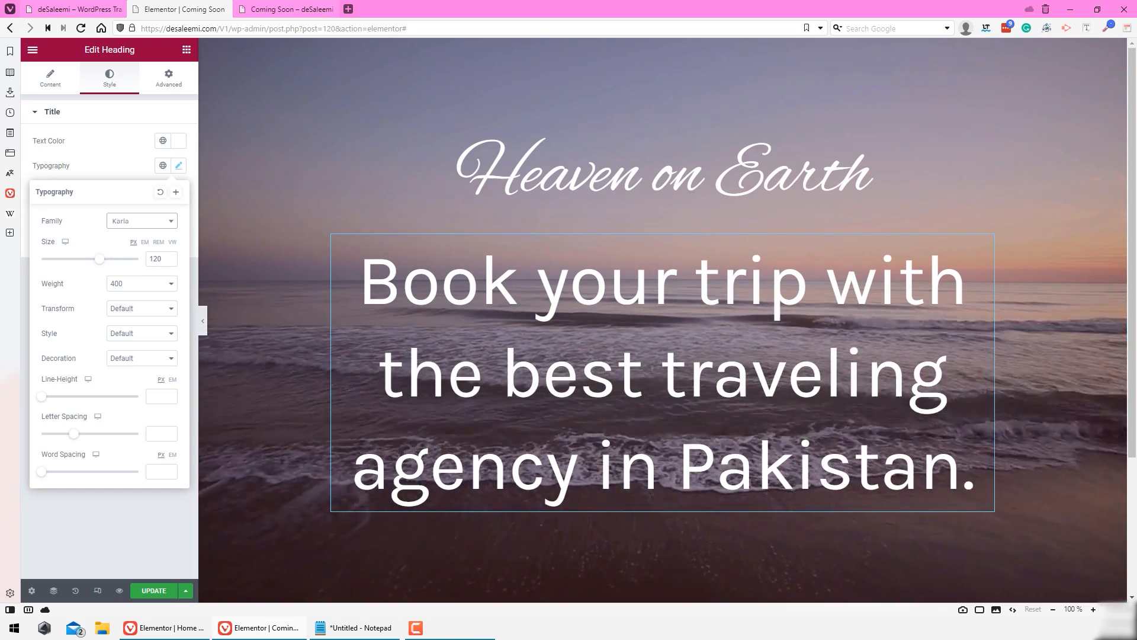
drag(164, 259, 148, 261)
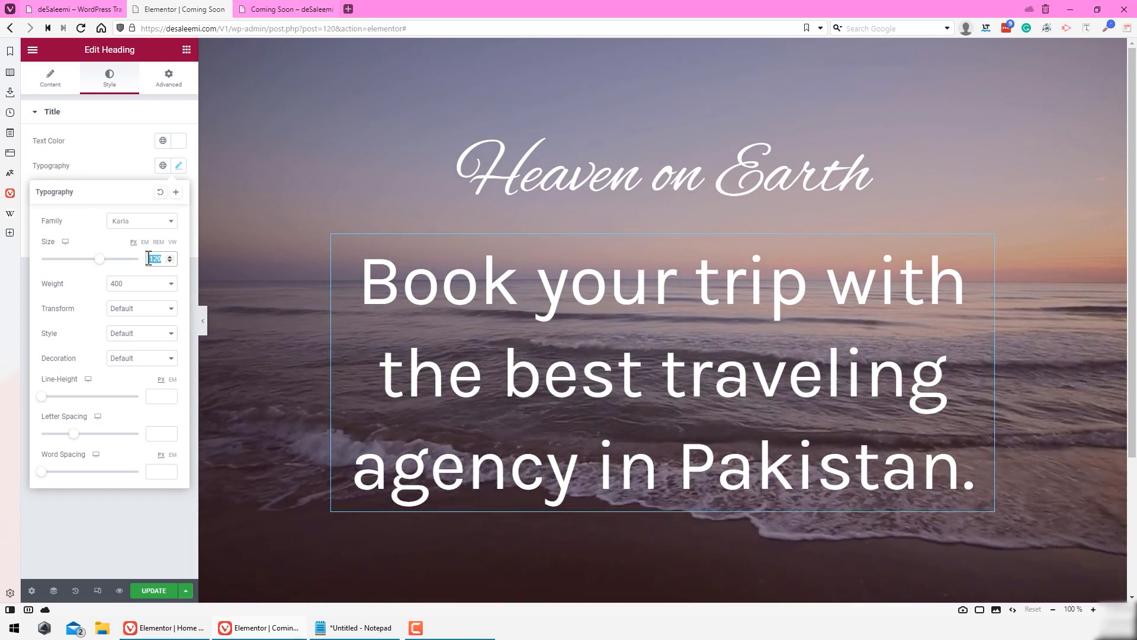
text(32)
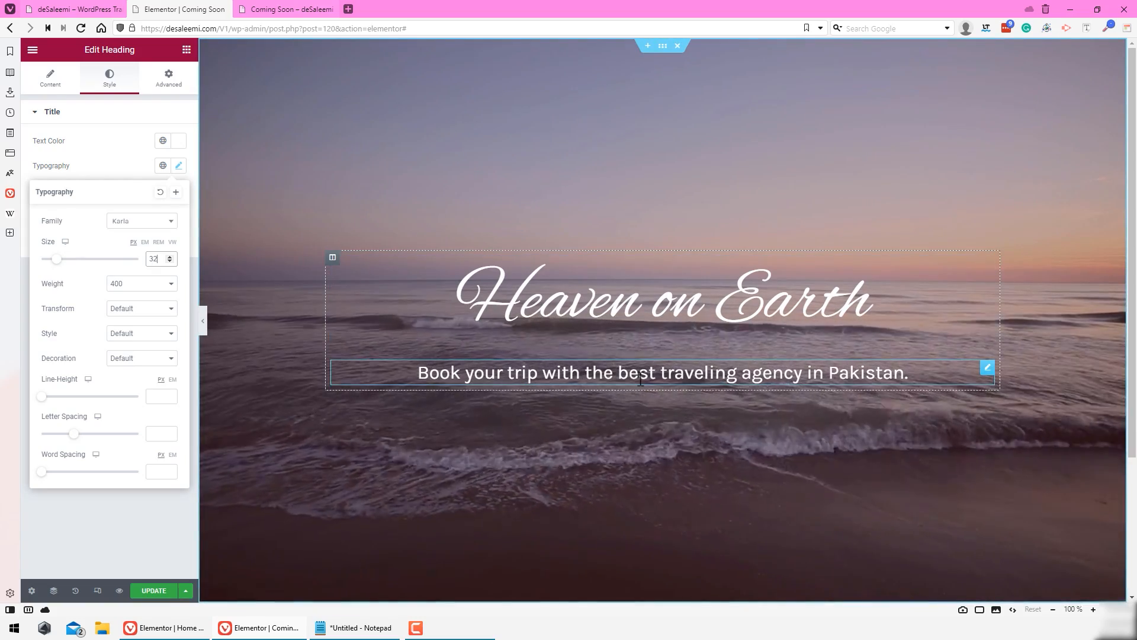
Step: Update the page and compare the subtitle in the Coming Soon preview with the one on the home page
click(155, 590)
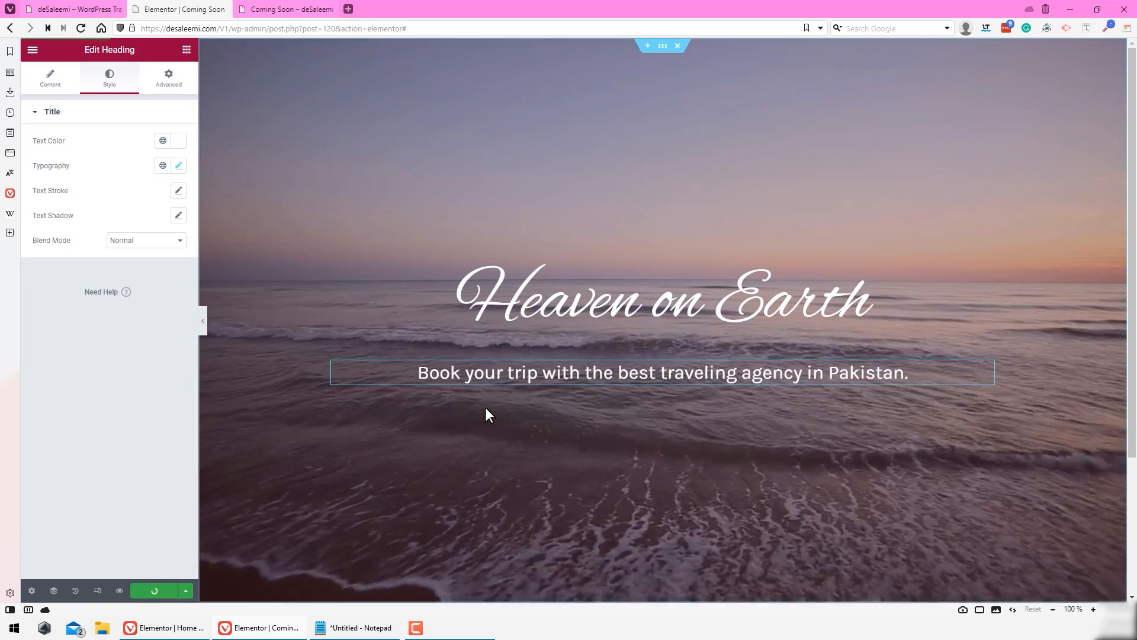
click(284, 9)
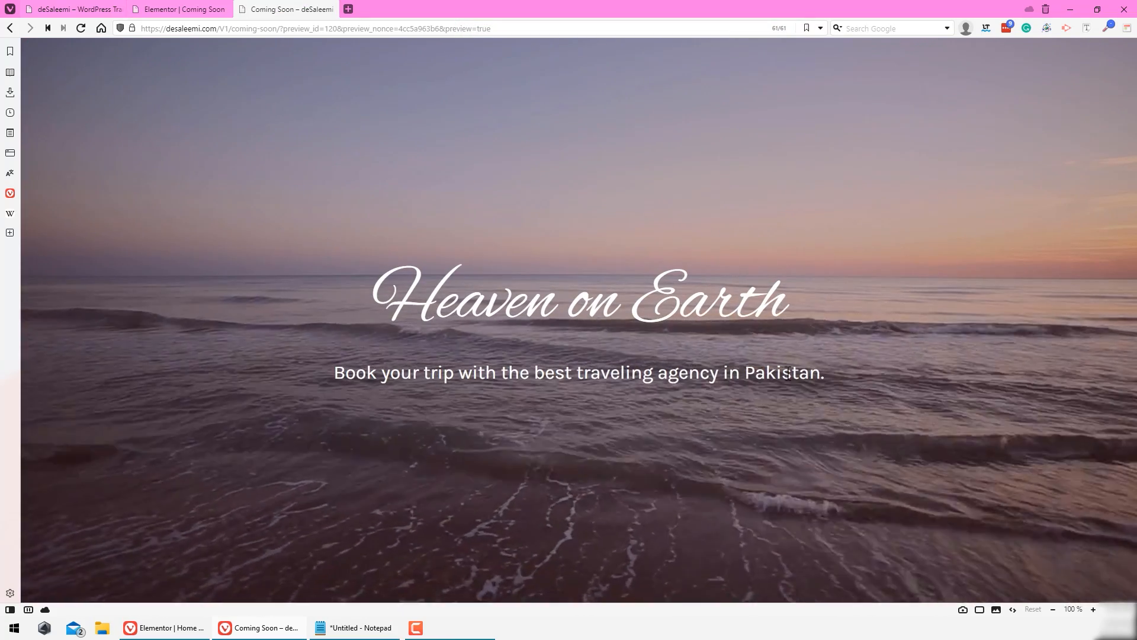
click(141, 7)
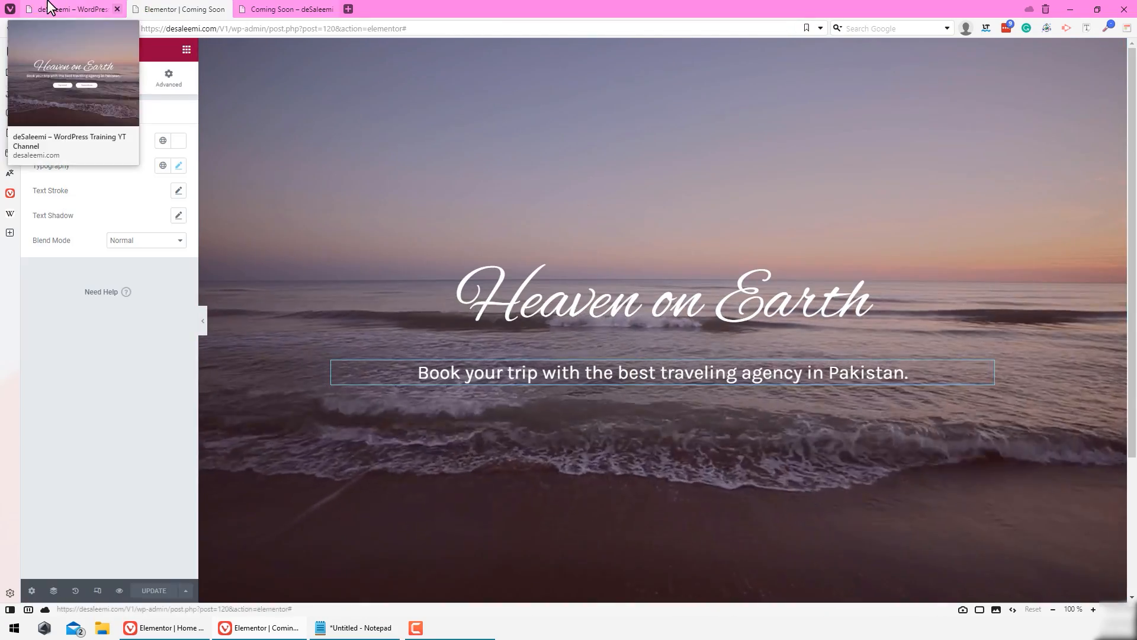
click(75, 9)
click(517, 452)
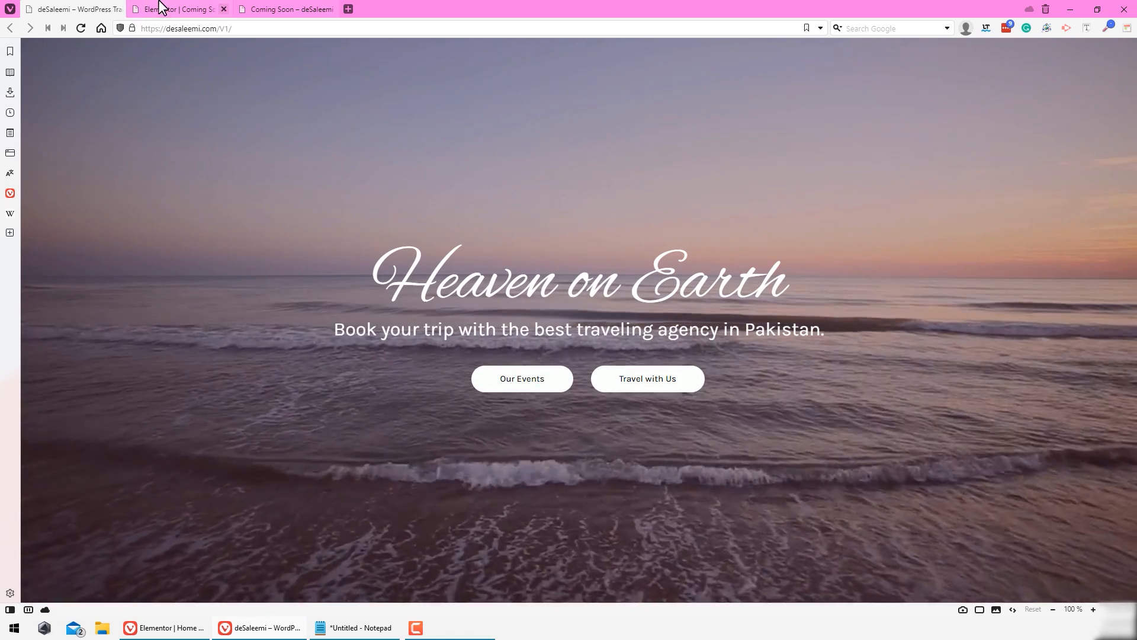
Step: Add an Inner Section below the subtitle on the Coming Soon page being edited
click(165, 7)
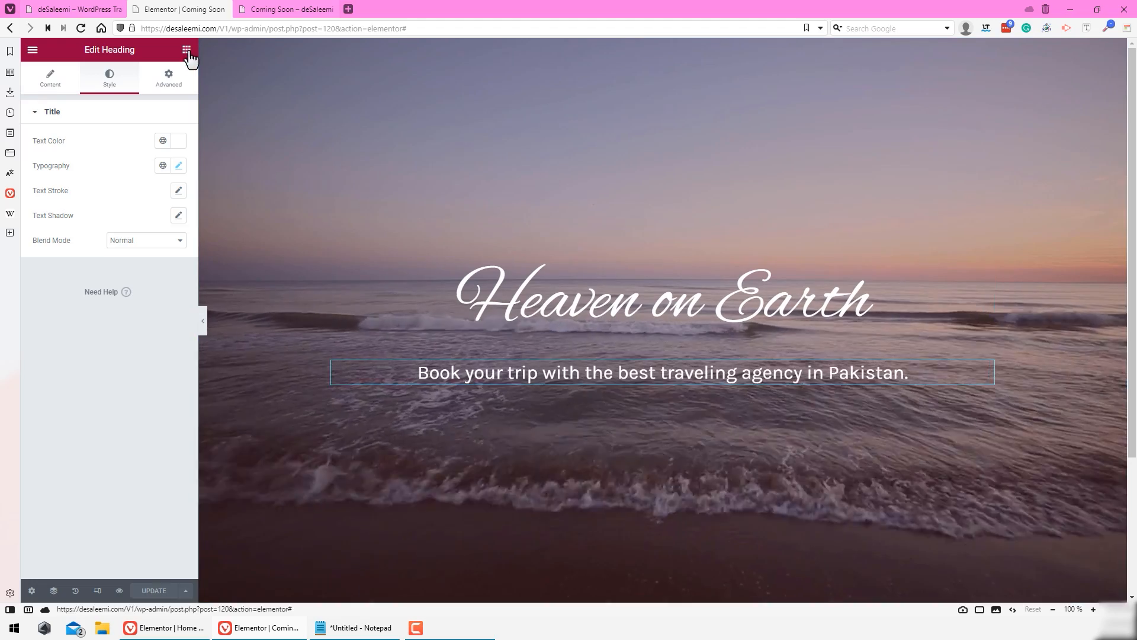
click(185, 51)
drag(65, 194, 645, 386)
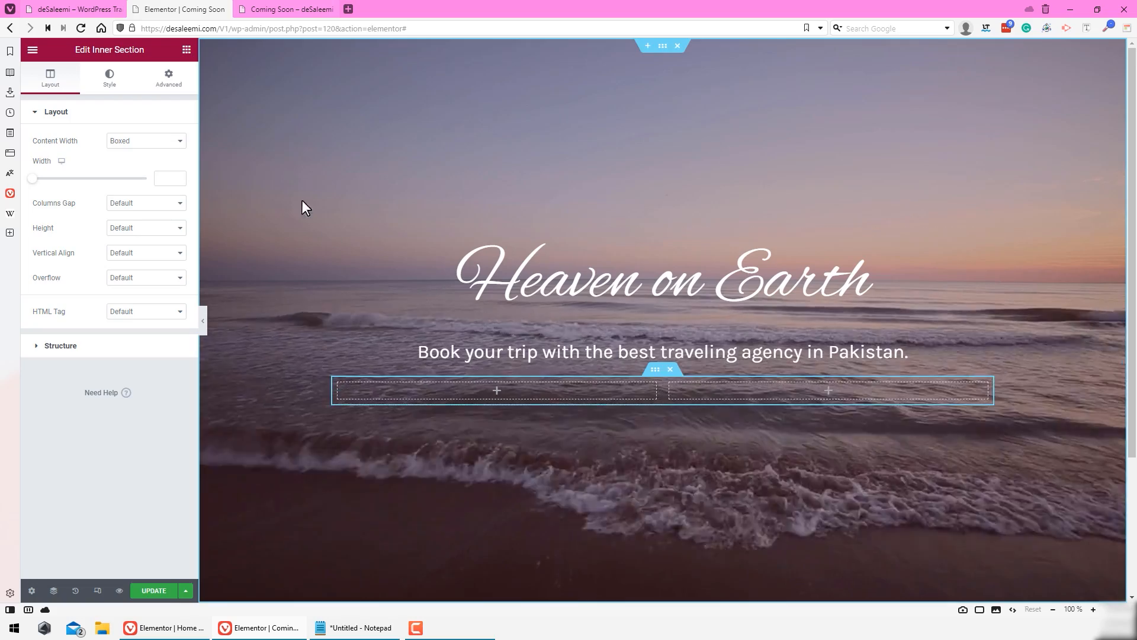
Step: Place a Button widget in the inner section's first column, with the home page's label "Our Events" and right alignment
click(186, 51)
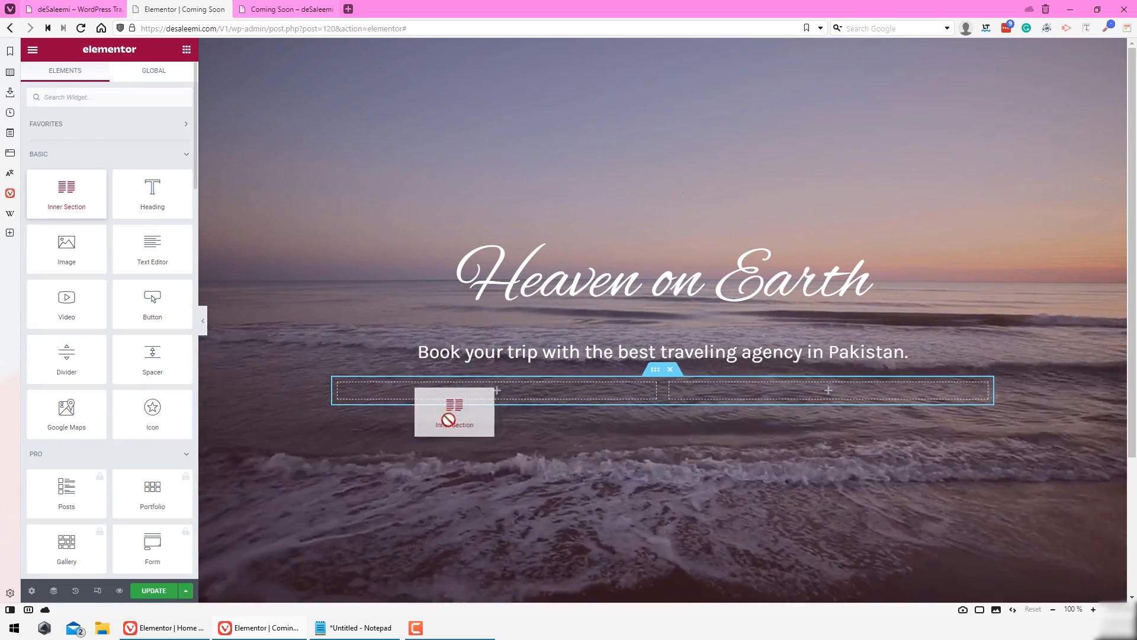
drag(499, 385, 13, 198)
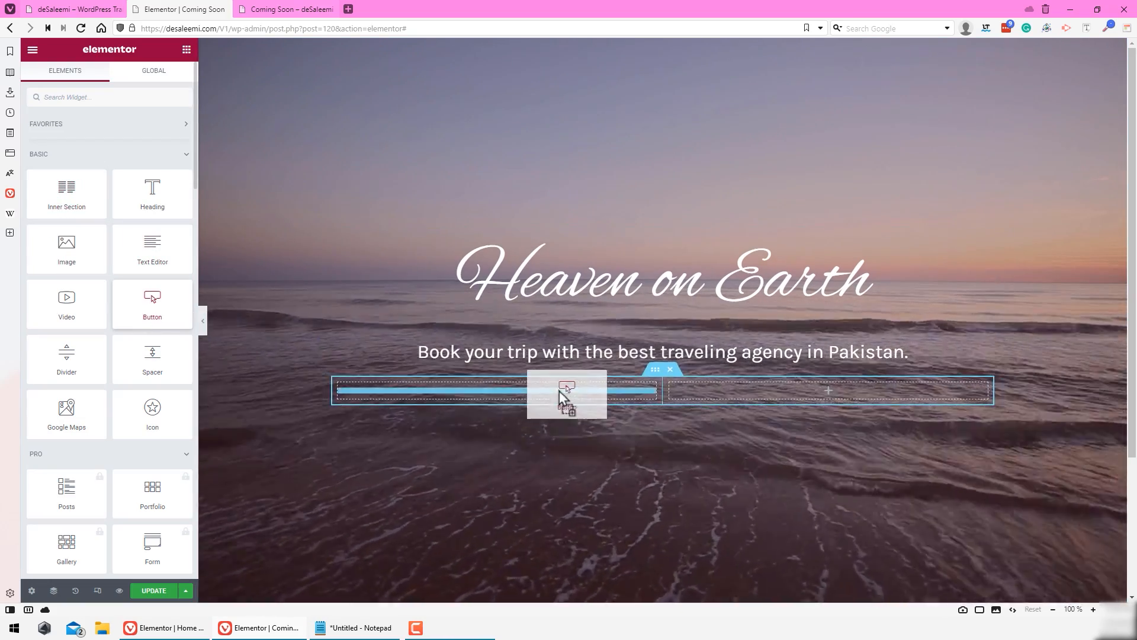
drag(562, 396, 555, 388)
click(93, 7)
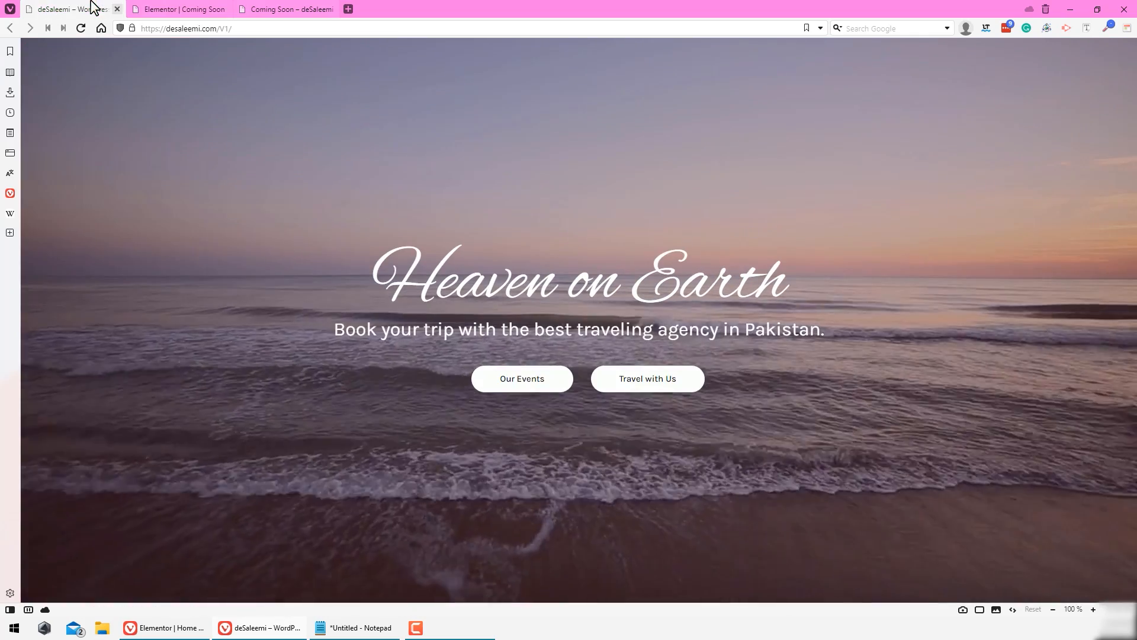
click(171, 8)
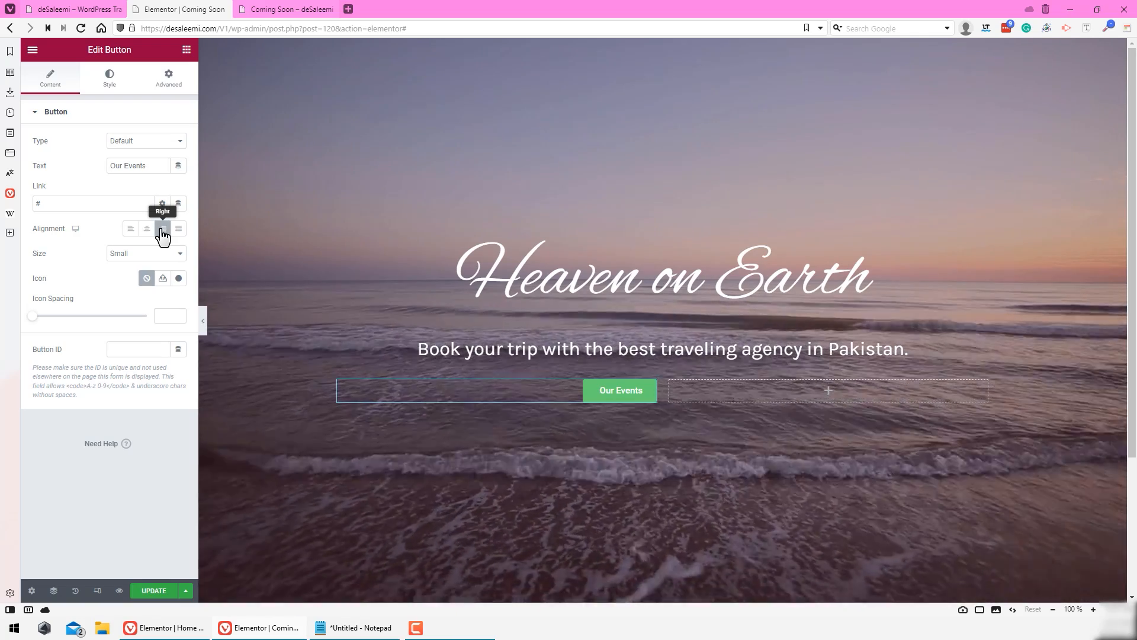
Step: Check the home page button's target and link the "Our Events" button to the site's our-services page
click(92, 7)
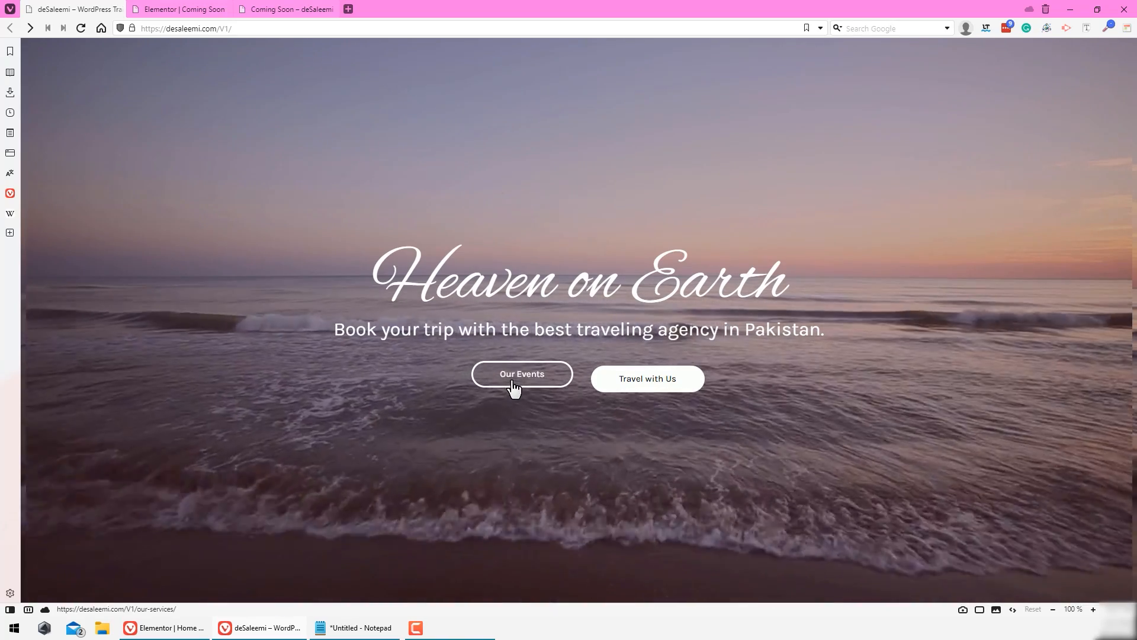
click(209, 9)
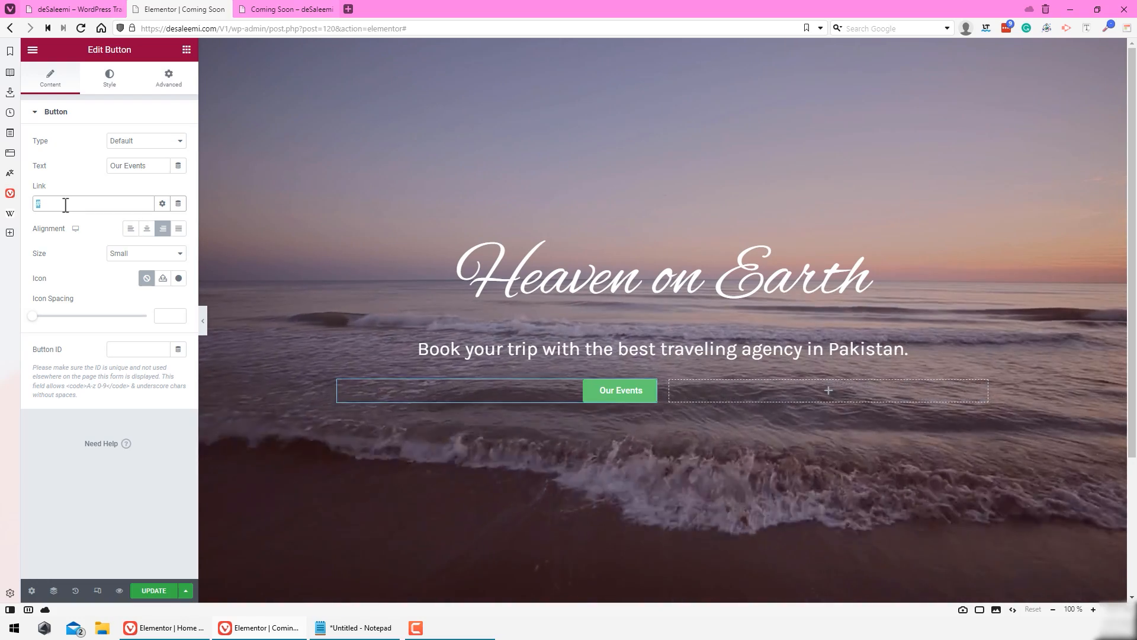
double_click(65, 204)
text(our)
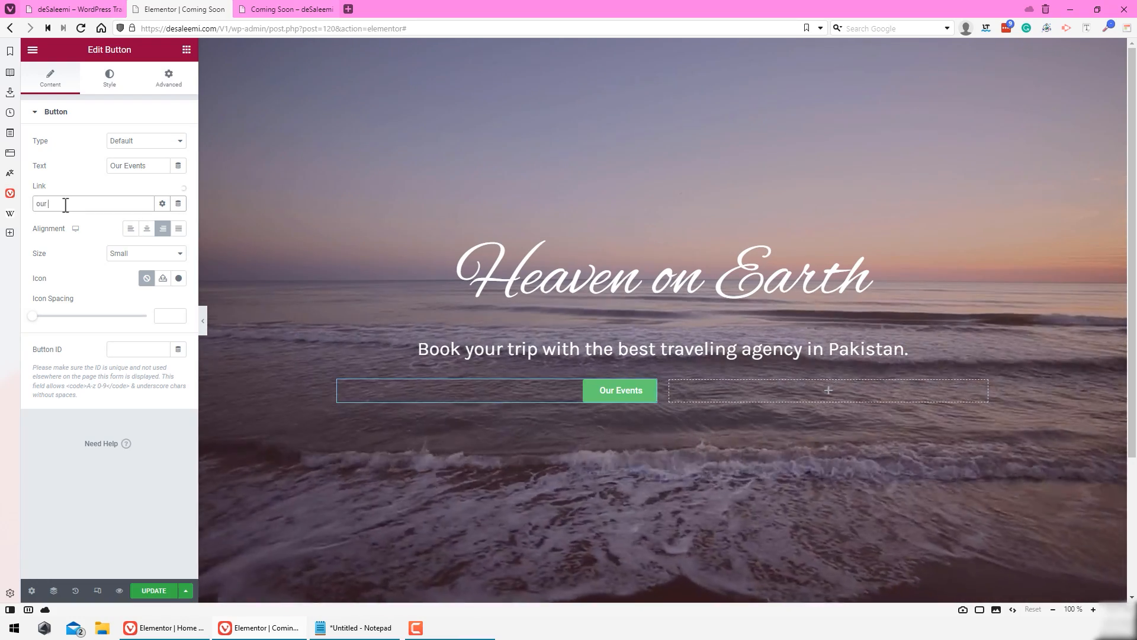
text( services)
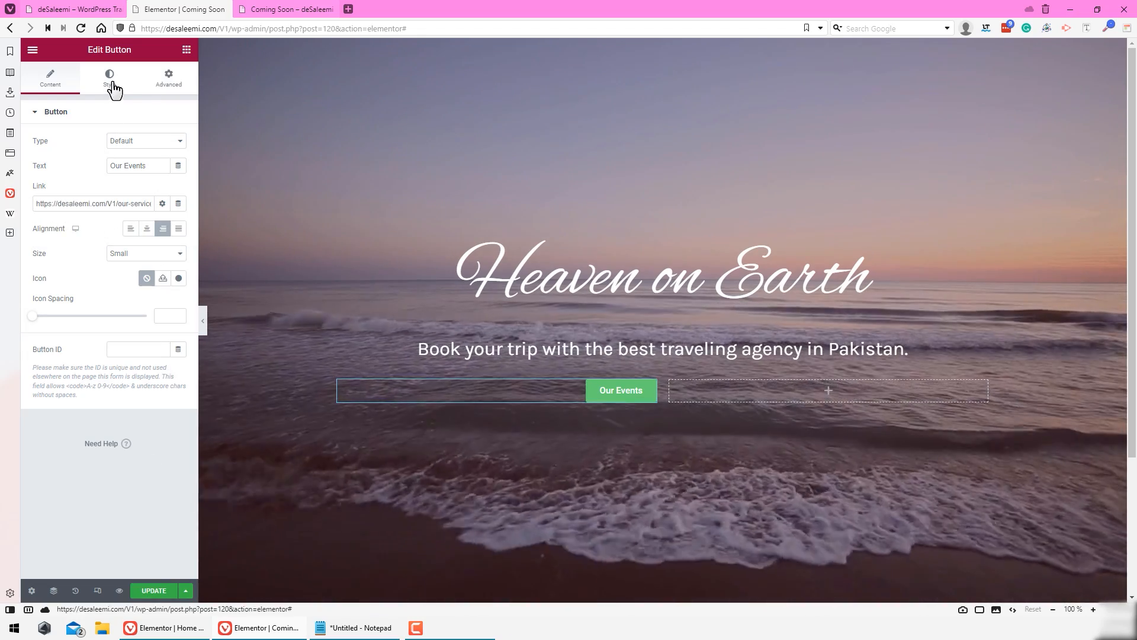
Step: Set the "Our Events" button's font family to Karla
click(112, 83)
click(179, 141)
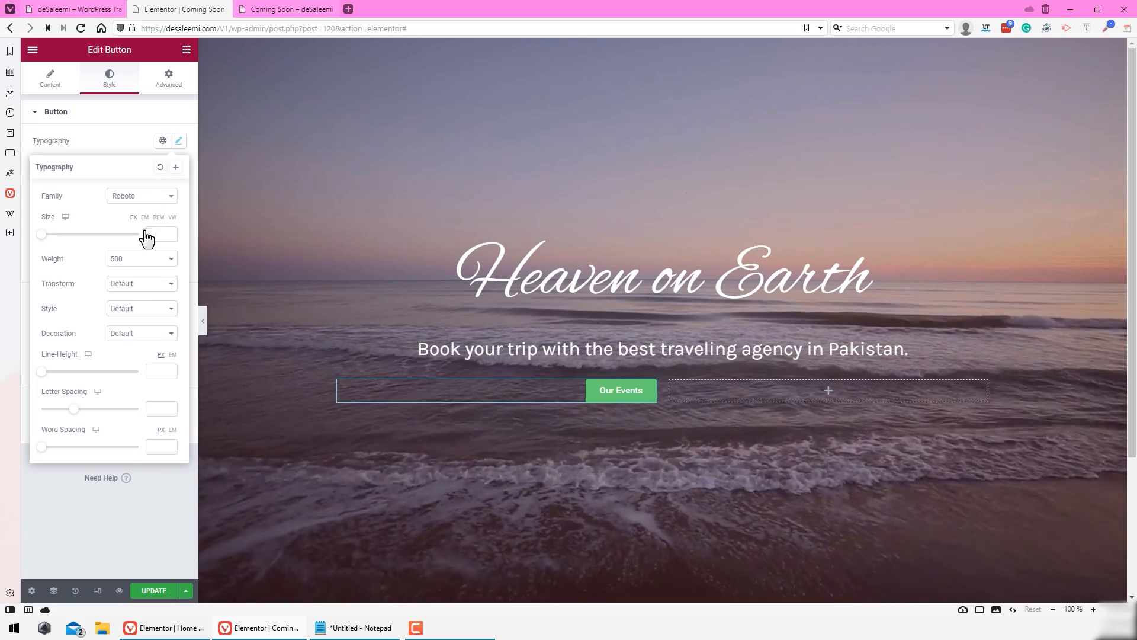
text(karla)
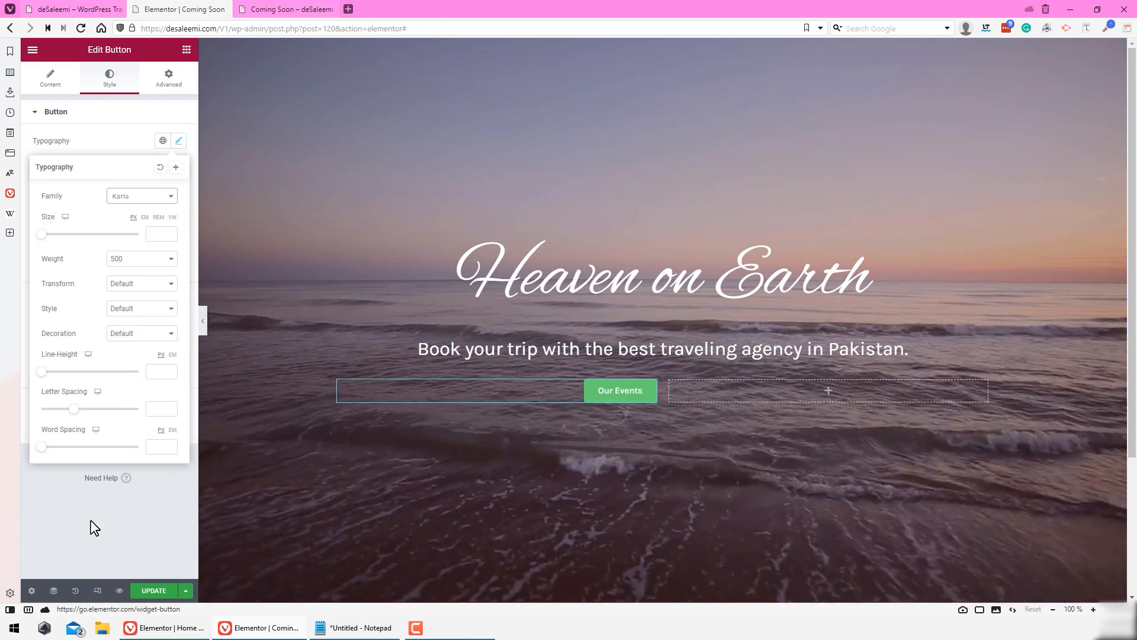
click(94, 528)
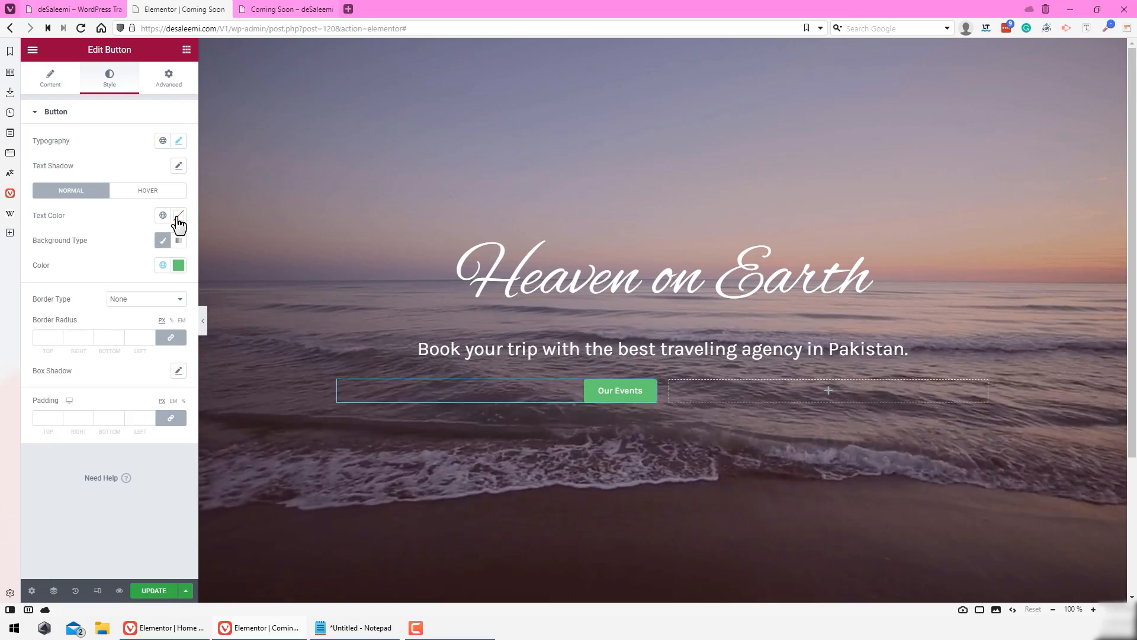
Step: Set the button's normal text colour to #000000 and its background colour to #FFFFFF
click(178, 218)
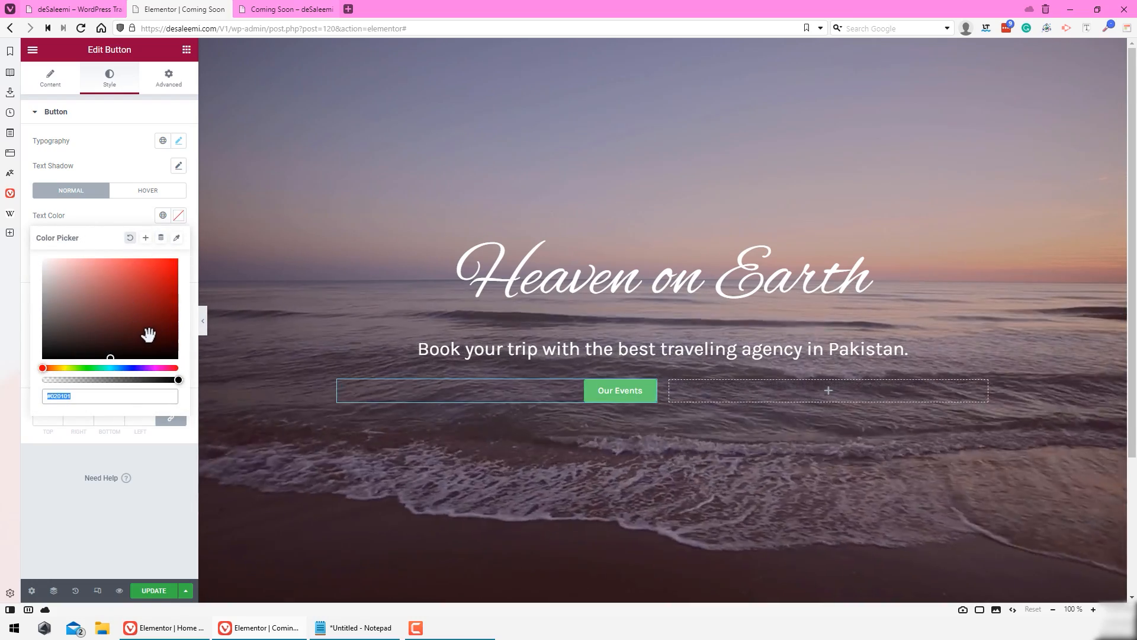
mouse_move(147, 333)
mouse_down()
mouse_move(215, 385)
mouse_move(168, 508)
mouse_up()
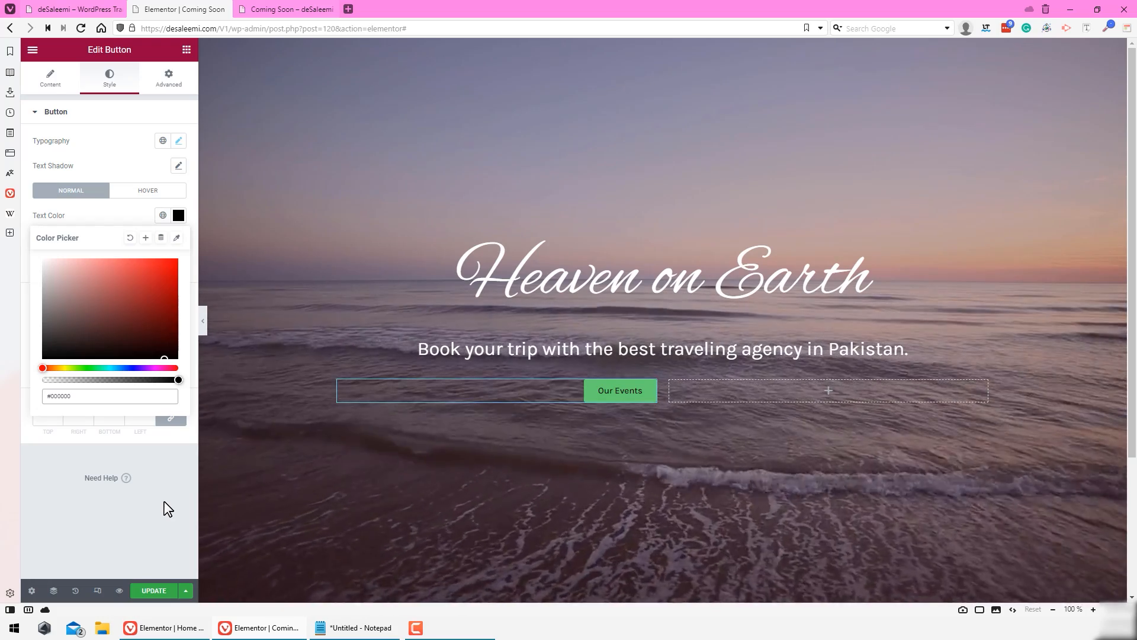
click(195, 356)
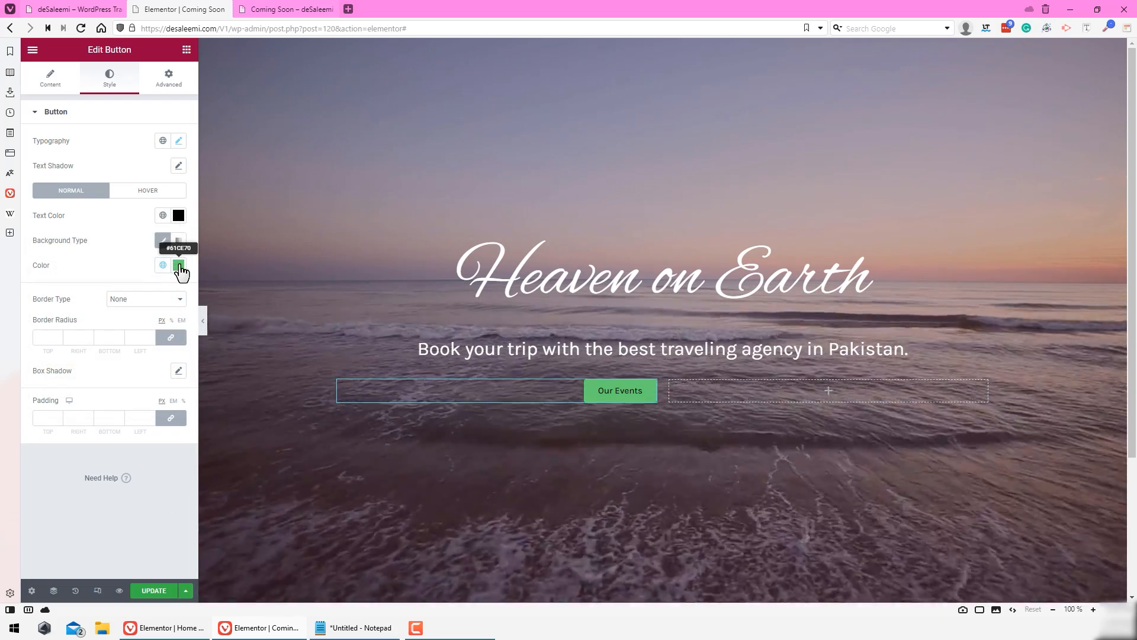
click(178, 265)
text(#FFFFFF)
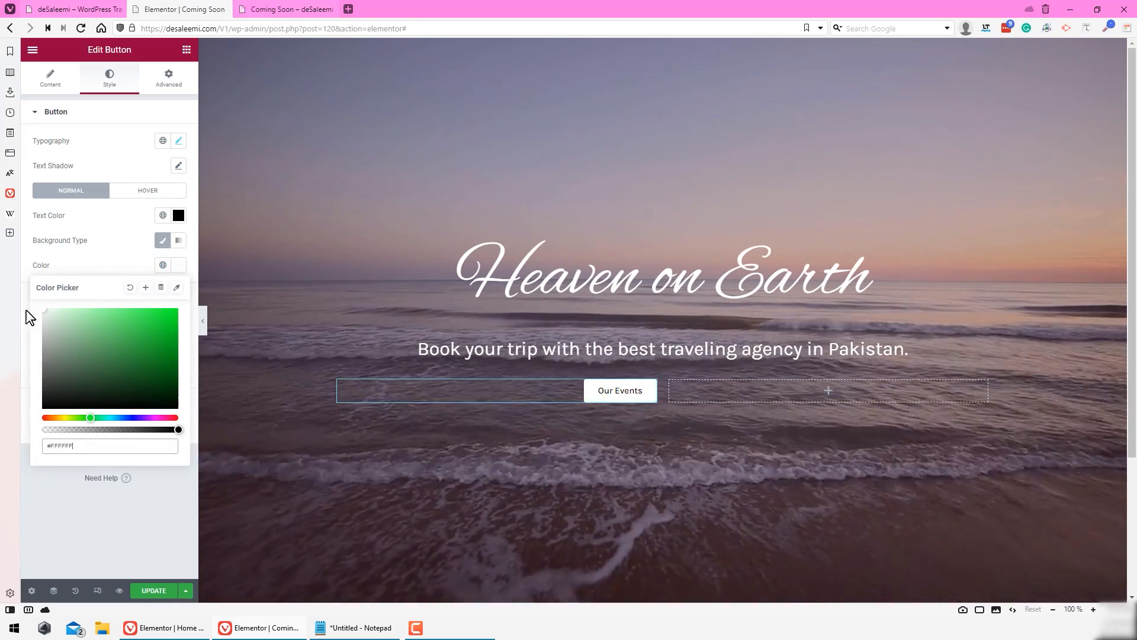
click(57, 513)
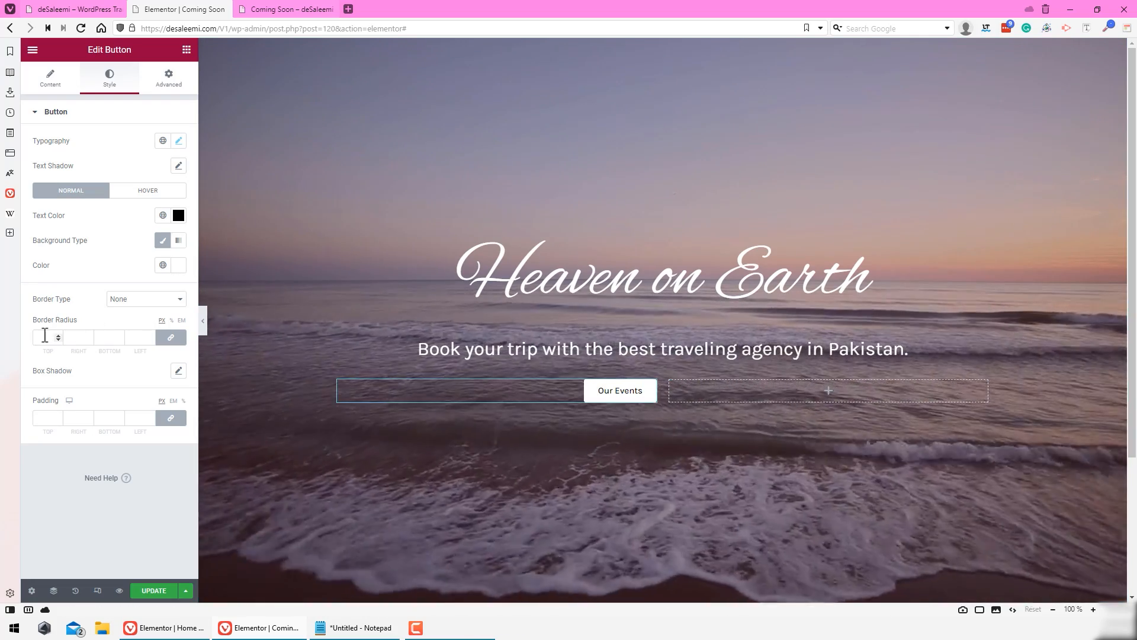
Step: Give the "Our Events" button a 50 px radius on all corners and a solid border coloured #FFFFFF
click(45, 336)
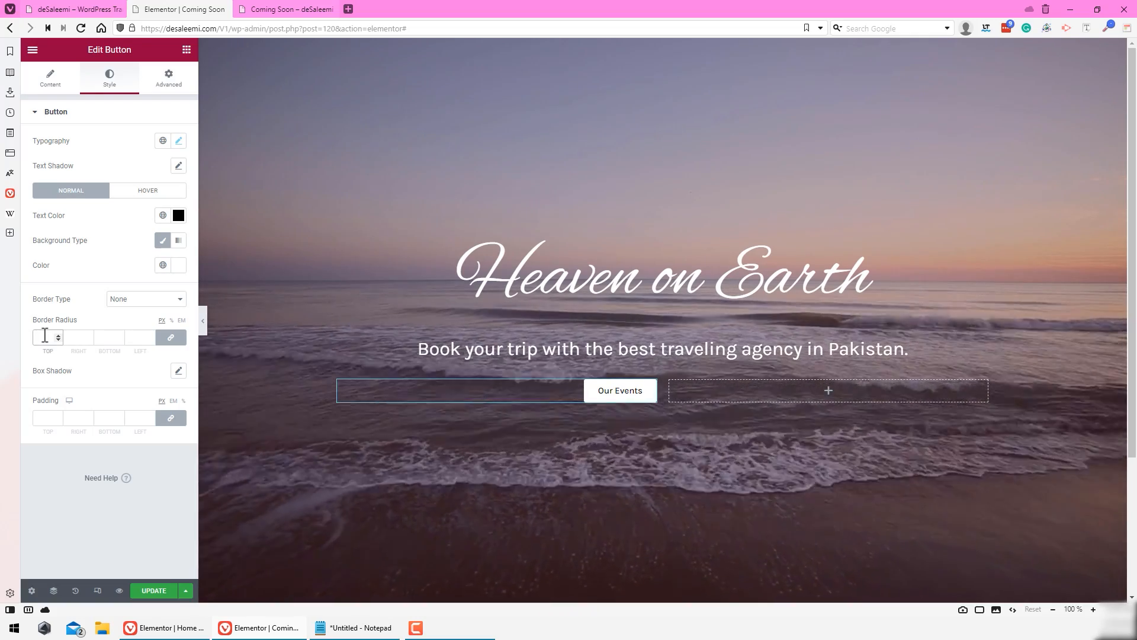
text(50)
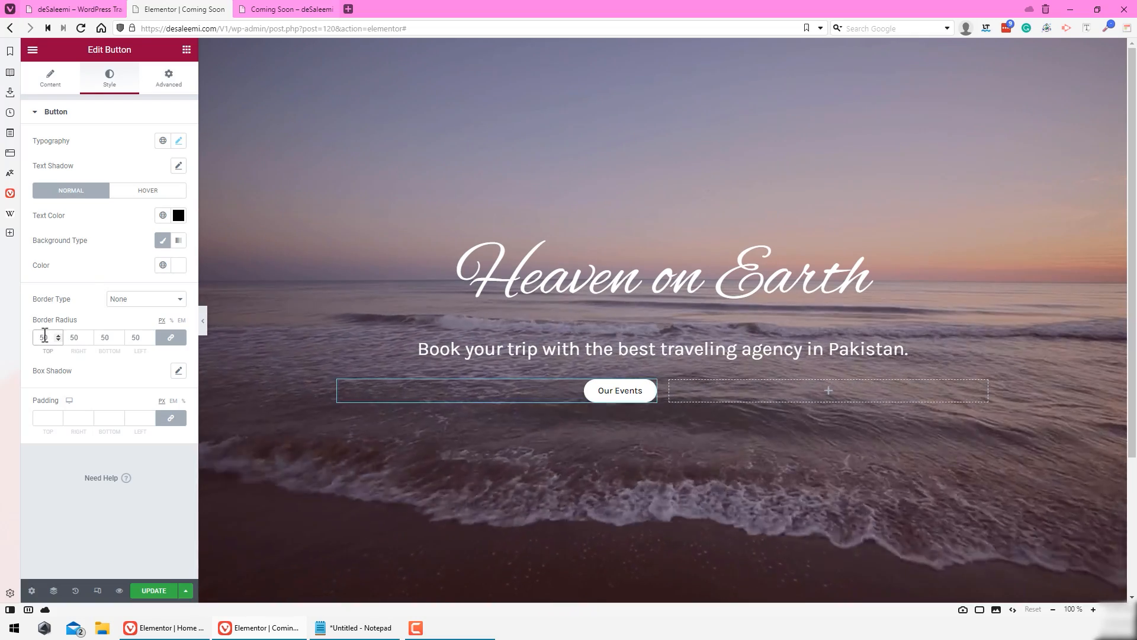
click(133, 301)
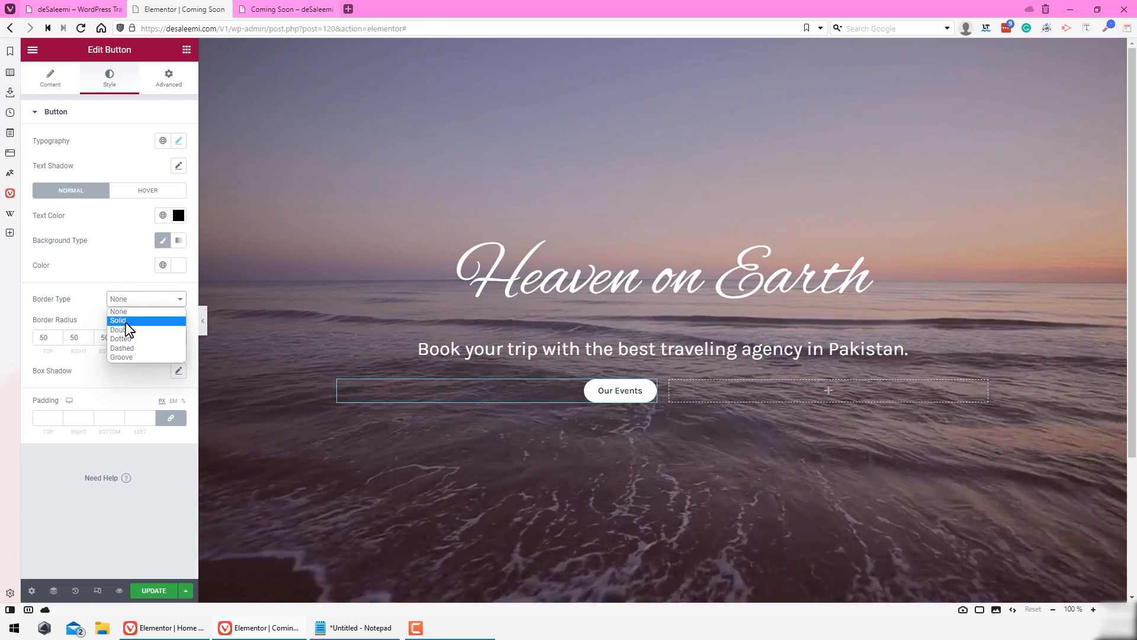
click(121, 320)
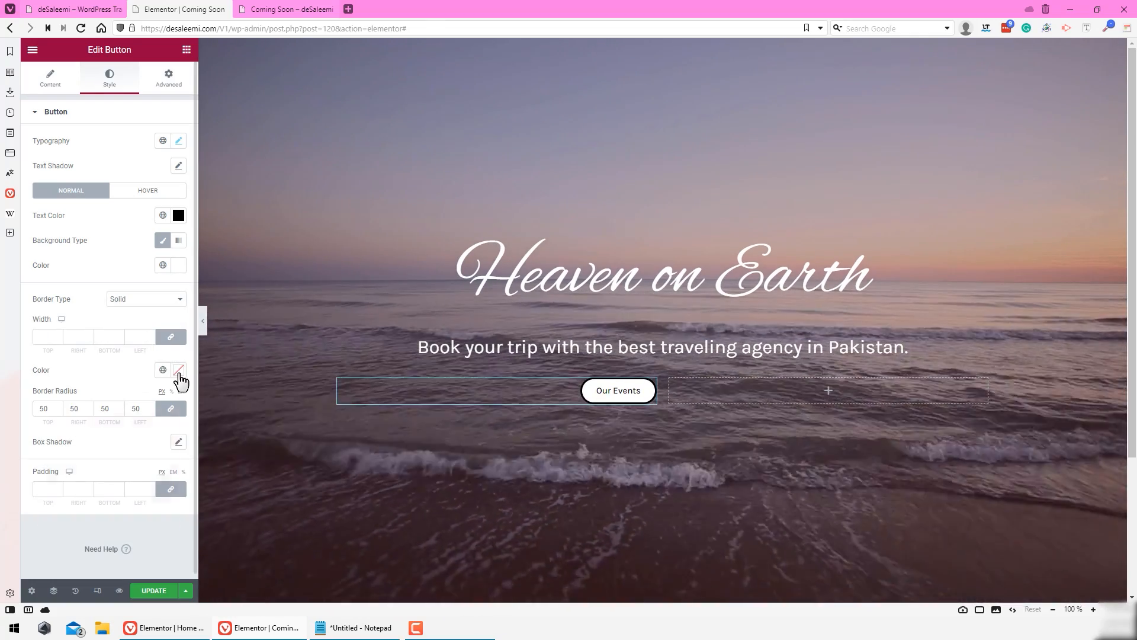
click(177, 370)
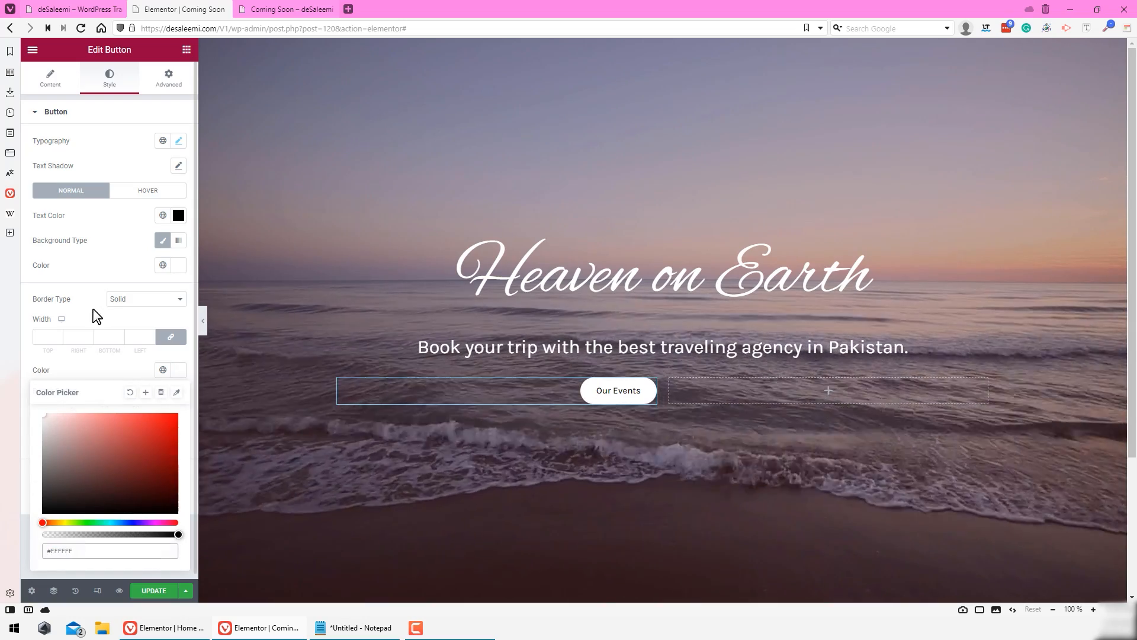
click(93, 309)
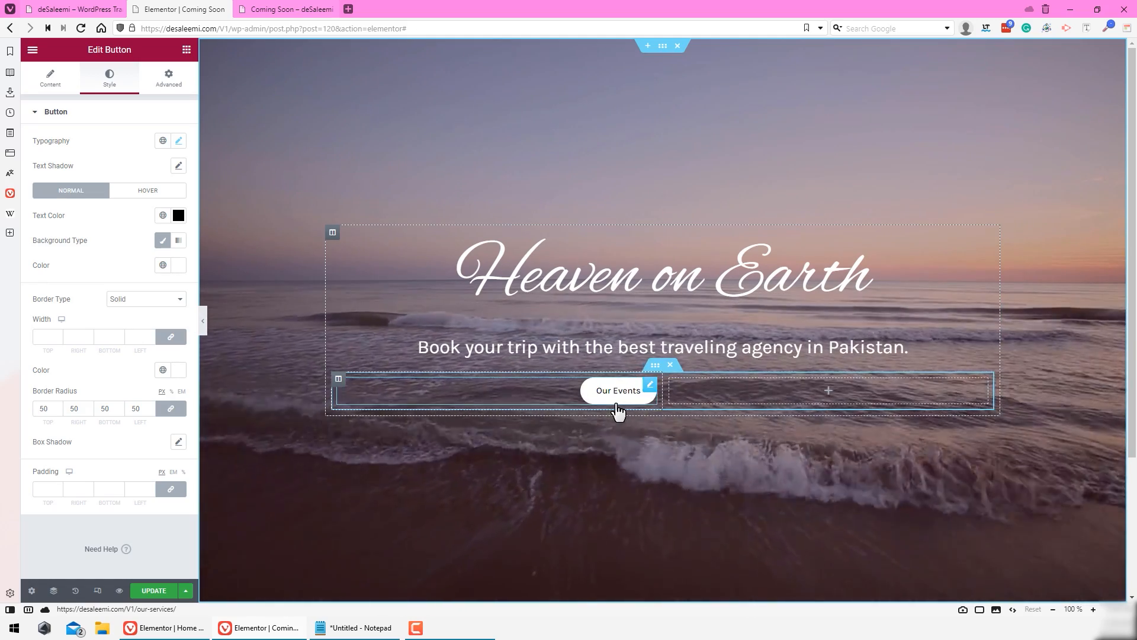
Step: Unlink the "Our Events" button's padding and set it to 12 px top and bottom, 45 px right and left
click(41, 489)
text(0)
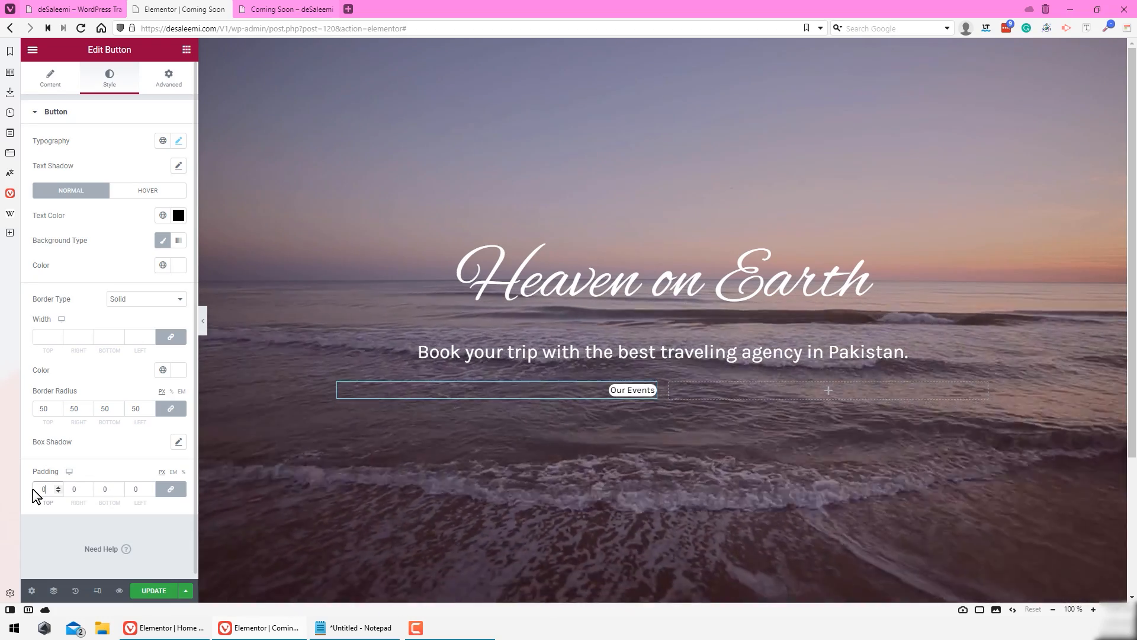
click(172, 490)
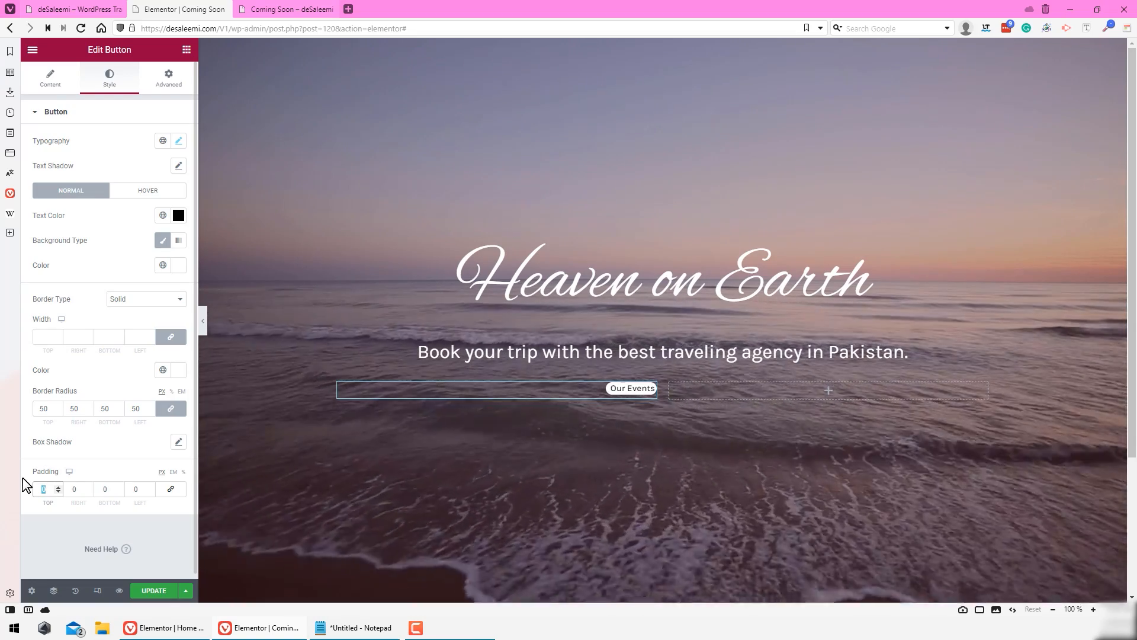
text(12)
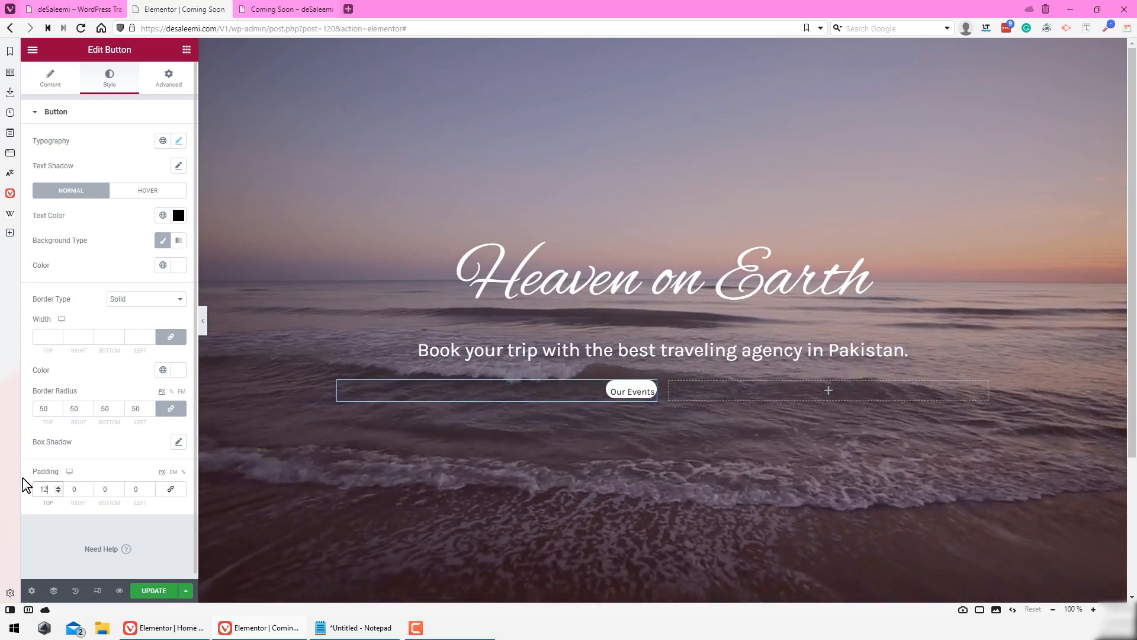
double_click(79, 488)
text(45)
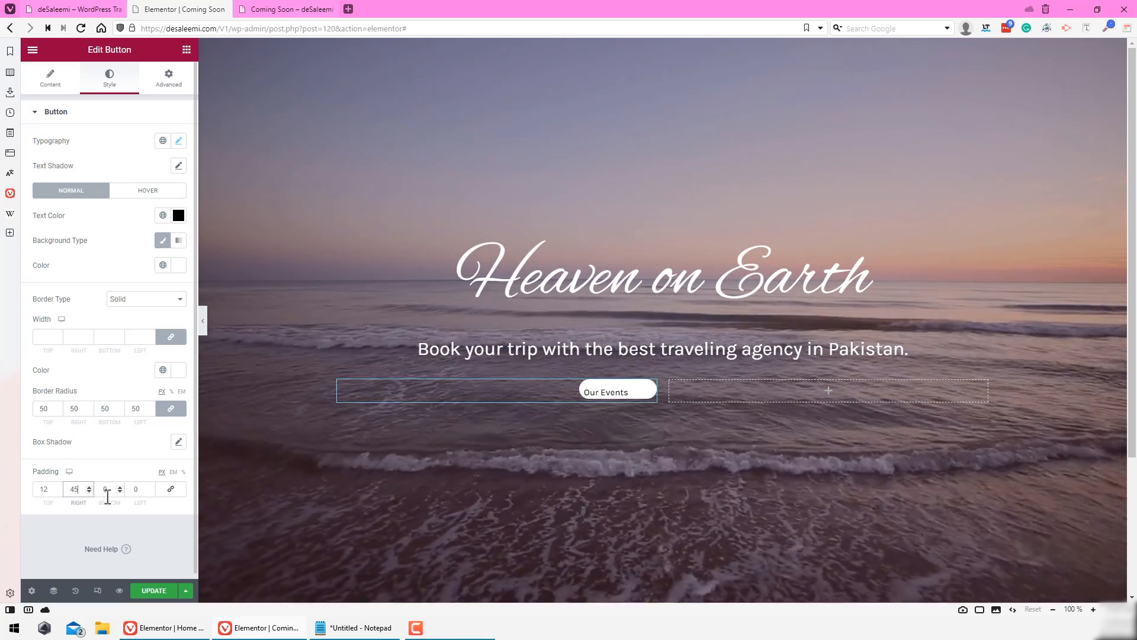
double_click(100, 489)
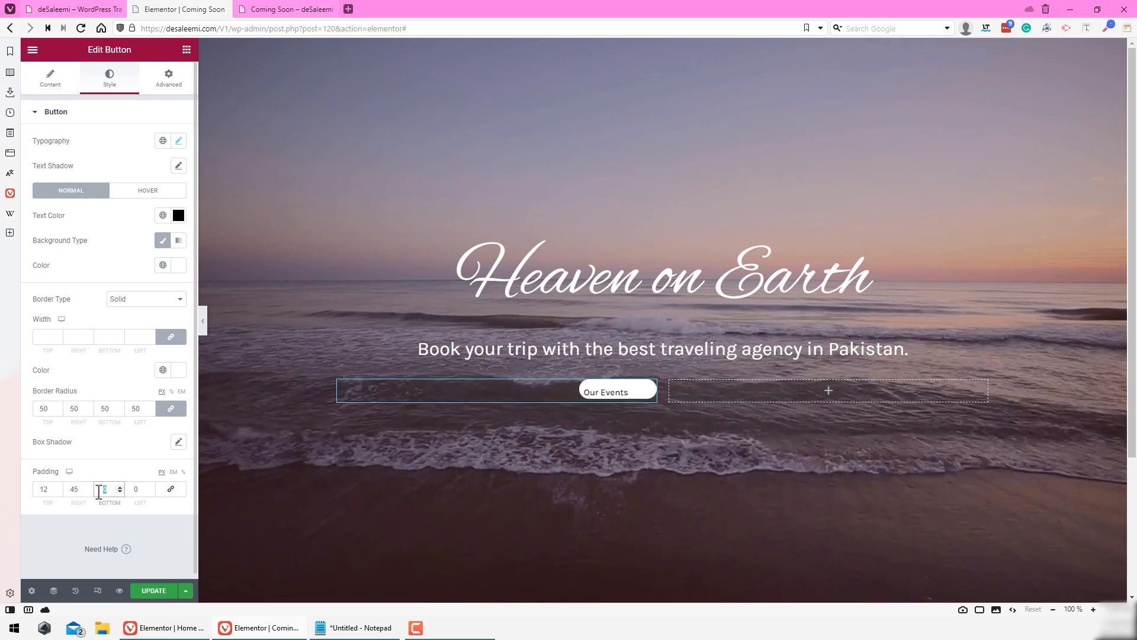
text(12)
key(Tab)
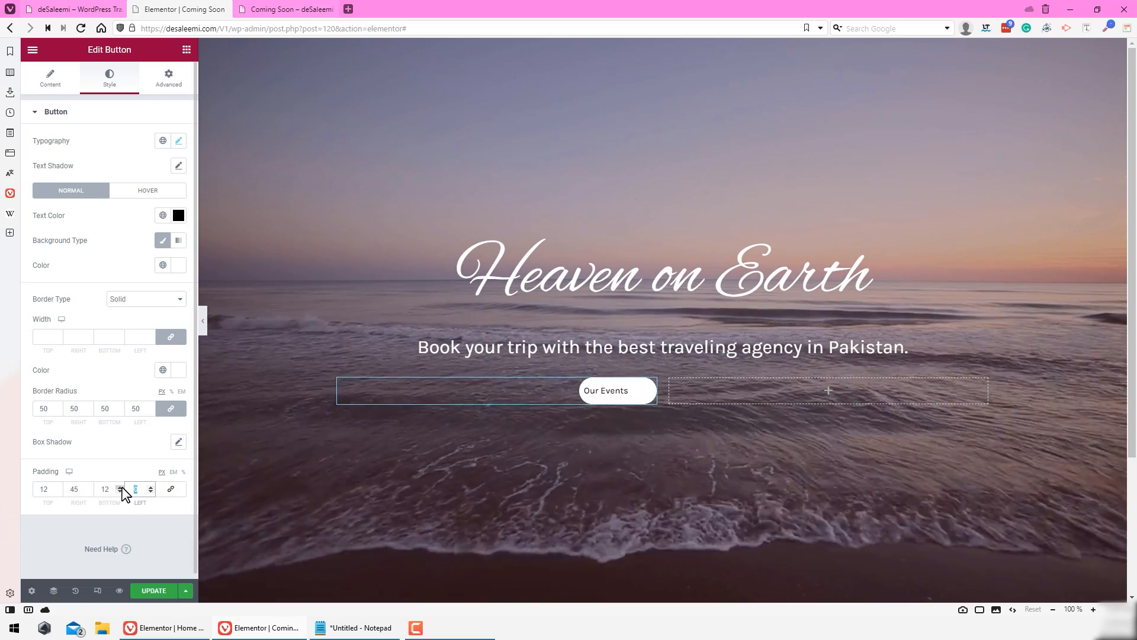
text(45)
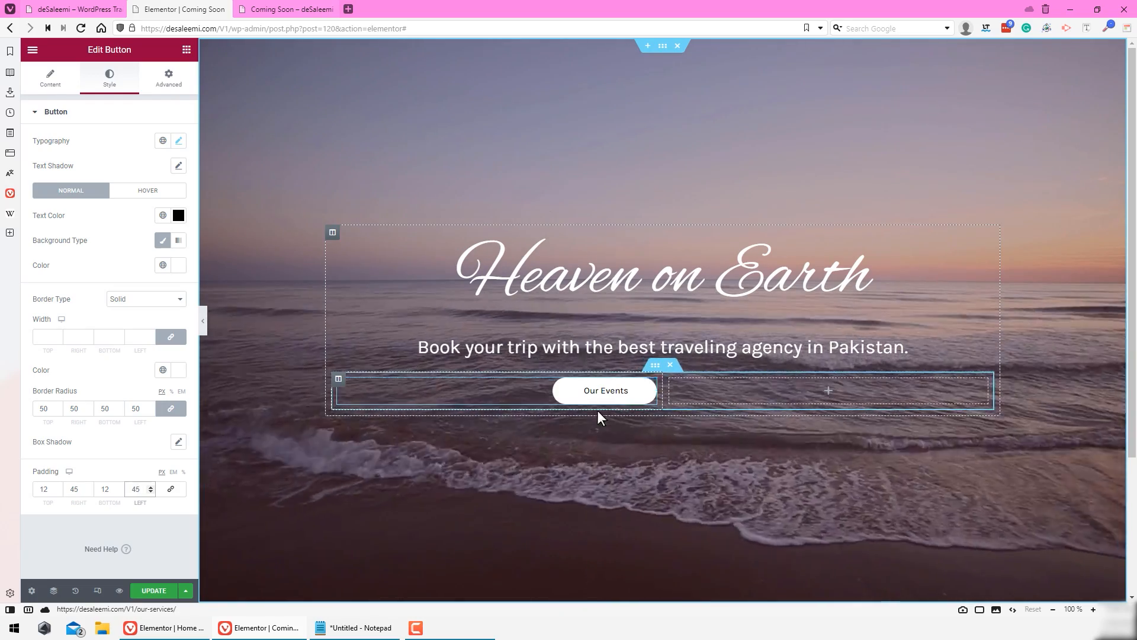
Step: Check the home page button's hover look and set the "Our Events" button's hover text colour to white
click(155, 192)
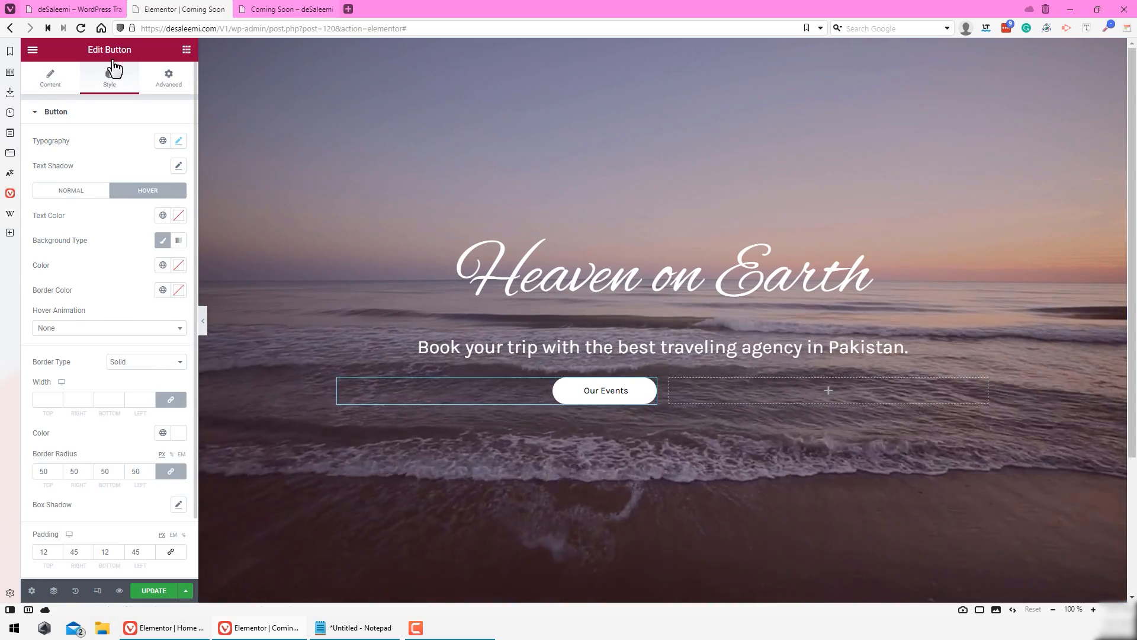
click(80, 9)
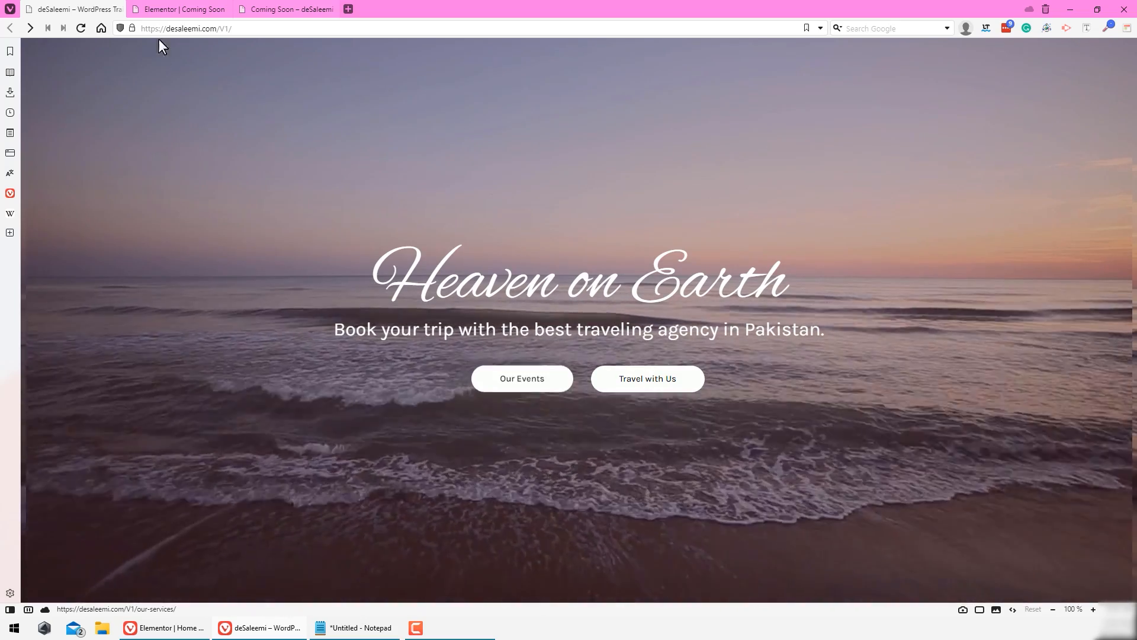
click(177, 8)
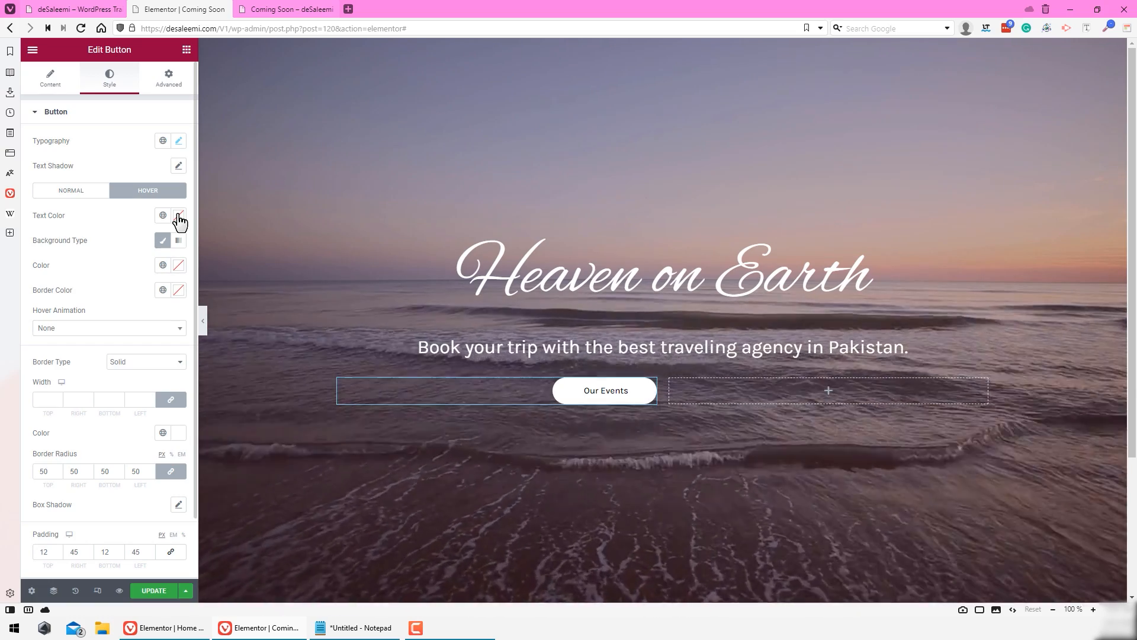
click(179, 215)
click(45, 261)
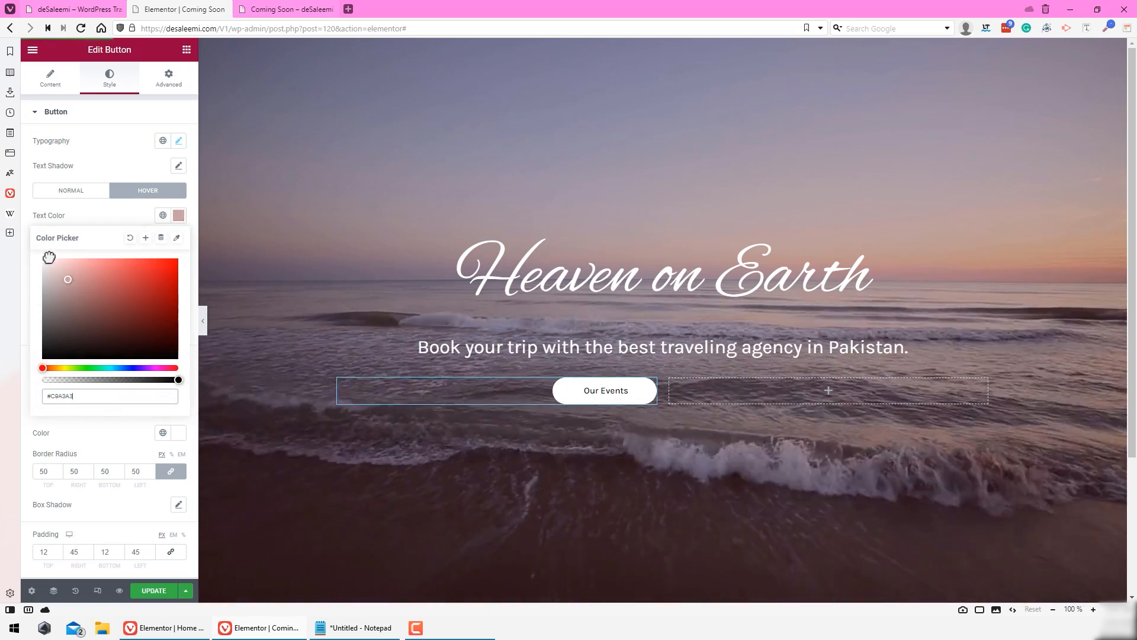
click(106, 219)
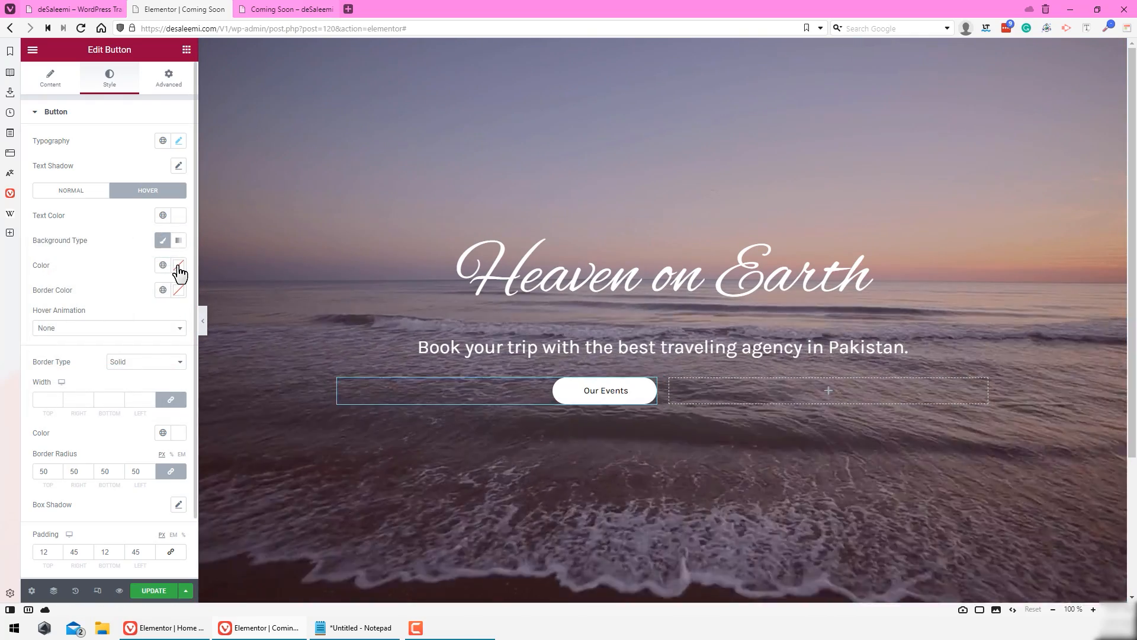
Step: Make the "Our Events" button's hover background fully transparent (#02010100) and its hover border colour white
click(178, 268)
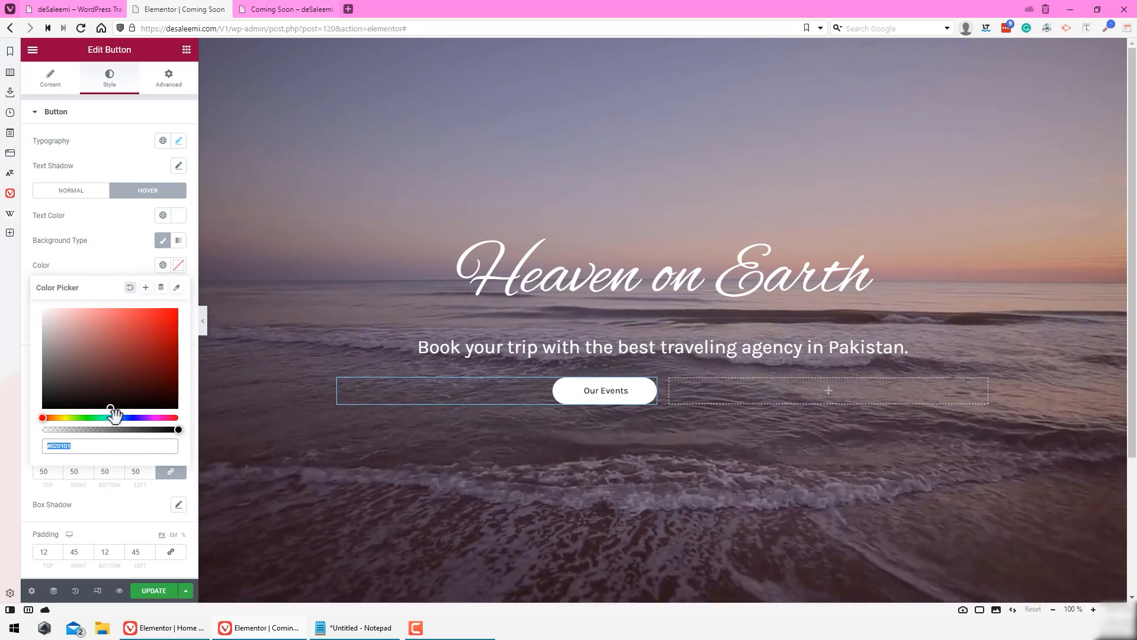
drag(106, 429, 27, 441)
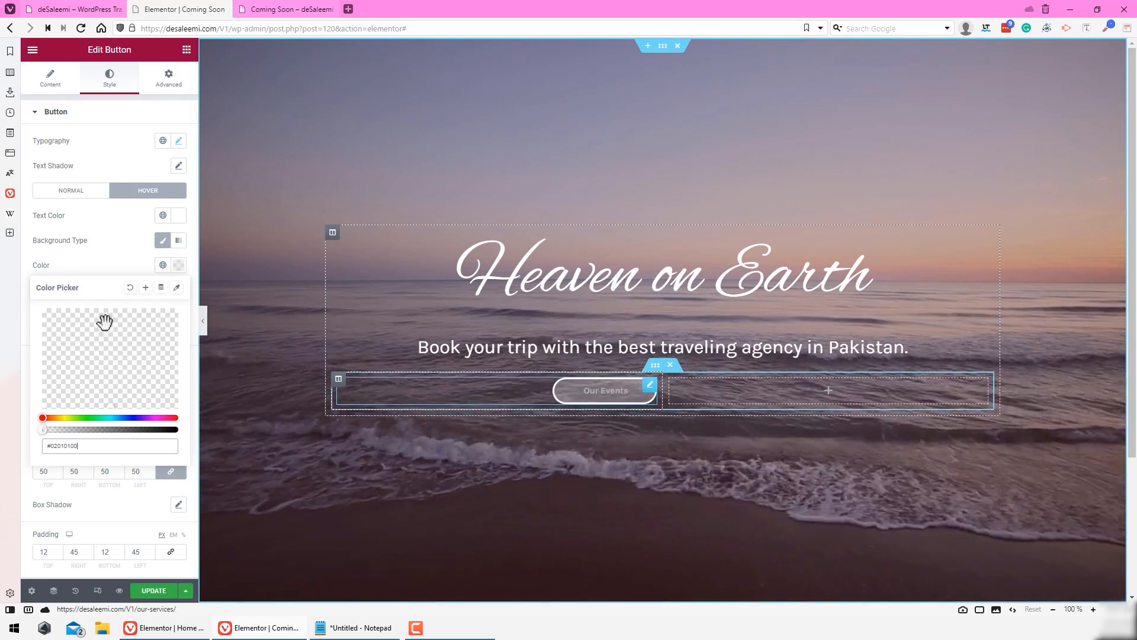
click(114, 239)
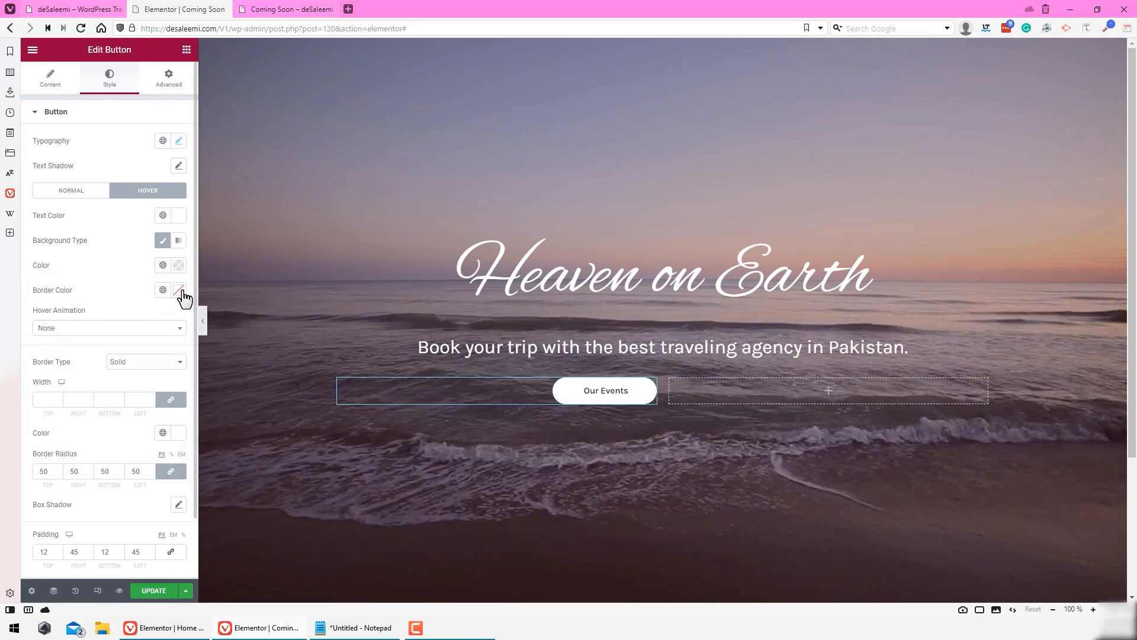
click(178, 289)
click(38, 286)
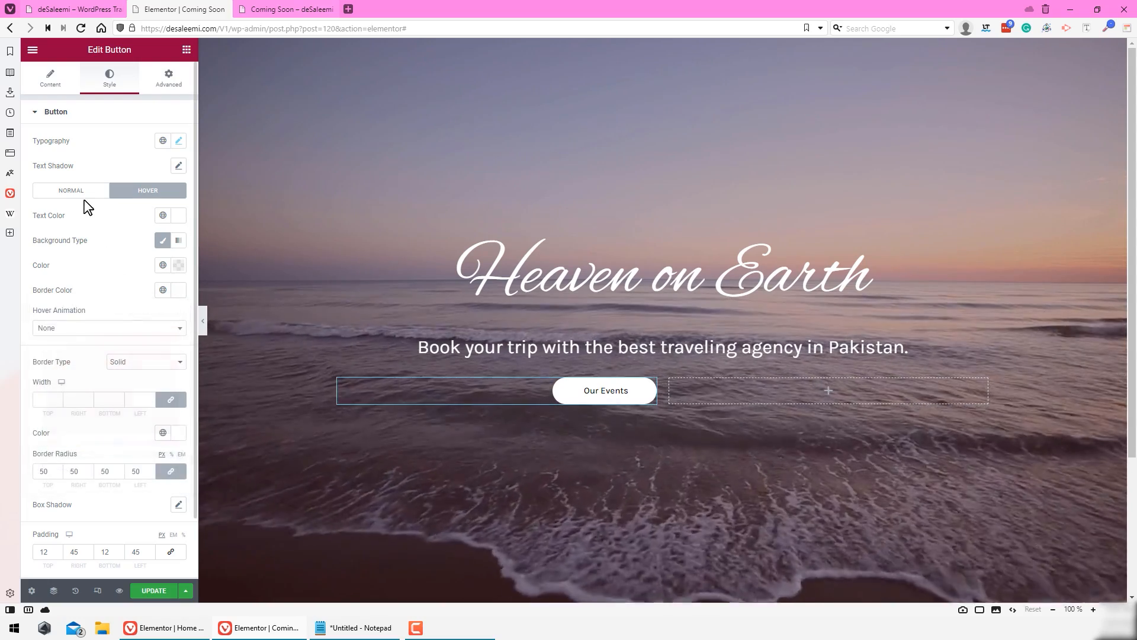
Step: Set the "Our Events" button's hover animation to Float
click(85, 192)
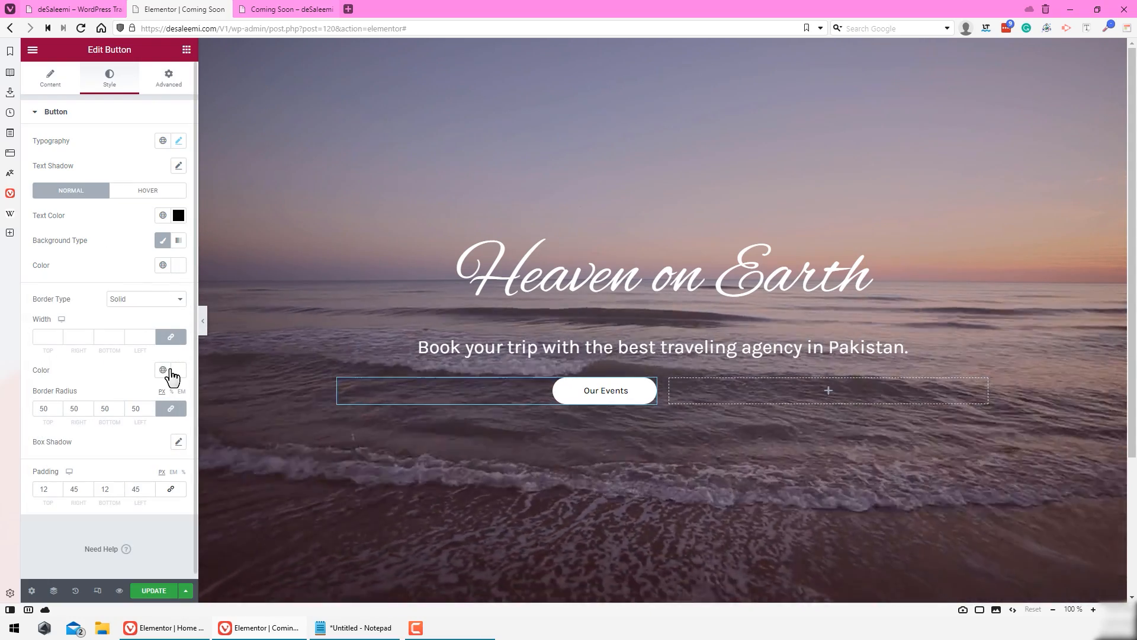
click(147, 190)
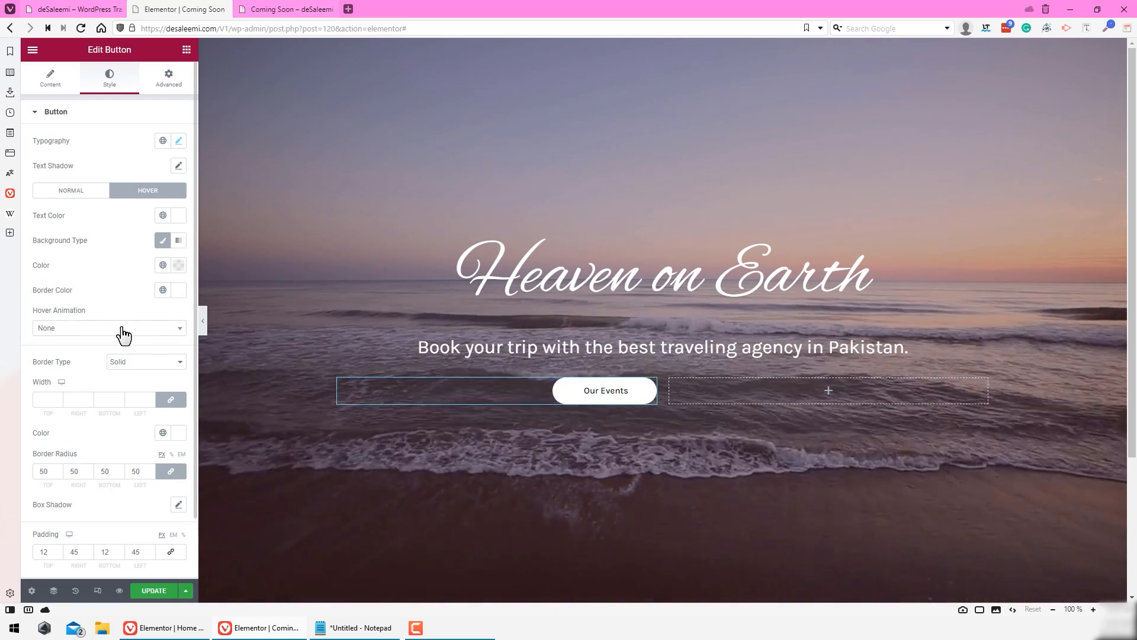
click(122, 330)
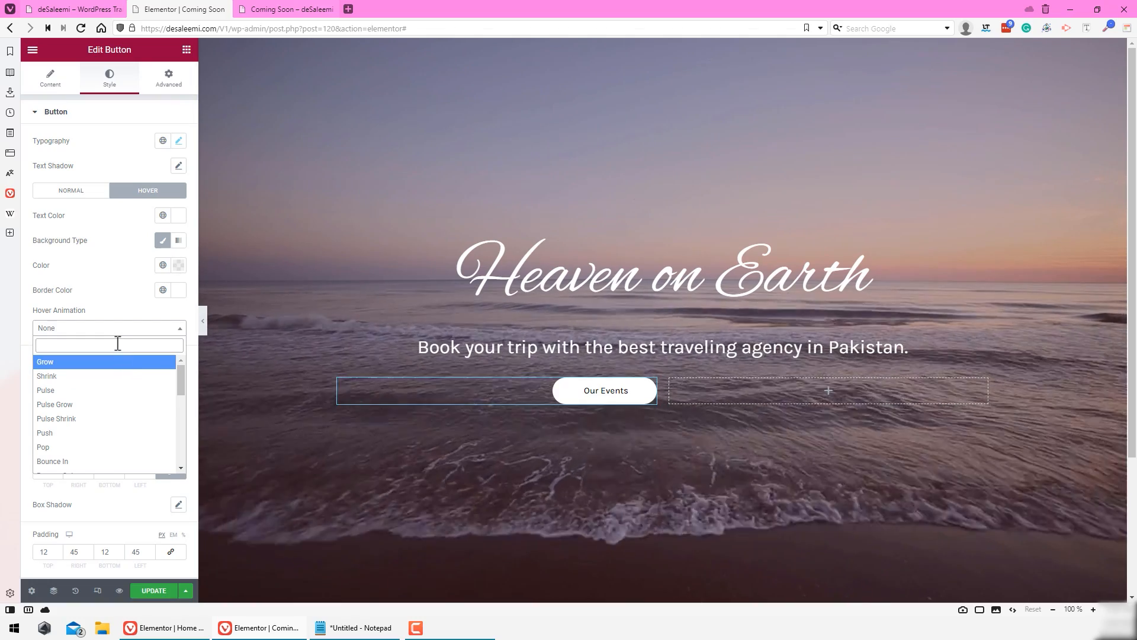
text(flo)
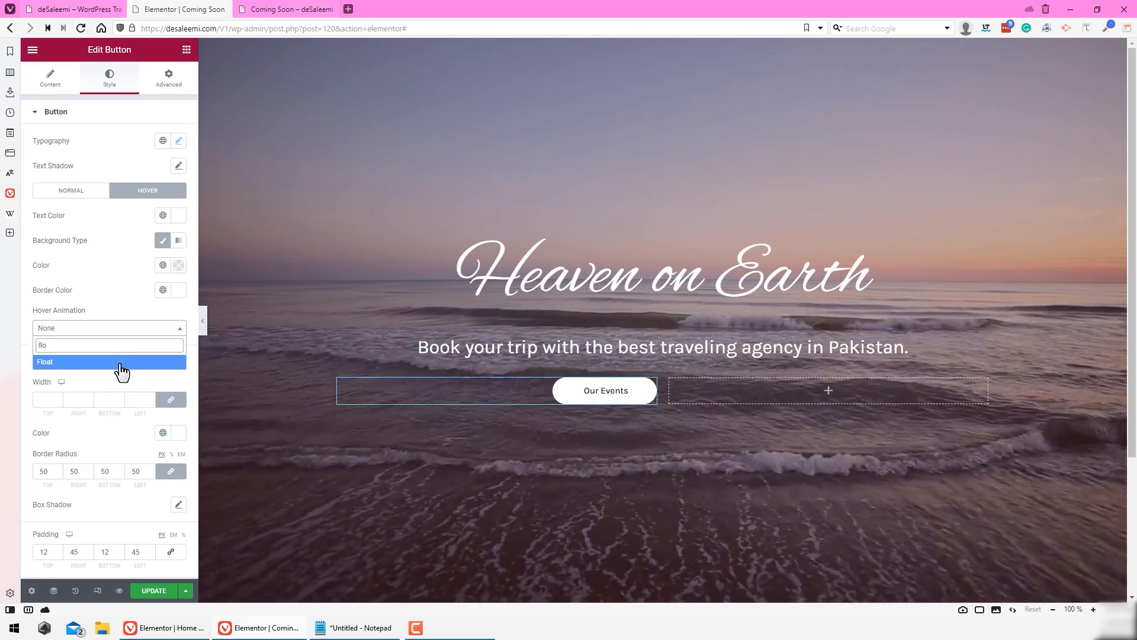
click(121, 363)
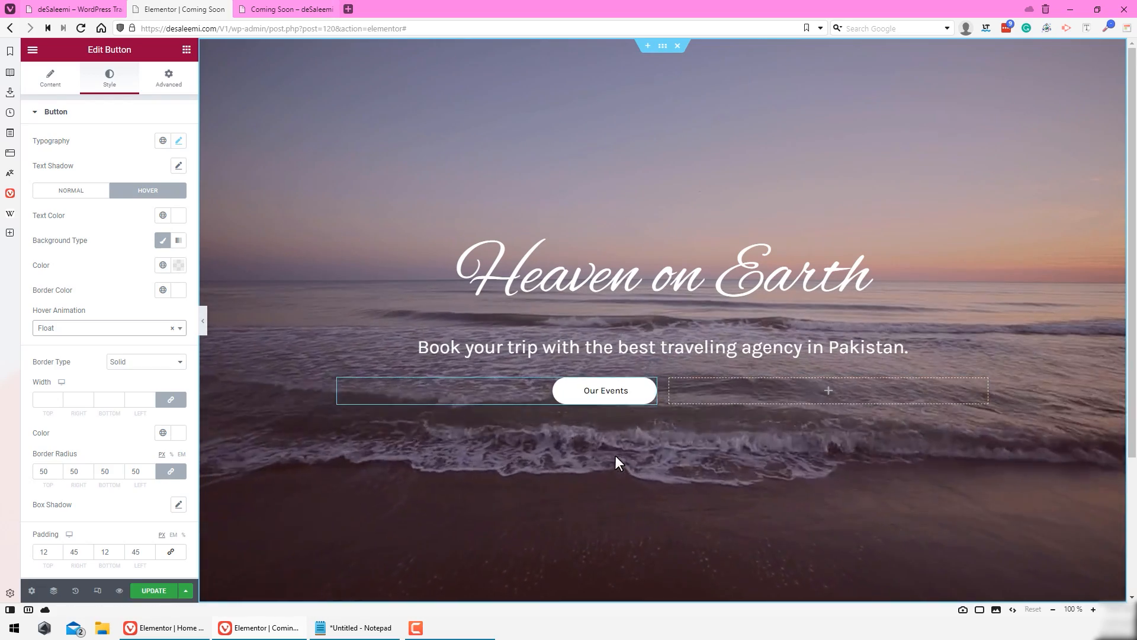
Step: Duplicate the "Our Events" button, move the copy into the inner section's second column, and align it left
right_click(651, 386)
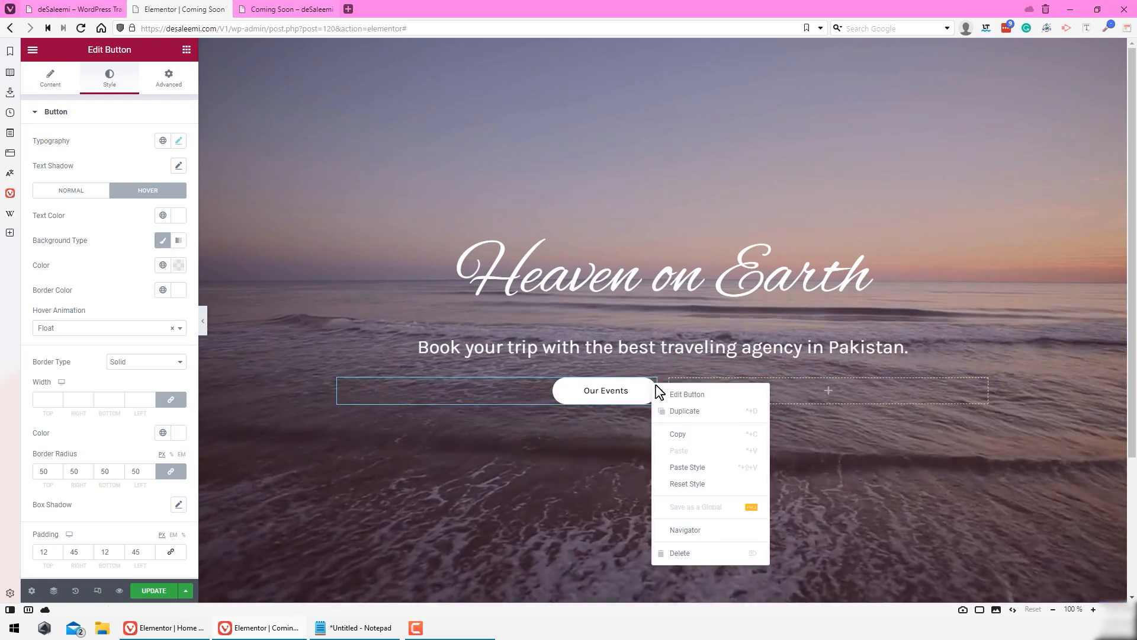
click(683, 411)
drag(648, 413, 858, 384)
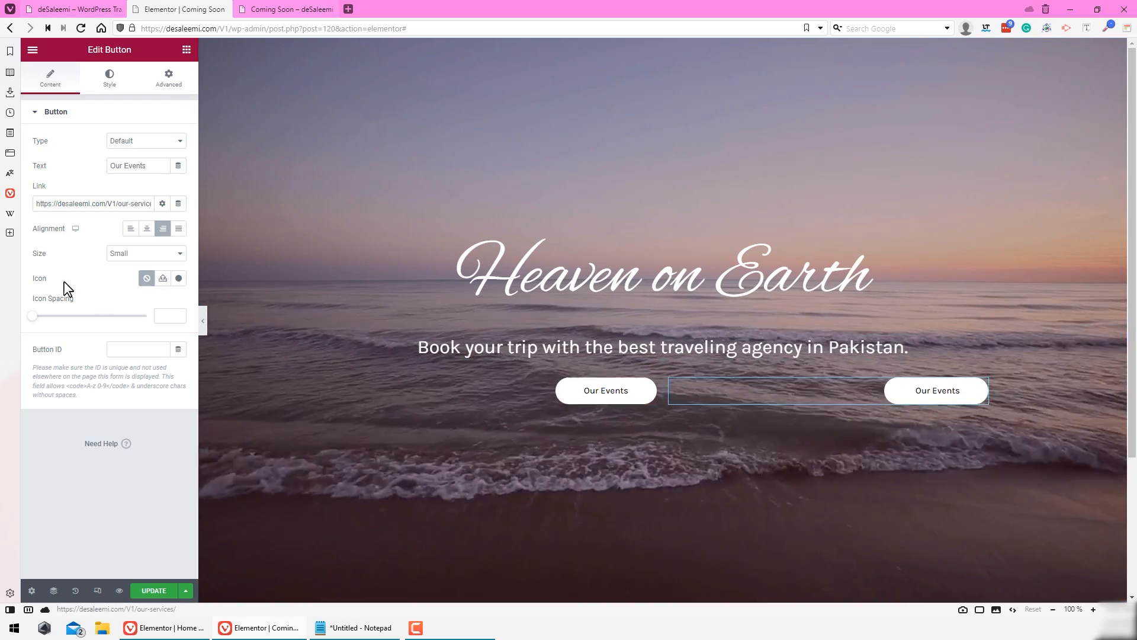
click(131, 229)
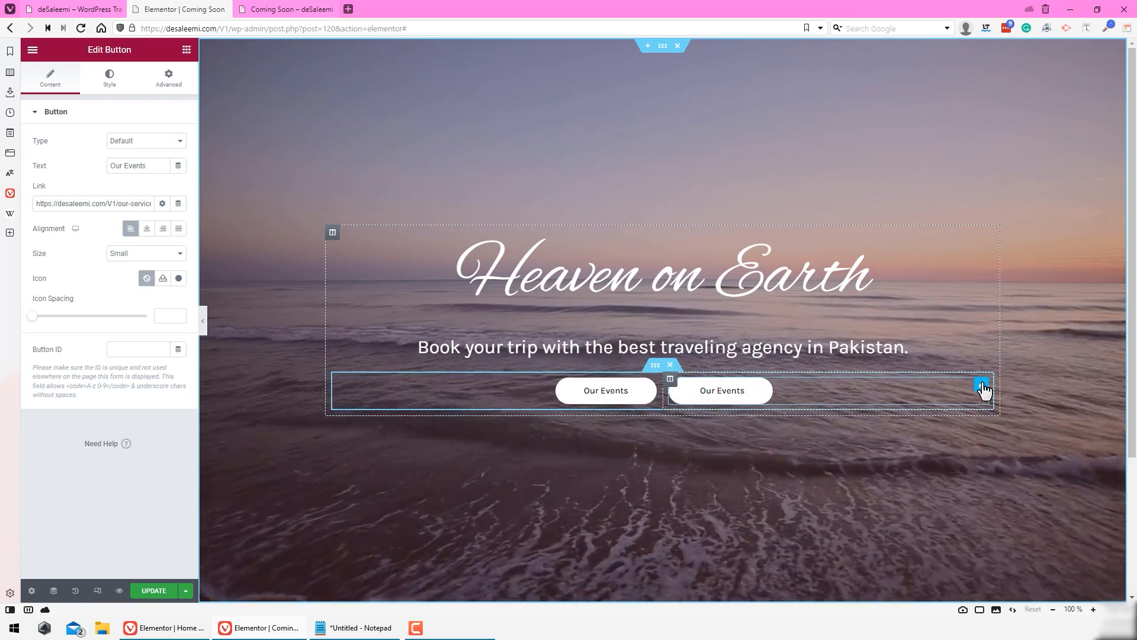
Step: Check the second button's label on the home page and change the duplicated button's text to "Travel with Us"
click(51, 9)
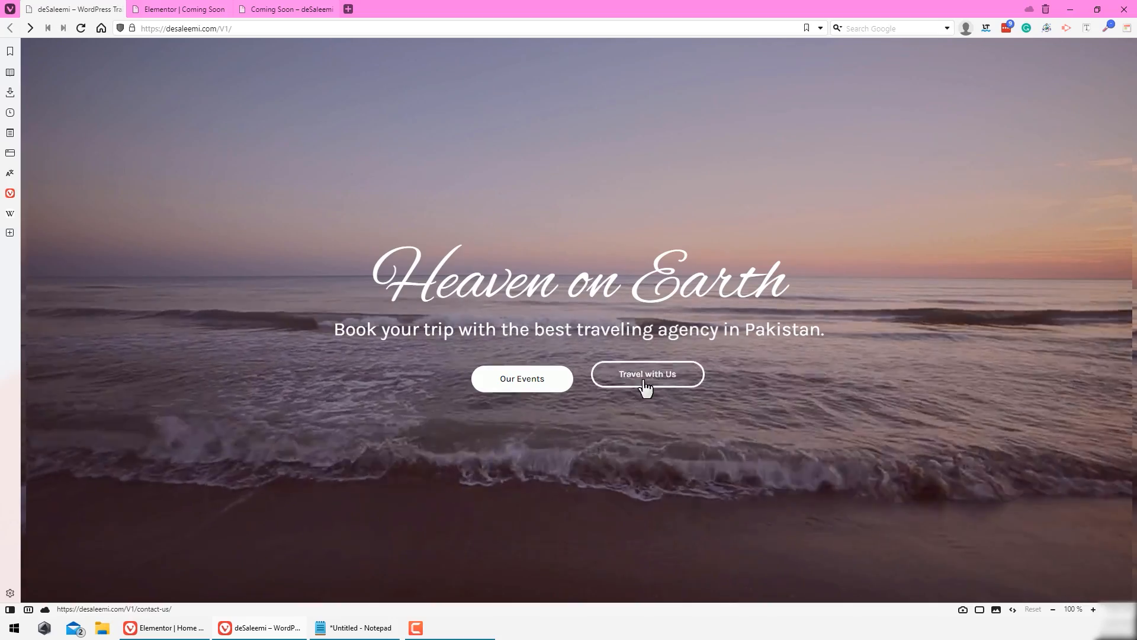
click(171, 9)
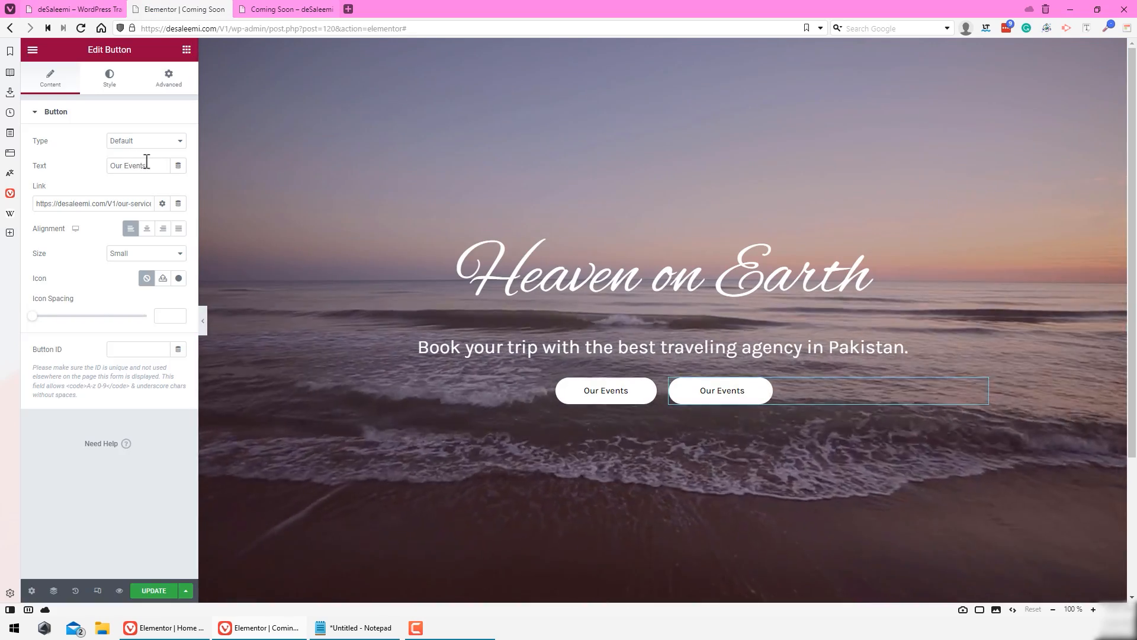
drag(145, 163, 12, 158)
text(Travel with Us)
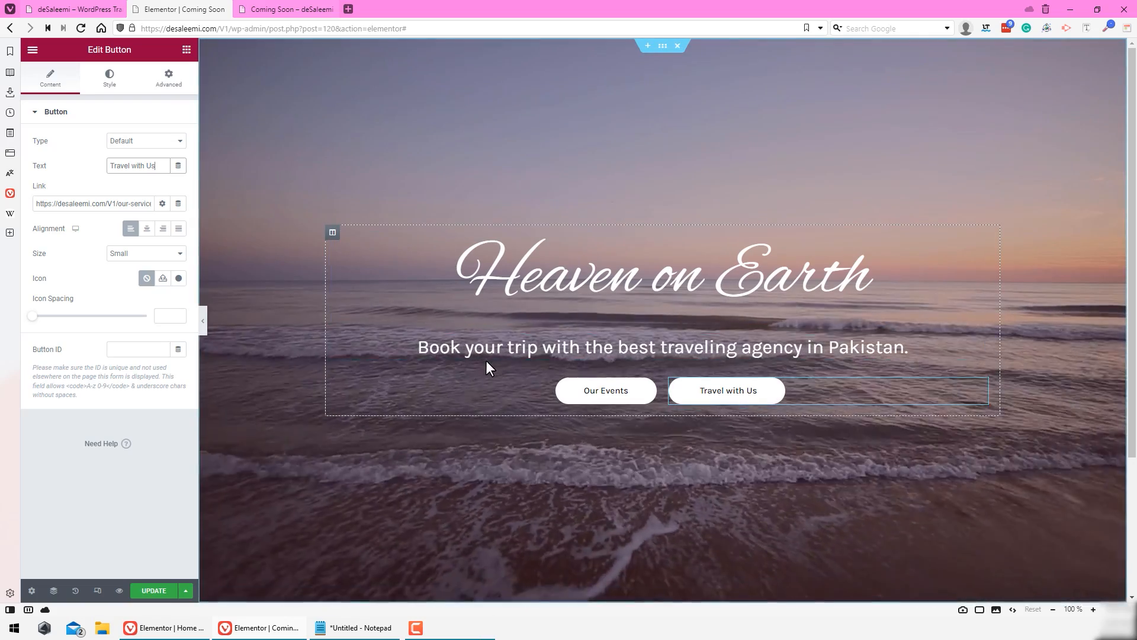
Step: Check which page the home page's "Travel with Us" button links to and return to the Coming Soon editor
click(42, 9)
click(668, 388)
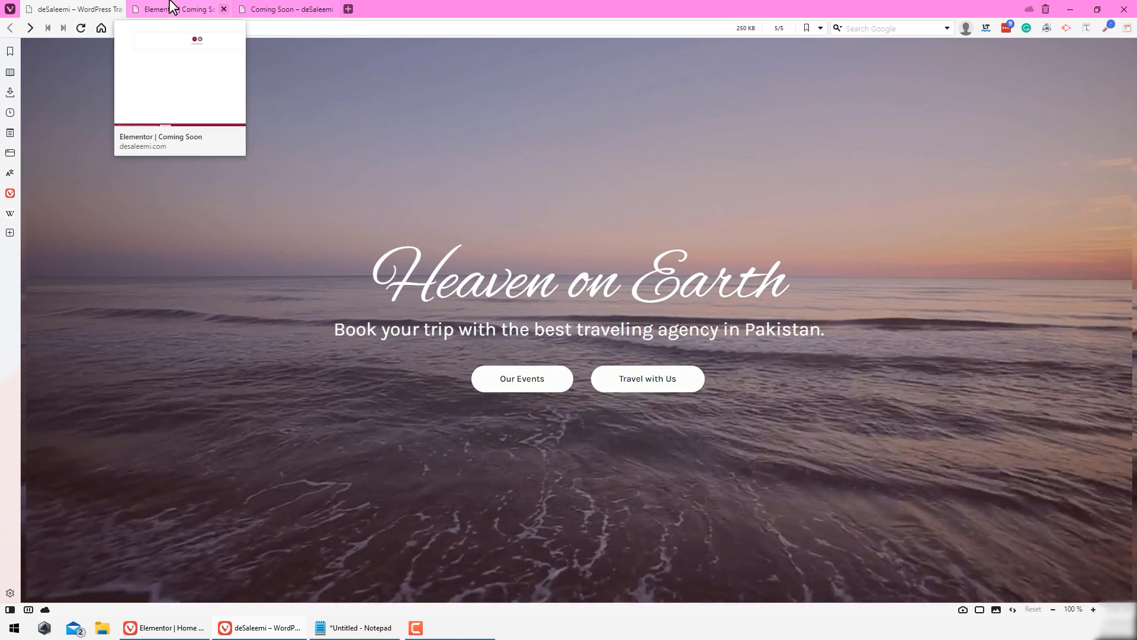
click(172, 8)
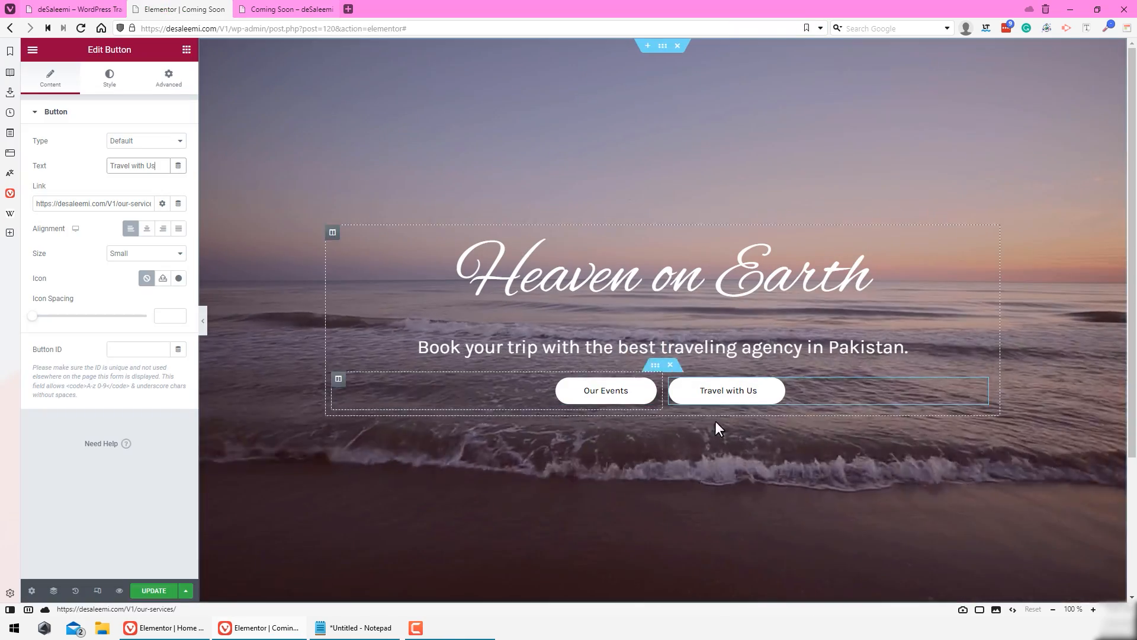
Step: Link the "Travel with Us" button to the Contact Us page and update the Coming Soon page
click(127, 203)
key(ctrl+a)
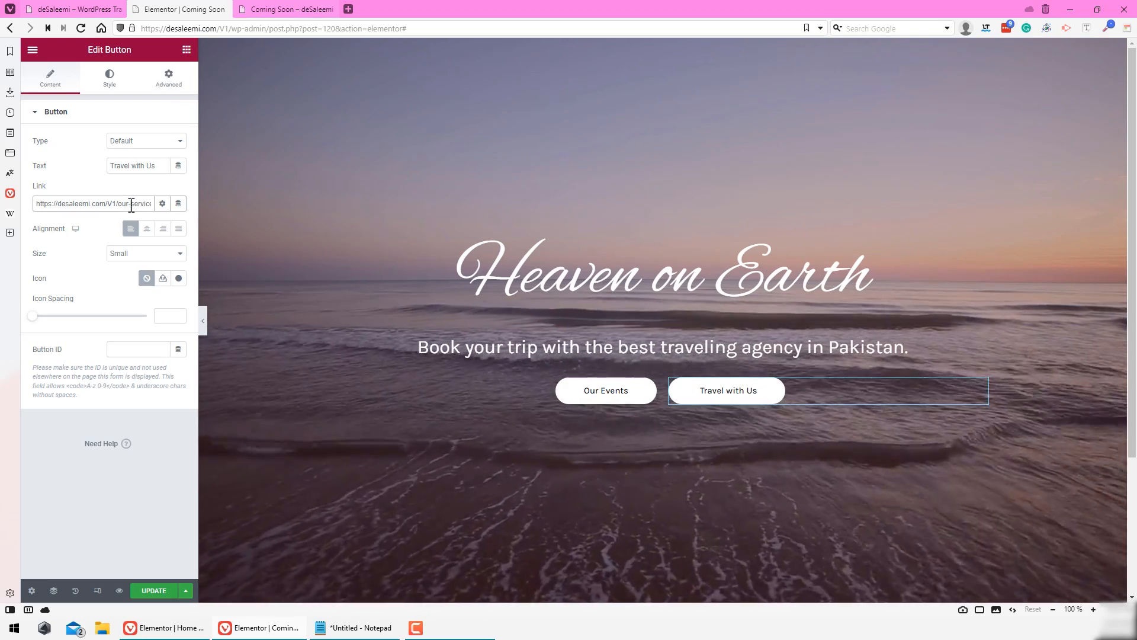
key(BackSpace)
text(contact)
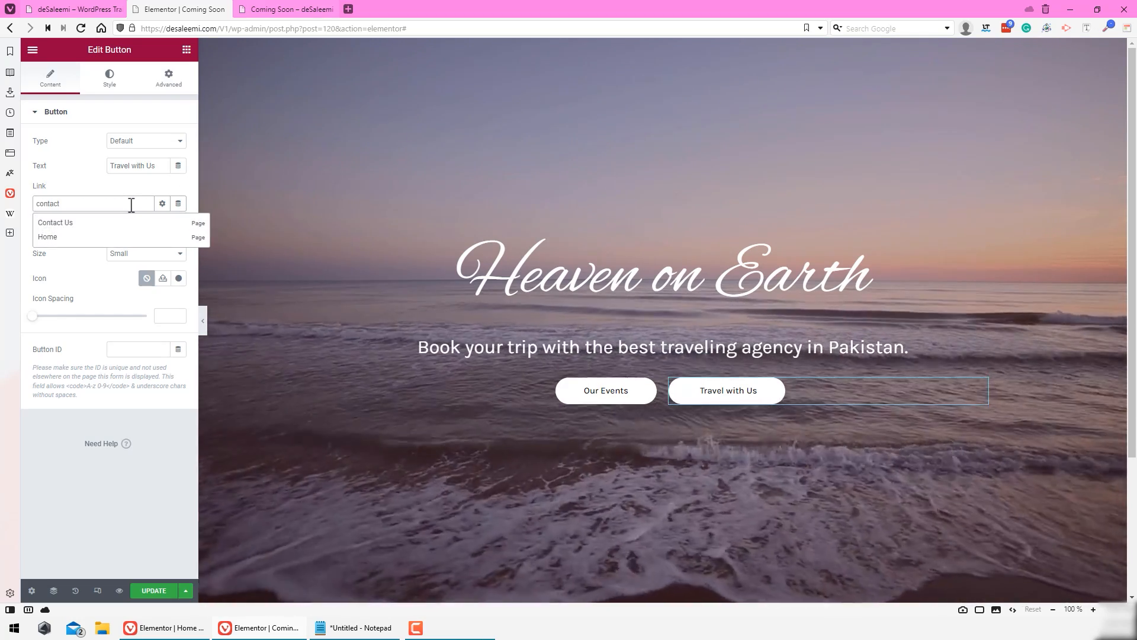
click(116, 224)
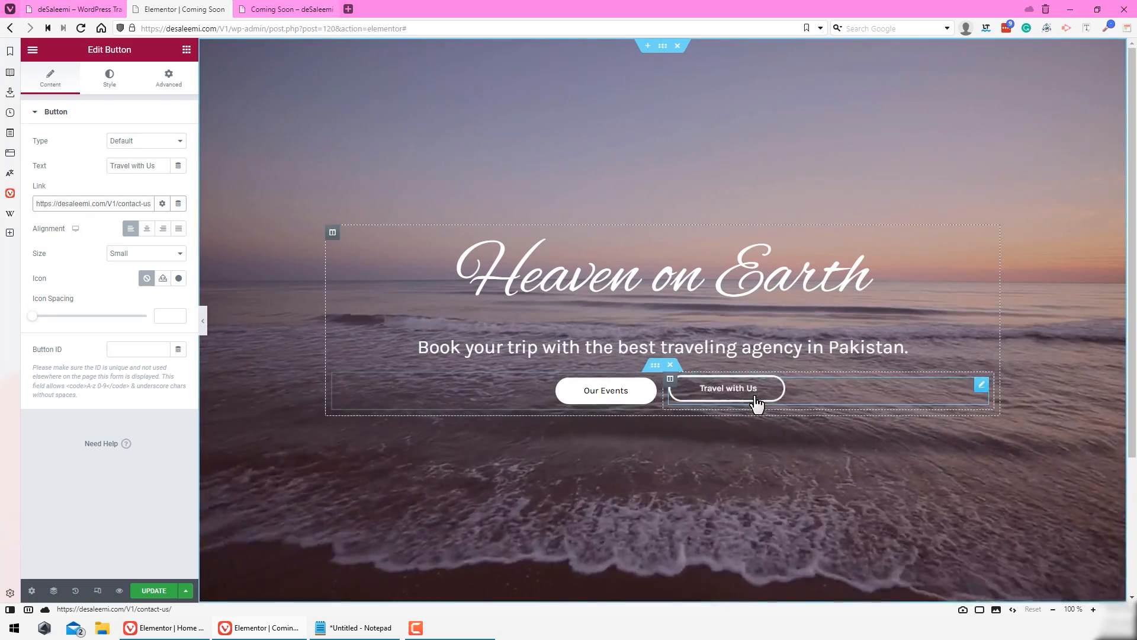
click(157, 592)
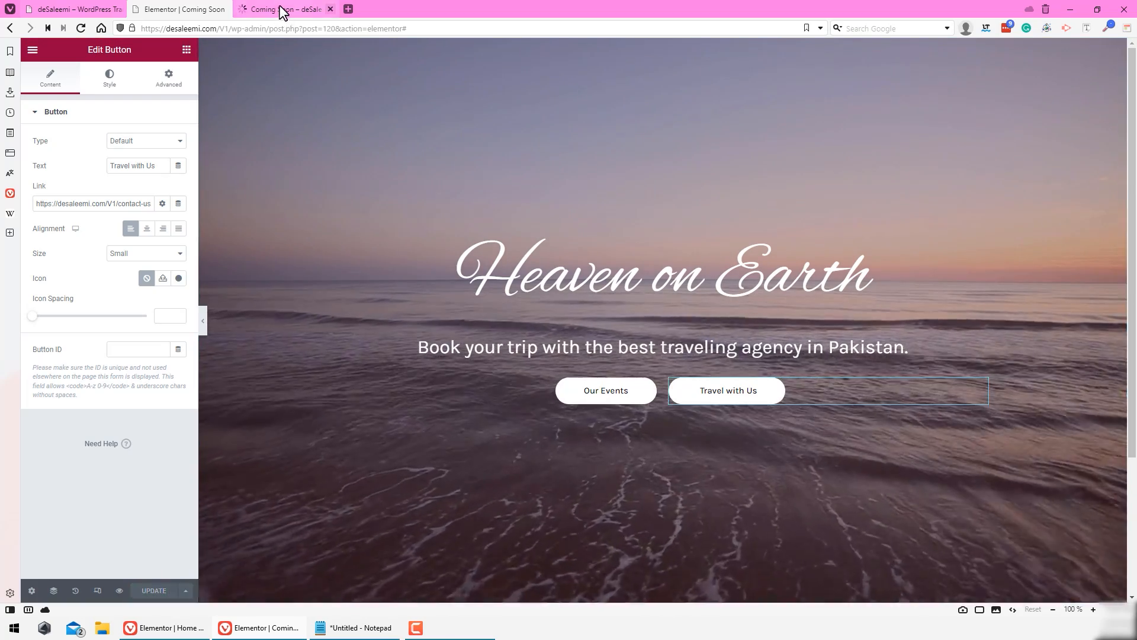
Step: Reload the live Coming Soon page and examine its heading and subheading
click(283, 9)
click(82, 29)
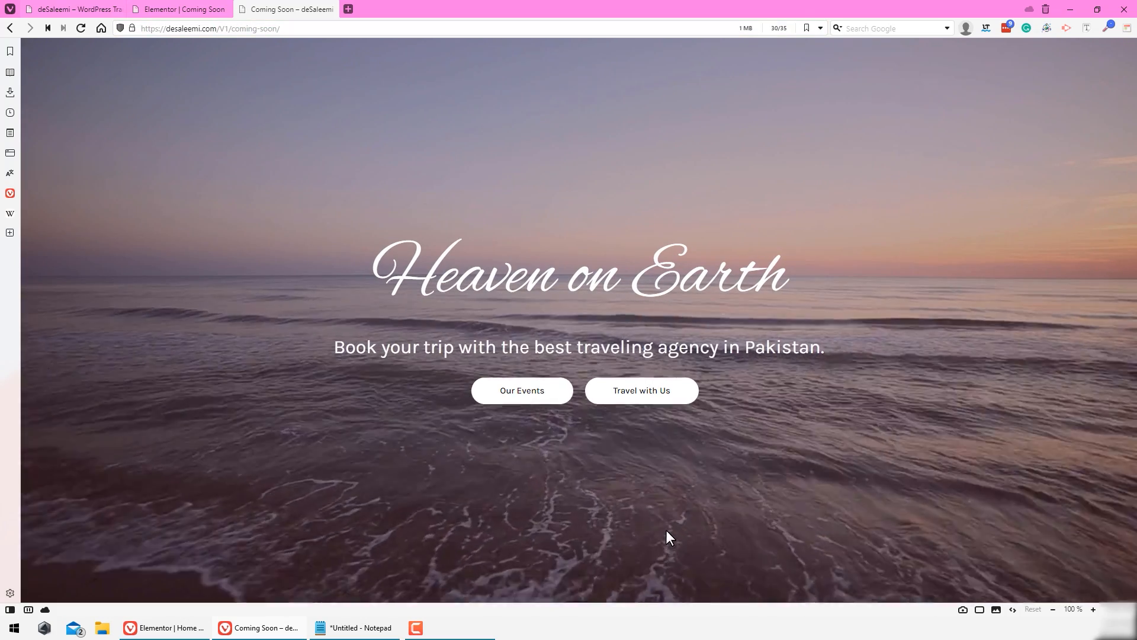
drag(379, 279, 460, 281)
click(904, 313)
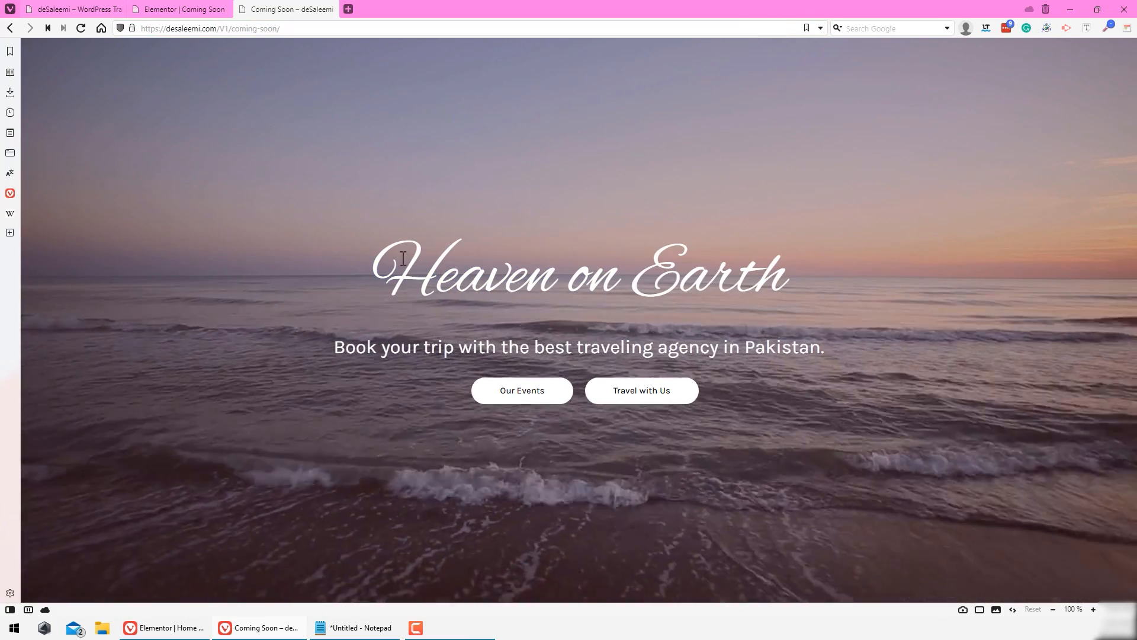
drag(376, 281, 944, 324)
click(946, 329)
drag(312, 350, 385, 349)
click(904, 335)
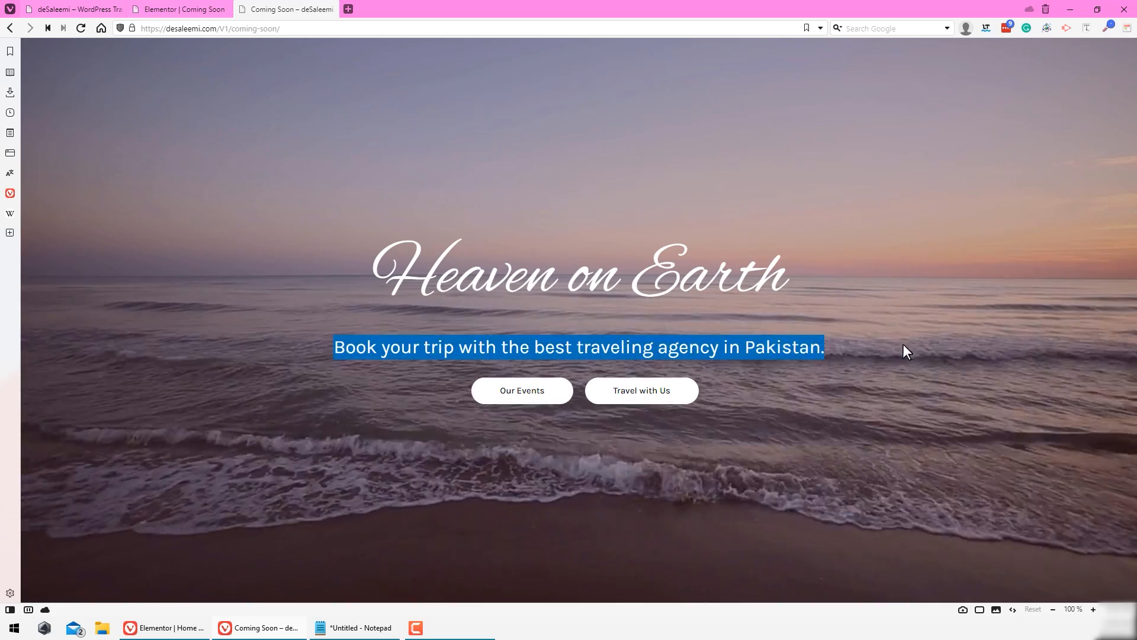
Step: Compare the spacing between heading and subheading on the live home page and the Coming Soon page
click(75, 8)
click(311, 9)
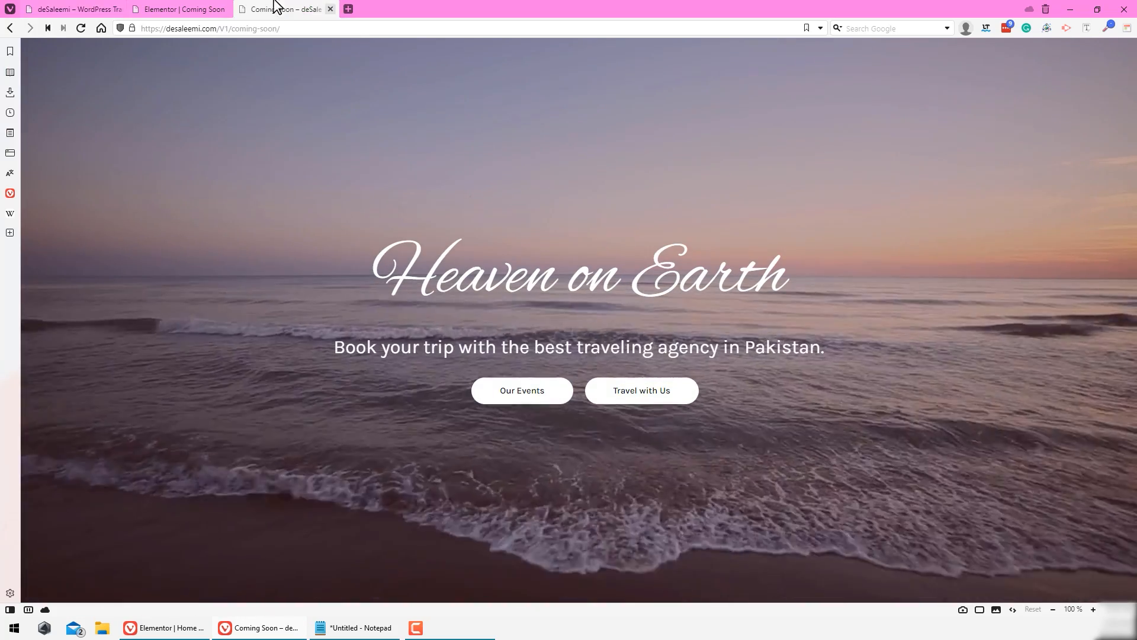
click(92, 7)
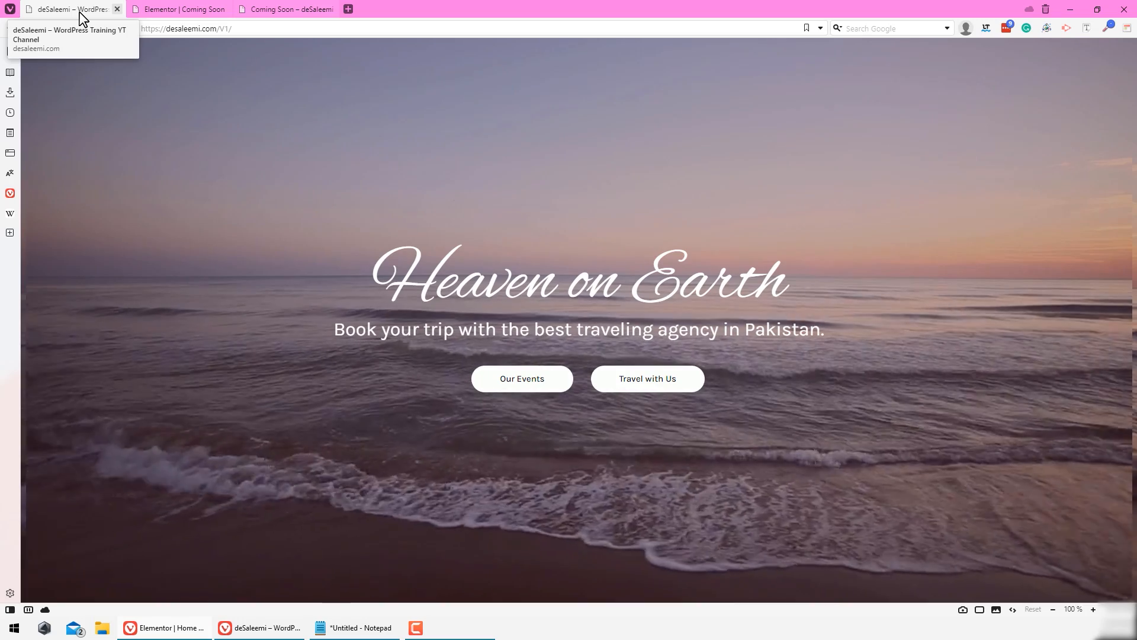
click(300, 9)
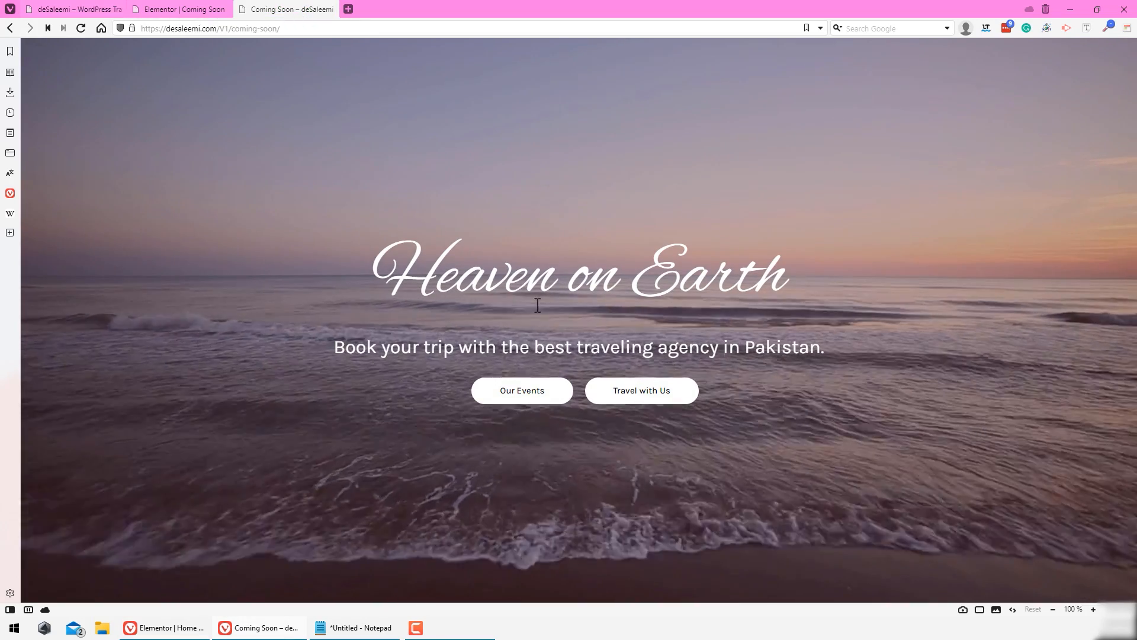
Step: Set only the "Book your trip" subheading's top margin to -40 px, then update the page and check it live
click(183, 9)
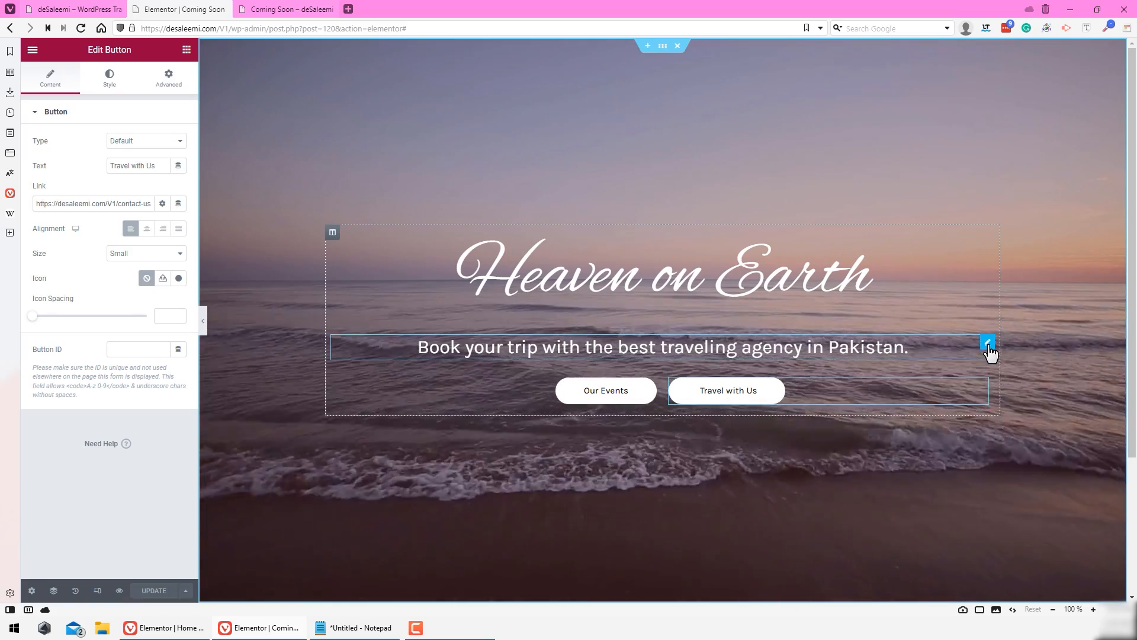
click(988, 343)
click(169, 78)
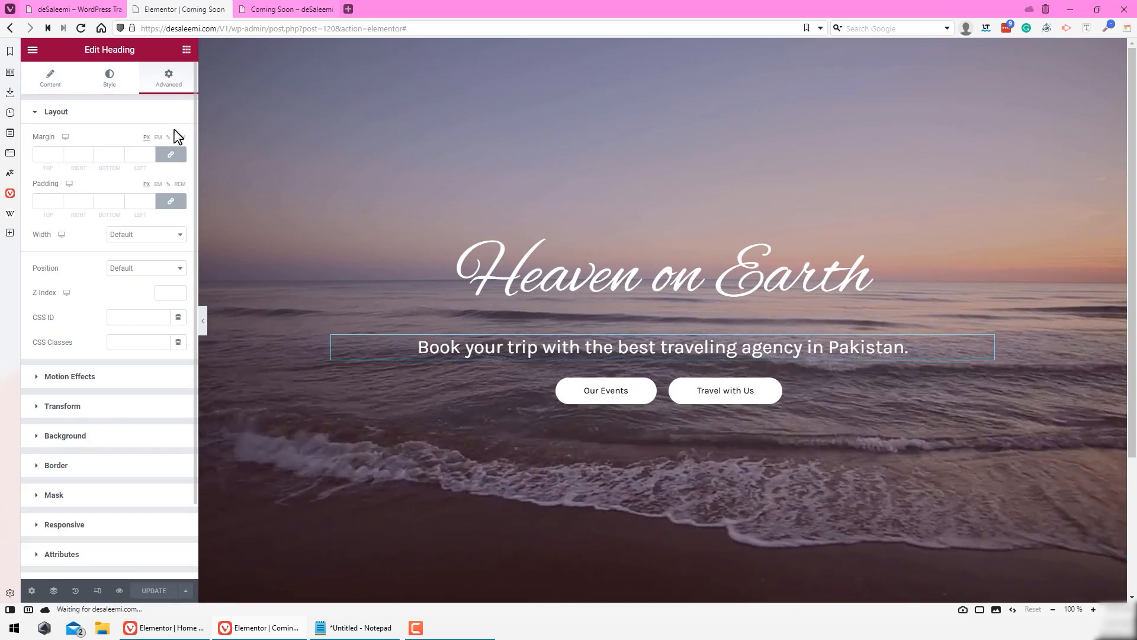
click(171, 156)
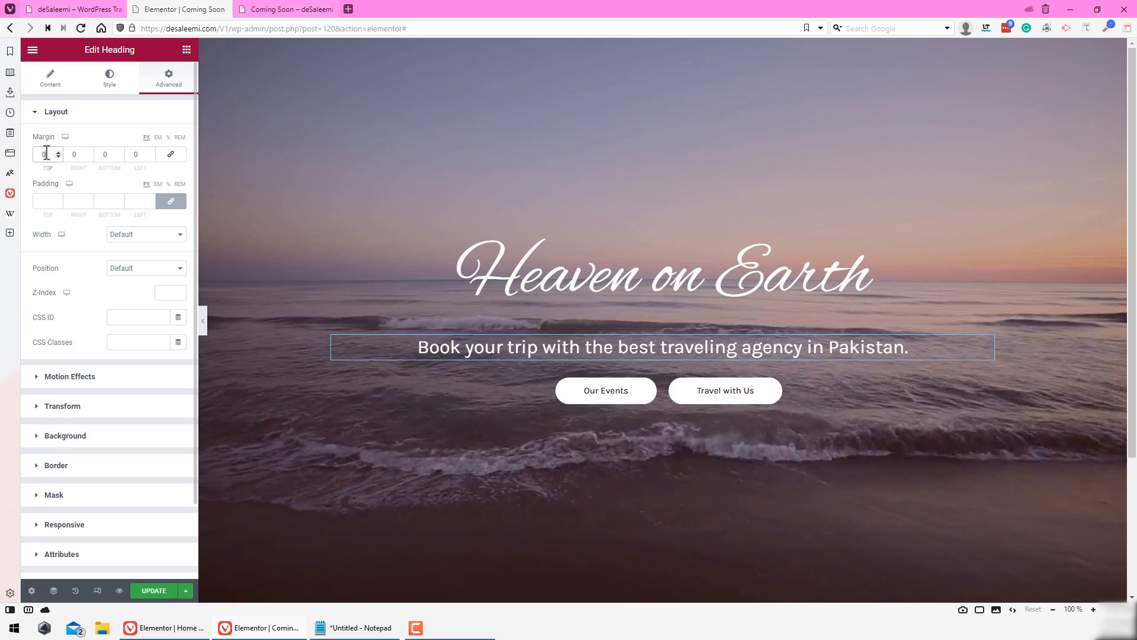
click(48, 155)
text(40)
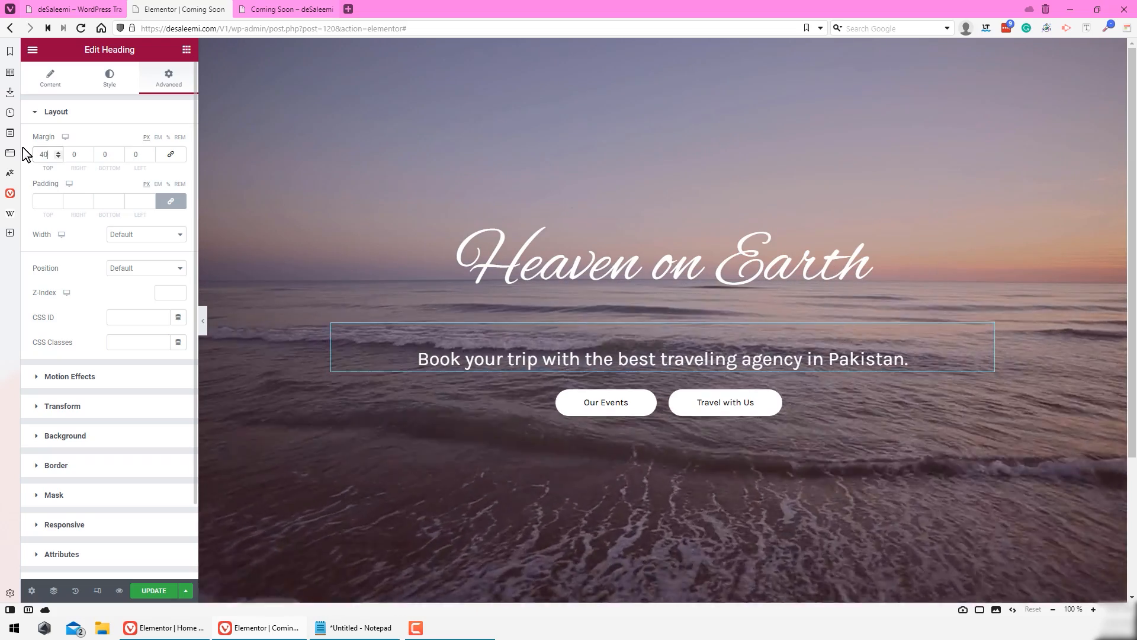
click(38, 154)
text(-)
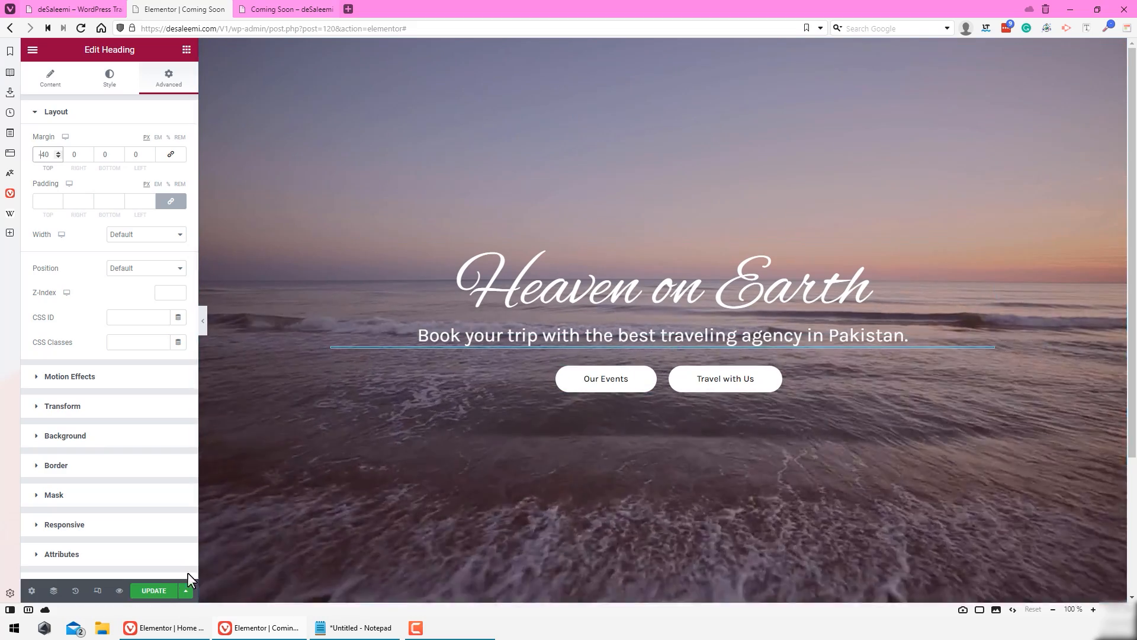
click(163, 592)
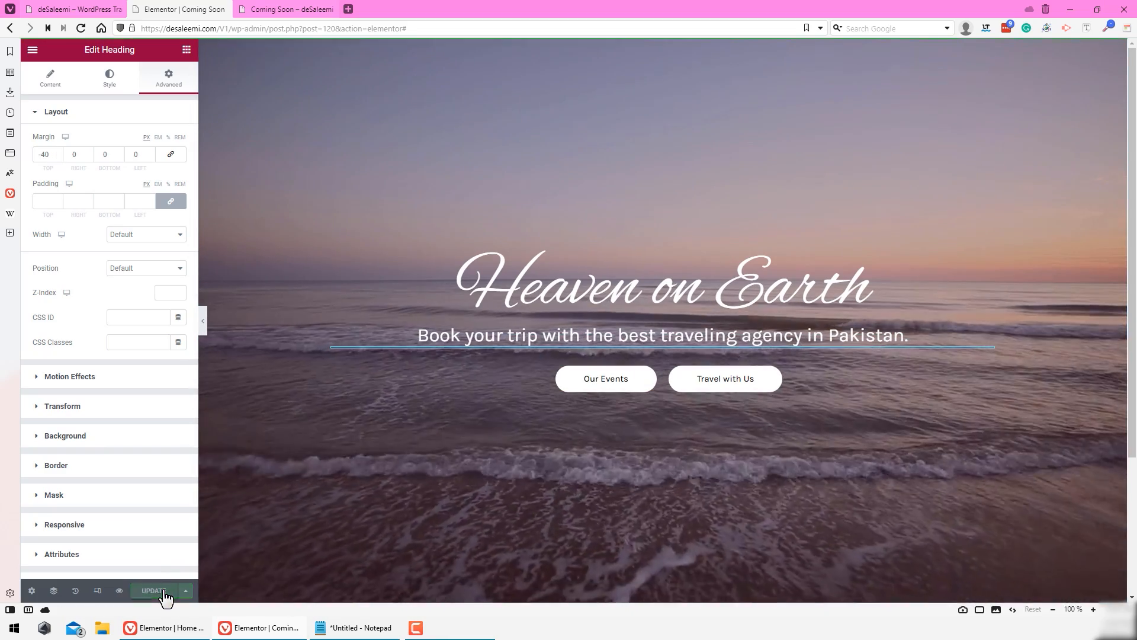
click(300, 6)
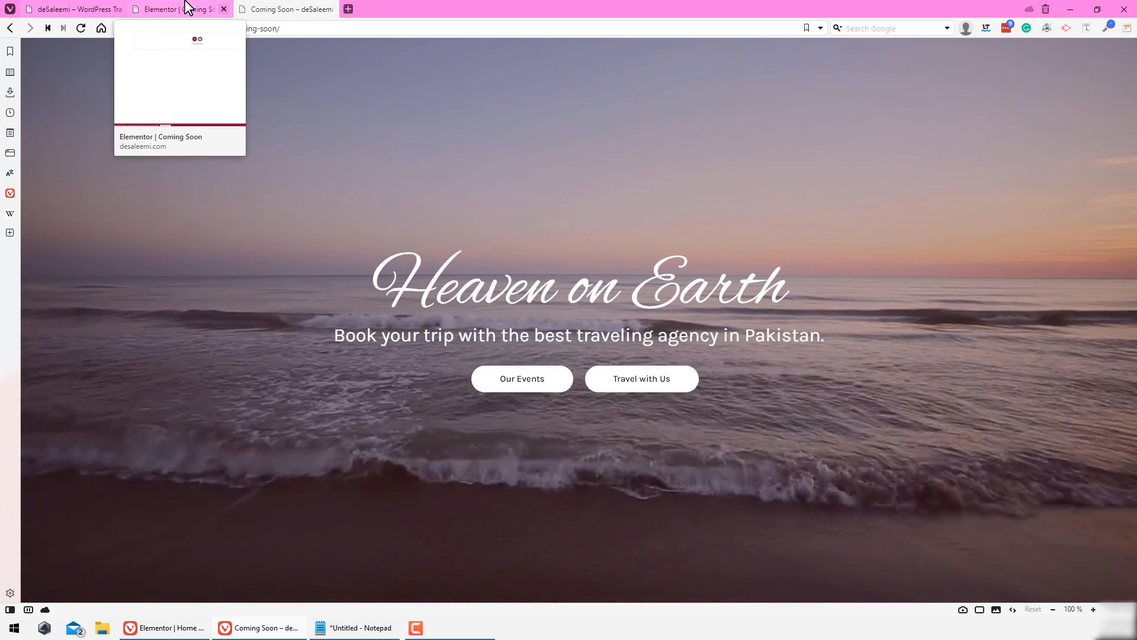
click(187, 7)
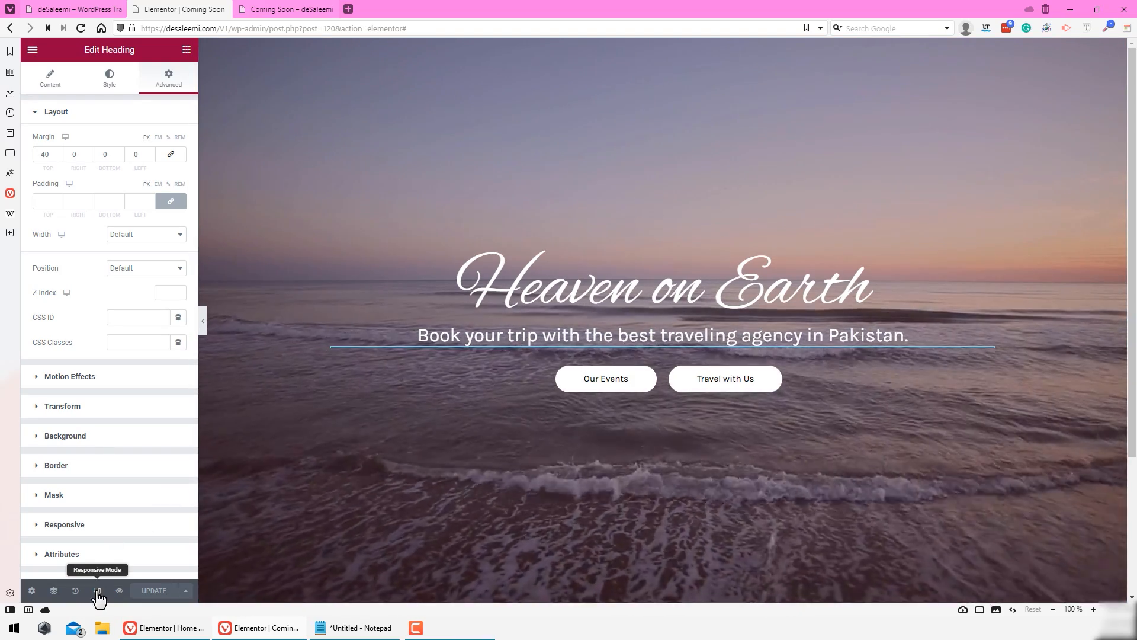
Step: Preview the hero section in responsive mode at tablet and mobile sizes
click(98, 591)
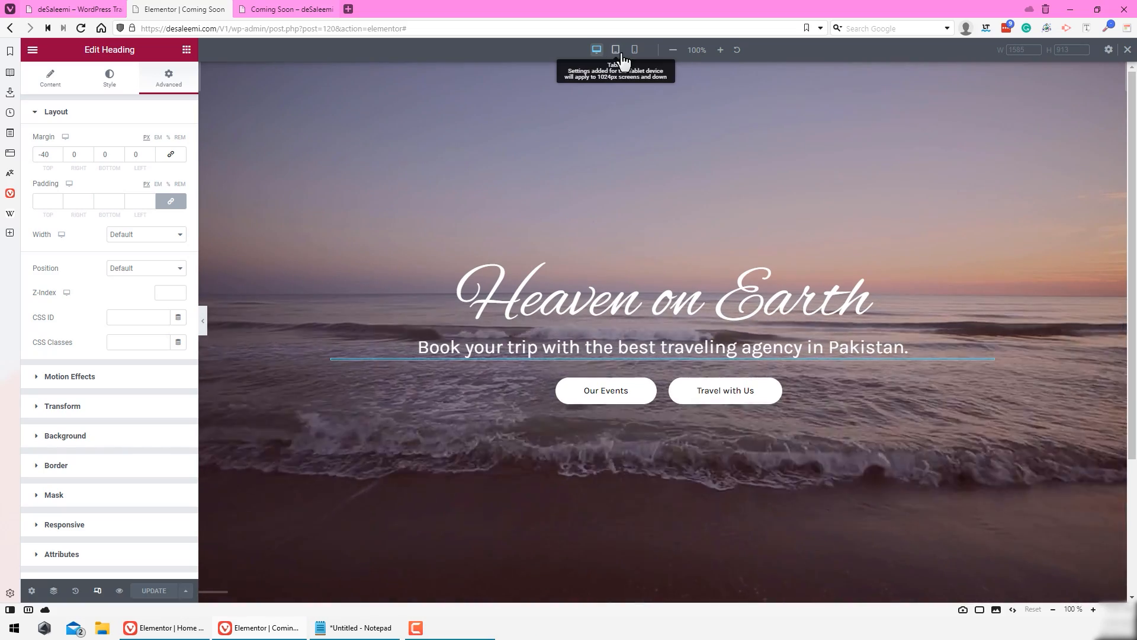
click(616, 53)
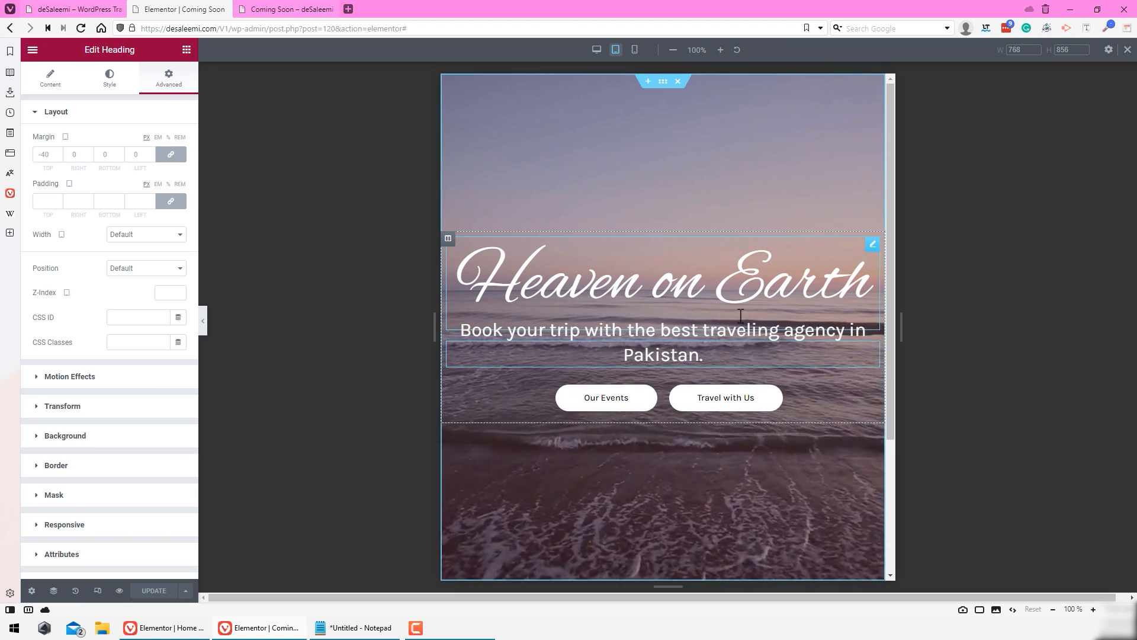
scroll(737, 323, down, 3)
scroll(726, 268, up, 3)
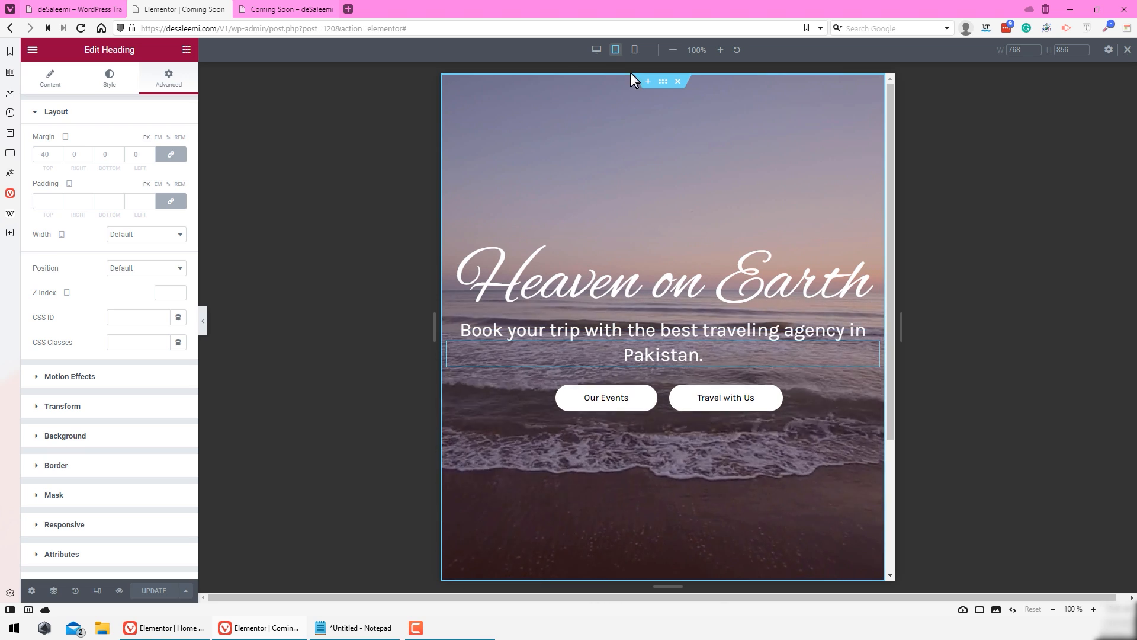
click(636, 52)
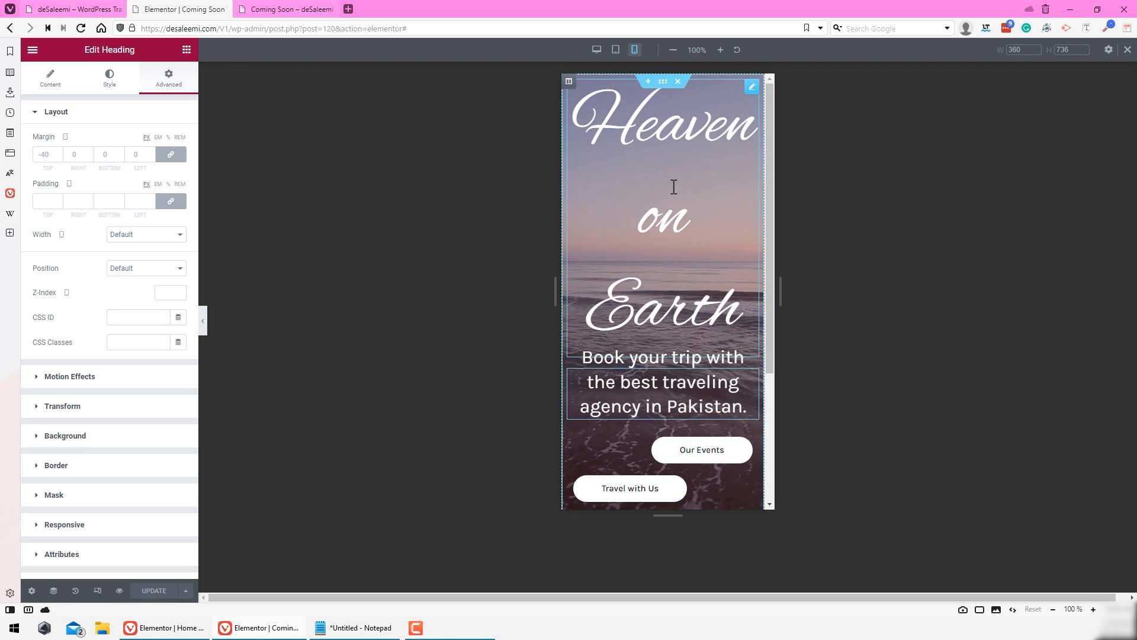
scroll(673, 187, down, 3)
scroll(715, 261, up, 3)
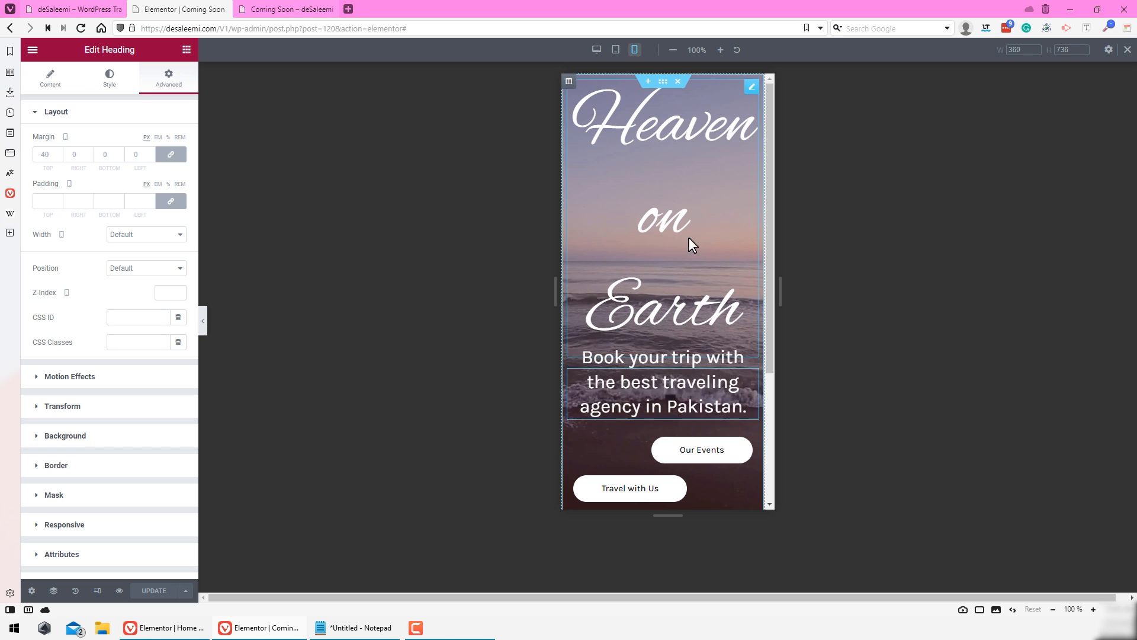
Step: Try right-aligning the "Heaven on Earth" heading for the mobile view only
click(751, 89)
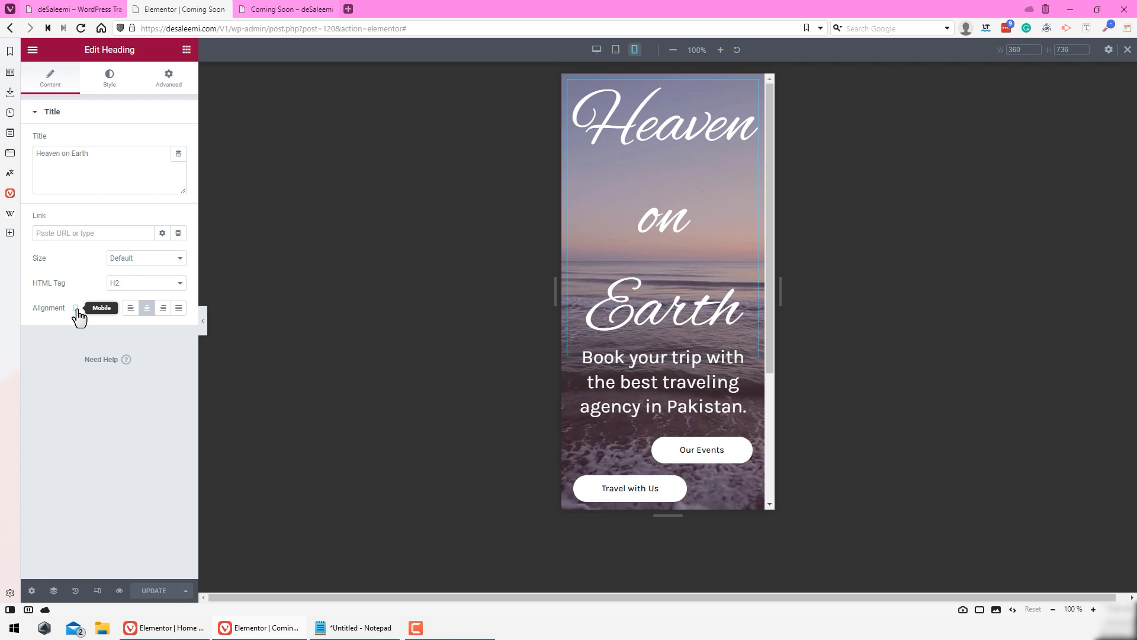
click(596, 52)
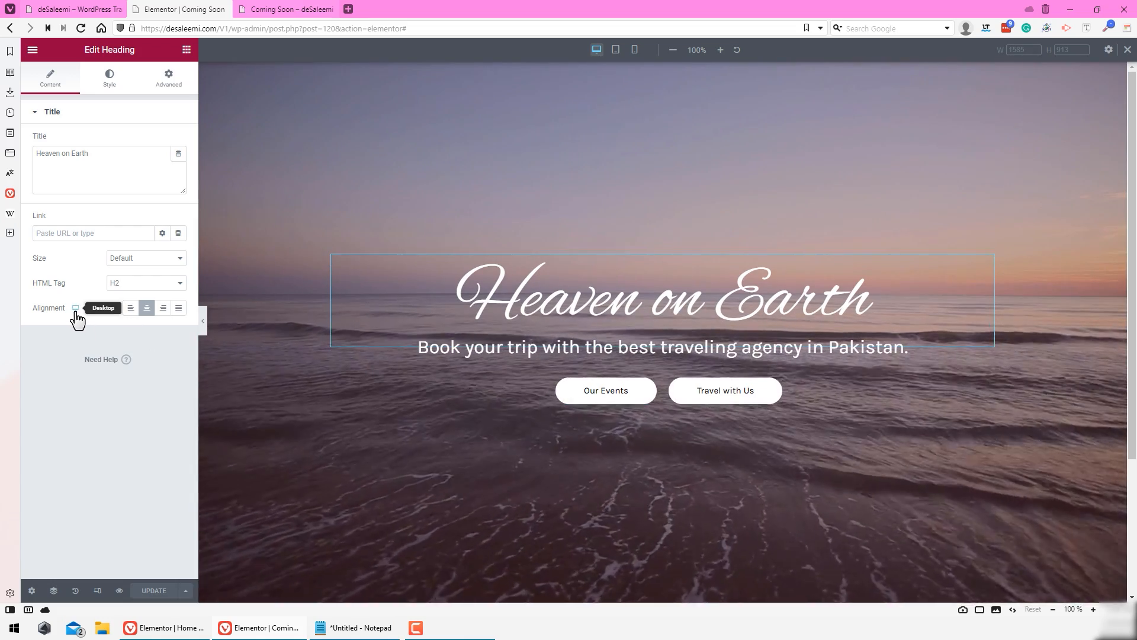
click(75, 309)
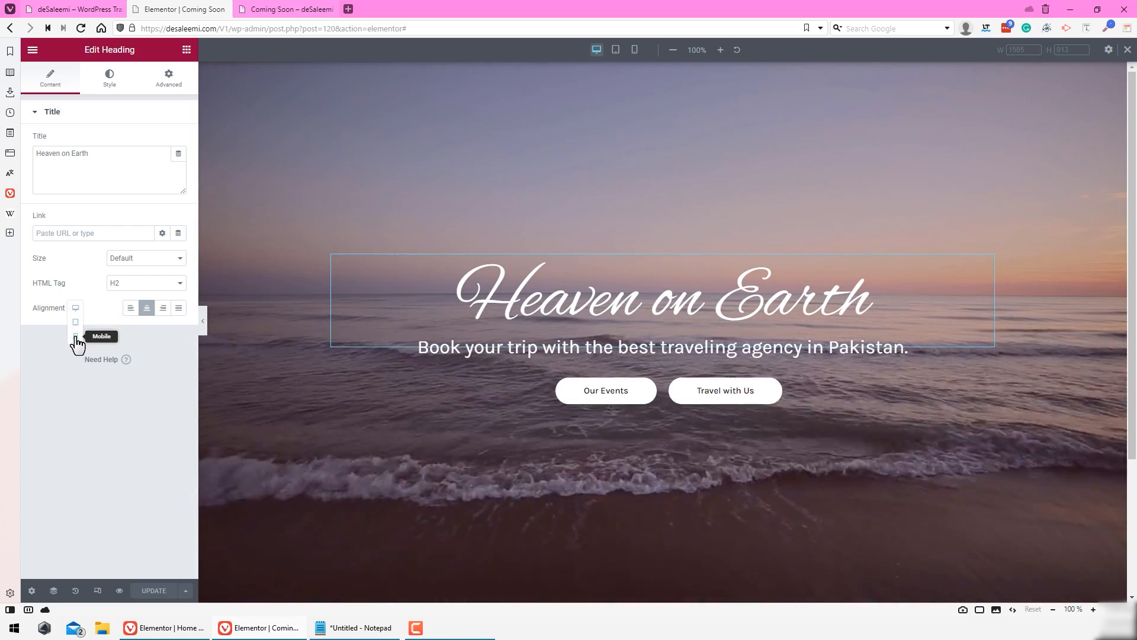
click(75, 336)
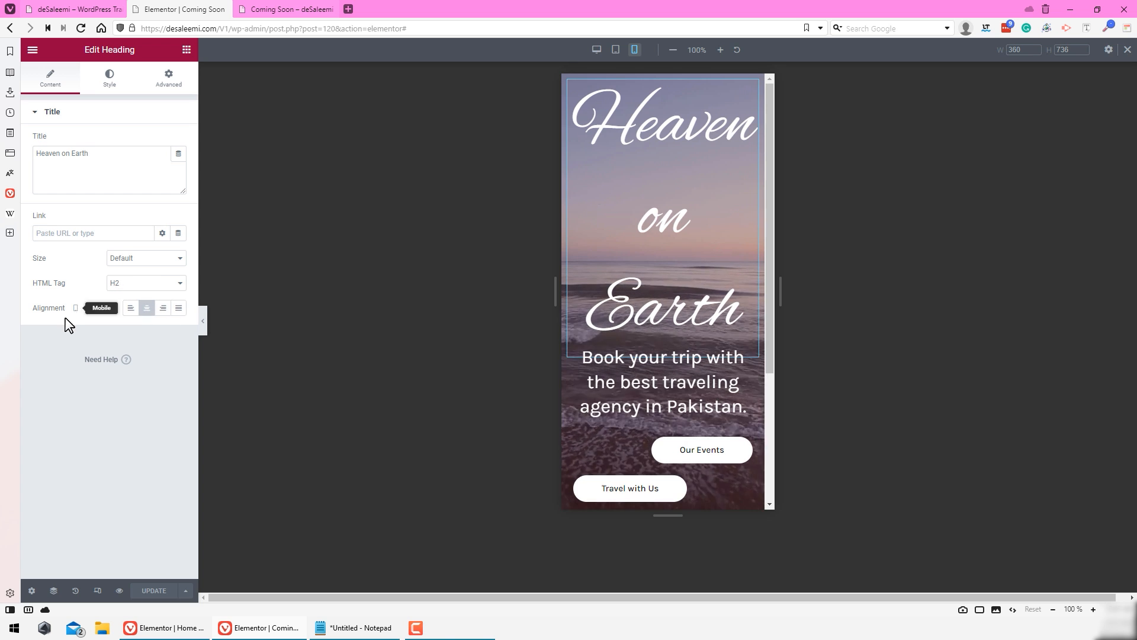
click(162, 310)
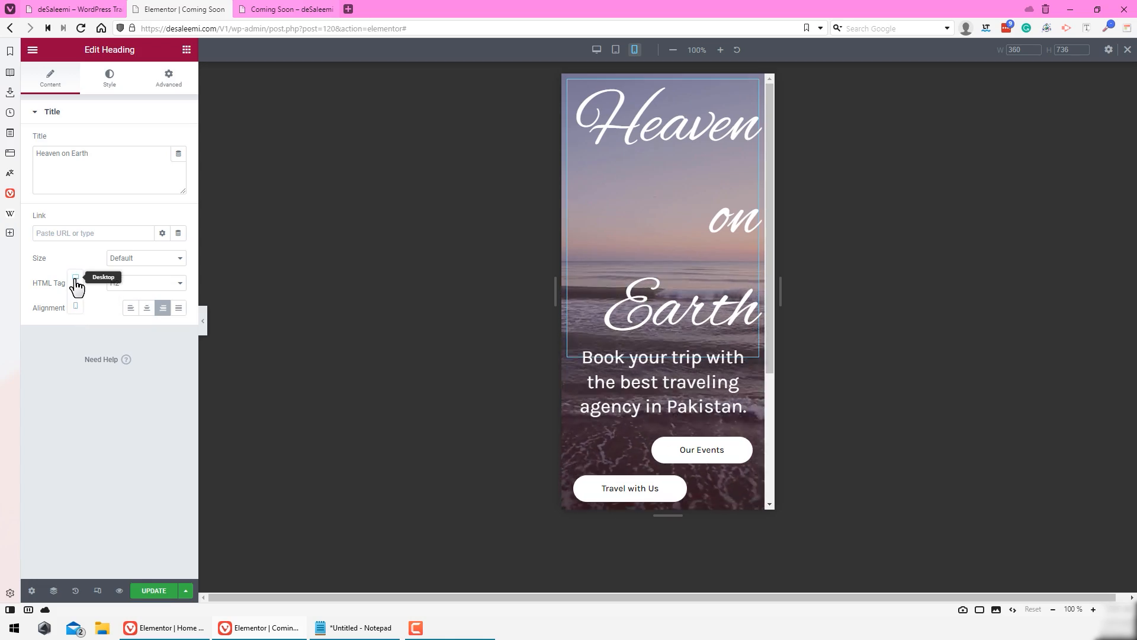
Step: Compare the "Heaven on Earth" heading's alignment between the desktop and mobile views
click(76, 278)
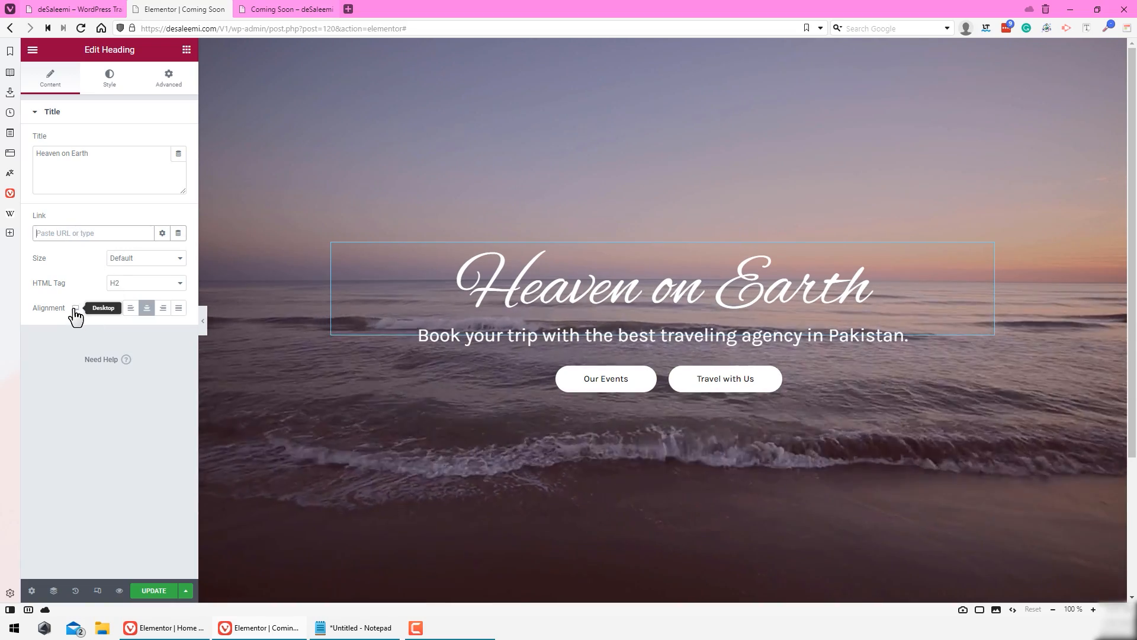
click(76, 337)
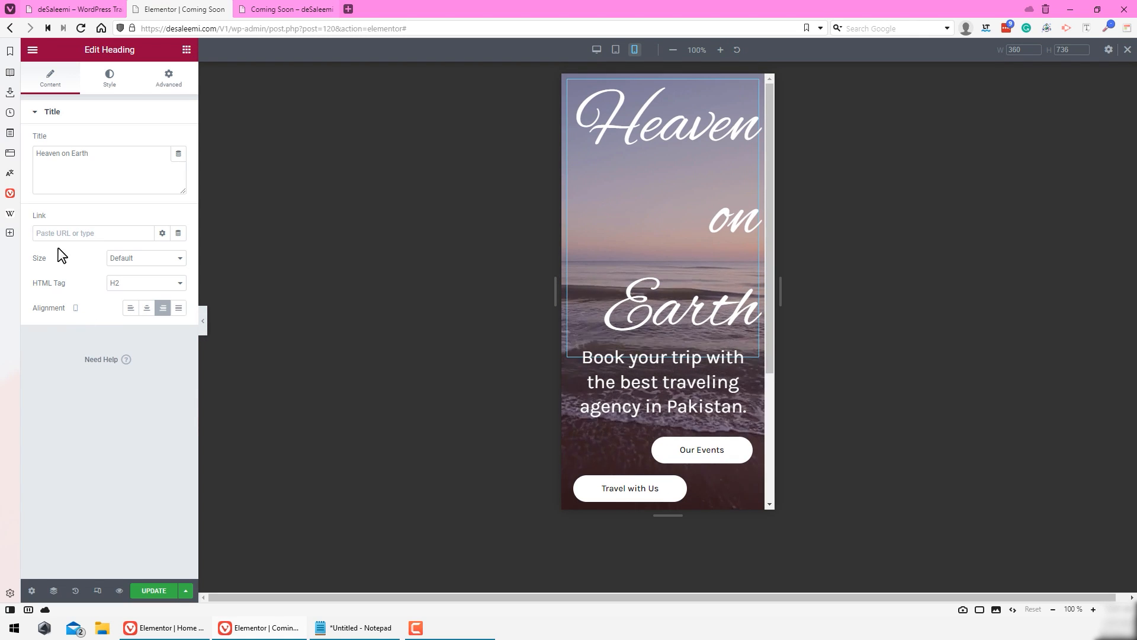
click(76, 278)
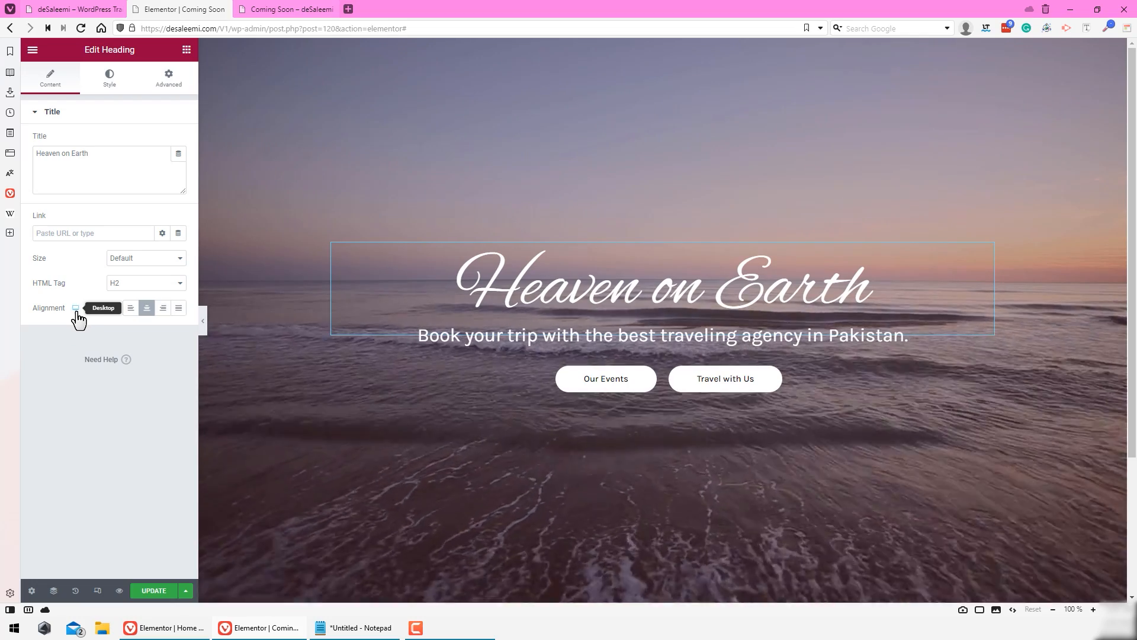
click(76, 308)
click(77, 338)
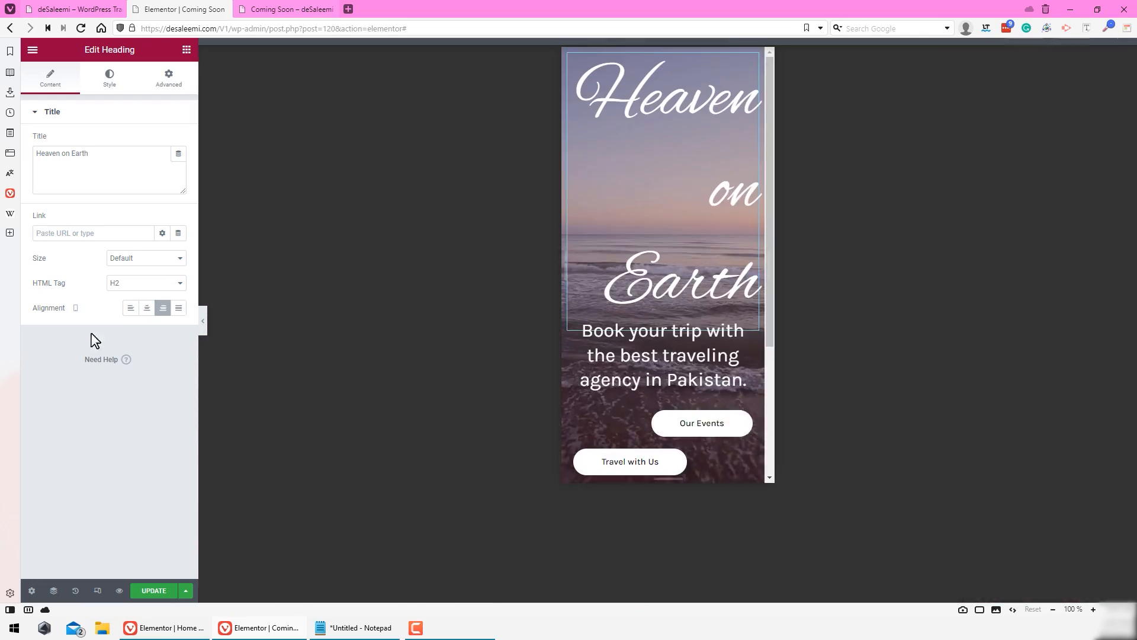
Step: Set the "Heaven on Earth" heading's mobile font size to 32 px
click(103, 78)
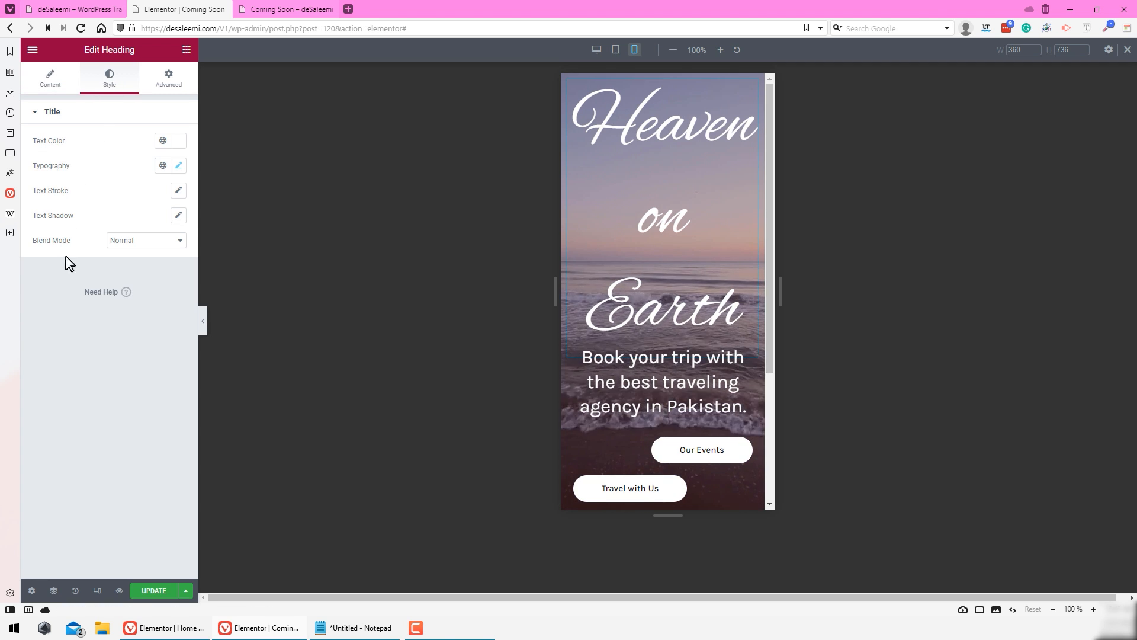
click(179, 167)
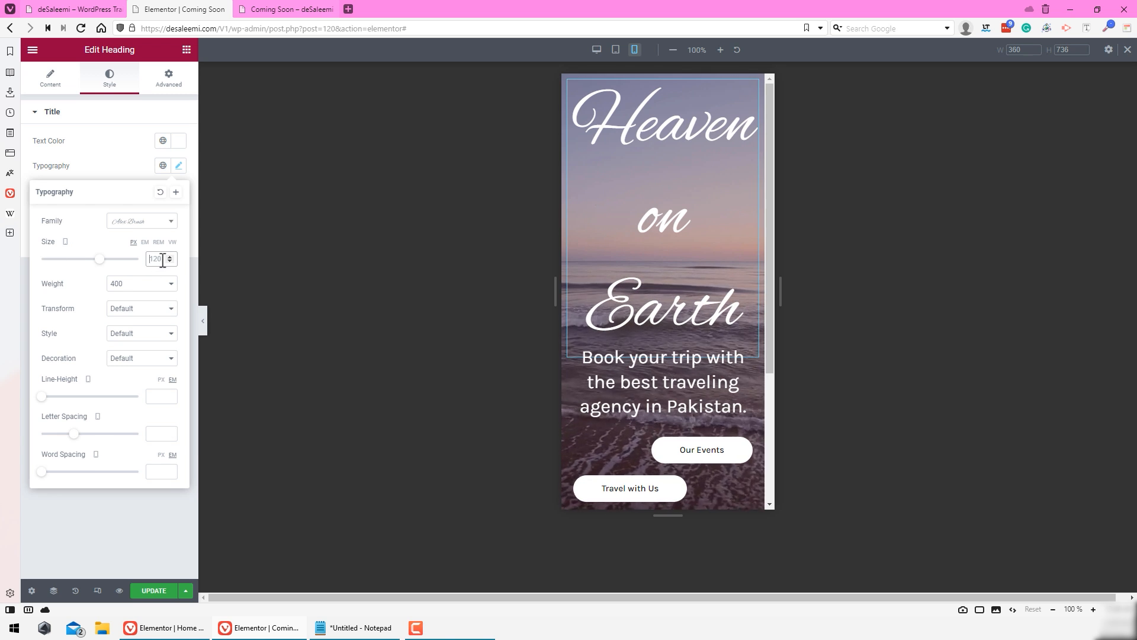
text(32)
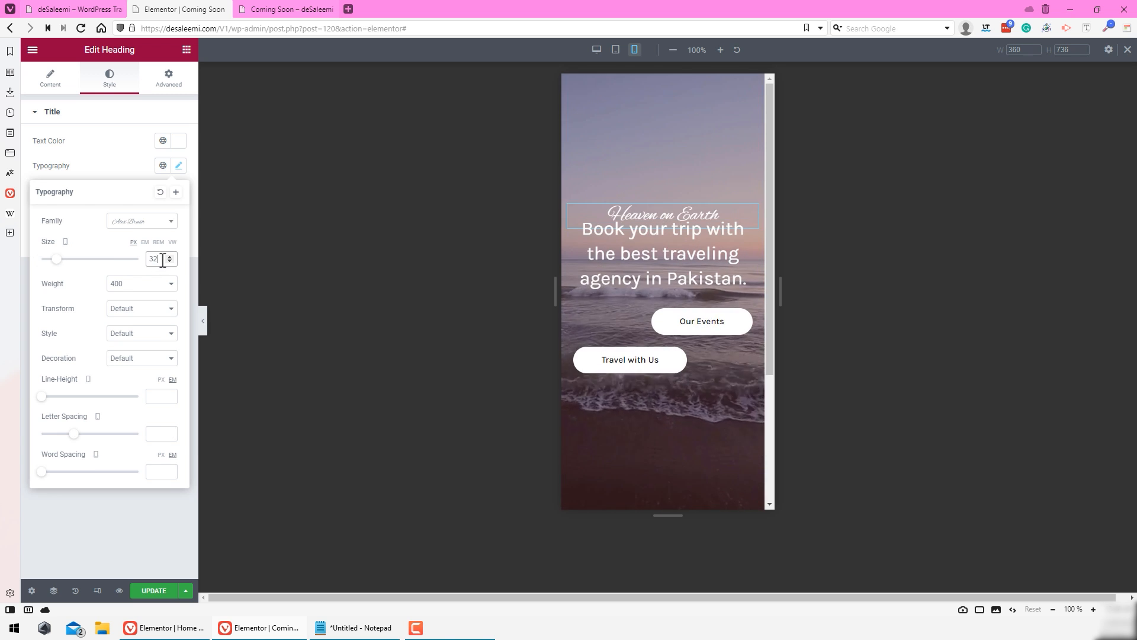
Step: For the mobile view, set the "Heaven on Earth" heading's font size to 52 px and the "Book your trip" tagline's to 16 px
text(52)
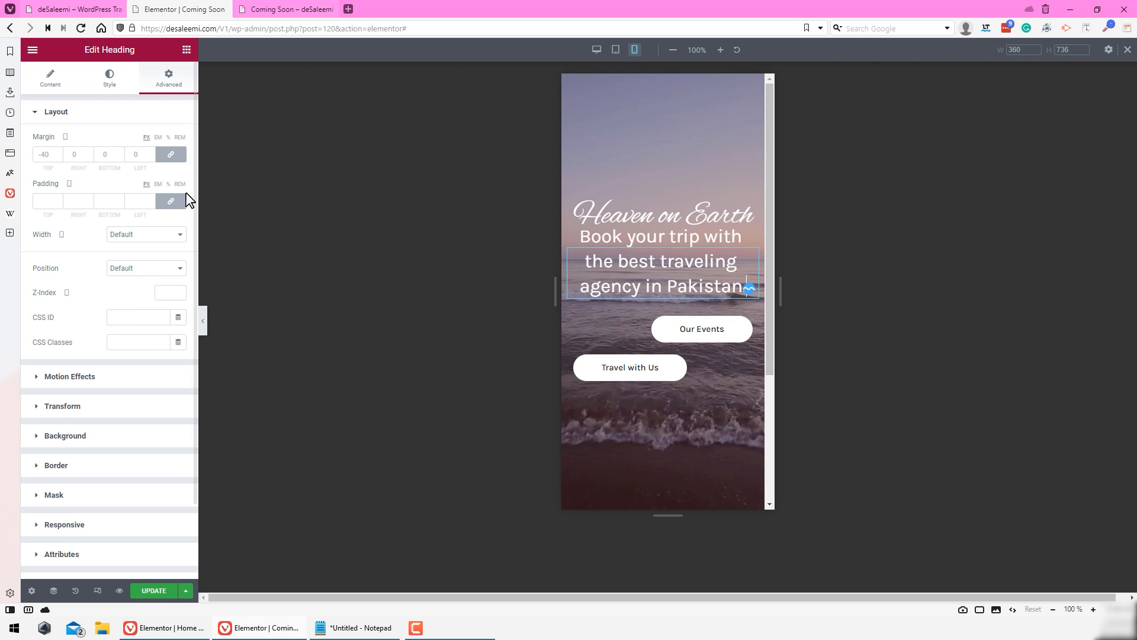
click(111, 83)
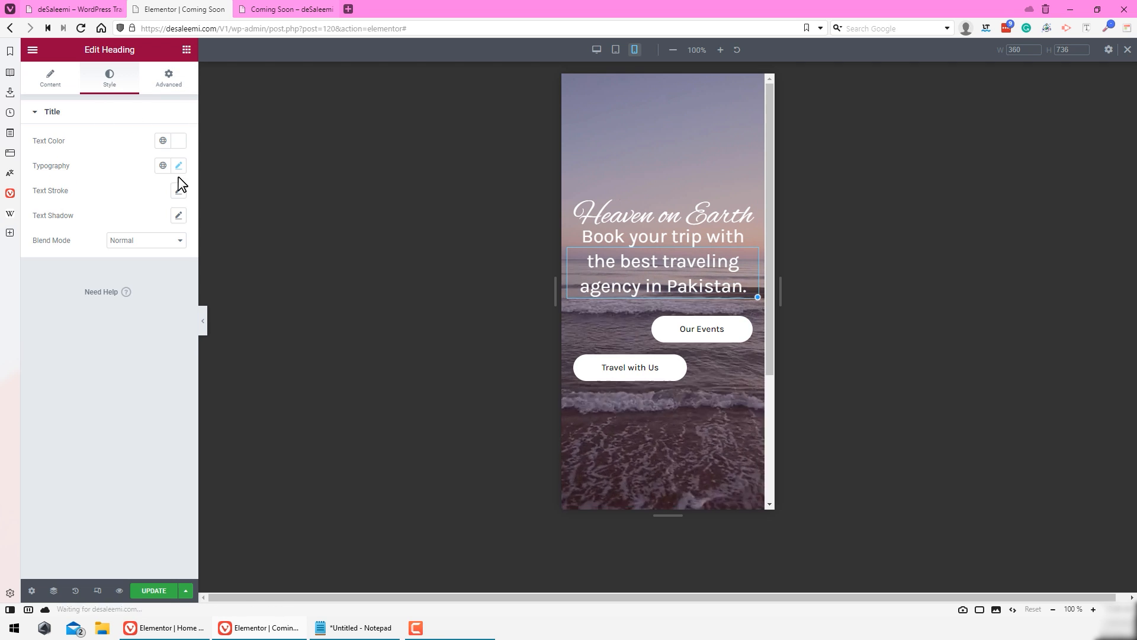
click(179, 167)
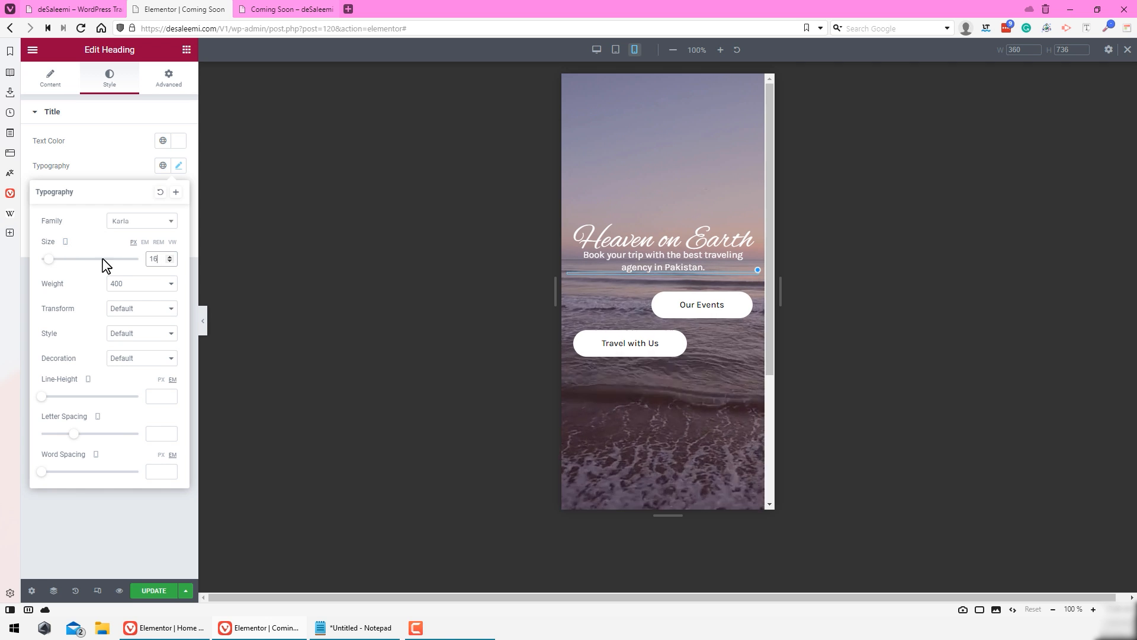
Step: Compare the "Book your trip" tagline's font size between the desktop and mobile views
click(97, 591)
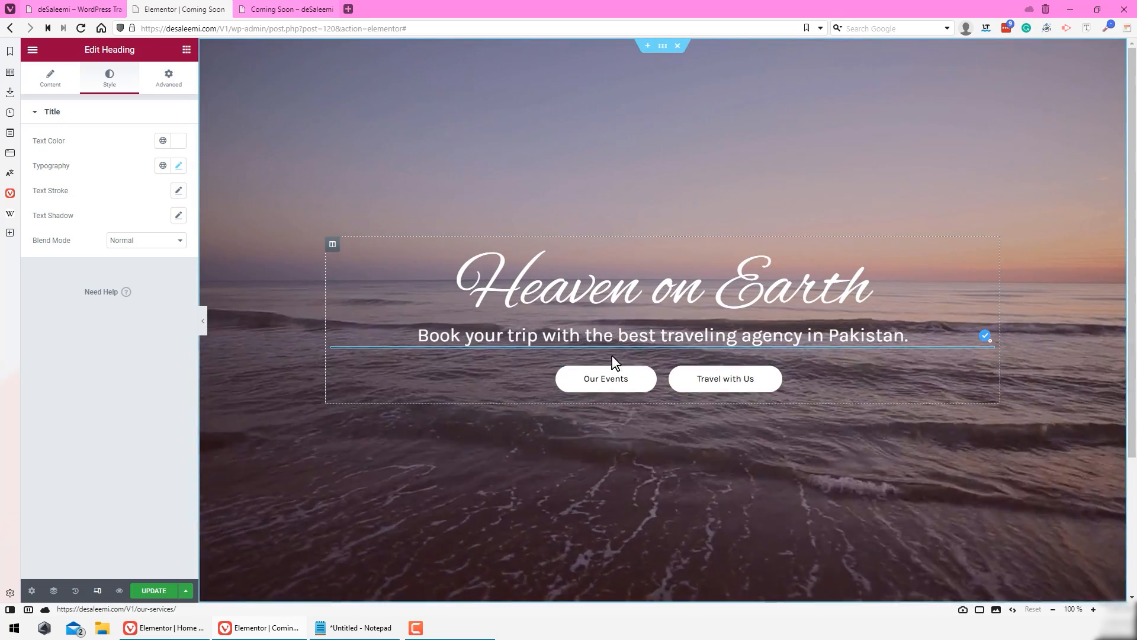
click(179, 166)
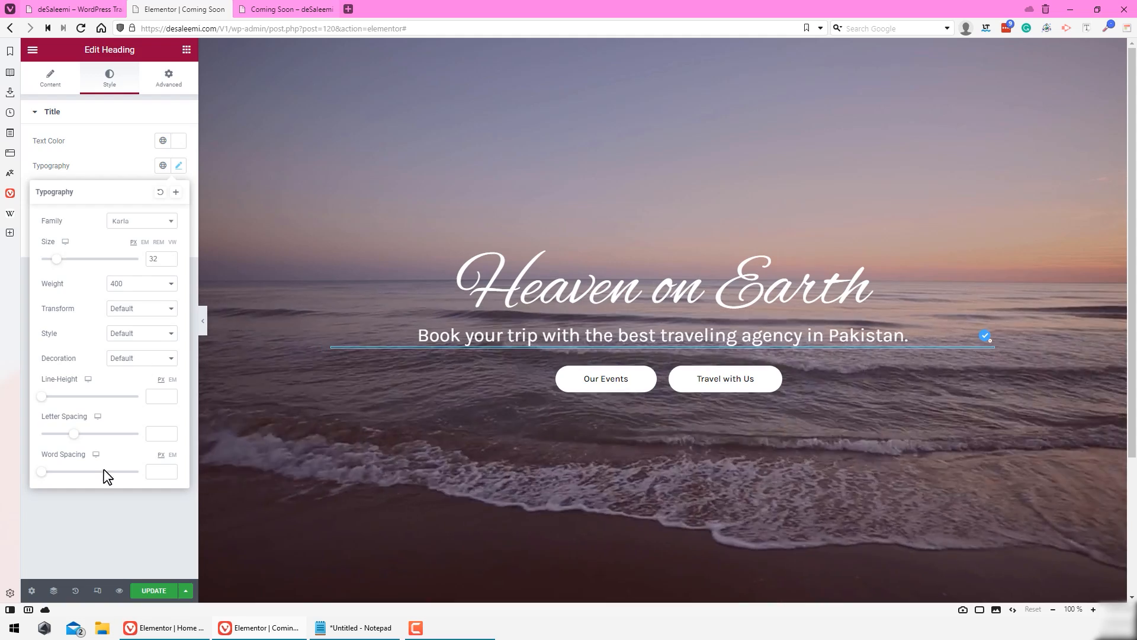
click(98, 590)
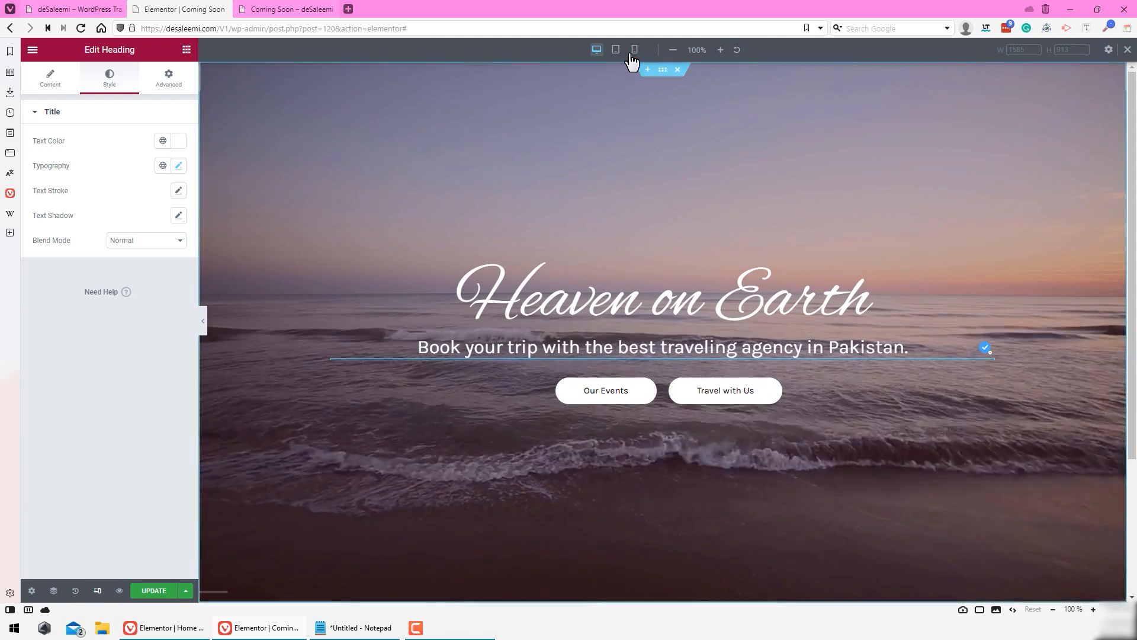
click(634, 49)
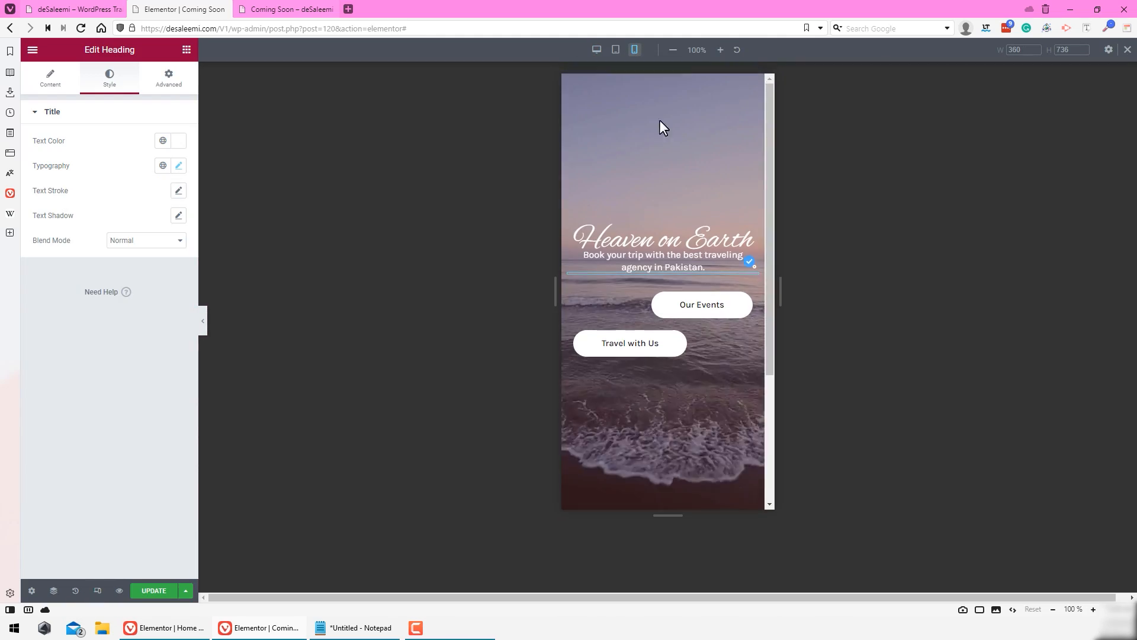
click(179, 166)
click(703, 270)
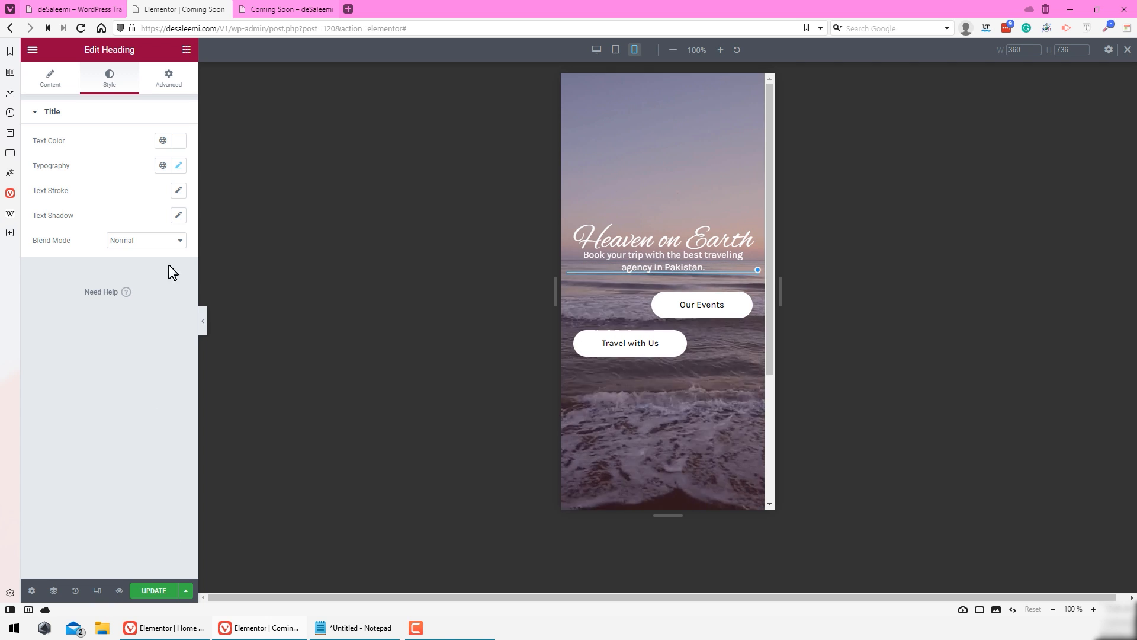
Step: Compare the "Book your trip" tagline's margin settings between the desktop and mobile views
click(167, 77)
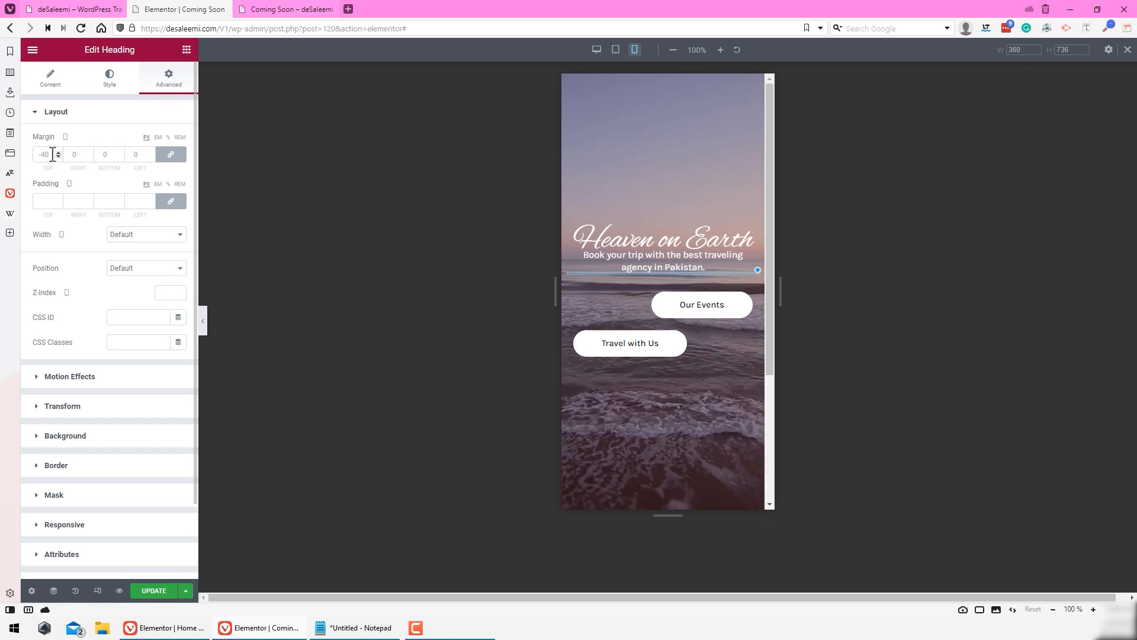
click(66, 137)
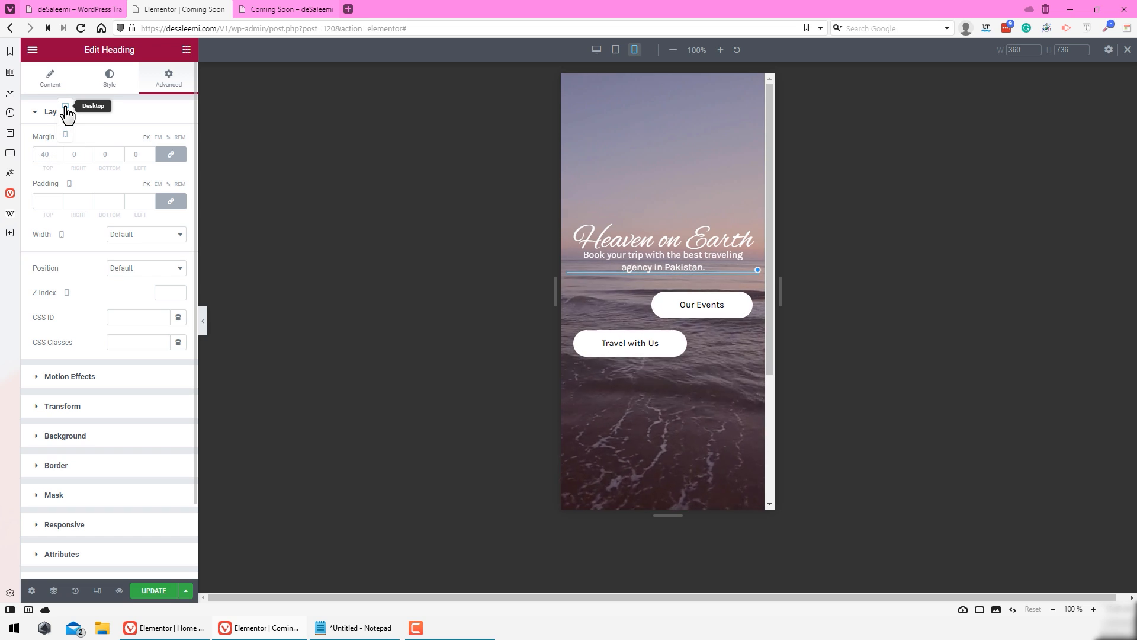
click(65, 107)
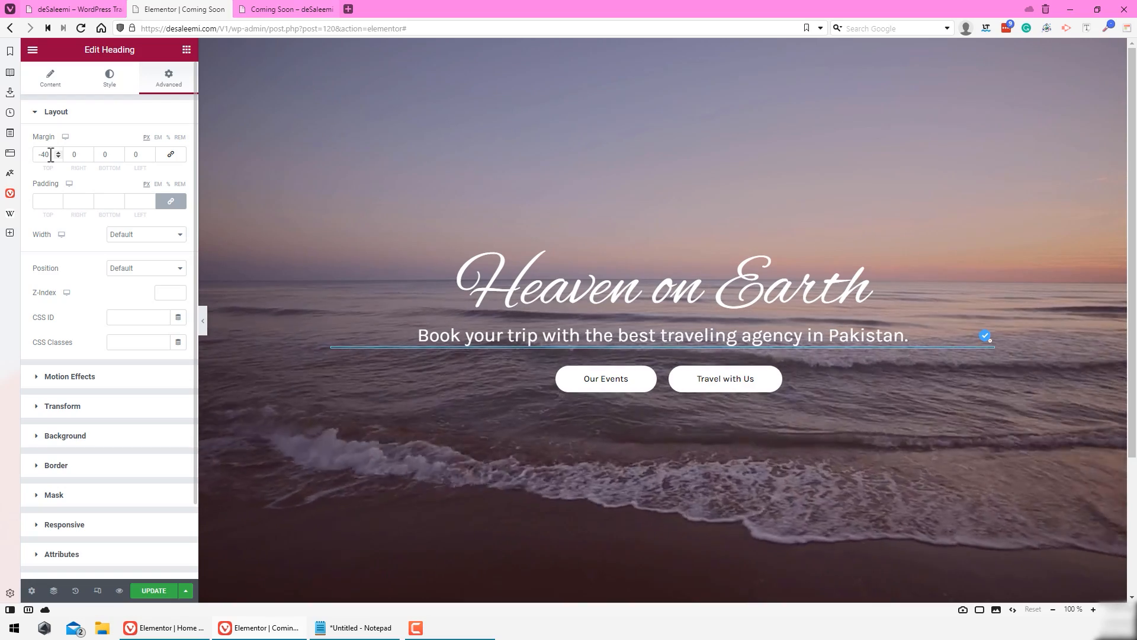
click(65, 137)
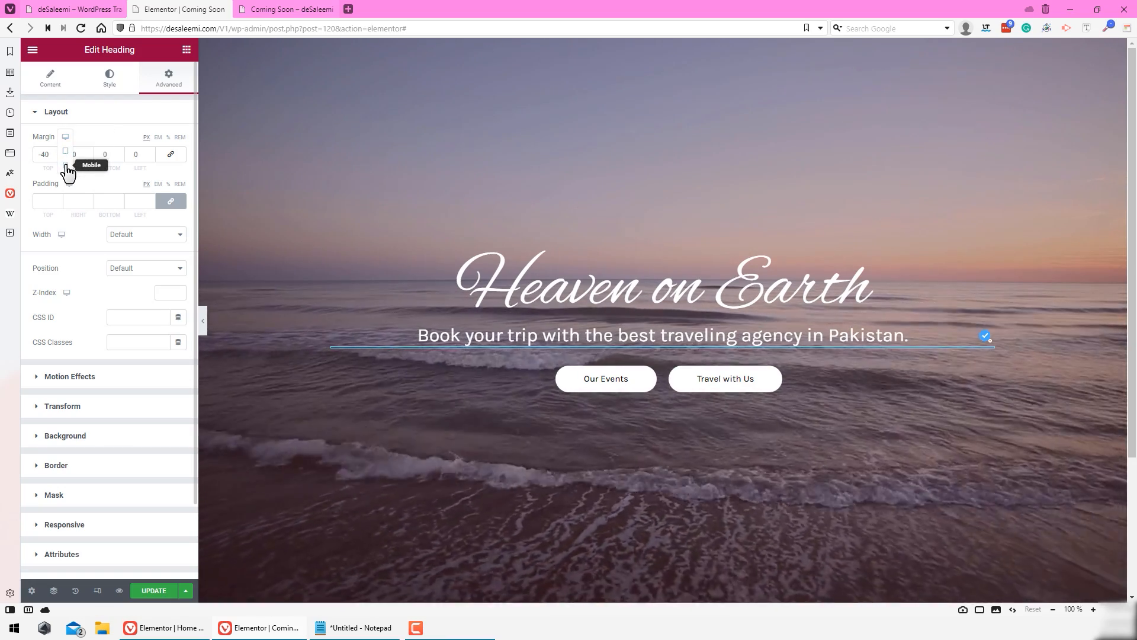
click(64, 171)
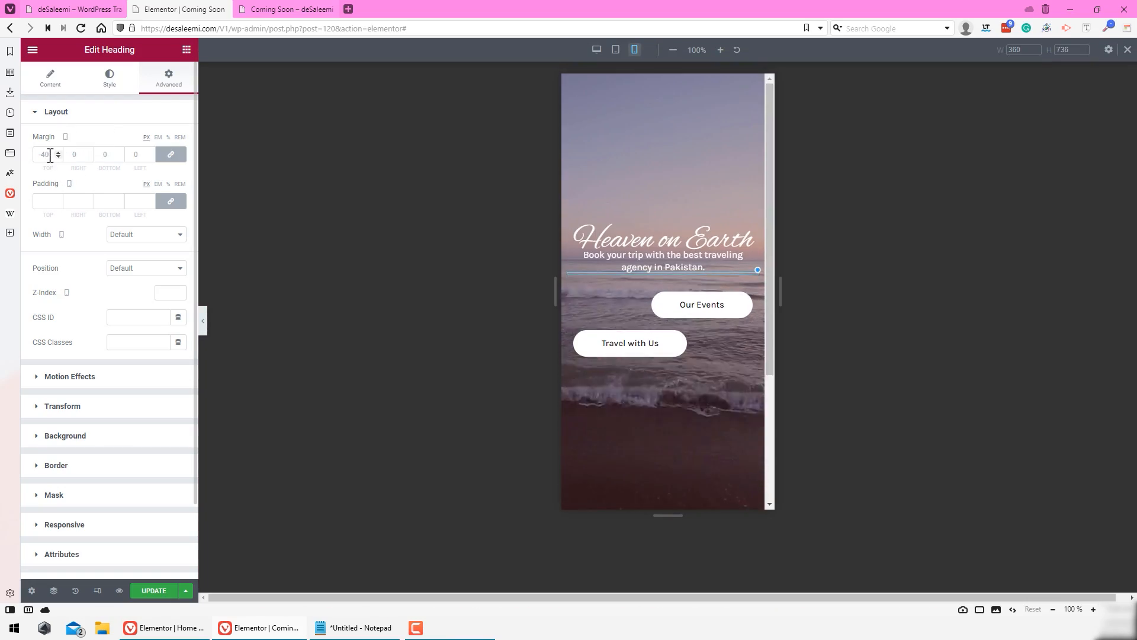
Step: Try linked margins of 25 px and -25 px on all sides of the tagline for the mobile view
text(25)
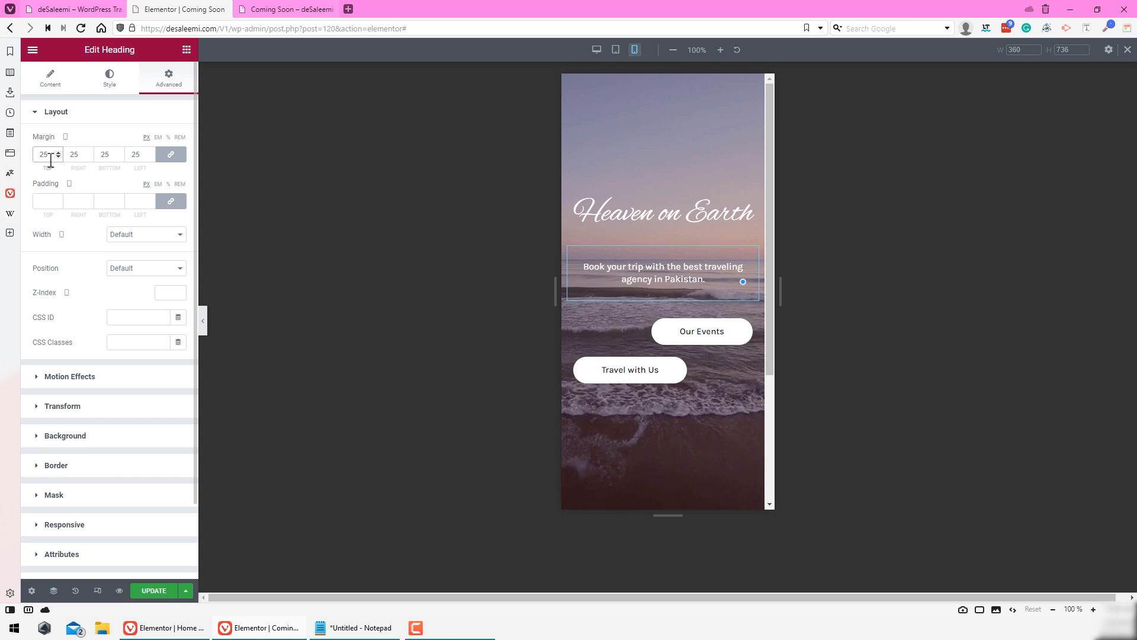
key(Home)
text(-)
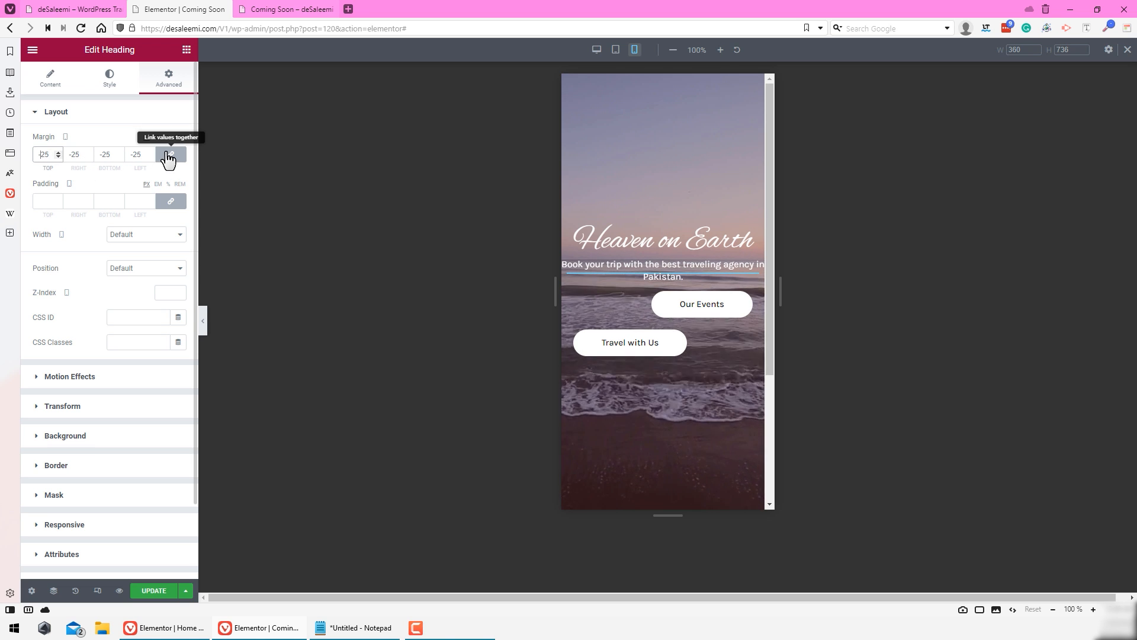
key(BackSpace)
key(BackSpace)
key(BackSpace)
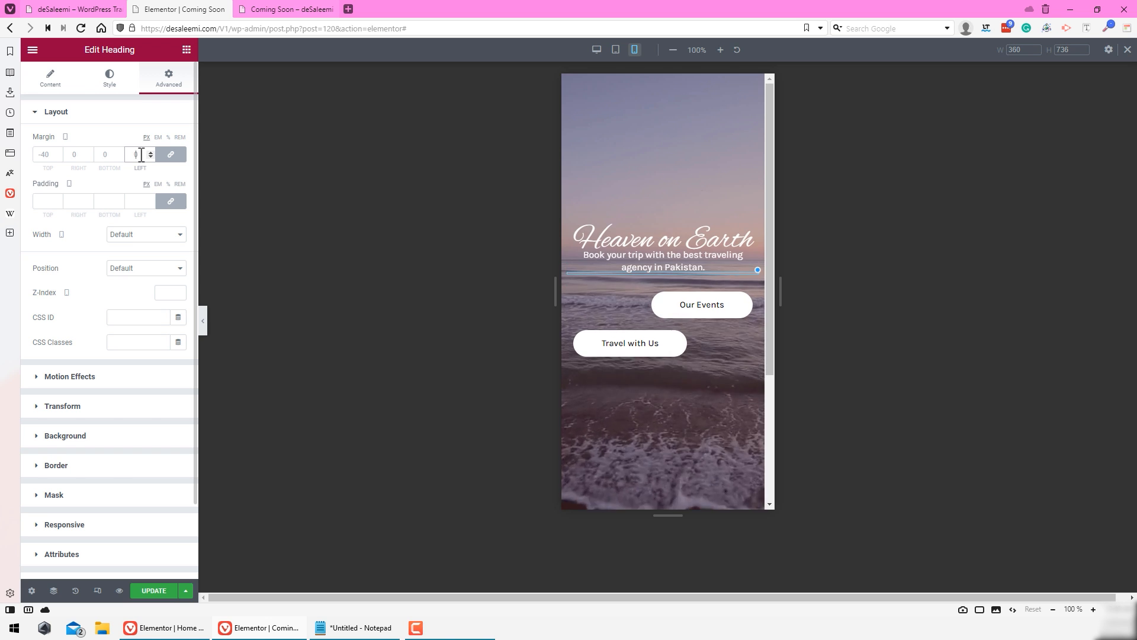
Step: Unlink the tagline's mobile margins and set only the top margin to -25 px
click(170, 156)
double_click(37, 155)
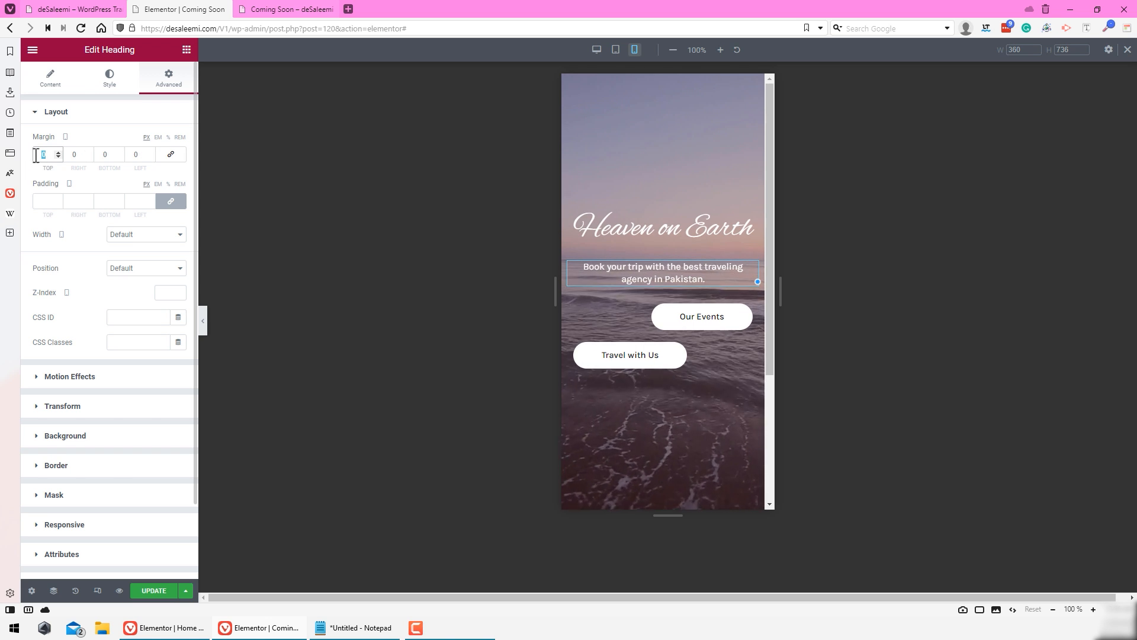
text(25)
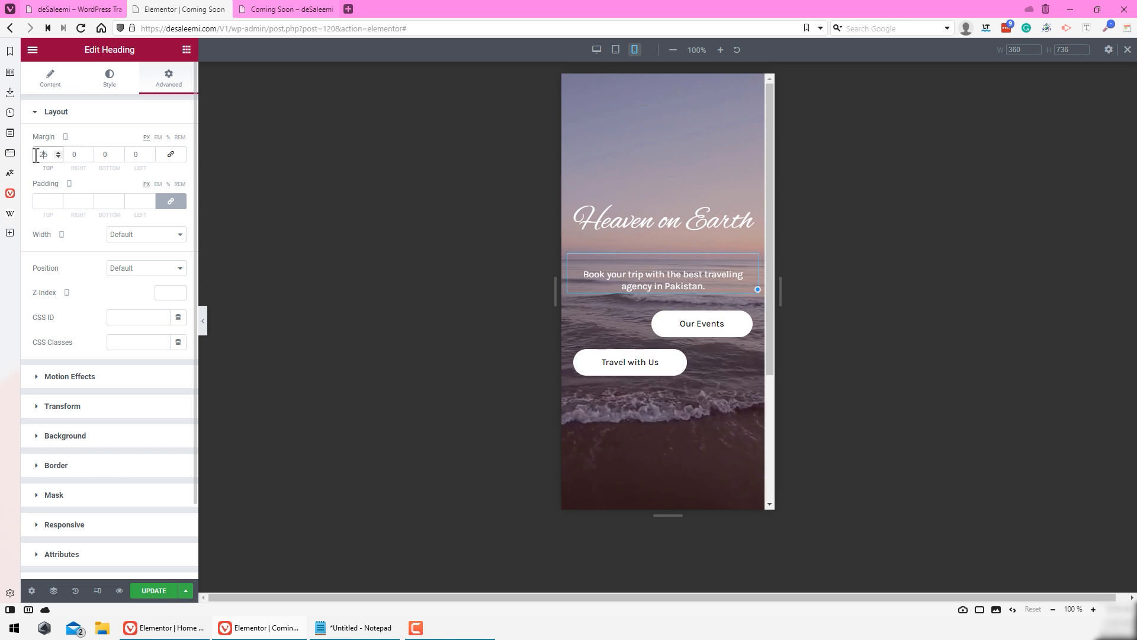
click(36, 155)
text(-)
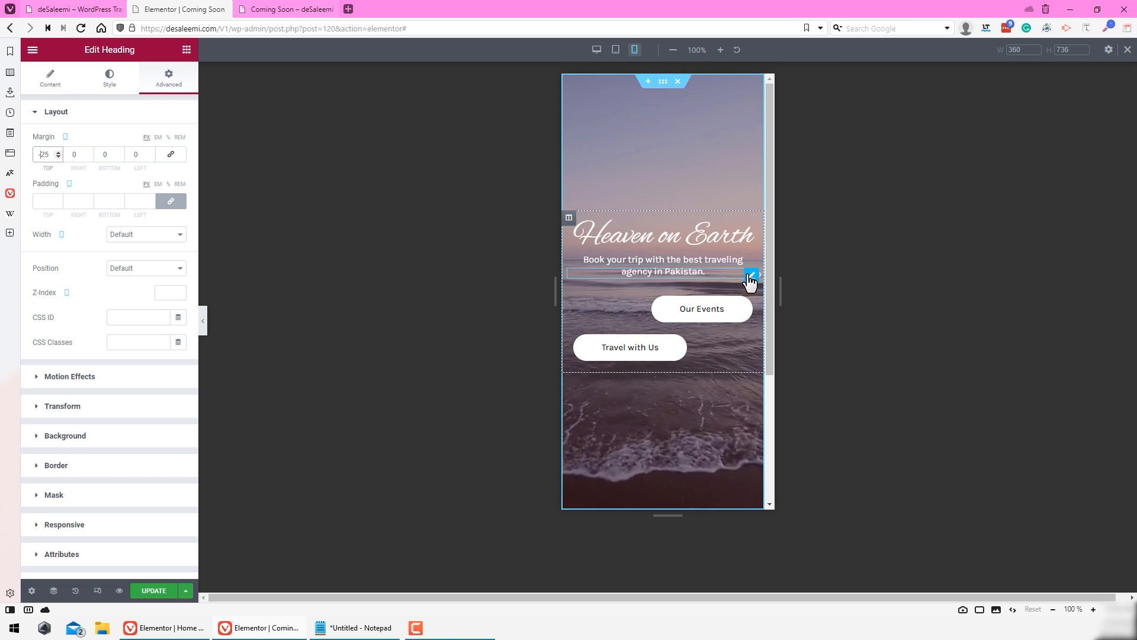
Step: Unlink the tagline's mobile padding and set the right and left padding to 30 px each
click(171, 204)
drag(80, 200, 45, 206)
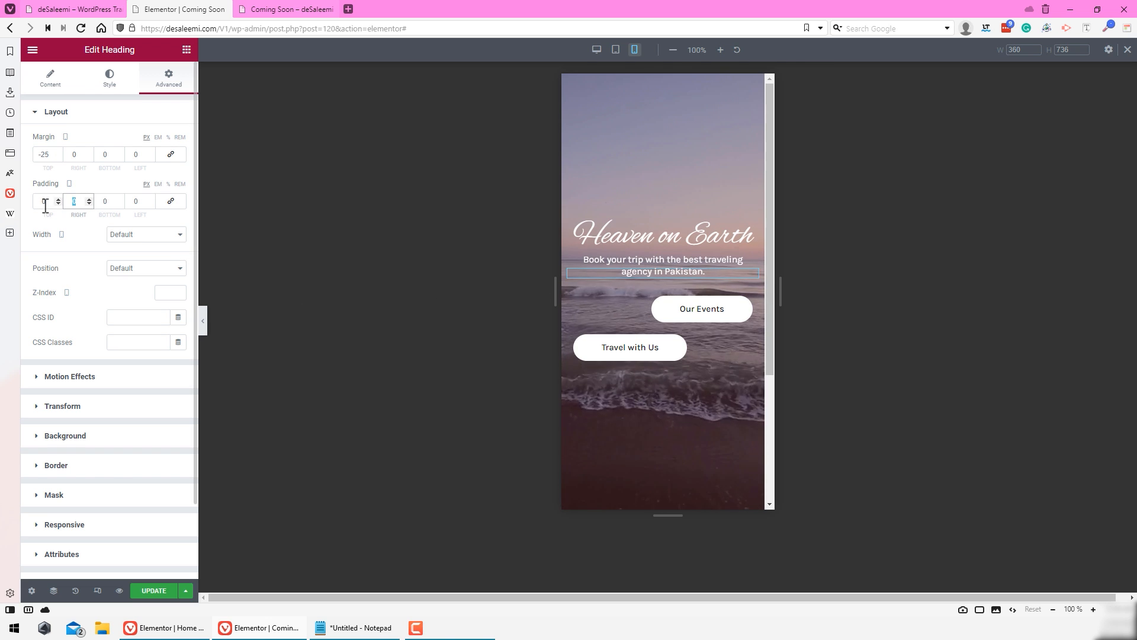
text(30)
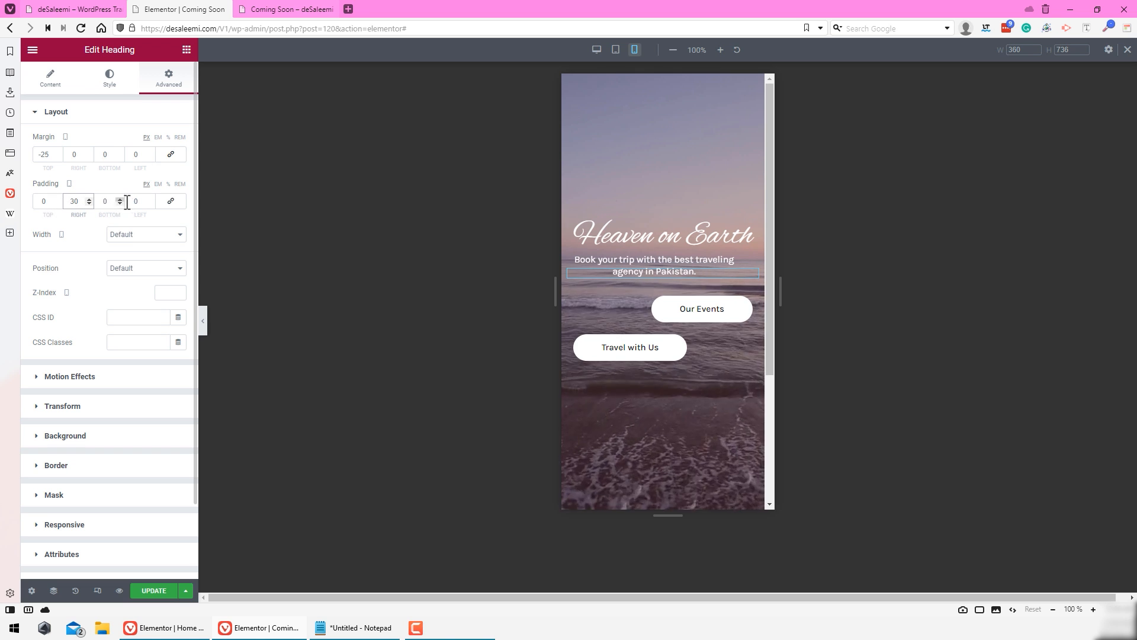
drag(142, 198, 131, 197)
text(30)
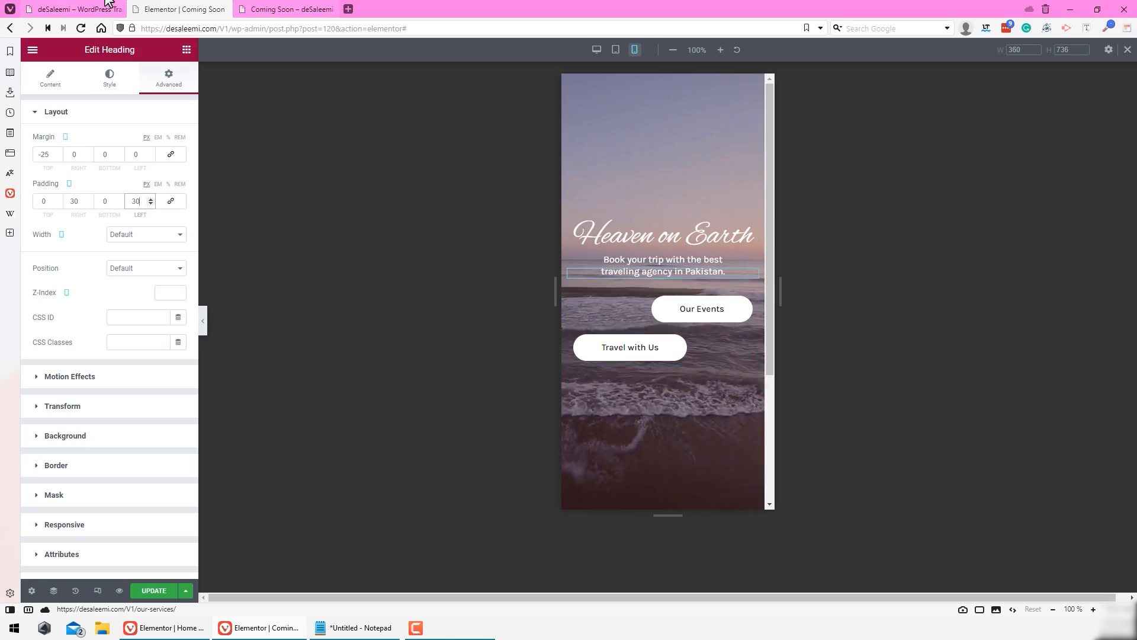
Step: Examine the original home page's hero section at iPhone XR size in the browser's device emulation, and return to the Coming Soon editor
click(72, 9)
right_click(483, 225)
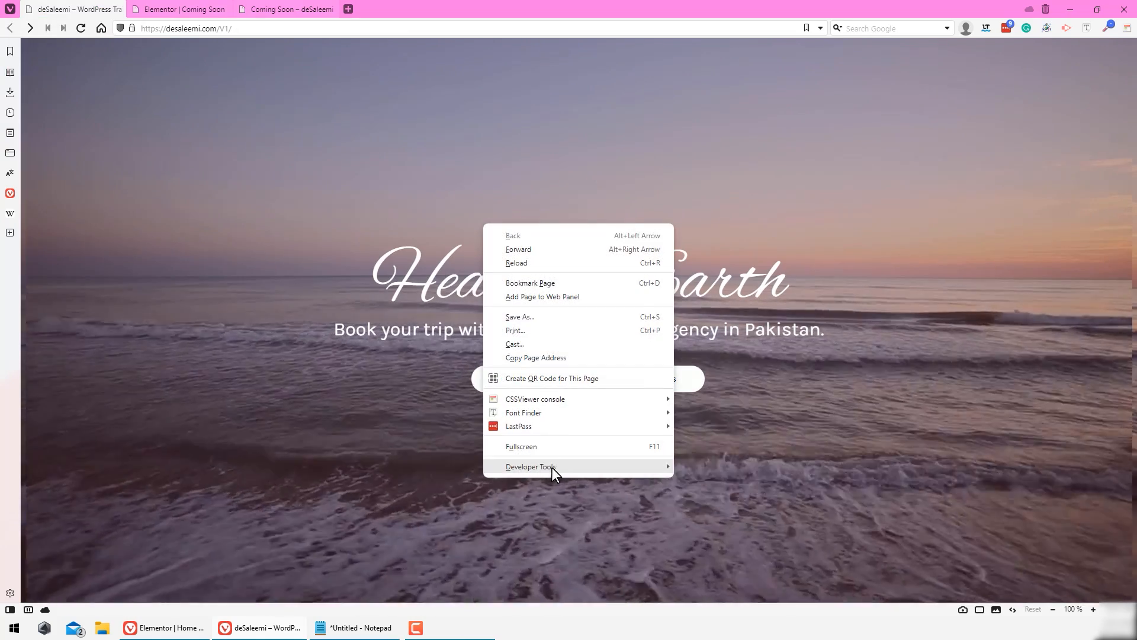
mouse_move(549, 468)
click(699, 503)
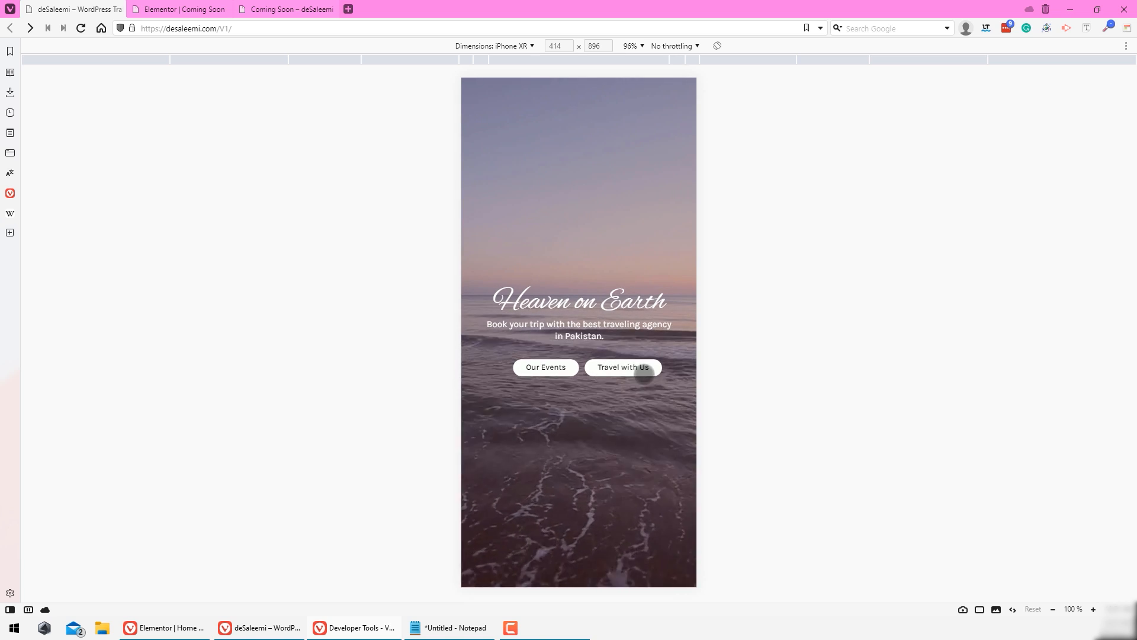
click(300, 7)
click(184, 7)
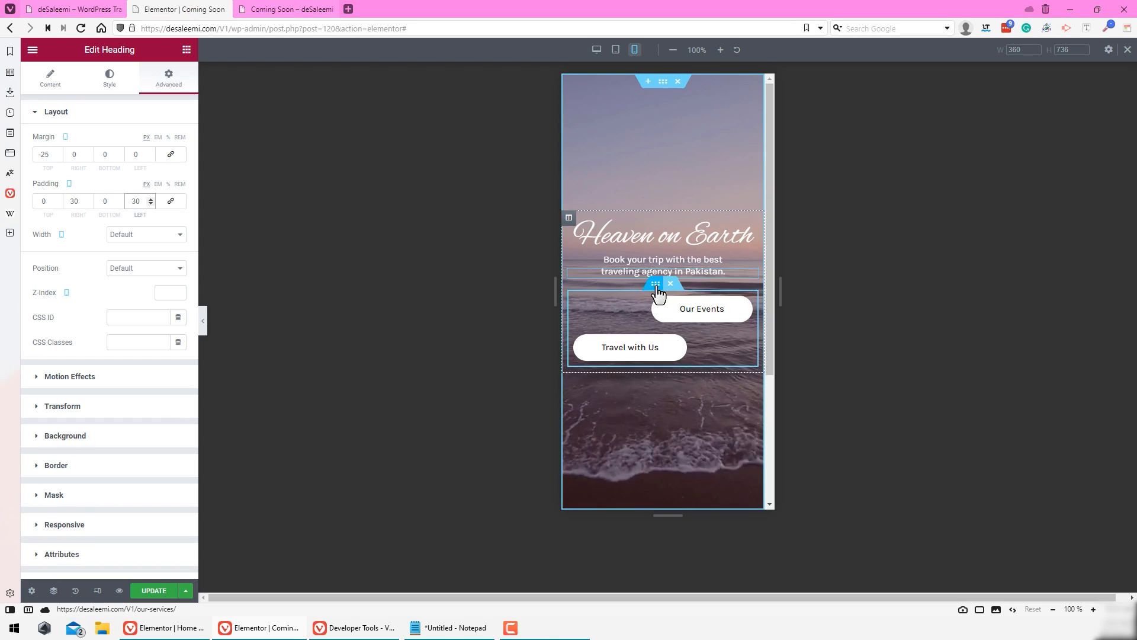
Step: Set both button columns' mobile width to 50% so the two buttons sit side by side
click(575, 300)
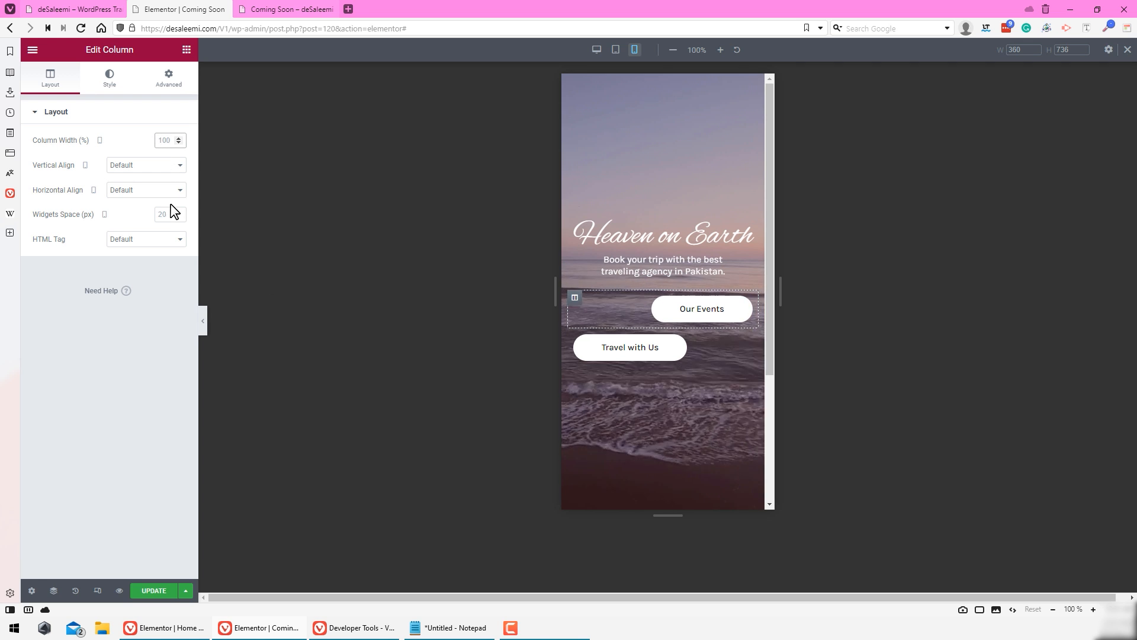
text(5)
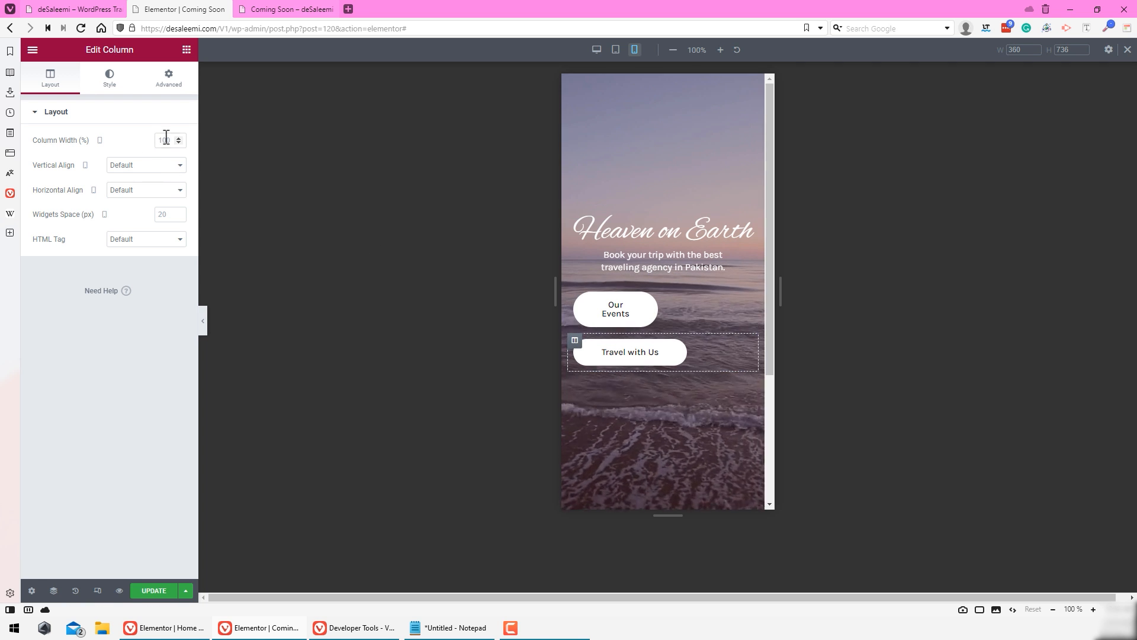
text(50)
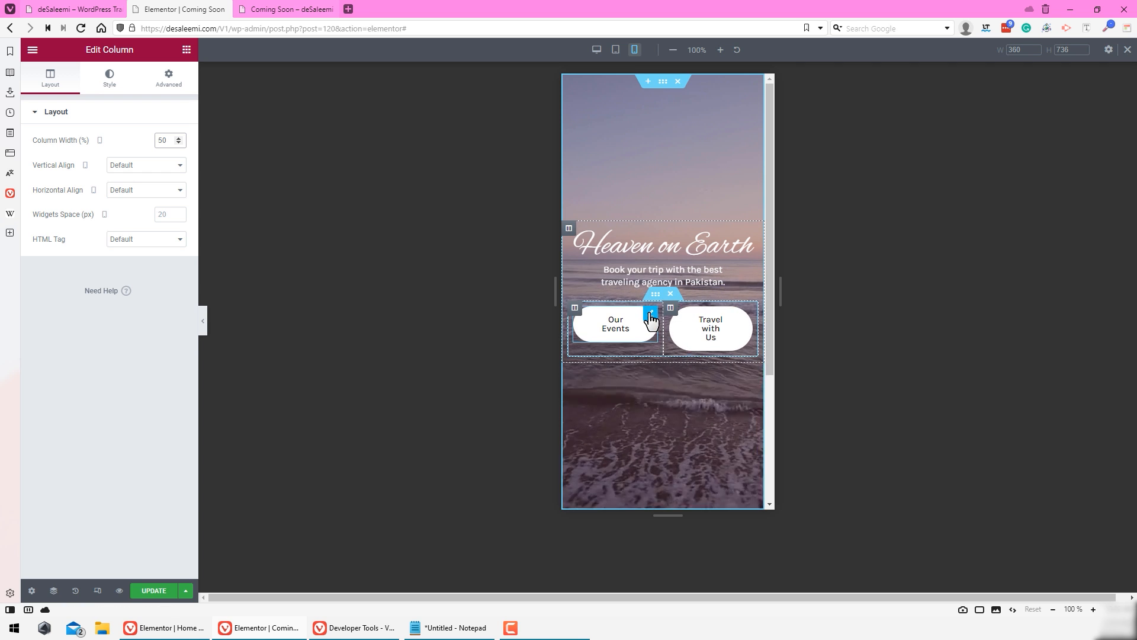
Step: Unlink the "Our Events" button's mobile padding and set it to 5 px top and bottom and 20 px right and left
click(651, 314)
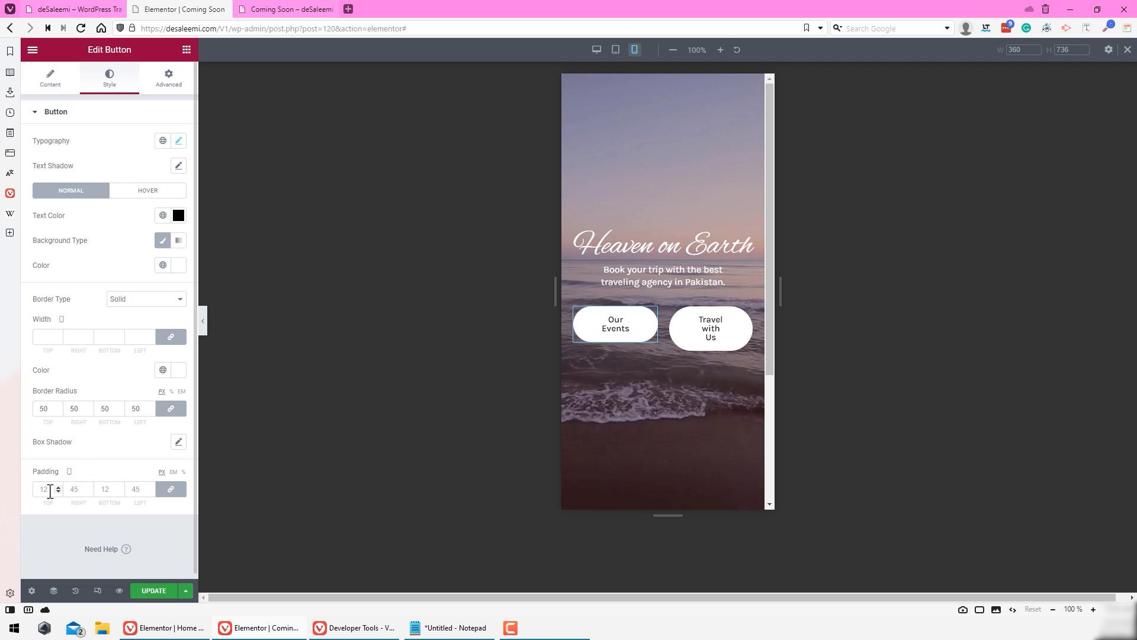
click(177, 489)
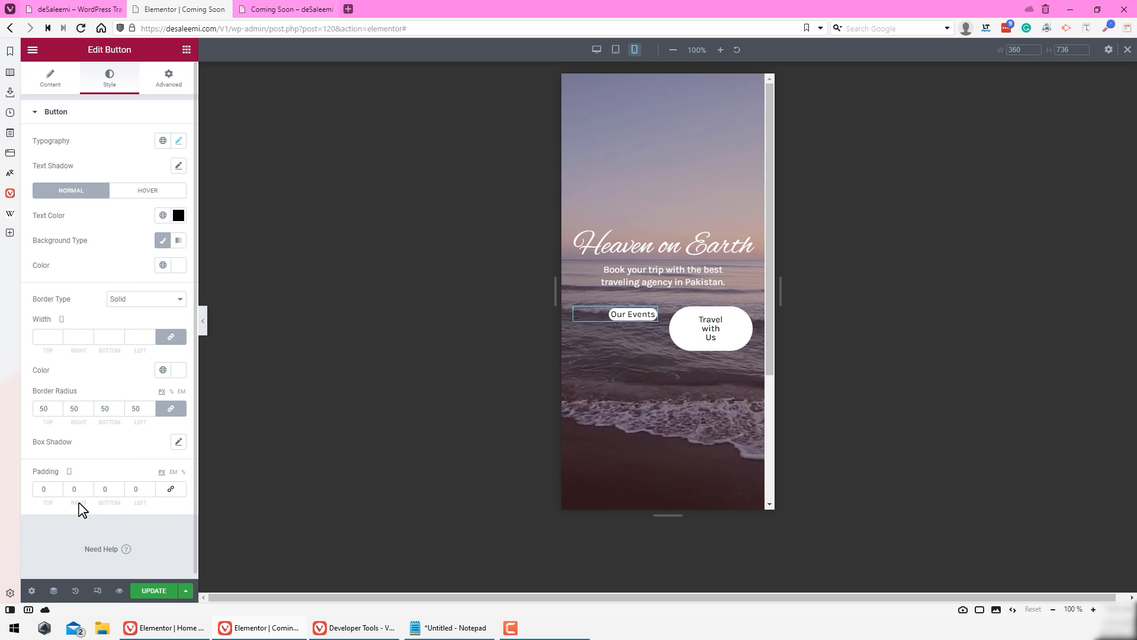
double_click(39, 489)
key(Tab)
text(20)
key(Tab)
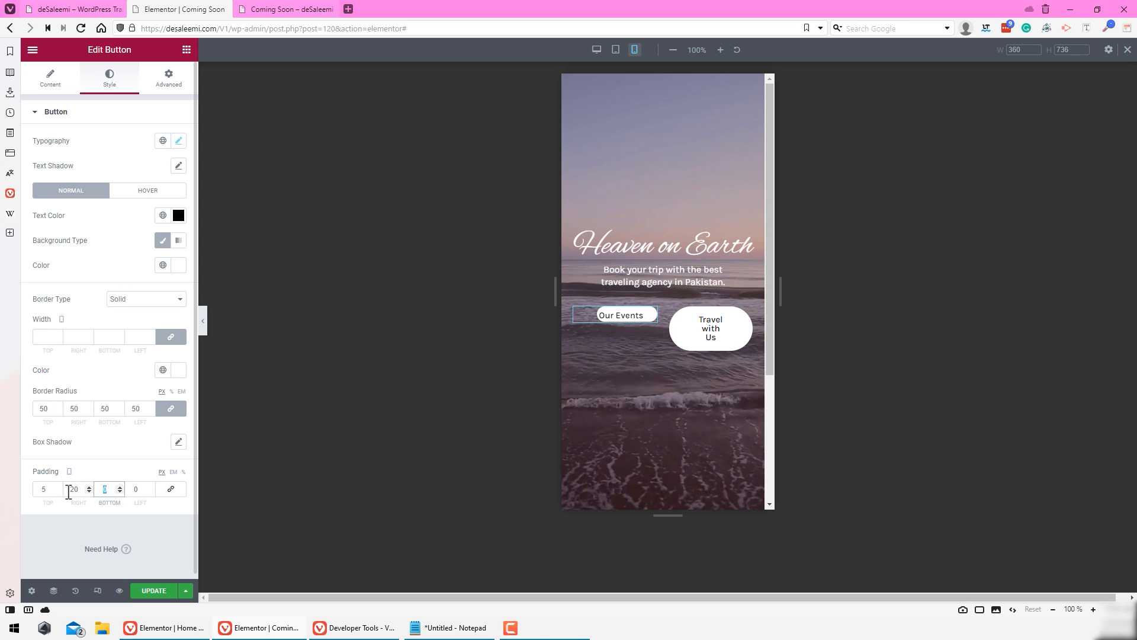
text(5)
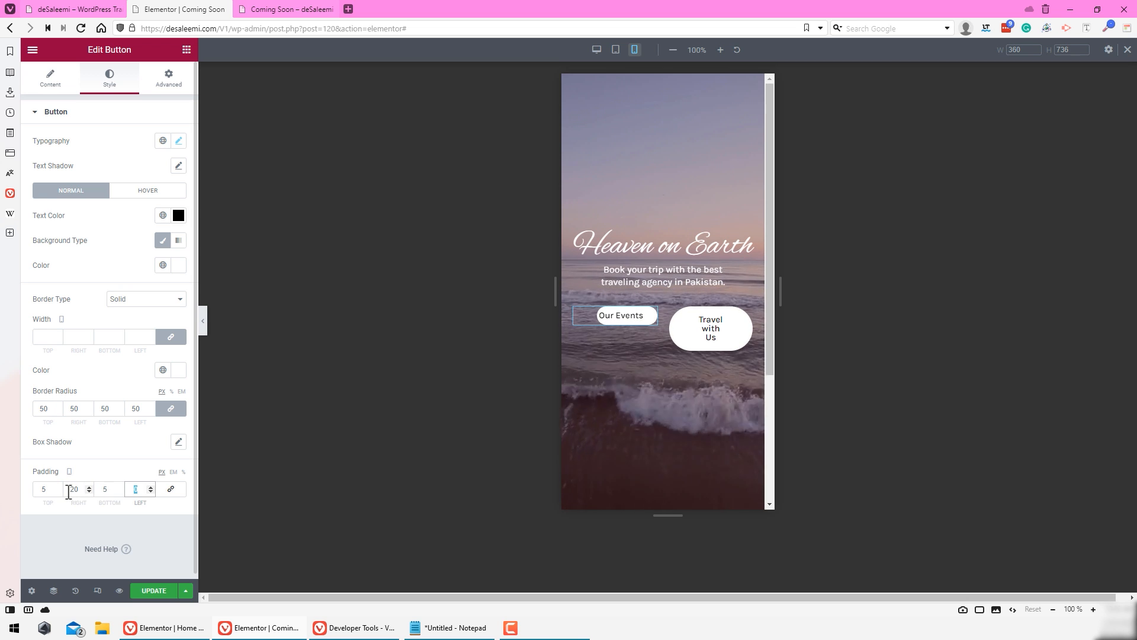
text(20)
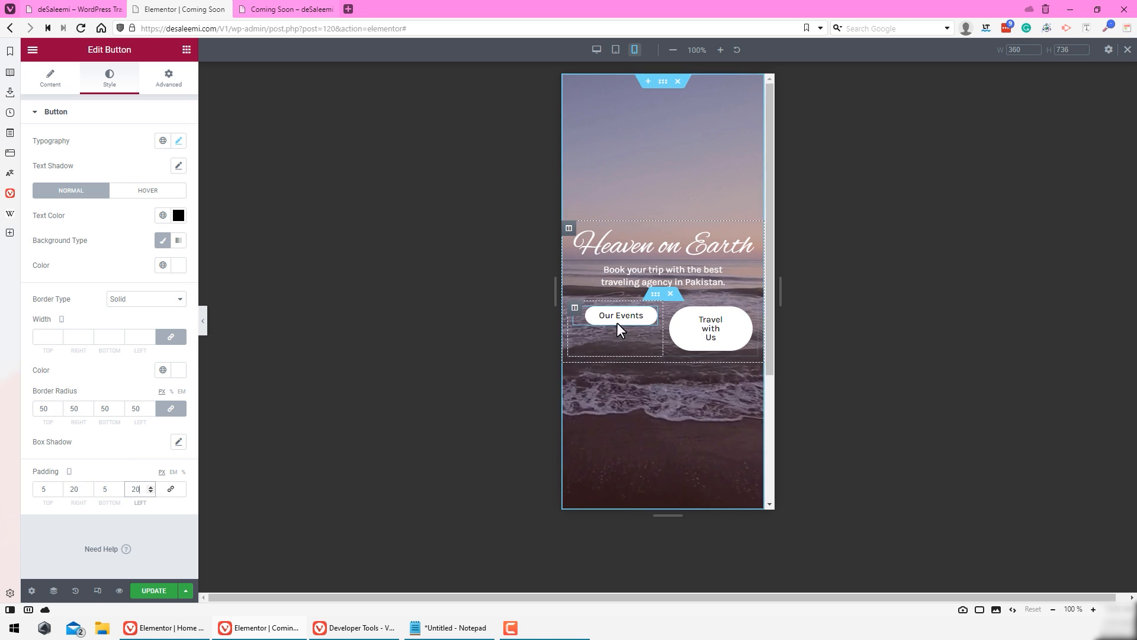
Step: Set the "Our Events" button's mobile font size to 14 px
click(637, 327)
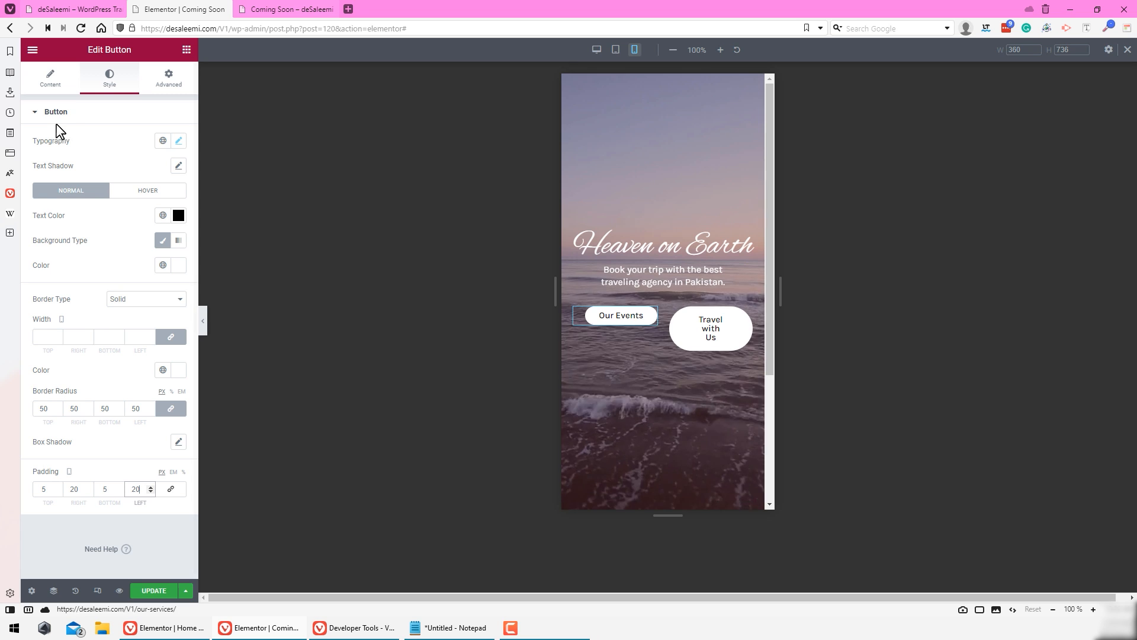
click(179, 141)
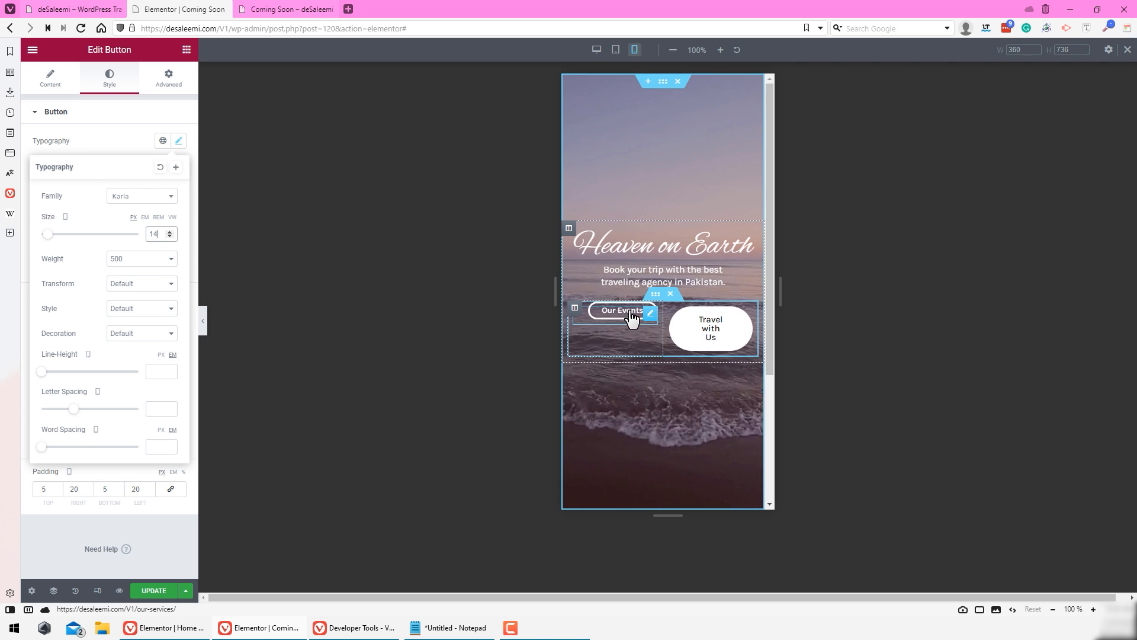
Step: Set the "Travel with Us" button's mobile font size to 14 px
click(744, 314)
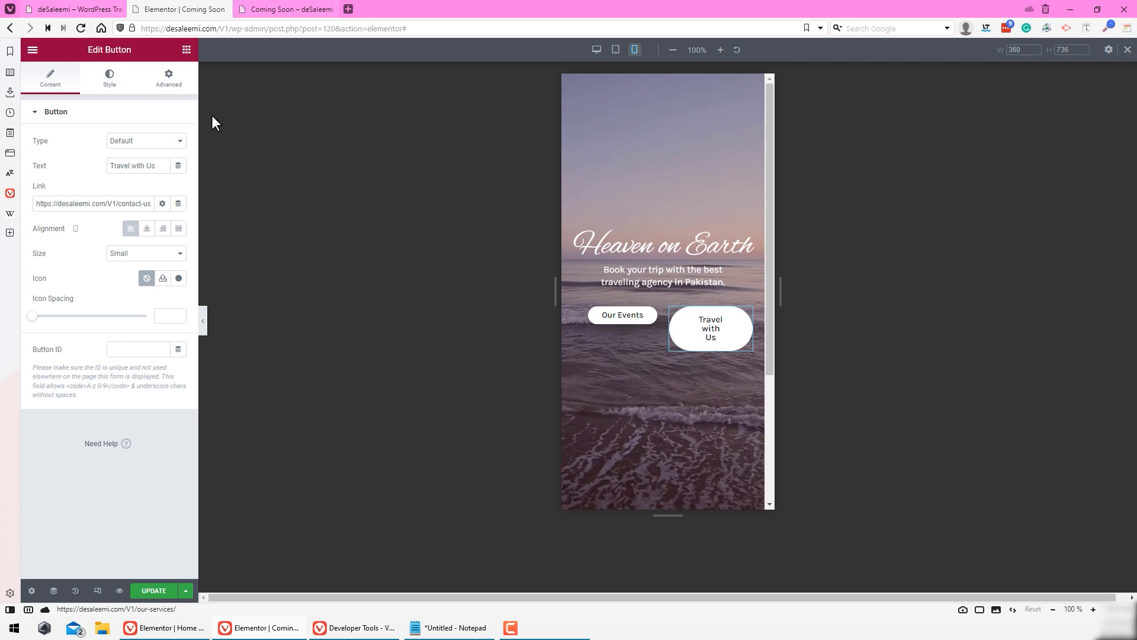
click(109, 77)
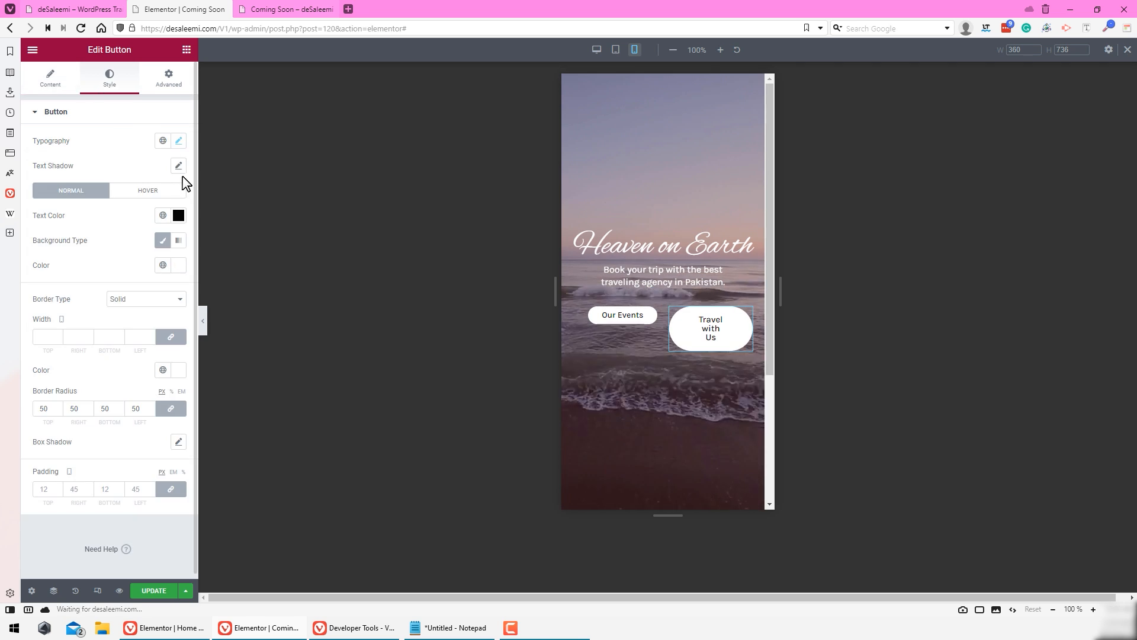
click(179, 142)
click(156, 234)
text(14)
Step: Unlink the "Travel with Us" button's mobile padding, set it to 5 px top and bottom and 20 px right and left, and update the page
click(170, 490)
drag(48, 490, 36, 488)
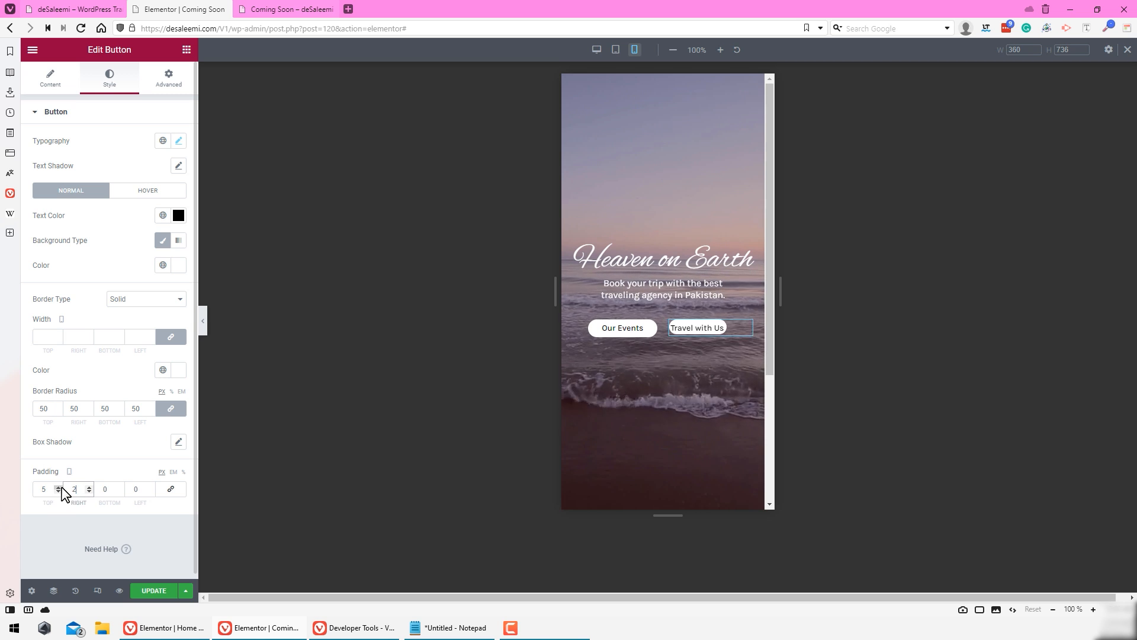
text(20)
key(Tab)
text(5)
key(Tab)
text(20)
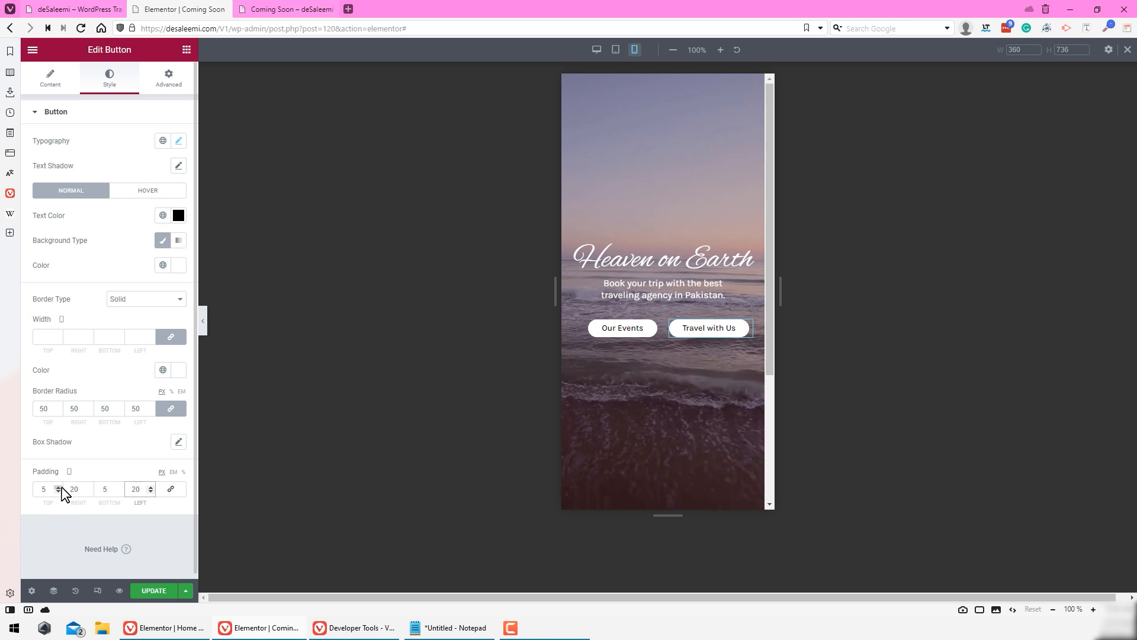
click(155, 594)
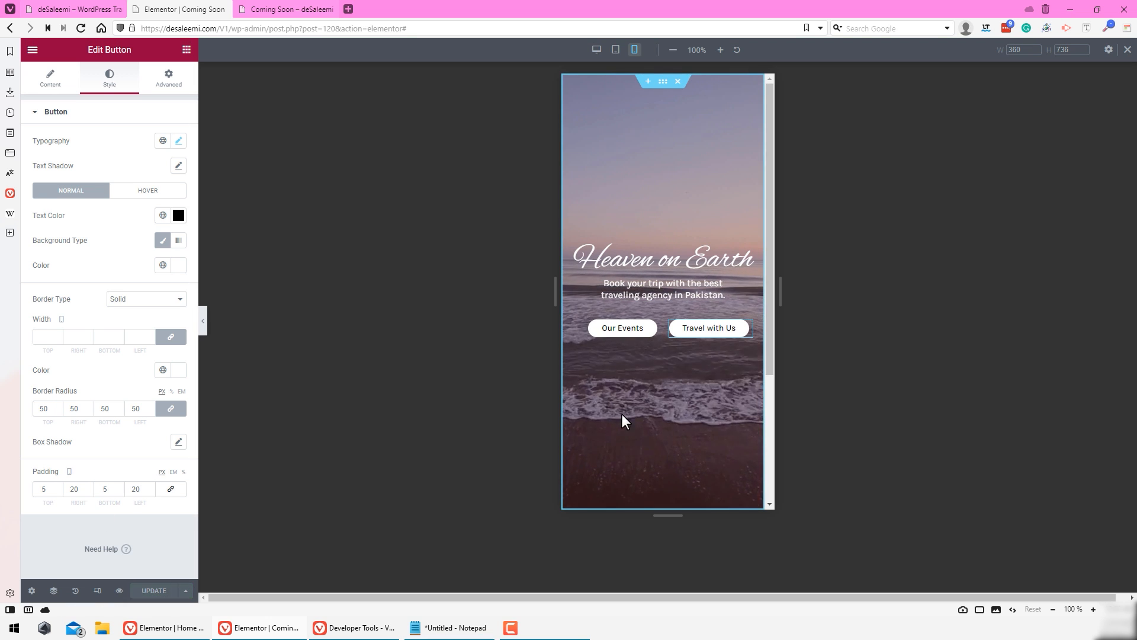
Step: In tablet view, unlink the main hero column's padding and set it to 50 px on the right and left
click(616, 49)
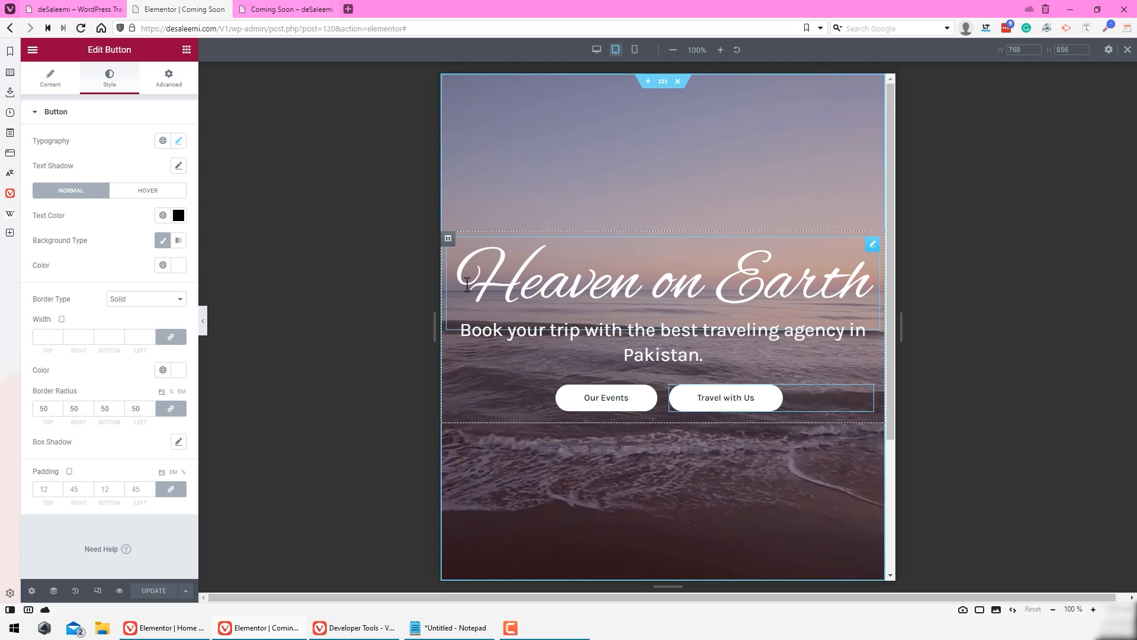
click(448, 238)
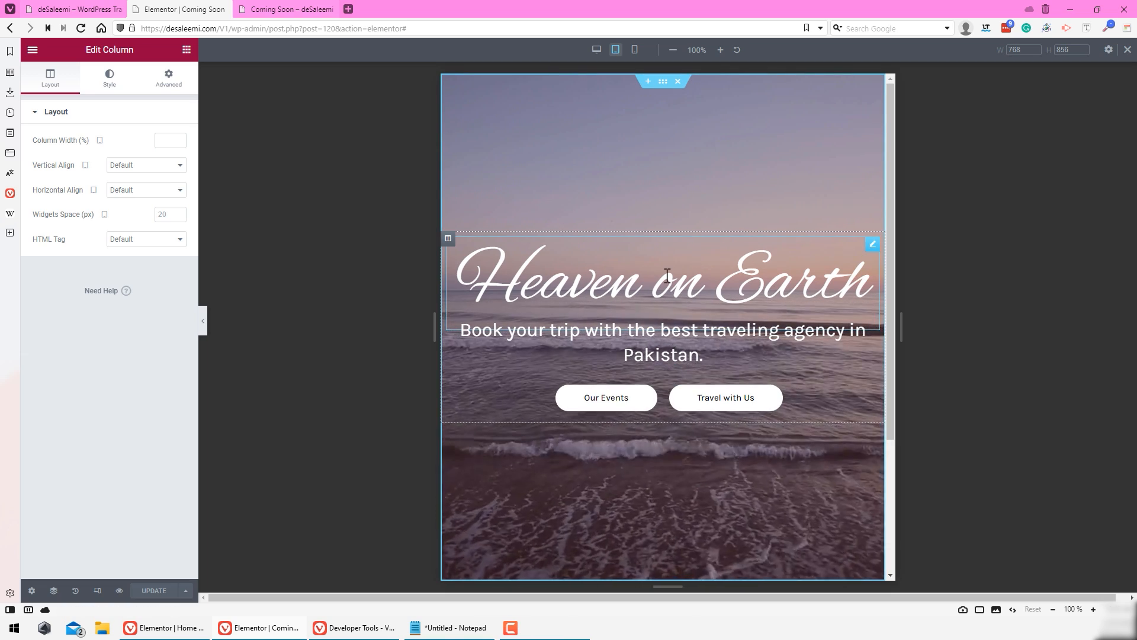
click(168, 79)
click(171, 200)
drag(79, 199, 34, 207)
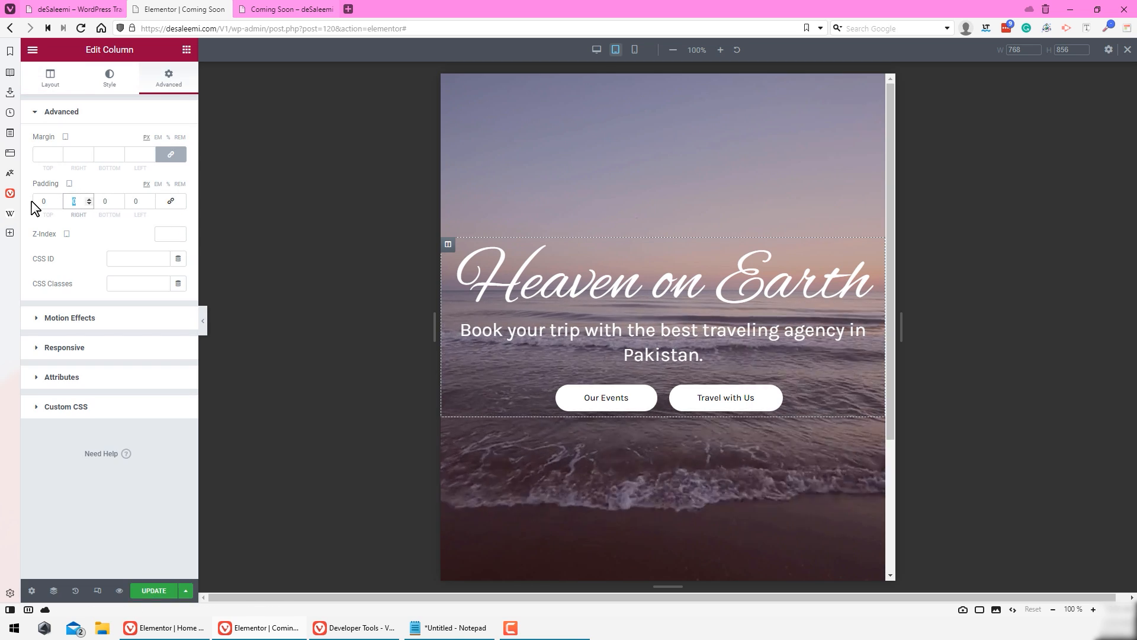
text(50)
key(Tab)
key(Tab)
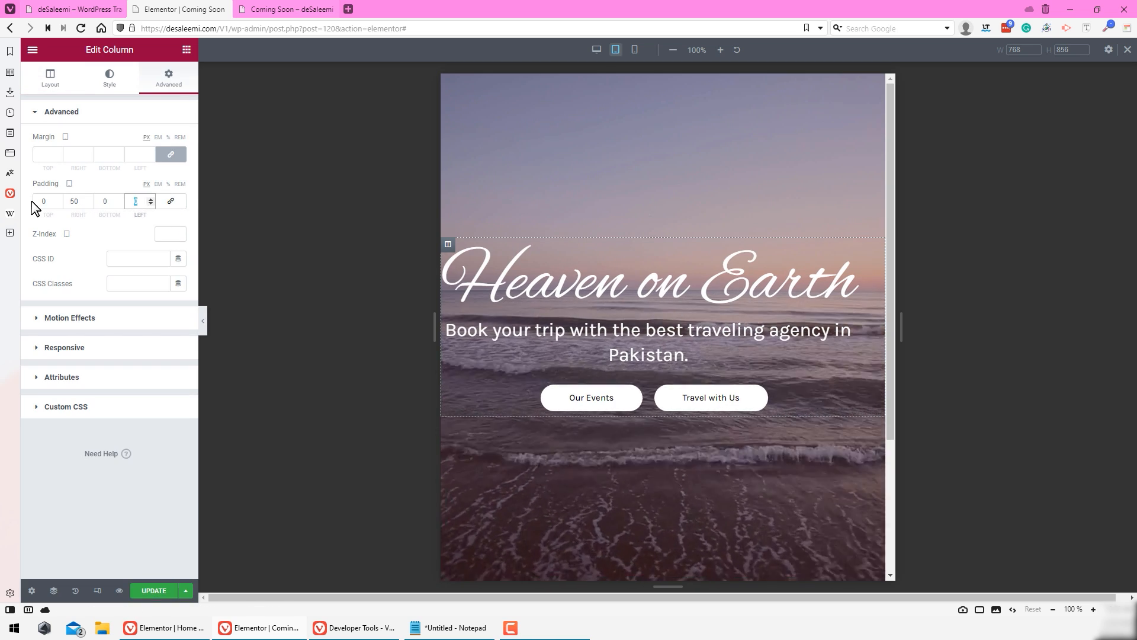
text(50)
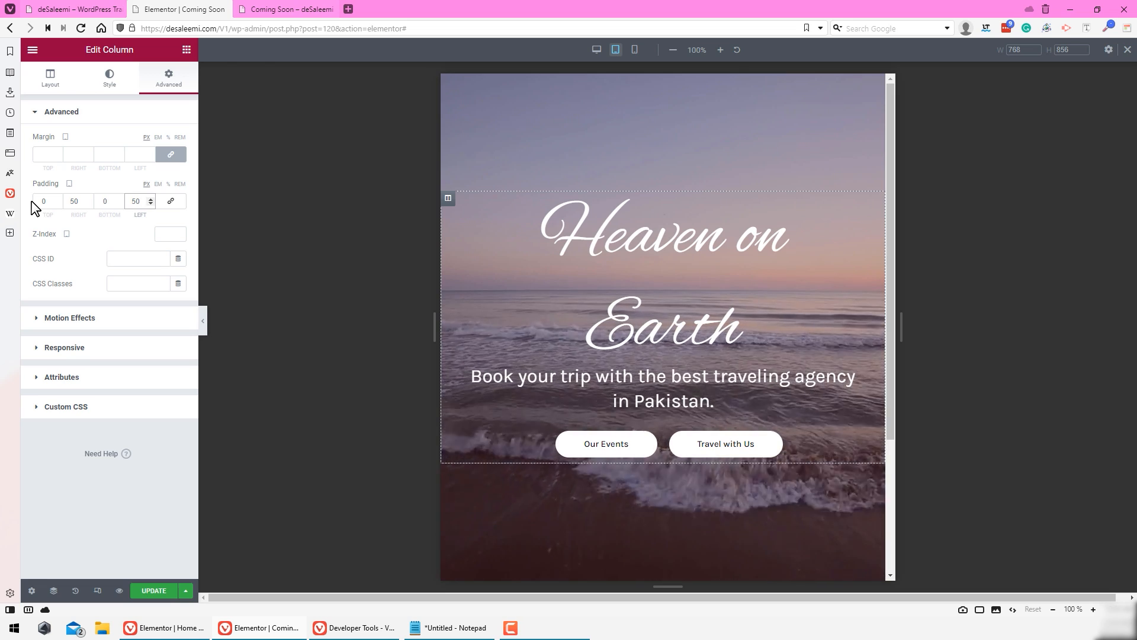
Step: Try a 25 px tablet side padding on the hero column, and restore the right and left padding to 50 px
click(89, 203)
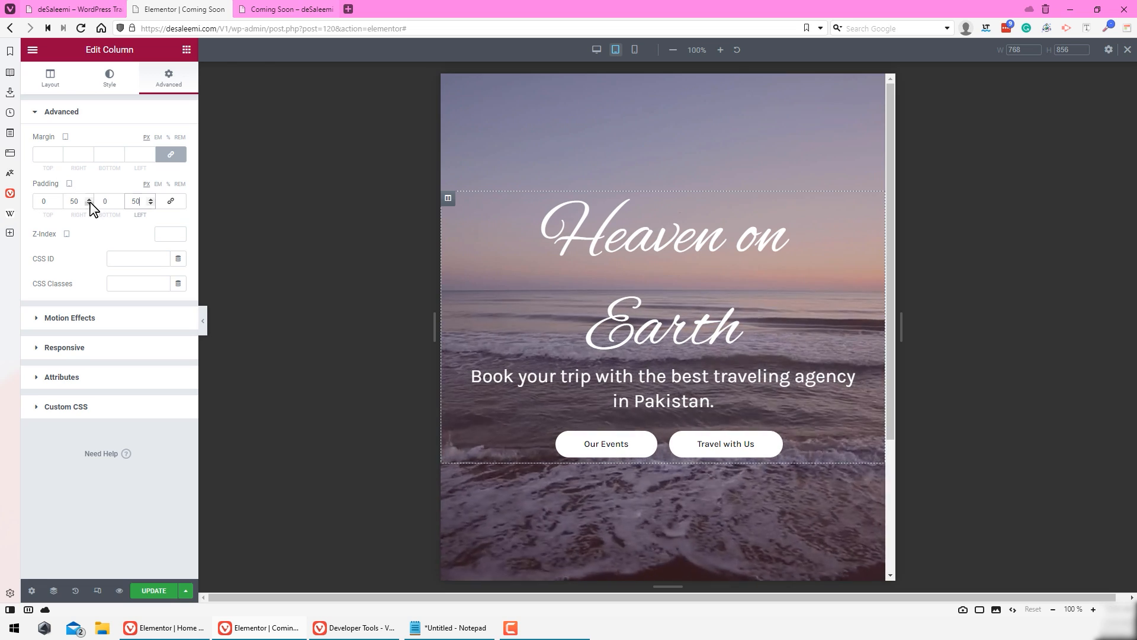
click(90, 203)
click(89, 204)
click(89, 204)
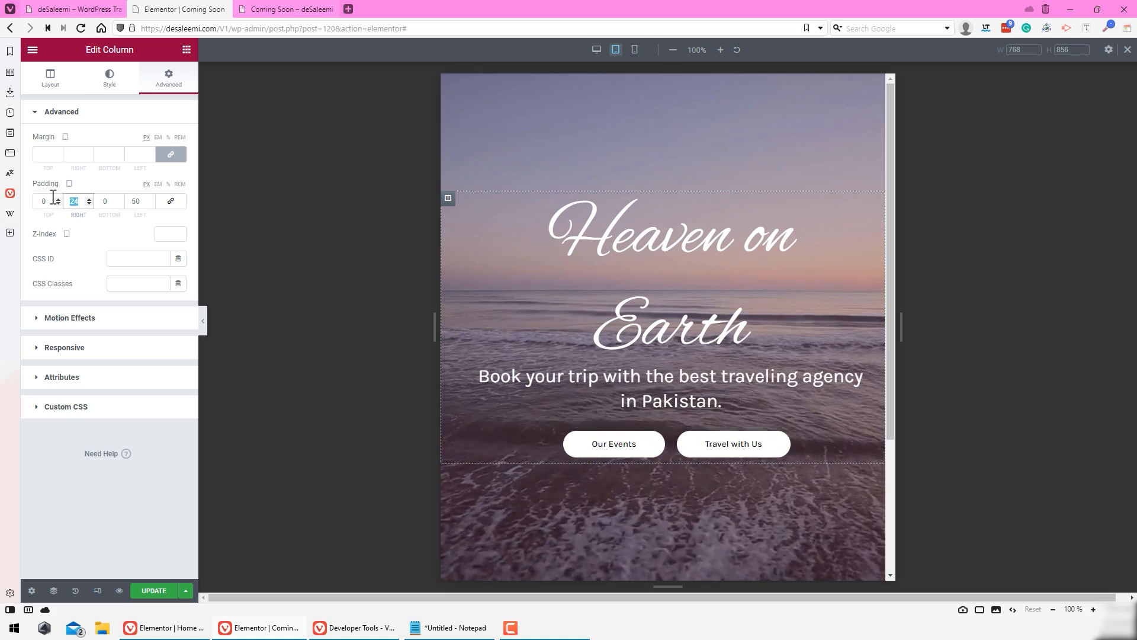
text(25)
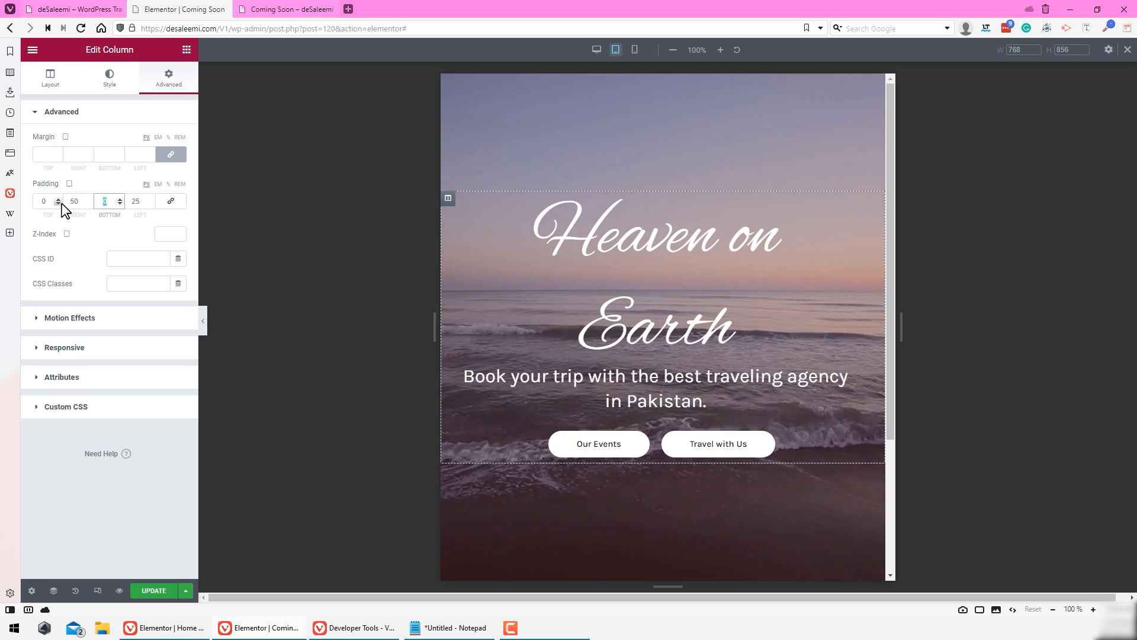
key(Tab)
text(50)
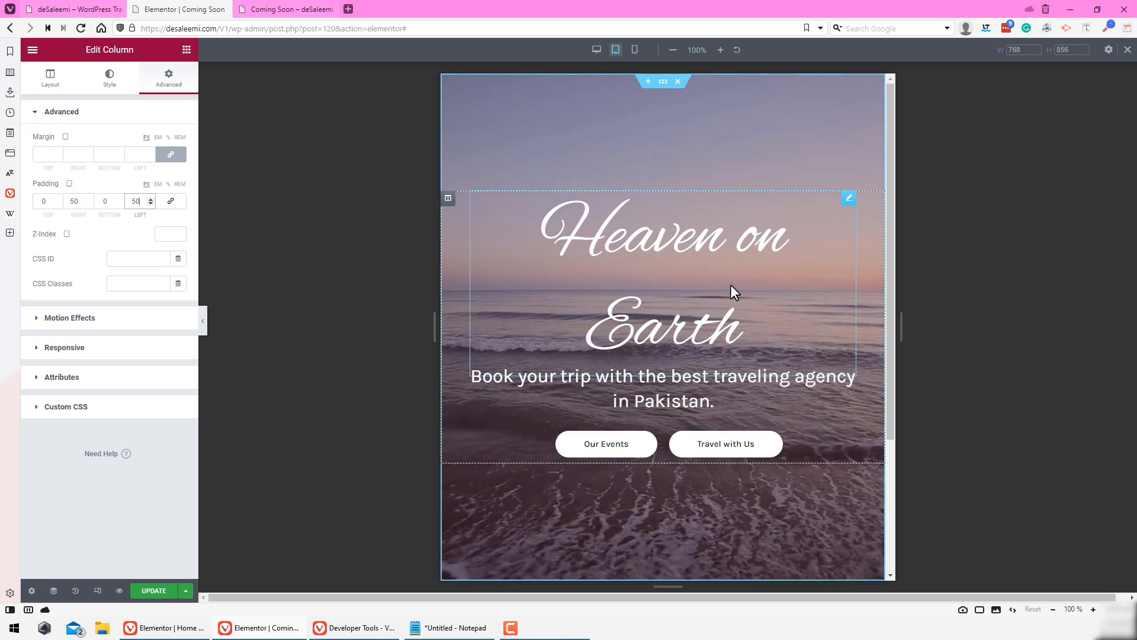
Step: Try tablet font sizes of 80 and 90 px on the "Heaven on Earth" heading, and settle on 100 px
click(693, 251)
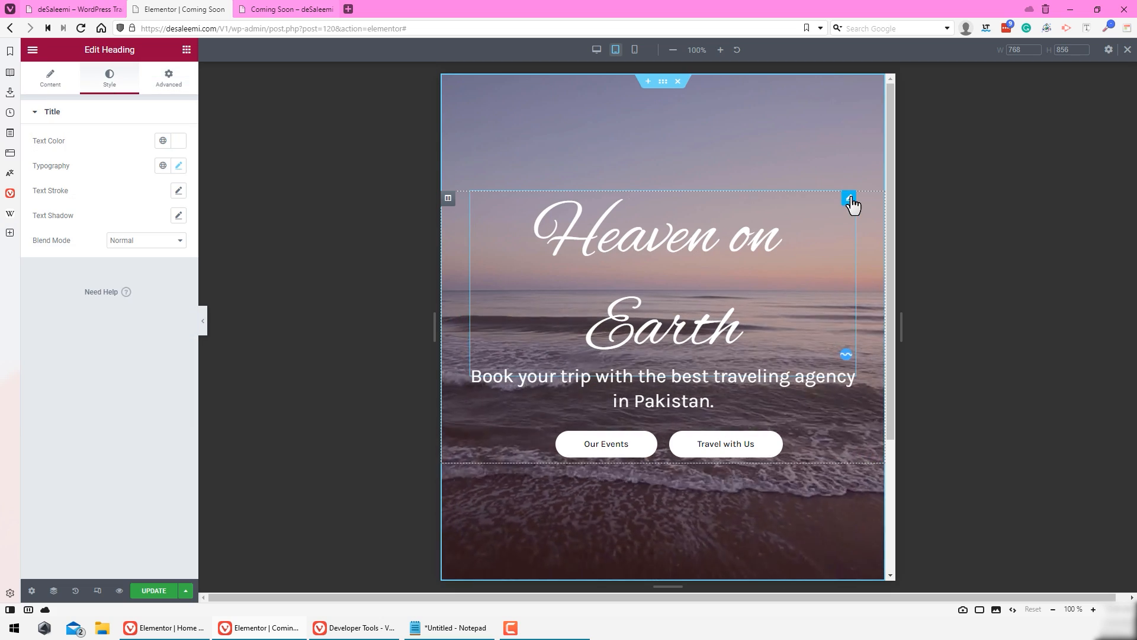
click(178, 166)
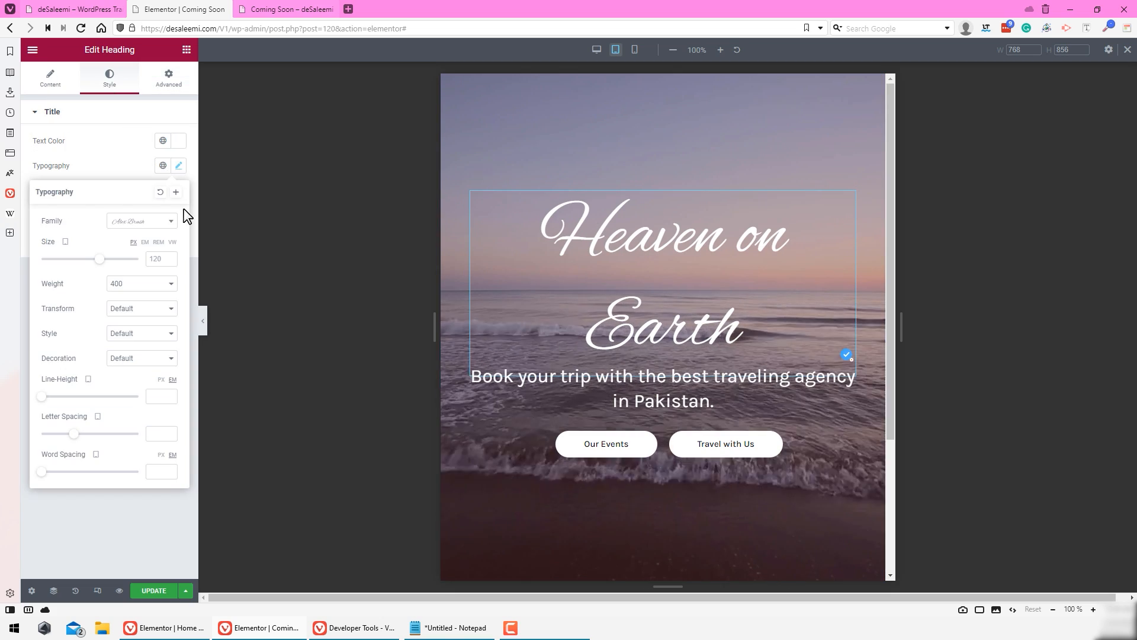
click(164, 264)
text(80)
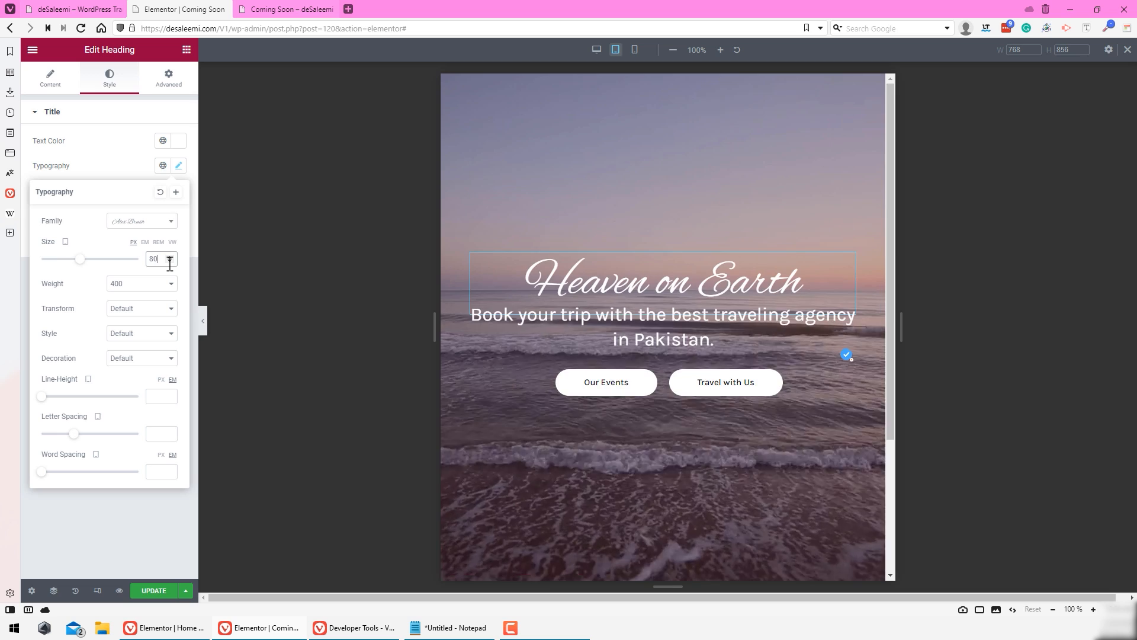
key(BackSpace)
key(BackSpace)
text(90)
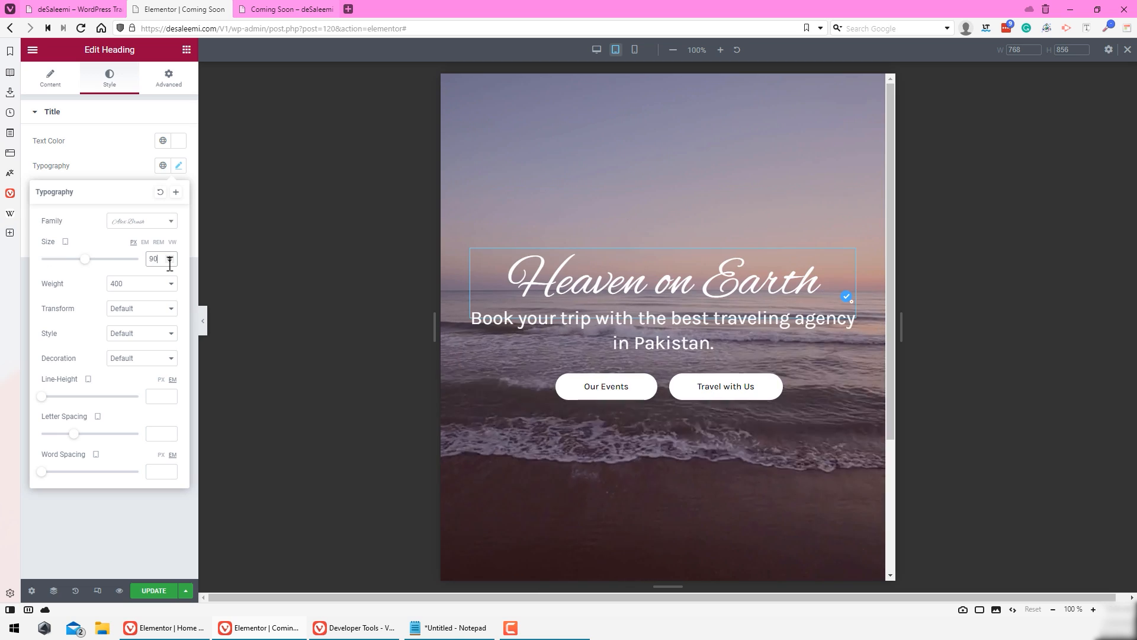
key(BackSpace)
key(BackSpace)
text(100)
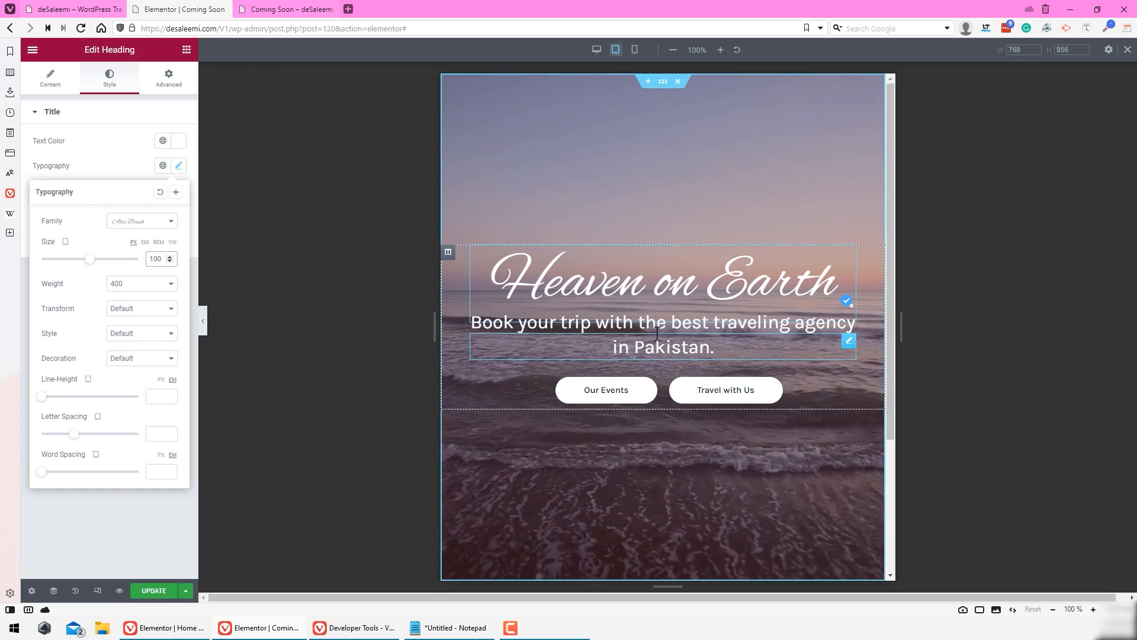
Step: Set the tablet font size of the "Book your trip" subheading to 26 px and update the page
click(169, 79)
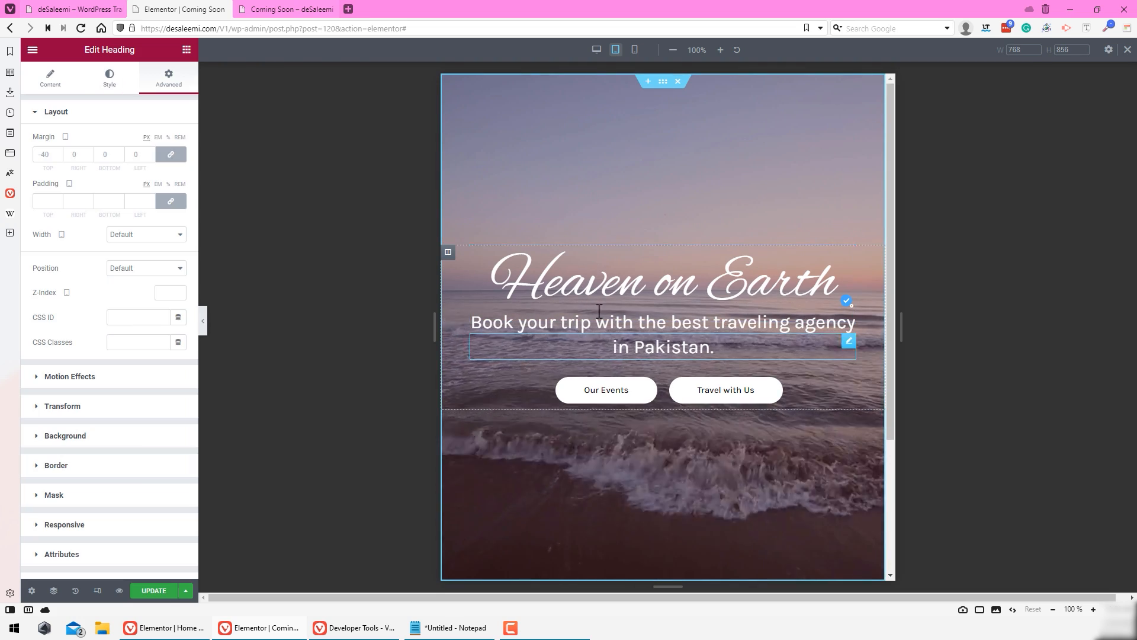
click(109, 78)
click(178, 166)
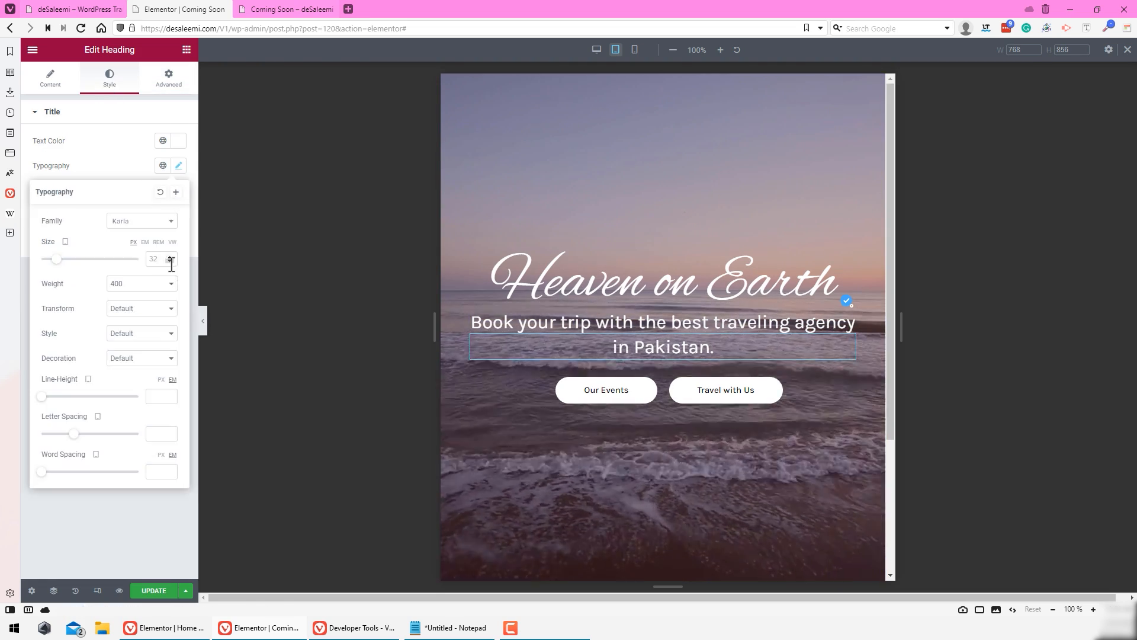
click(160, 264)
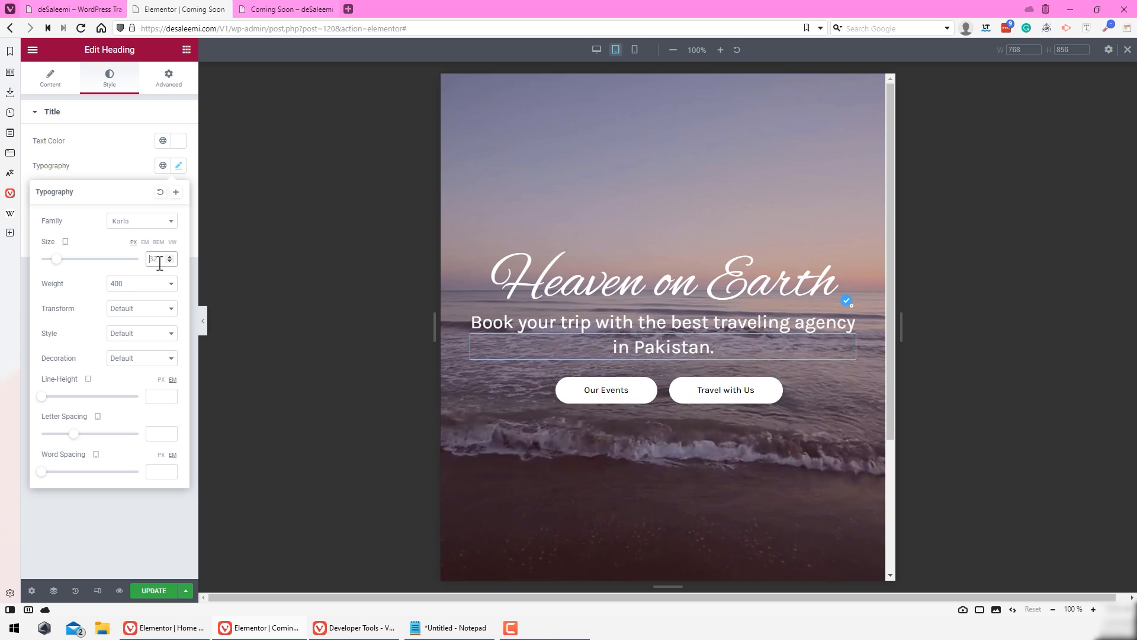
text(26)
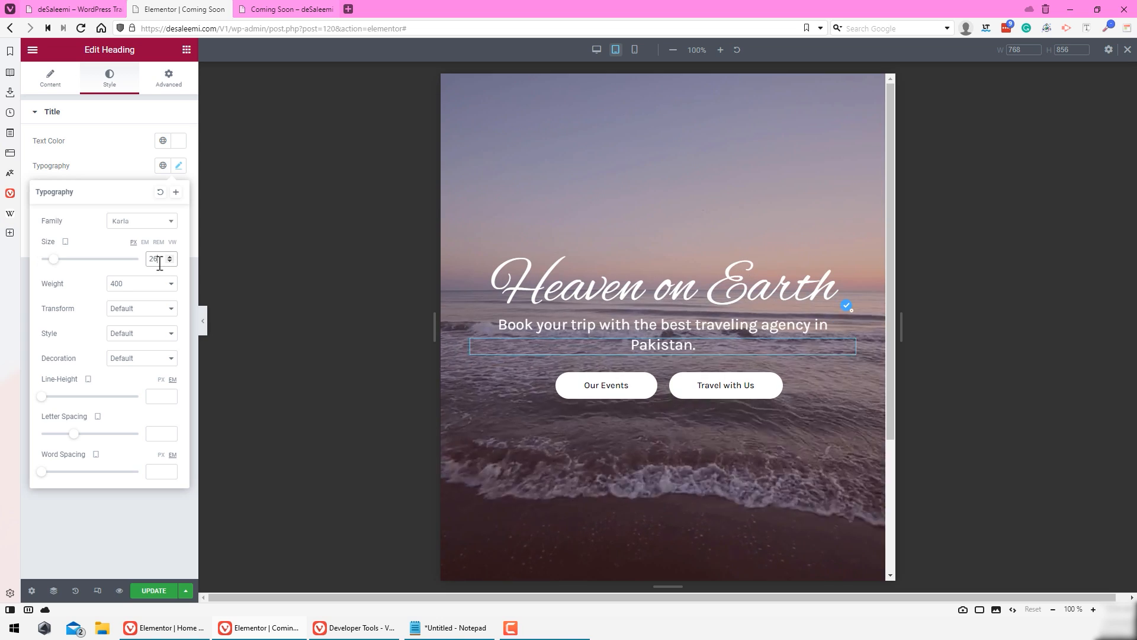
click(172, 591)
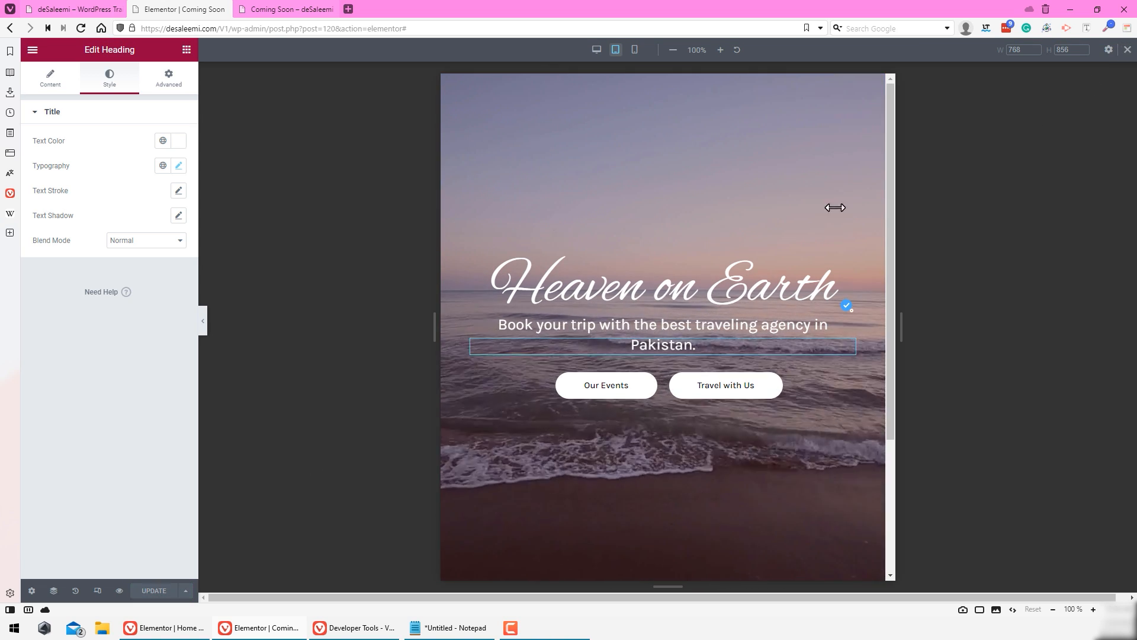
Step: Leave the responsive view and load the published Coming Soon page by removing the preview parameters from its address
click(98, 591)
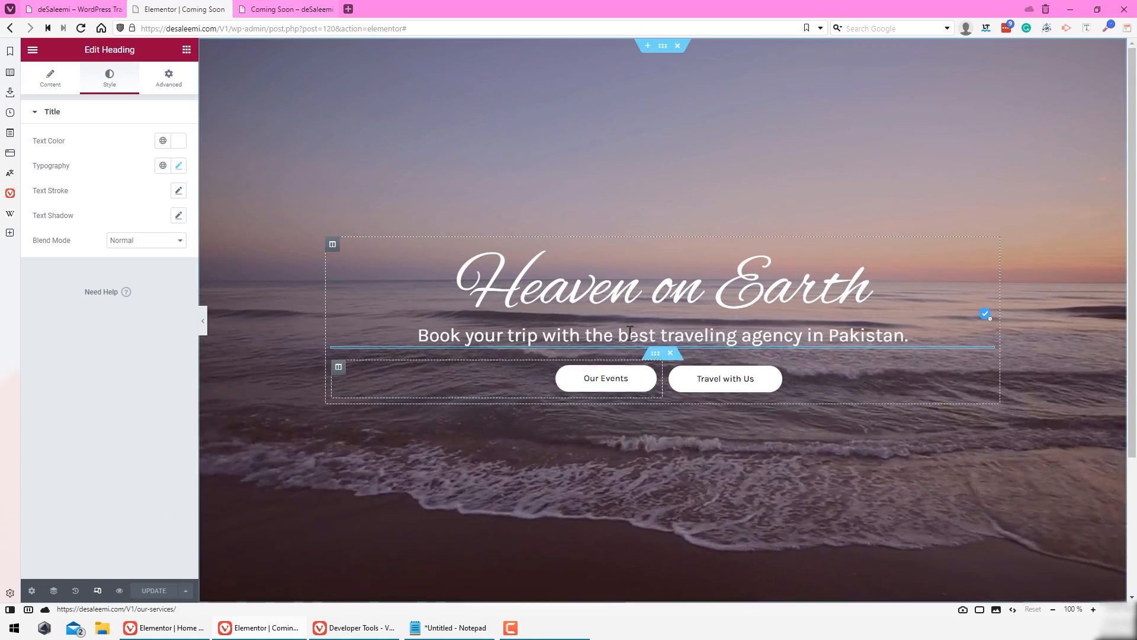
click(268, 9)
drag(278, 28, 694, 7)
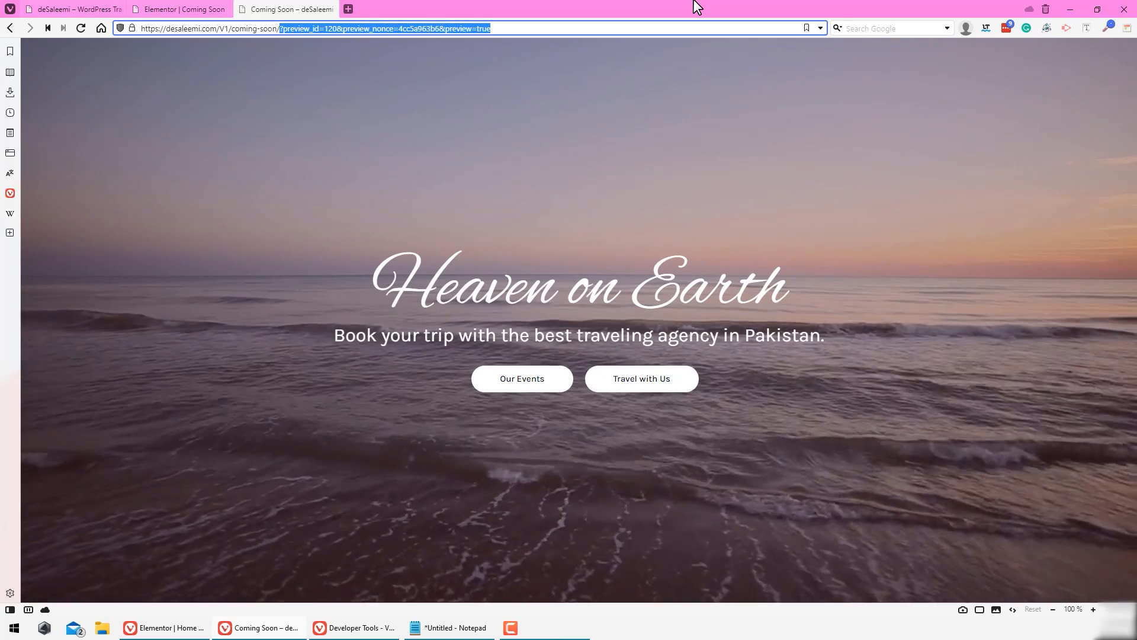
key(BackSpace)
key(Return)
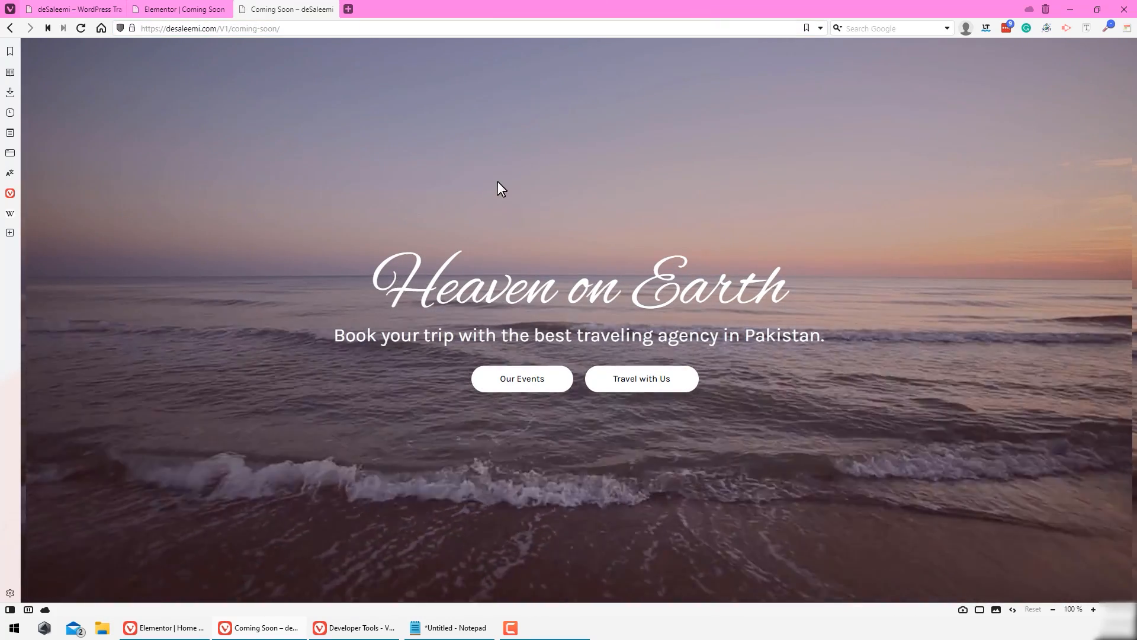
click(89, 9)
click(258, 9)
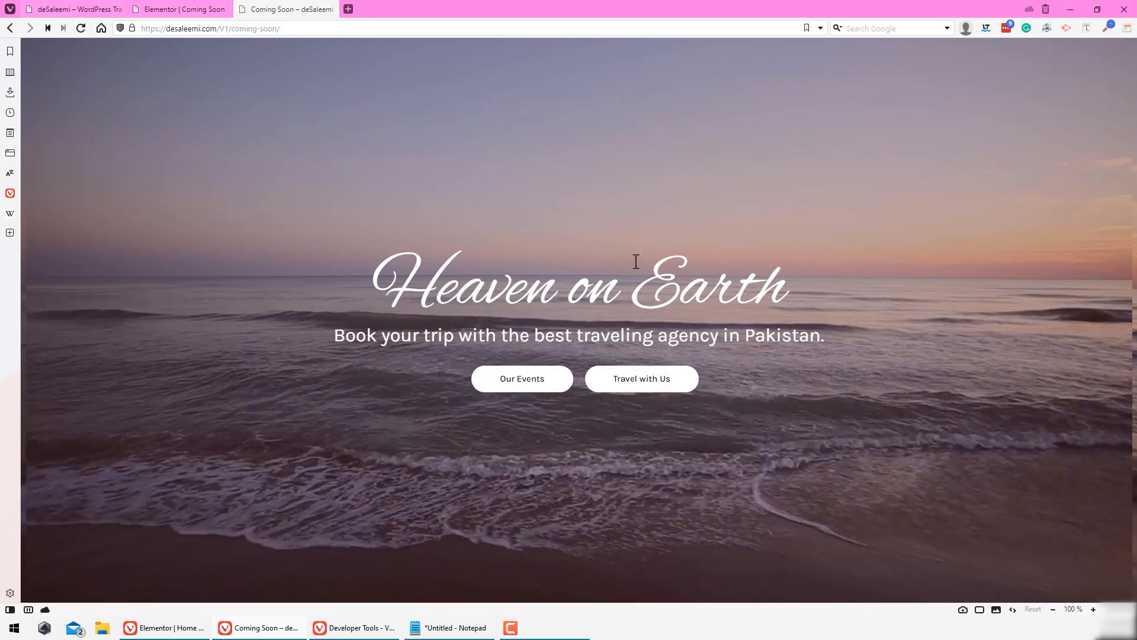
Step: Examine the published Coming Soon page in the browser's device emulation at iPhone SE, iPad Mini and Samsung Galaxy A51/71 sizes
right_click(626, 205)
mouse_move(705, 446)
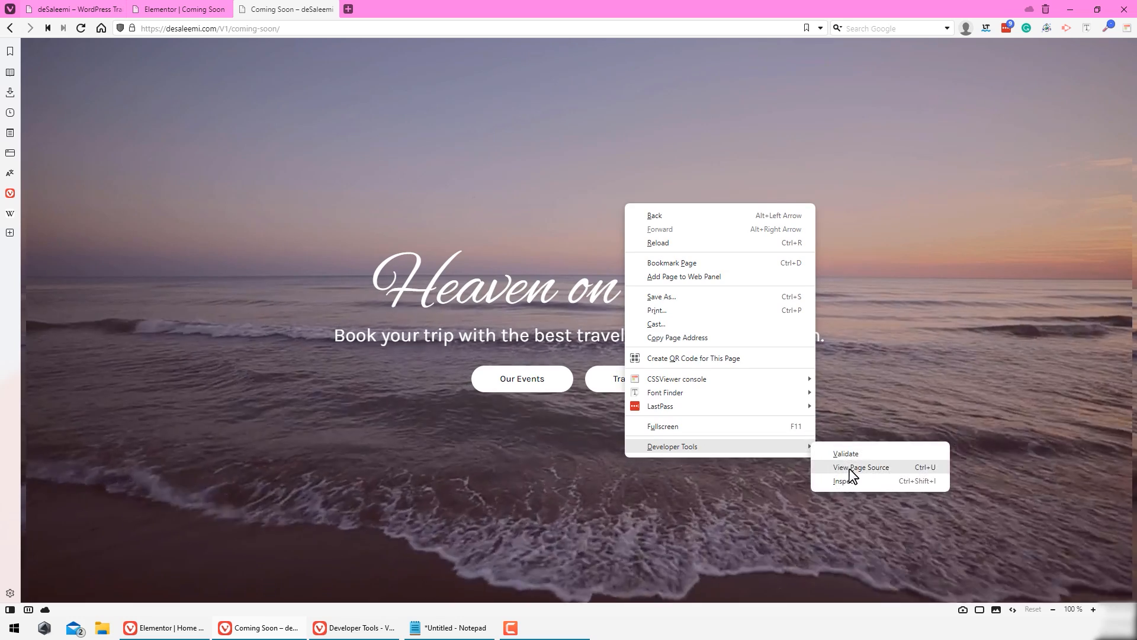
click(850, 474)
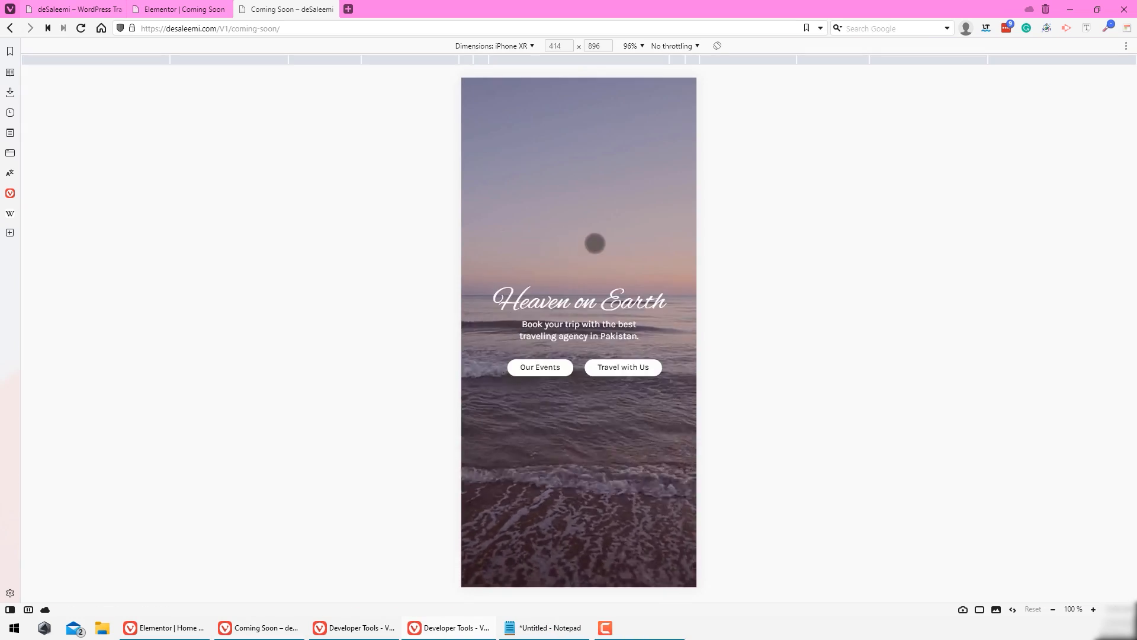
click(520, 46)
click(501, 87)
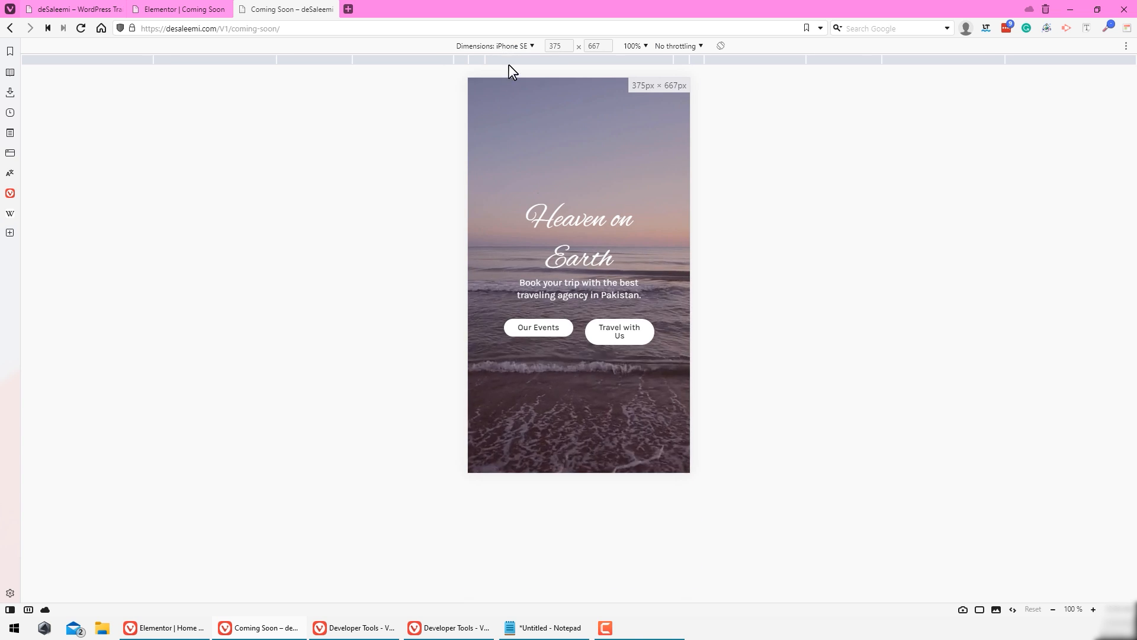
click(519, 48)
click(508, 187)
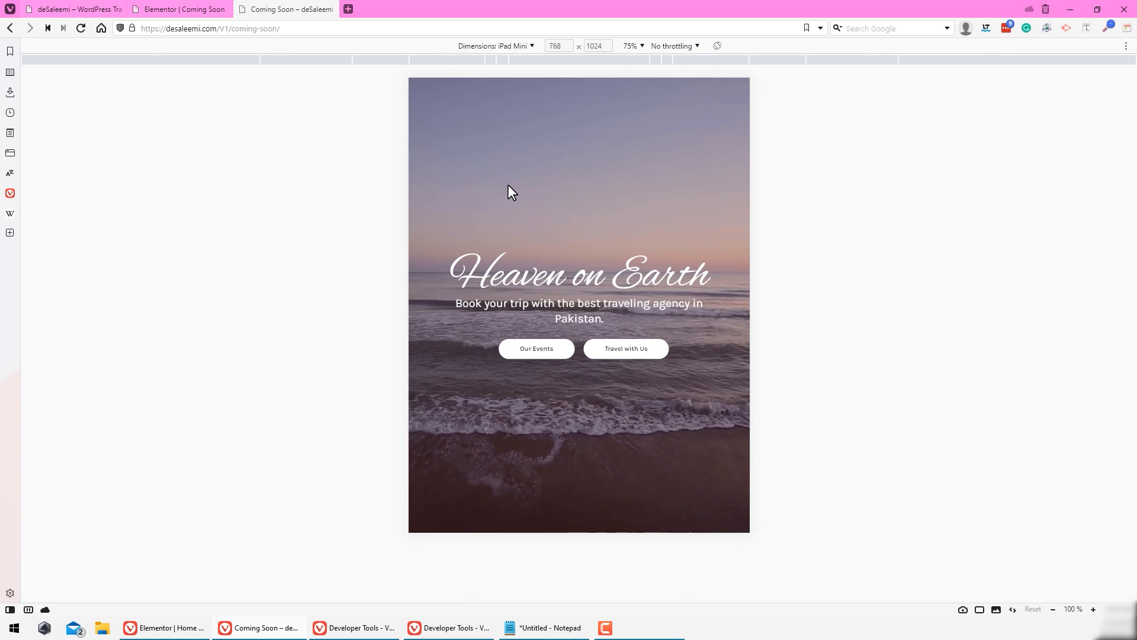
click(507, 47)
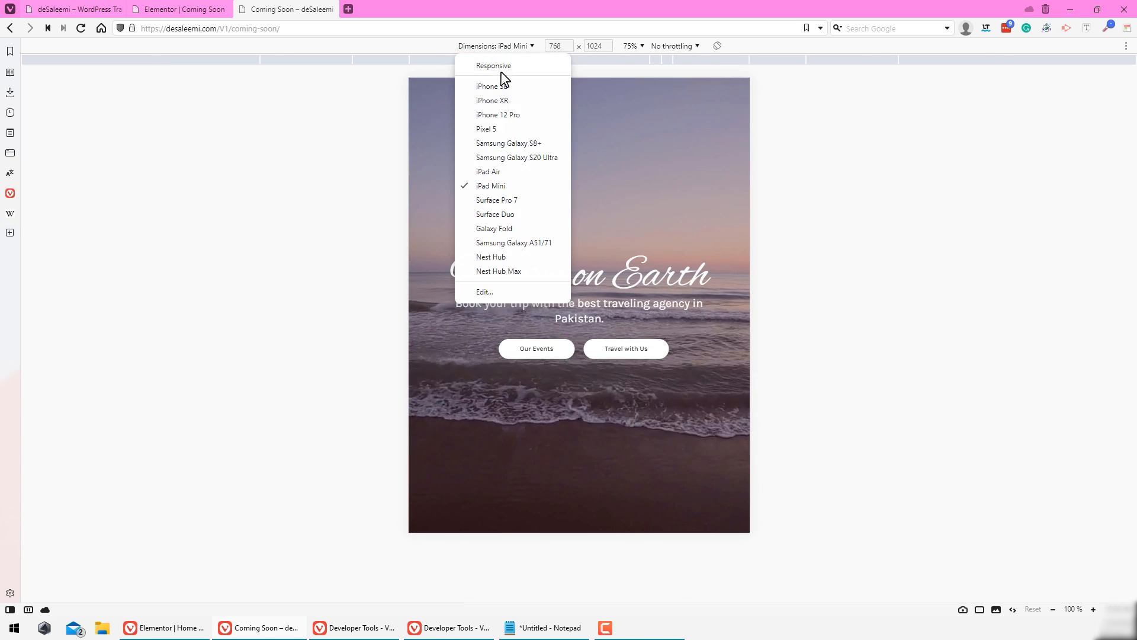
click(493, 243)
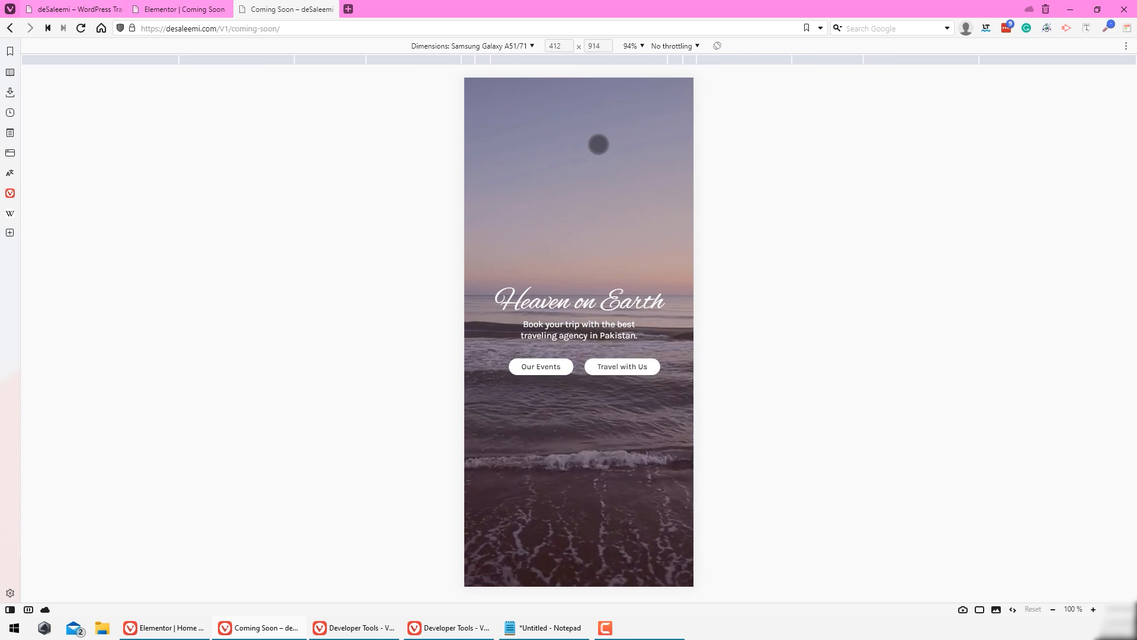
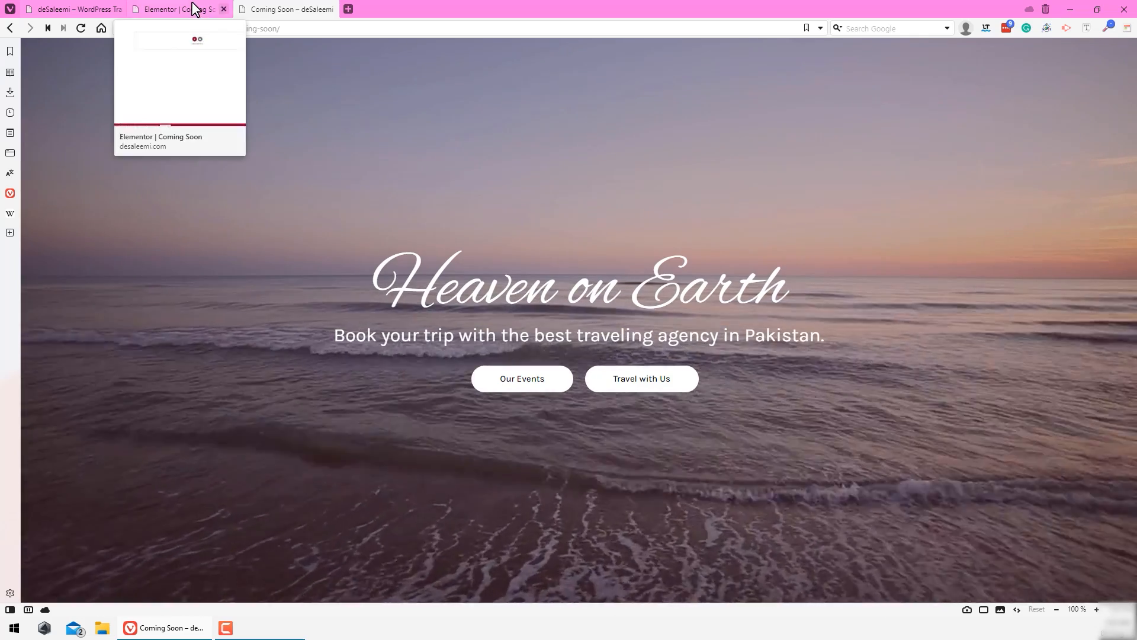
Step: Switch back to the Elementor editor of the Coming Soon page and open the Navigator
click(190, 9)
drag(862, 302, 453, 288)
click(50, 80)
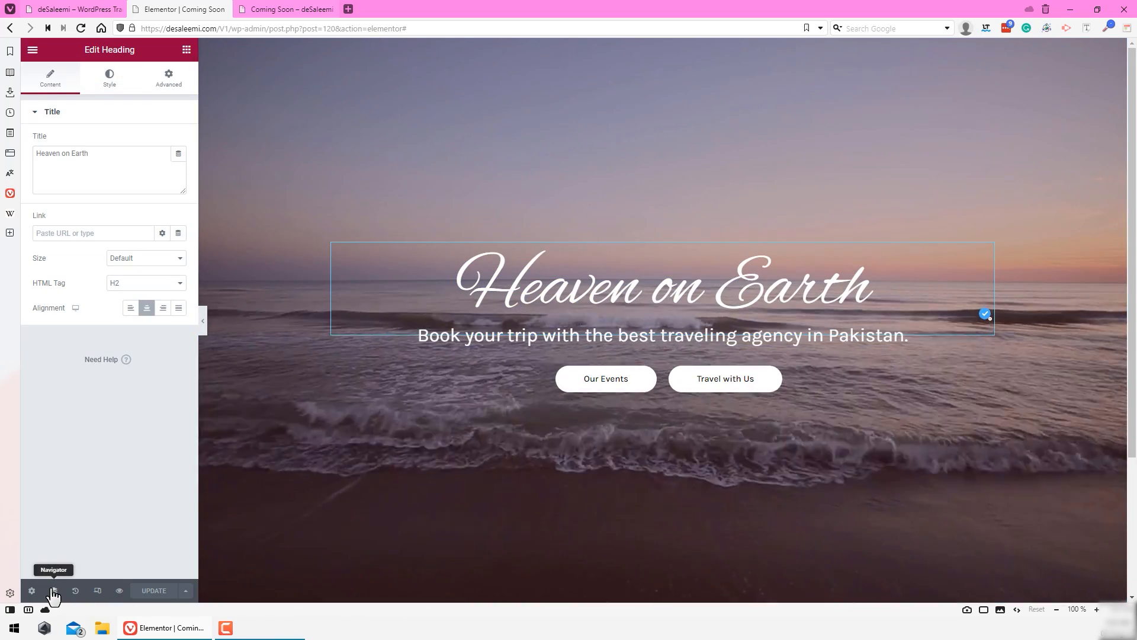
click(53, 590)
Step: Change the "Book your trip" subheading text to "Coming Soon" and remove the inner section with the two buttons
click(1047, 121)
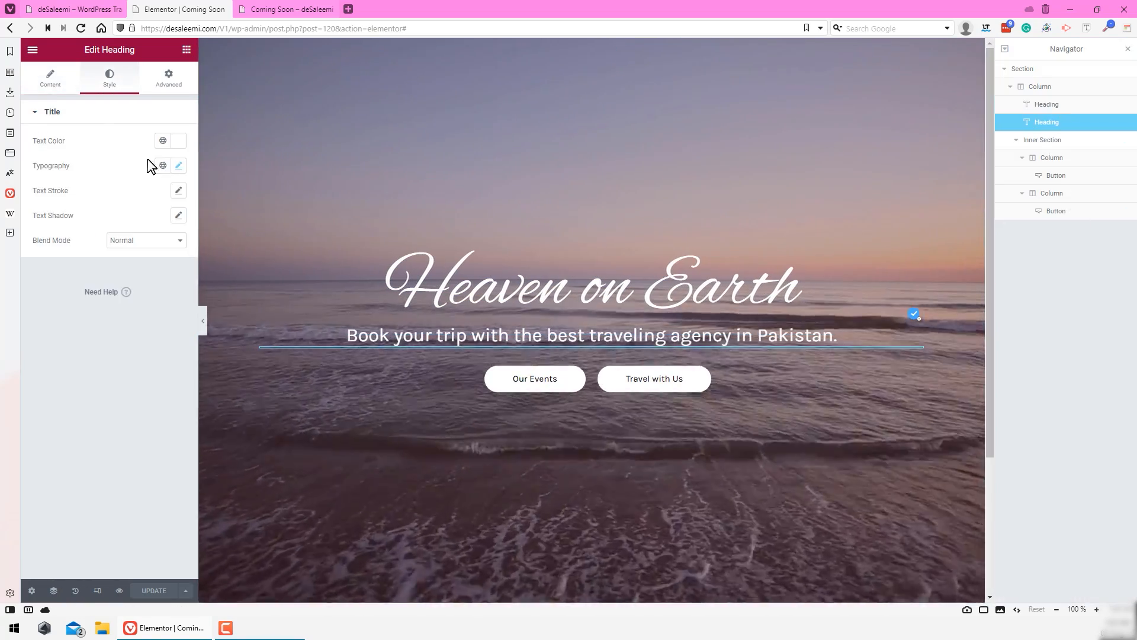
click(51, 83)
click(148, 183)
key(ctrl+a)
text(Coming Soon)
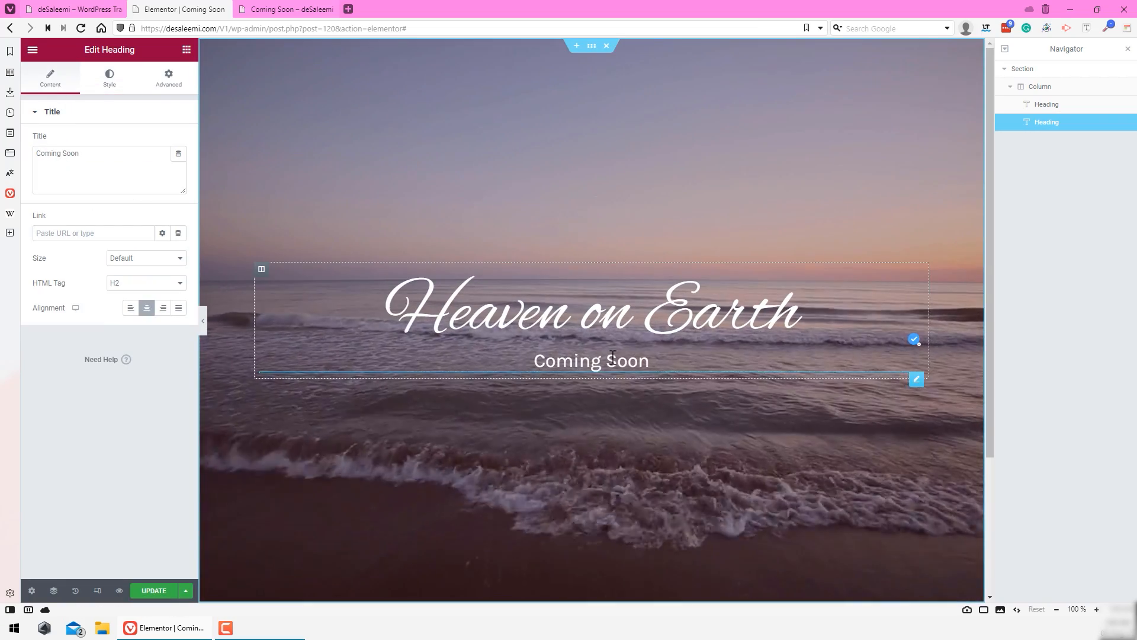
Step: Find the Social Icons widget and place it directly below the "Coming Soon" subheading
click(187, 49)
text(socia)
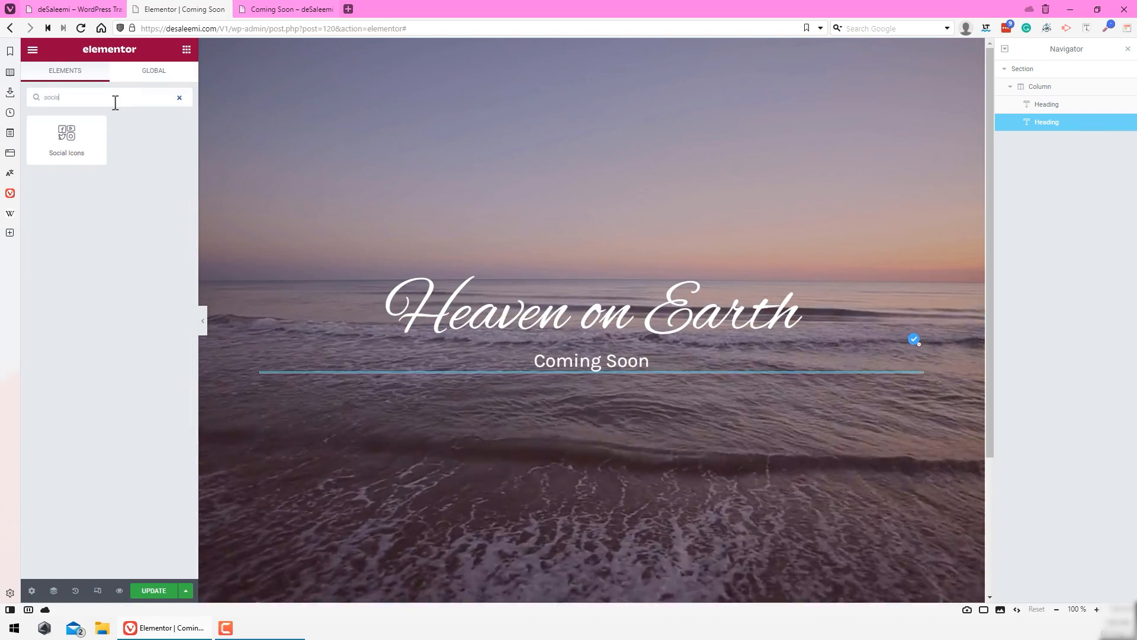
drag(66, 138, 622, 372)
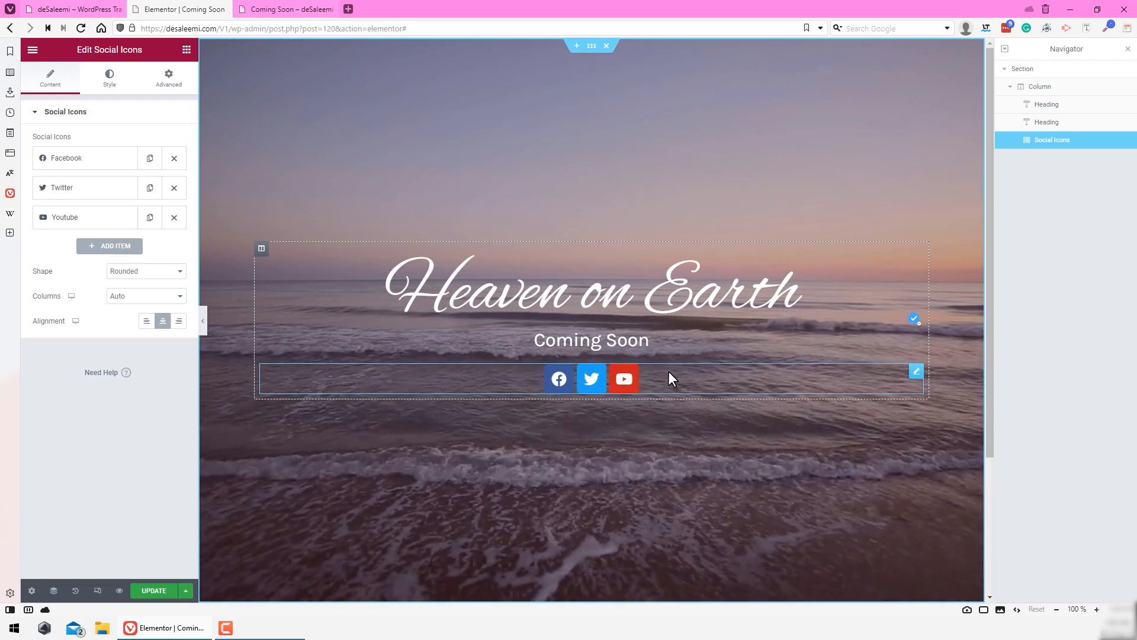
Step: Set # as the placeholder link of the Facebook, Twitter and Youtube social icons
click(99, 168)
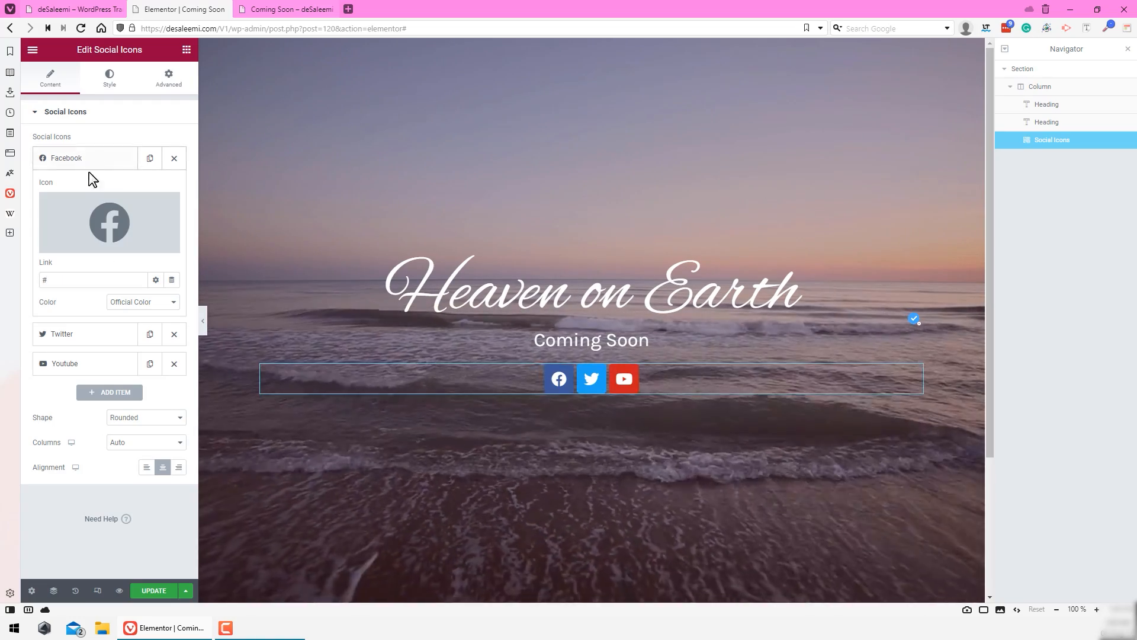
click(99, 167)
click(88, 188)
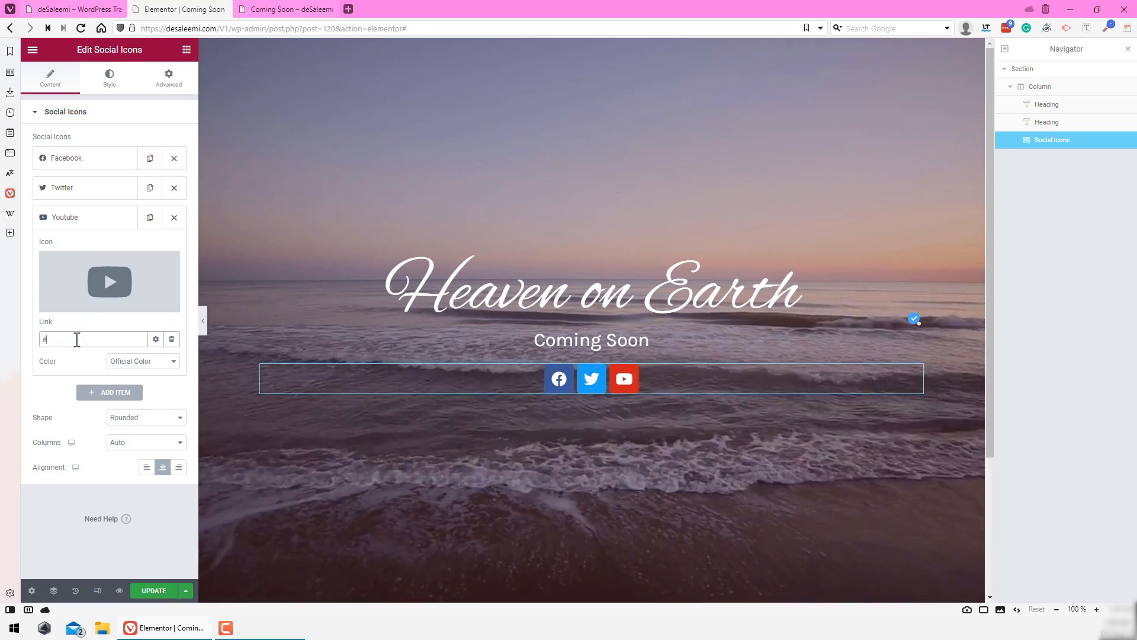
click(89, 220)
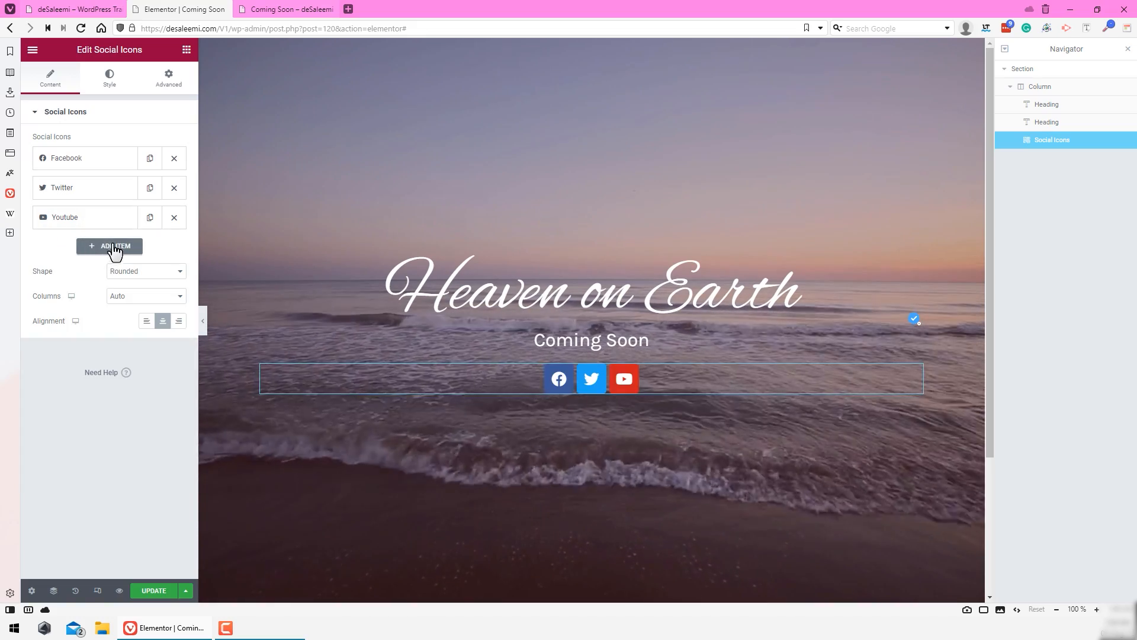
Step: Add a fourth social item with the Instagram icon from the Icon Library and set its link to #
click(114, 247)
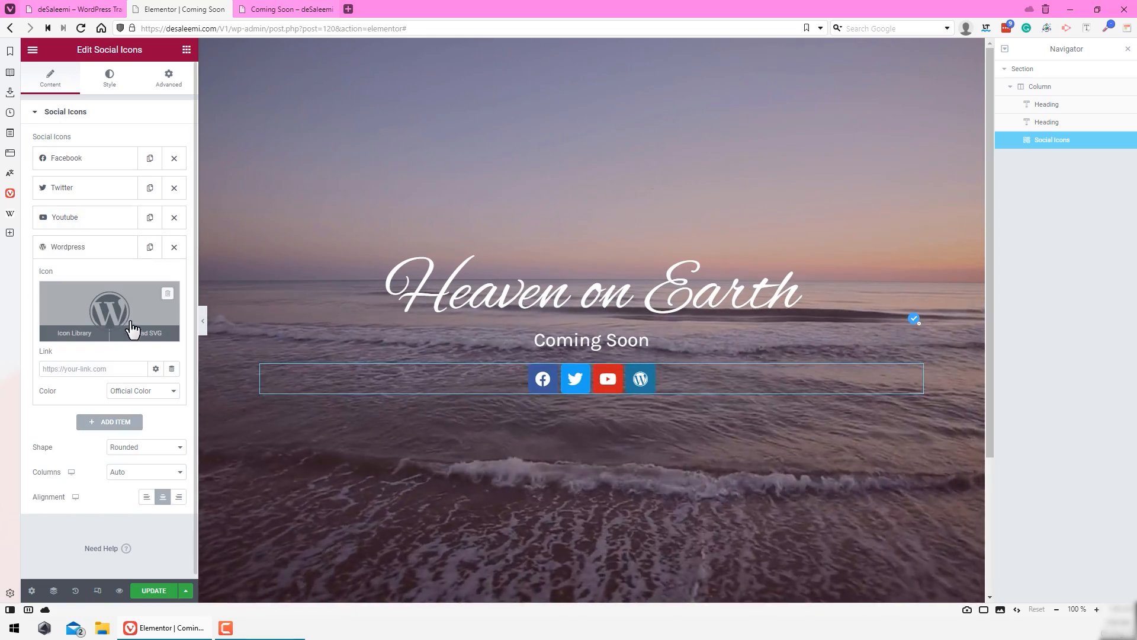
click(100, 325)
scroll(780, 417, up, 3)
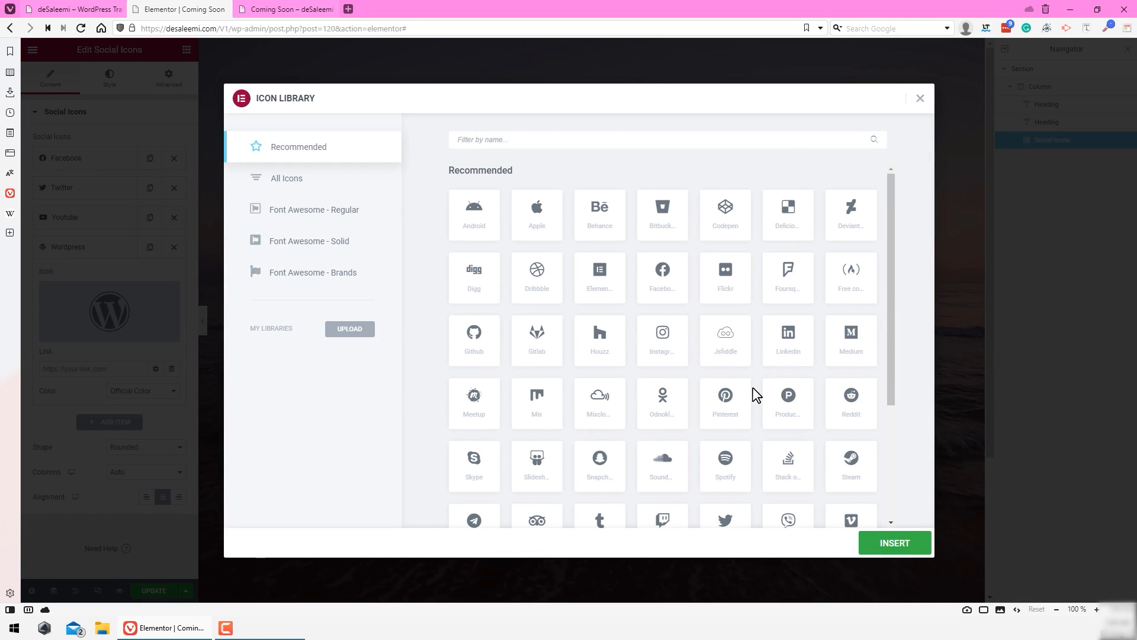
scroll(756, 396, down, 3)
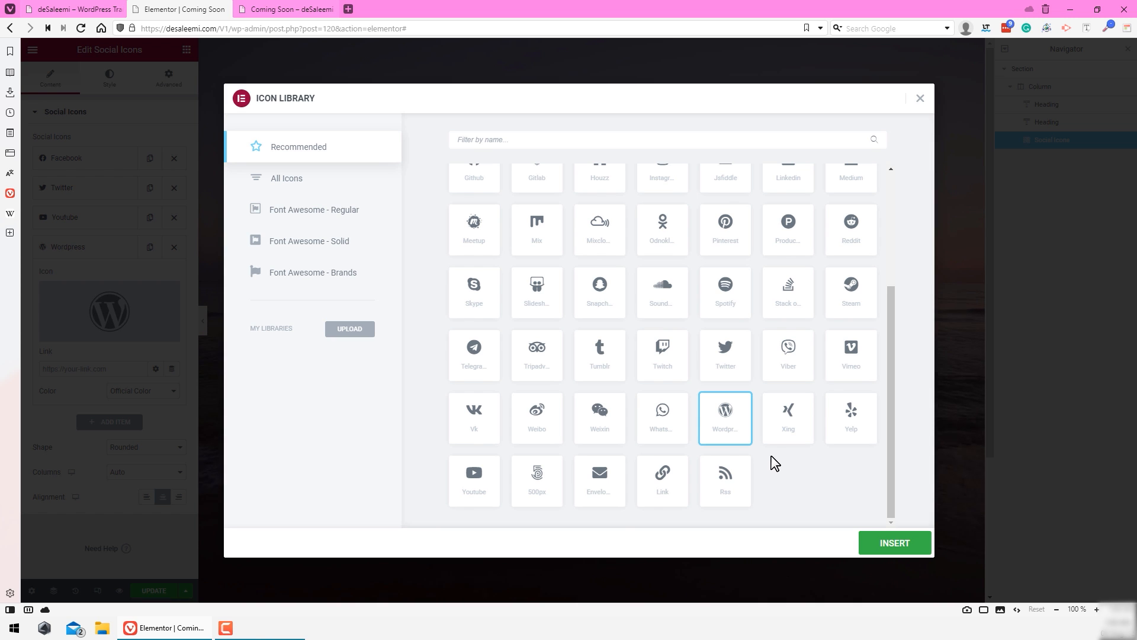
scroll(775, 464, up, 3)
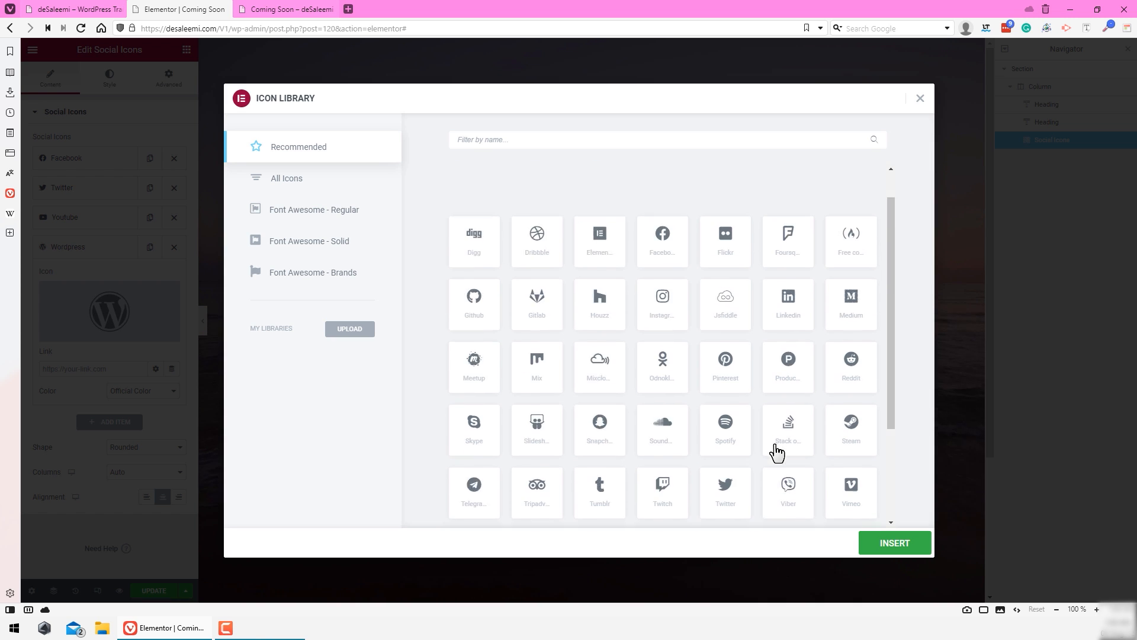
click(609, 131)
text(insta)
click(482, 224)
click(893, 544)
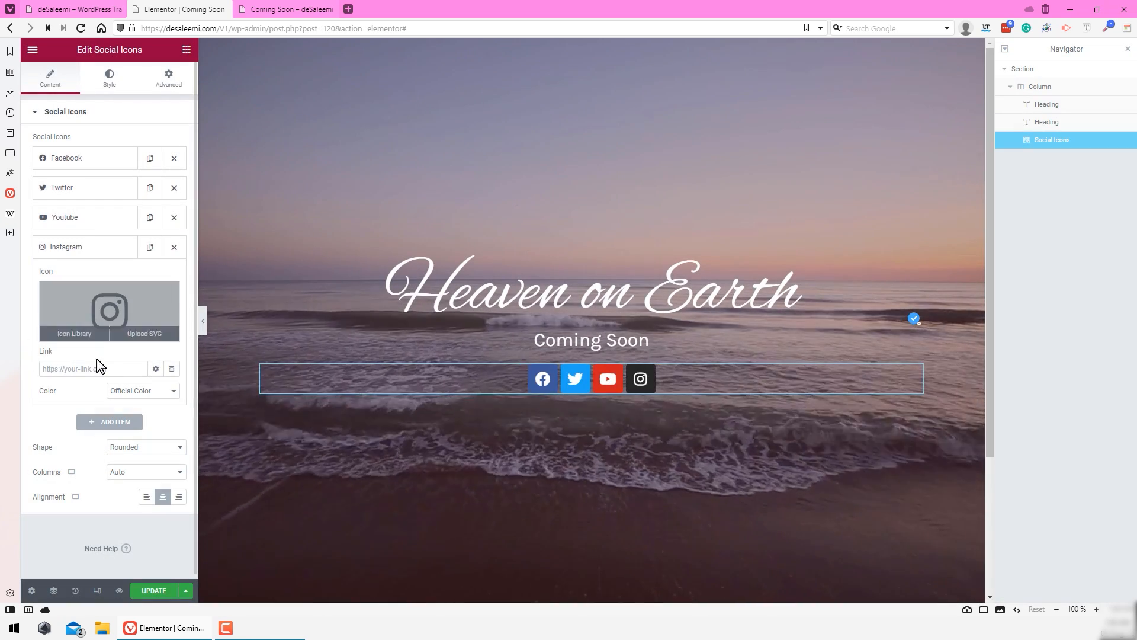
text(#)
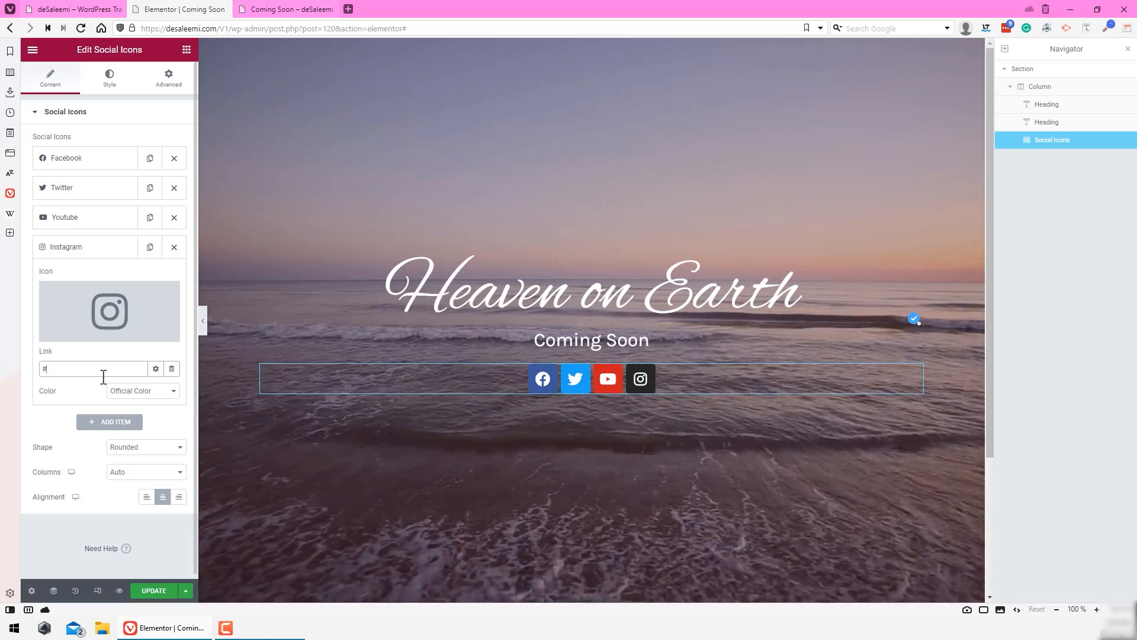
click(109, 251)
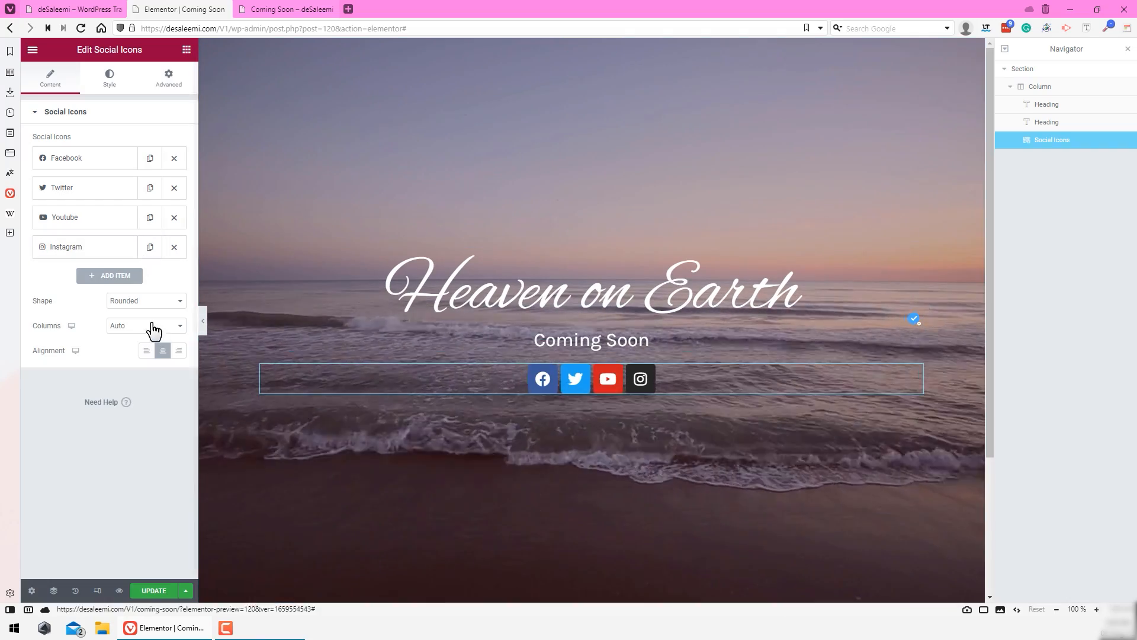
Step: Set the social icons' shape to Circle and keep the column count on Auto
click(145, 301)
click(136, 331)
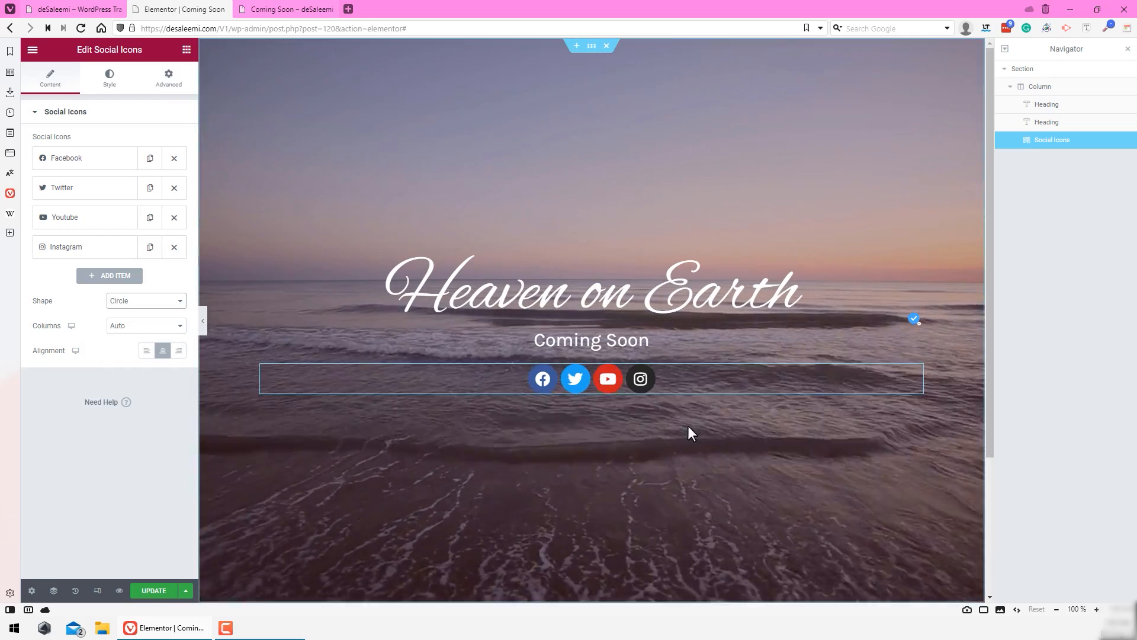
click(126, 327)
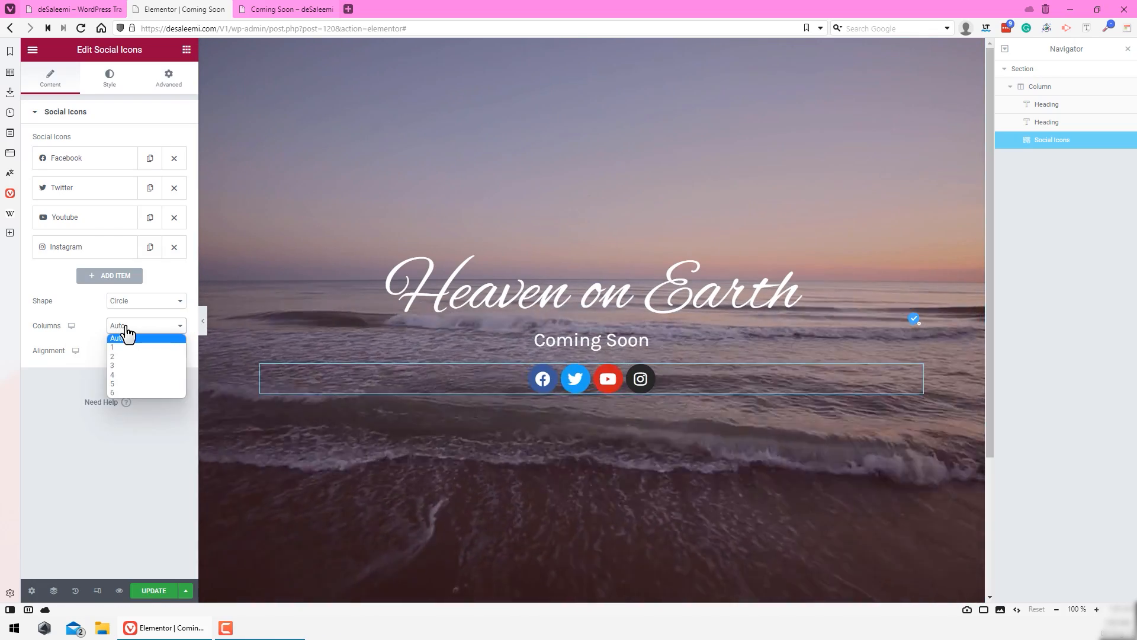
click(127, 332)
click(126, 328)
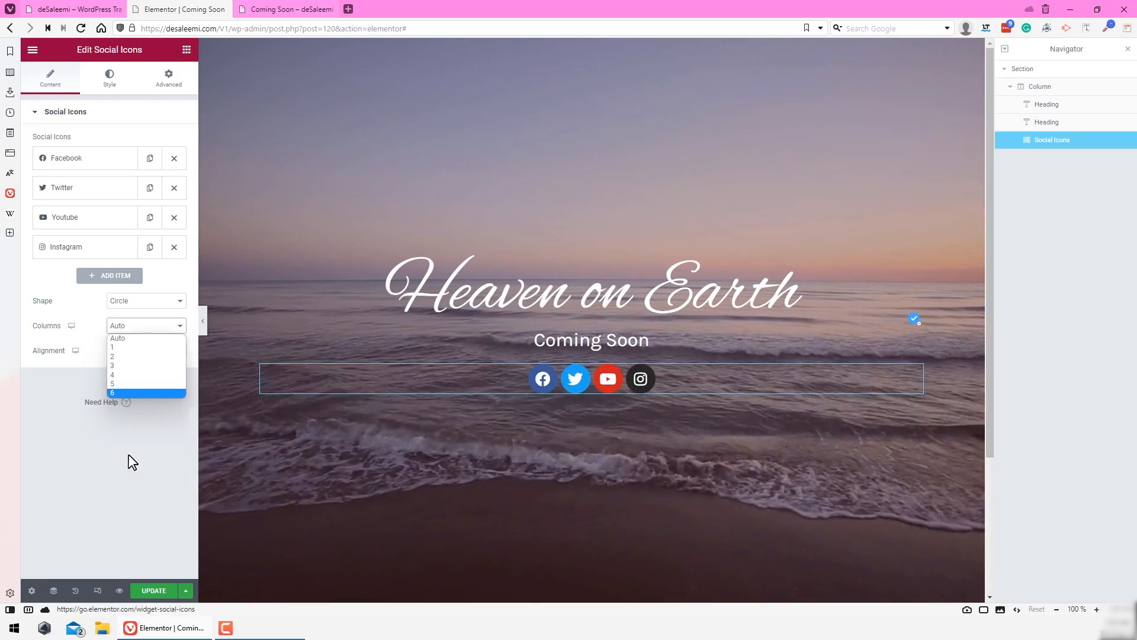
click(128, 455)
Step: Try left and right alignment for the social icons and return them to center
click(147, 351)
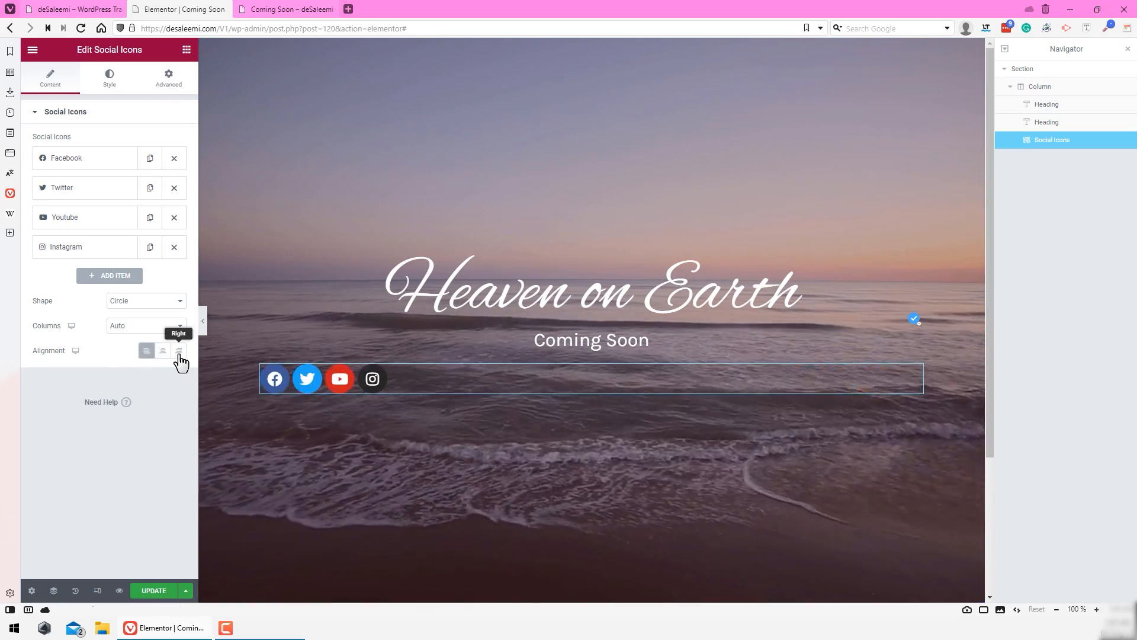
click(178, 351)
click(162, 350)
Step: Try custom primary and secondary colors on the social icons, return to Official Color and set the icon size to 16
click(111, 81)
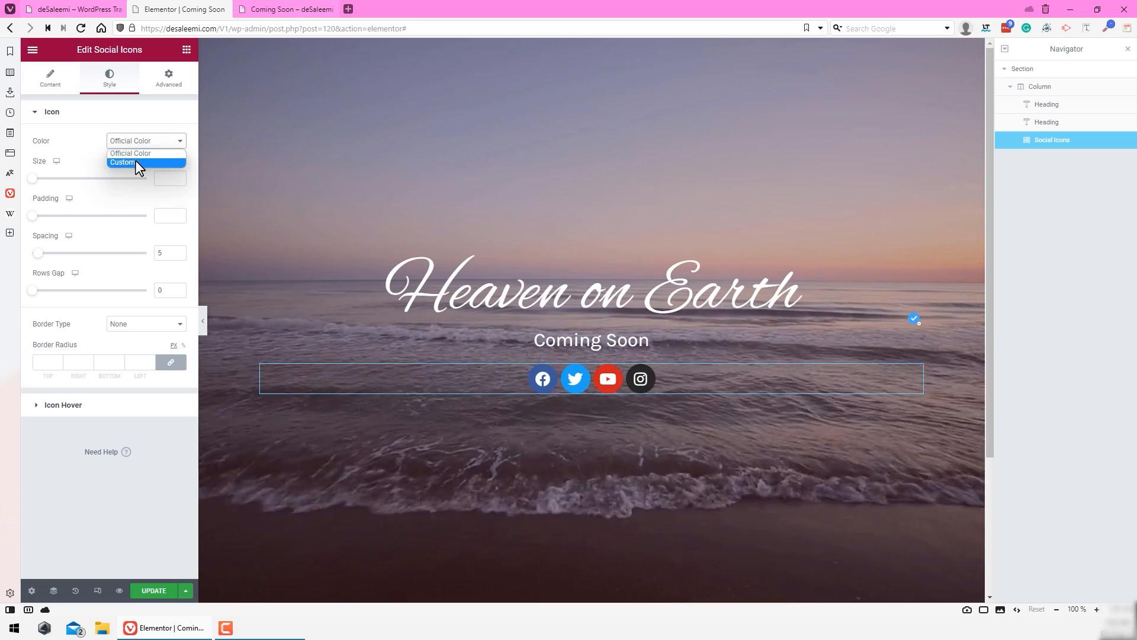
click(138, 163)
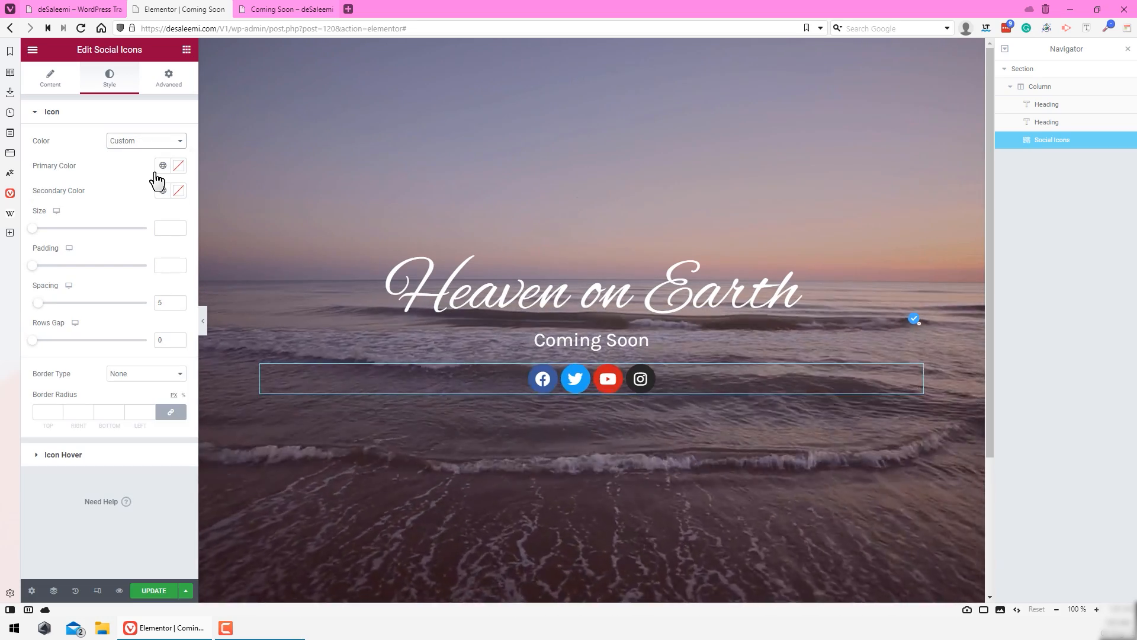
click(179, 167)
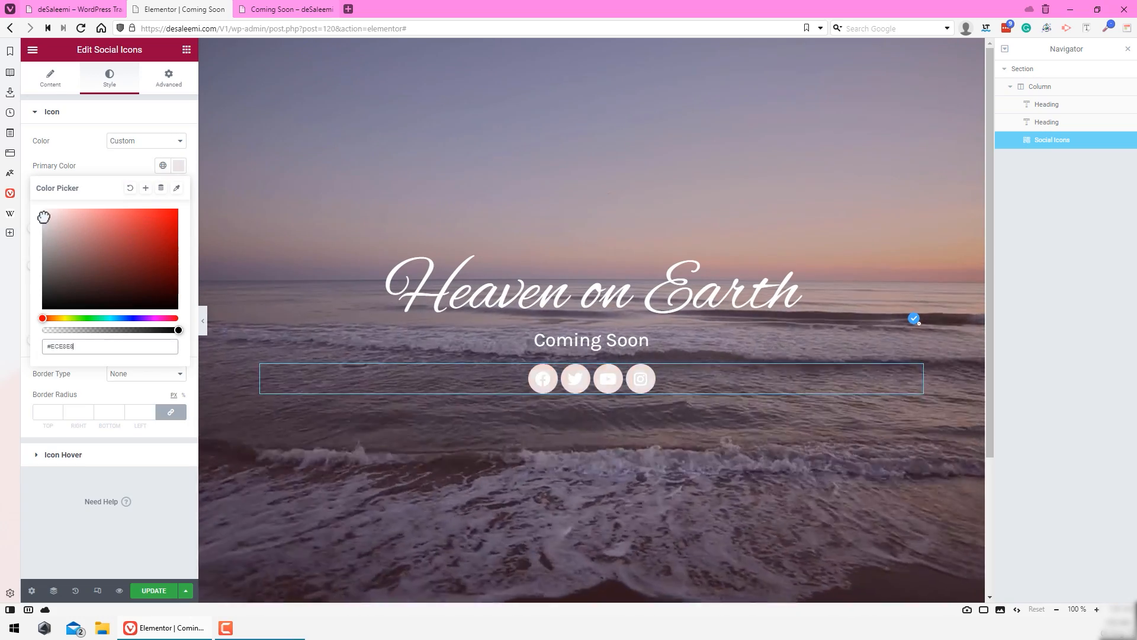
click(128, 170)
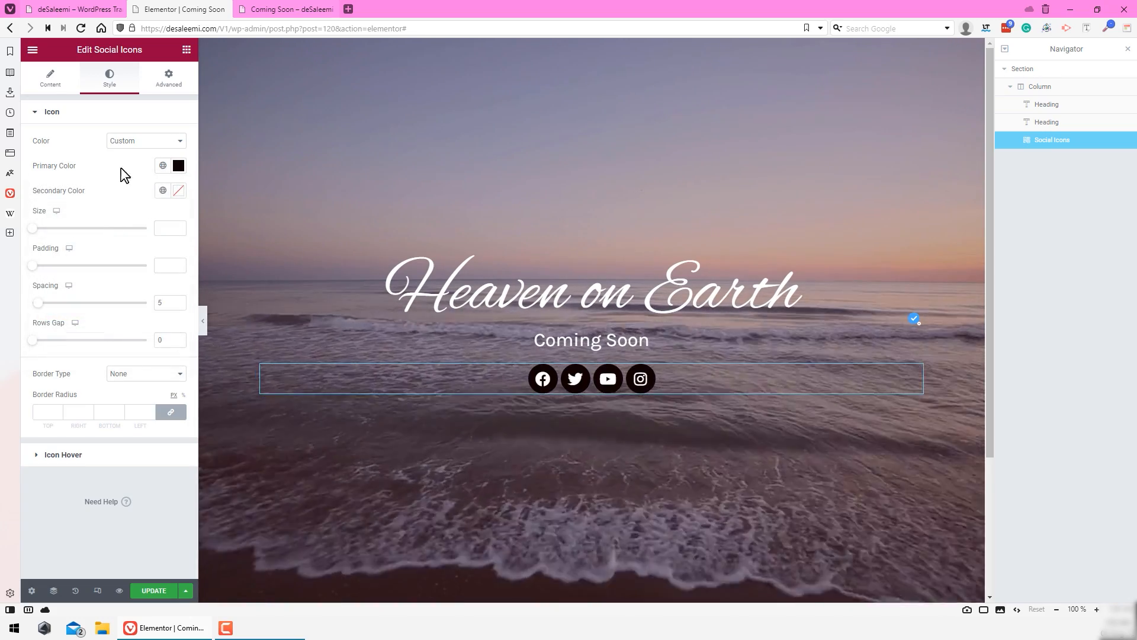
click(178, 191)
click(147, 270)
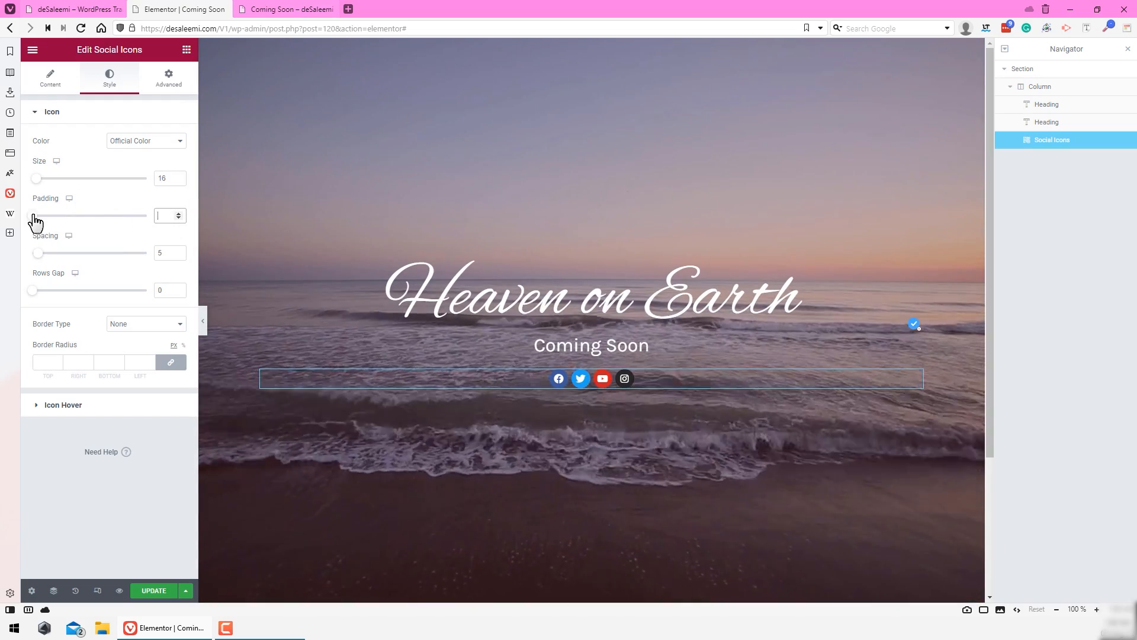
Step: Try a padding of 1.6, a different spacing and a rows gap of 59 on the social icons, and clear all three values
mouse_move(84, 215)
mouse_down()
mouse_move(67, 216)
mouse_move(110, 215)
mouse_move(51, 216)
mouse_move(92, 208)
mouse_move(51, 210)
mouse_move(70, 210)
mouse_up()
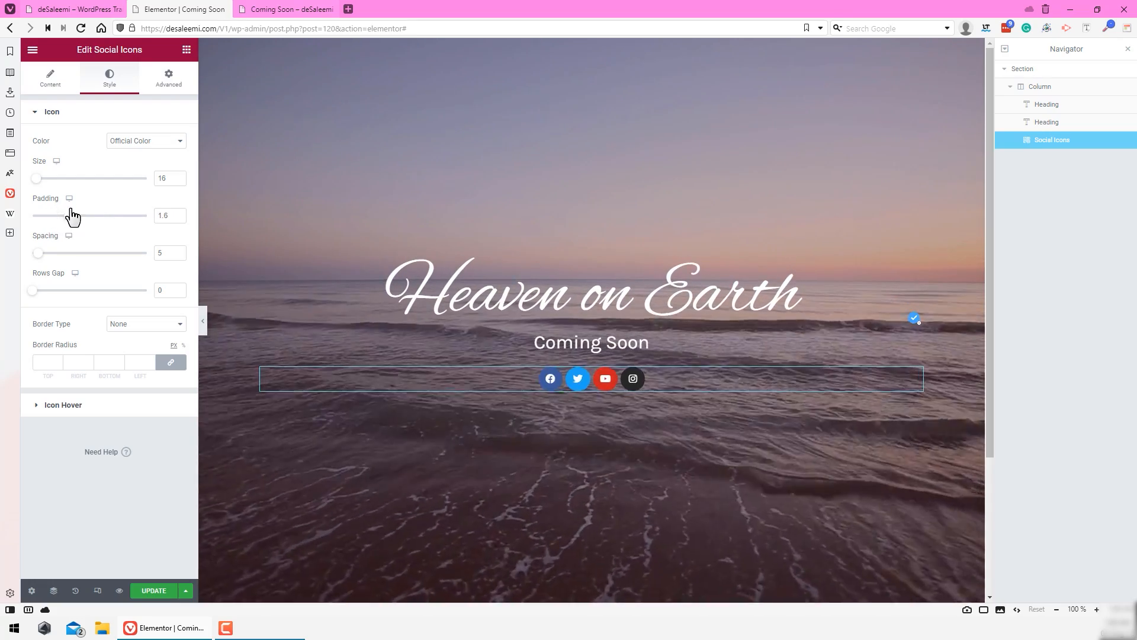
drag(171, 215, 96, 210)
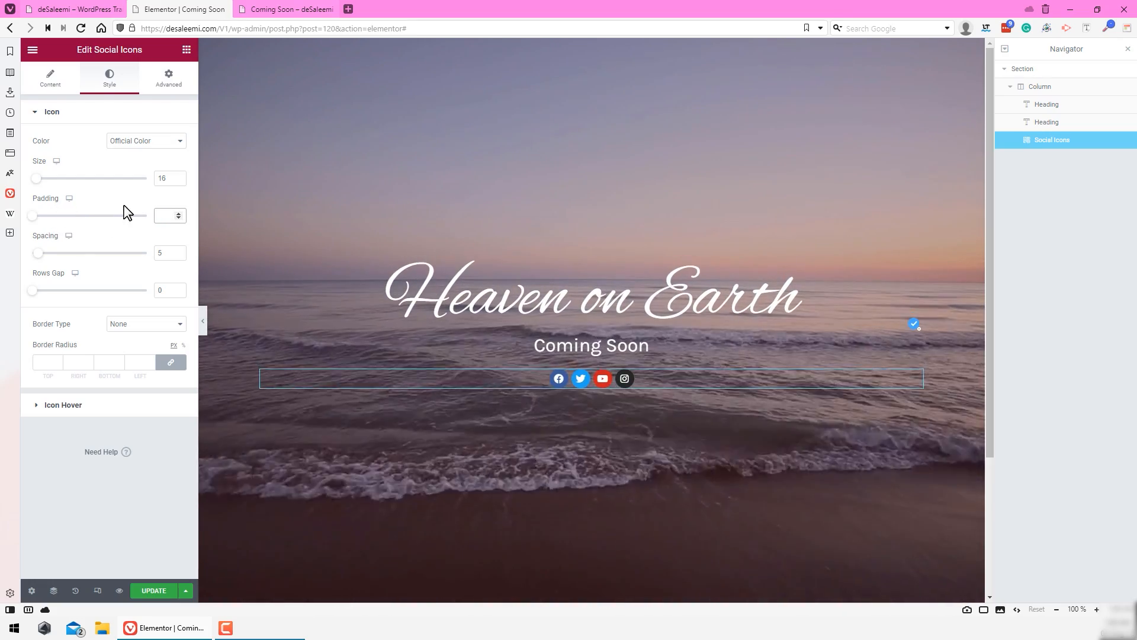
mouse_move(41, 254)
mouse_down()
mouse_move(145, 259)
mouse_move(54, 267)
mouse_move(38, 254)
mouse_up()
drag(167, 253, 132, 257)
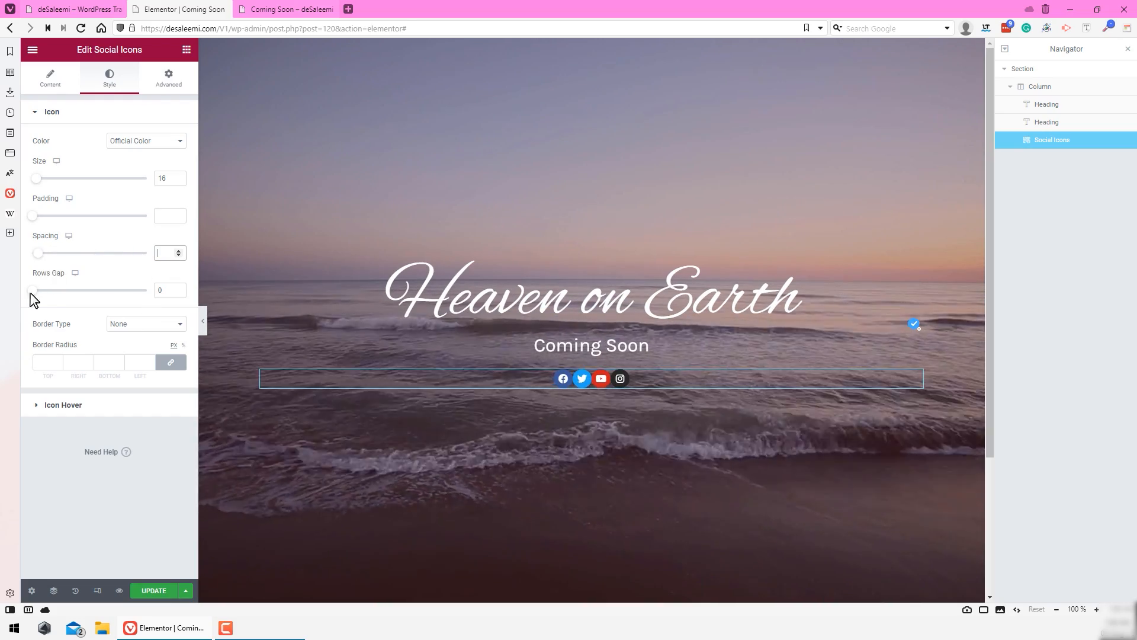
drag(36, 292, 100, 294)
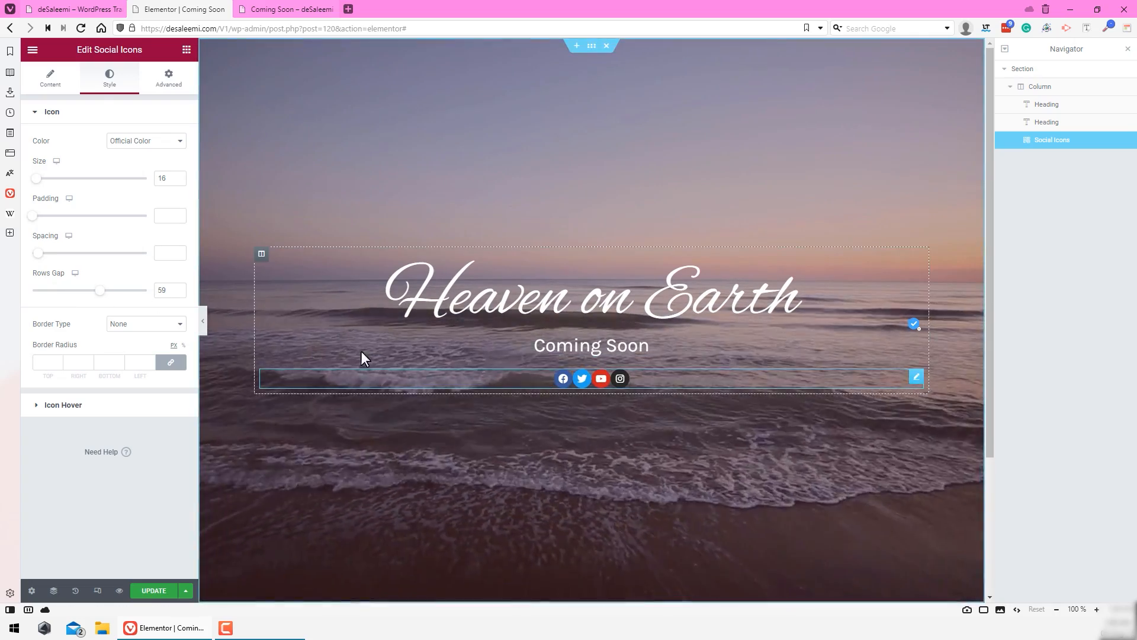
drag(164, 292, 153, 298)
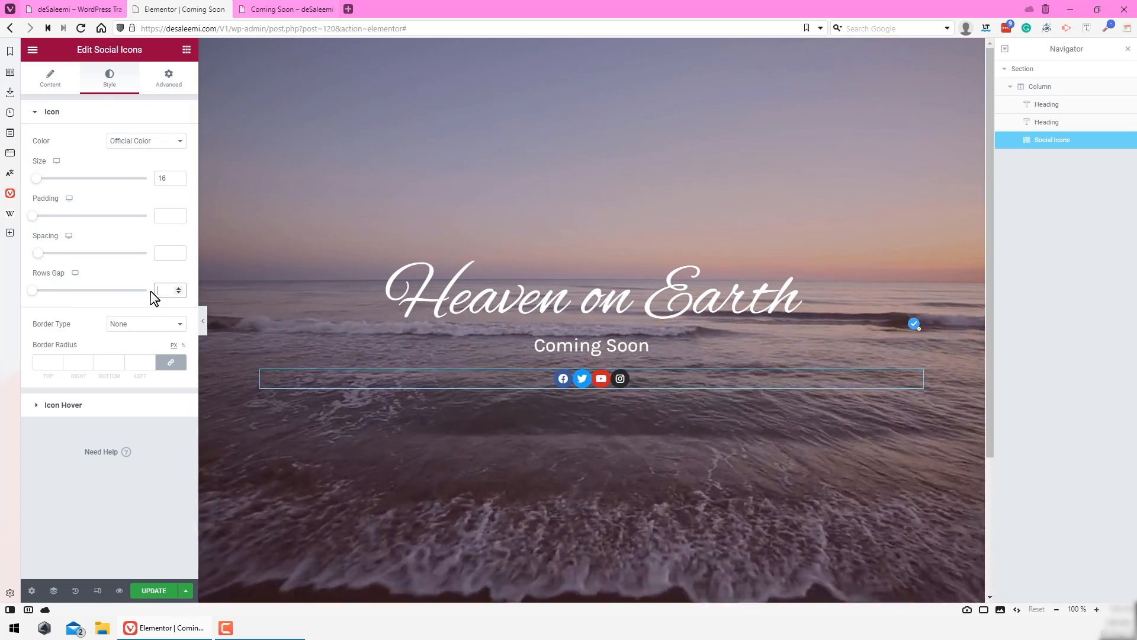
Step: Give the social icons a solid border in white, #FFFFFF
click(129, 330)
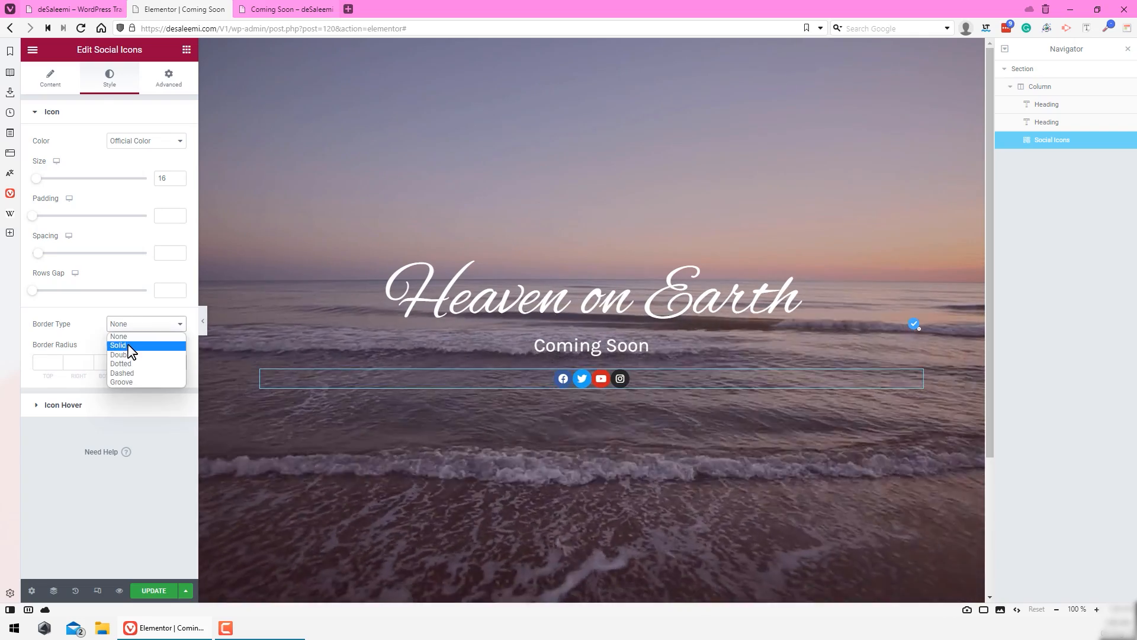
click(130, 341)
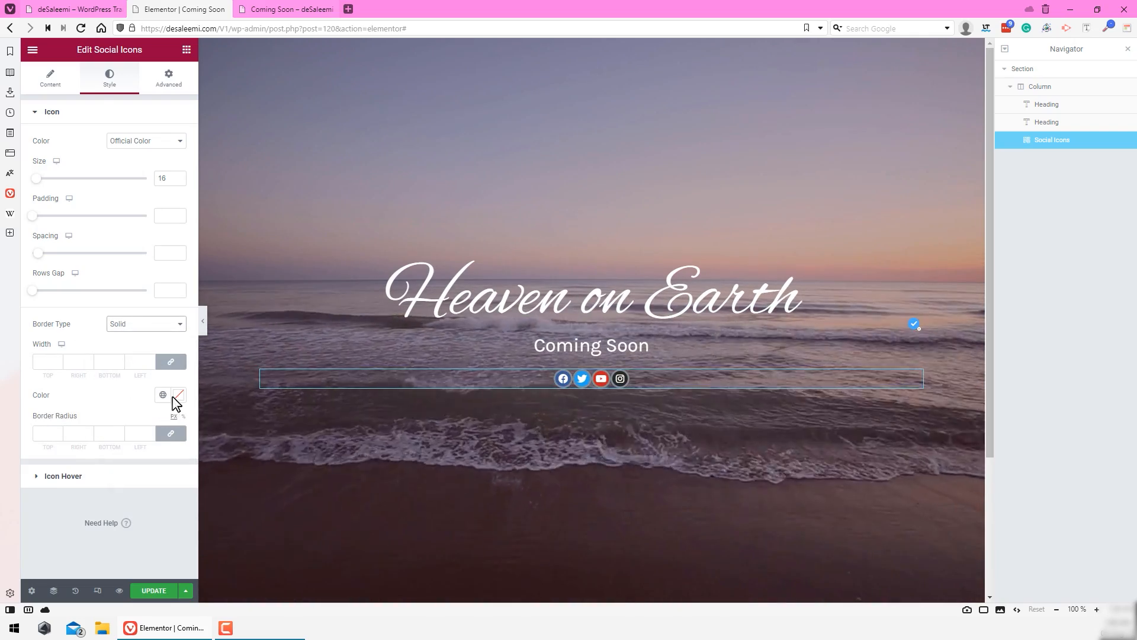
click(179, 394)
click(161, 454)
click(103, 472)
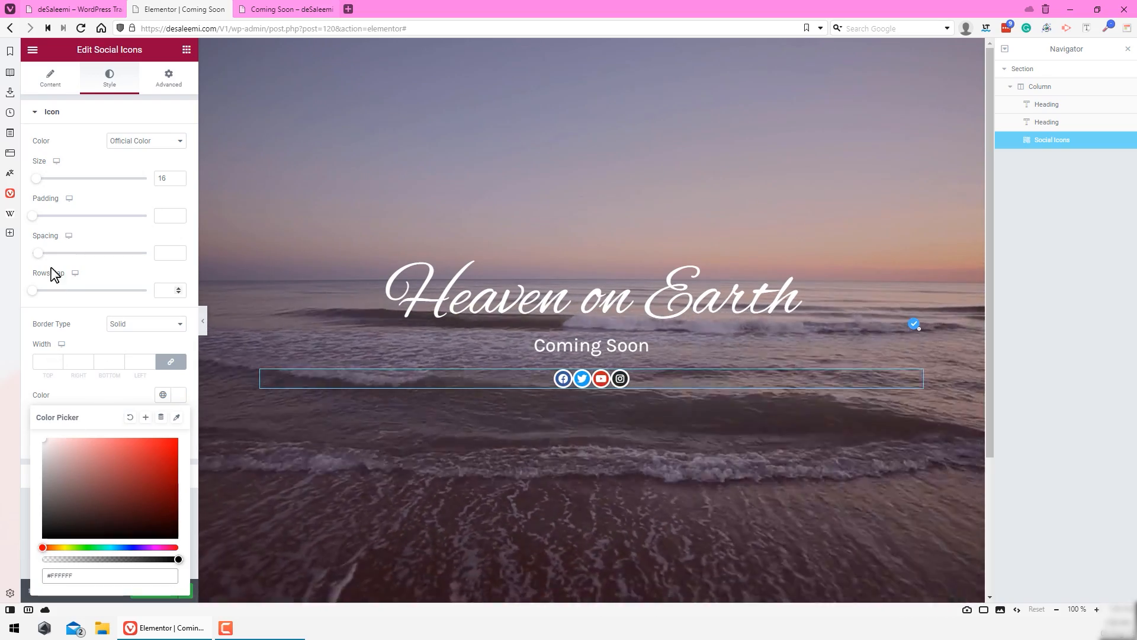
Step: Set the social icons' spacing to 9 and their border width to 2 on all sides, after trying a width of 1
mouse_move(40, 259)
mouse_down()
mouse_move(55, 254)
mouse_move(46, 259)
mouse_up()
click(42, 362)
text(1)
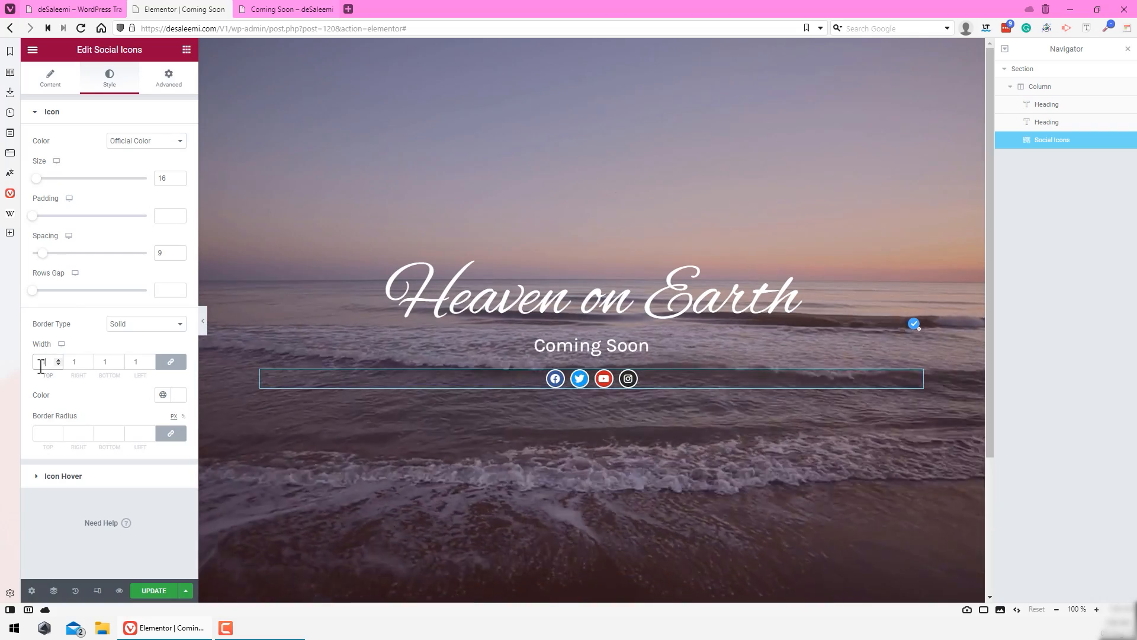
drag(51, 363, 3, 361)
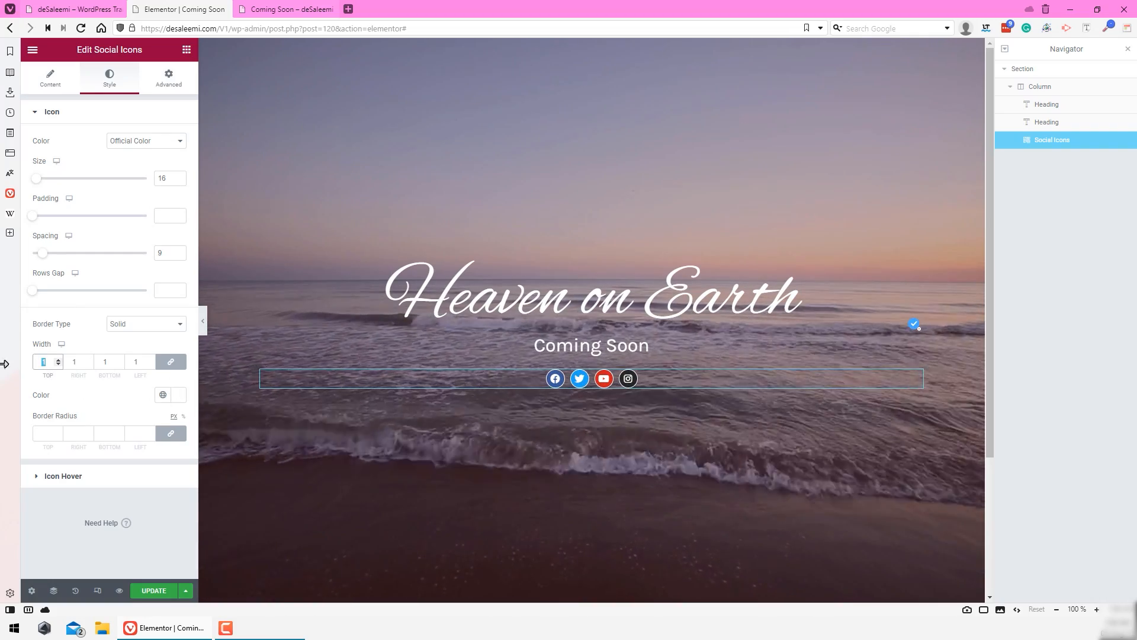
text(2)
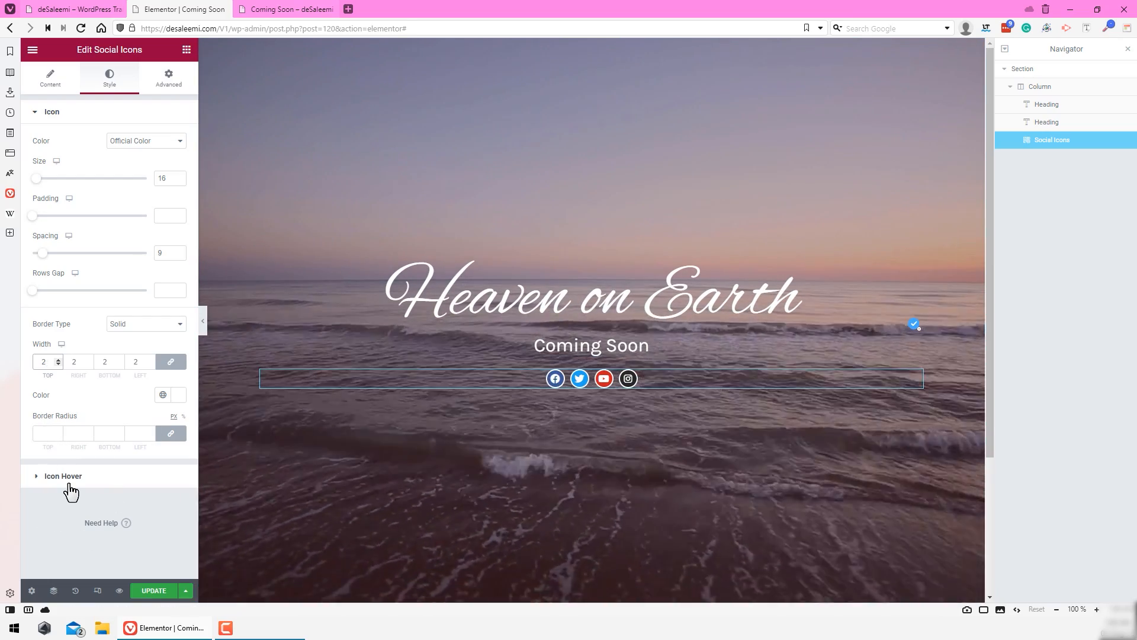
Step: Set the social icons' hover border color to a light red, #DA9191
click(66, 481)
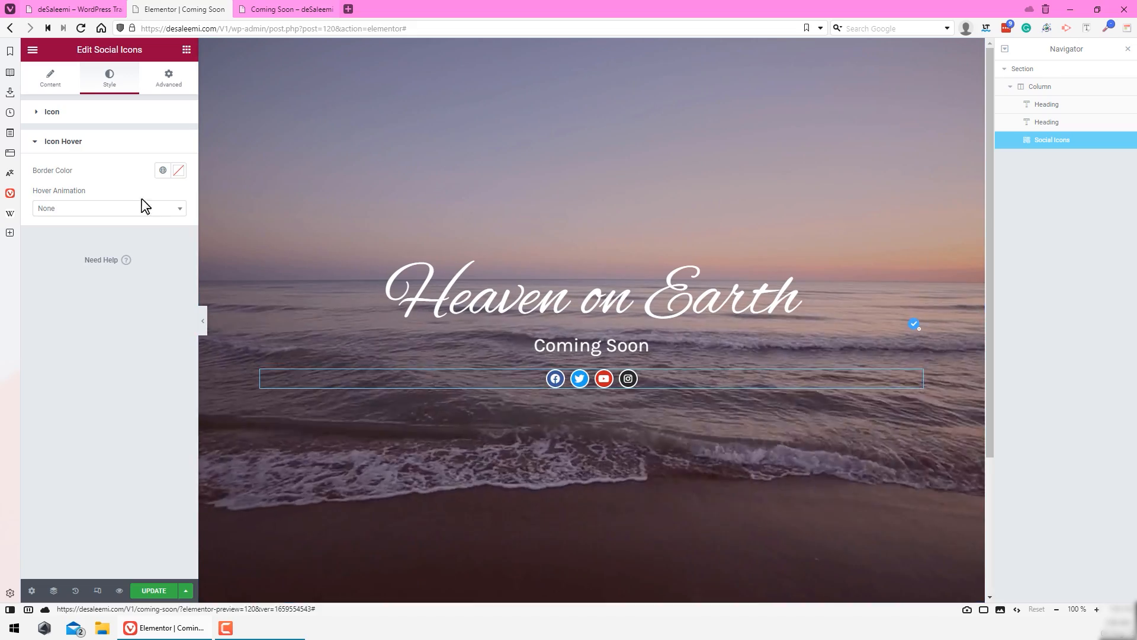
click(179, 171)
click(122, 234)
click(88, 228)
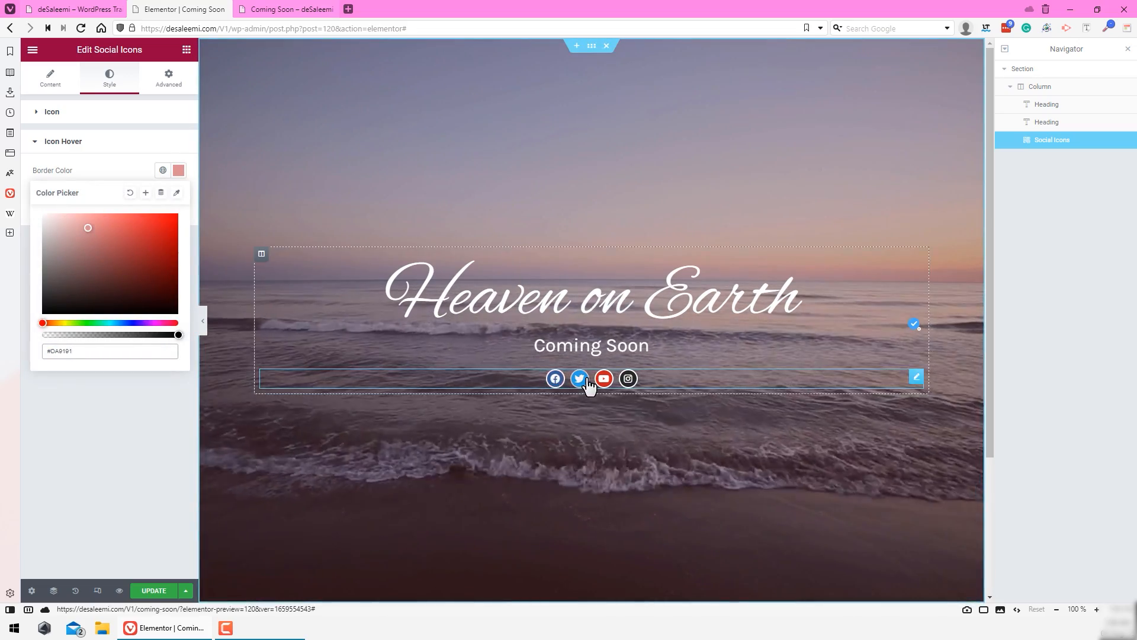
click(84, 393)
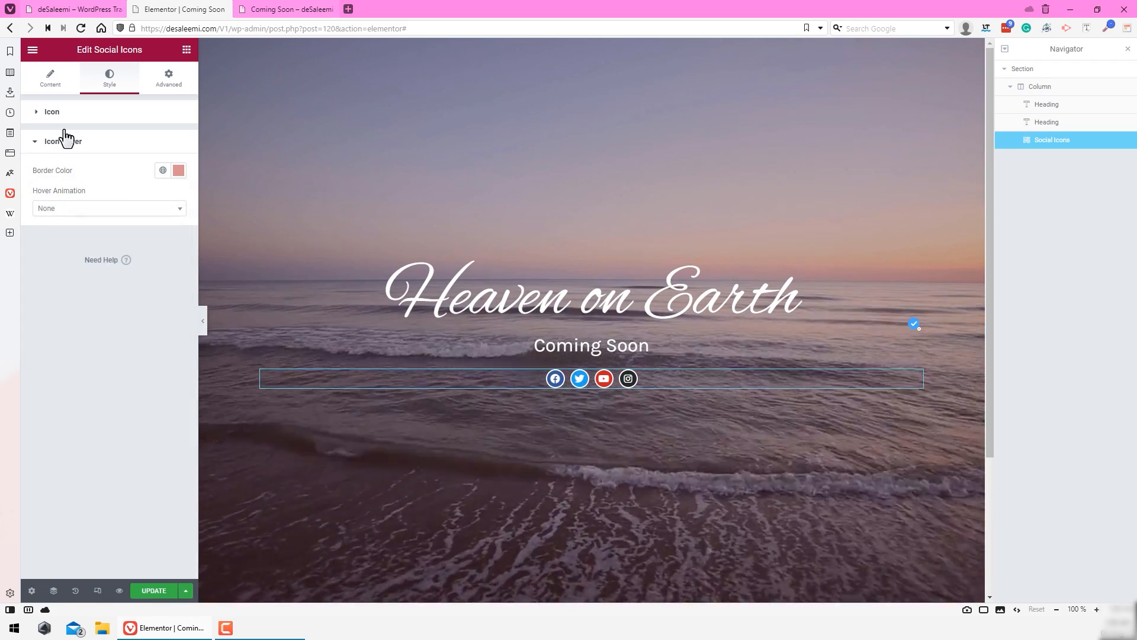
Step: Set the social icons' border type to None, update the page and check the result in the page preview
click(53, 111)
click(138, 335)
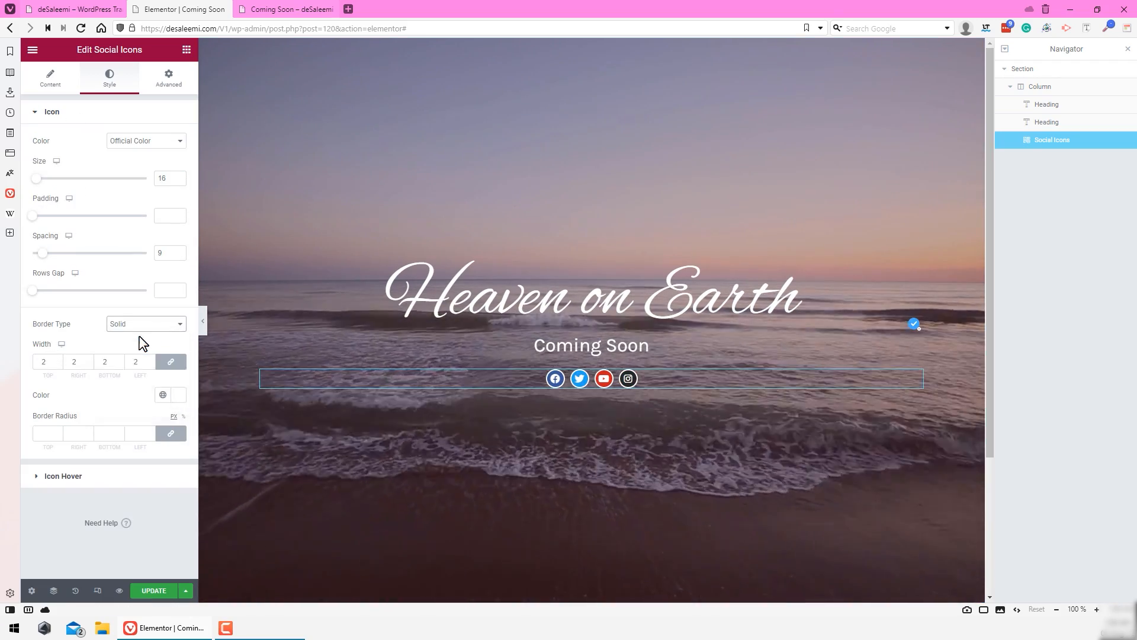
click(128, 343)
click(154, 590)
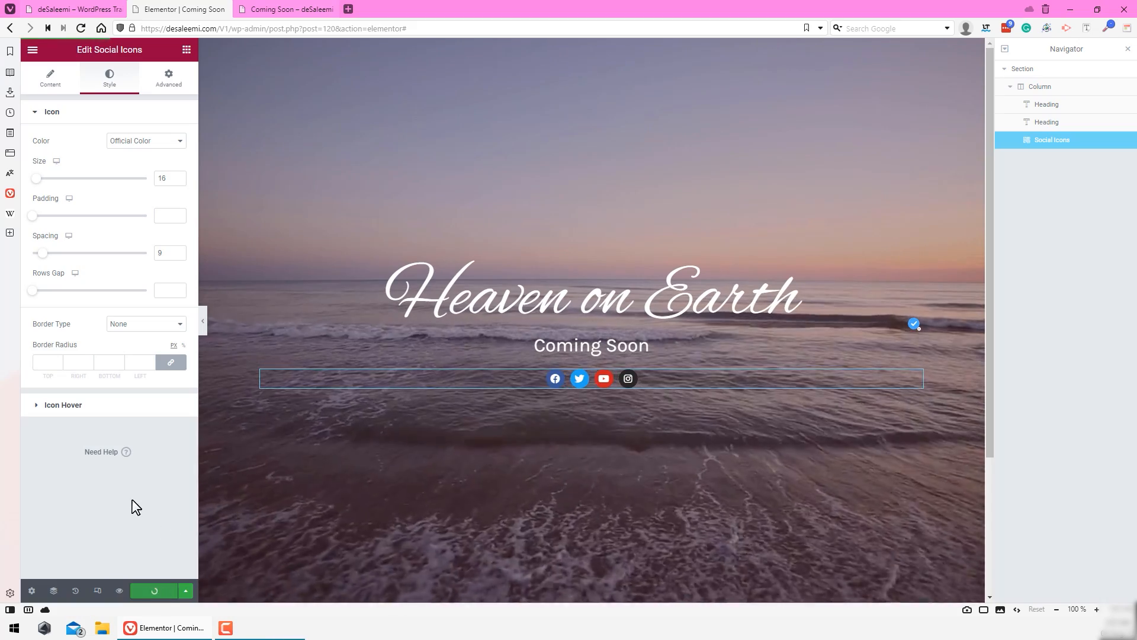
click(296, 9)
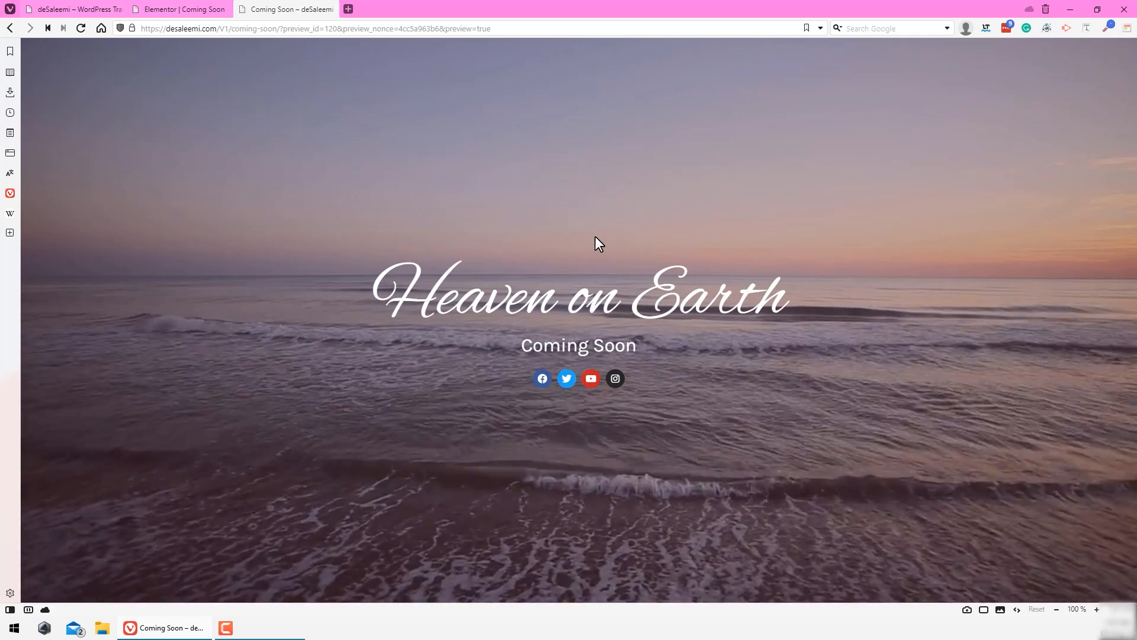
Step: Add an Image widget above the "Heaven on Earth" heading and insert the DS logo from the media library
click(183, 9)
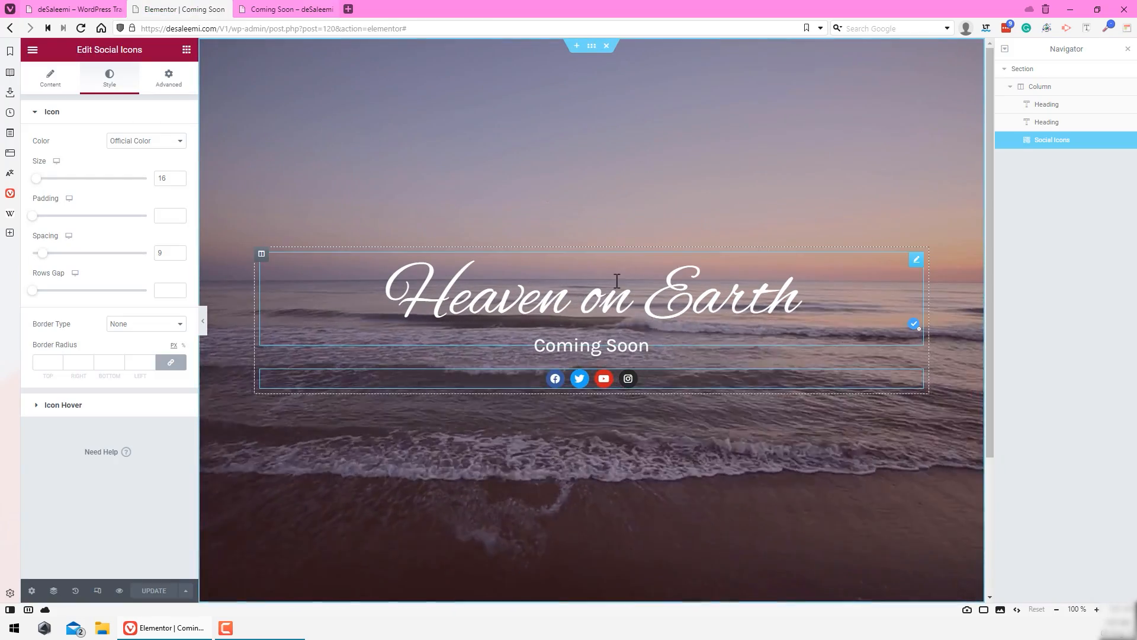
click(187, 49)
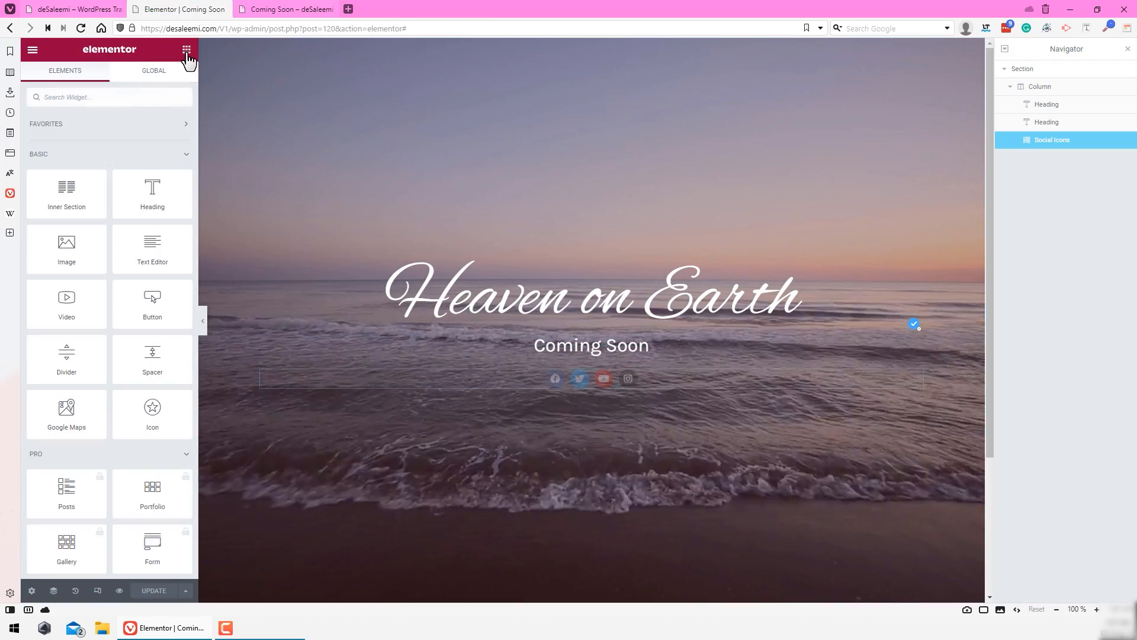
drag(75, 252, 612, 268)
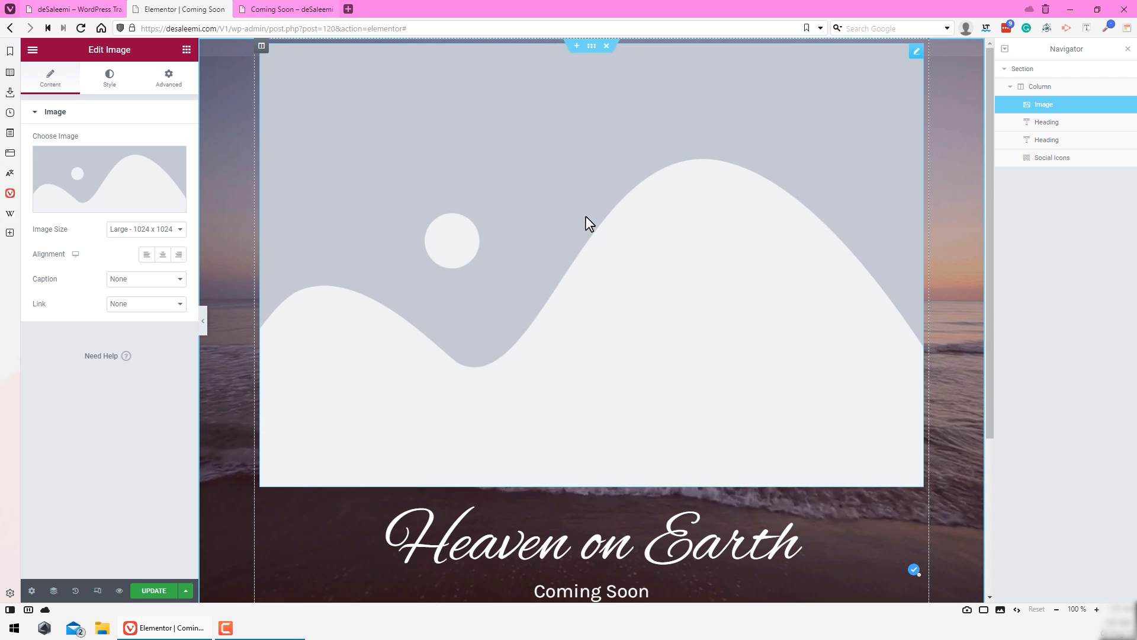
click(86, 175)
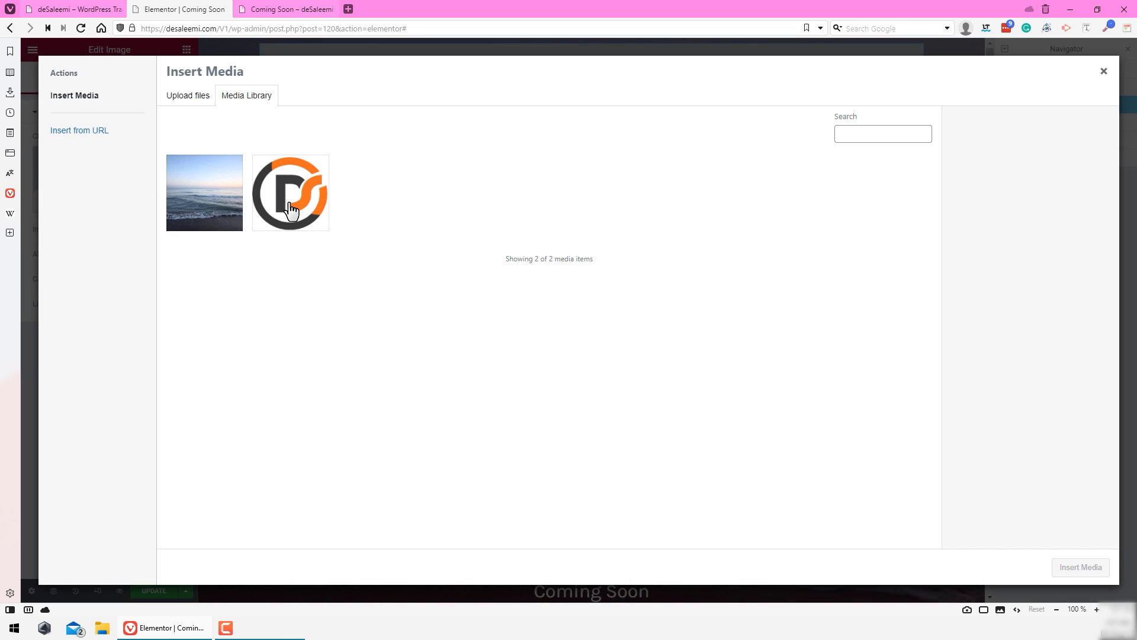
click(292, 211)
click(1107, 570)
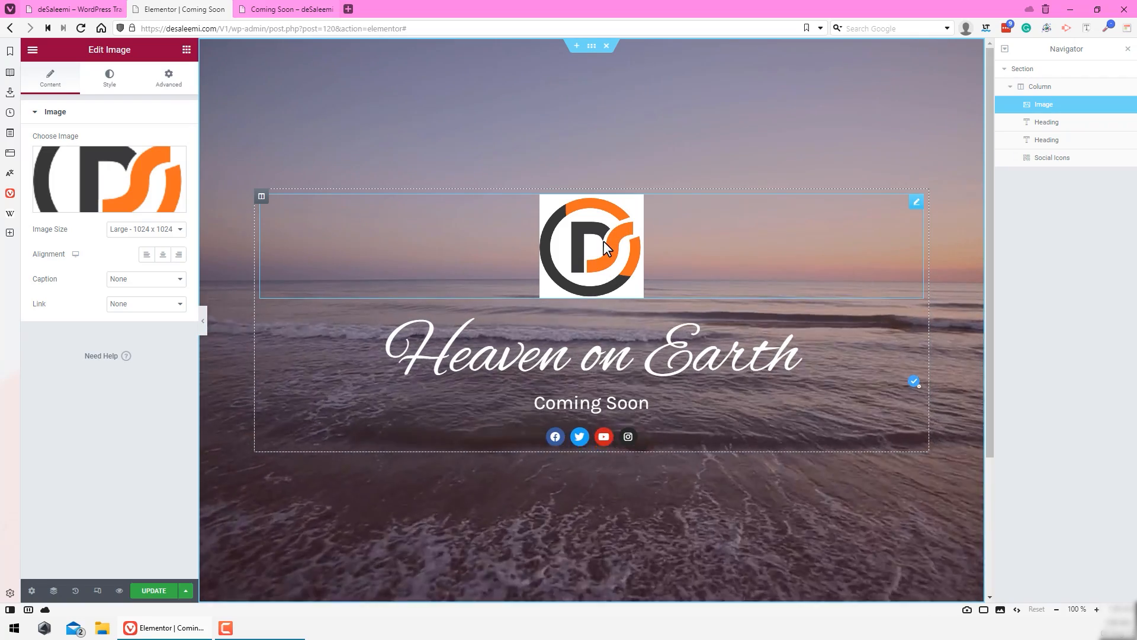
Step: Search the web for "remove bg" and open the remove.bg site
click(349, 9)
text(remove b)
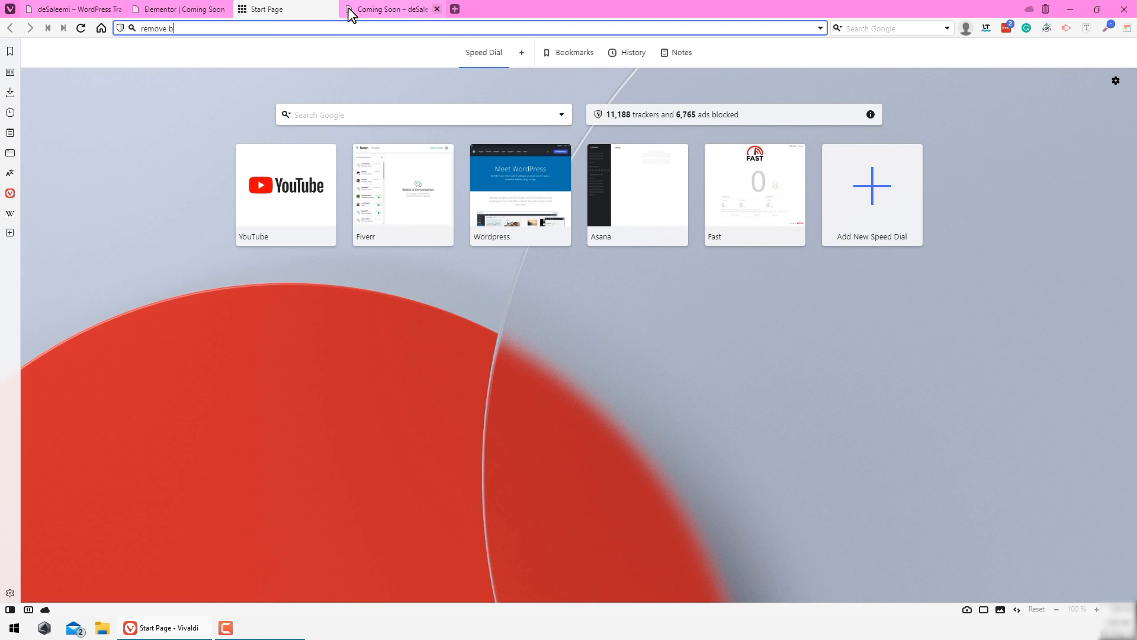
text(g)
key(Return)
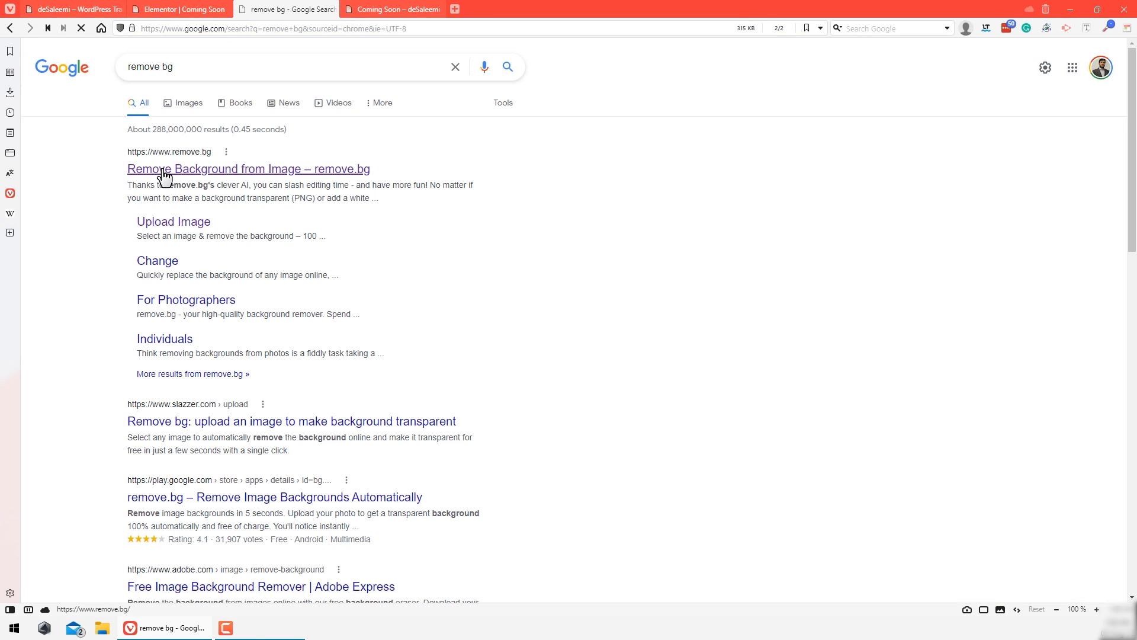
click(161, 170)
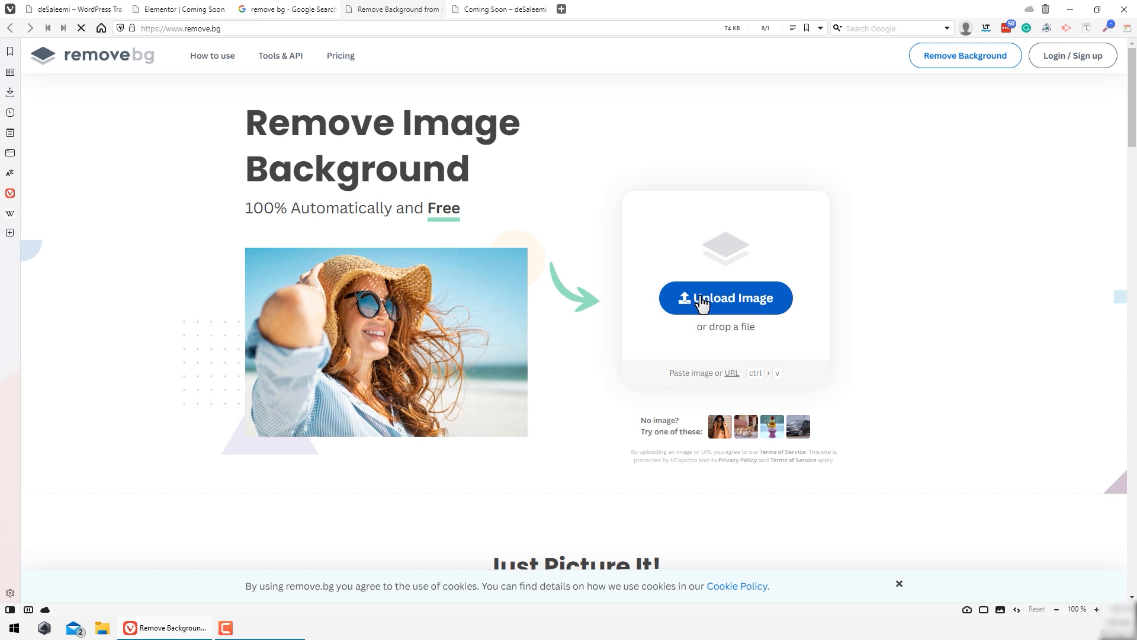
Step: Open the DS logo by its media library file URL in a new browser tab and save the PNG to Downloads
click(195, 9)
click(170, 166)
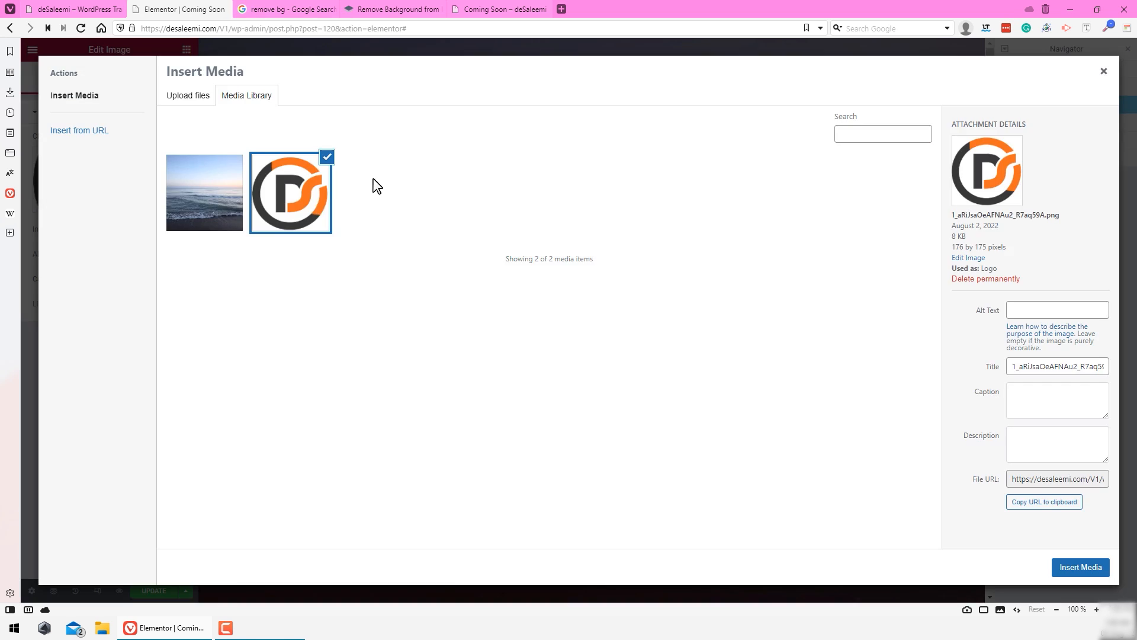
click(1058, 484)
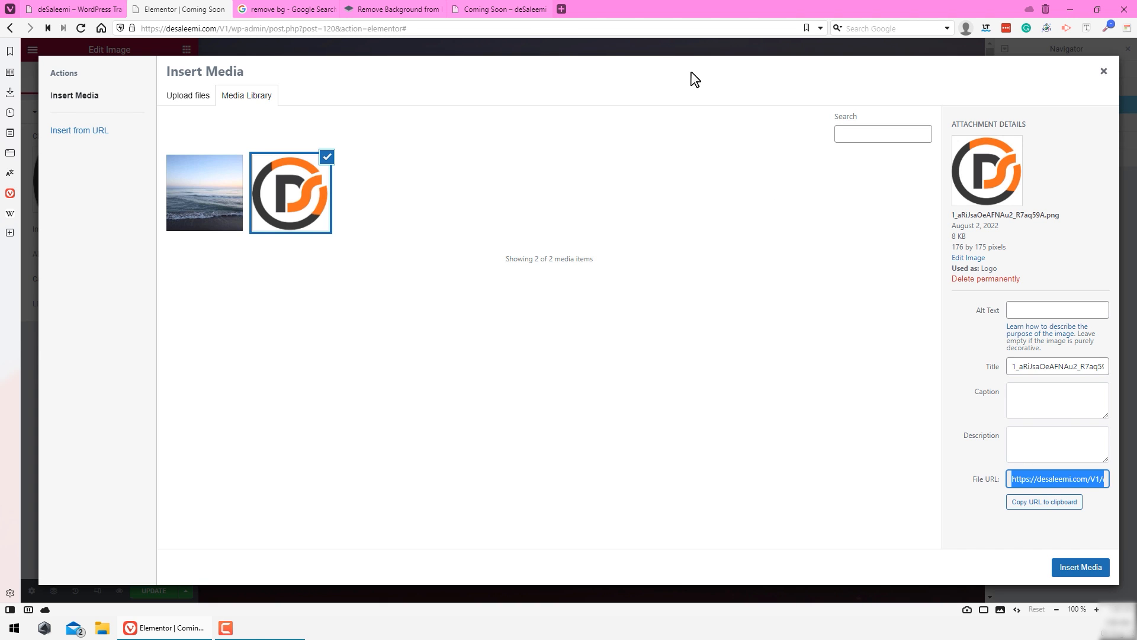
click(562, 9)
text(https://desaleemi.com/V1/wp-content/uploads/2022/08/1_aRiJsaOeAFNAu2_R7aq59A.png)
key(Return)
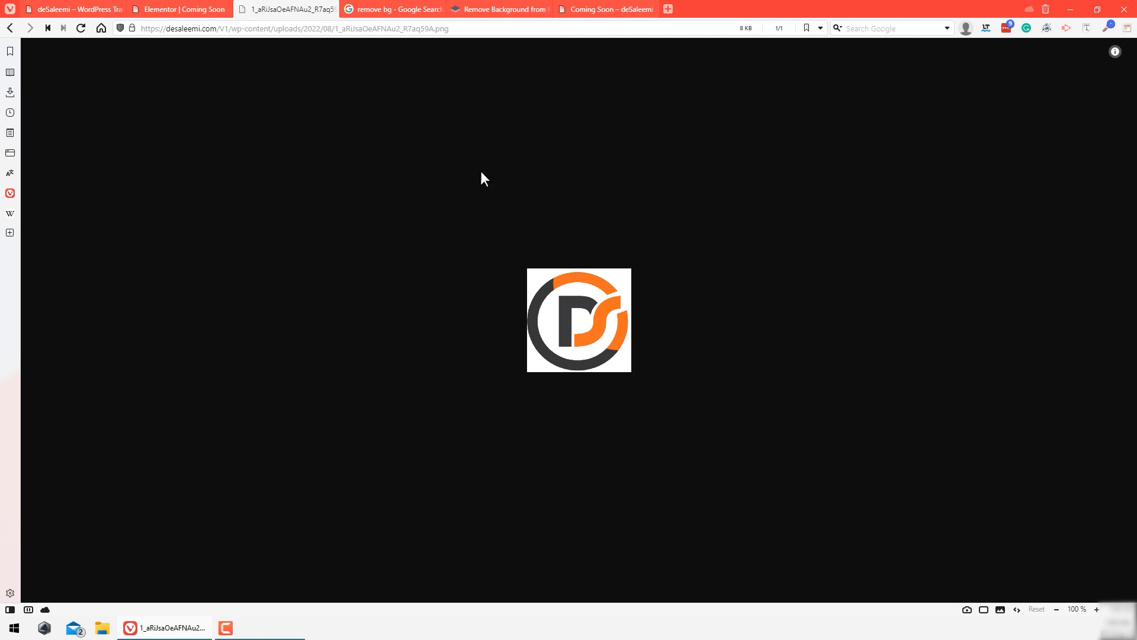
right_click(563, 283)
click(597, 363)
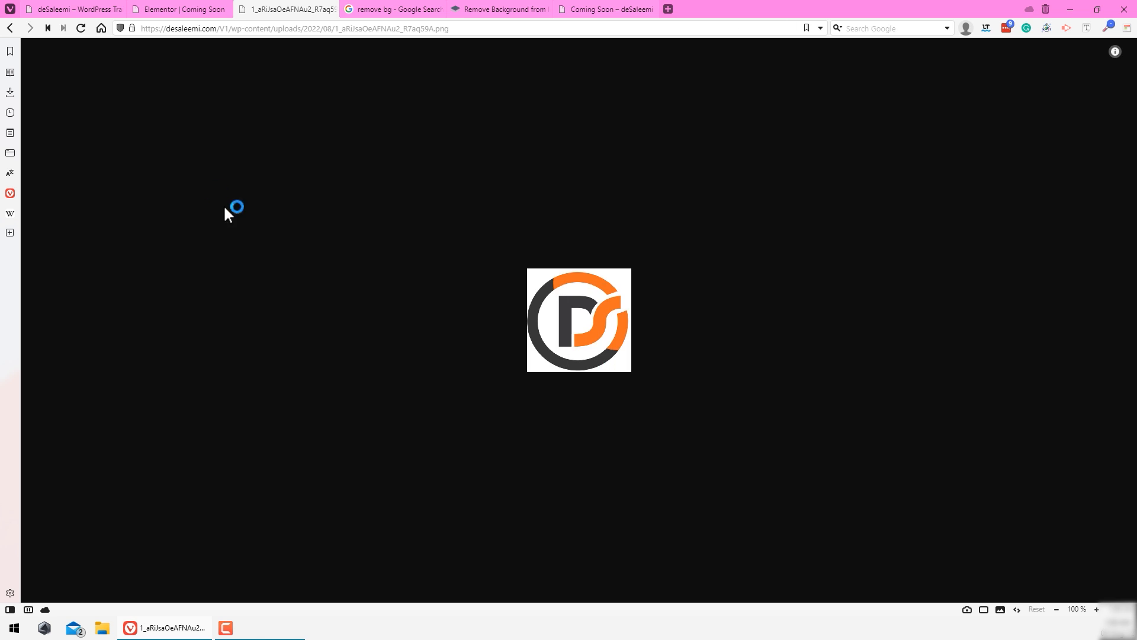
click(894, 562)
Step: Upload the saved logo PNG to remove.bg and download the version with its background removed
click(470, 9)
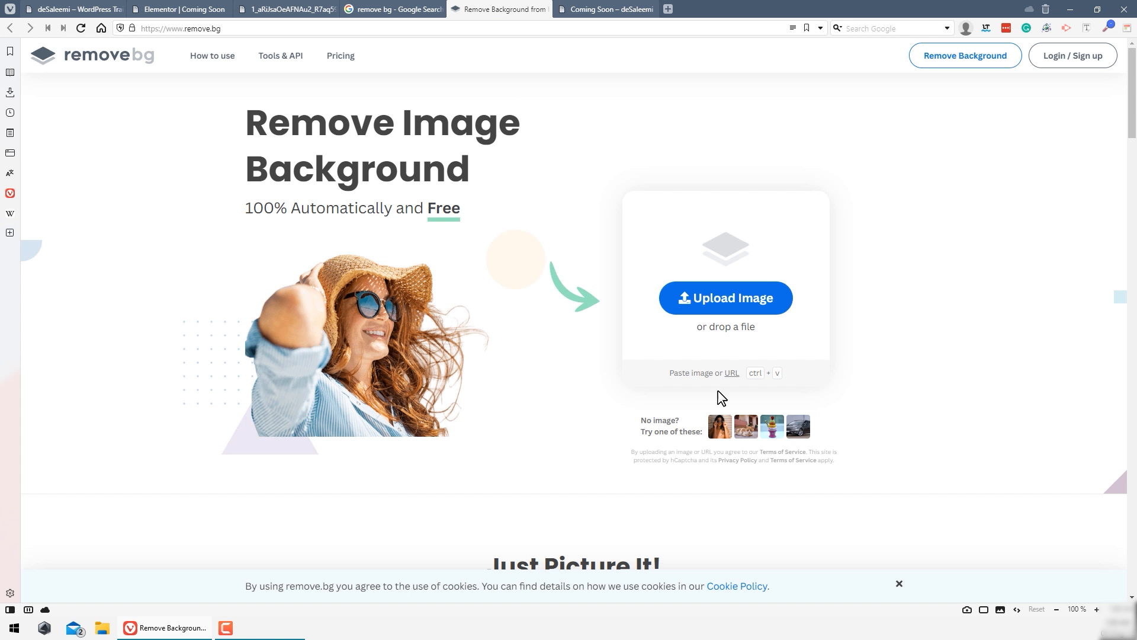
click(699, 305)
click(178, 121)
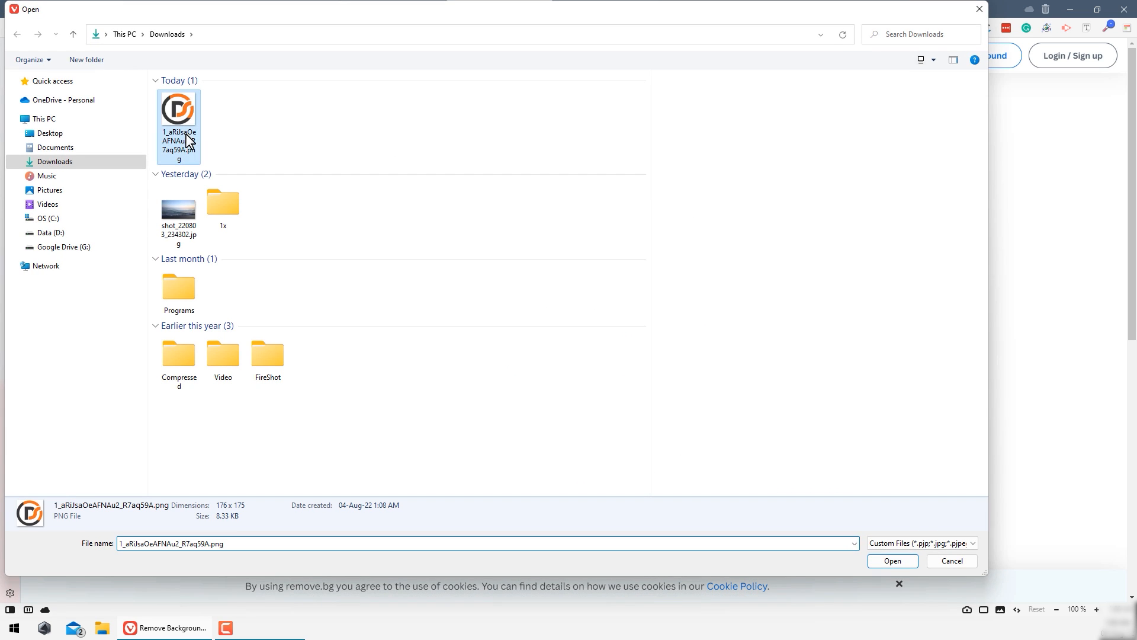
click(892, 561)
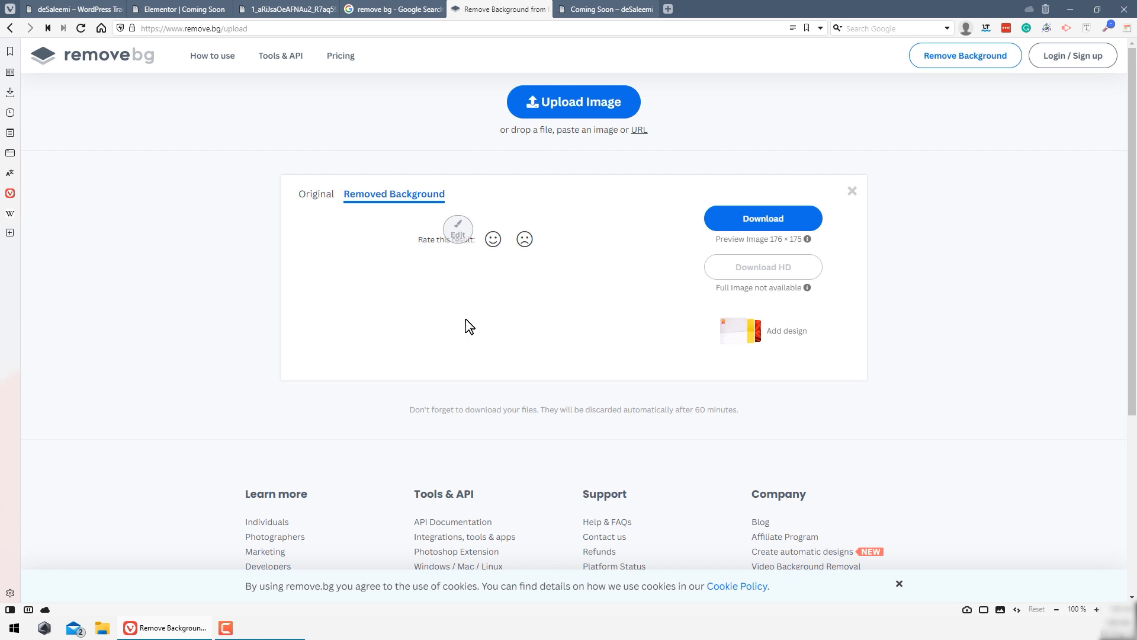
click(720, 231)
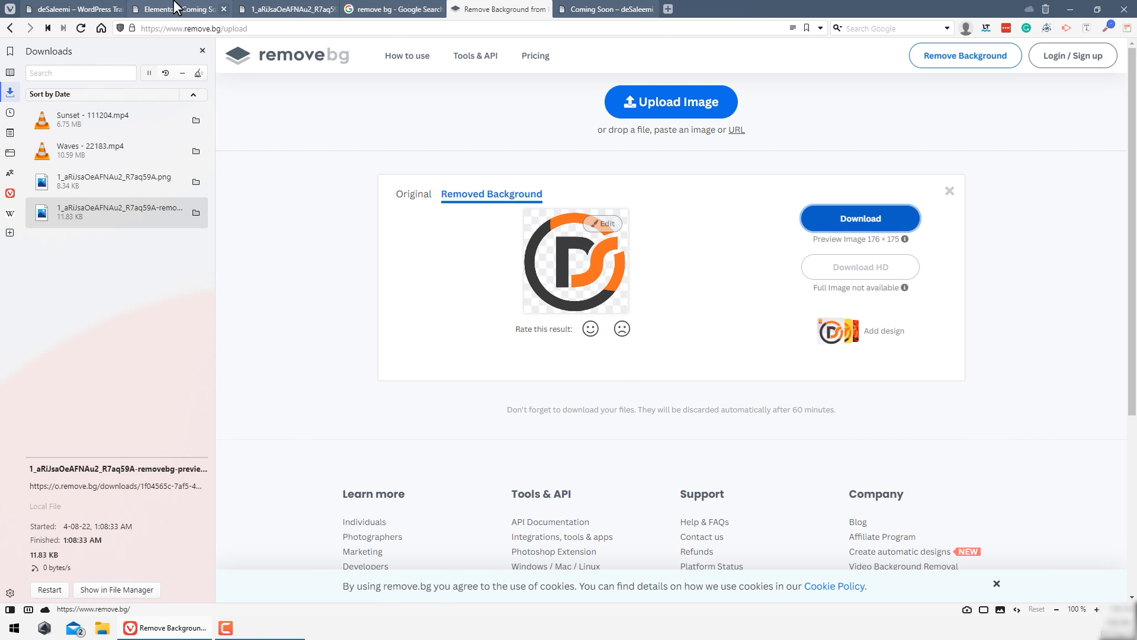
Step: Upload the background-free logo PNG to the media library in Elementor and insert it as the Image widget's picture
click(177, 9)
click(382, 98)
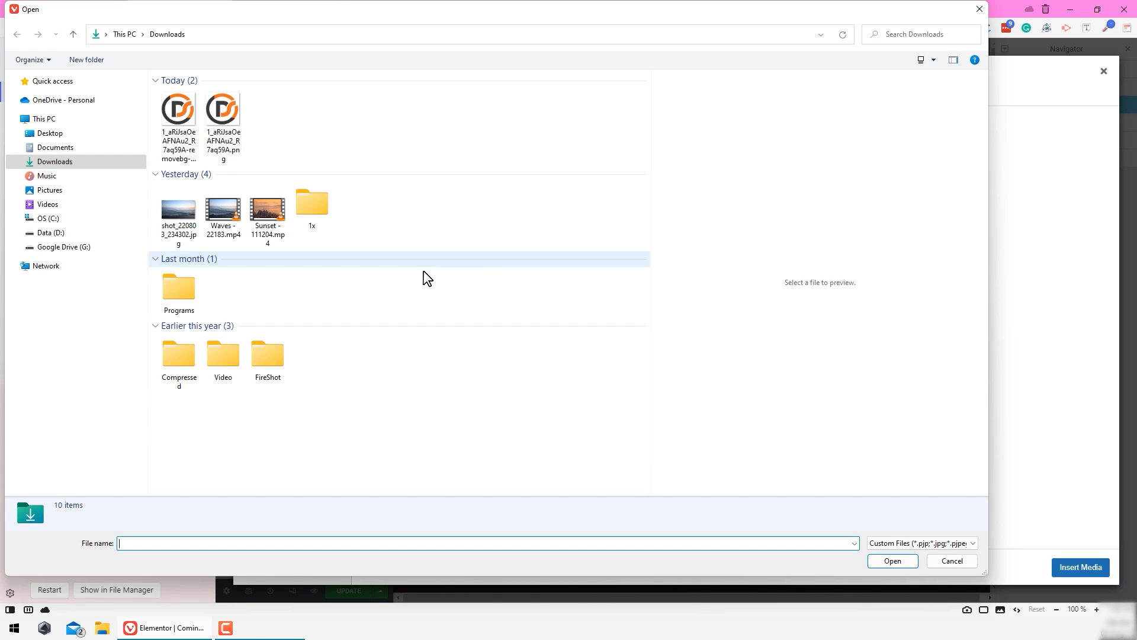
click(178, 118)
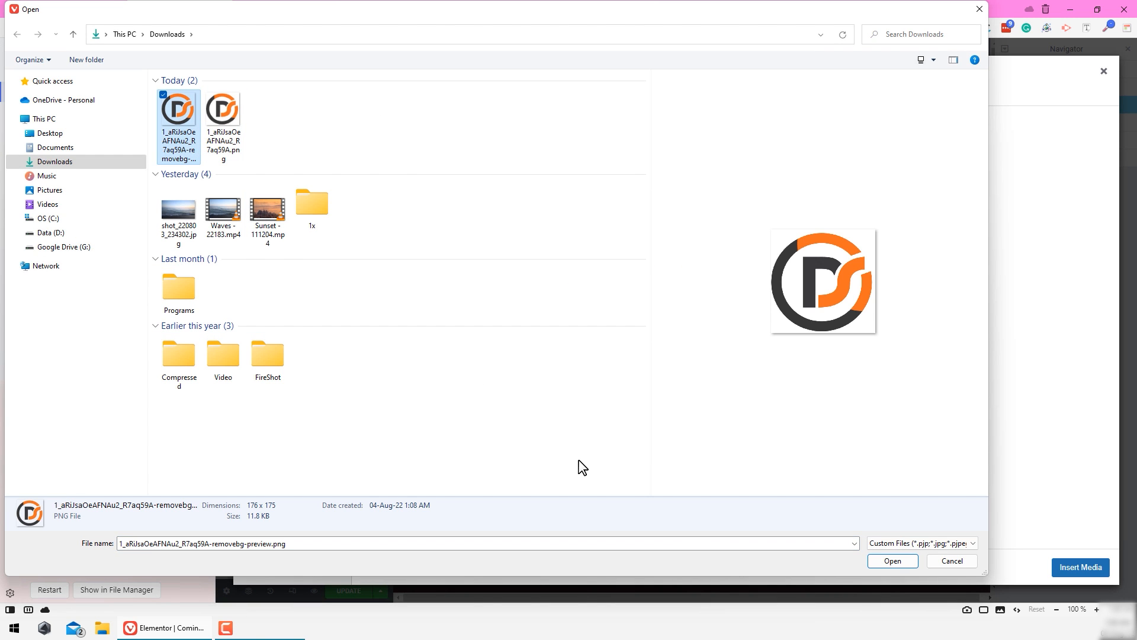
click(891, 563)
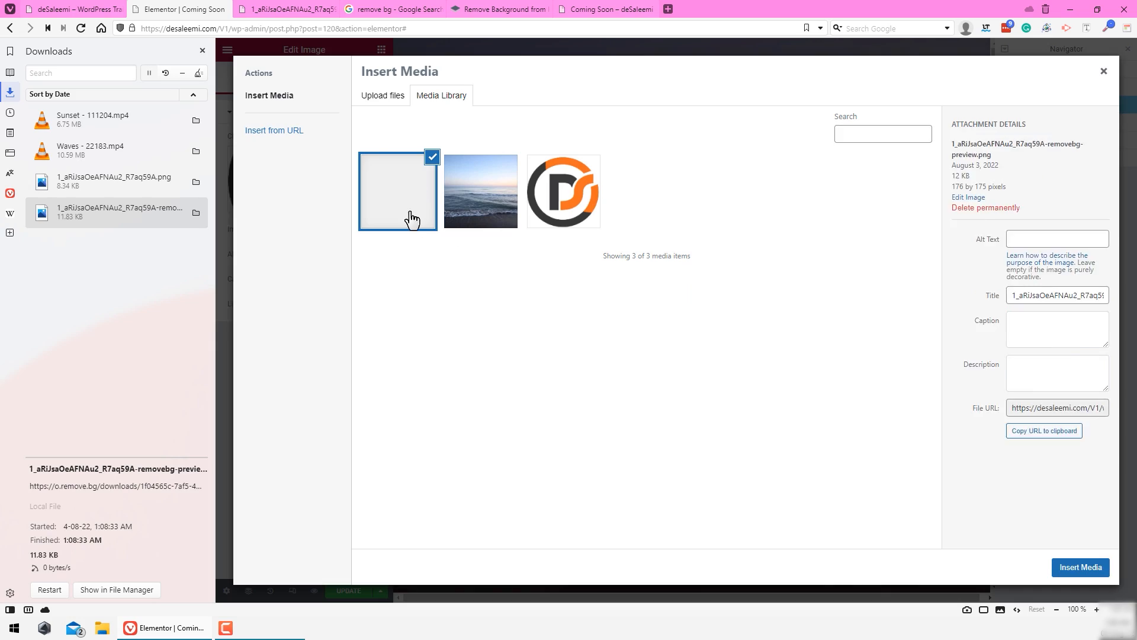
click(1066, 568)
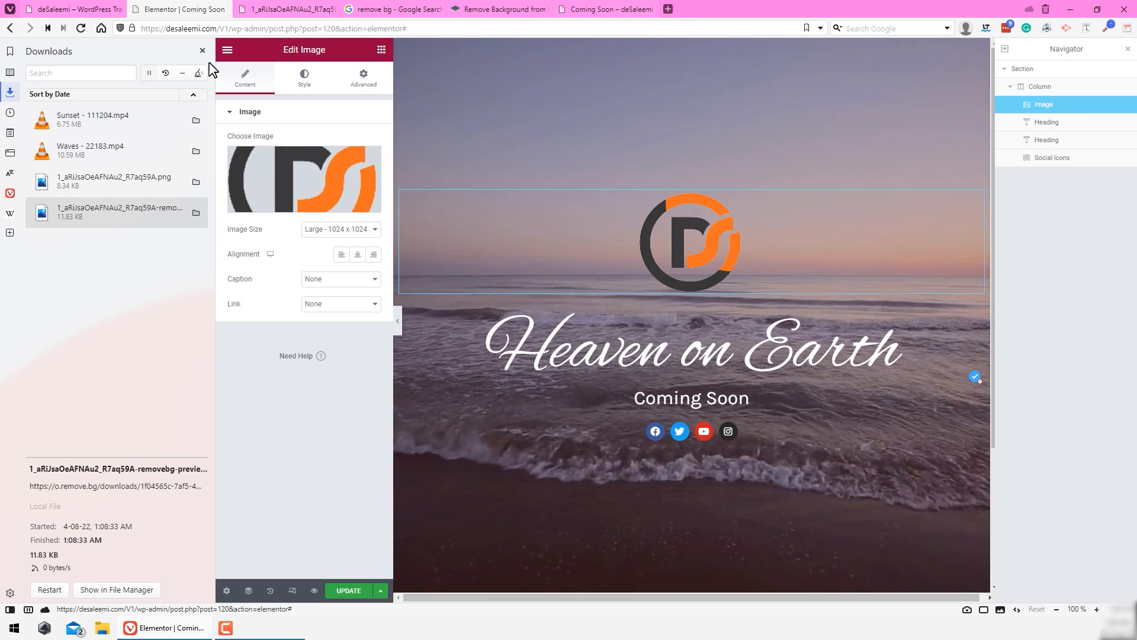
click(202, 51)
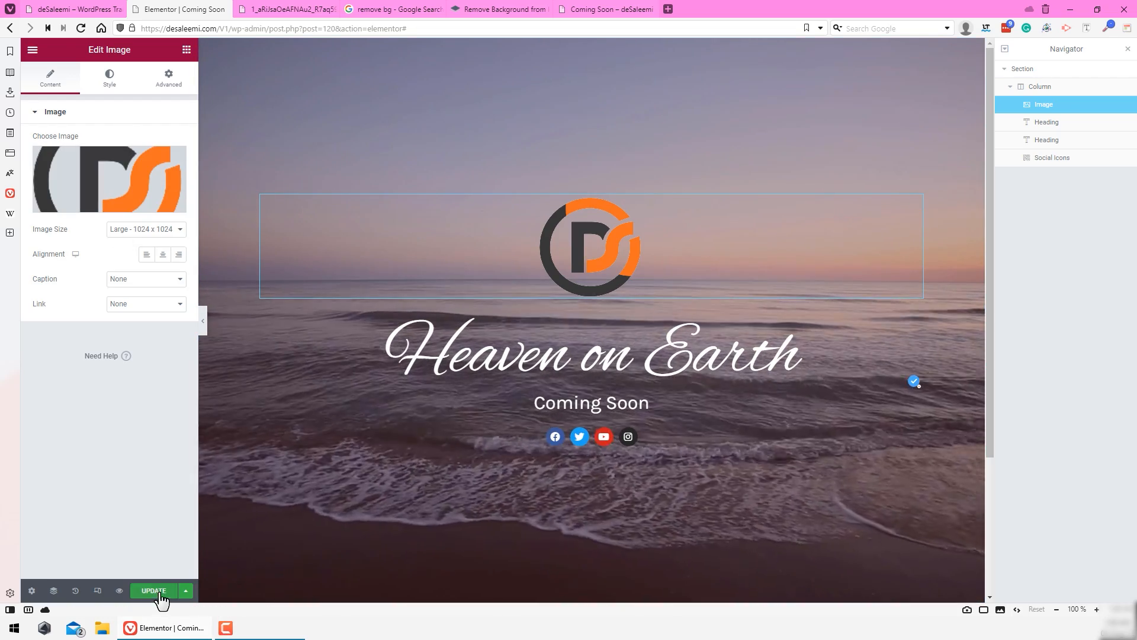
Step: Update the page and review the title and "Coming Soon" text under the logo in the preview
click(157, 592)
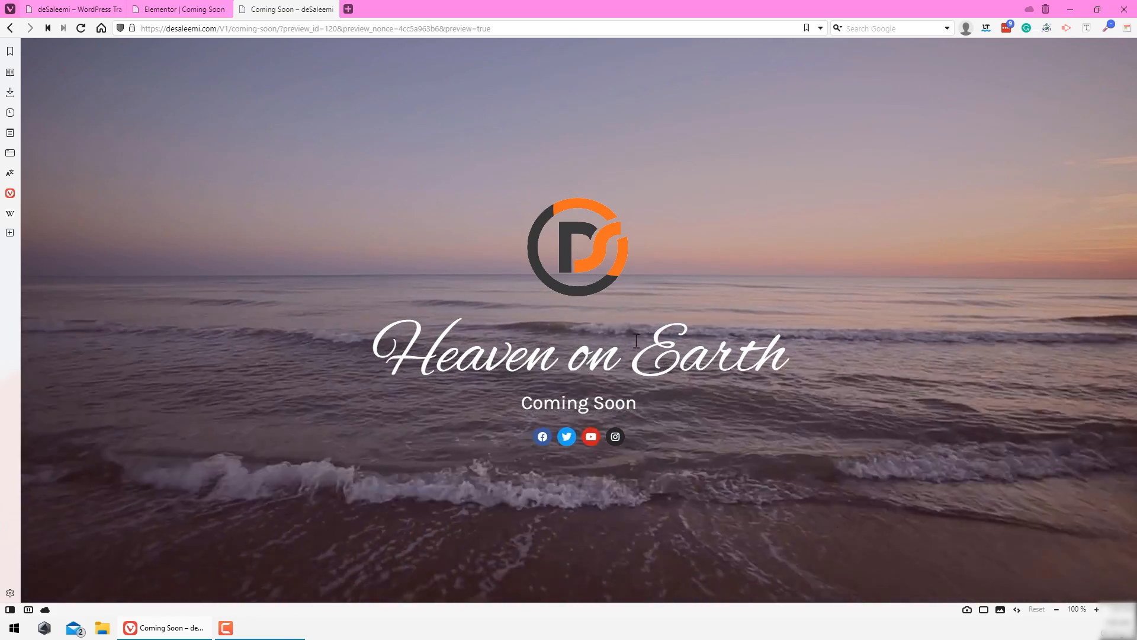
drag(383, 356, 824, 379)
click(849, 394)
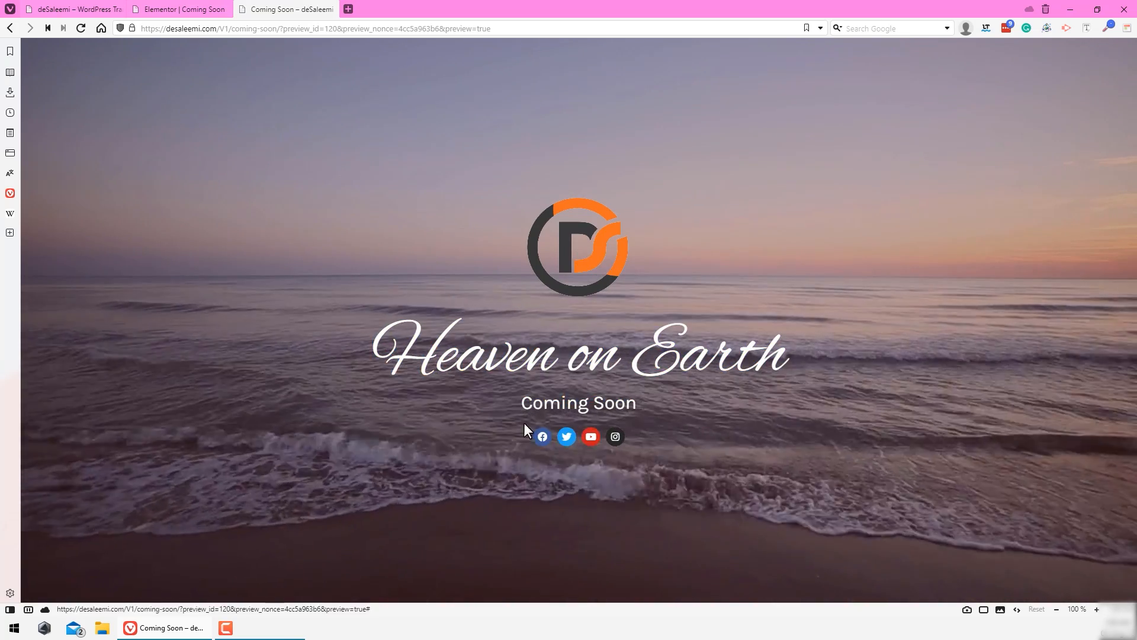
drag(516, 406, 715, 404)
click(715, 404)
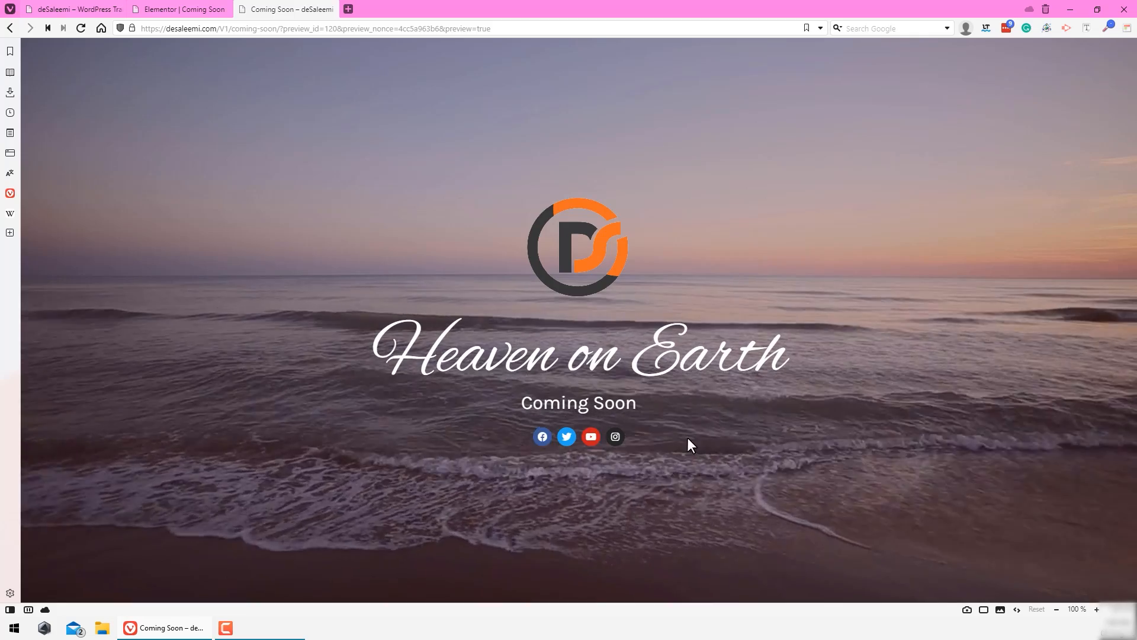
Step: Delete the logo image above the heading, update the page and reload the preview
click(196, 10)
right_click(603, 241)
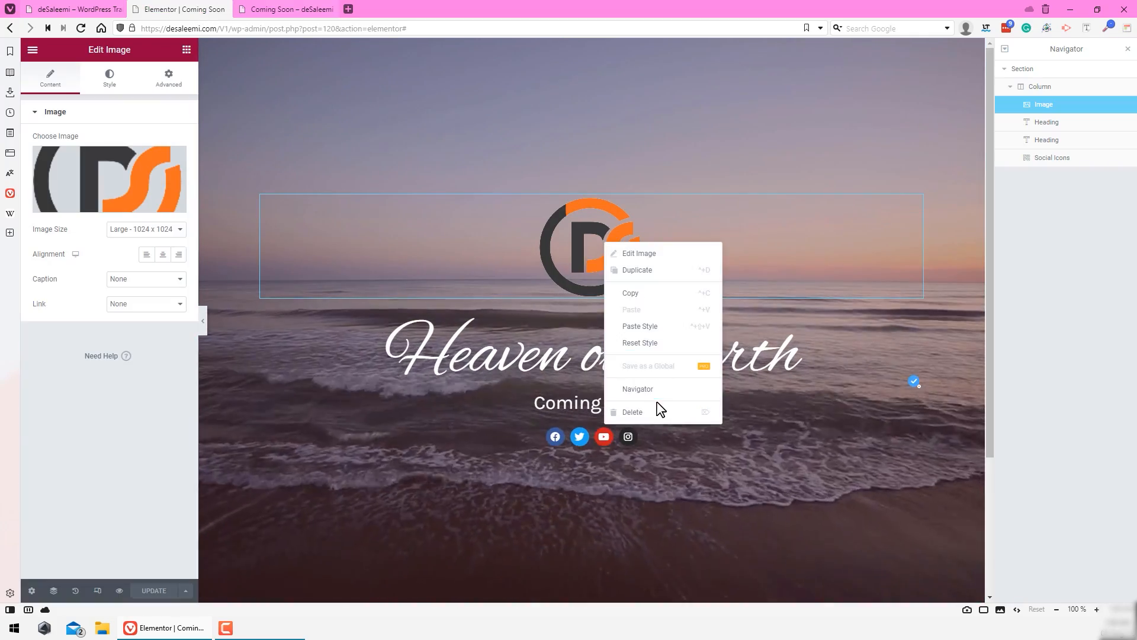
click(659, 413)
click(168, 592)
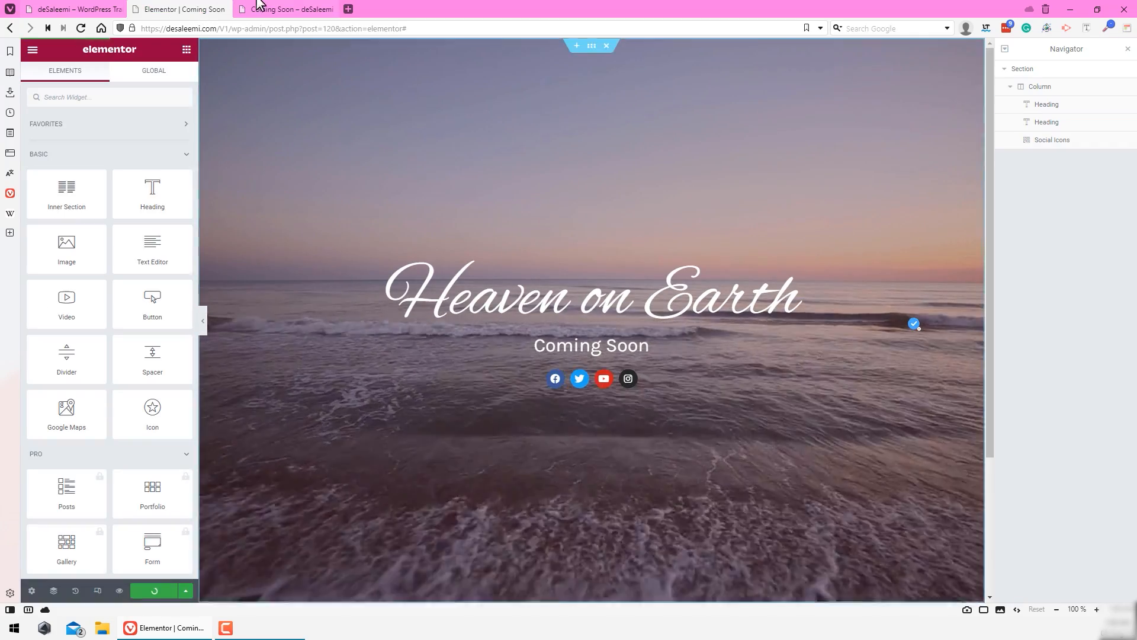
click(274, 8)
key(F5)
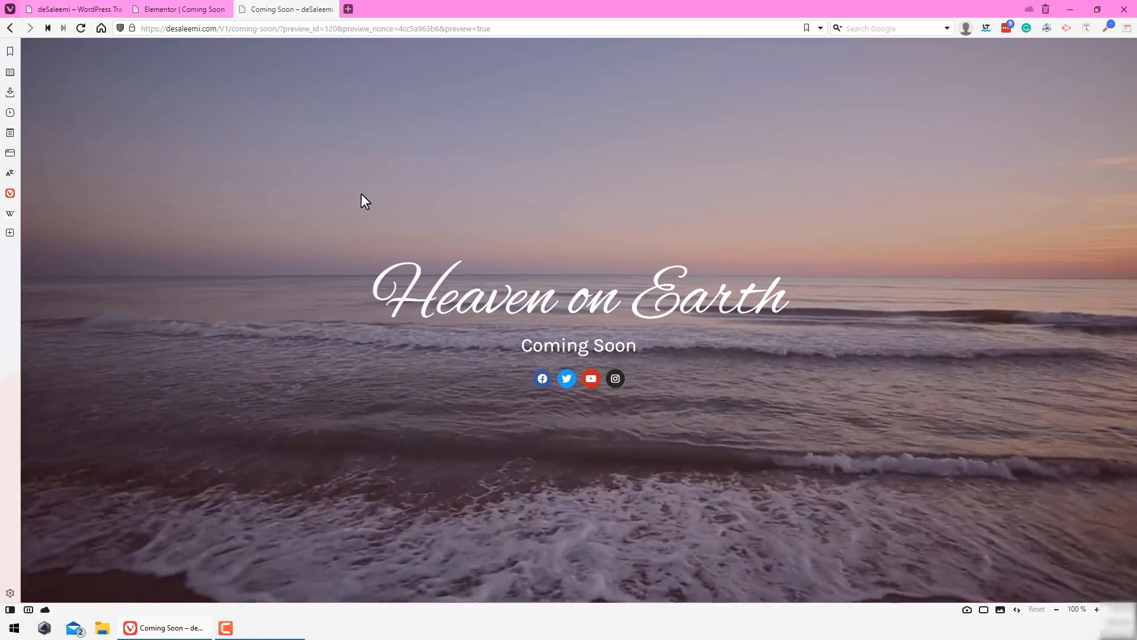
Step: Search Google Images for "coming soon page design" in a new browser tab
click(356, 10)
text(coming soon page design)
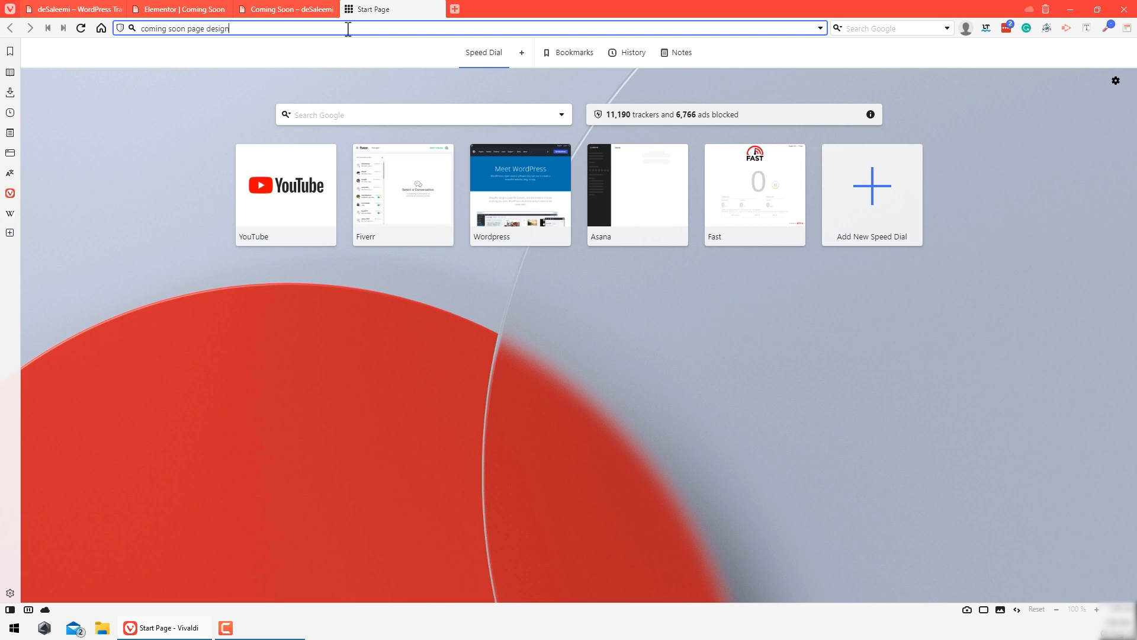
key(Return)
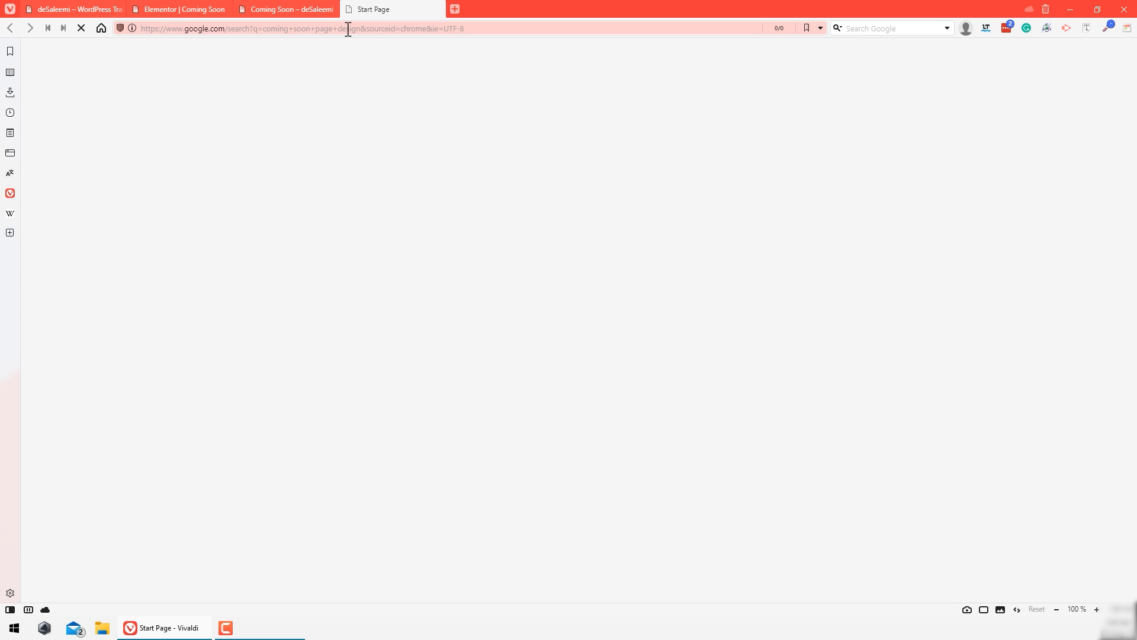
click(179, 103)
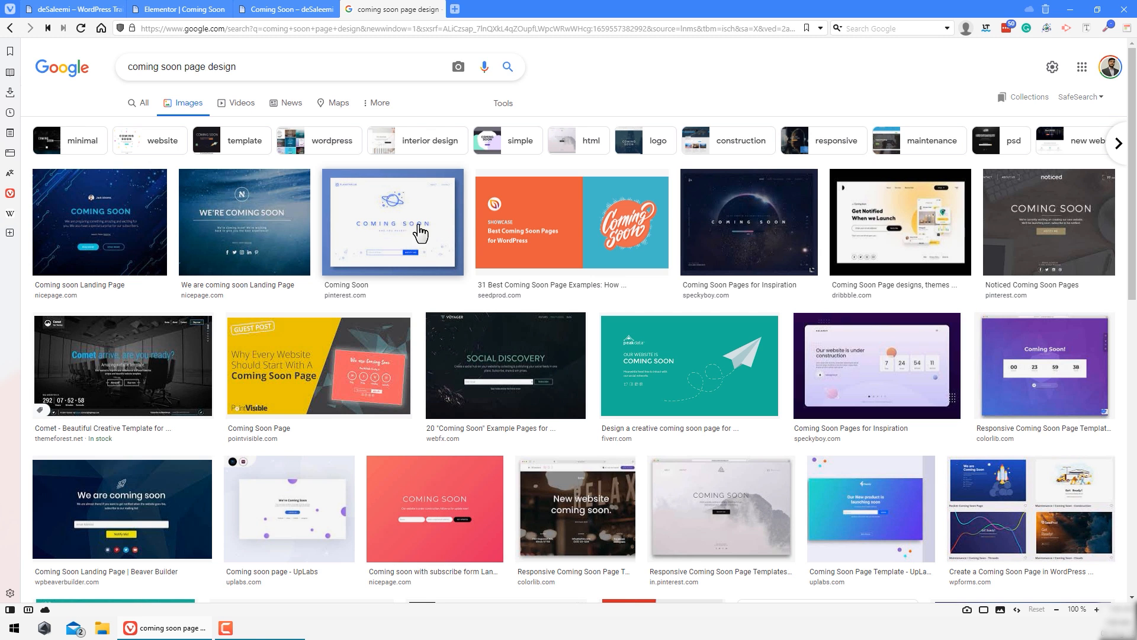
Step: Open the Nicepage "Coming soon Landing Page" result and examine its template layout
click(95, 218)
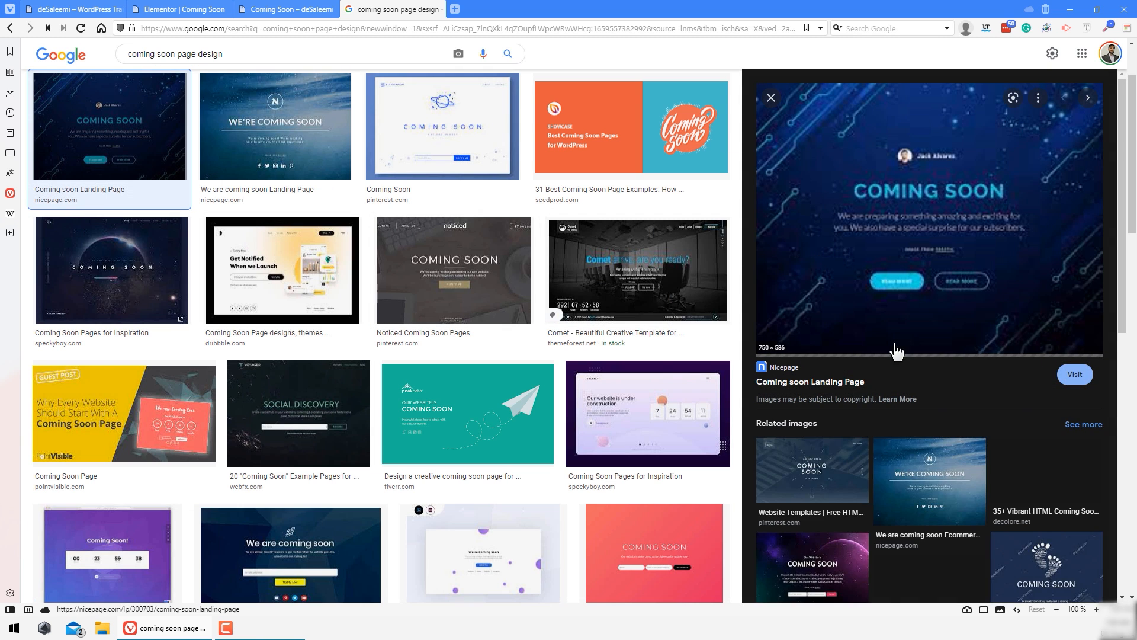
click(1084, 389)
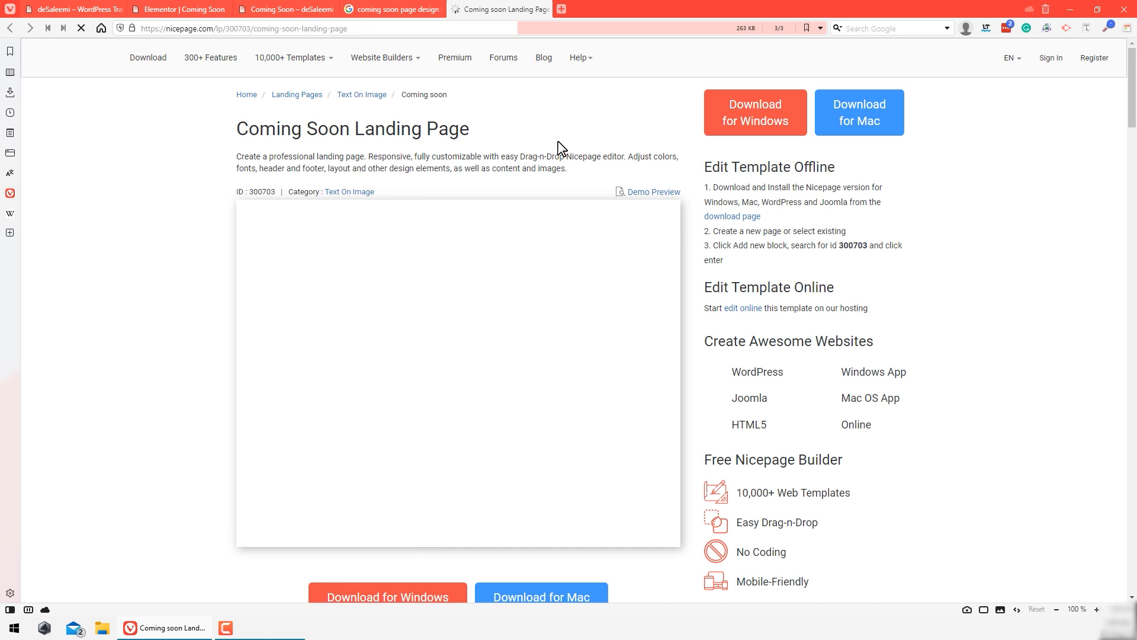
scroll(203, 344, down, 1)
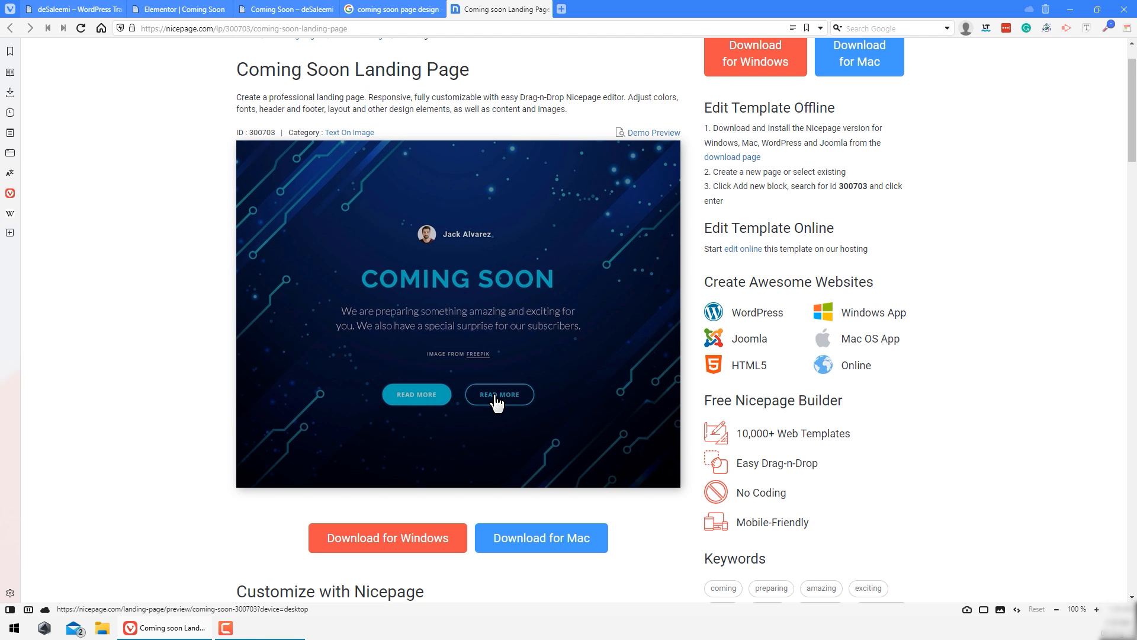
scroll(496, 403, up, 1)
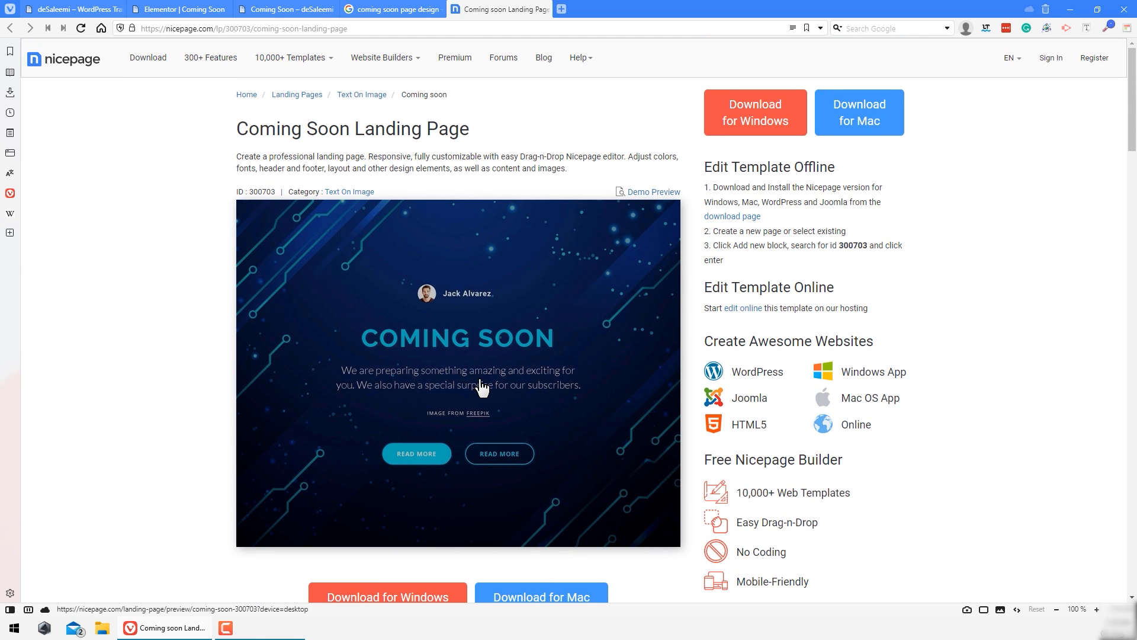